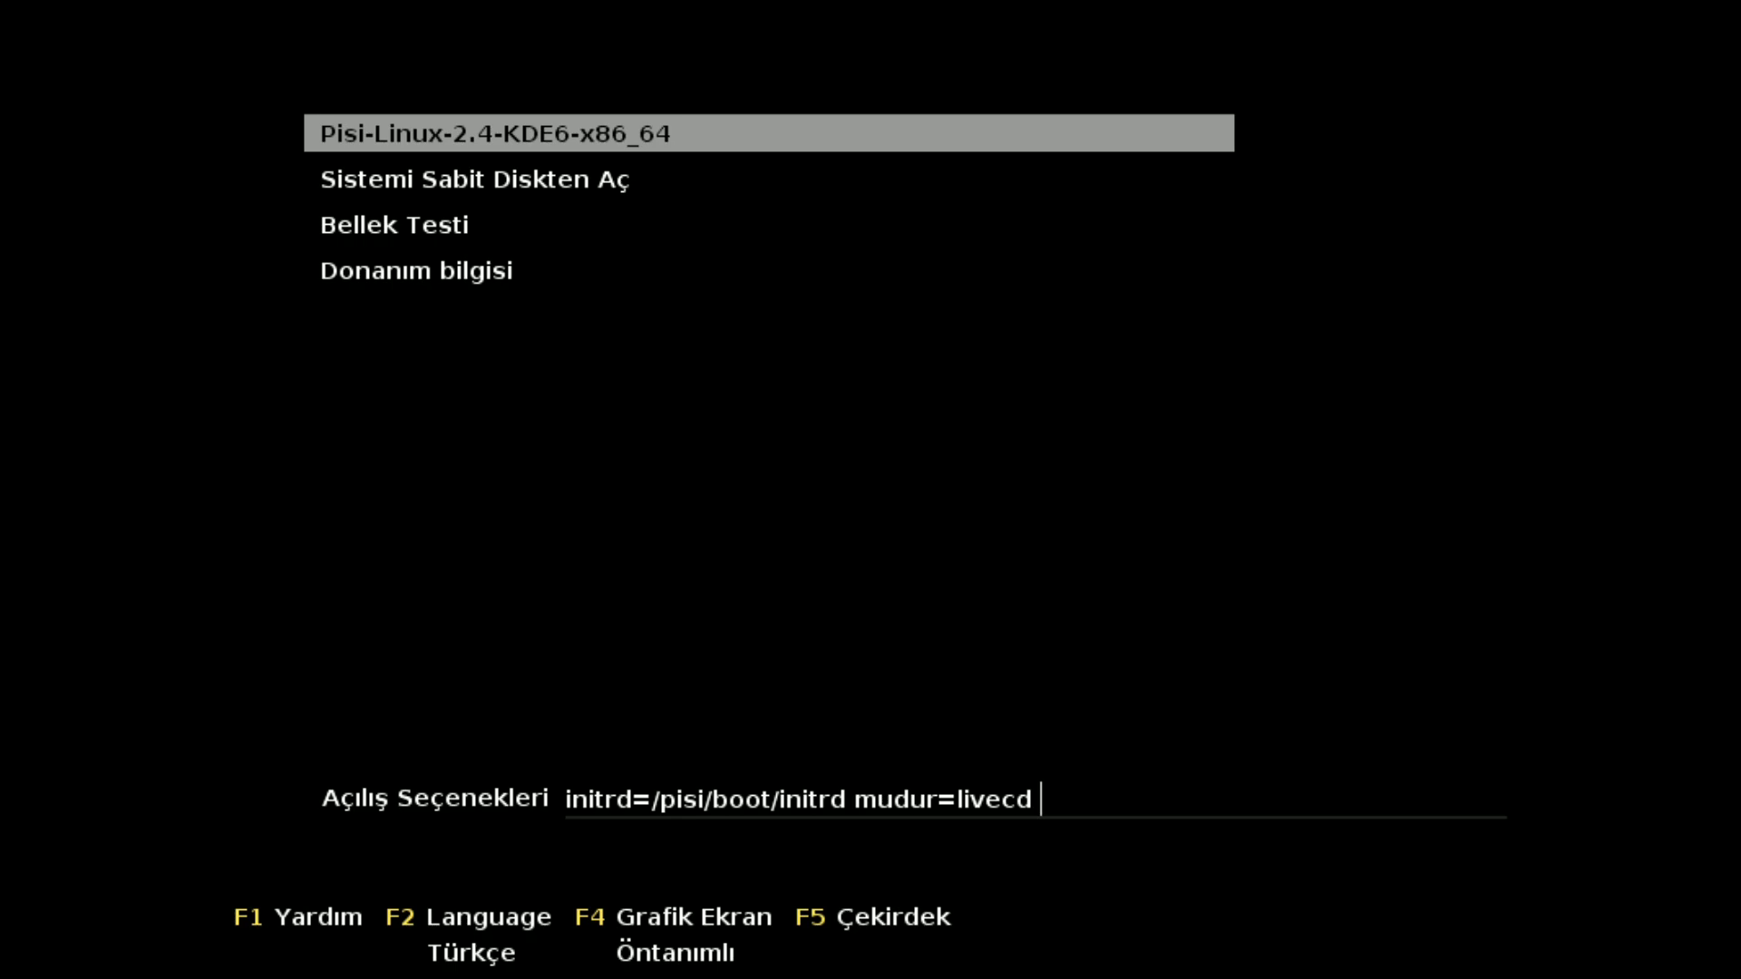
{"action": "key", "text": "Down"}
{"action": "key", "text": "Down"}
{"action": "key", "text": "Down"}
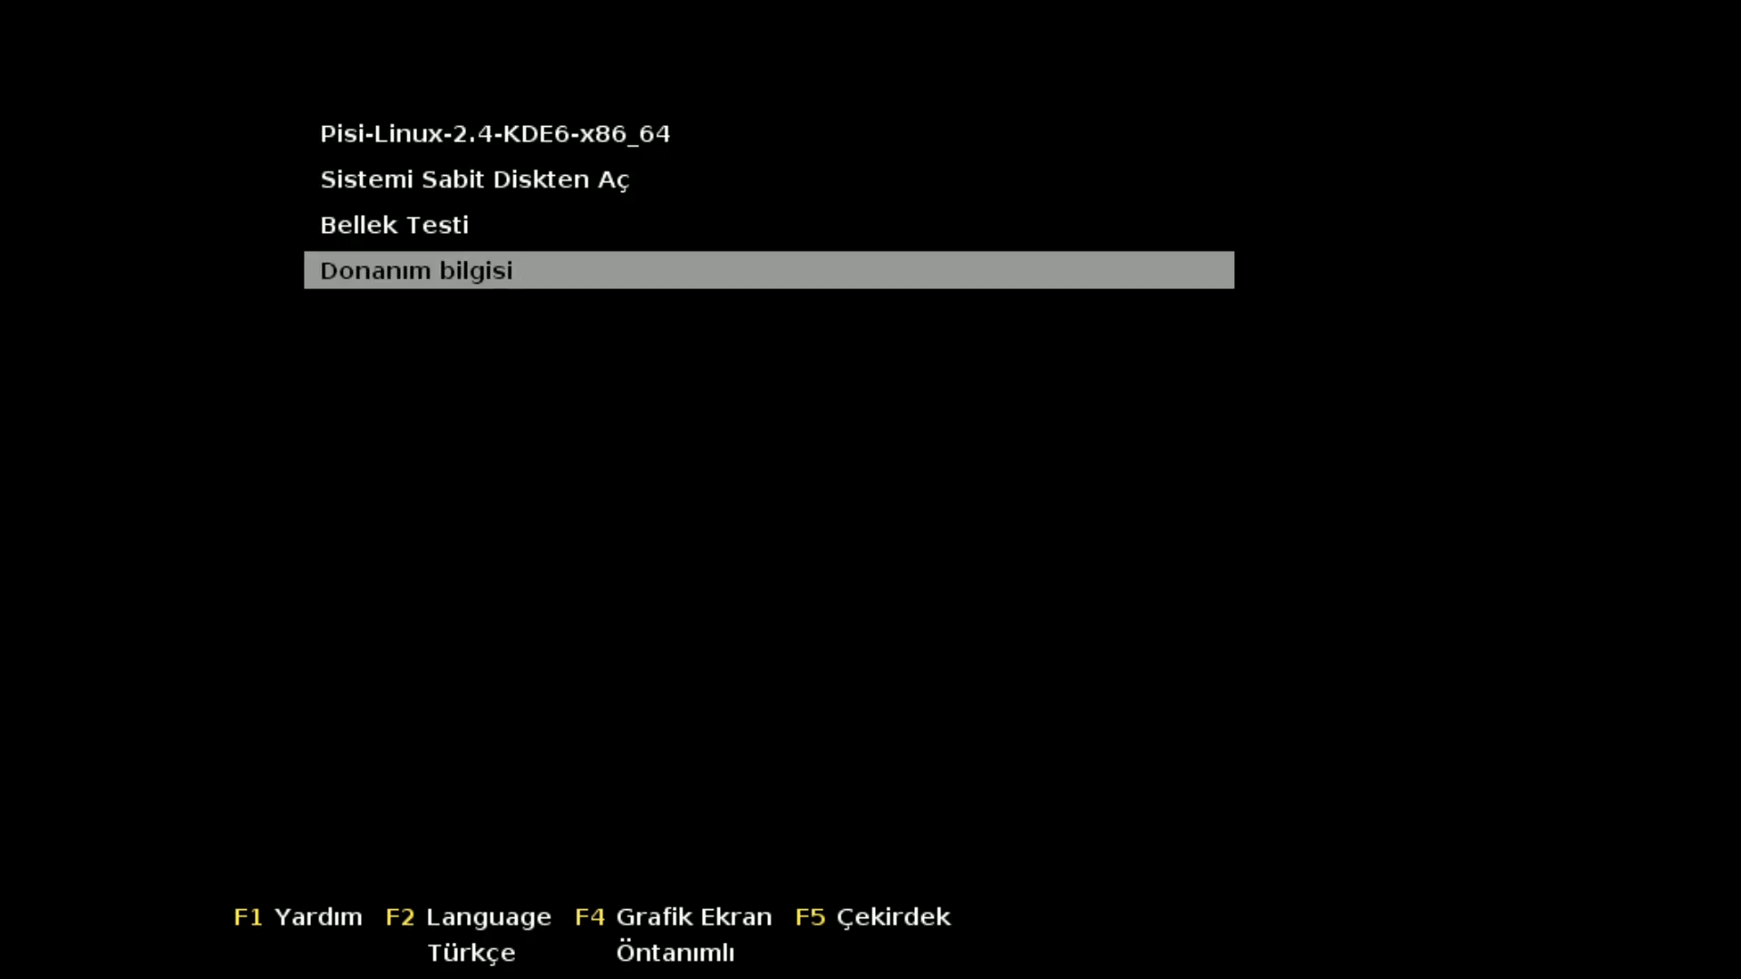
{"action": "key", "text": "Up"}
{"action": "key", "text": "Up"}
{"action": "key", "text": "Up"}
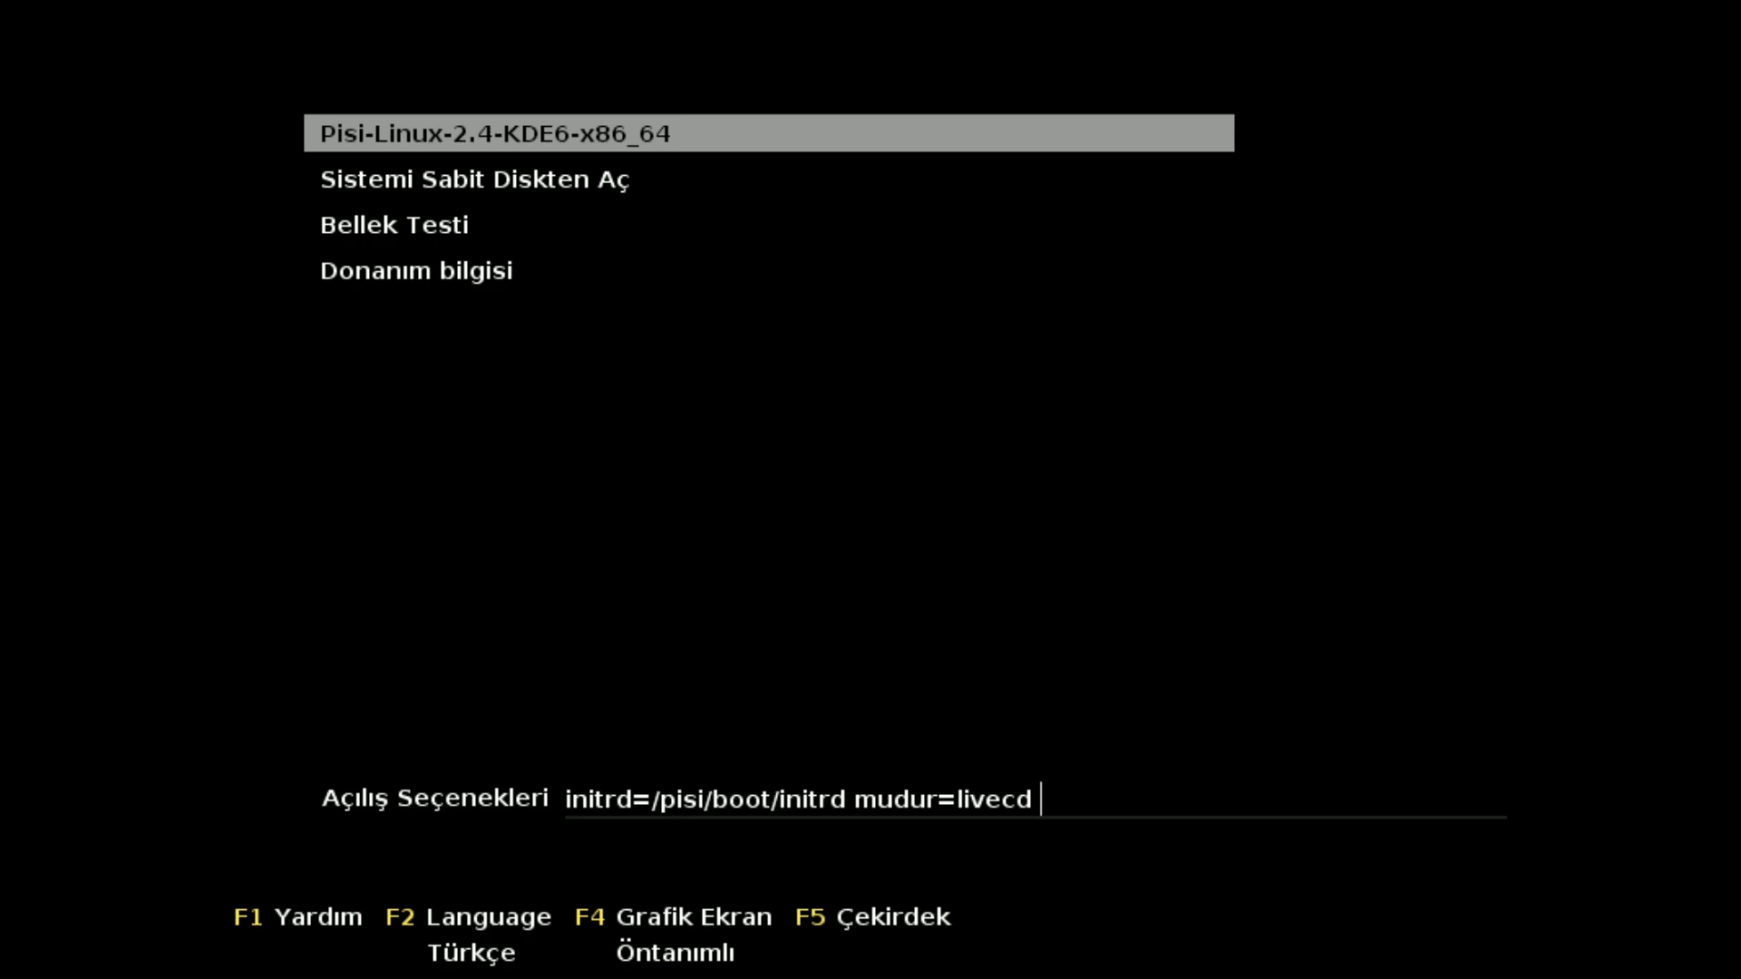
{"action": "key", "text": "Down"}
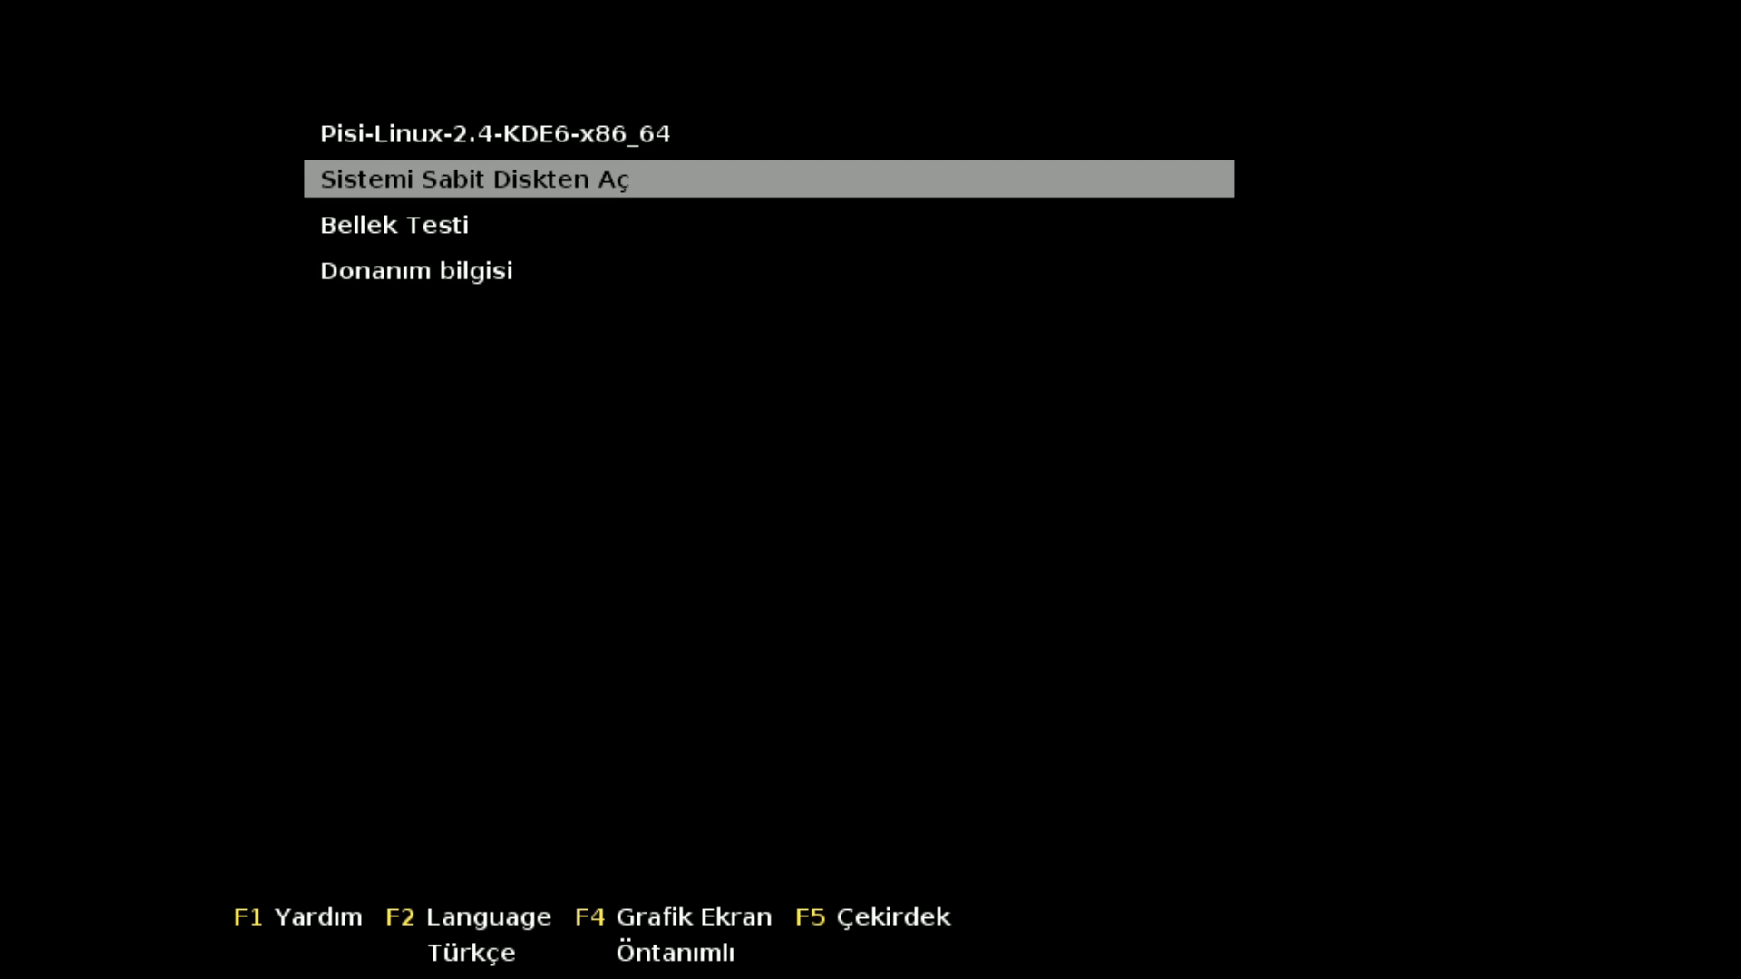
Set the boot menu language to English (US)
{"action": "key", "text": "F2"}
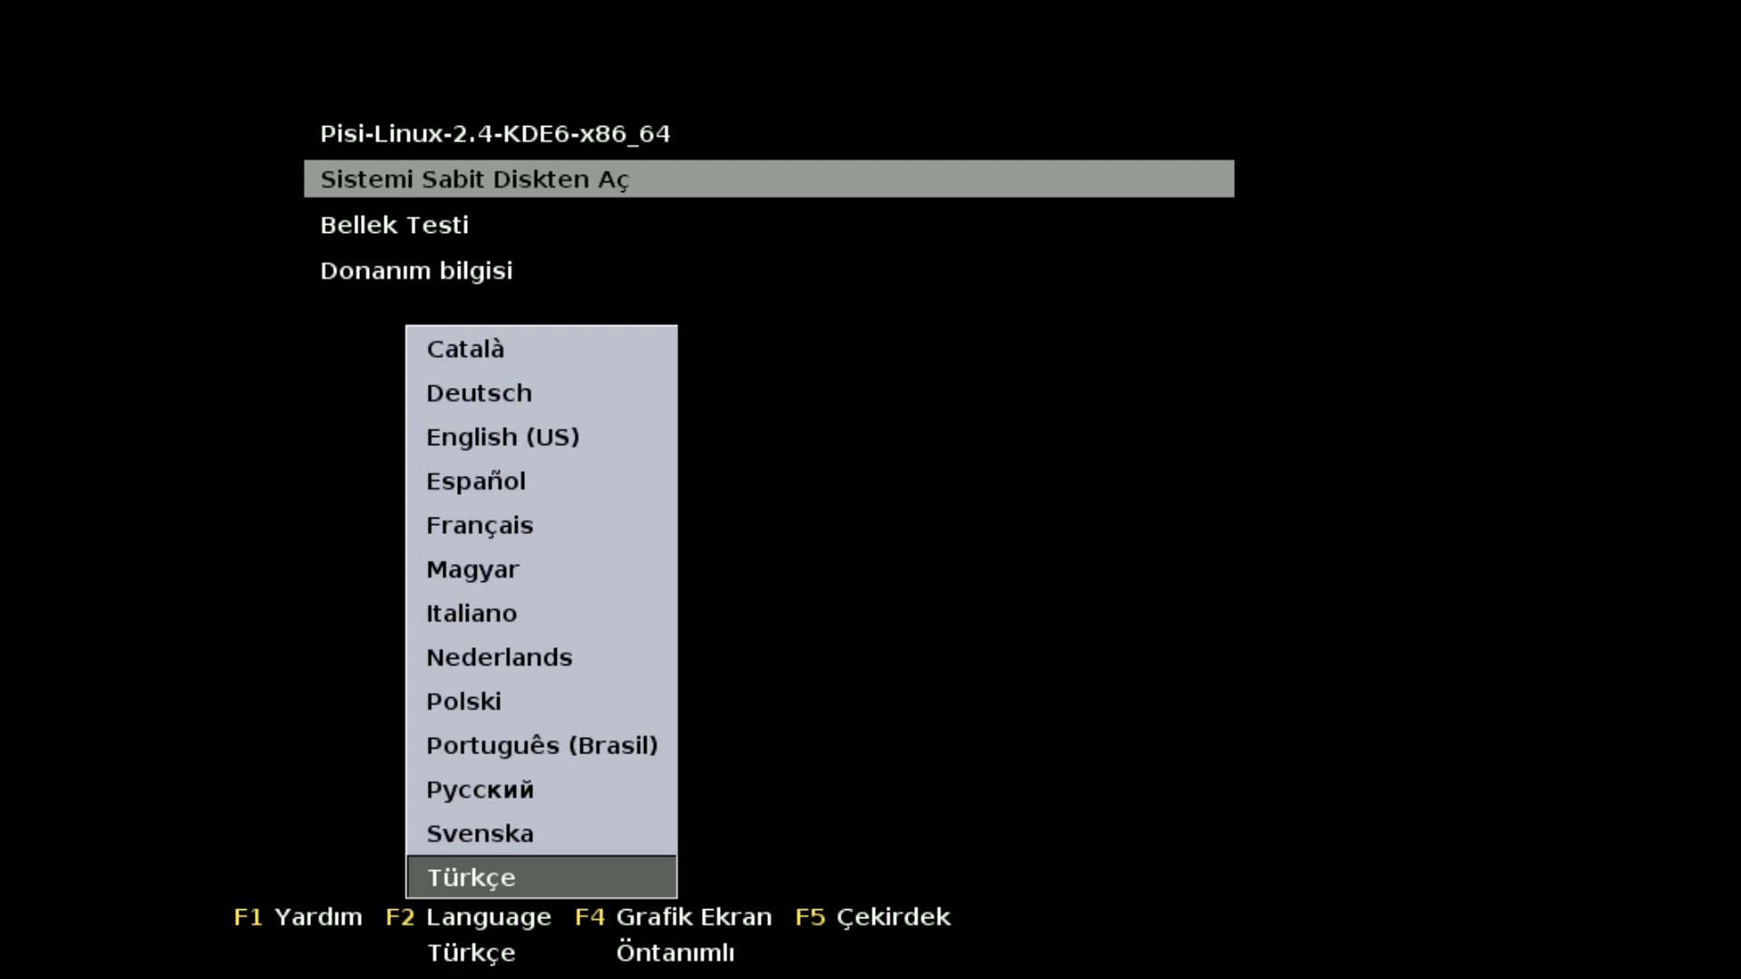
{"action": "key", "text": "Up"}
{"action": "key", "text": "Up"}
{"action": "key", "text": "Up"}
{"action": "key", "text": "Up"}
{"action": "key", "text": "Up"}
{"action": "key", "text": "Up"}
{"action": "key", "text": "Up"}
{"action": "key", "text": "Up"}
{"action": "key", "text": "Up"}
{"action": "key", "text": "Up"}
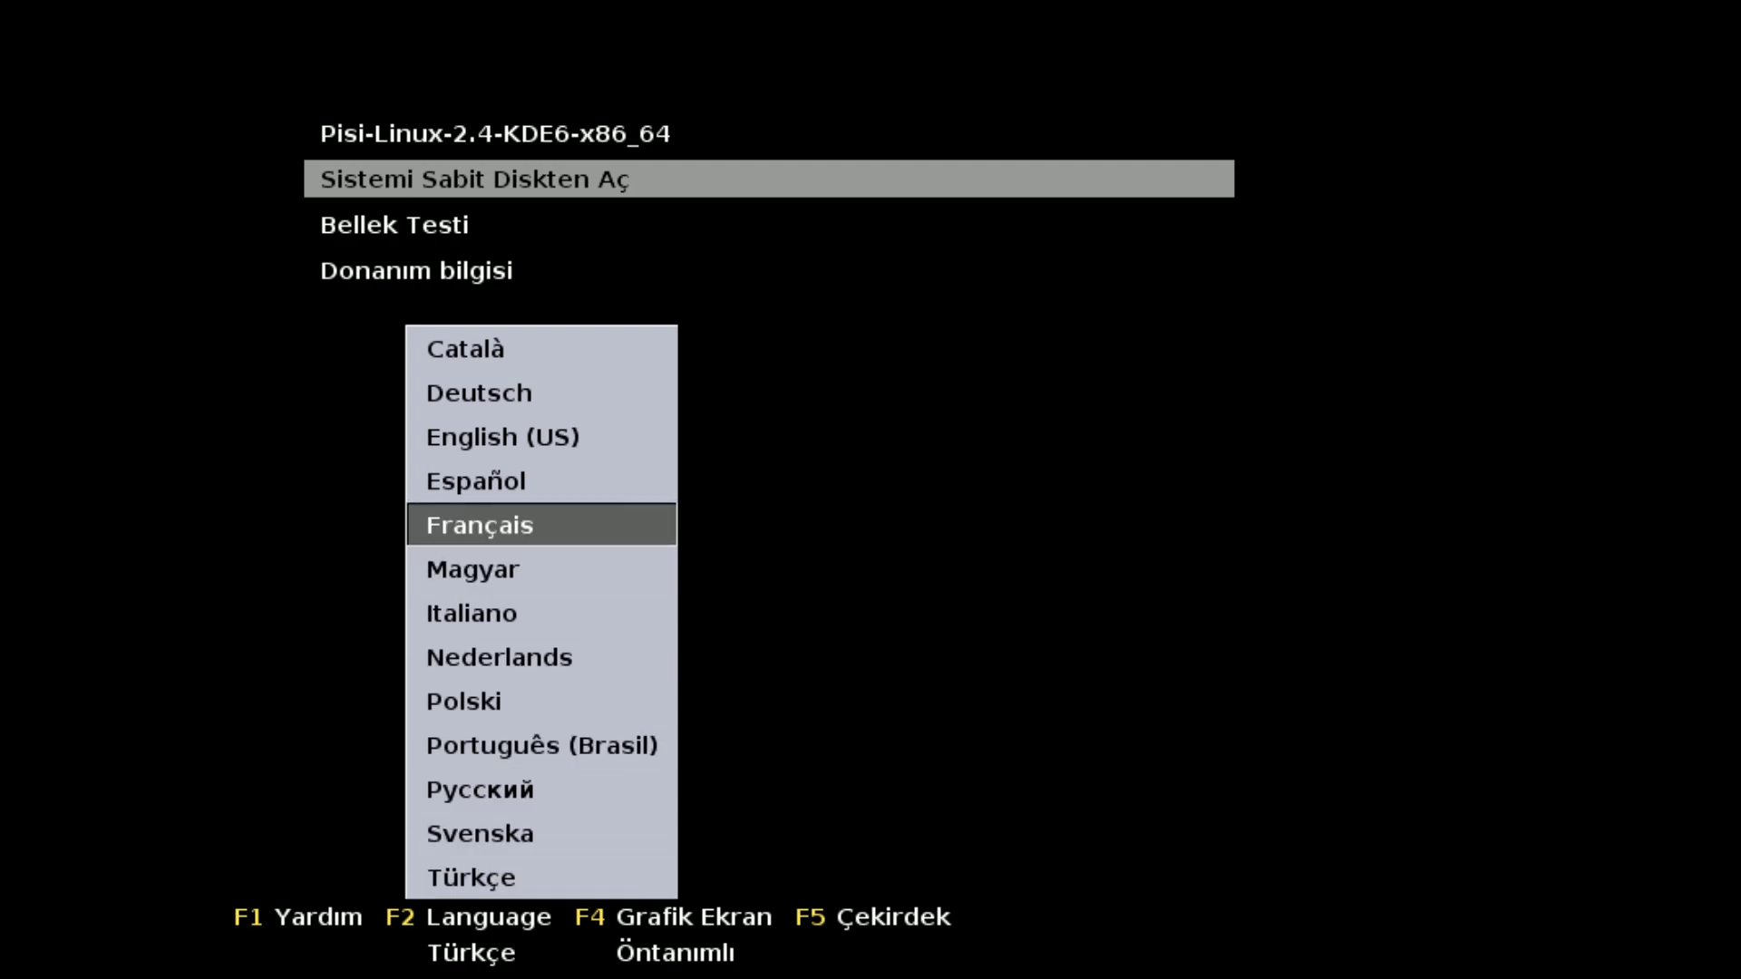
{"action": "key", "text": "Return"}
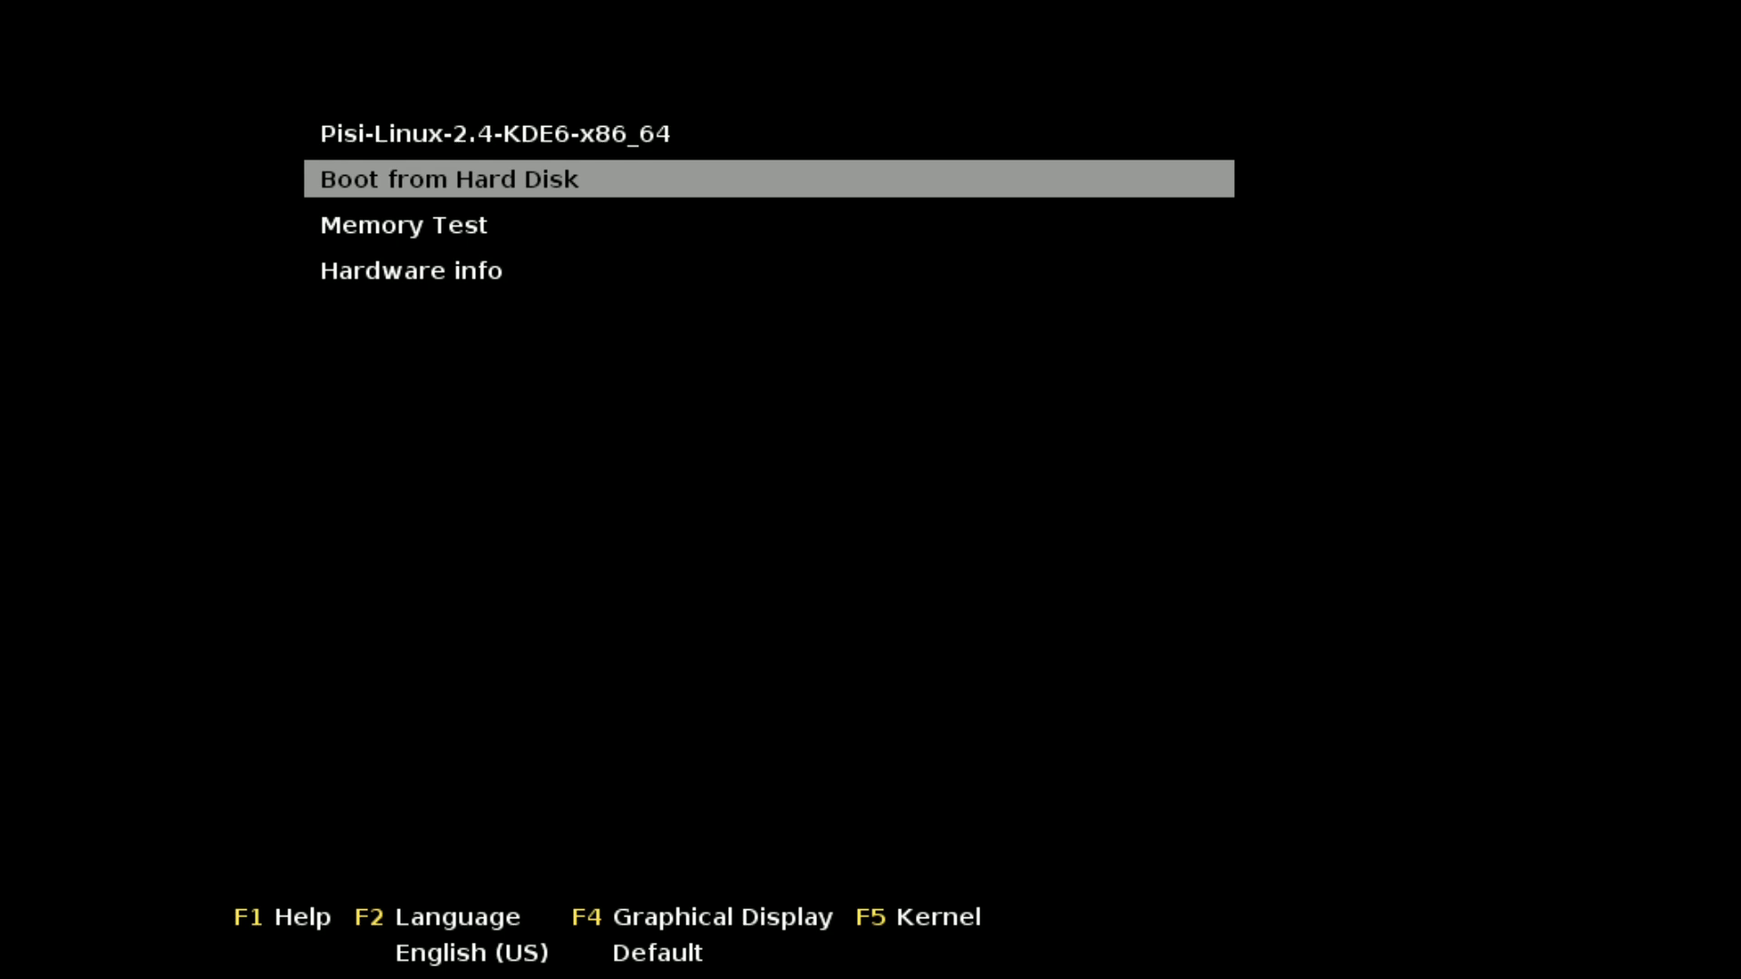
{"action": "key", "text": "F2"}
{"action": "key", "text": "Down"}
{"action": "key", "text": "Down"}
{"action": "key", "text": "Down"}
{"action": "key", "text": "Down"}
{"action": "key", "text": "Down"}
{"action": "key", "text": "Down"}
{"action": "key", "text": "Down"}
{"action": "key", "text": "Down"}
{"action": "key", "text": "Down"}
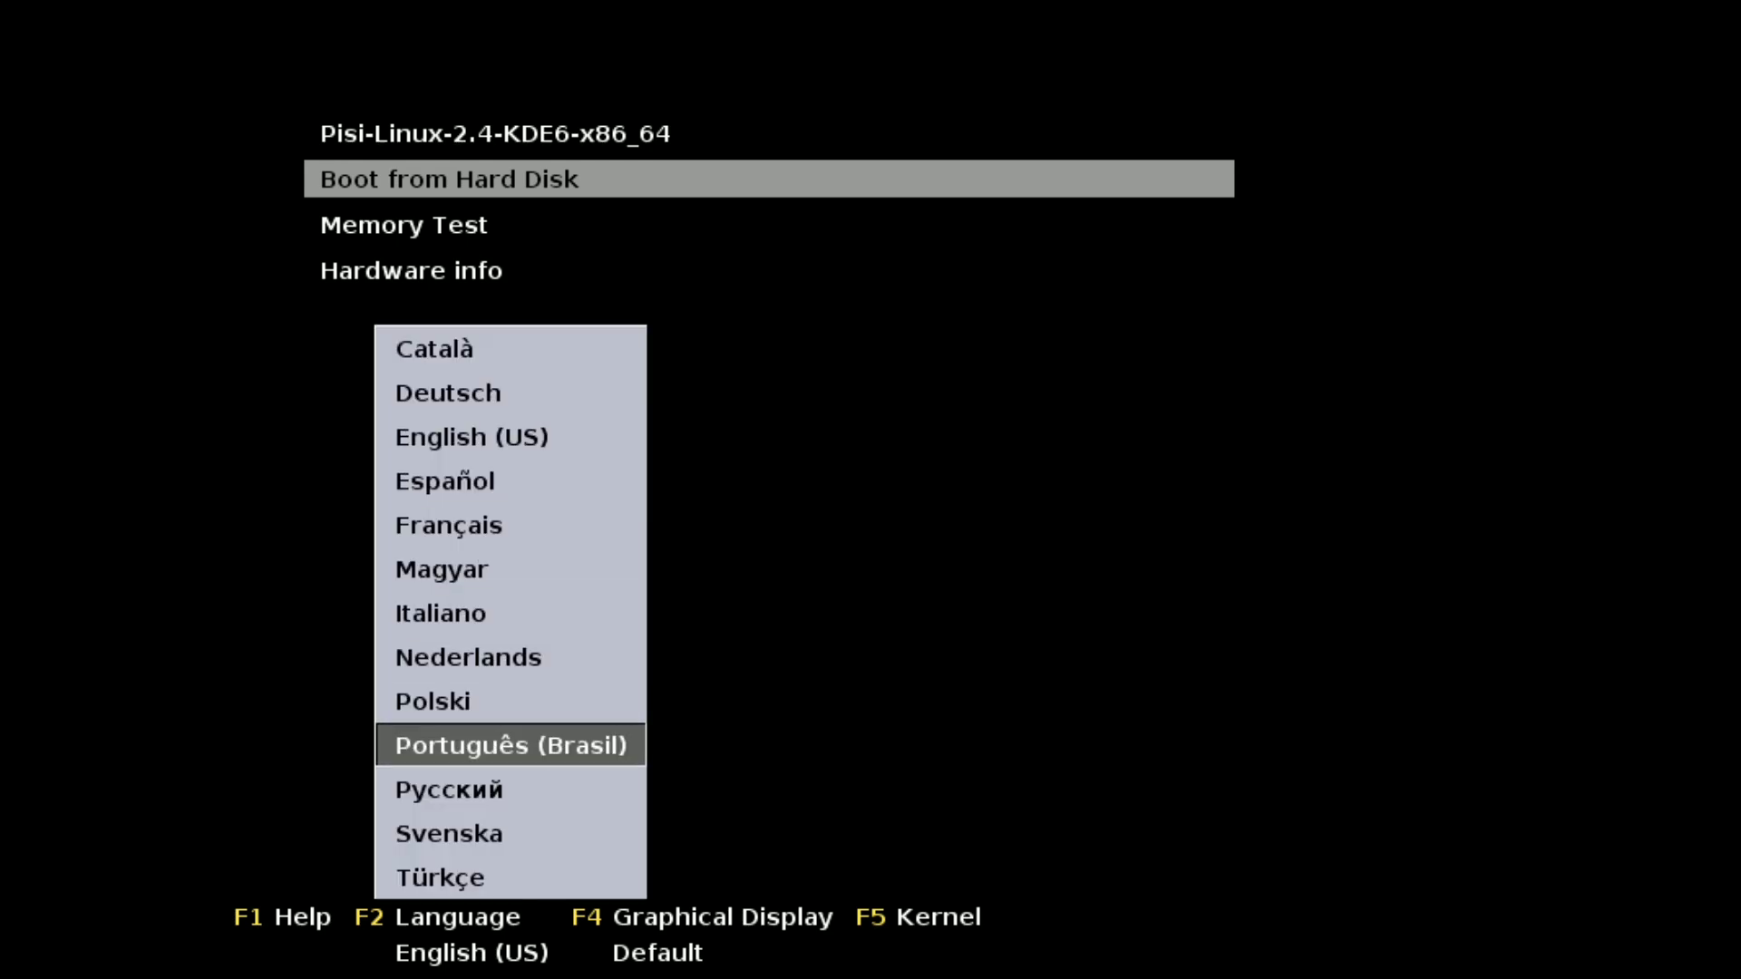
{"action": "key", "text": "Down"}
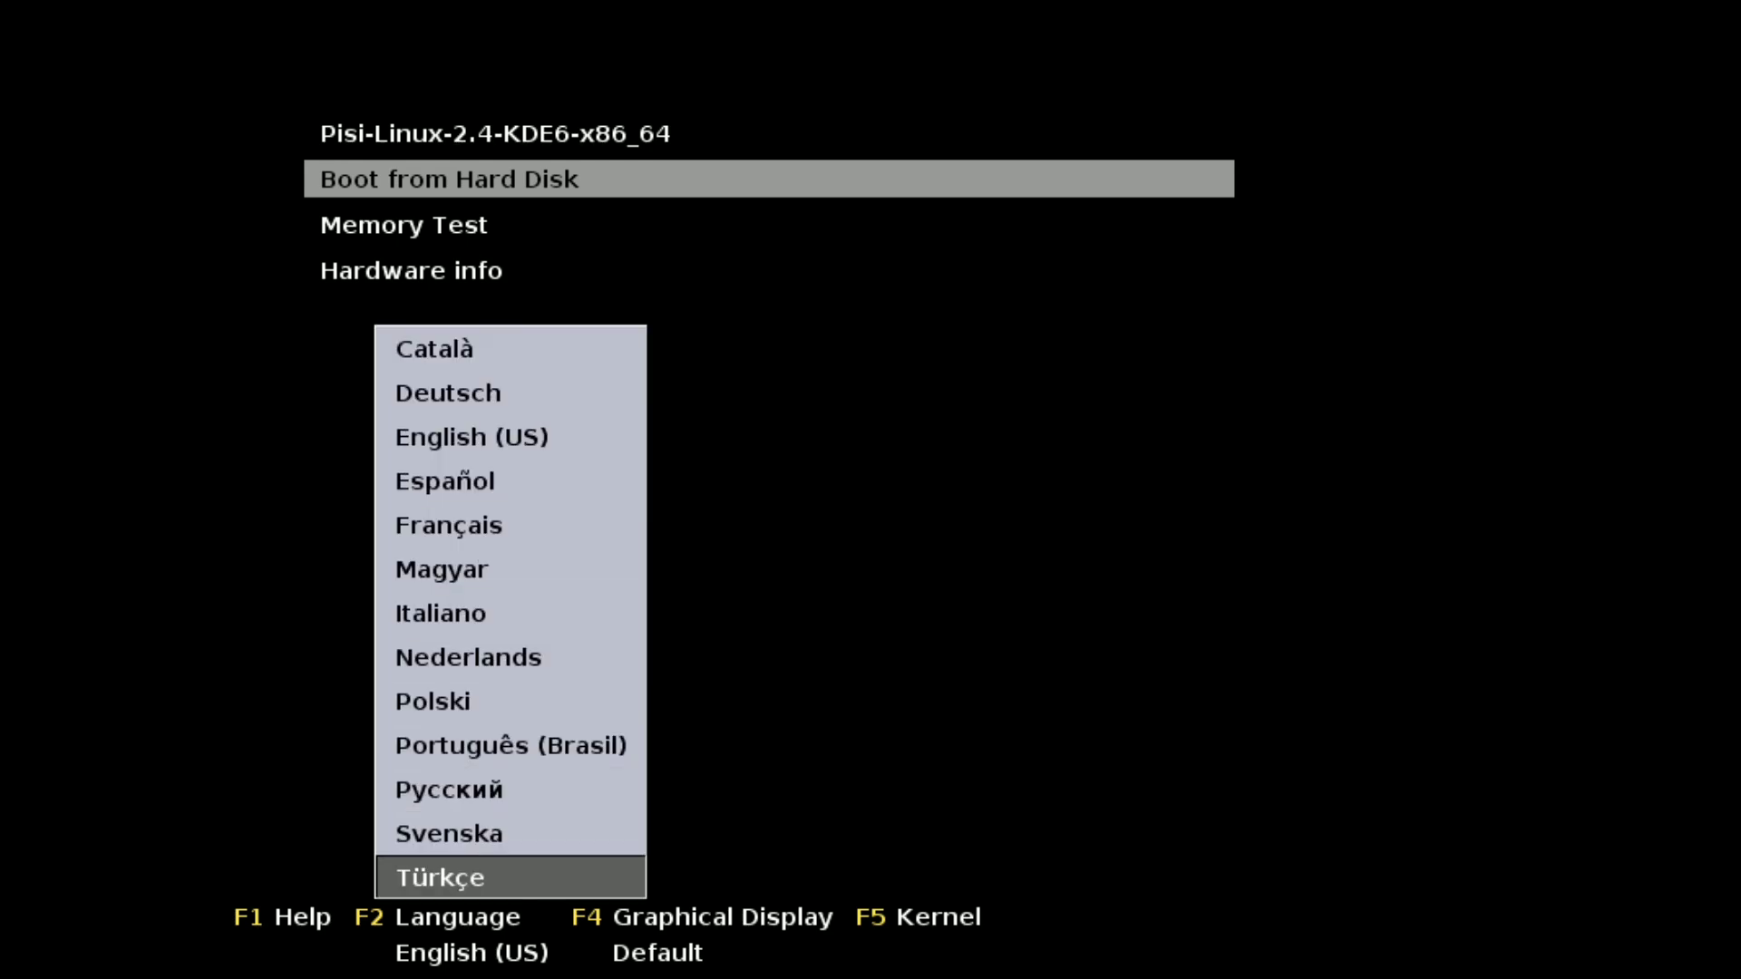
{"action": "key", "text": "Up"}
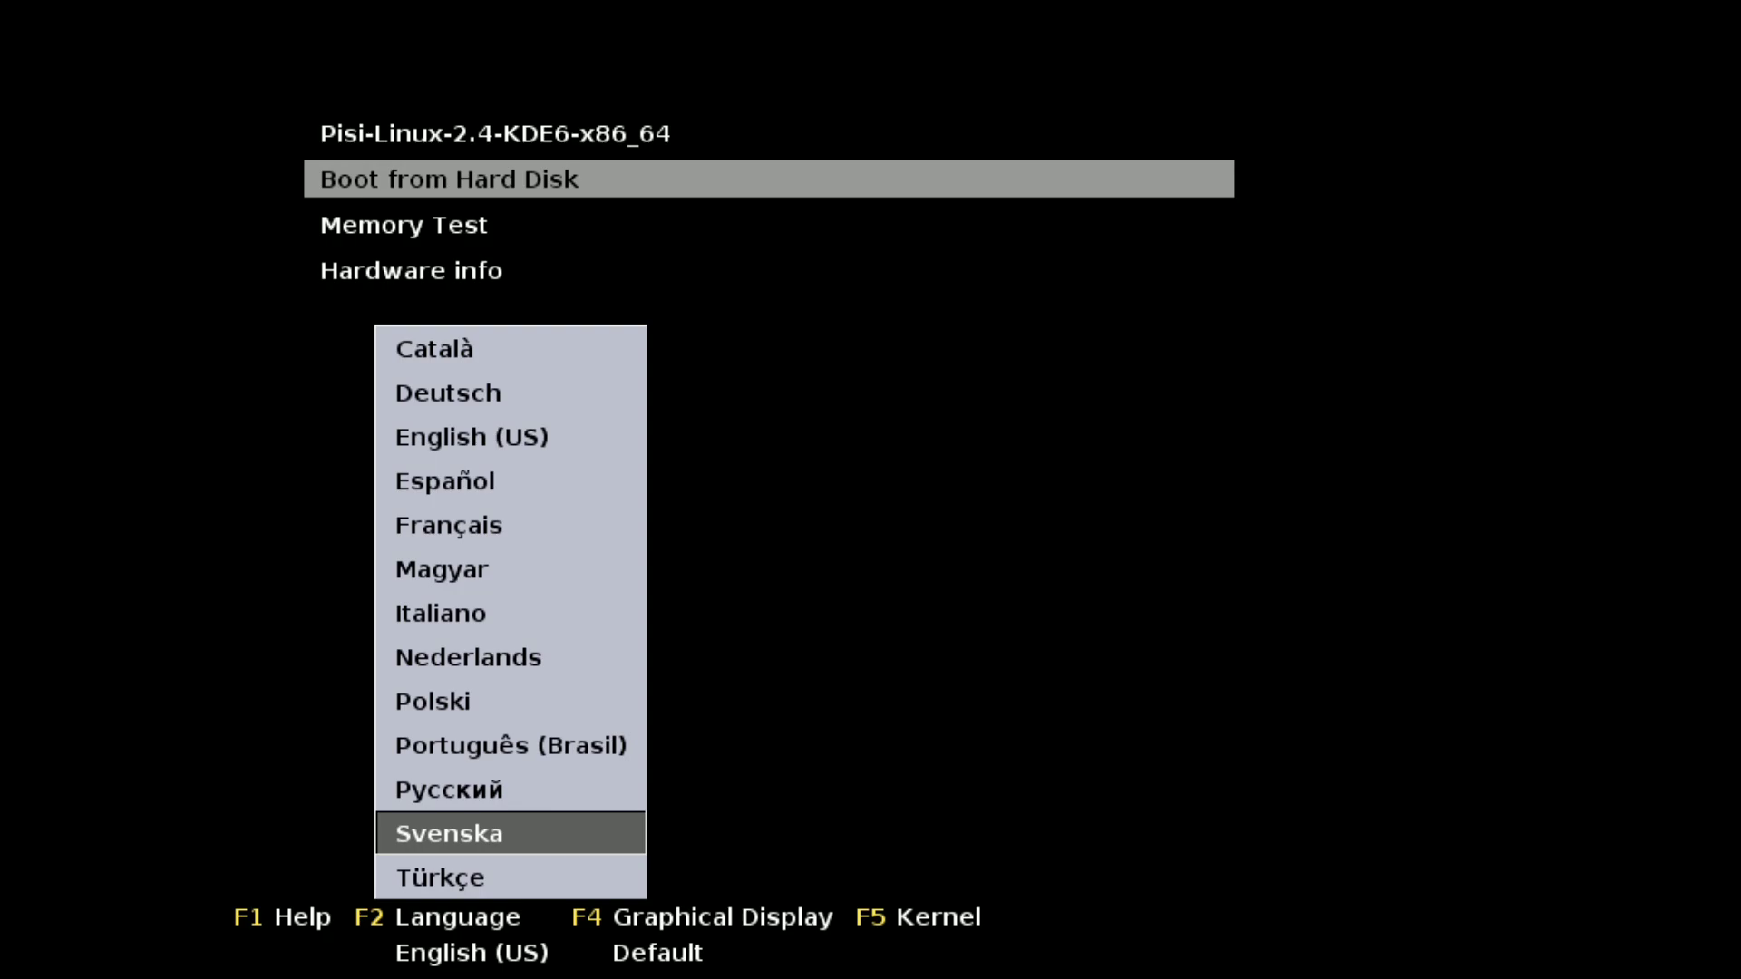
{"action": "key", "text": "Return"}
Look over the boot menu's graphical display modes and kernel options without applying any of them
{"action": "key", "text": "F4"}
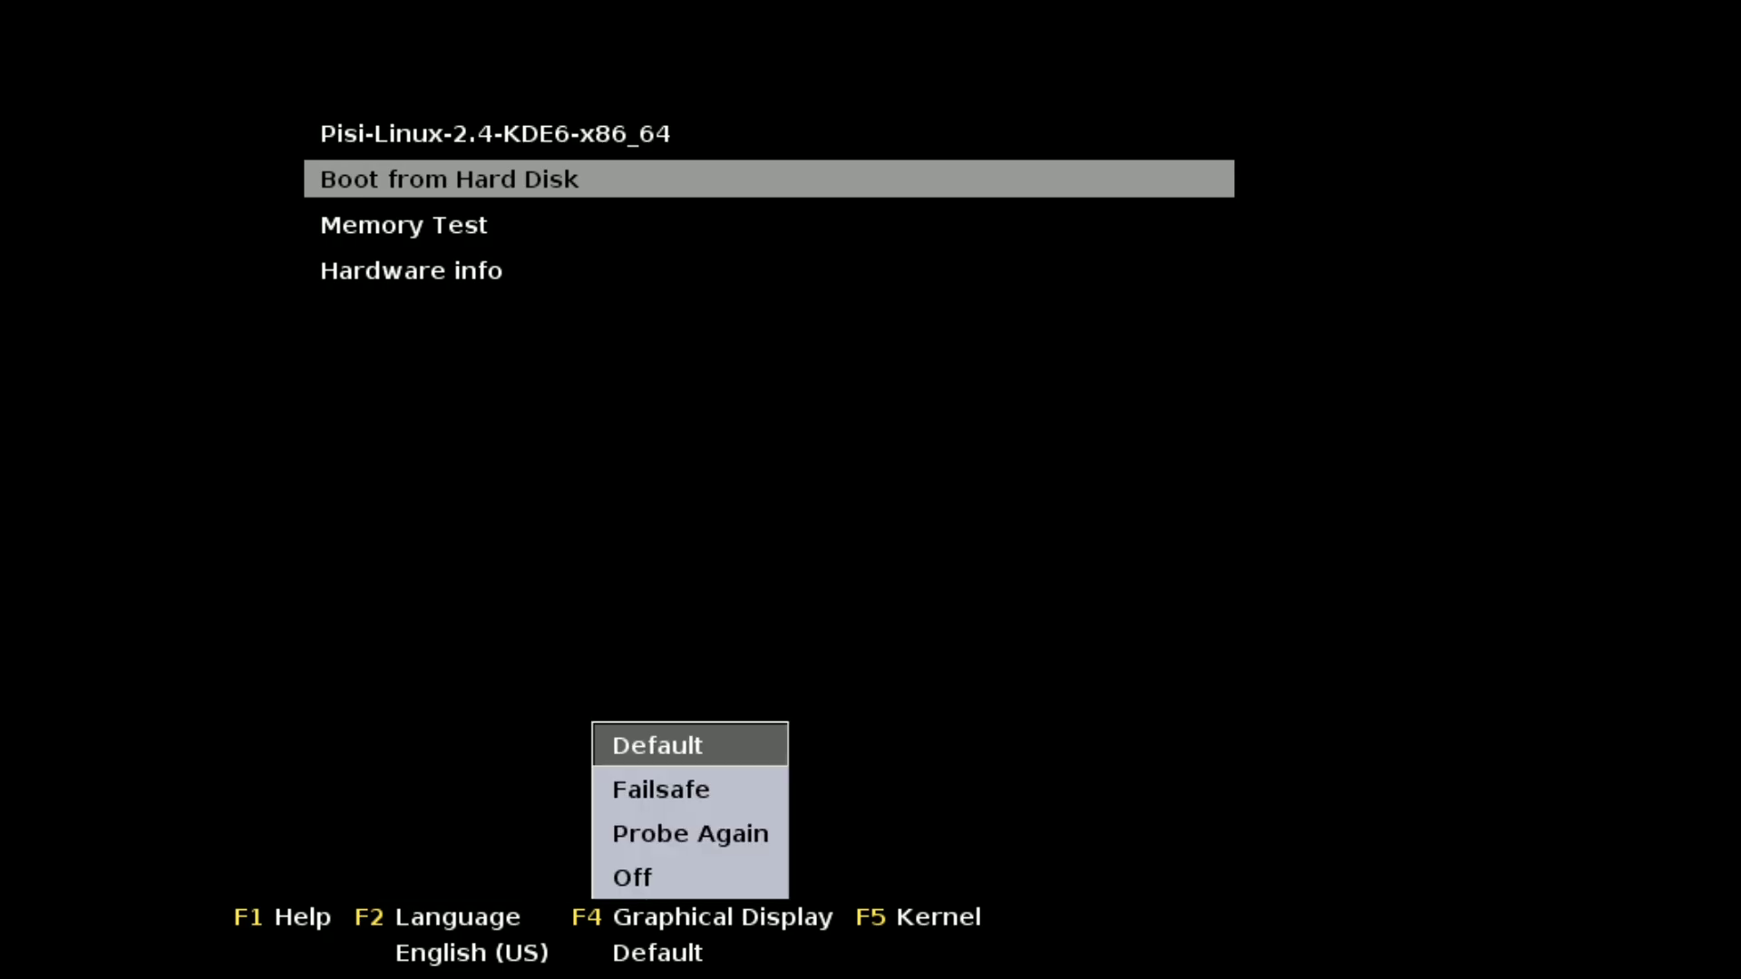
{"action": "key", "text": "Down"}
{"action": "key", "text": "Down"}
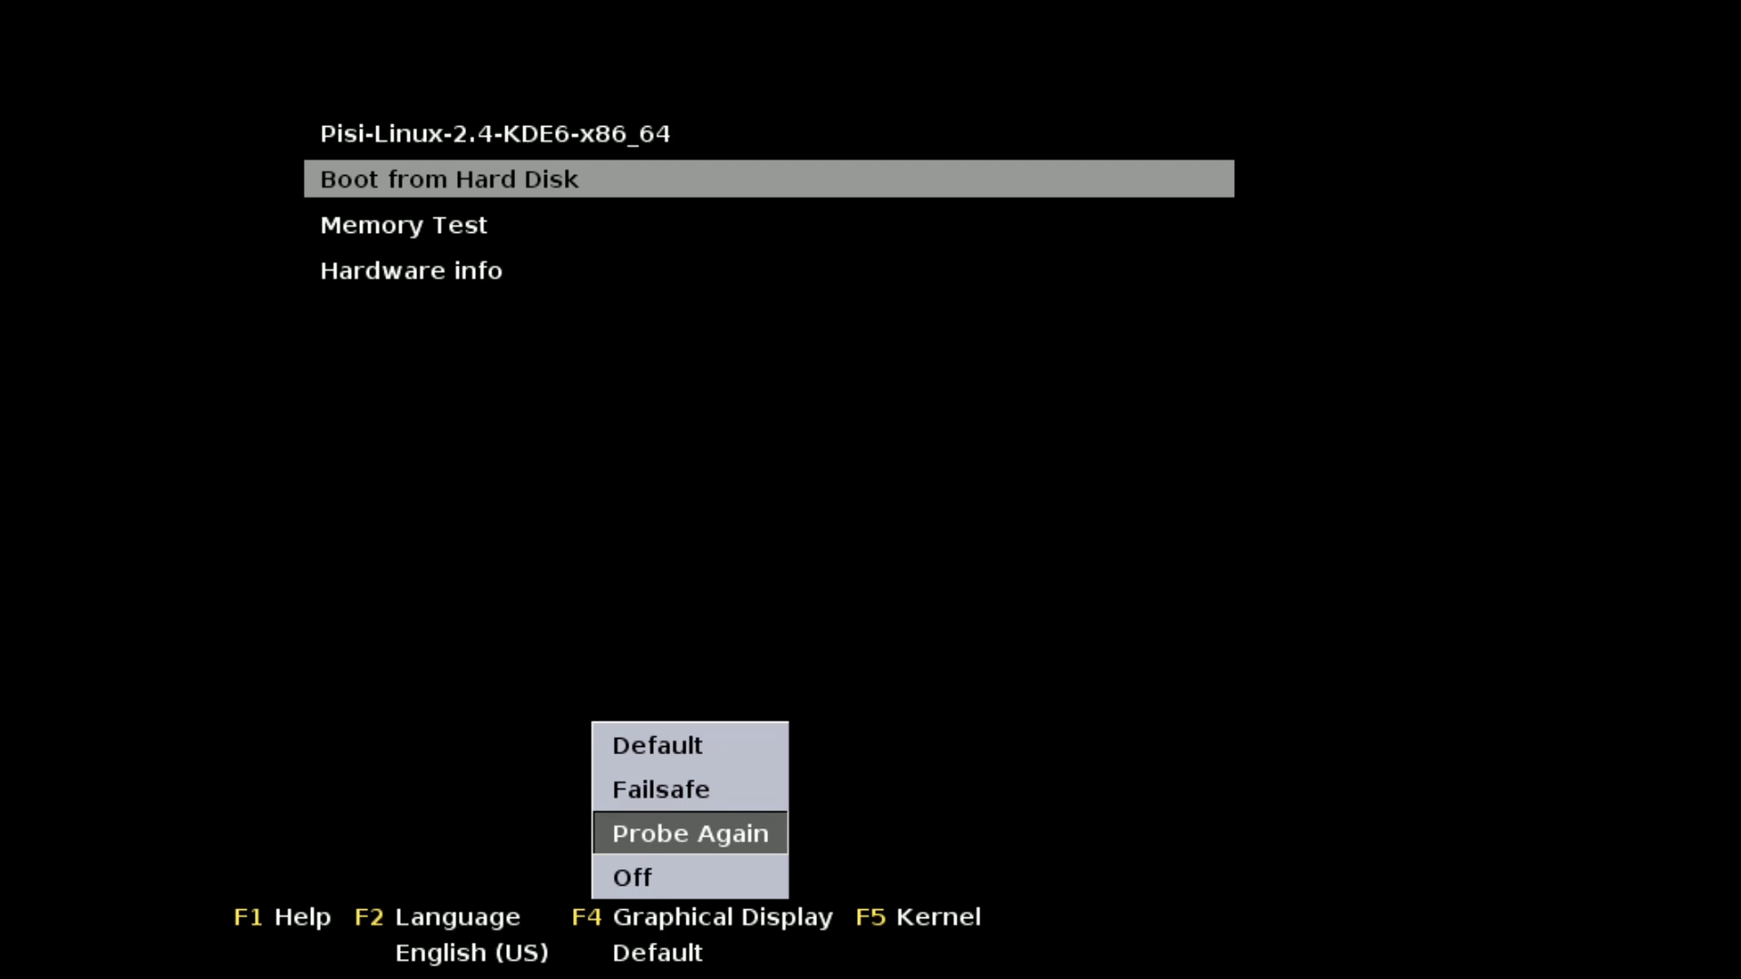
{"action": "key", "text": "Escape"}
{"action": "key", "text": "F5"}
{"action": "key", "text": "Down"}
{"action": "key", "text": "Down"}
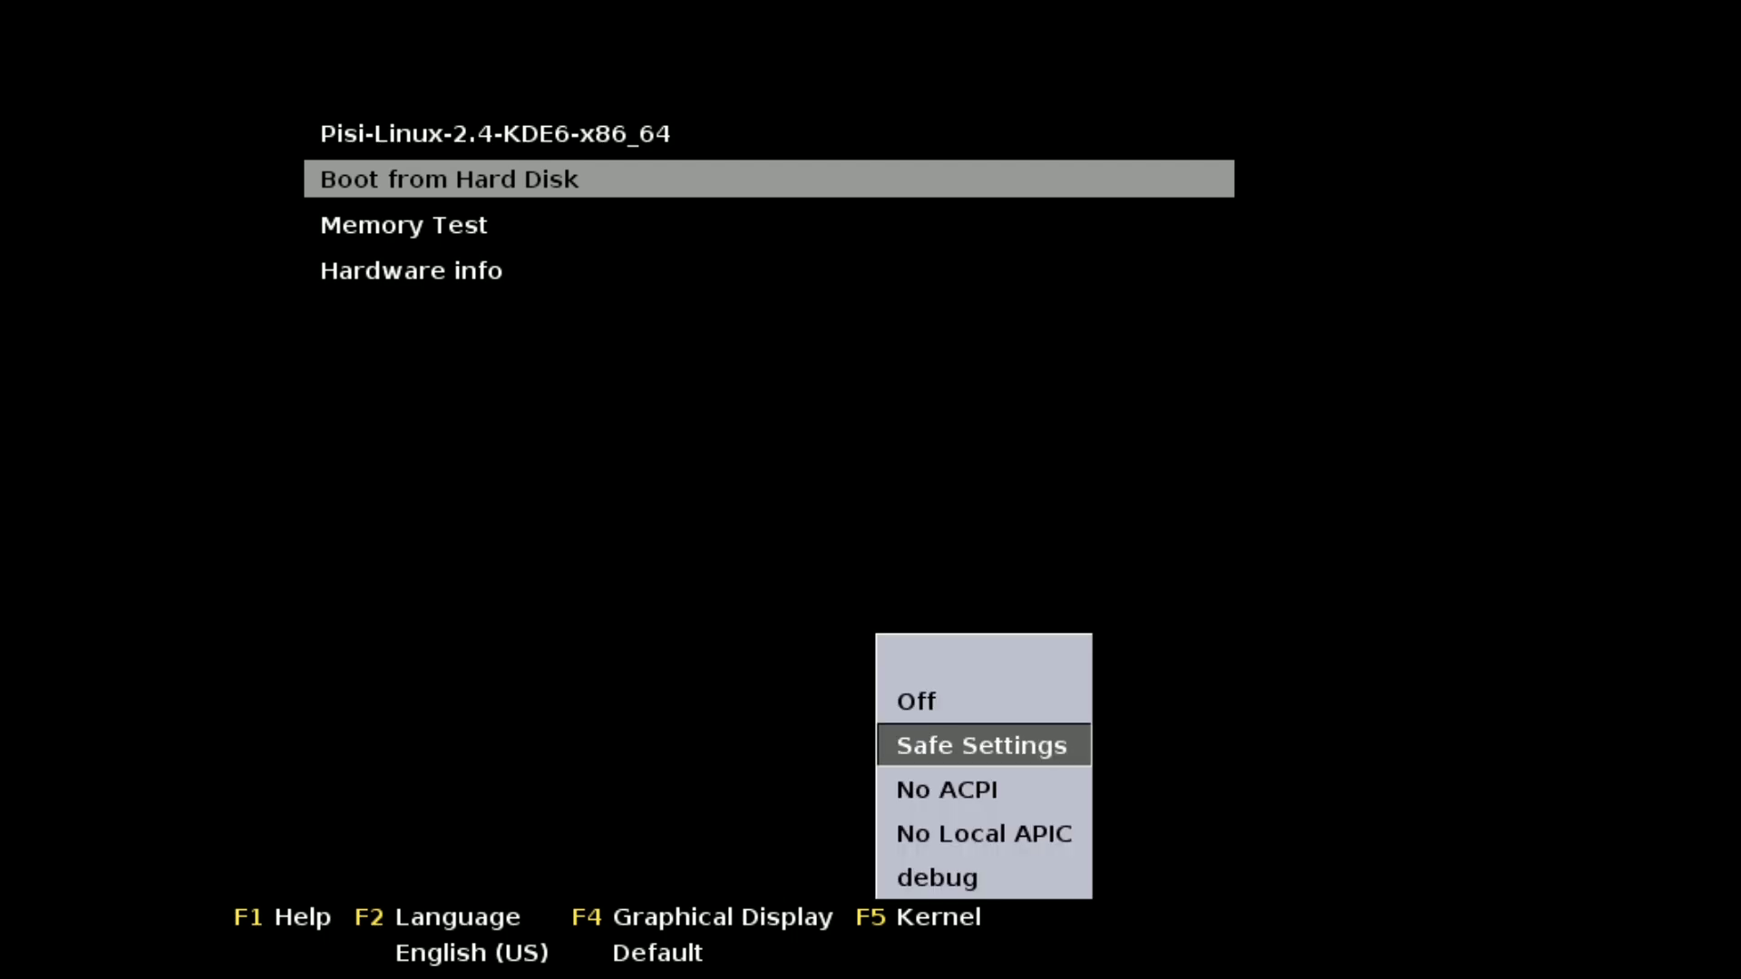
{"action": "key", "text": "Escape"}
Boot the Pisi-Linux-2.4-KDE6-x86_64 live system with the existing boot options
{"action": "key", "text": "Up"}
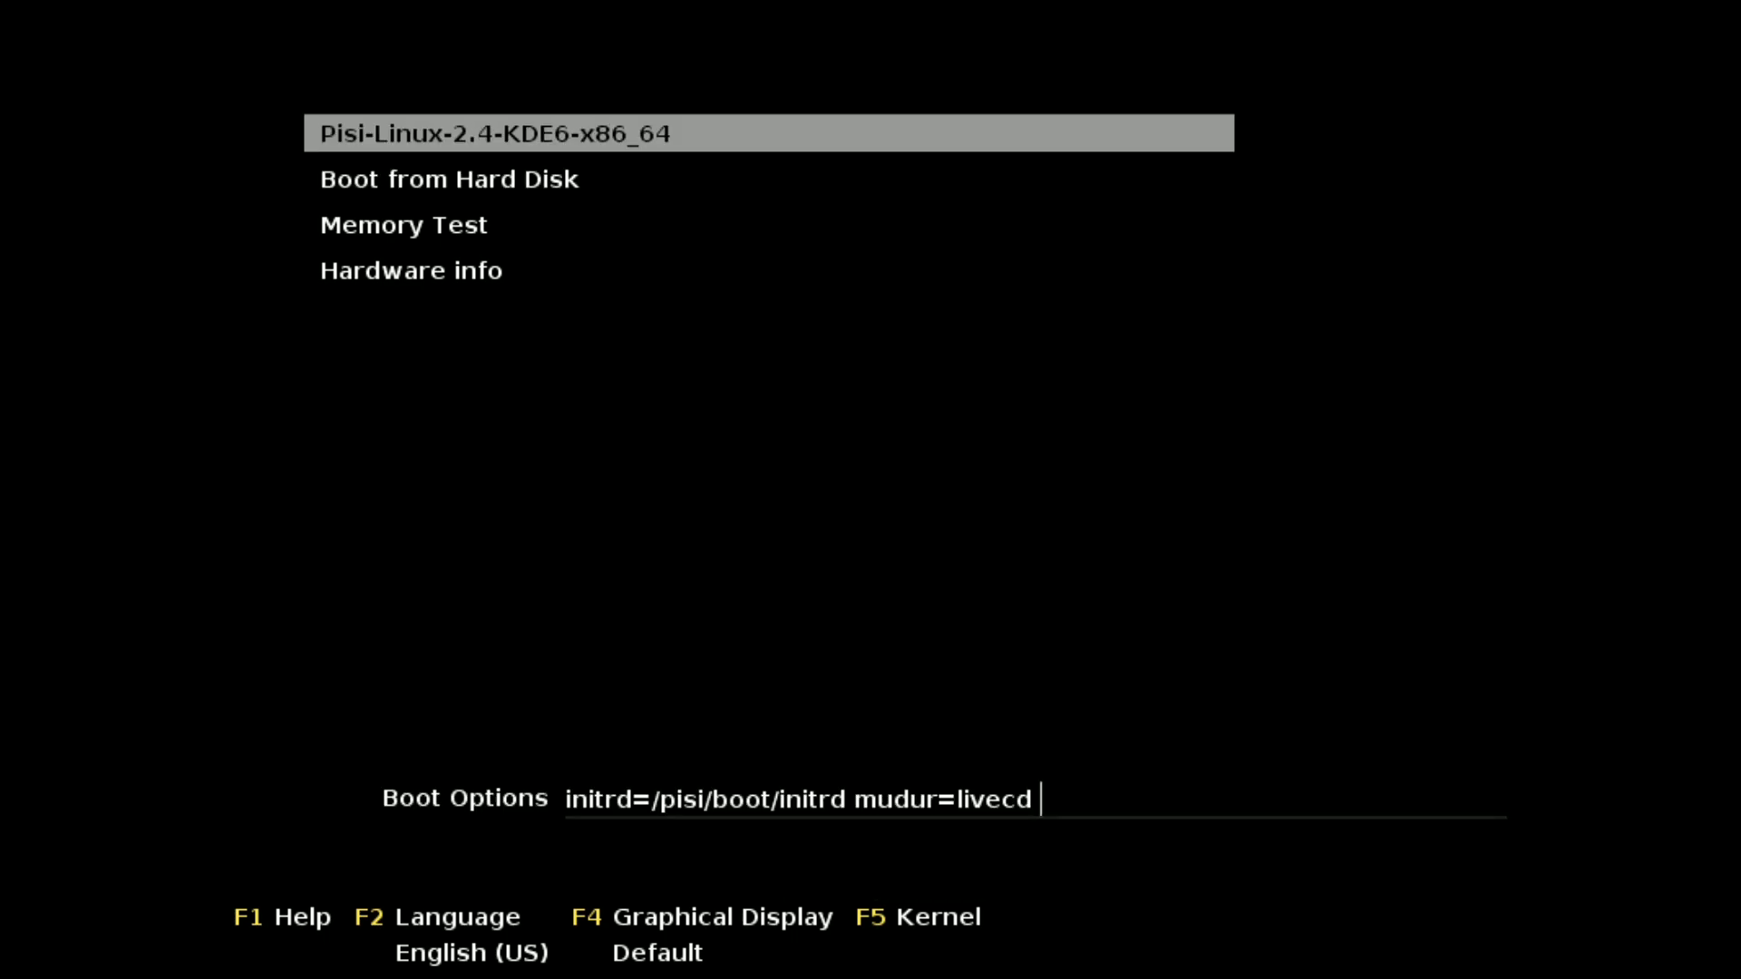
{"action": "key", "text": "Return"}
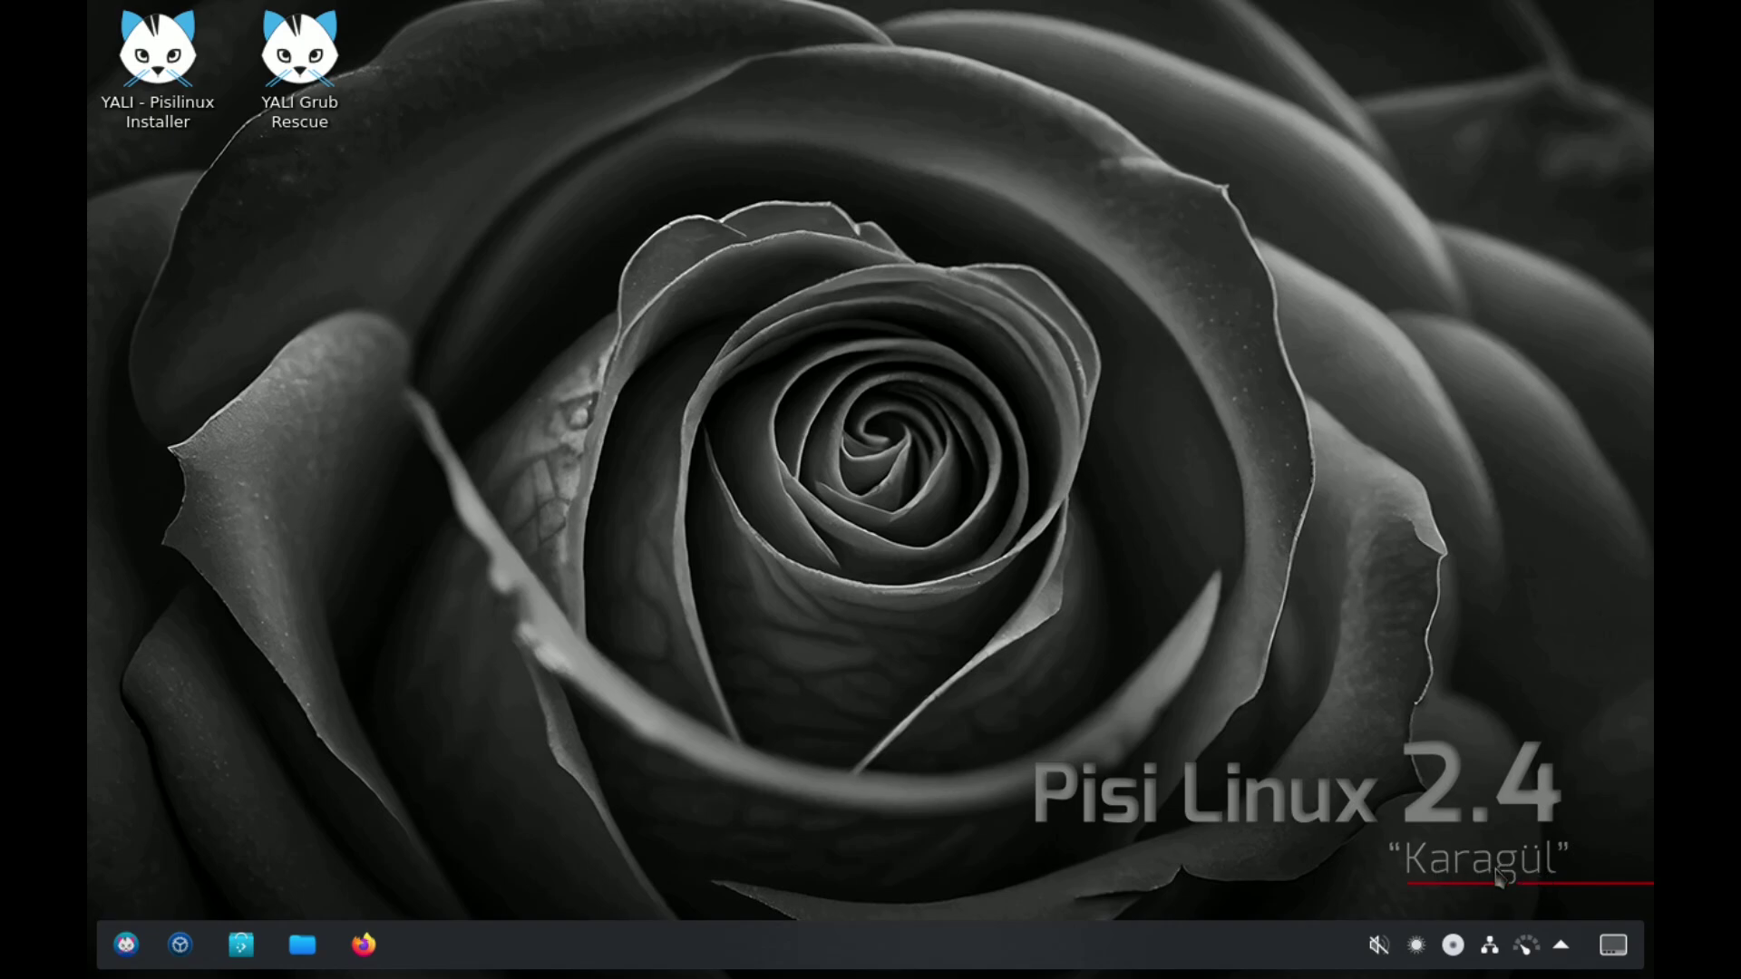
Launch System Monitor from the System applications and maximize its window
{"action": "left_click", "coordinate": [126, 945]}
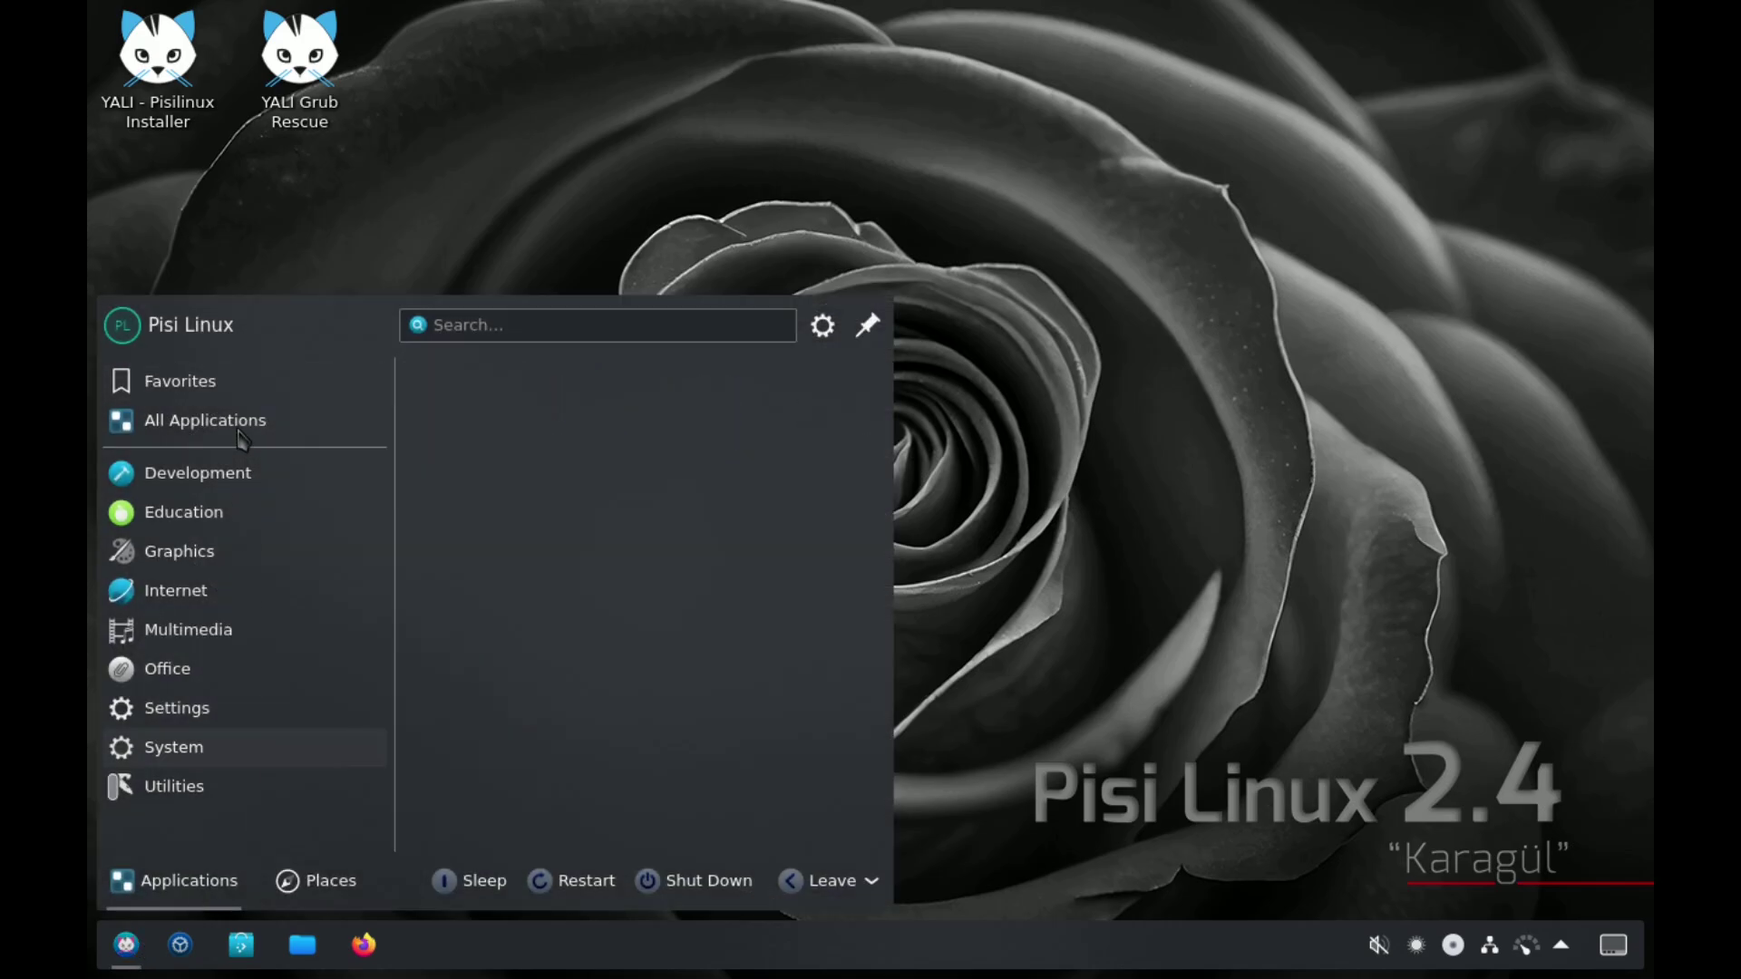
{"action": "mouse_move", "coordinate": [234, 788]}
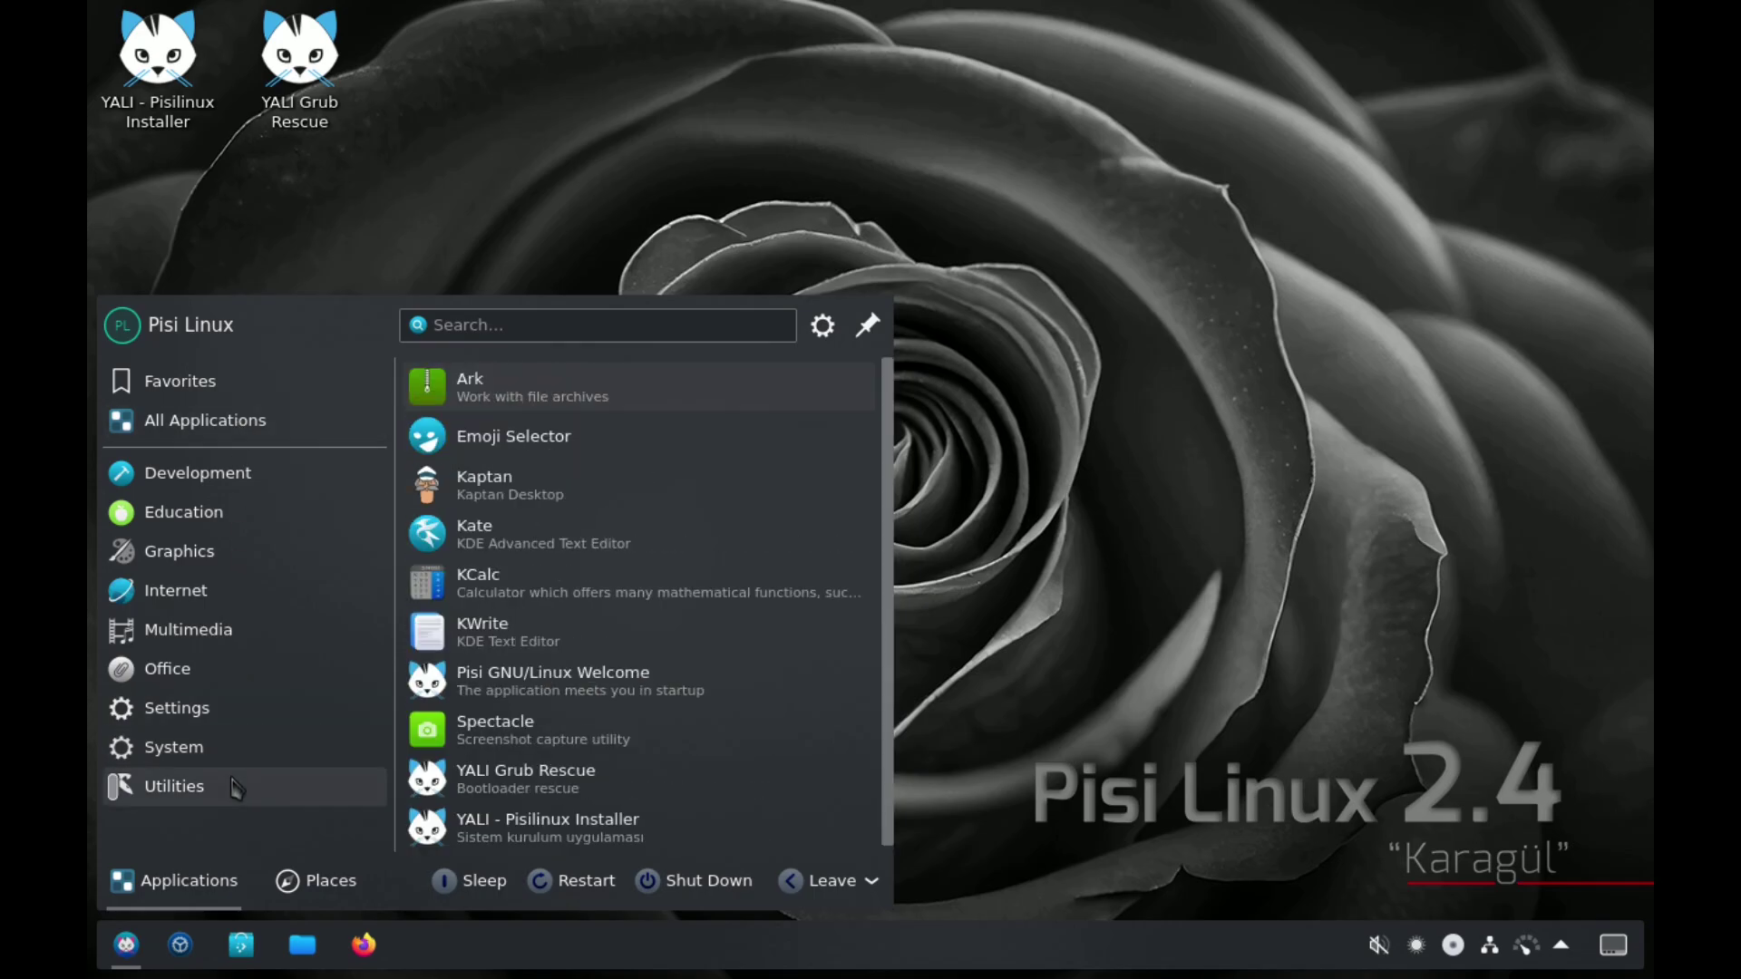
{"action": "mouse_move", "coordinate": [233, 749]}
{"action": "scroll", "coordinate": [557, 717], "scroll_direction": "down", "scroll_amount": 1}
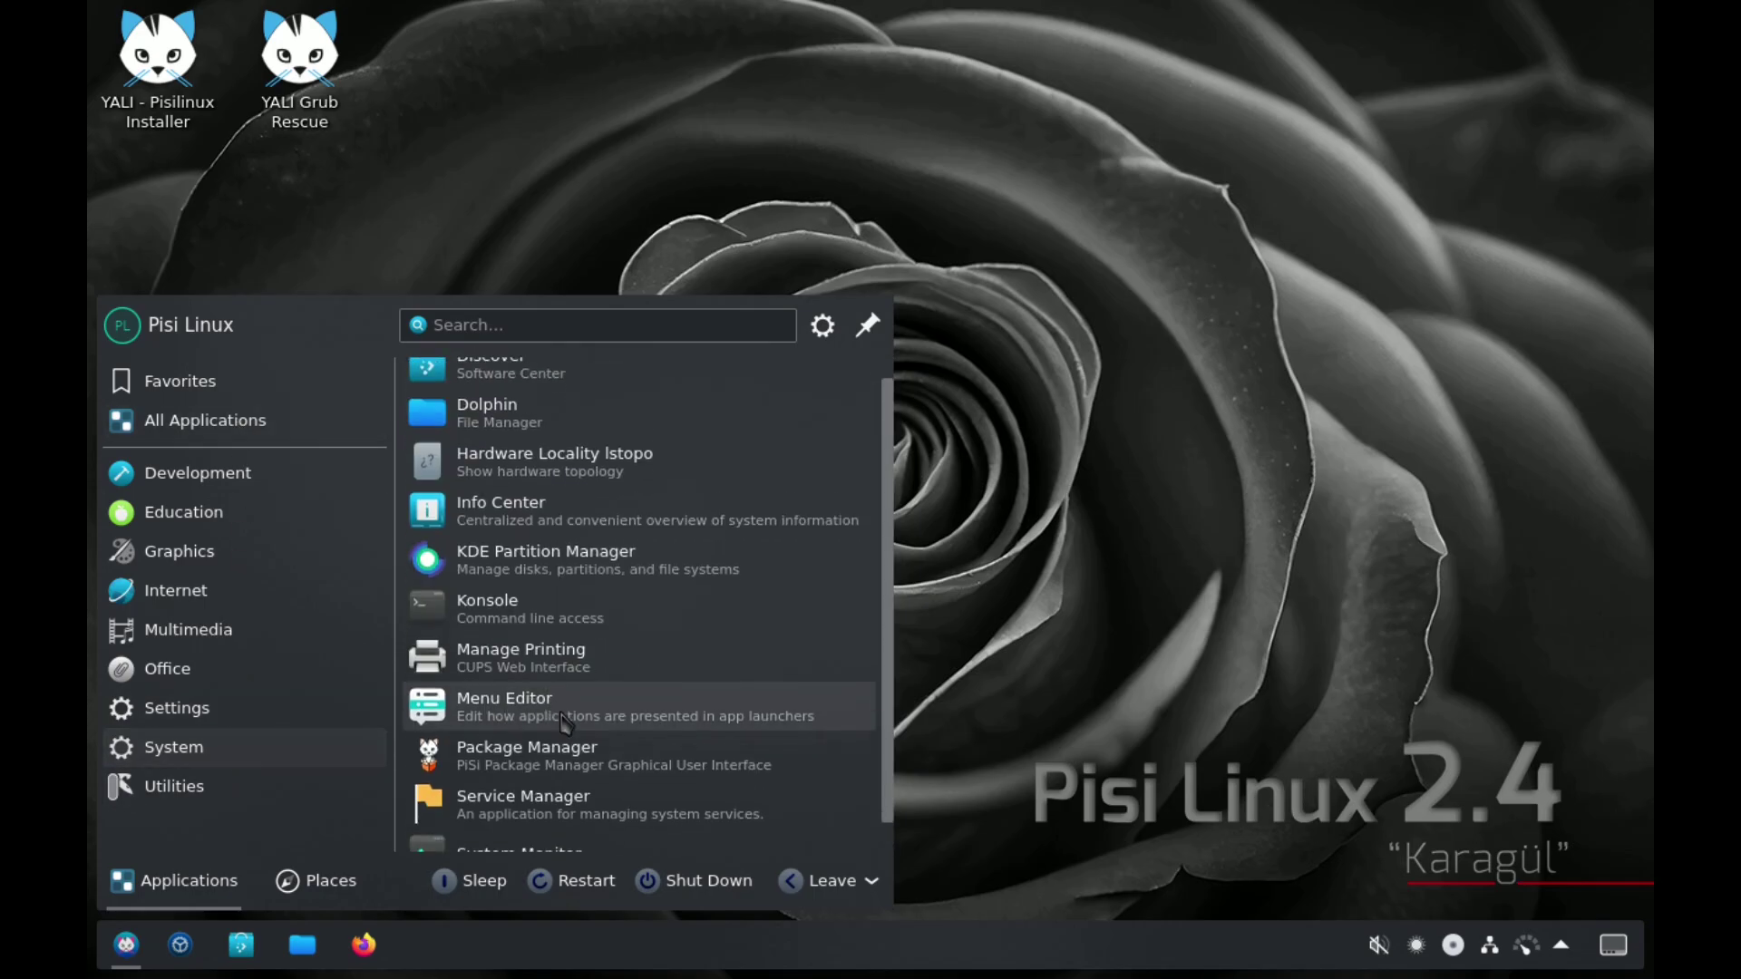
{"action": "left_click", "coordinate": [557, 825]}
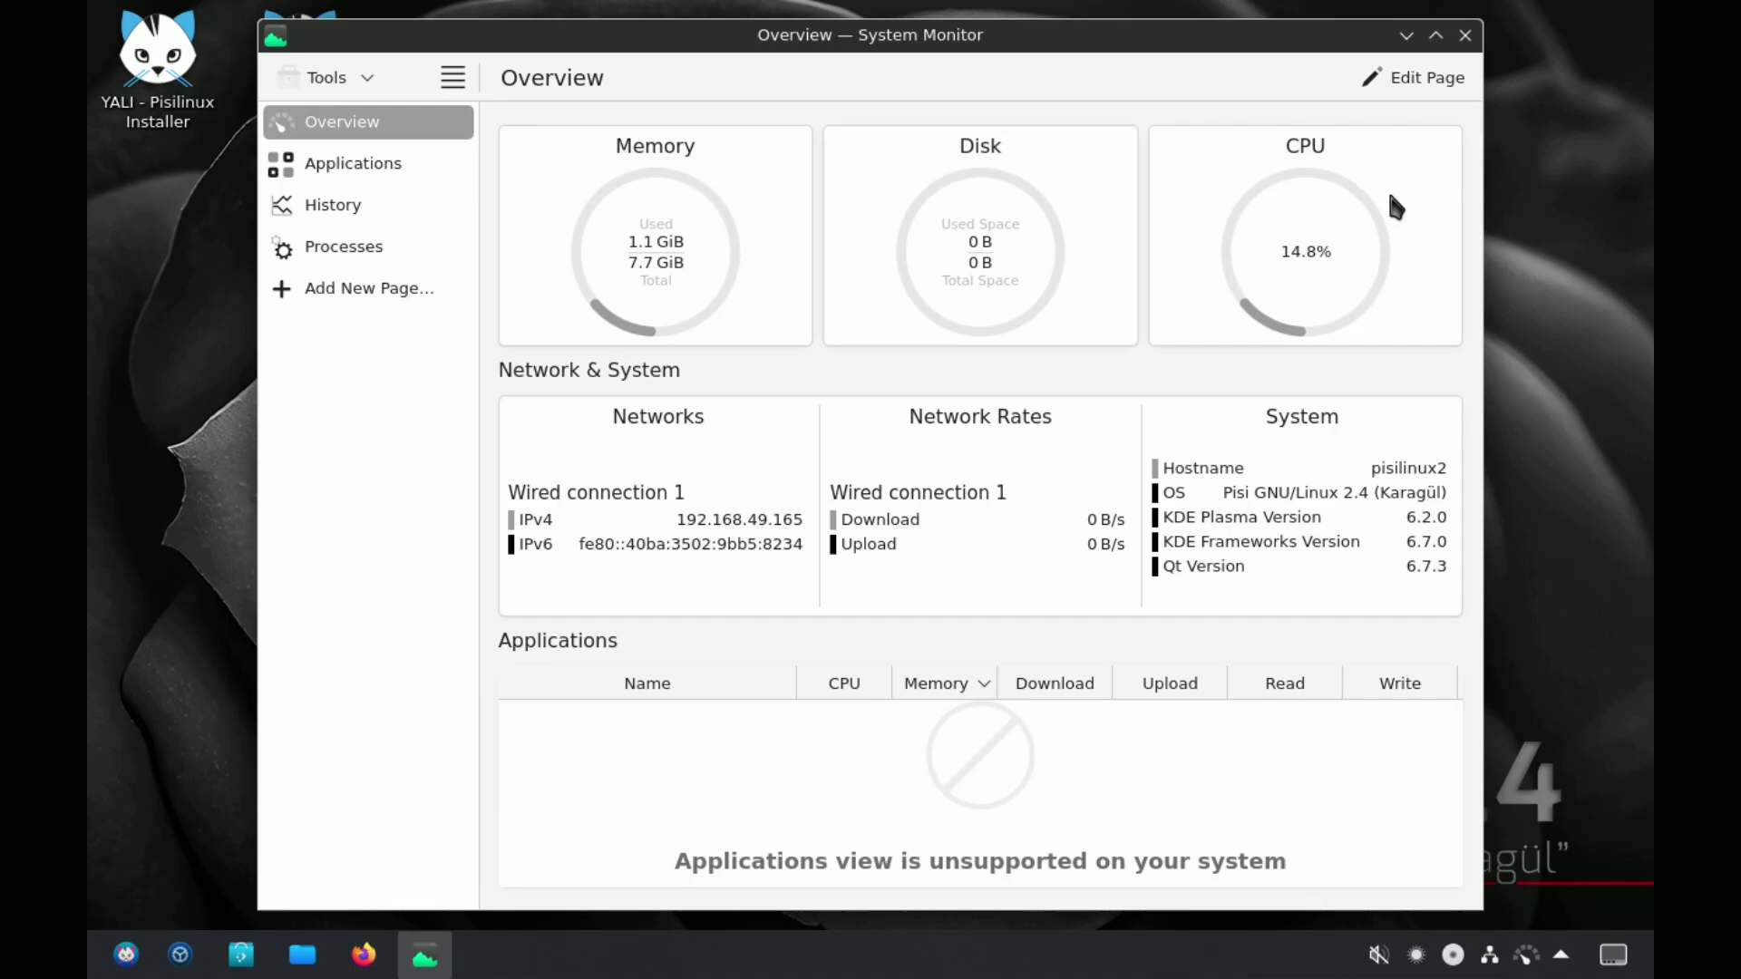
{"action": "left_click", "coordinate": [1436, 34]}
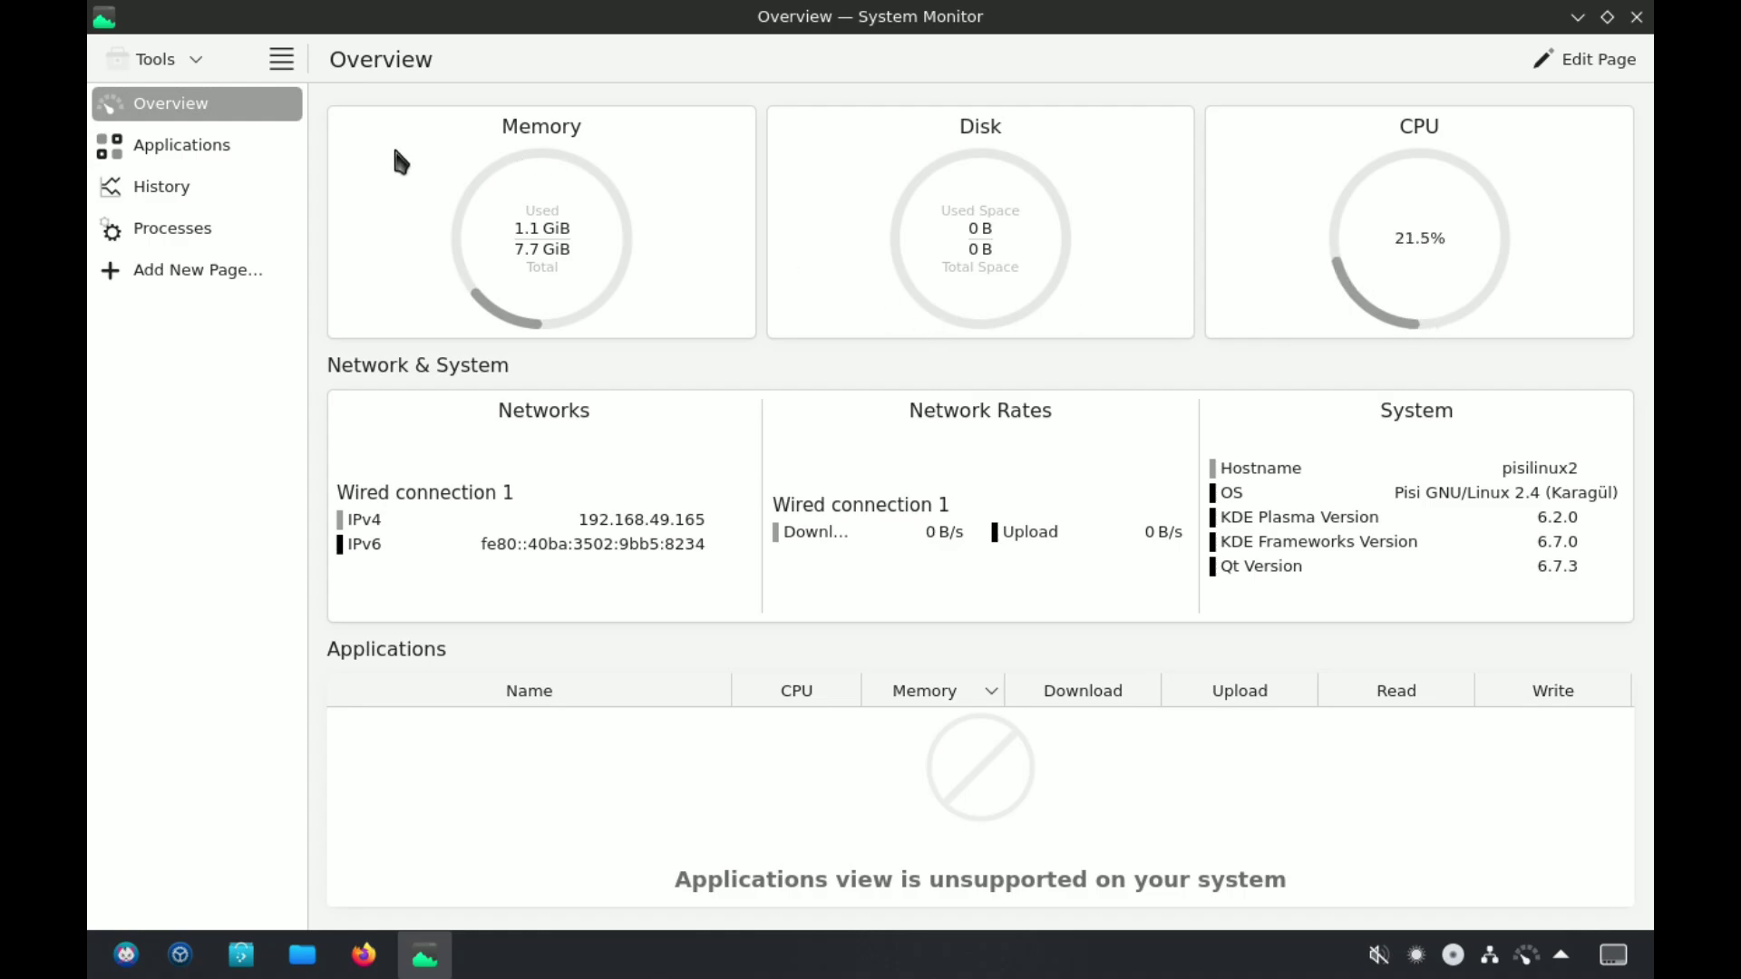
Check the Applications and History pages of System Monitor and return to the Overview page
{"action": "left_click", "coordinate": [237, 151]}
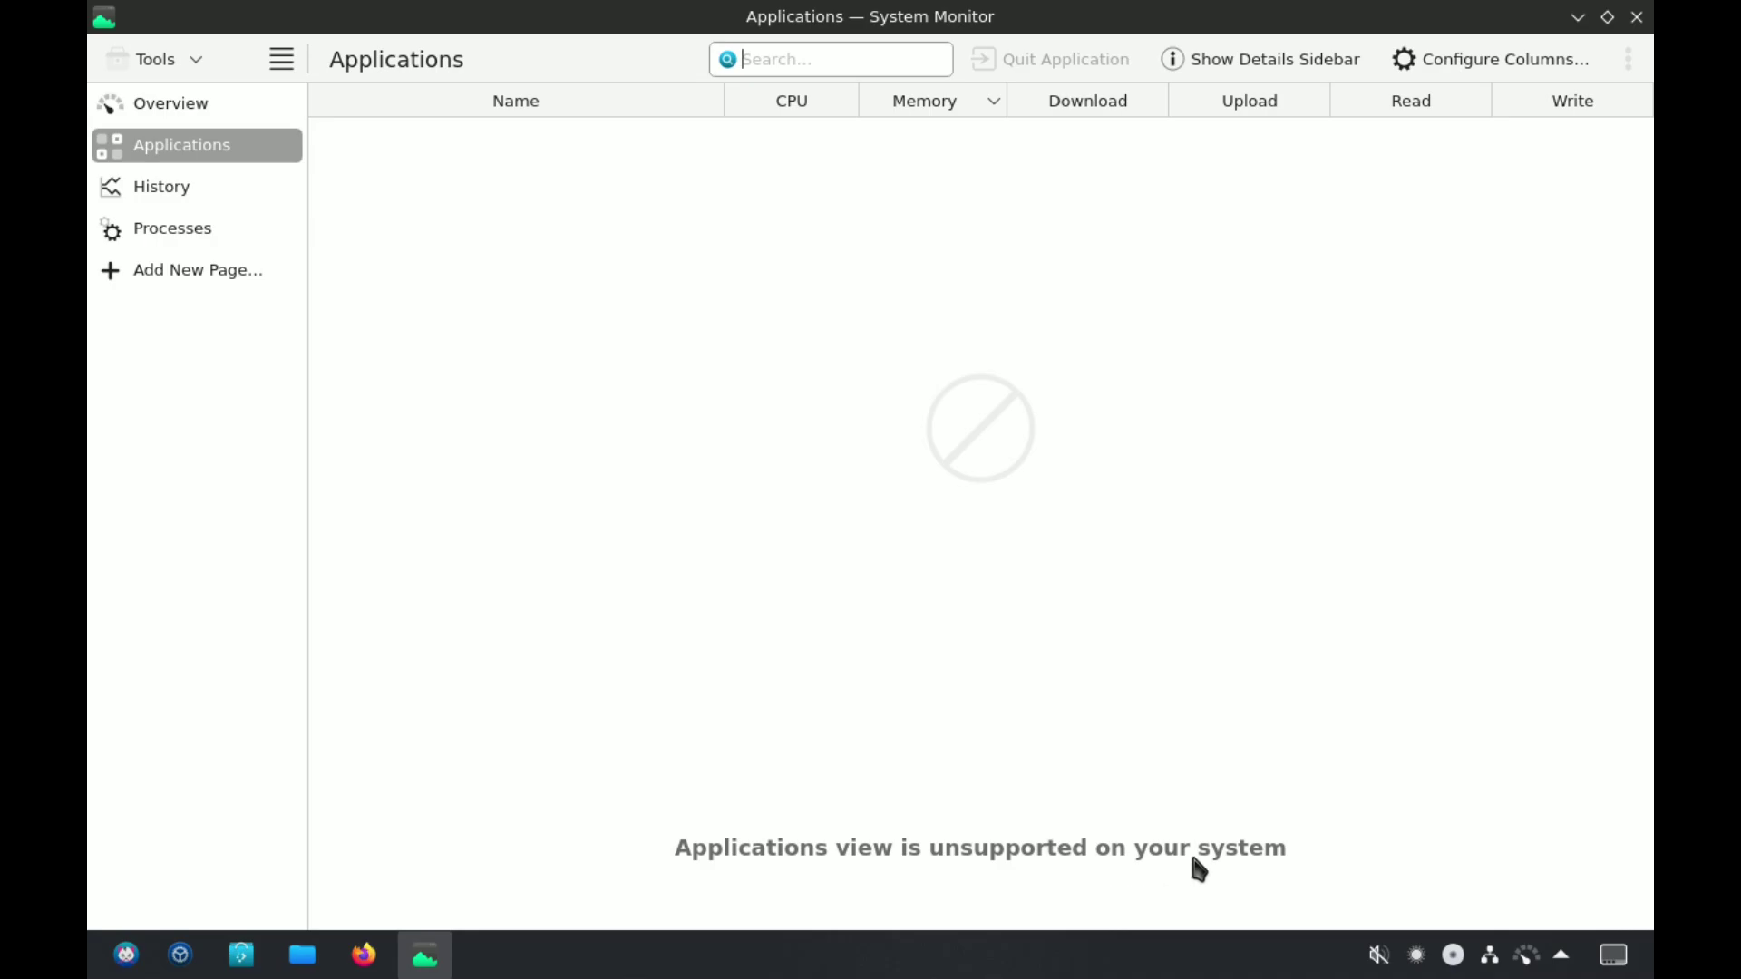
{"action": "left_click", "coordinate": [142, 207]}
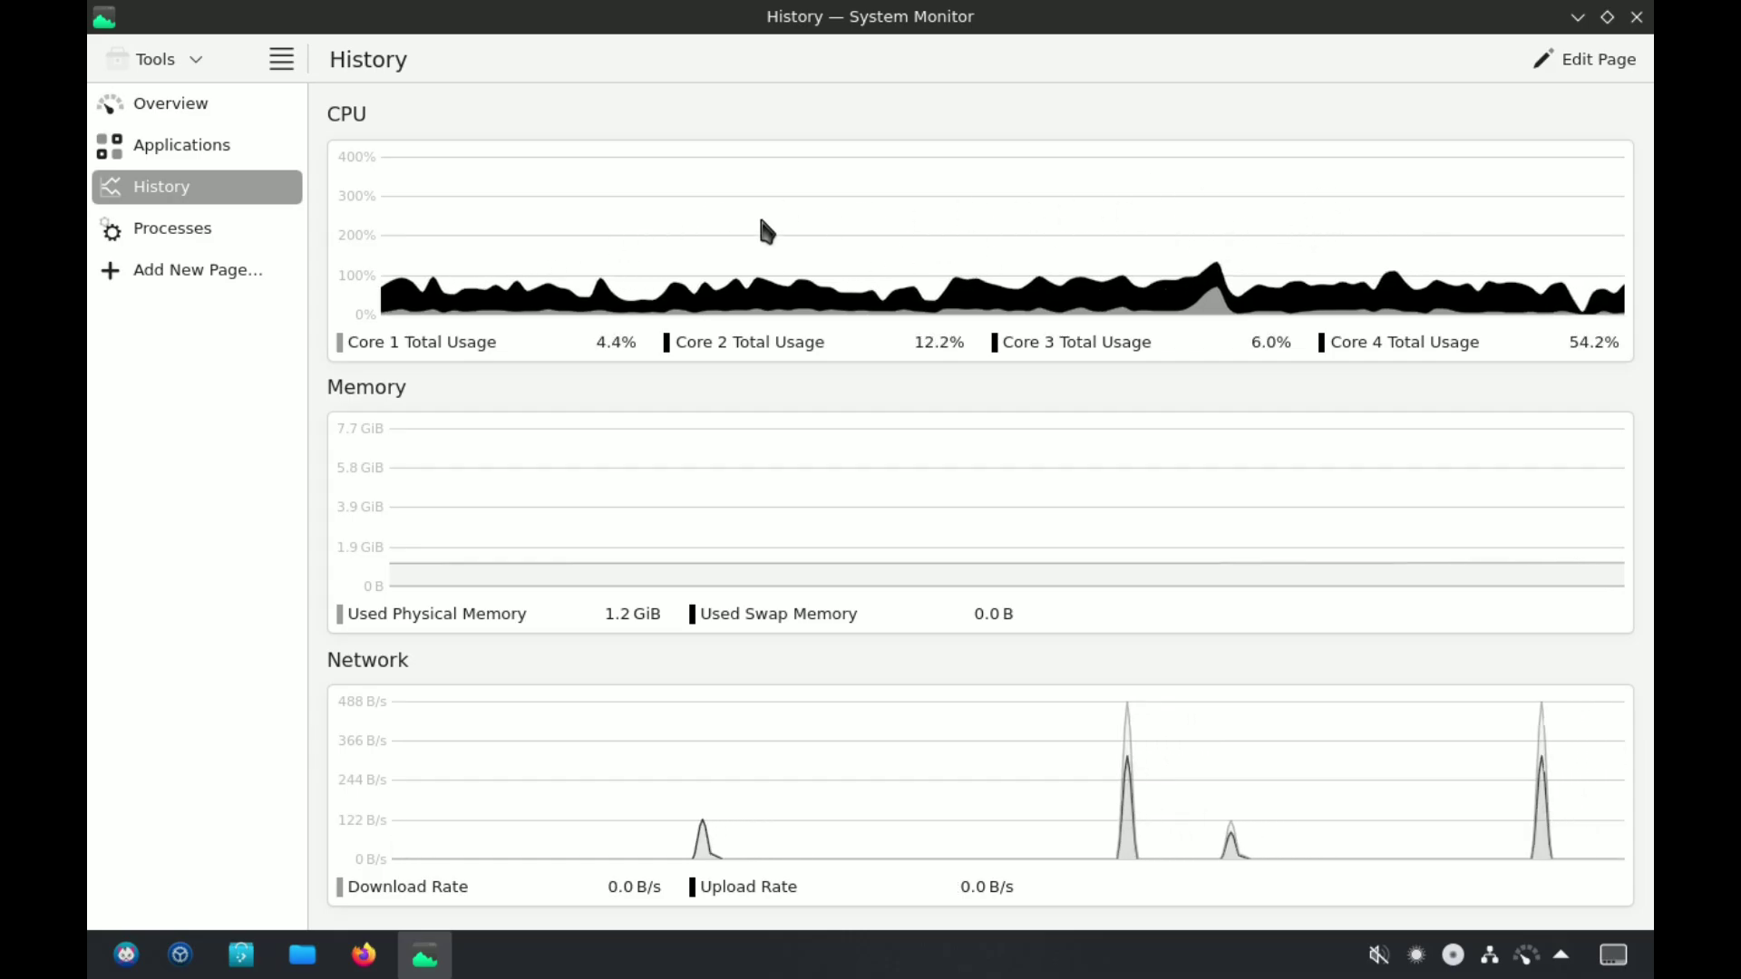
{"action": "left_click", "coordinate": [189, 115]}
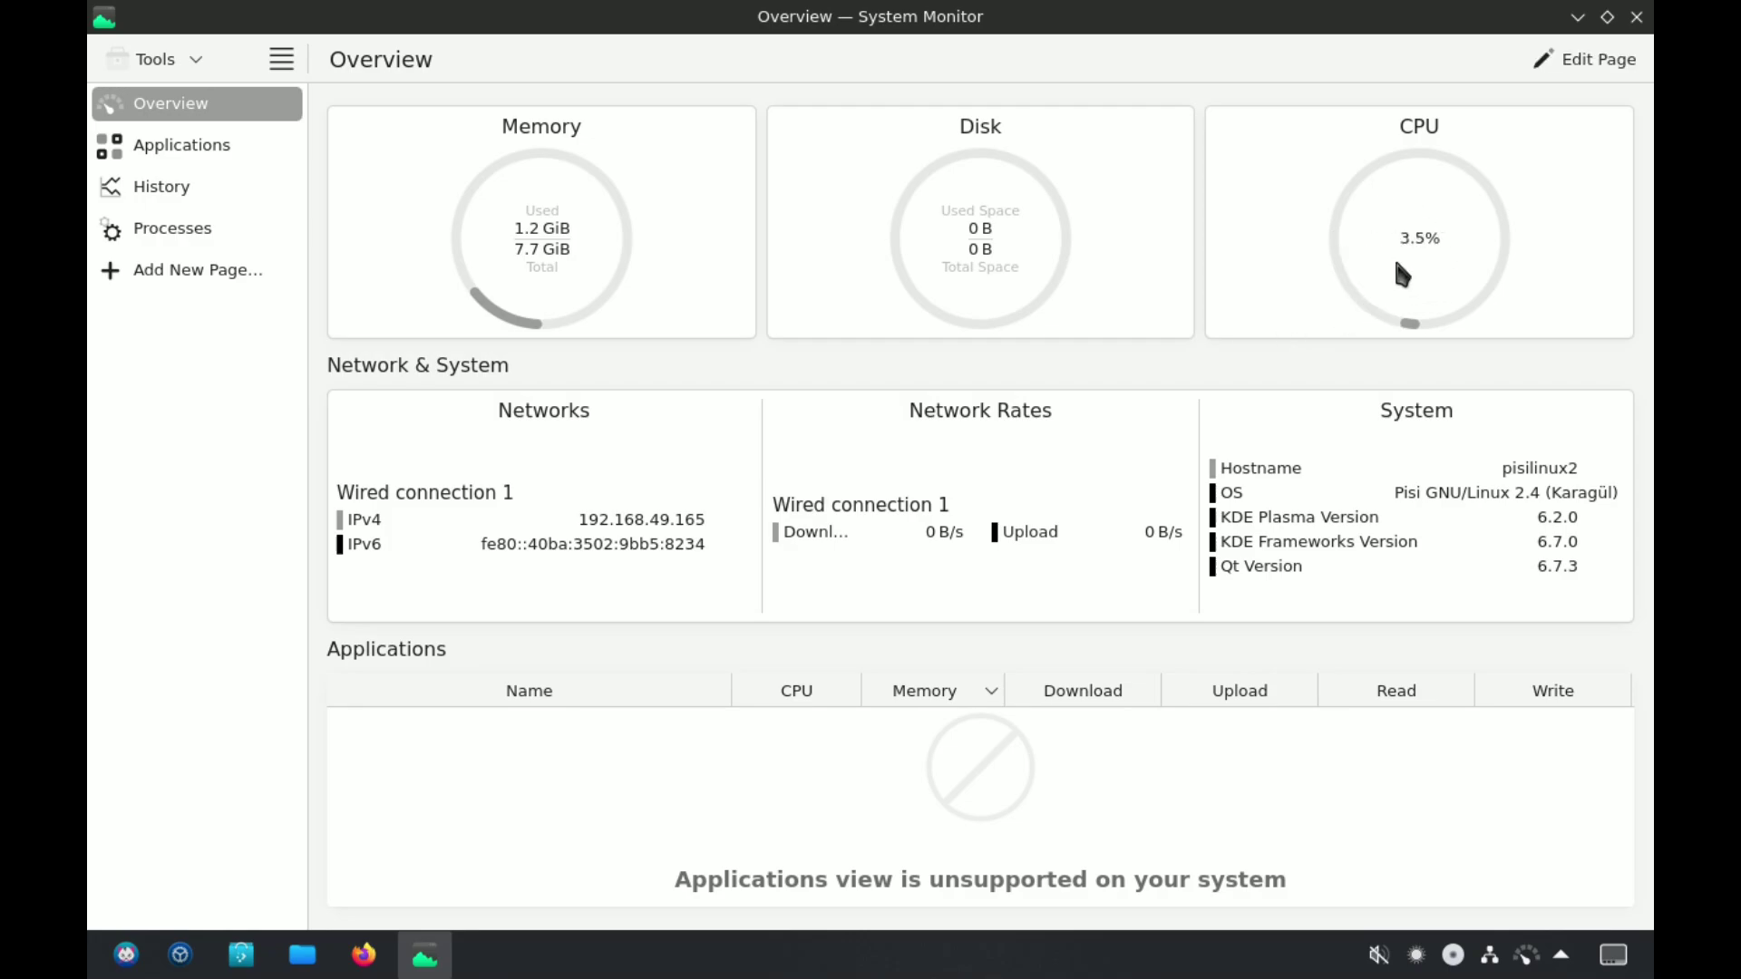
Examine the running processes and their memory use, first as a tree and then as a flat list
{"action": "left_click", "coordinate": [207, 230]}
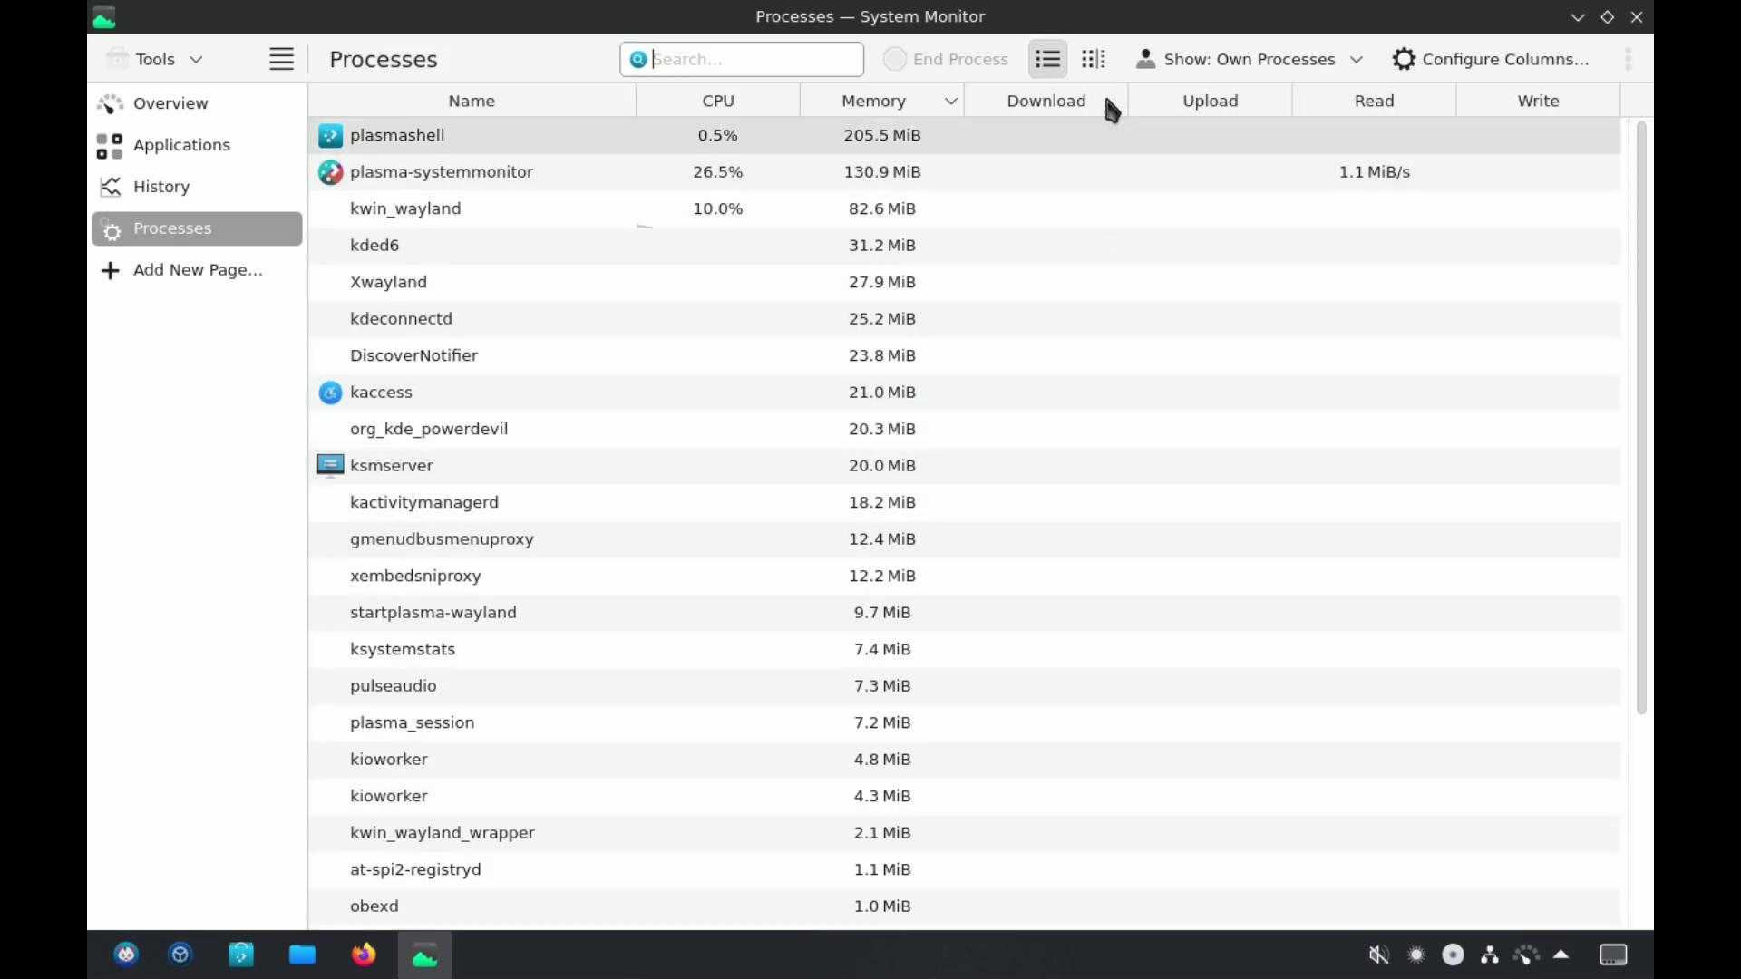
{"action": "left_click", "coordinate": [1093, 57]}
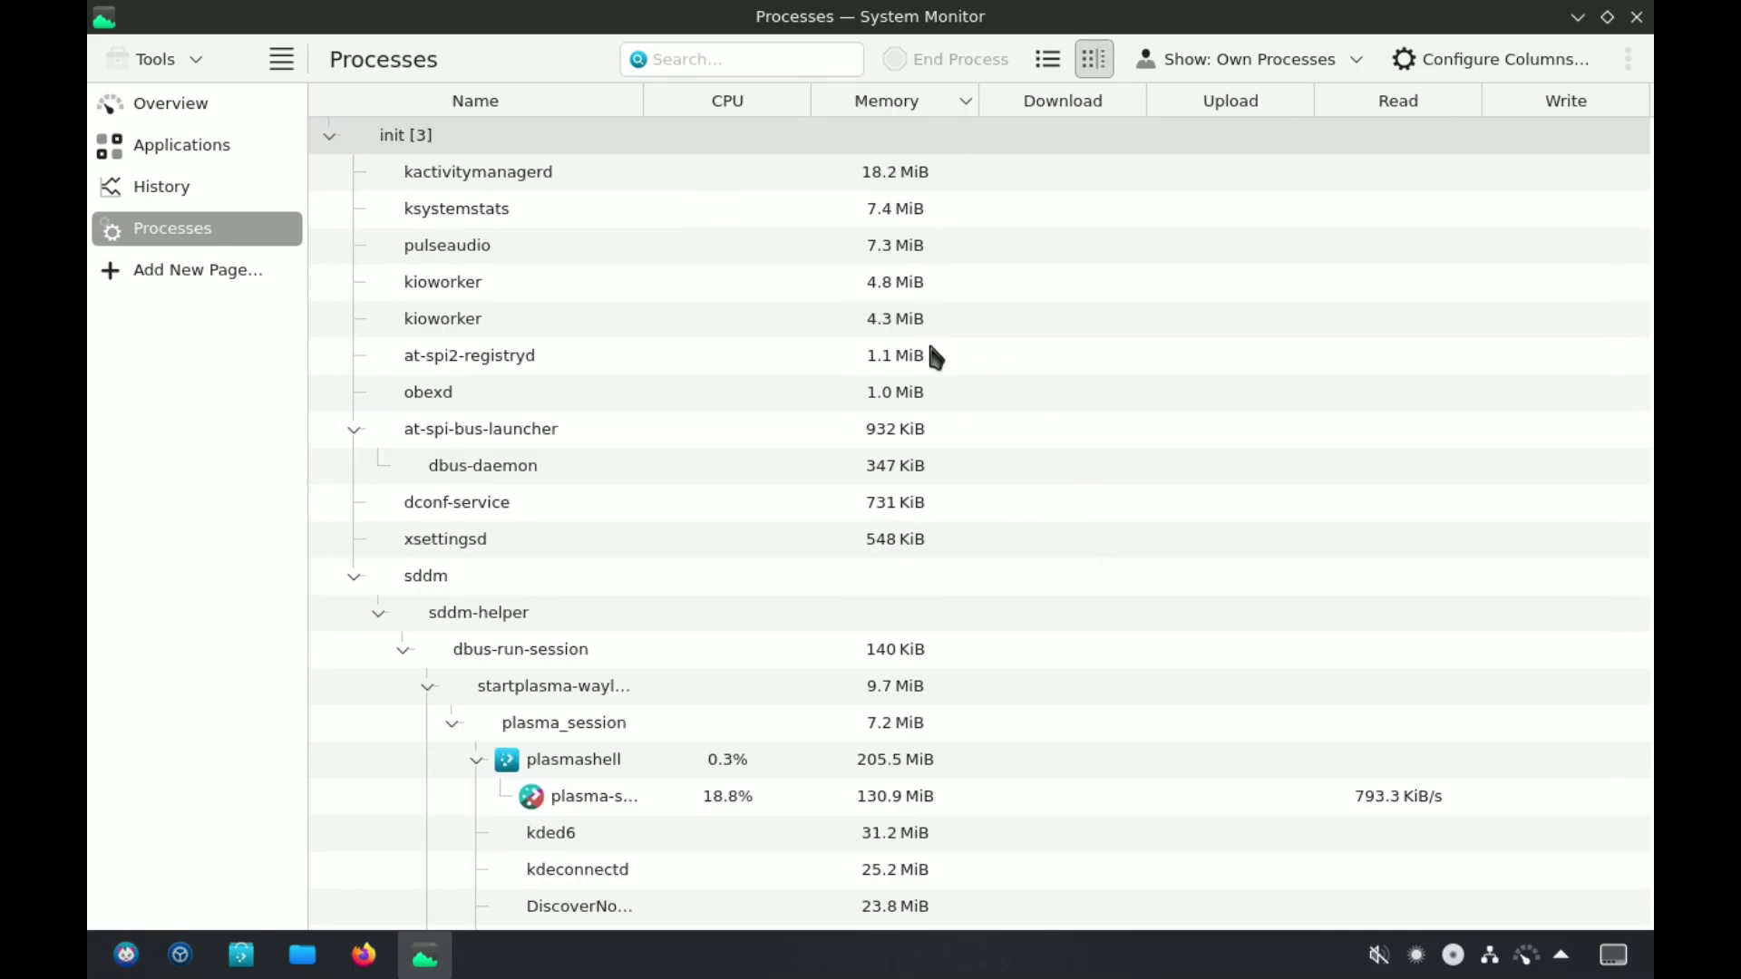
{"action": "scroll", "coordinate": [1014, 457], "scroll_direction": "down", "scroll_amount": 2}
{"action": "scroll", "coordinate": [1019, 472], "scroll_direction": "down", "scroll_amount": 2}
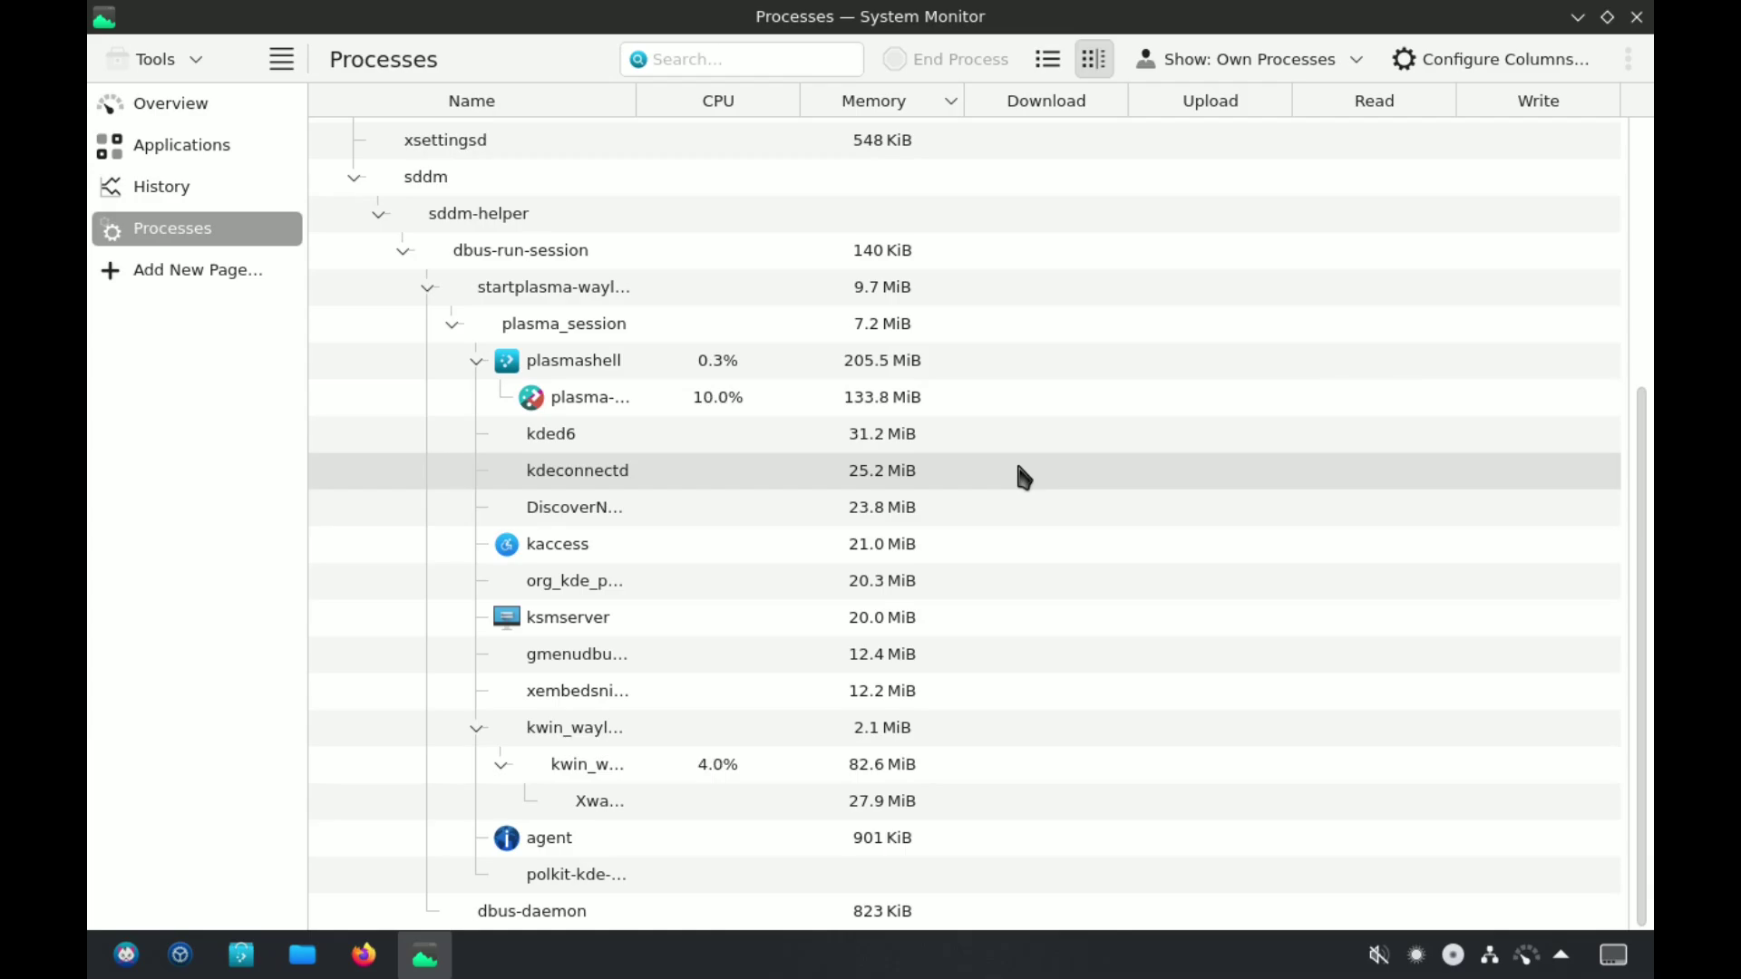
{"action": "scroll", "coordinate": [1017, 468], "scroll_direction": "up", "scroll_amount": 5}
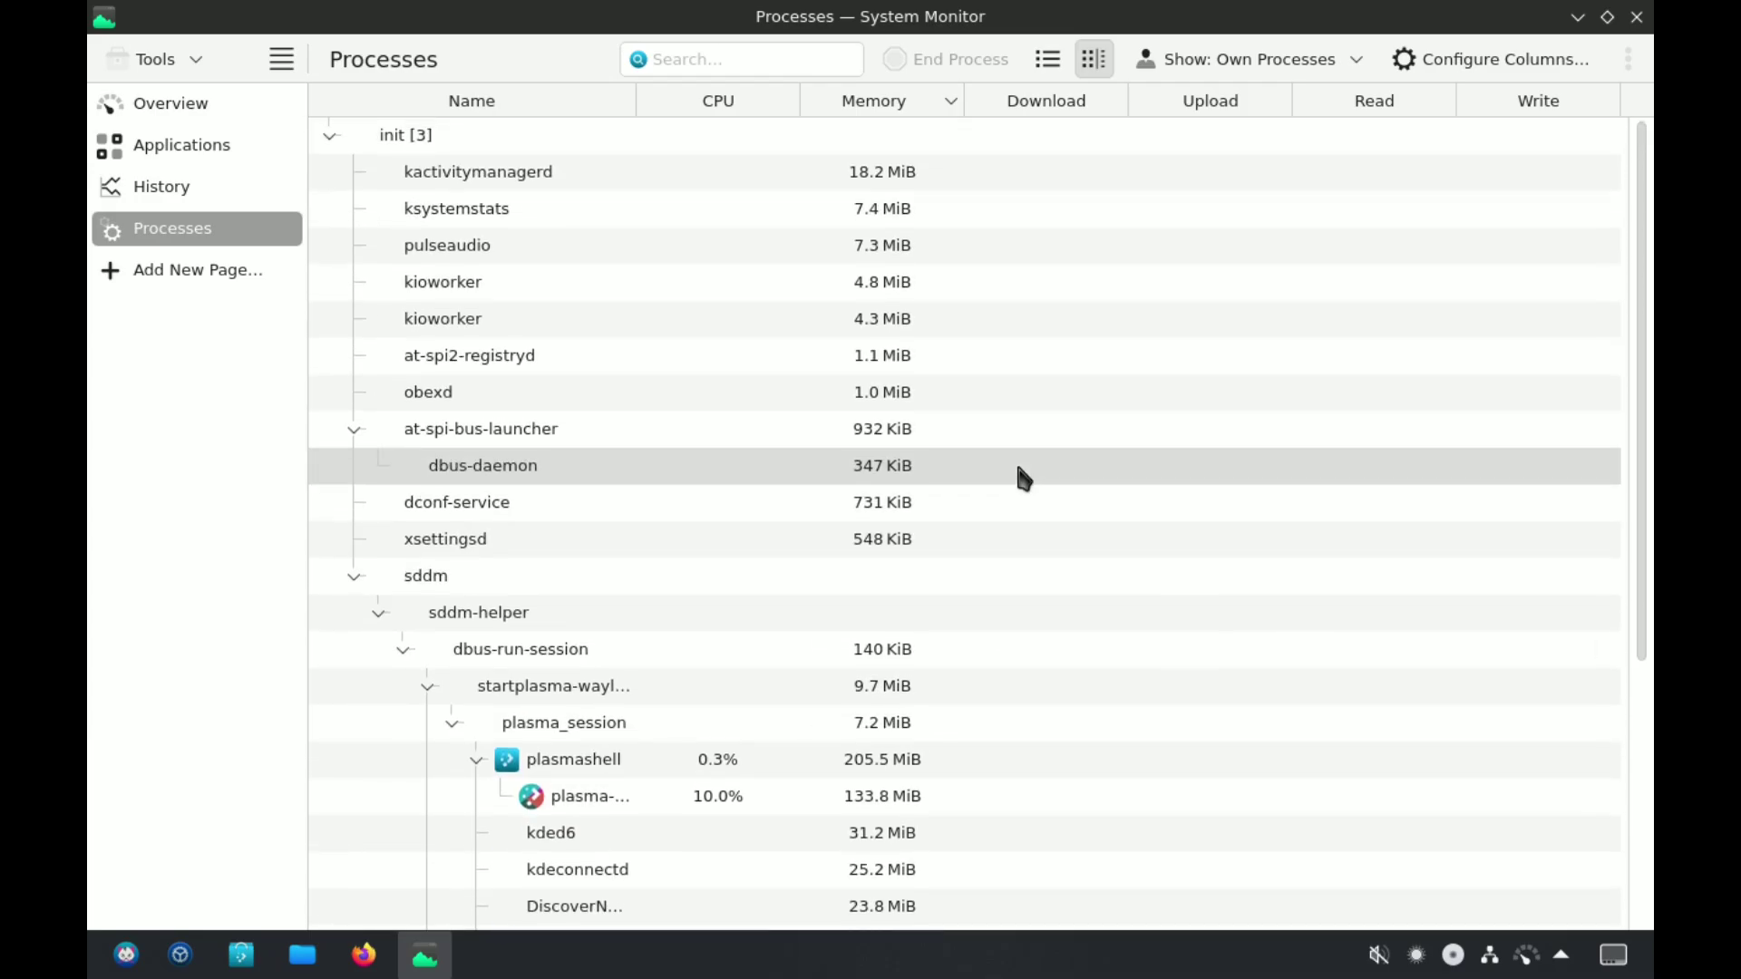
{"action": "scroll", "coordinate": [1019, 472], "scroll_direction": "down", "scroll_amount": 5}
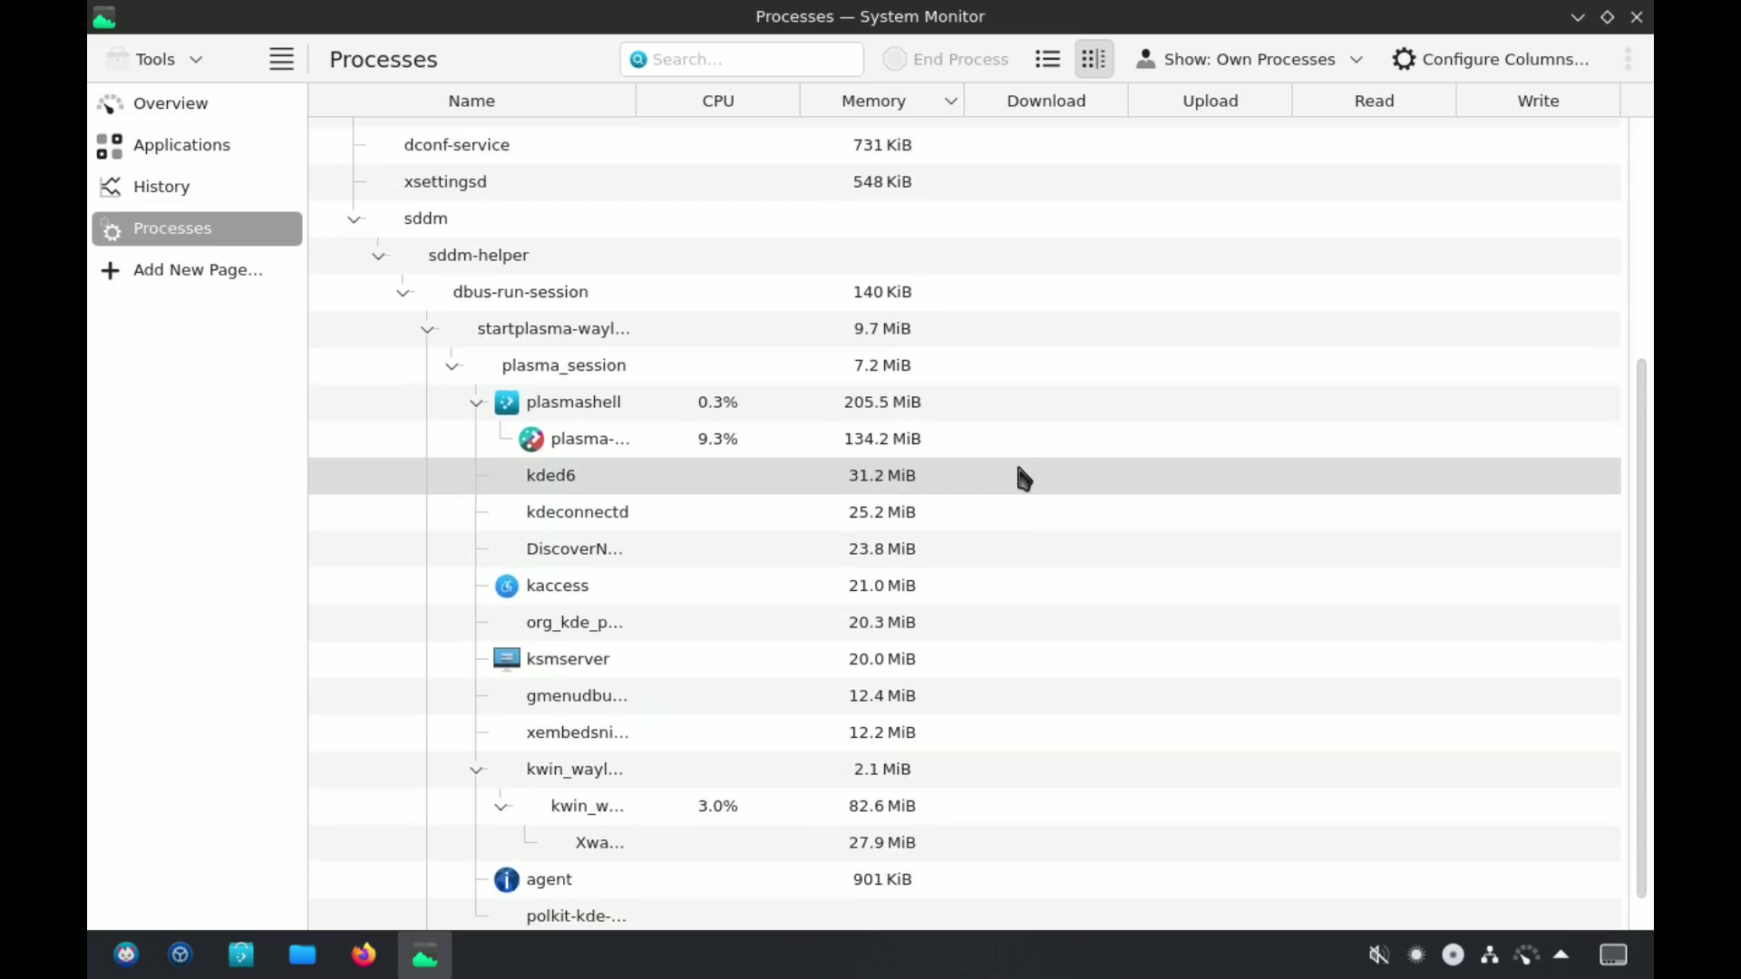
{"action": "scroll", "coordinate": [1019, 472], "scroll_direction": "up", "scroll_amount": 5}
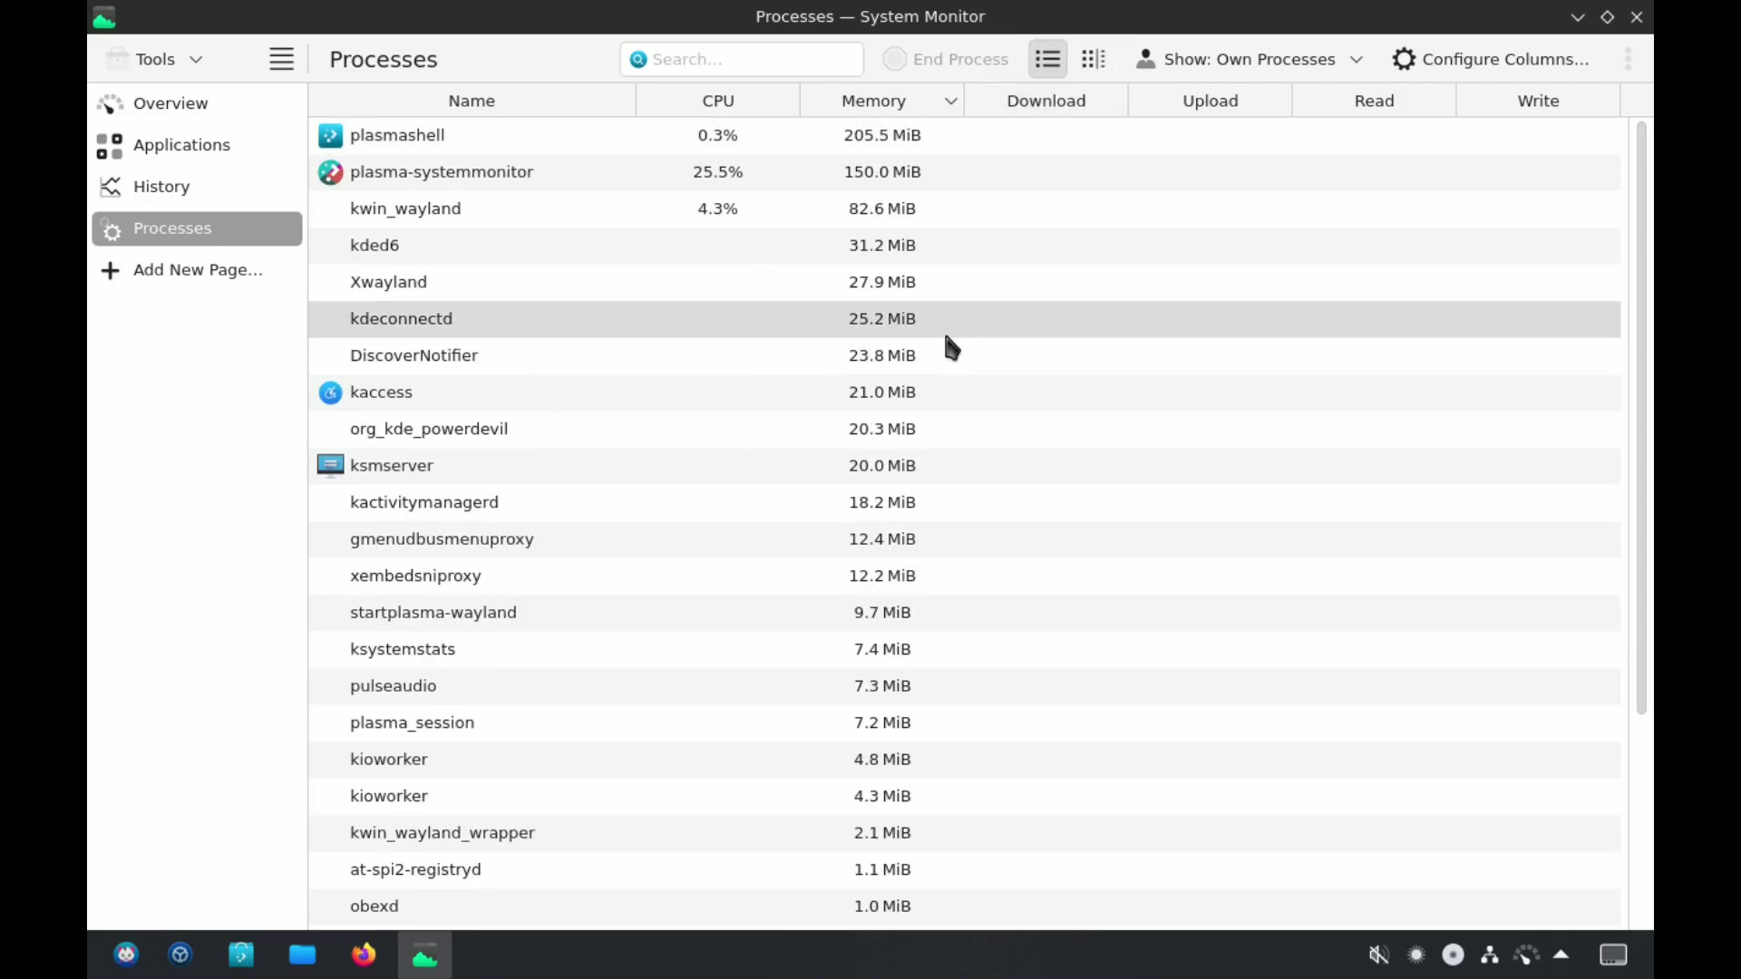
{"action": "scroll", "coordinate": [948, 345], "scroll_direction": "down", "scroll_amount": 3}
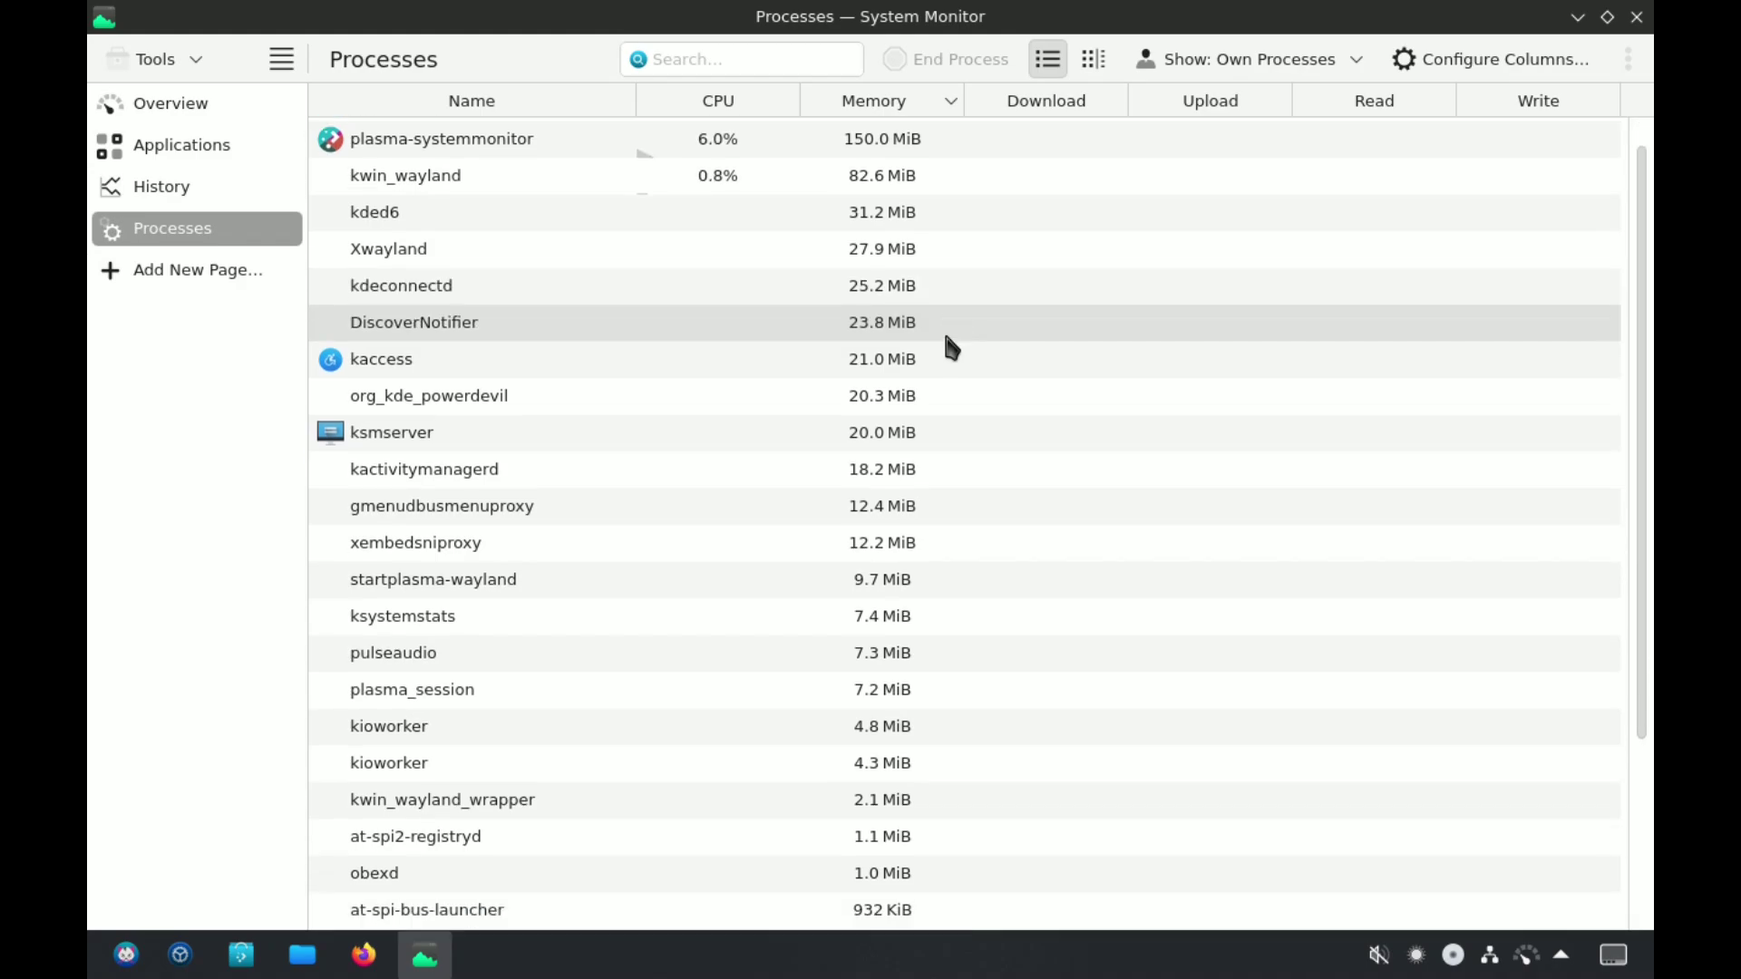
{"action": "scroll", "coordinate": [949, 345], "scroll_direction": "down", "scroll_amount": 1}
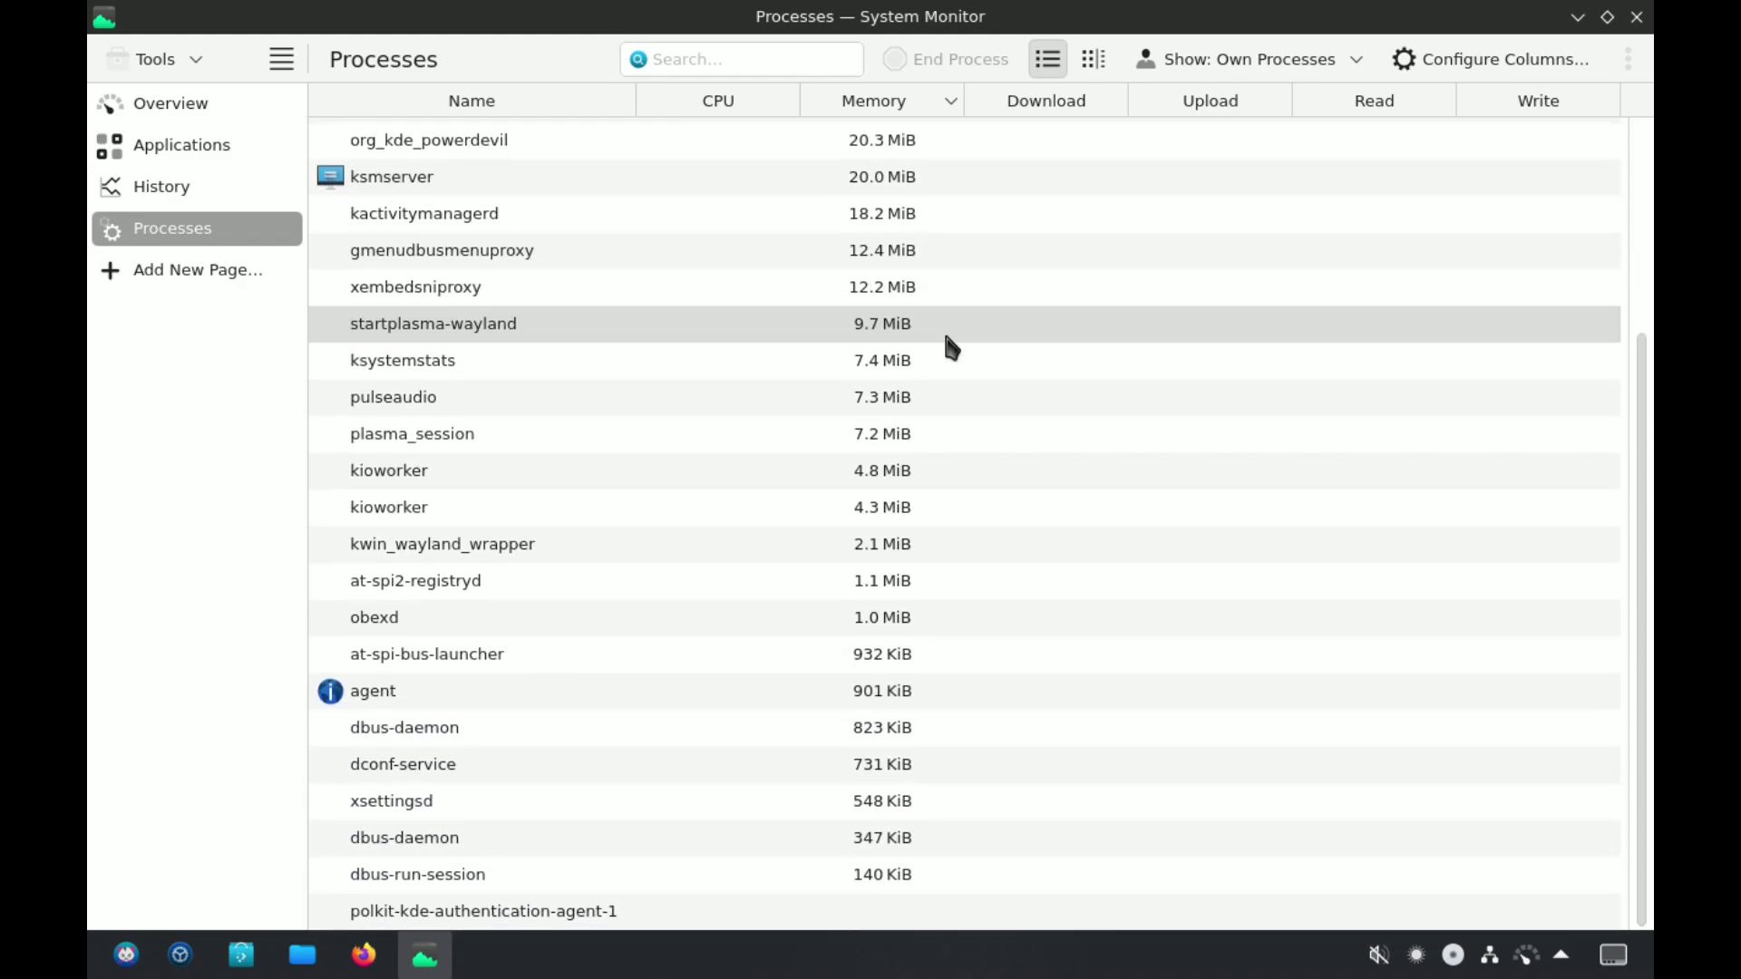
View the About System Monitor information and go back to the Overview page
{"action": "left_click", "coordinate": [280, 62]}
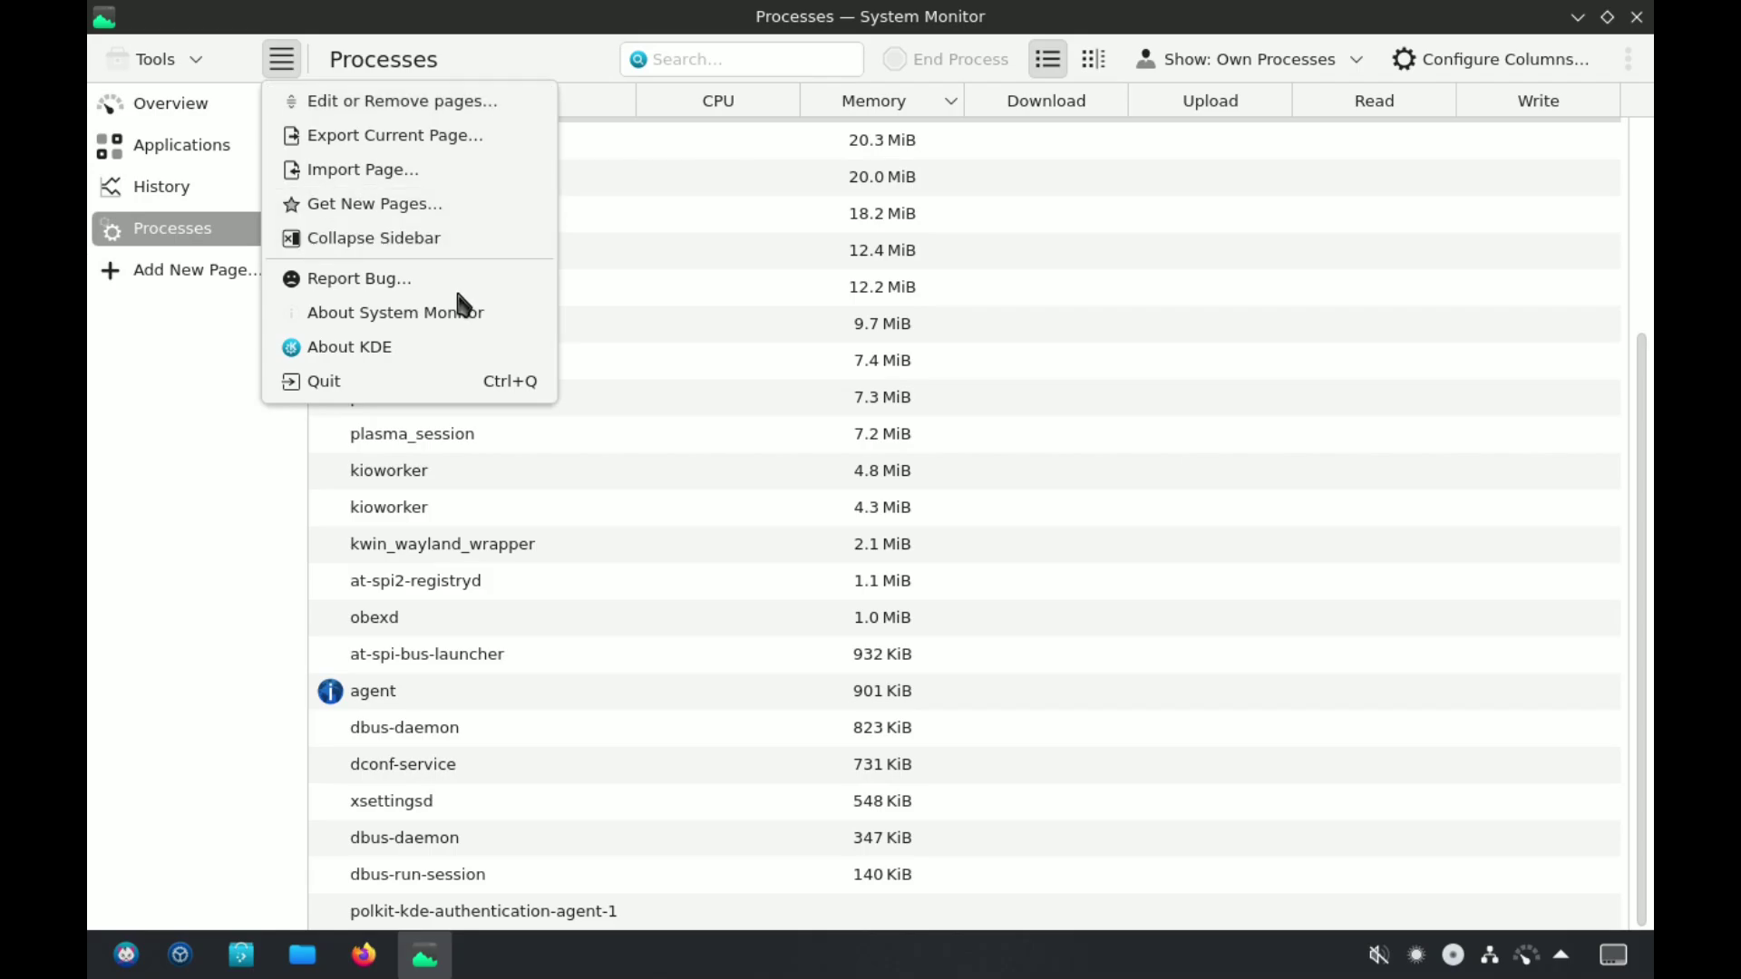
{"action": "key", "text": "Return"}
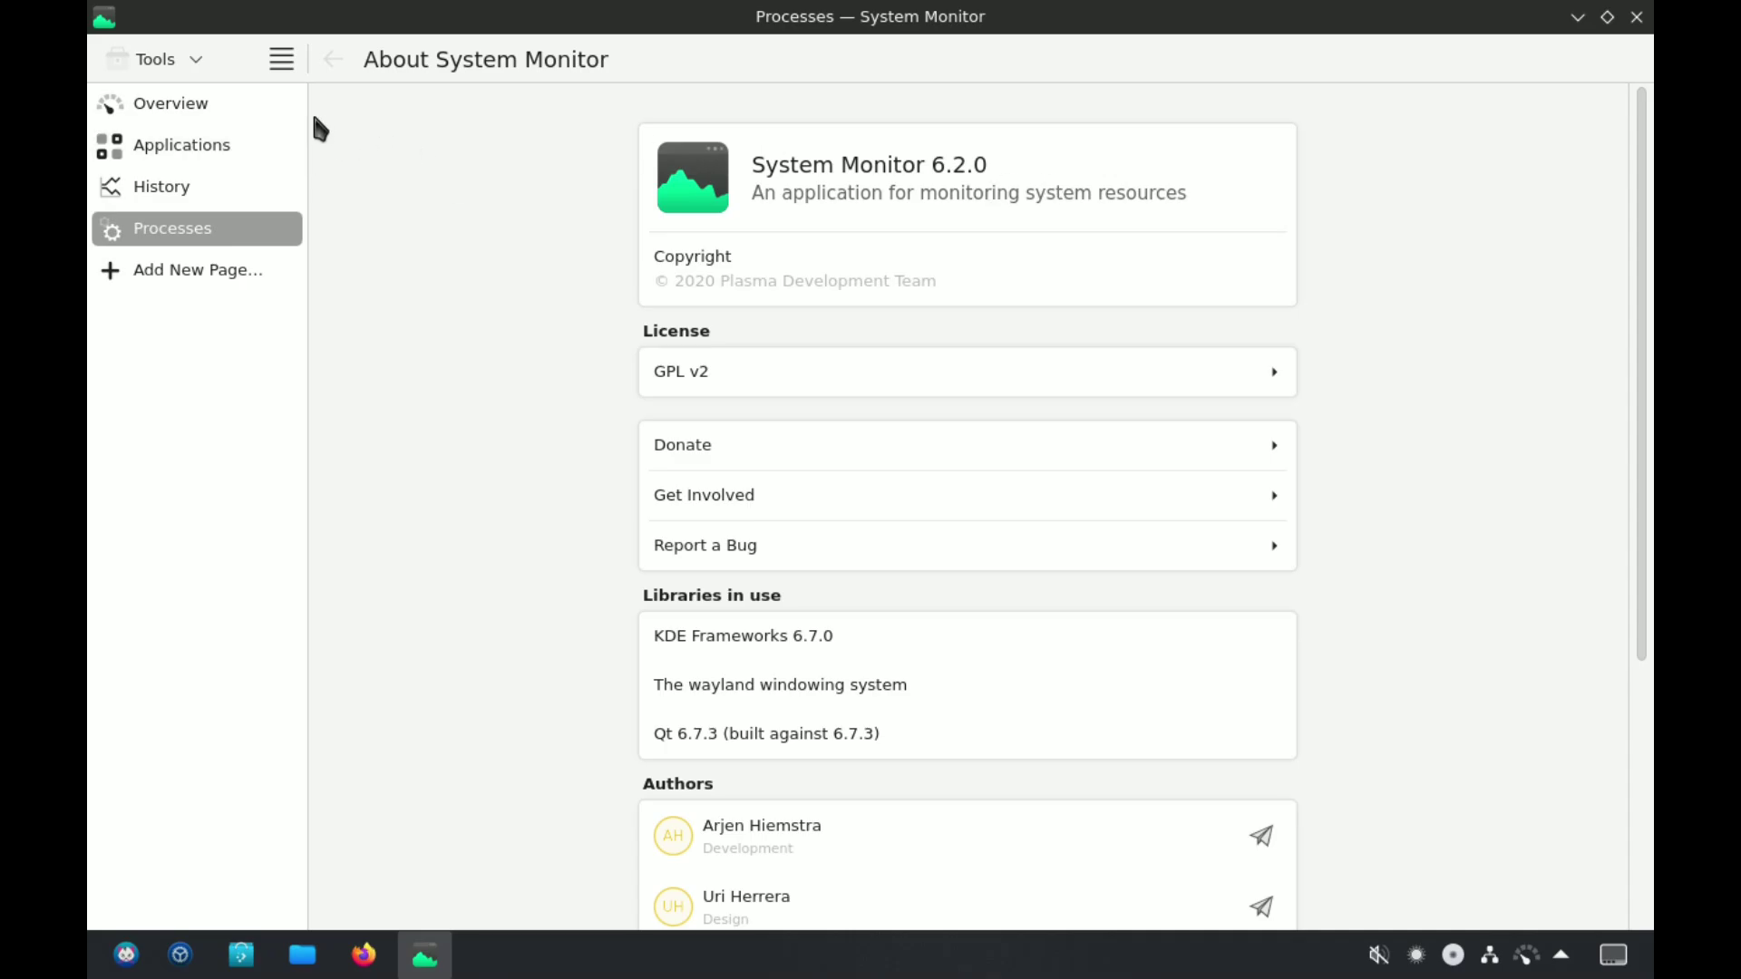
{"action": "left_click", "coordinate": [269, 107]}
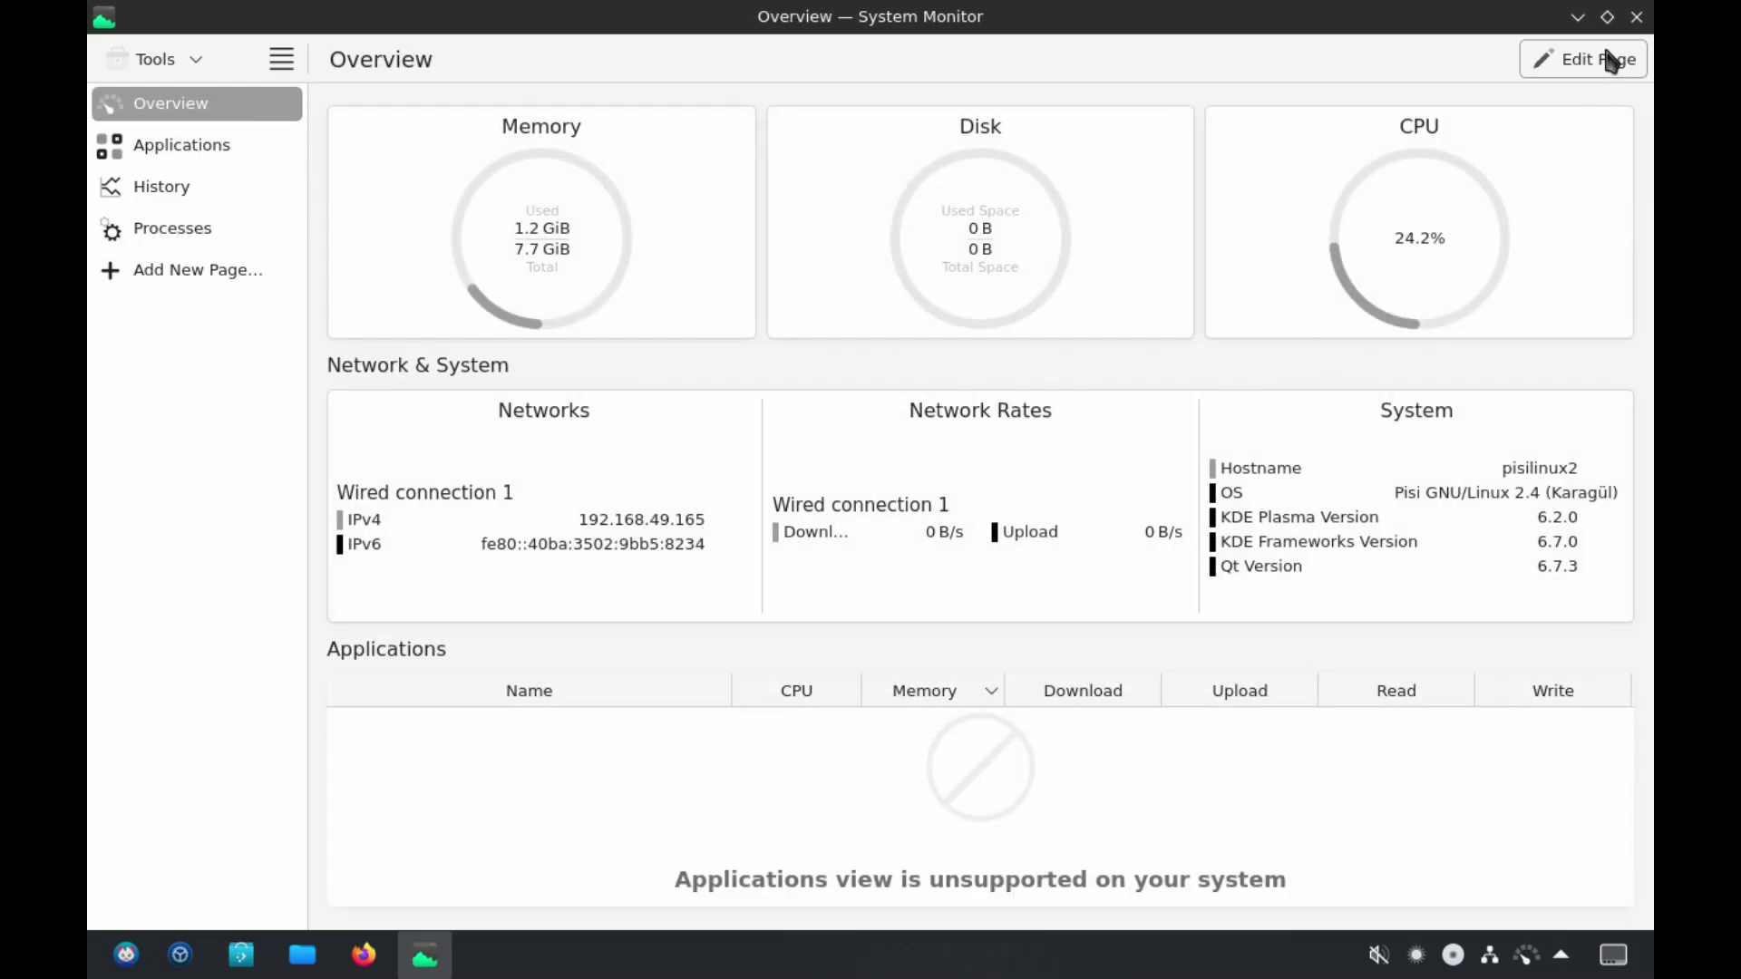
Restore the System Monitor window from its maximized state and move it across the desktop
{"action": "left_click", "coordinate": [1607, 17]}
{"action": "left_click_drag", "start_coordinate": [804, 55], "coordinate": [974, 25]}
Turn off stretching of the virtual machine's display so the guest desktop is shown centred at its own size
{"action": "mouse_move", "coordinate": [1582, 9]}
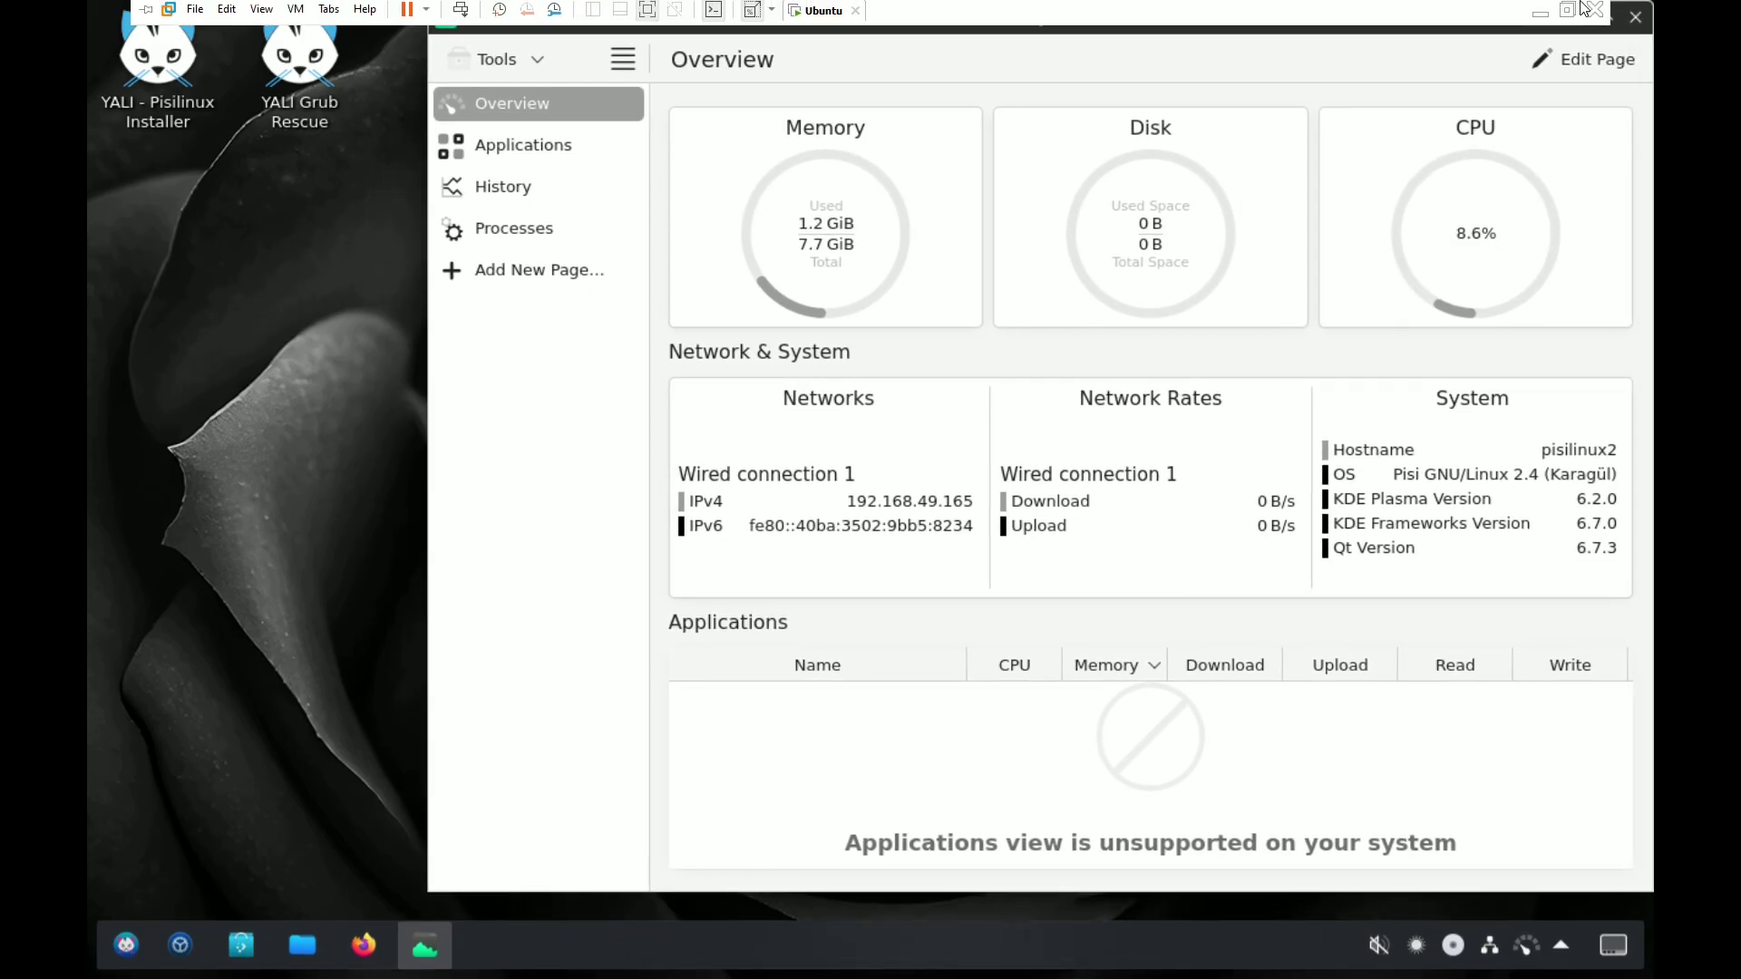
{"action": "left_click", "coordinate": [752, 11]}
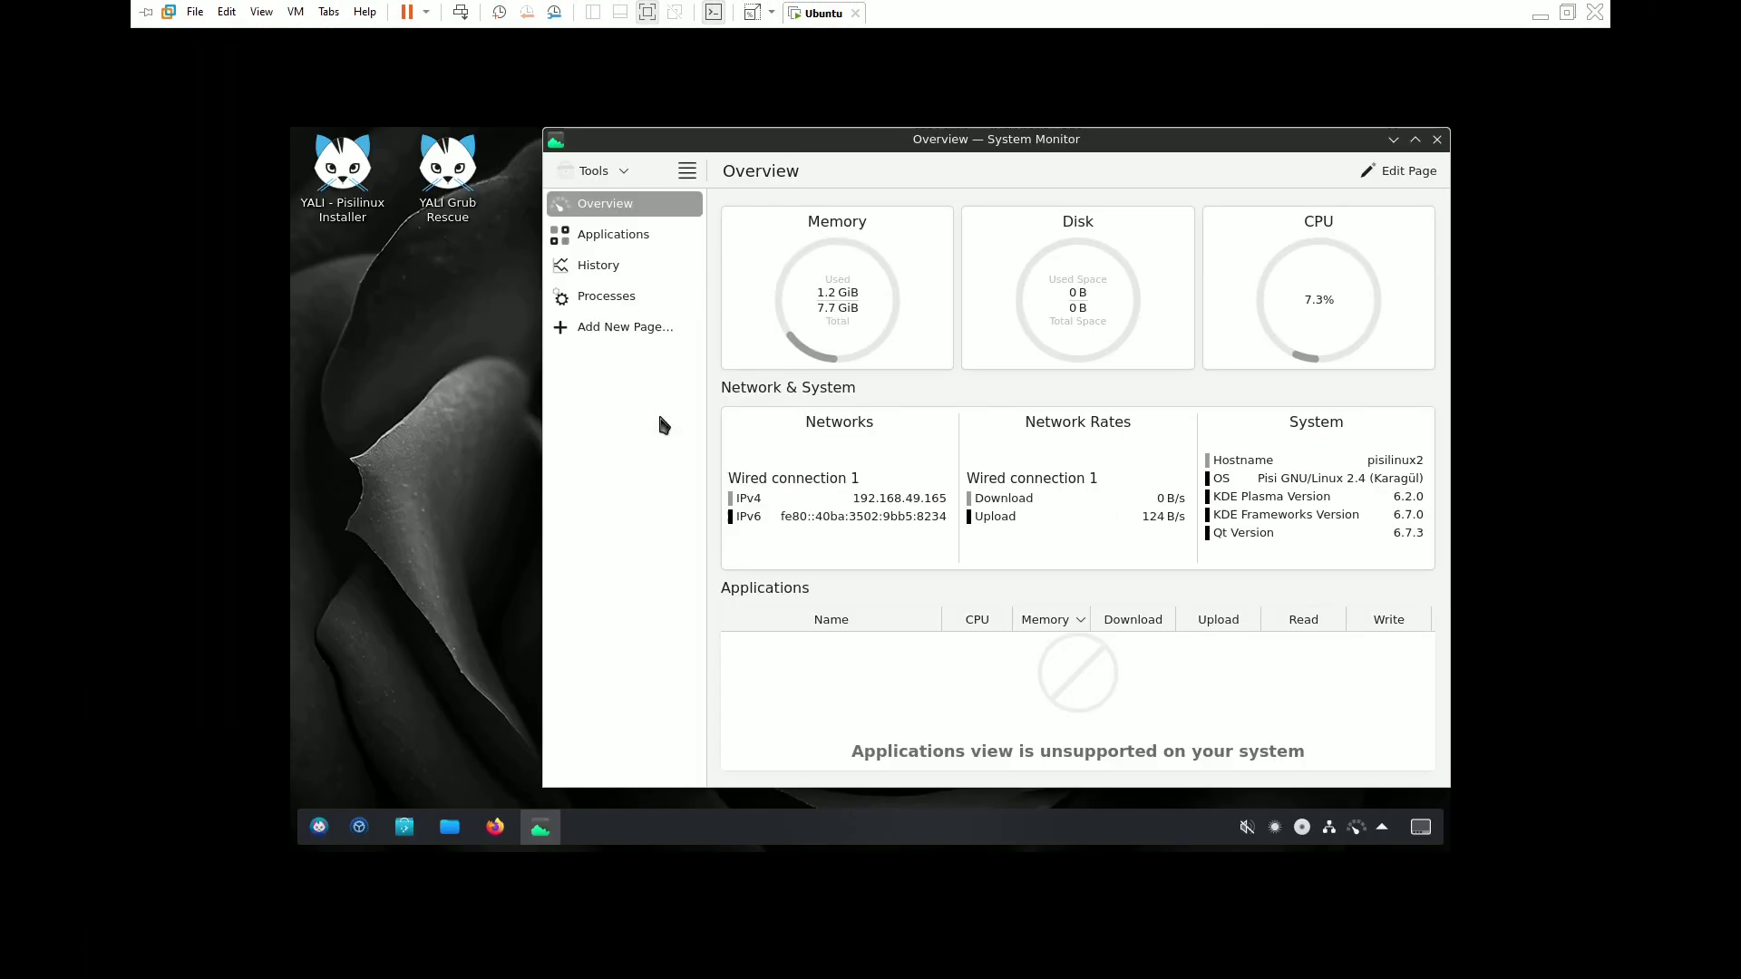
Set the guest display resolution to 1920x1080 (16:9), keep the new configuration, and close the display settings
{"action": "right_click", "coordinate": [435, 438]}
{"action": "left_click", "coordinate": [436, 438]}
{"action": "right_click", "coordinate": [416, 428]}
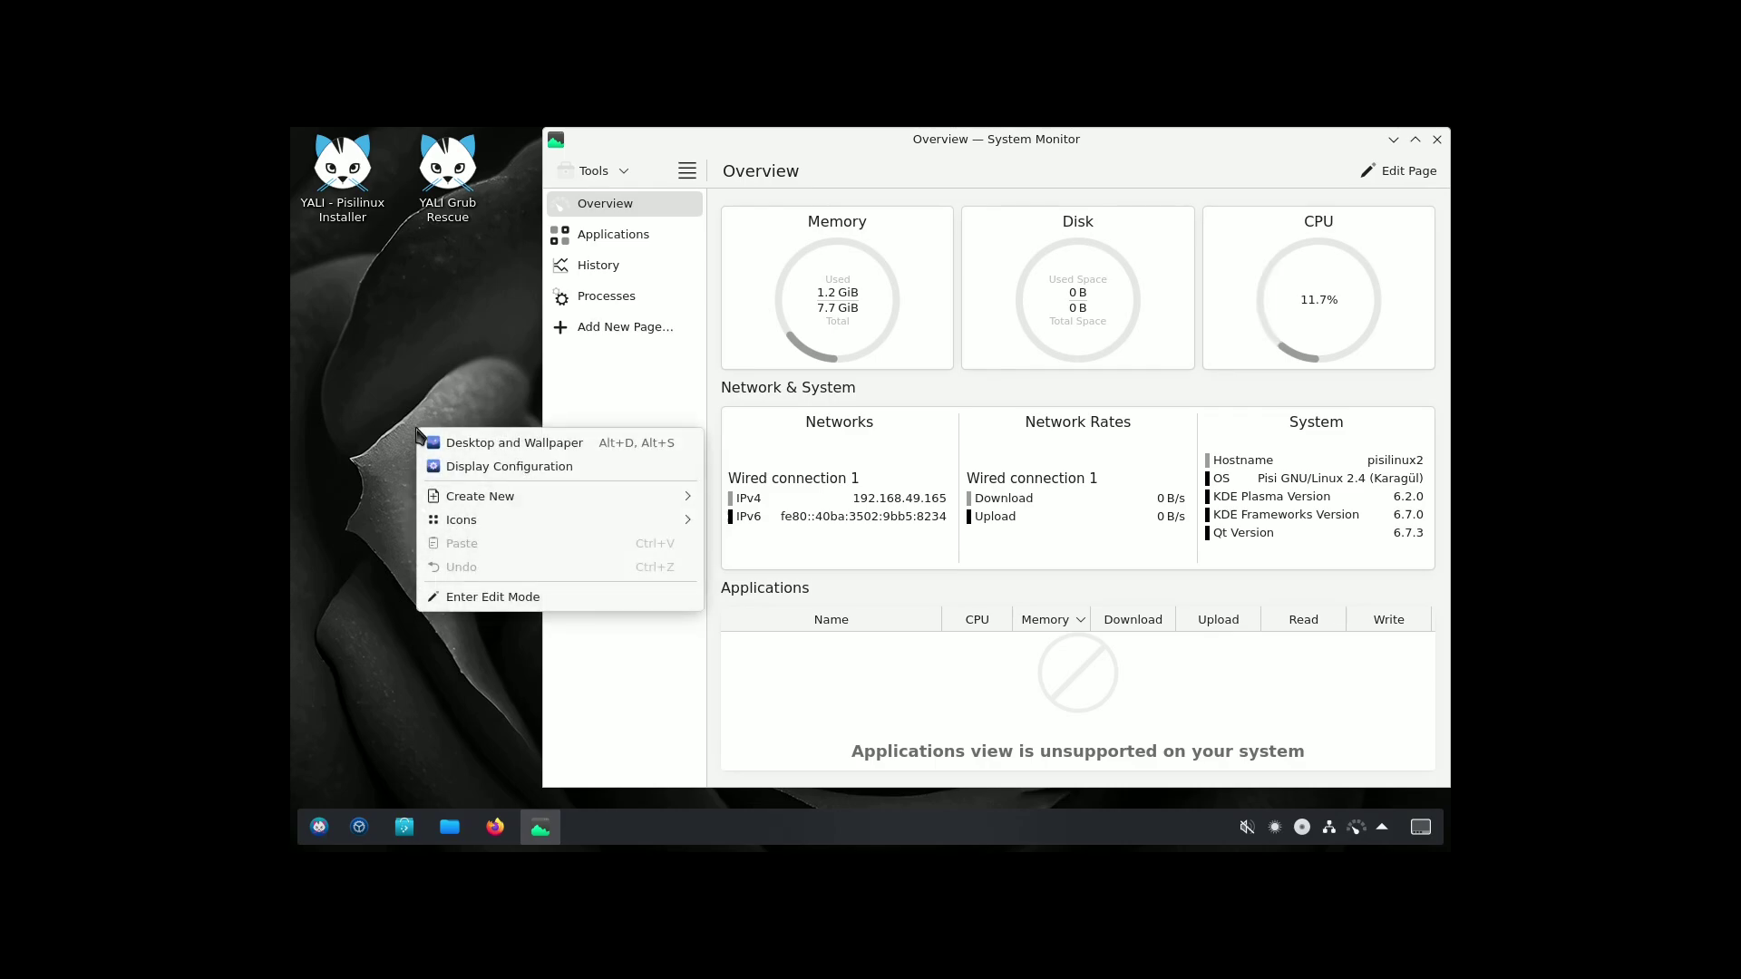
{"action": "left_click", "coordinate": [449, 467]}
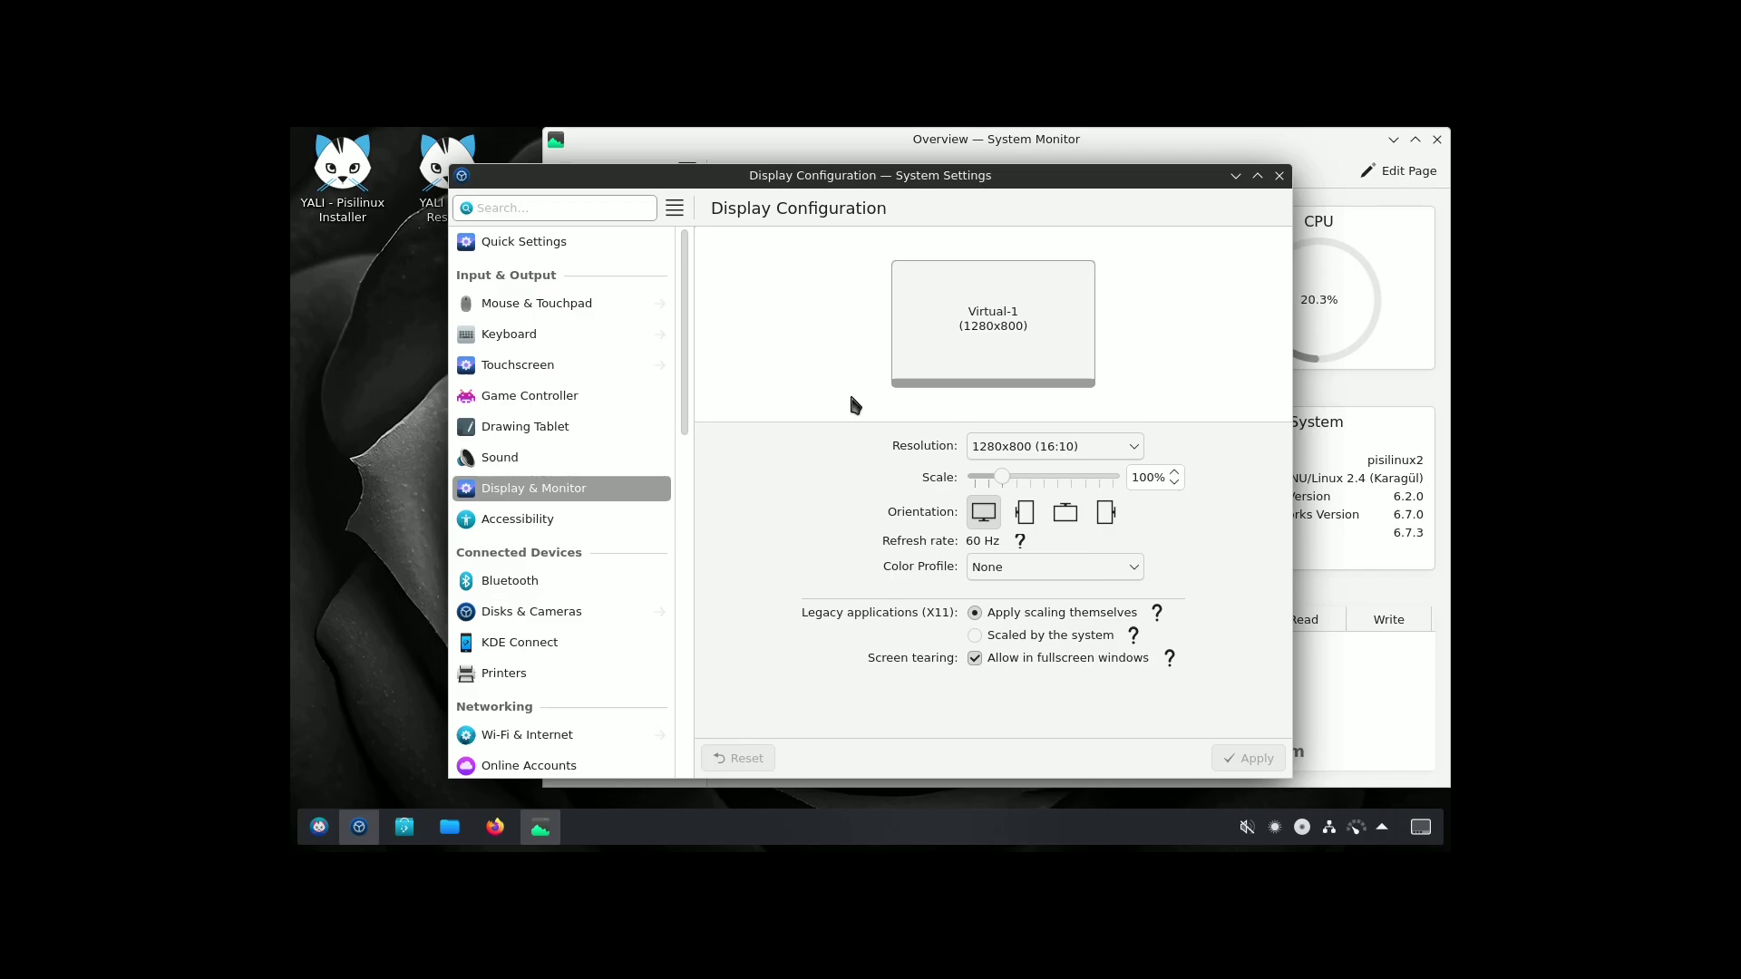
{"action": "left_click", "coordinate": [1043, 444]}
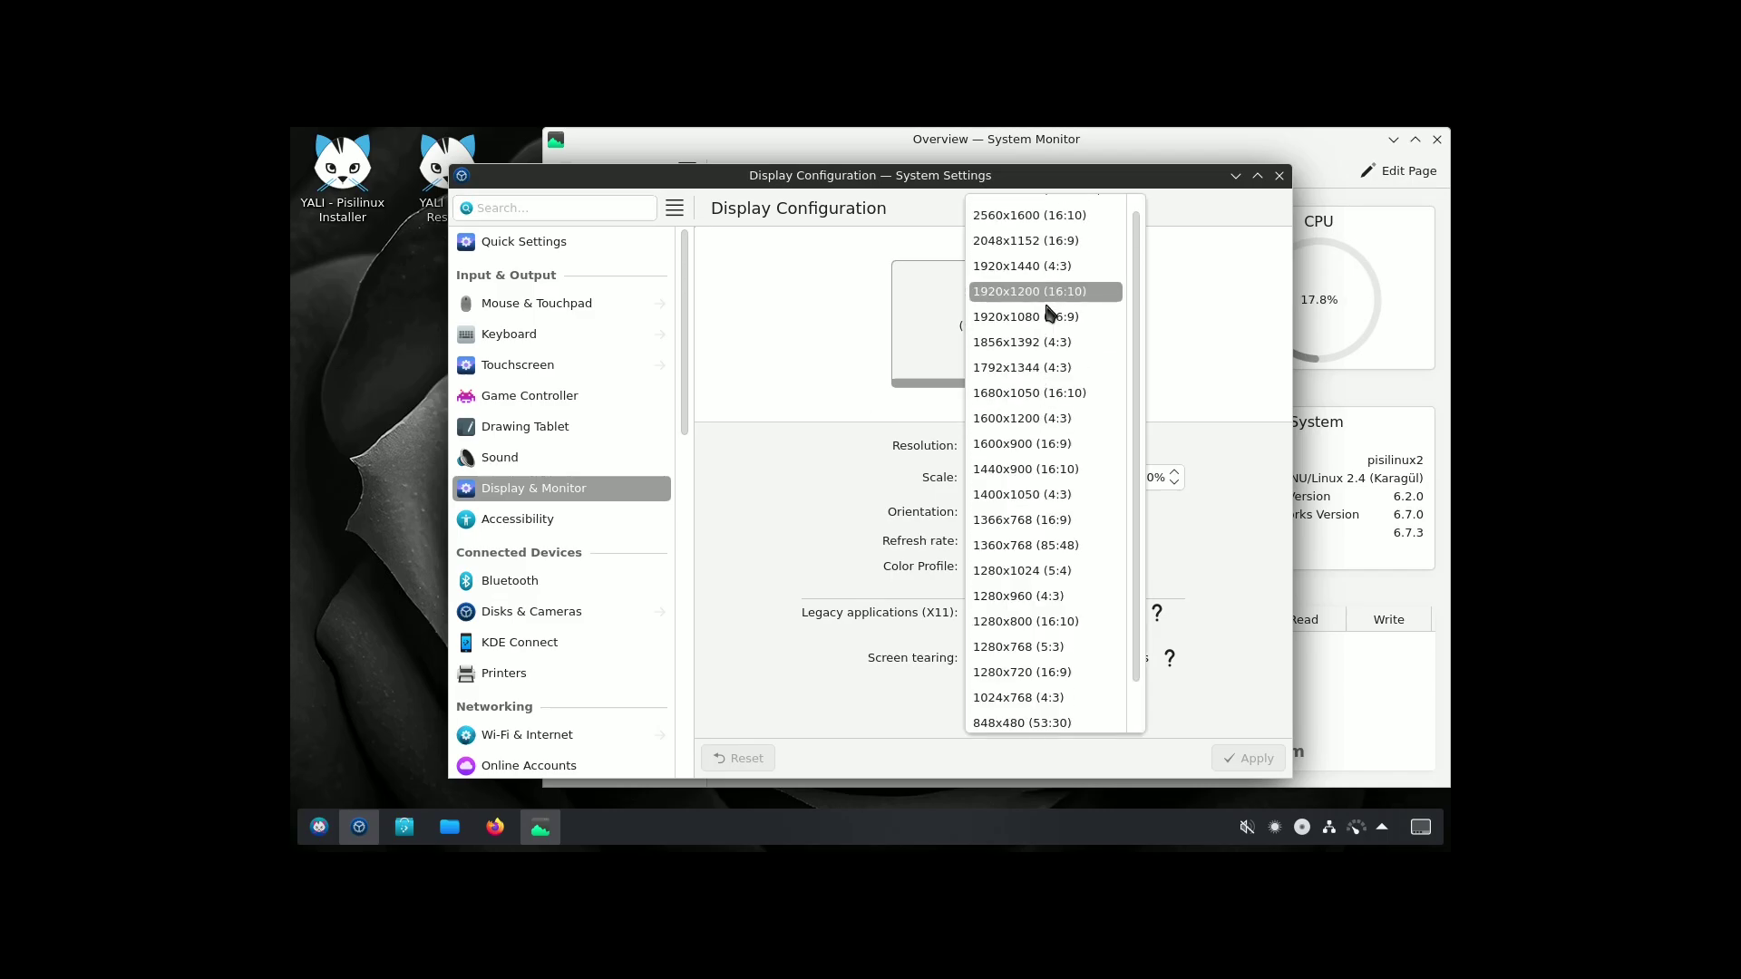
{"action": "left_click", "coordinate": [1049, 316]}
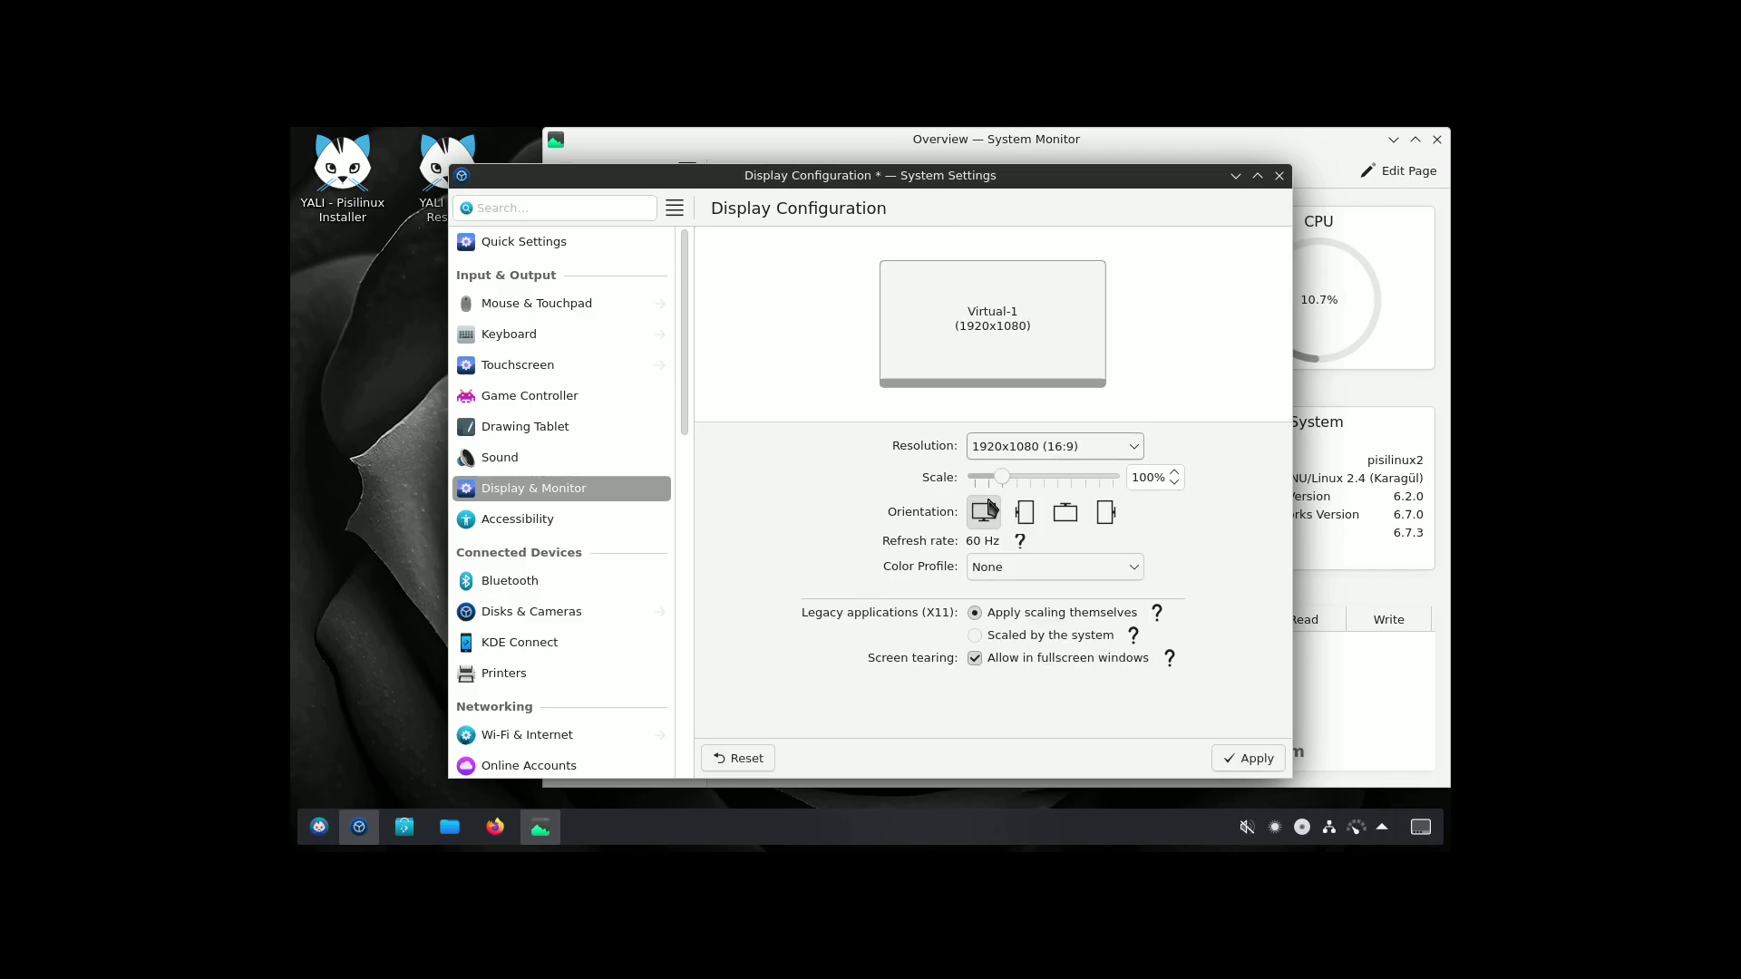
{"action": "left_click", "coordinate": [1250, 758]}
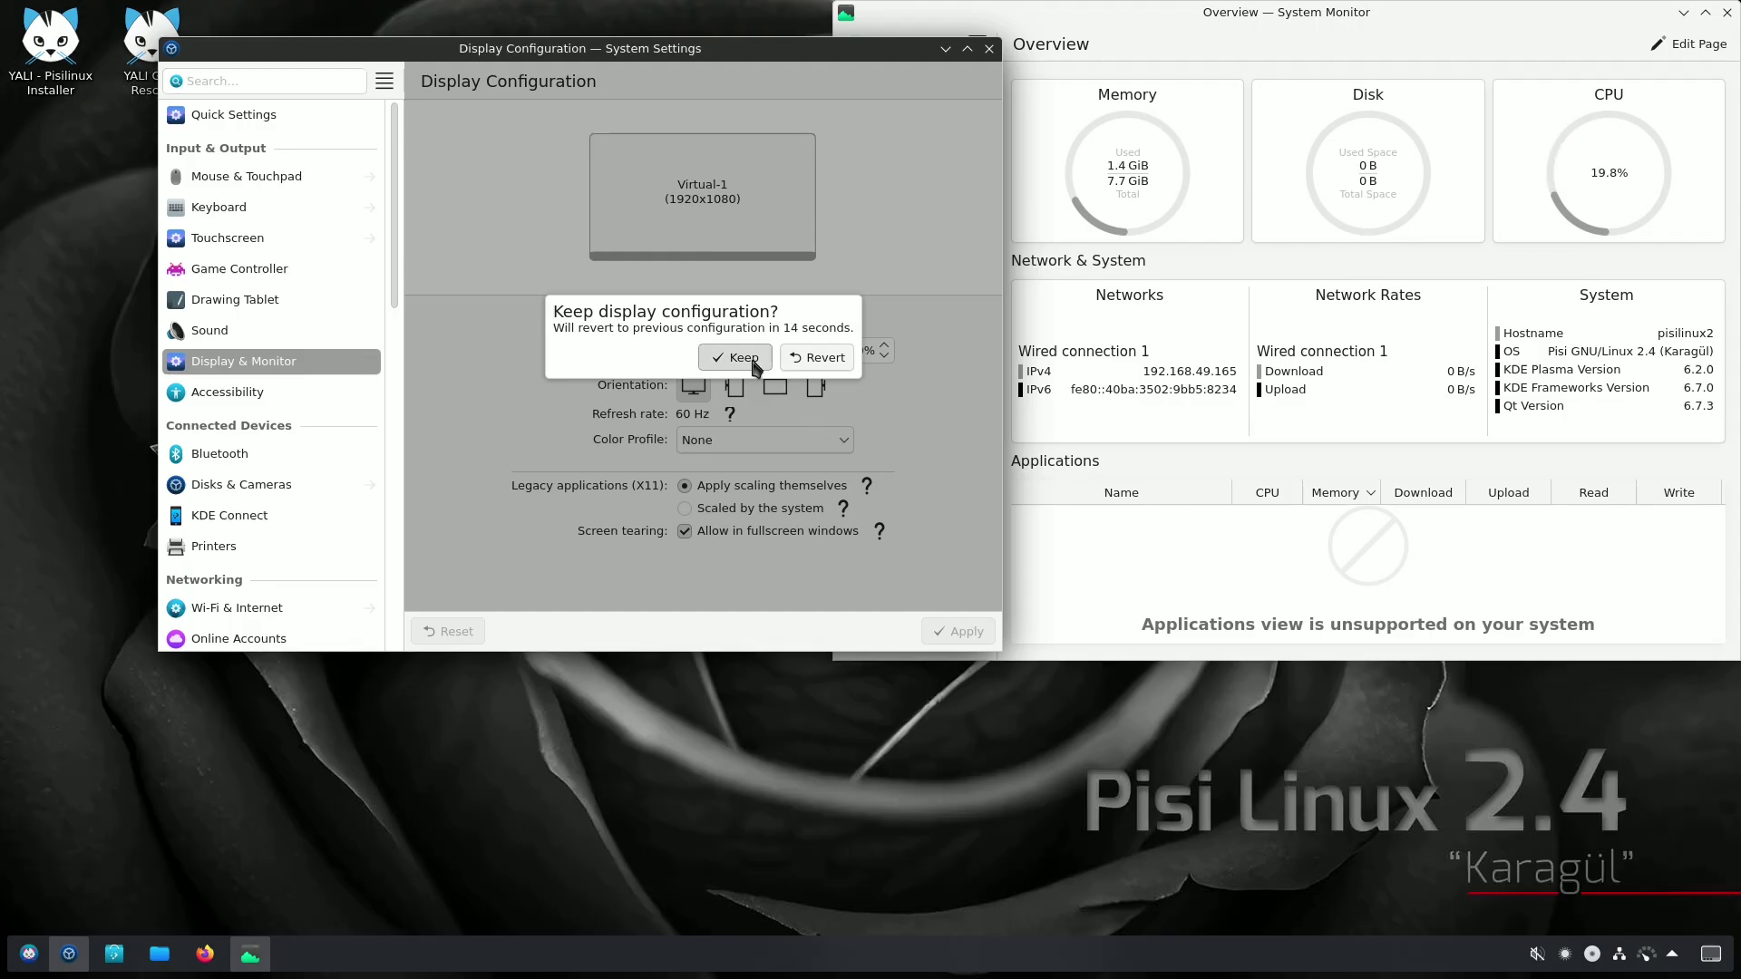
{"action": "left_click", "coordinate": [736, 362]}
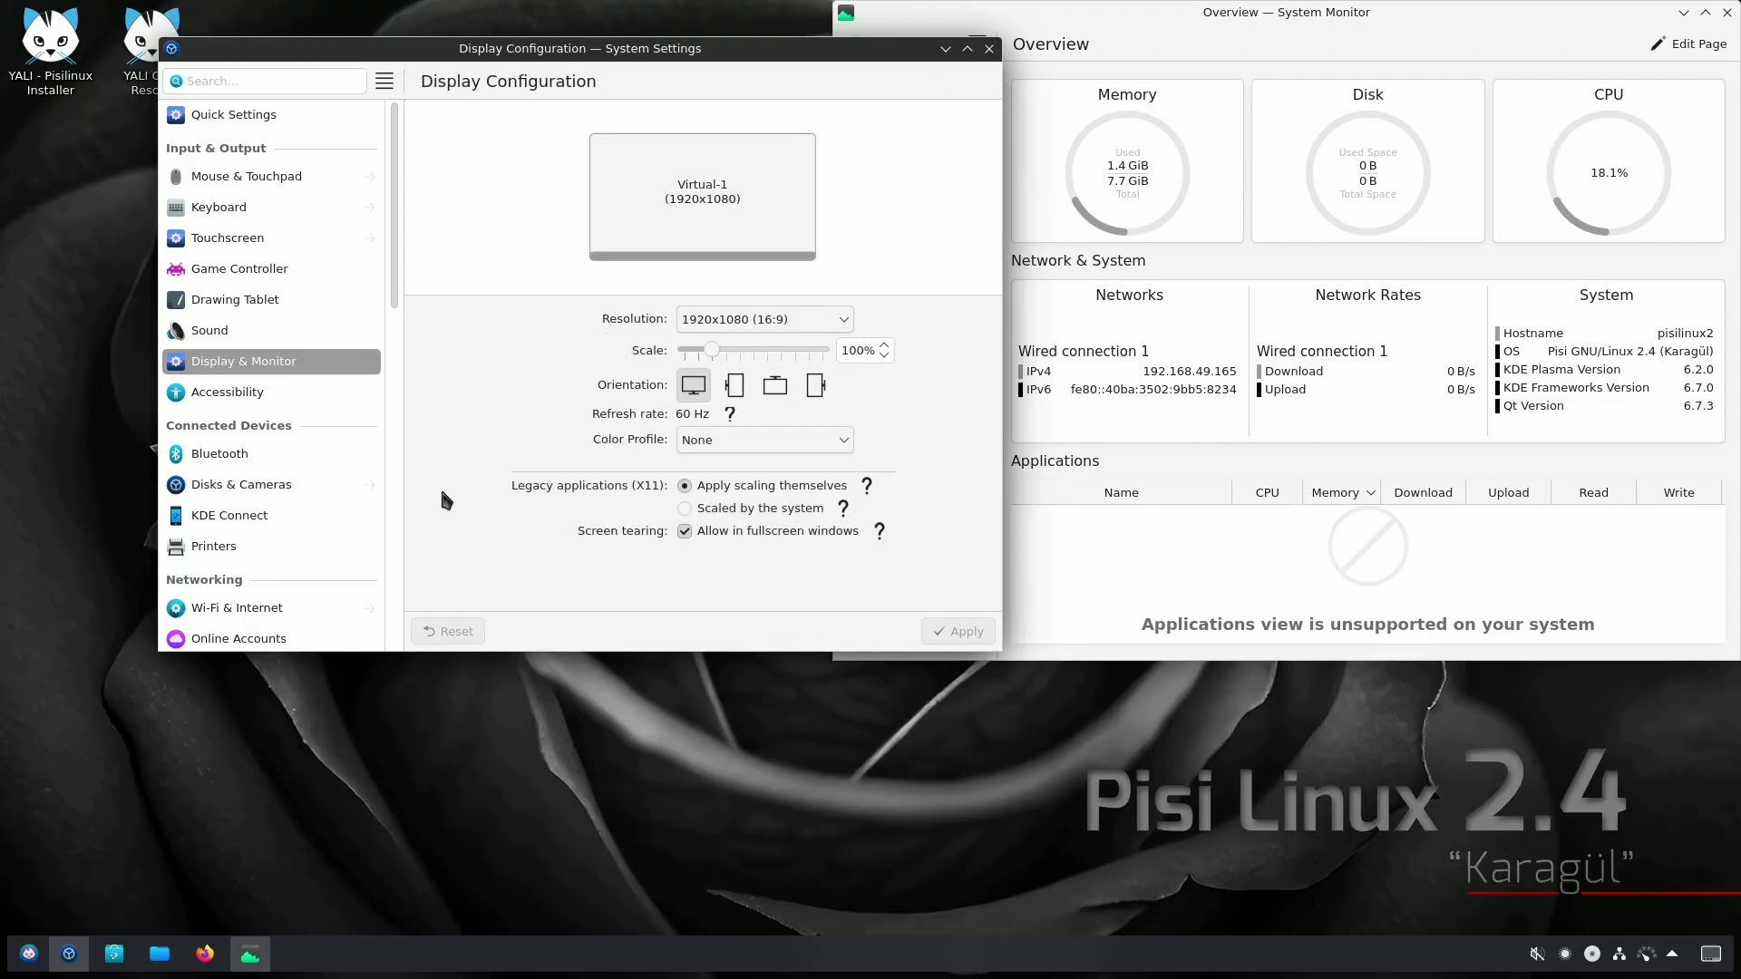
{"action": "left_click", "coordinate": [989, 48]}
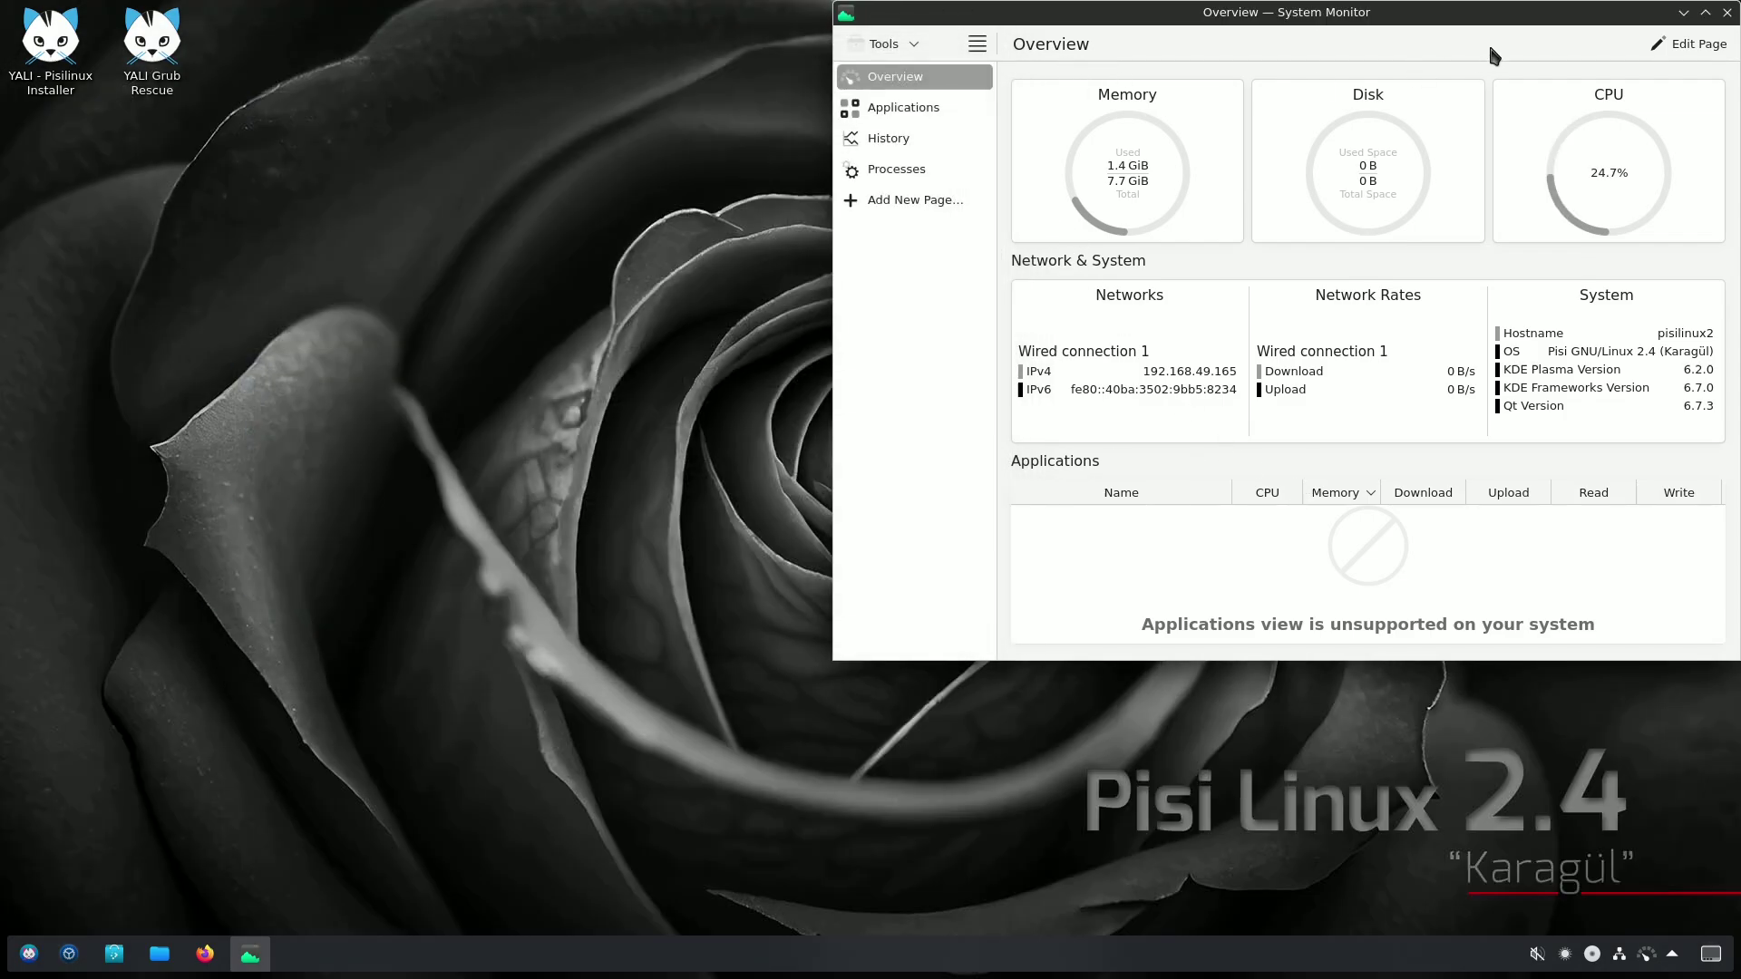
Shrink the System Monitor window into a small window in the desktop's upper-right corner
{"action": "left_click", "coordinate": [1706, 16]}
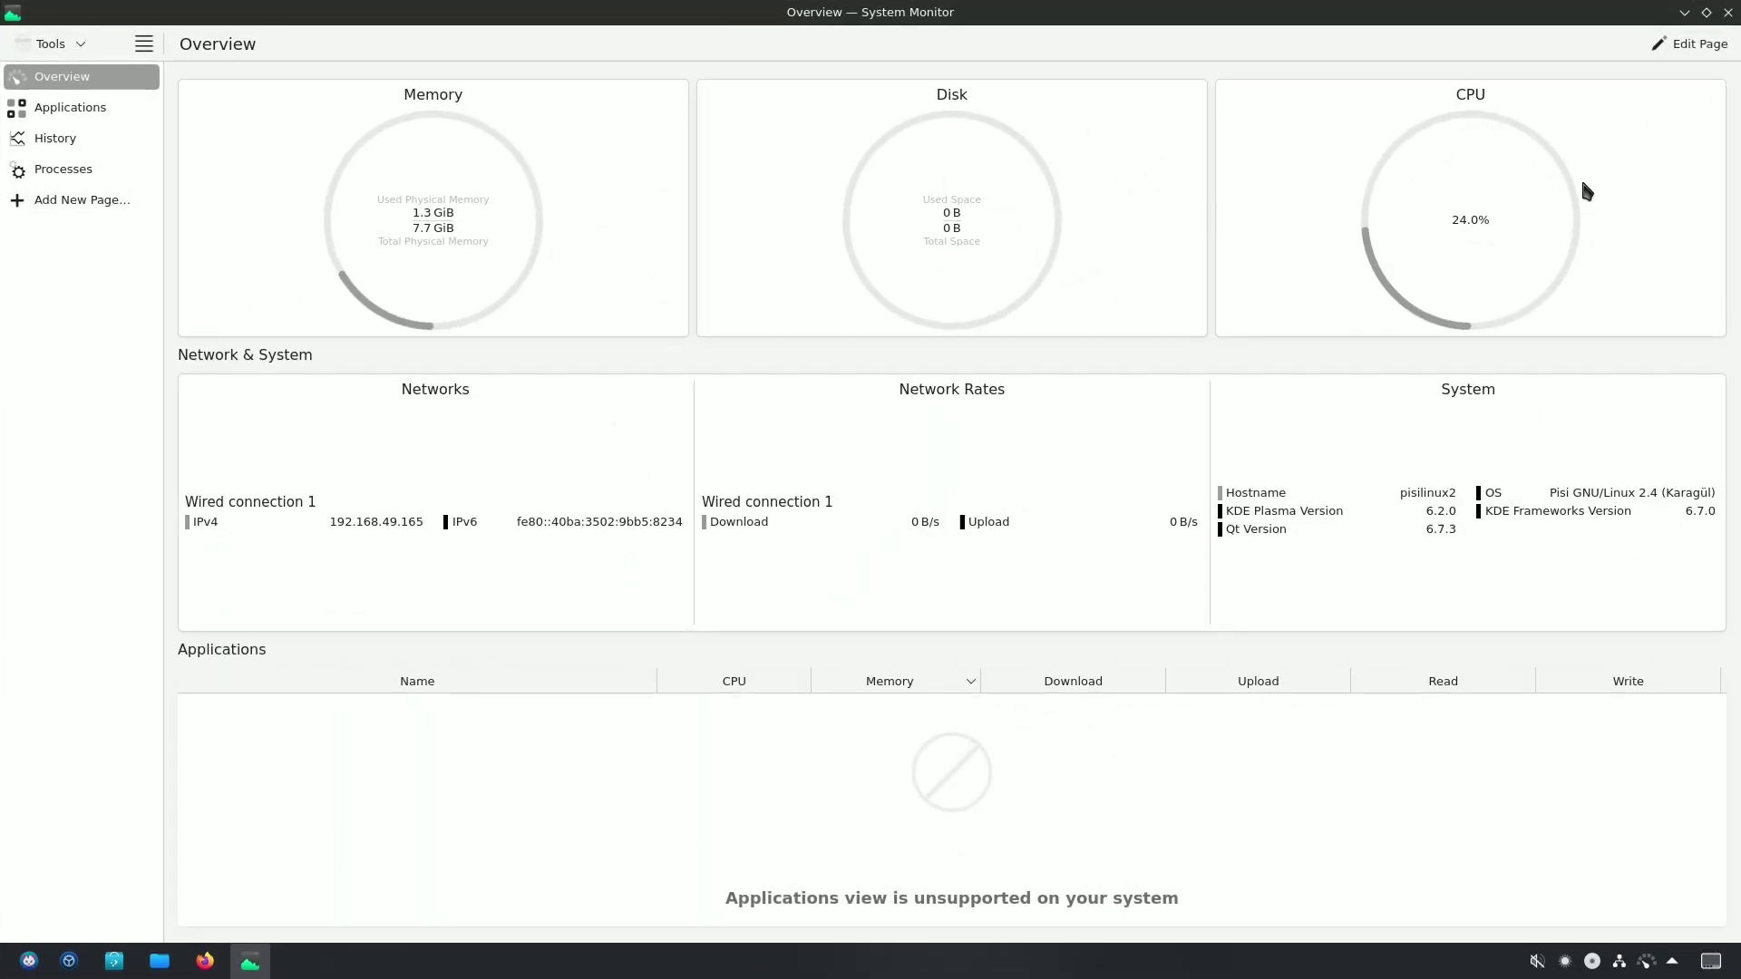
{"action": "left_click", "coordinate": [1706, 16]}
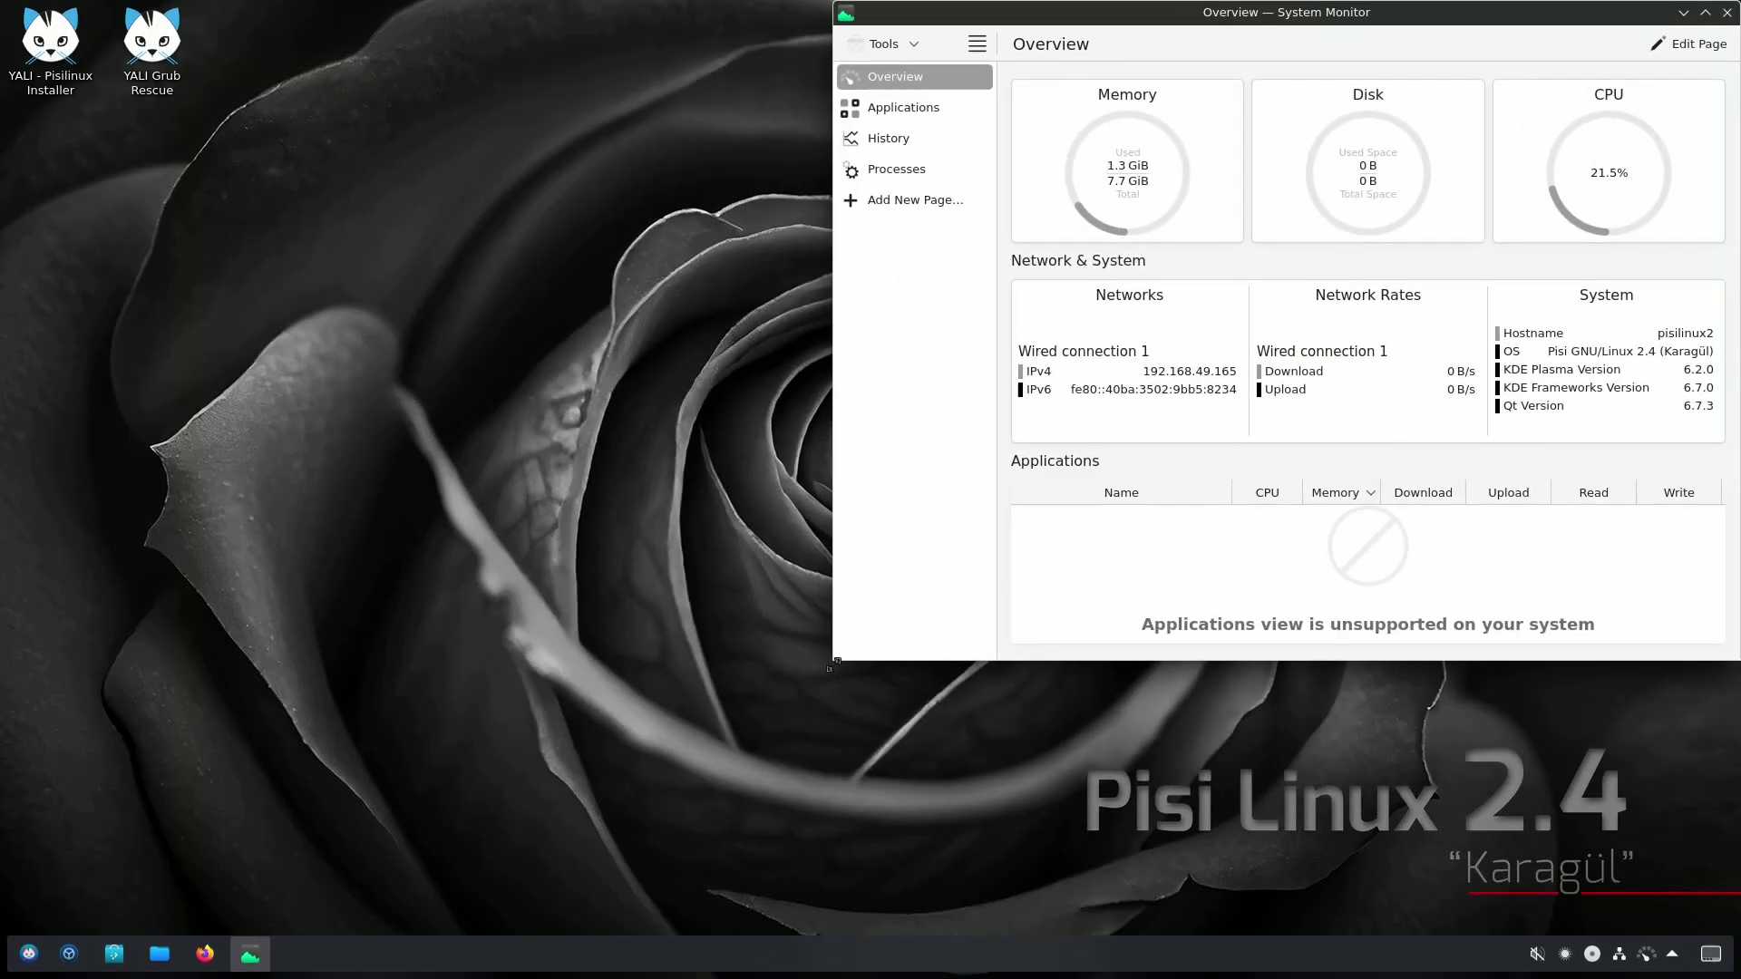
{"action": "left_click_drag", "start_coordinate": [968, 610], "coordinate": [1449, 396]}
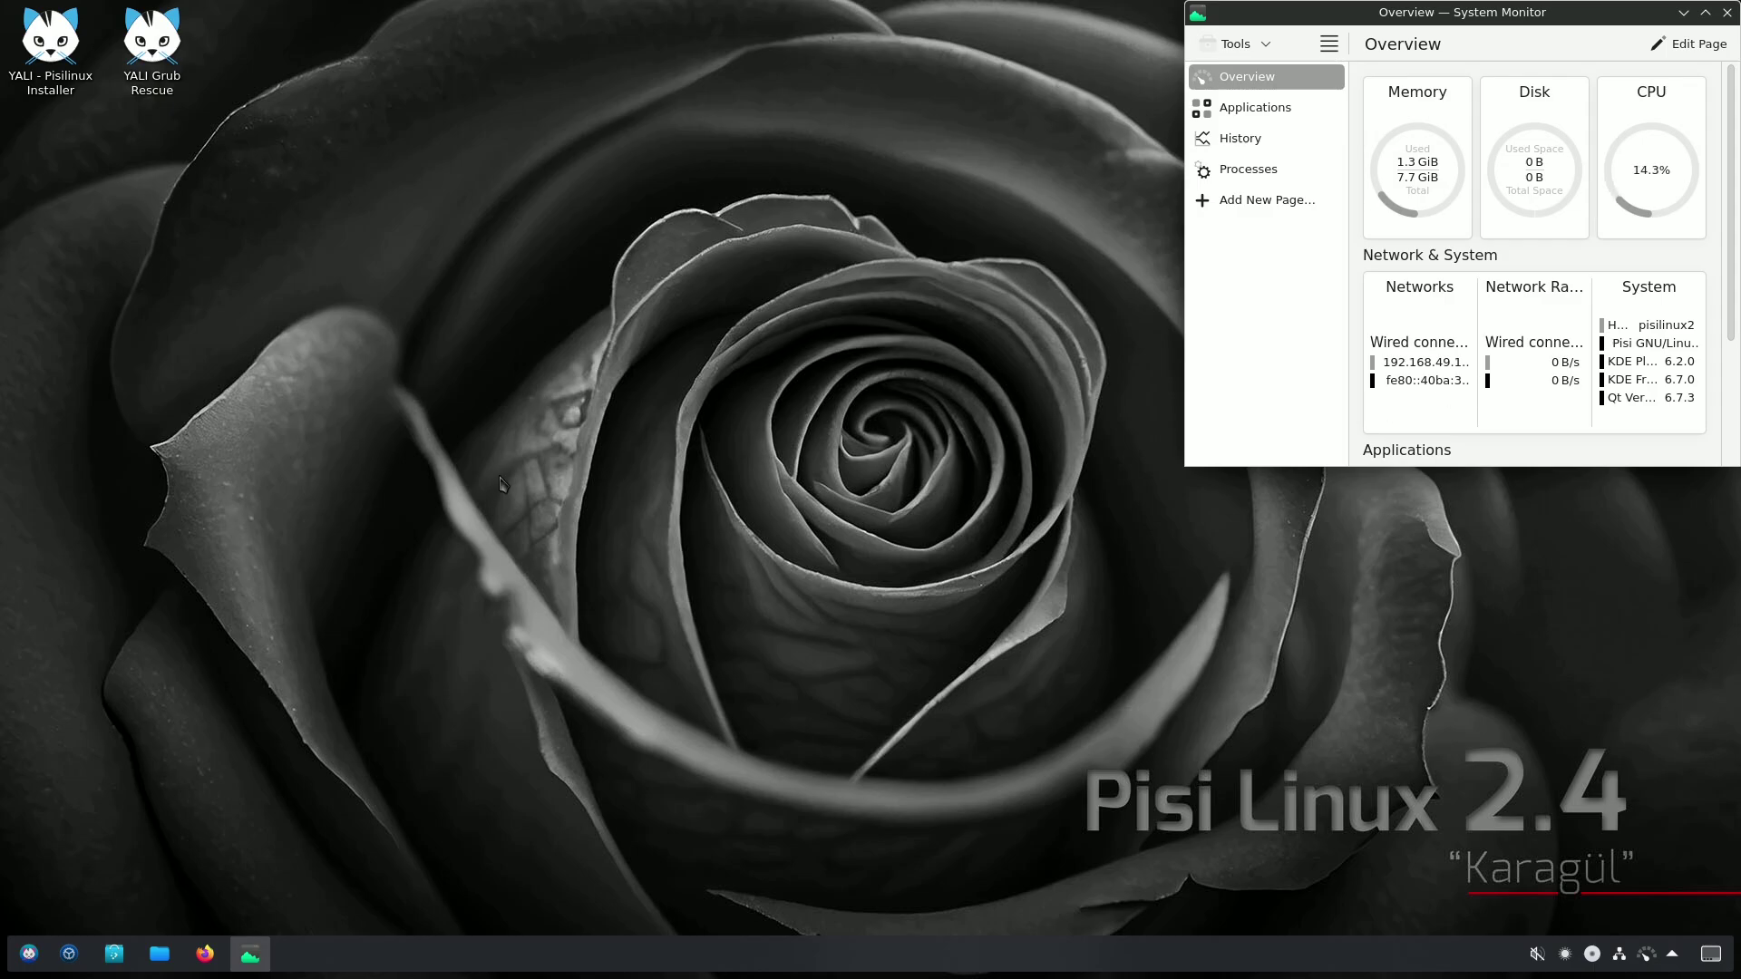
Examine the installed software in the application launcher, going through the full application list and the Development category
{"action": "left_click", "coordinate": [29, 953]}
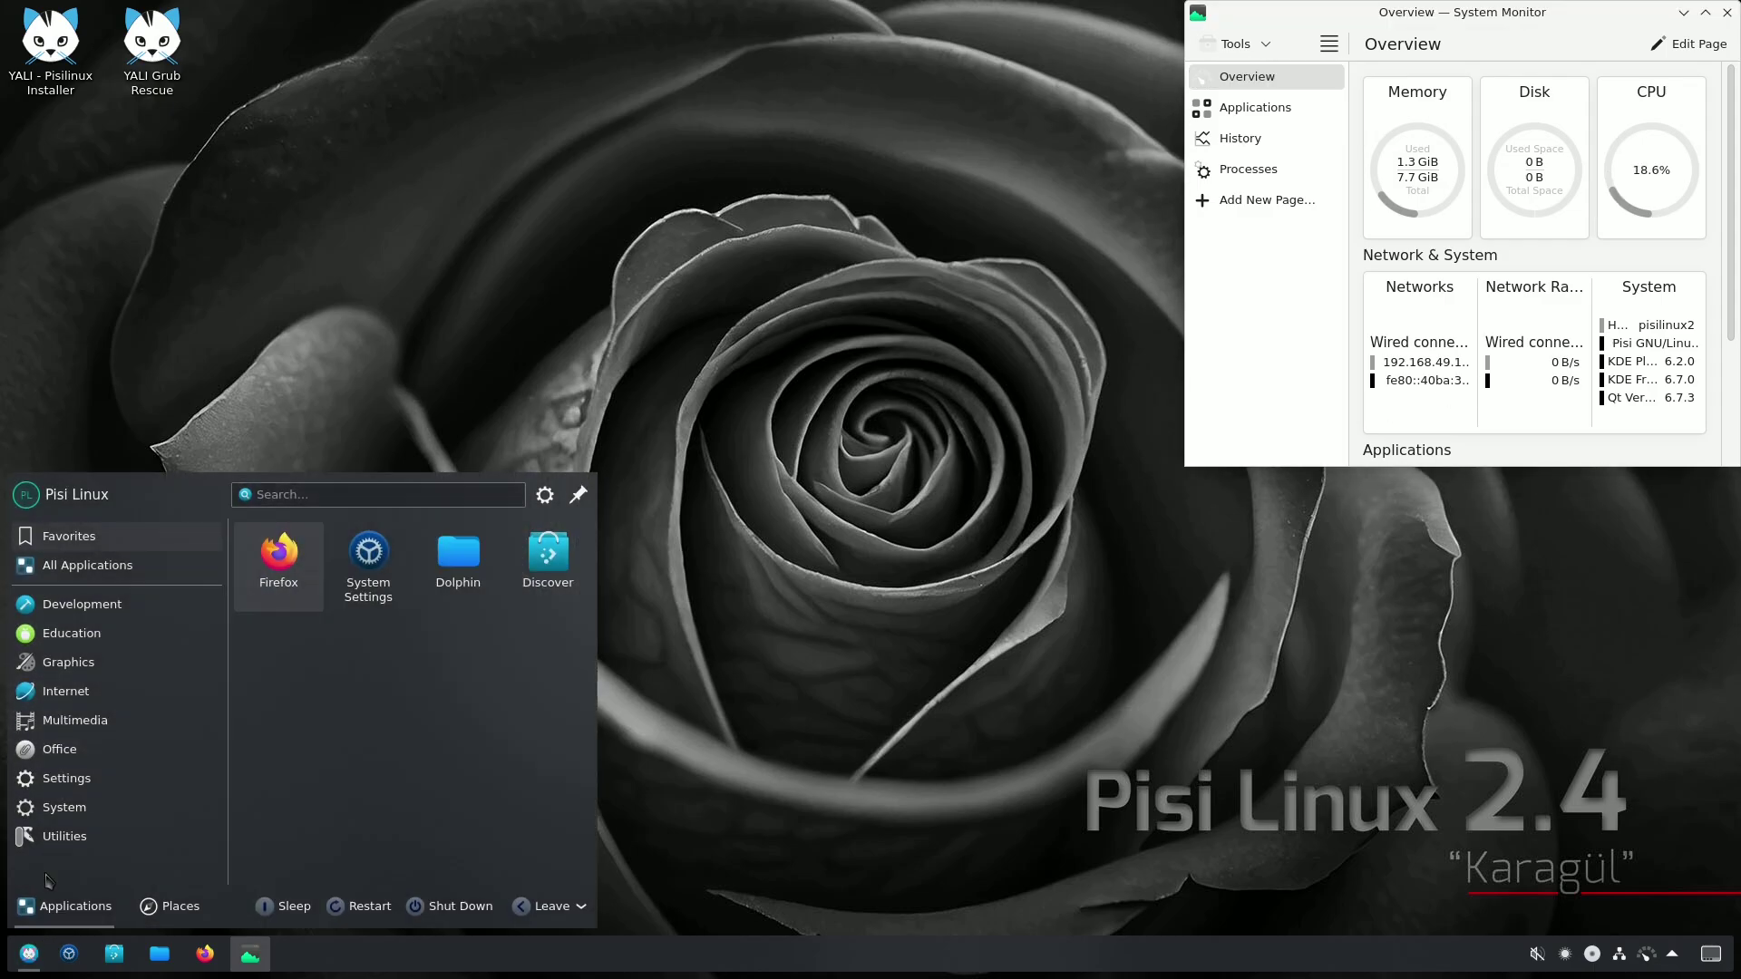
{"action": "mouse_move", "coordinate": [117, 581]}
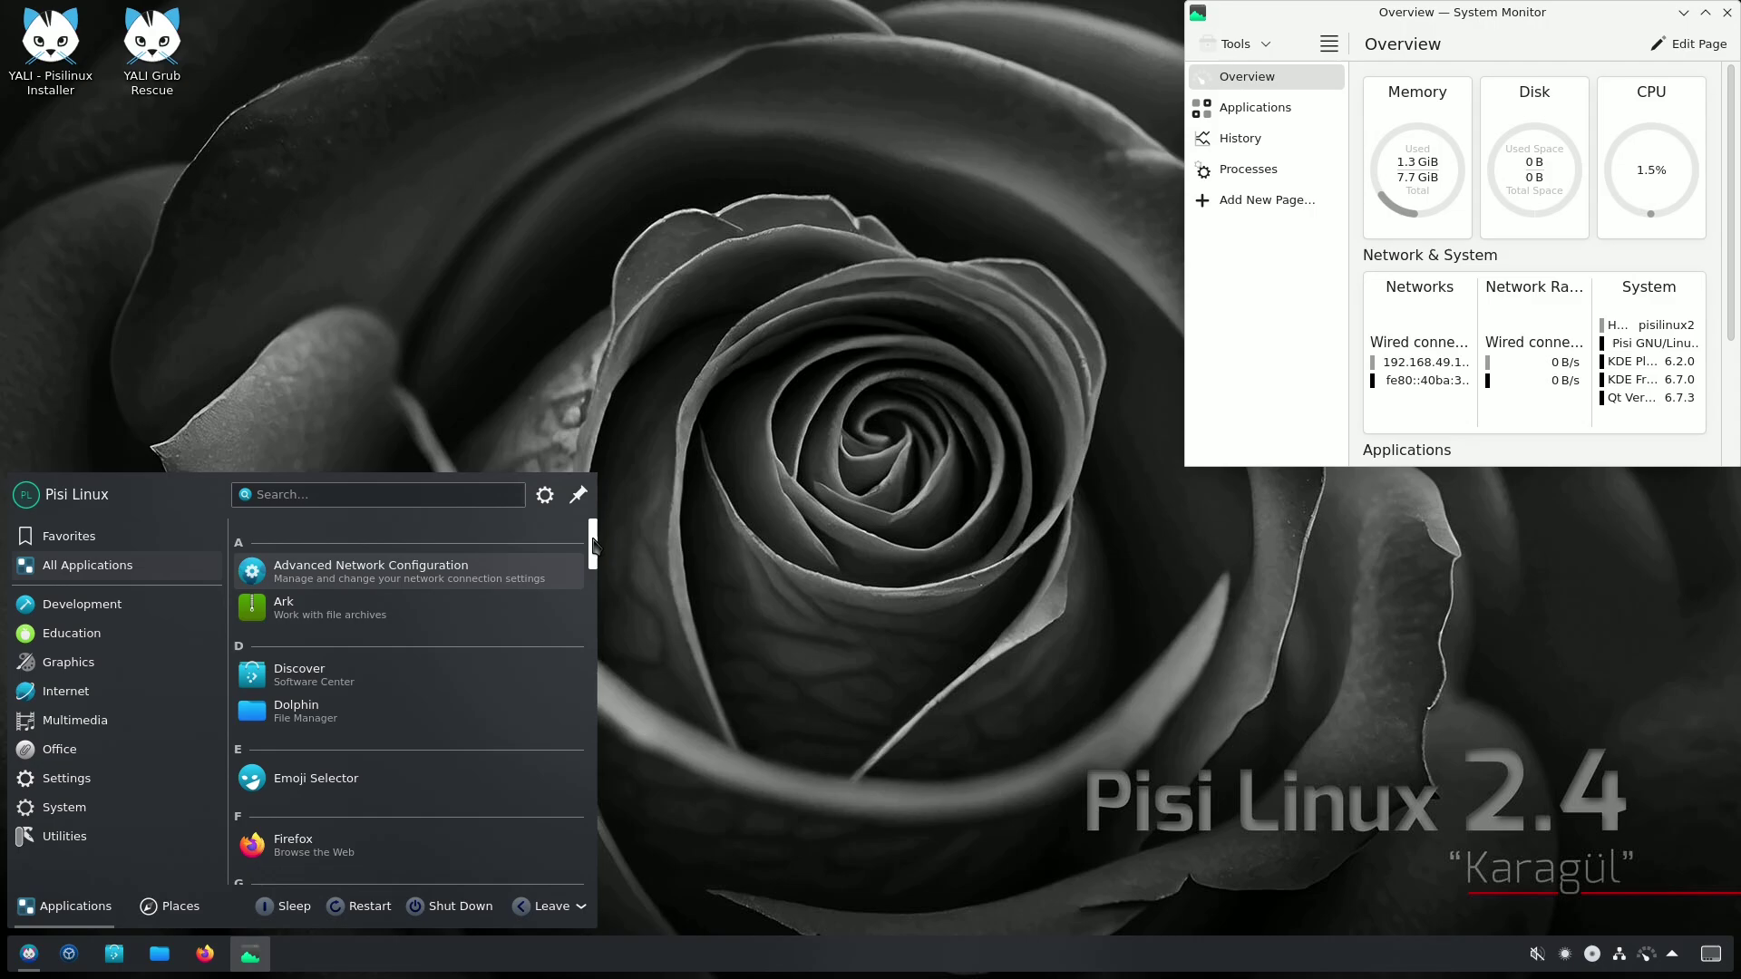
{"action": "left_click_drag", "start_coordinate": [594, 544], "coordinate": [594, 637]}
{"action": "left_click_drag", "start_coordinate": [594, 655], "coordinate": [593, 710]}
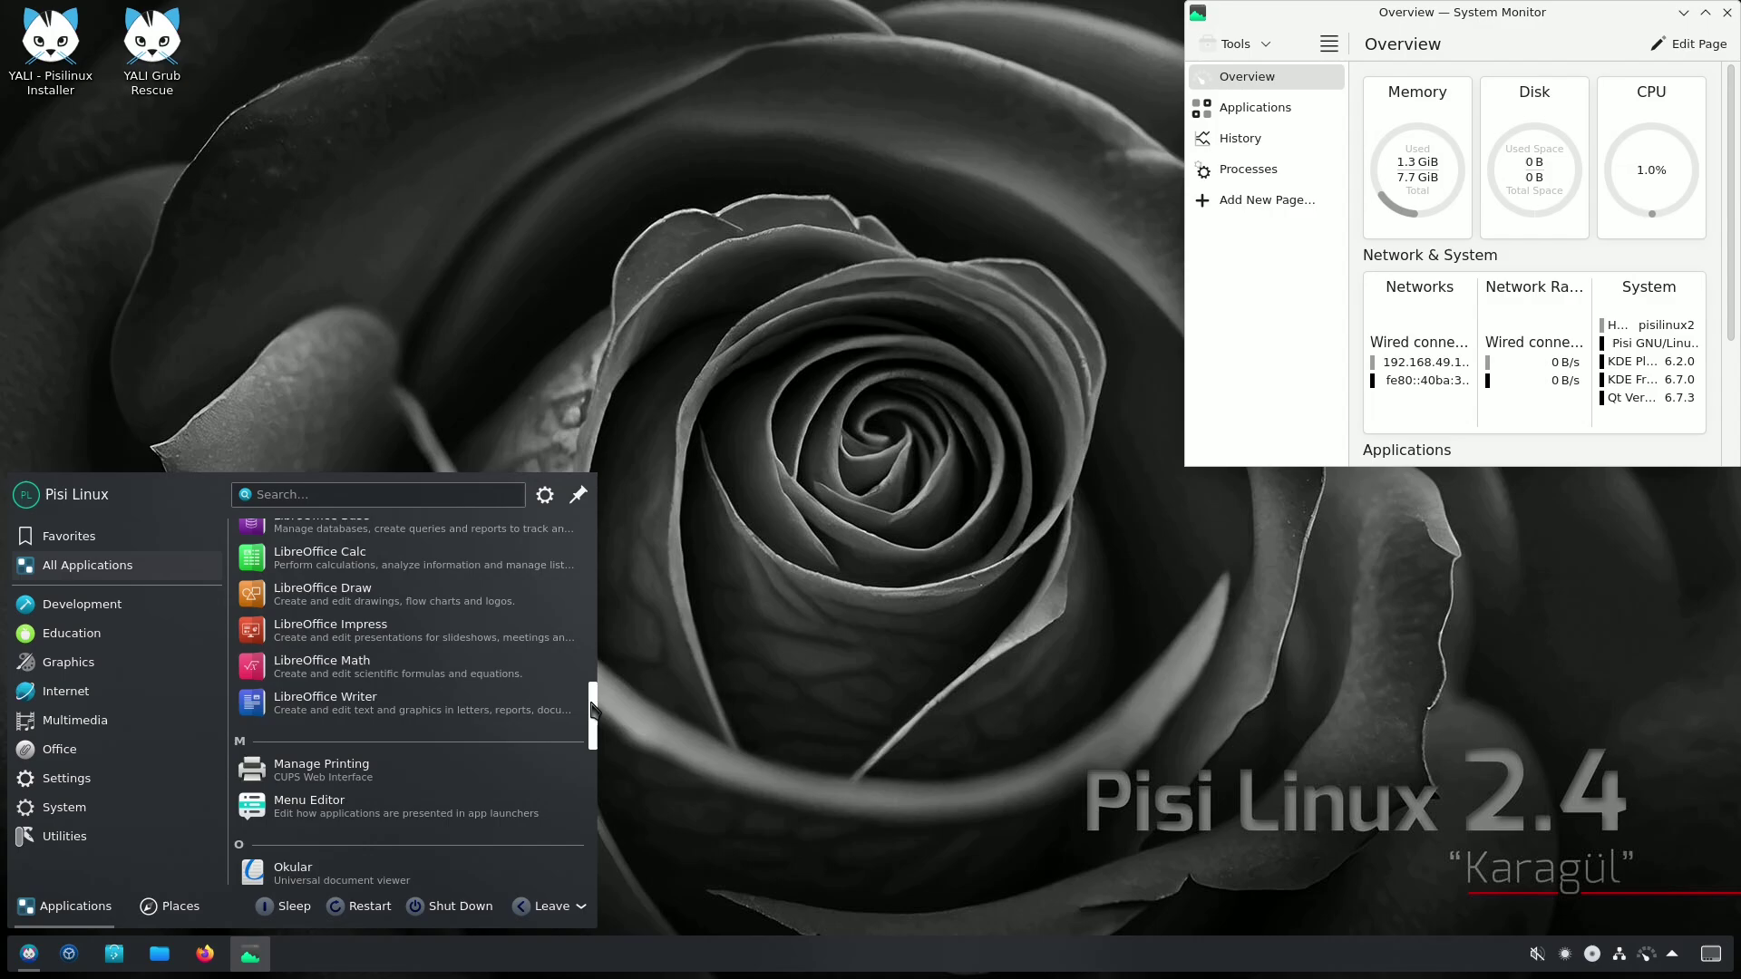
{"action": "left_click_drag", "start_coordinate": [591, 710], "coordinate": [573, 863]}
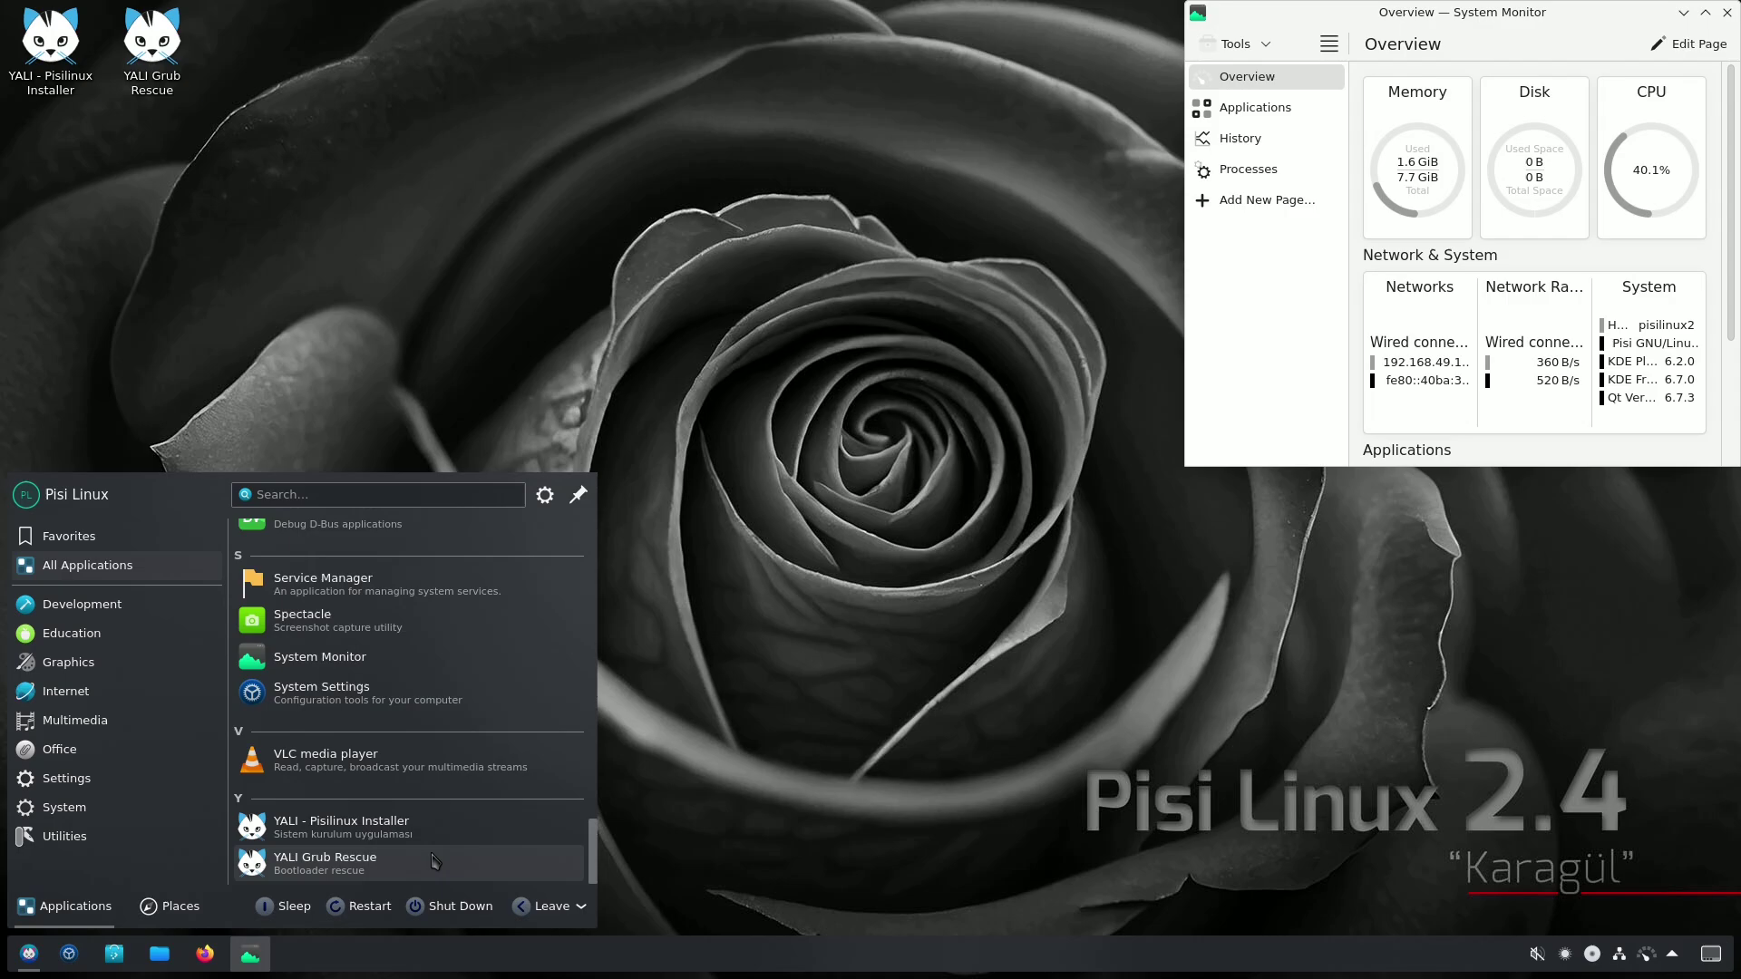
{"action": "left_click_drag", "start_coordinate": [594, 853], "coordinate": [591, 769]}
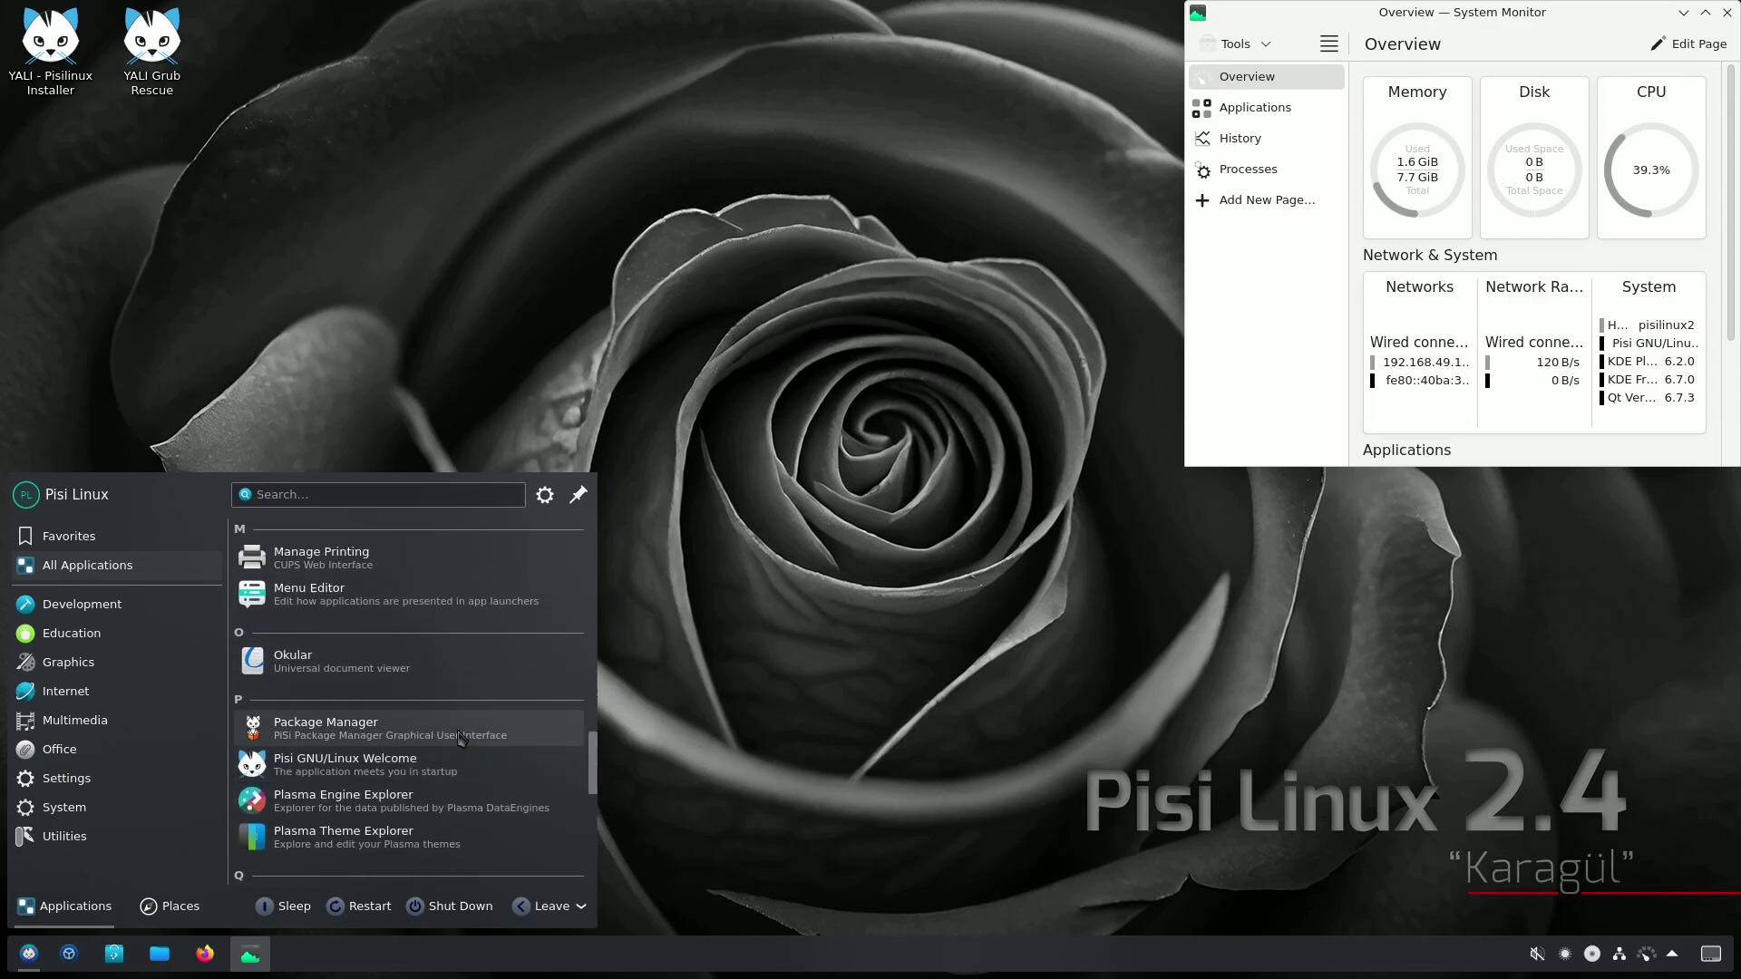
{"action": "left_click_drag", "start_coordinate": [591, 758], "coordinate": [594, 526]}
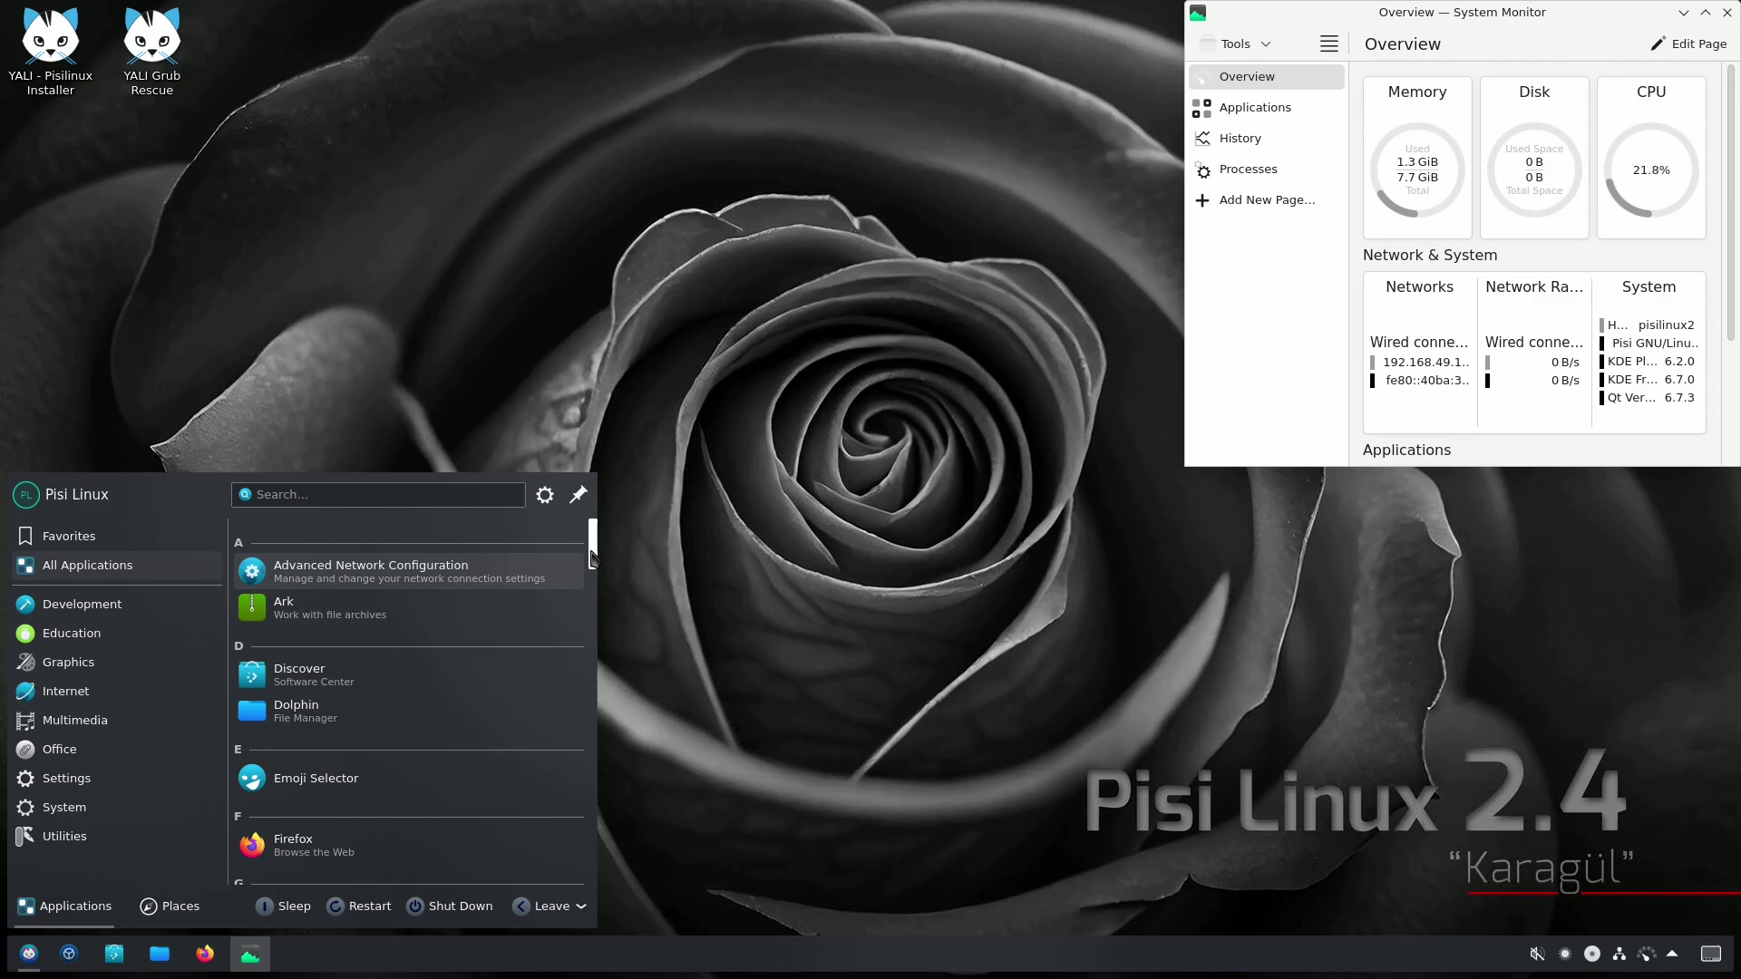
{"action": "left_click_drag", "start_coordinate": [592, 567], "coordinate": [598, 512]}
{"action": "left_click", "coordinate": [136, 604]}
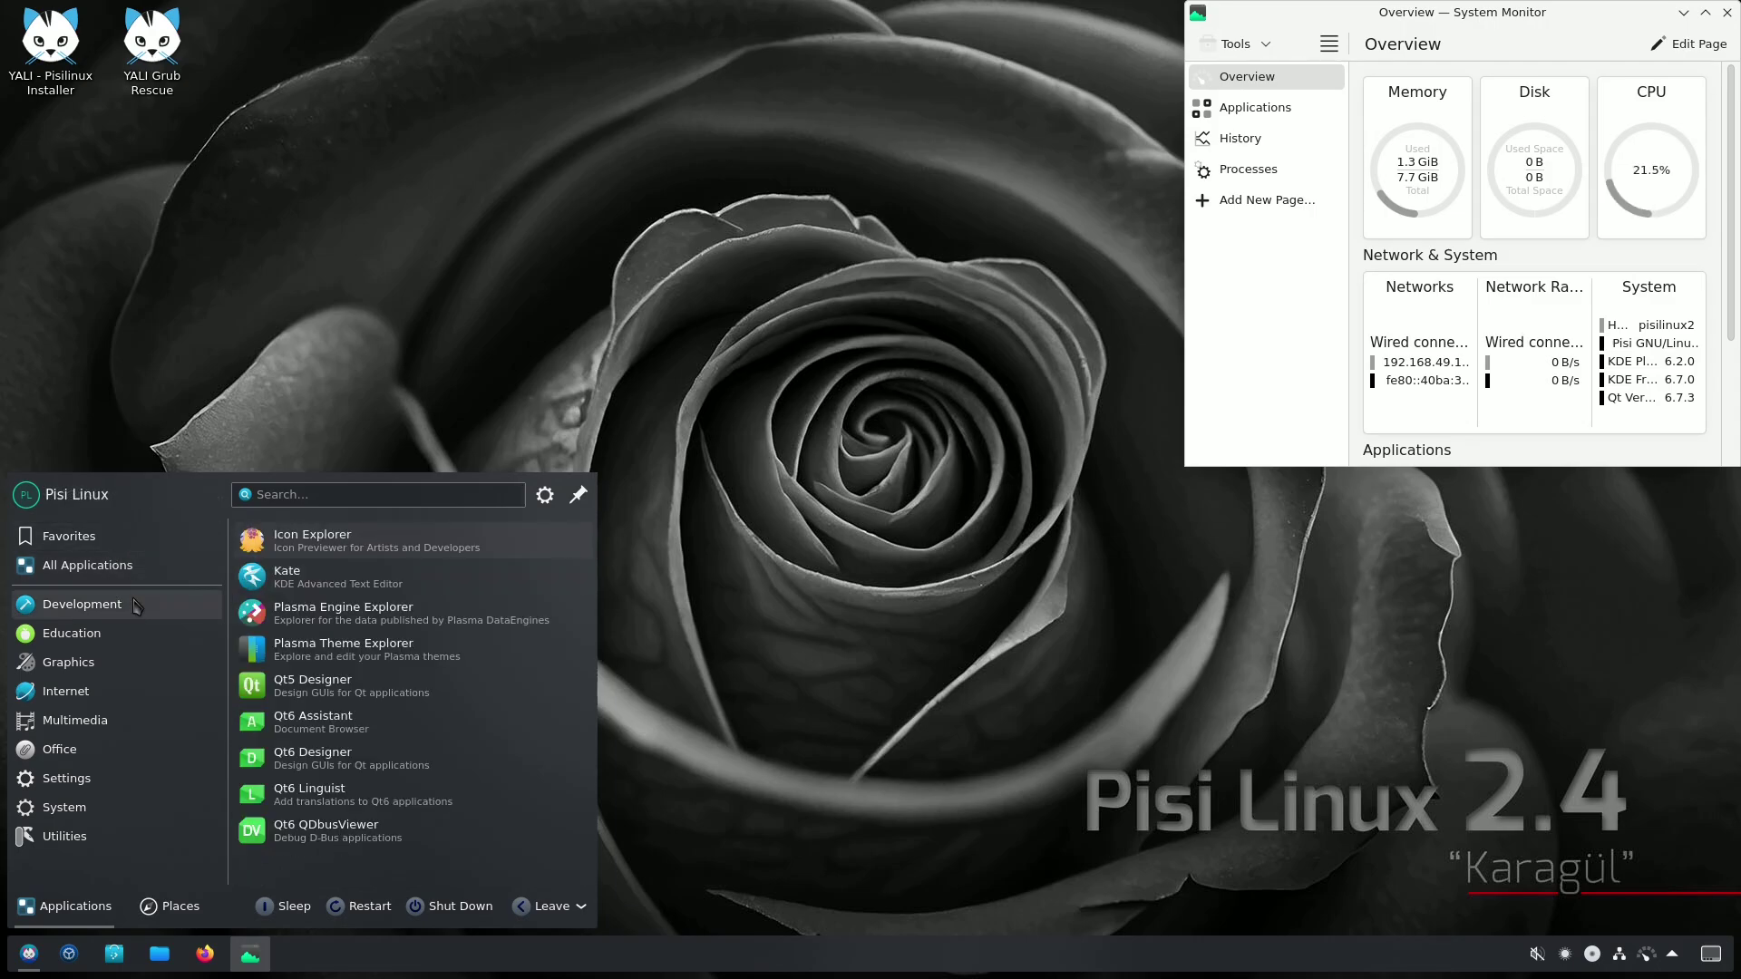
{"action": "left_click", "coordinate": [413, 327]}
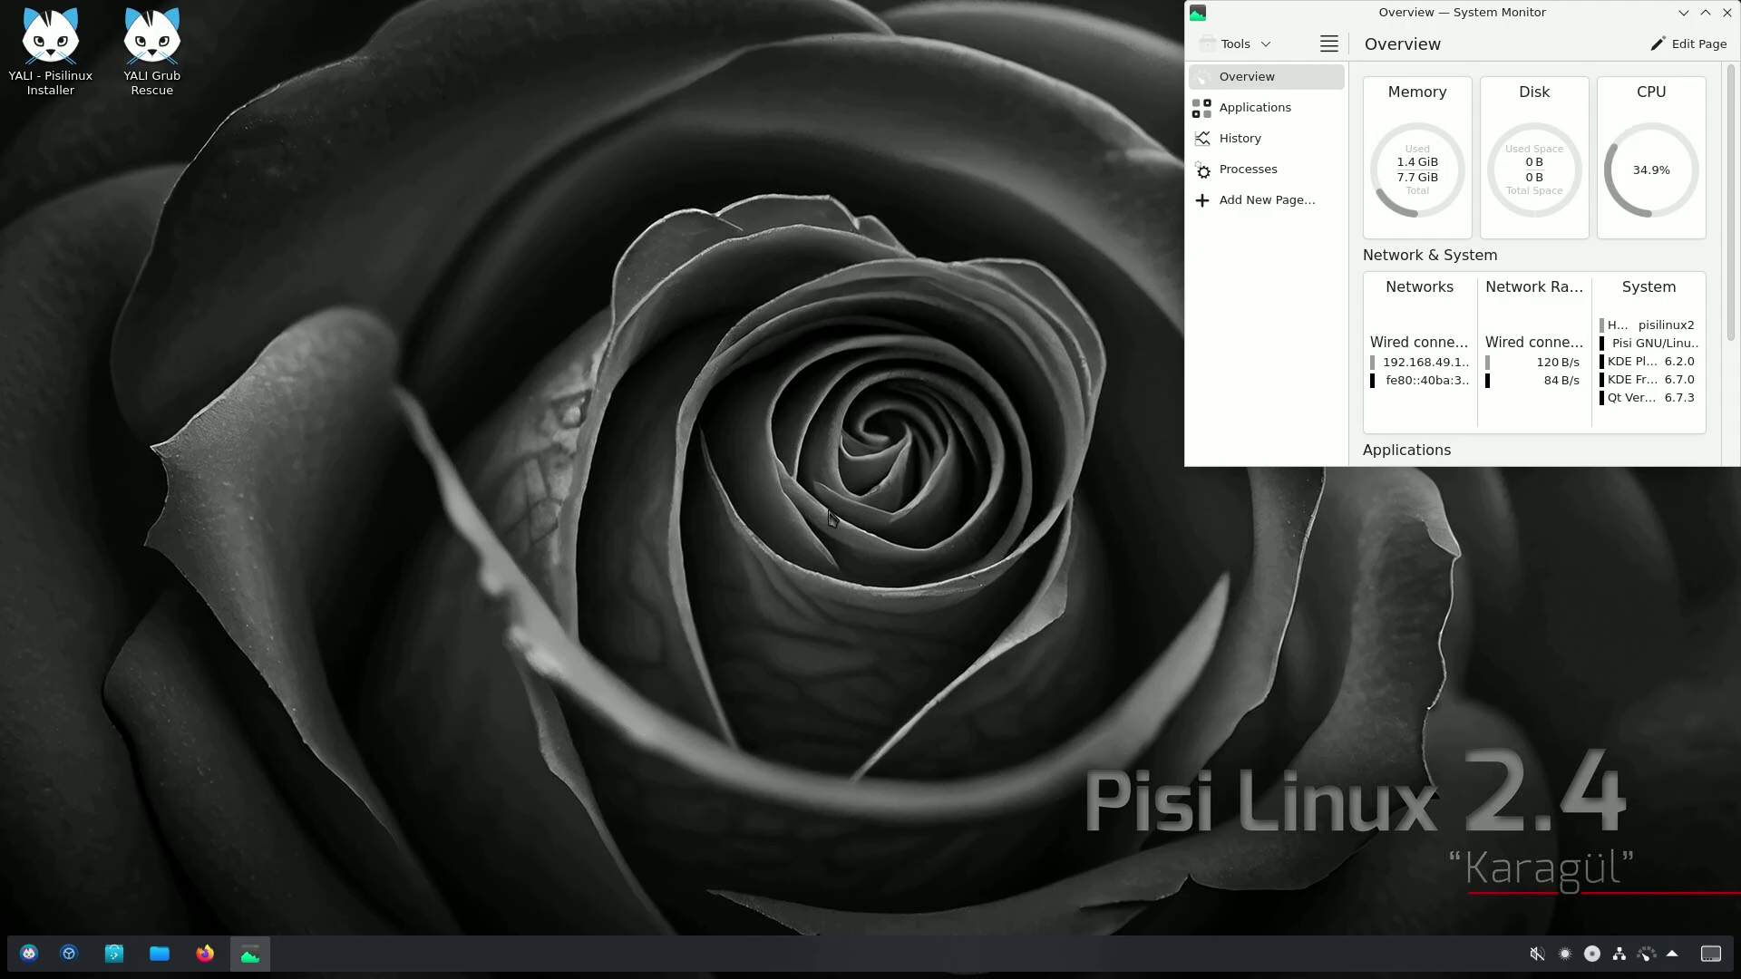
View the resource history in System Monitor and go back to its Overview page beside the Firefox window
{"action": "left_click", "coordinate": [1268, 136]}
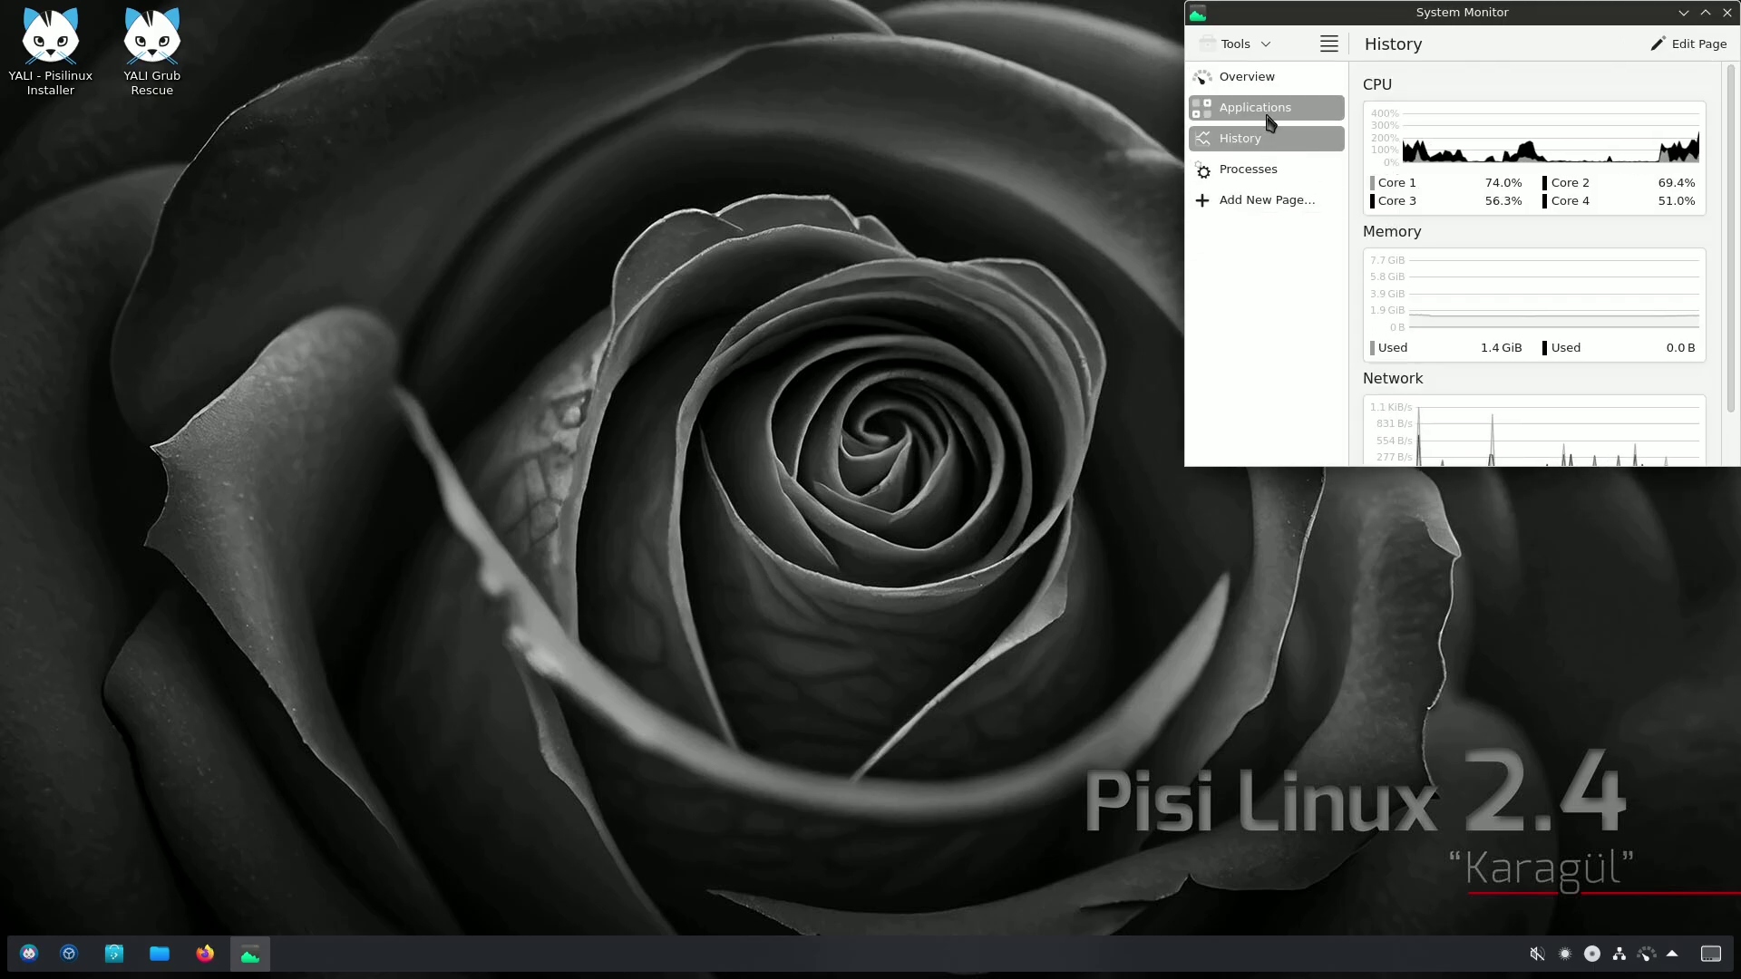
{"action": "left_click", "coordinate": [1267, 113]}
{"action": "left_click", "coordinate": [1269, 141]}
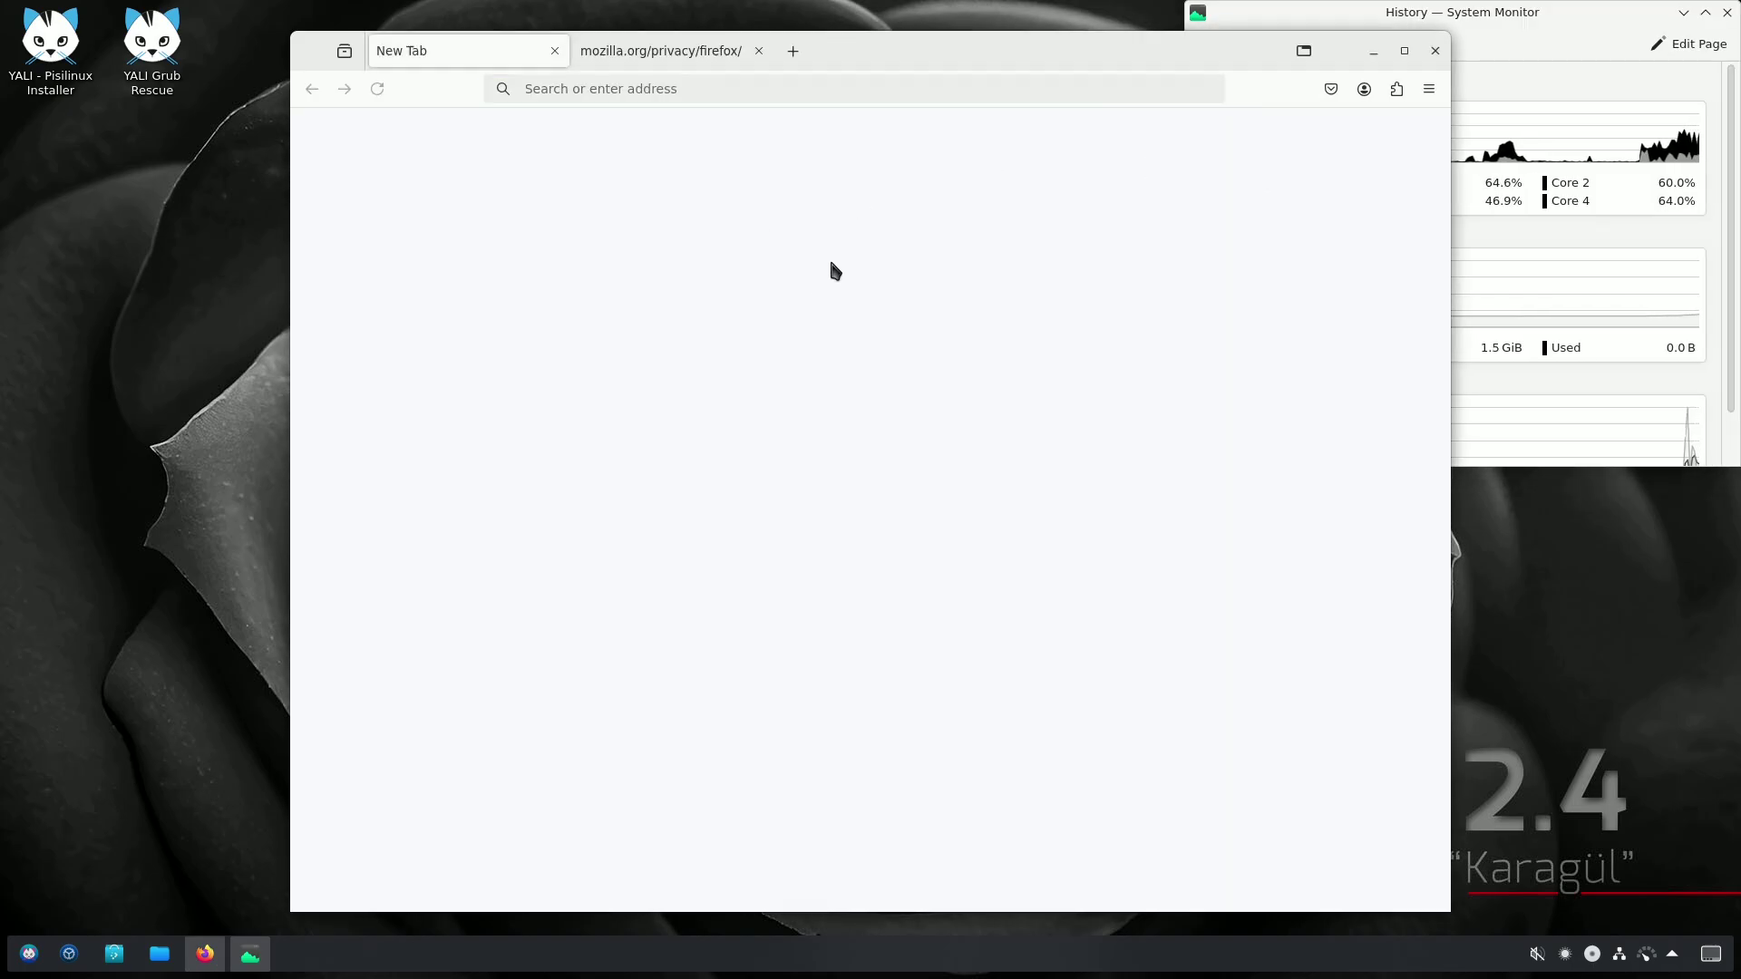
{"action": "left_click_drag", "start_coordinate": [1016, 53], "coordinate": [838, 56]}
{"action": "left_click", "coordinate": [1298, 78]}
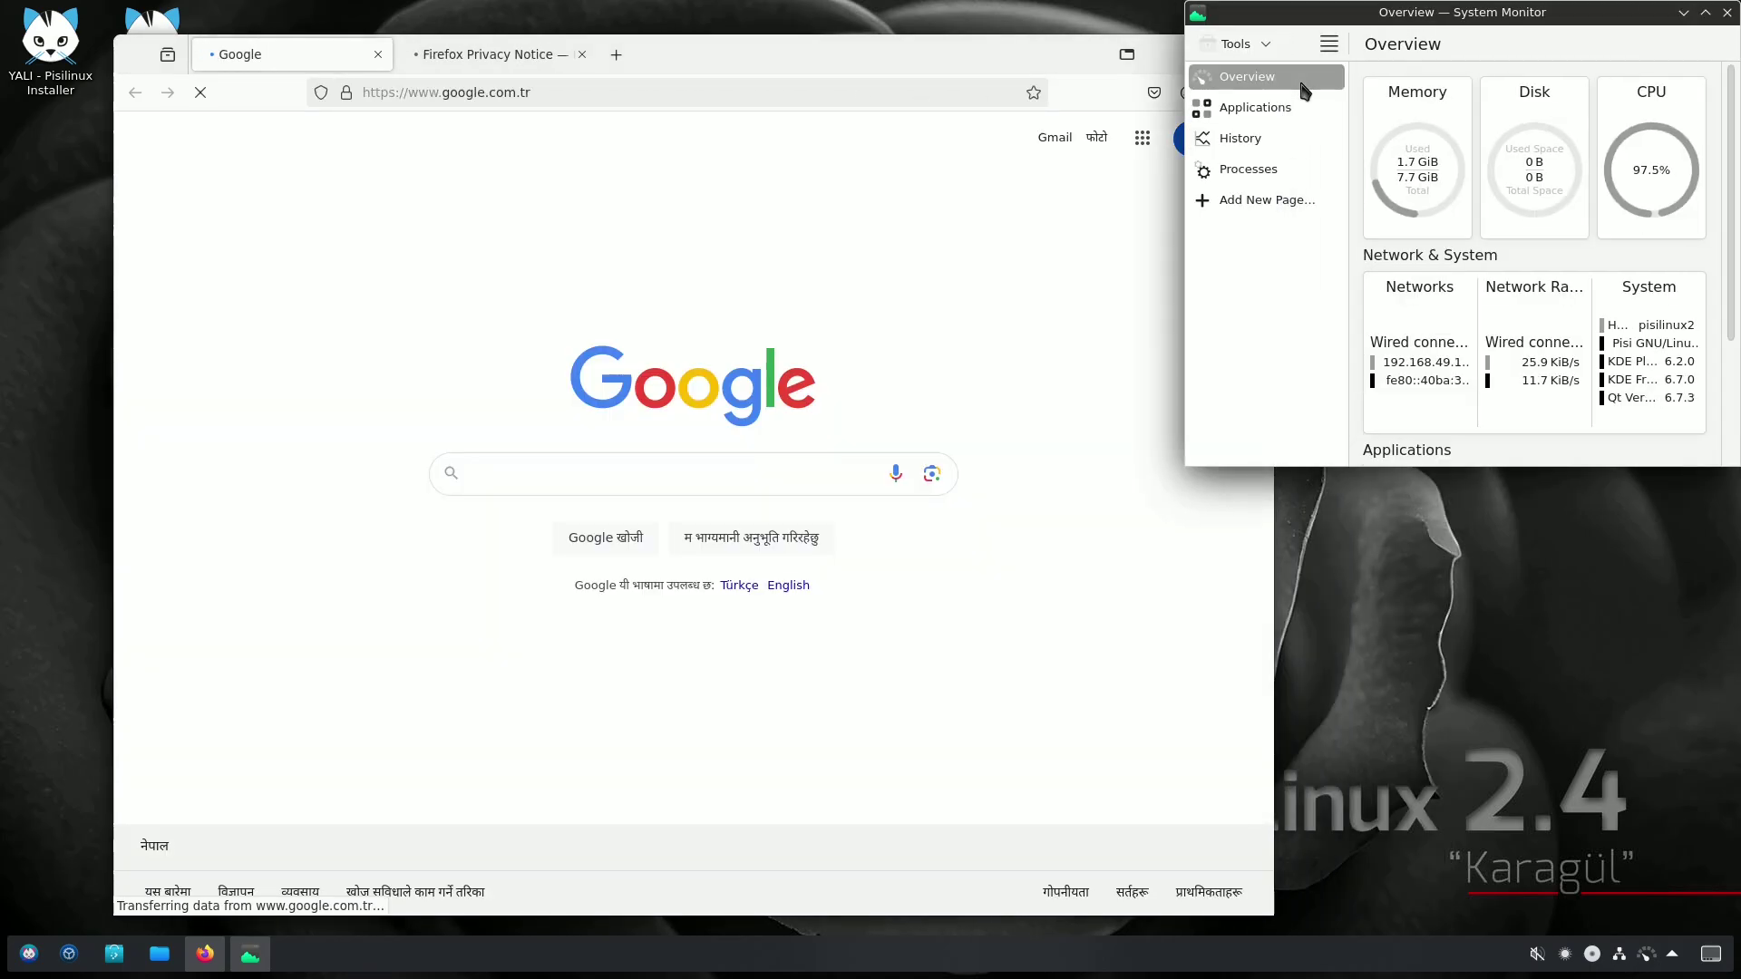
Move the Firefox window to the desktop's upper-left corner and close its Firefox Privacy Notice tab
{"action": "left_click_drag", "start_coordinate": [749, 73], "coordinate": [651, 21]}
{"action": "left_click", "coordinate": [511, 39]}
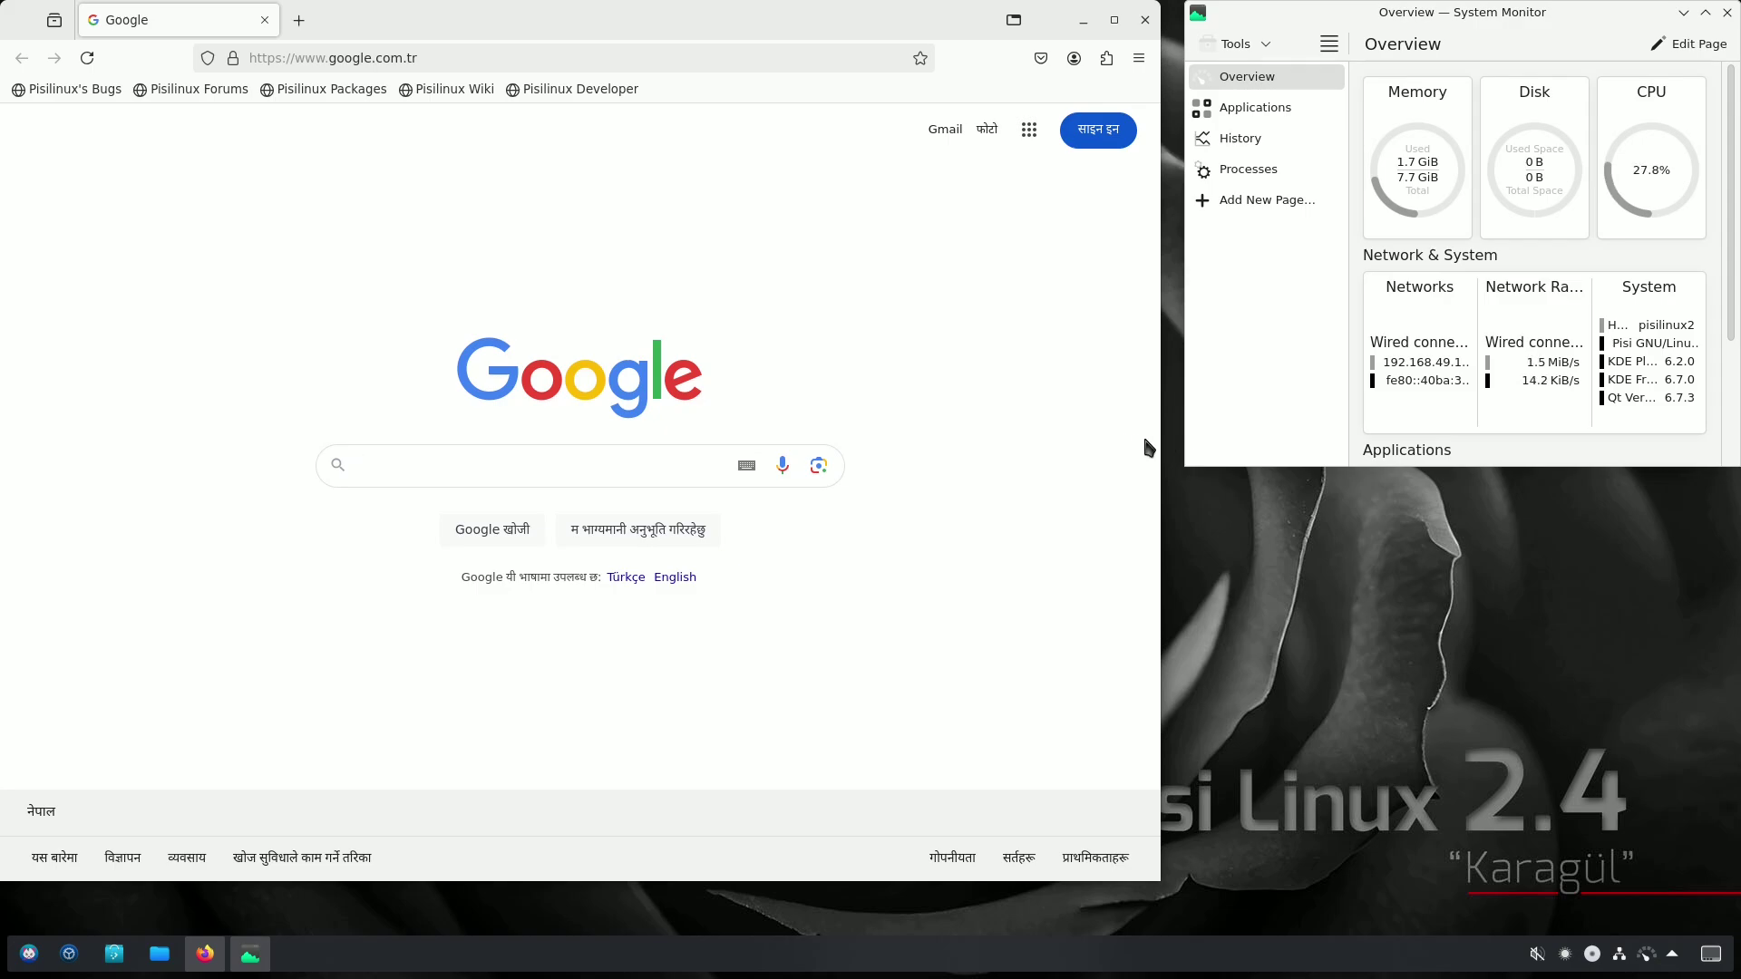
Widen the Firefox window up to the System Monitor gauges and switch the Google page to English
{"action": "left_click_drag", "start_coordinate": [1162, 447], "coordinate": [1350, 466]}
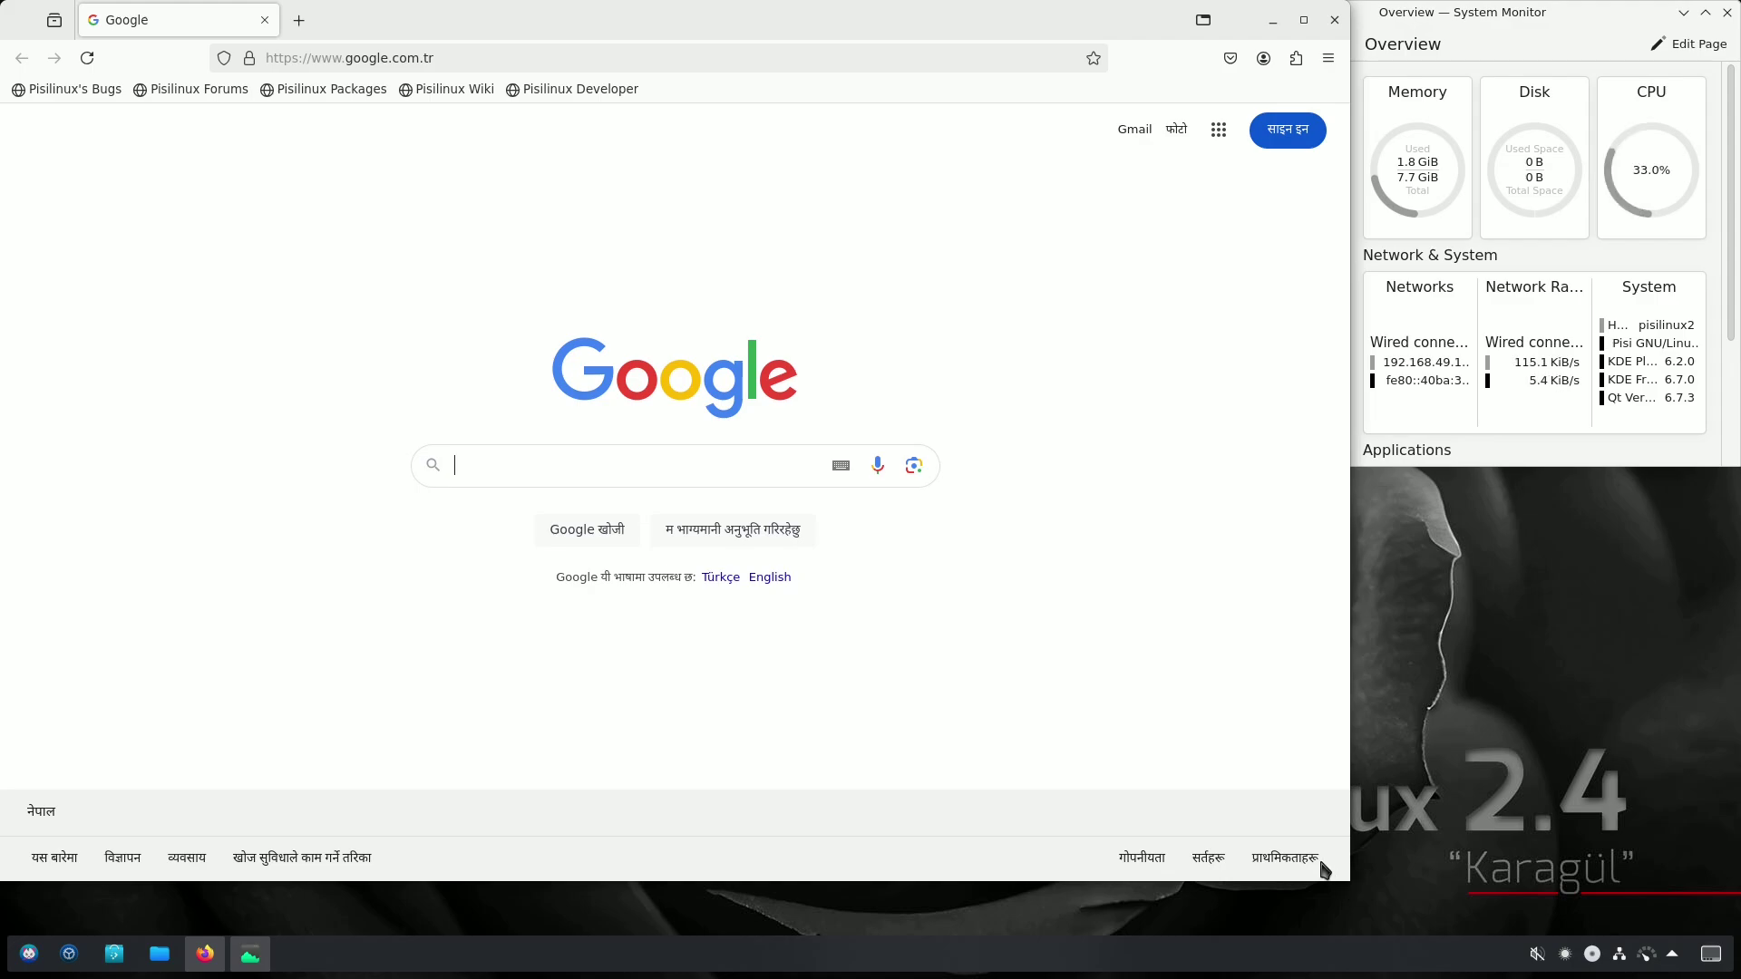
{"action": "left_click", "coordinate": [767, 578]}
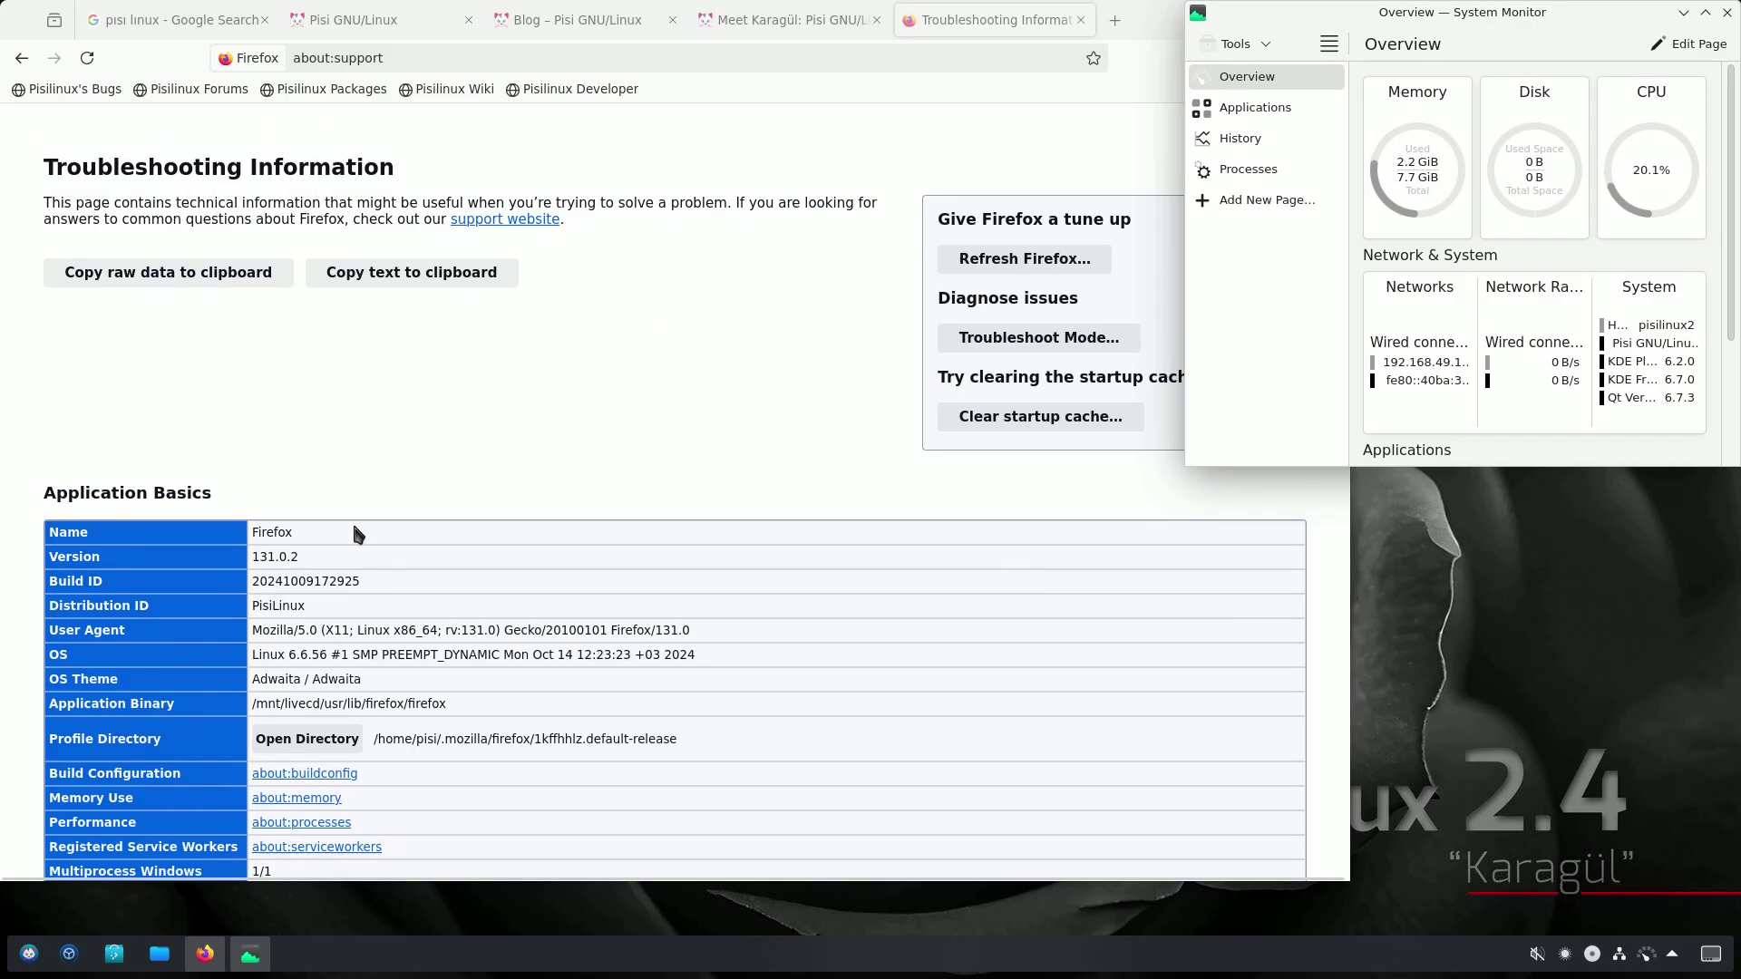
Examine the Application Basics on Firefox's Troubleshooting Information page, highlighting the browser version, distribution ID and Linux kernel version
{"action": "scroll", "coordinate": [454, 465], "scroll_direction": "down", "scroll_amount": 3}
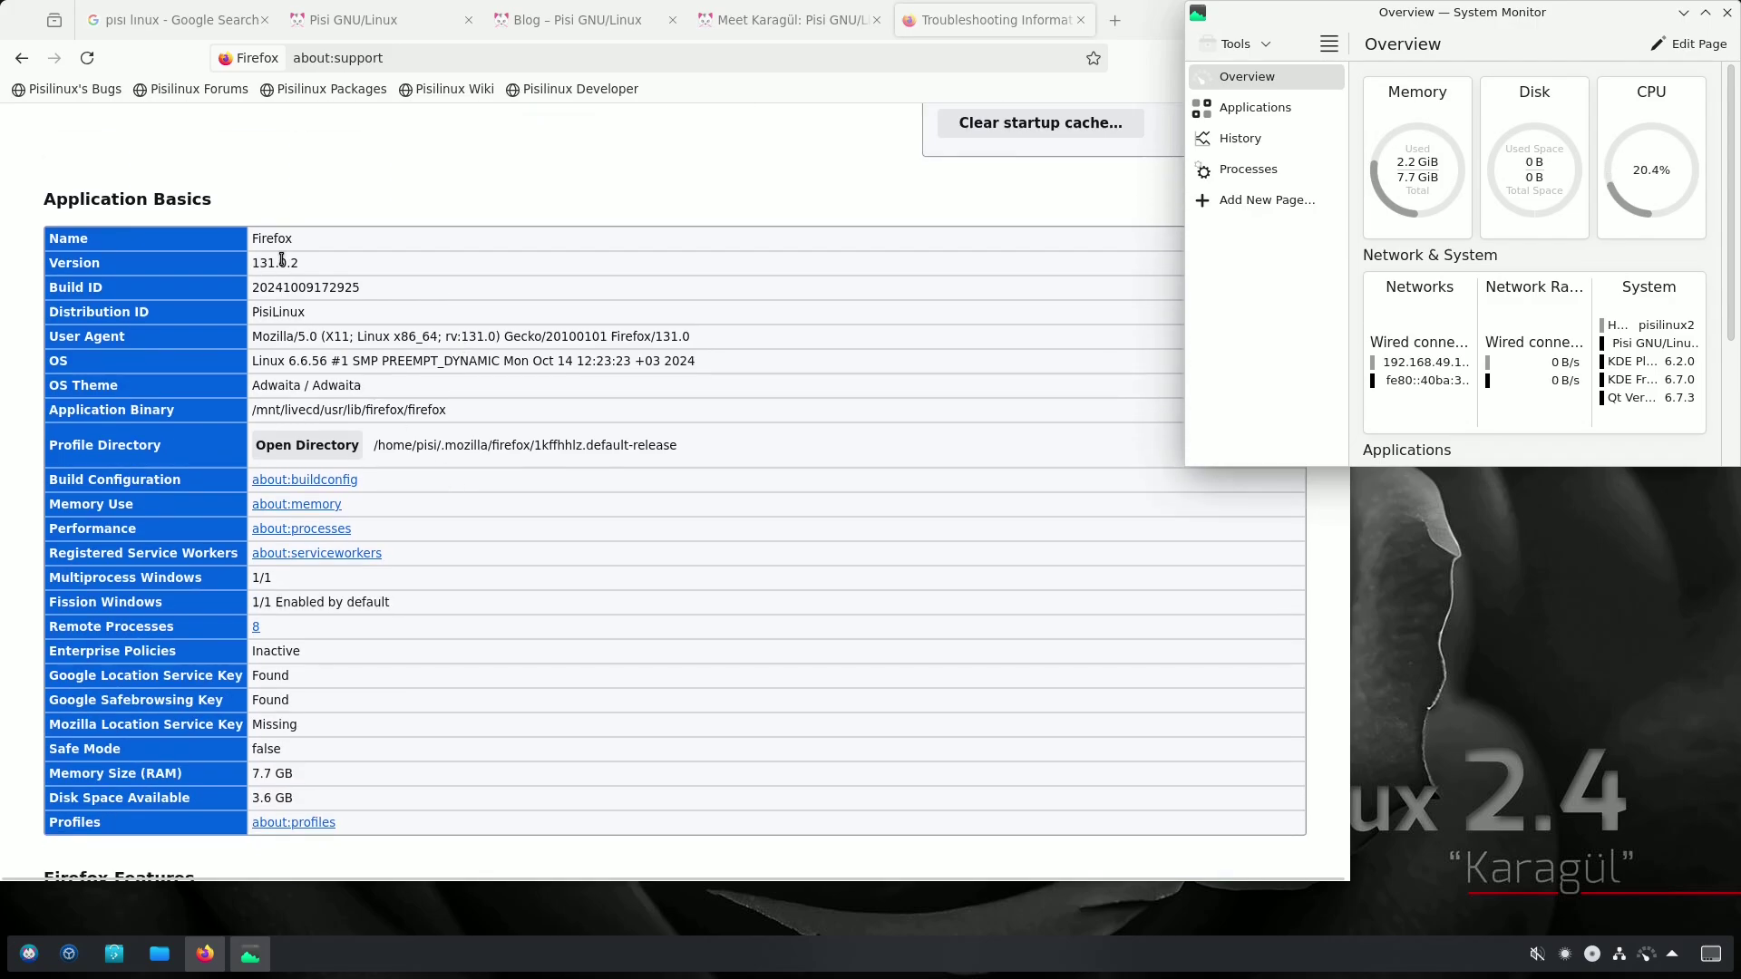
{"action": "scroll", "coordinate": [334, 280], "scroll_direction": "up", "scroll_amount": 3}
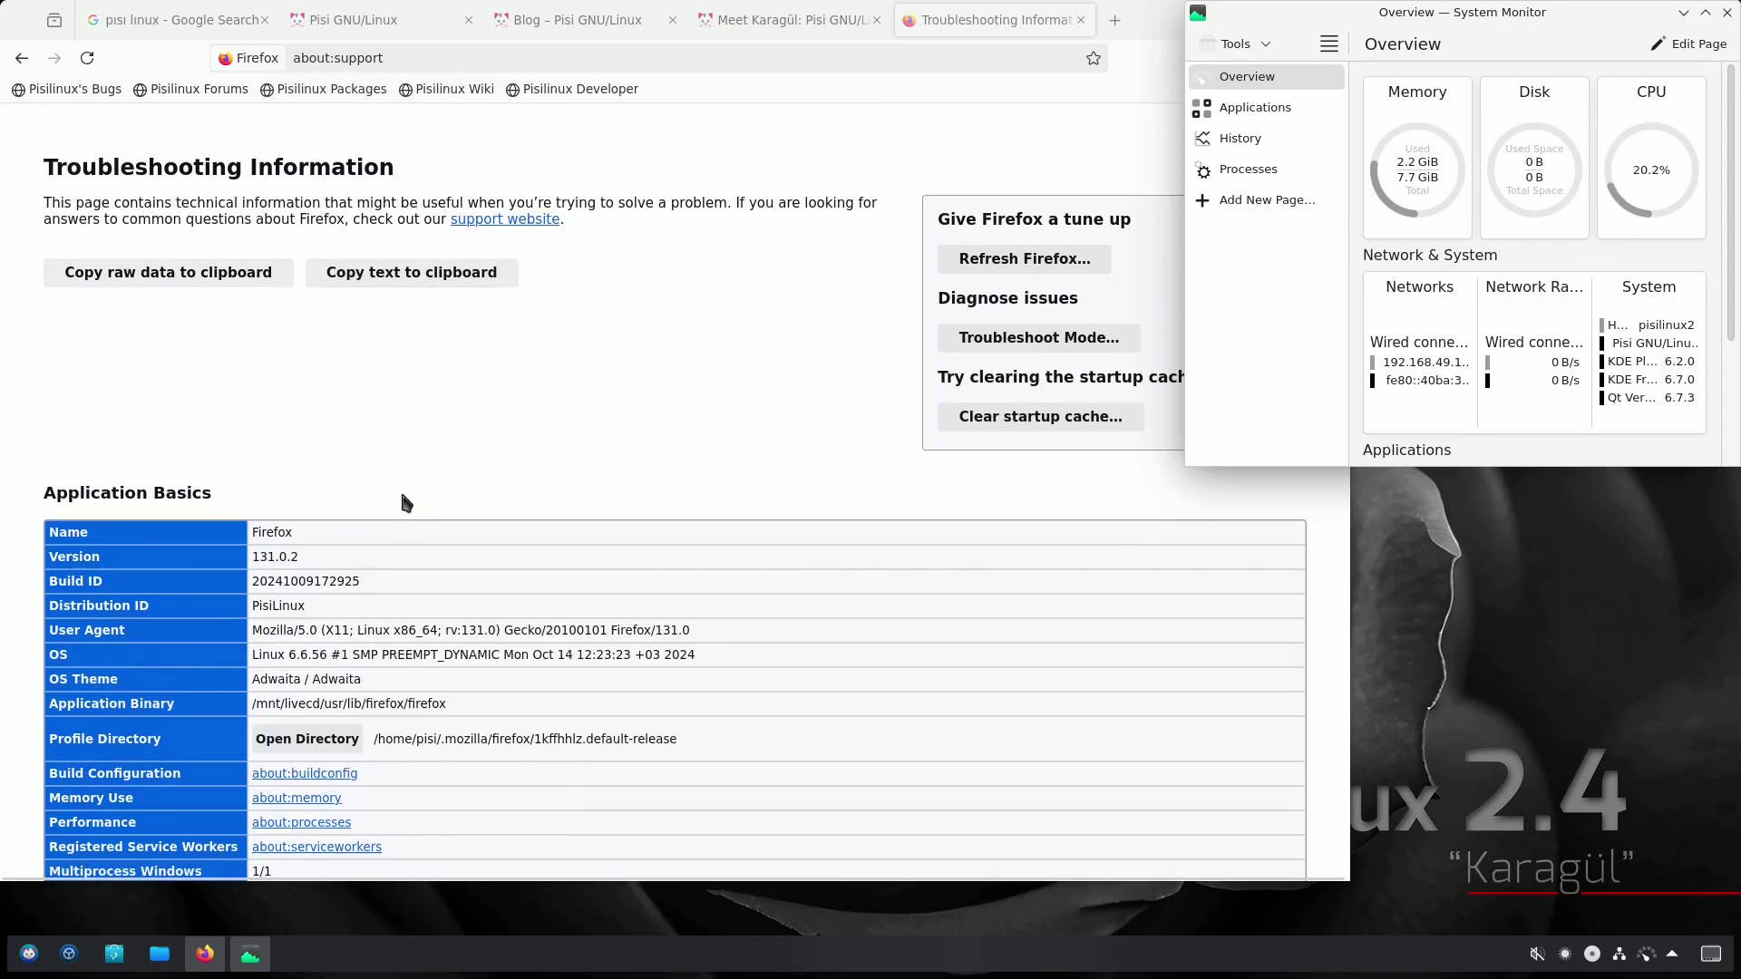
{"action": "scroll", "coordinate": [403, 495], "scroll_direction": "down", "scroll_amount": 2}
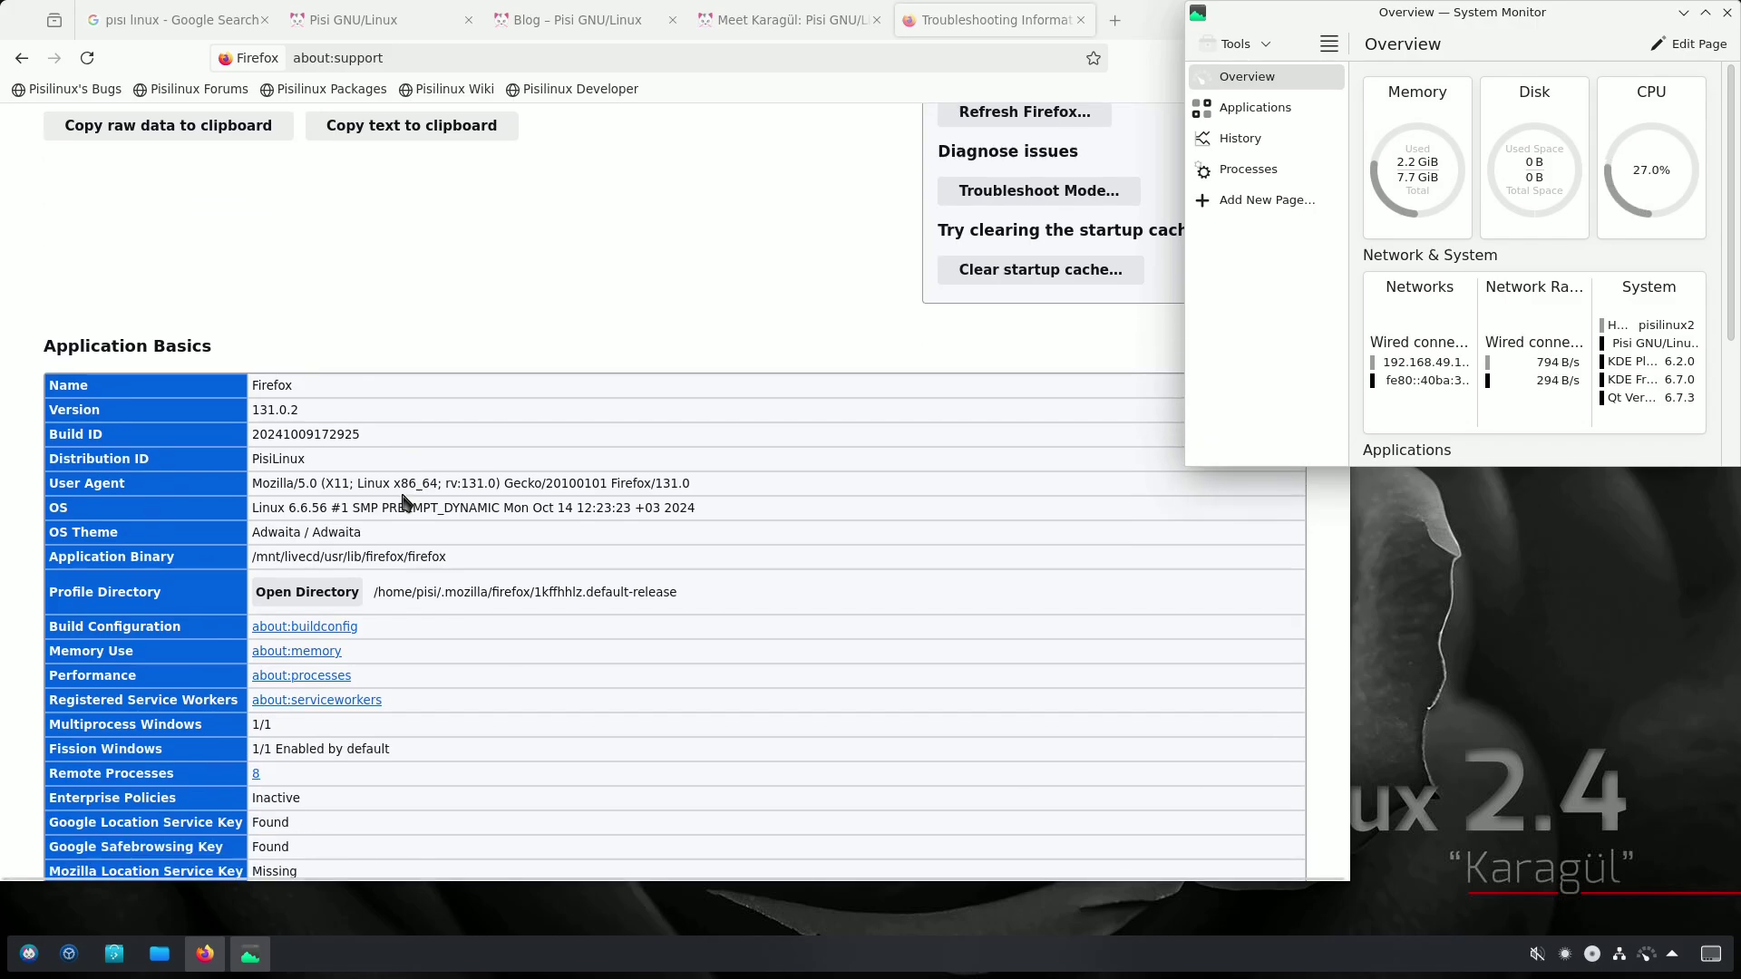
{"action": "left_click_drag", "start_coordinate": [306, 410], "coordinate": [255, 409]}
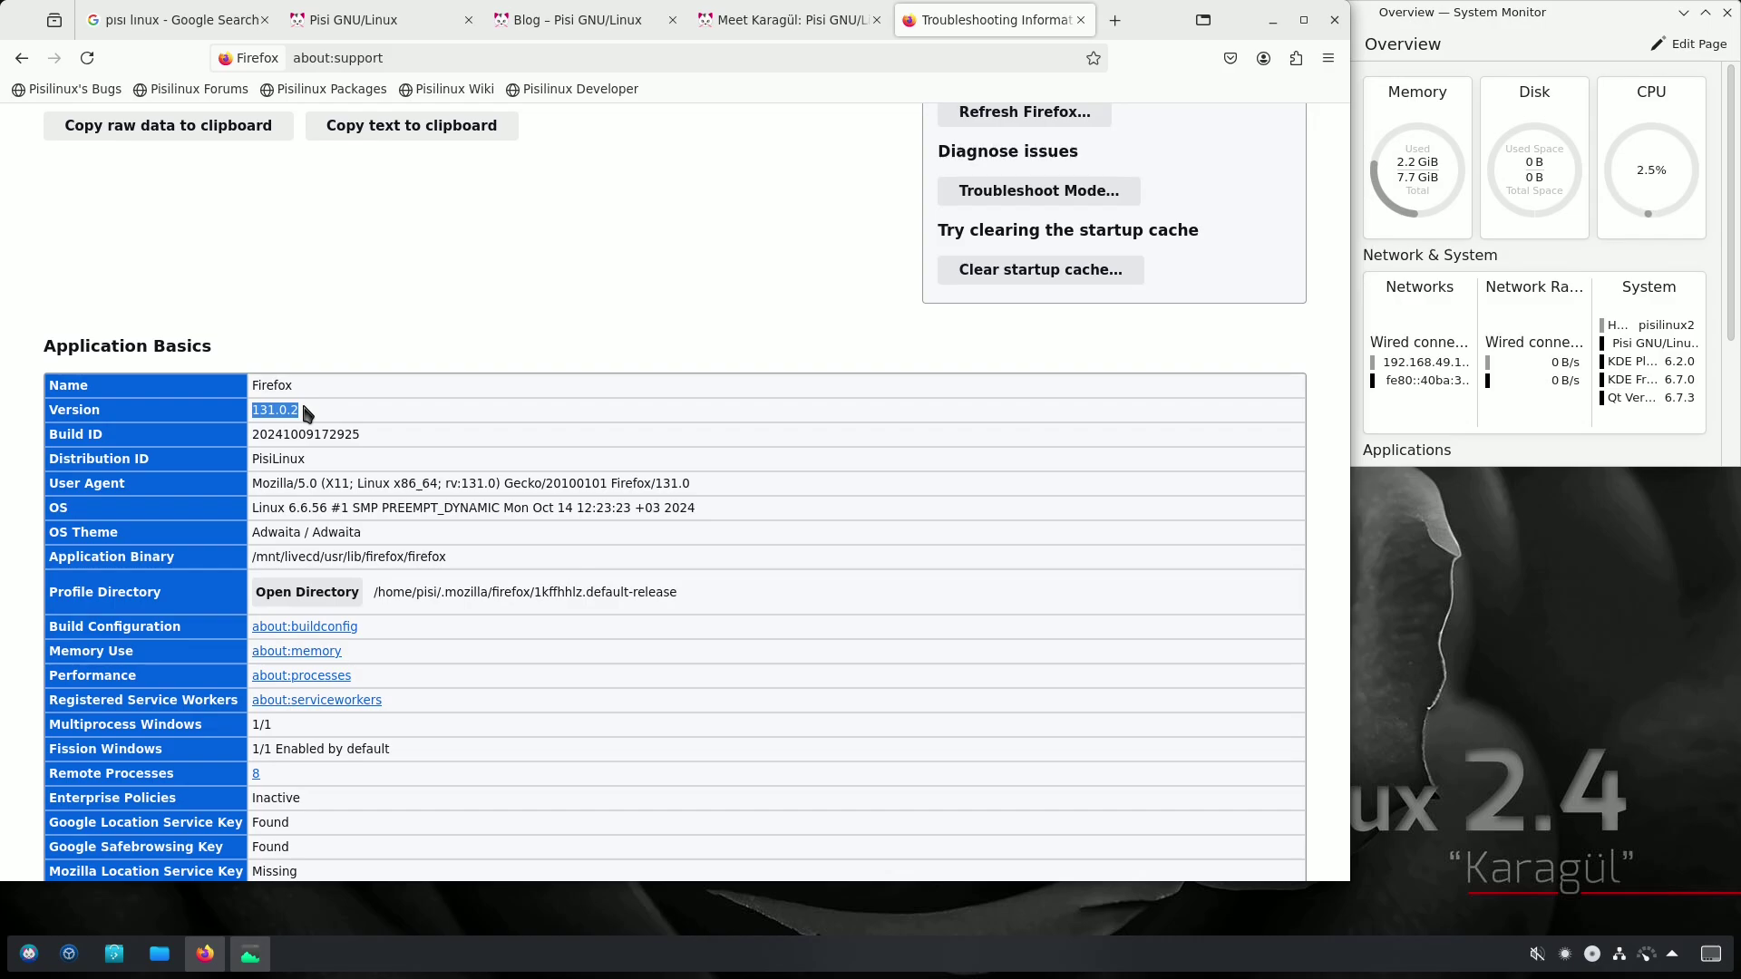
{"action": "left_click_drag", "start_coordinate": [317, 460], "coordinate": [253, 459]}
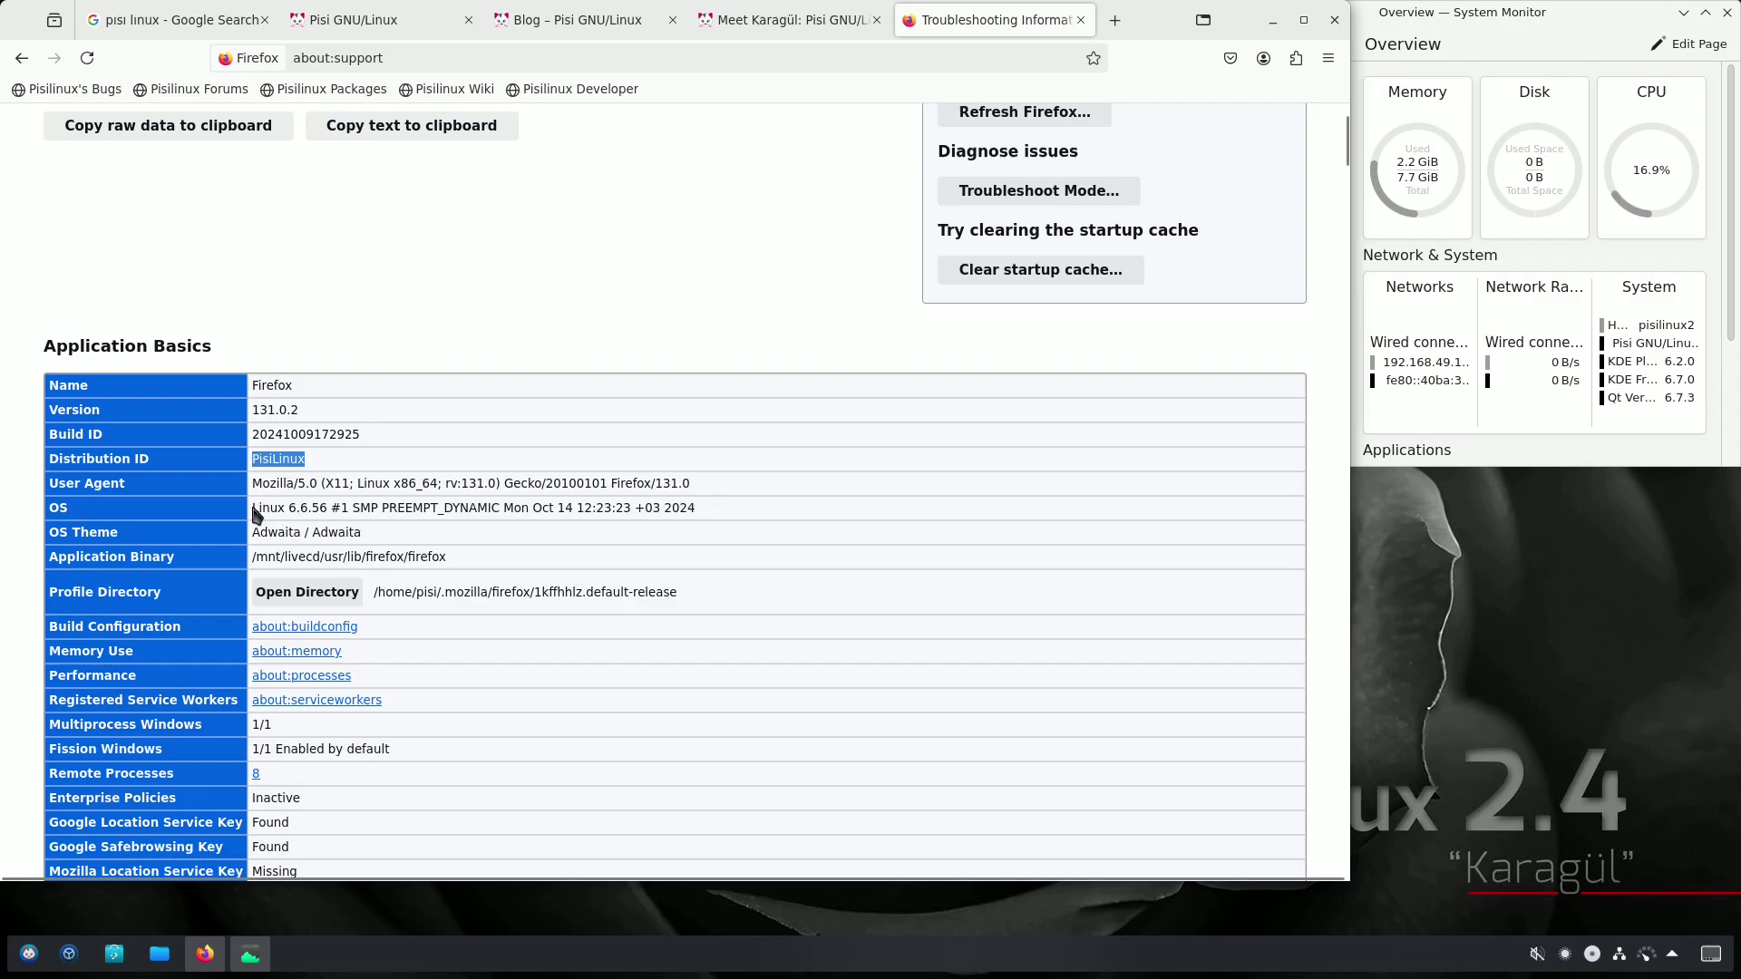
{"action": "left_click_drag", "start_coordinate": [252, 508], "coordinate": [319, 508]}
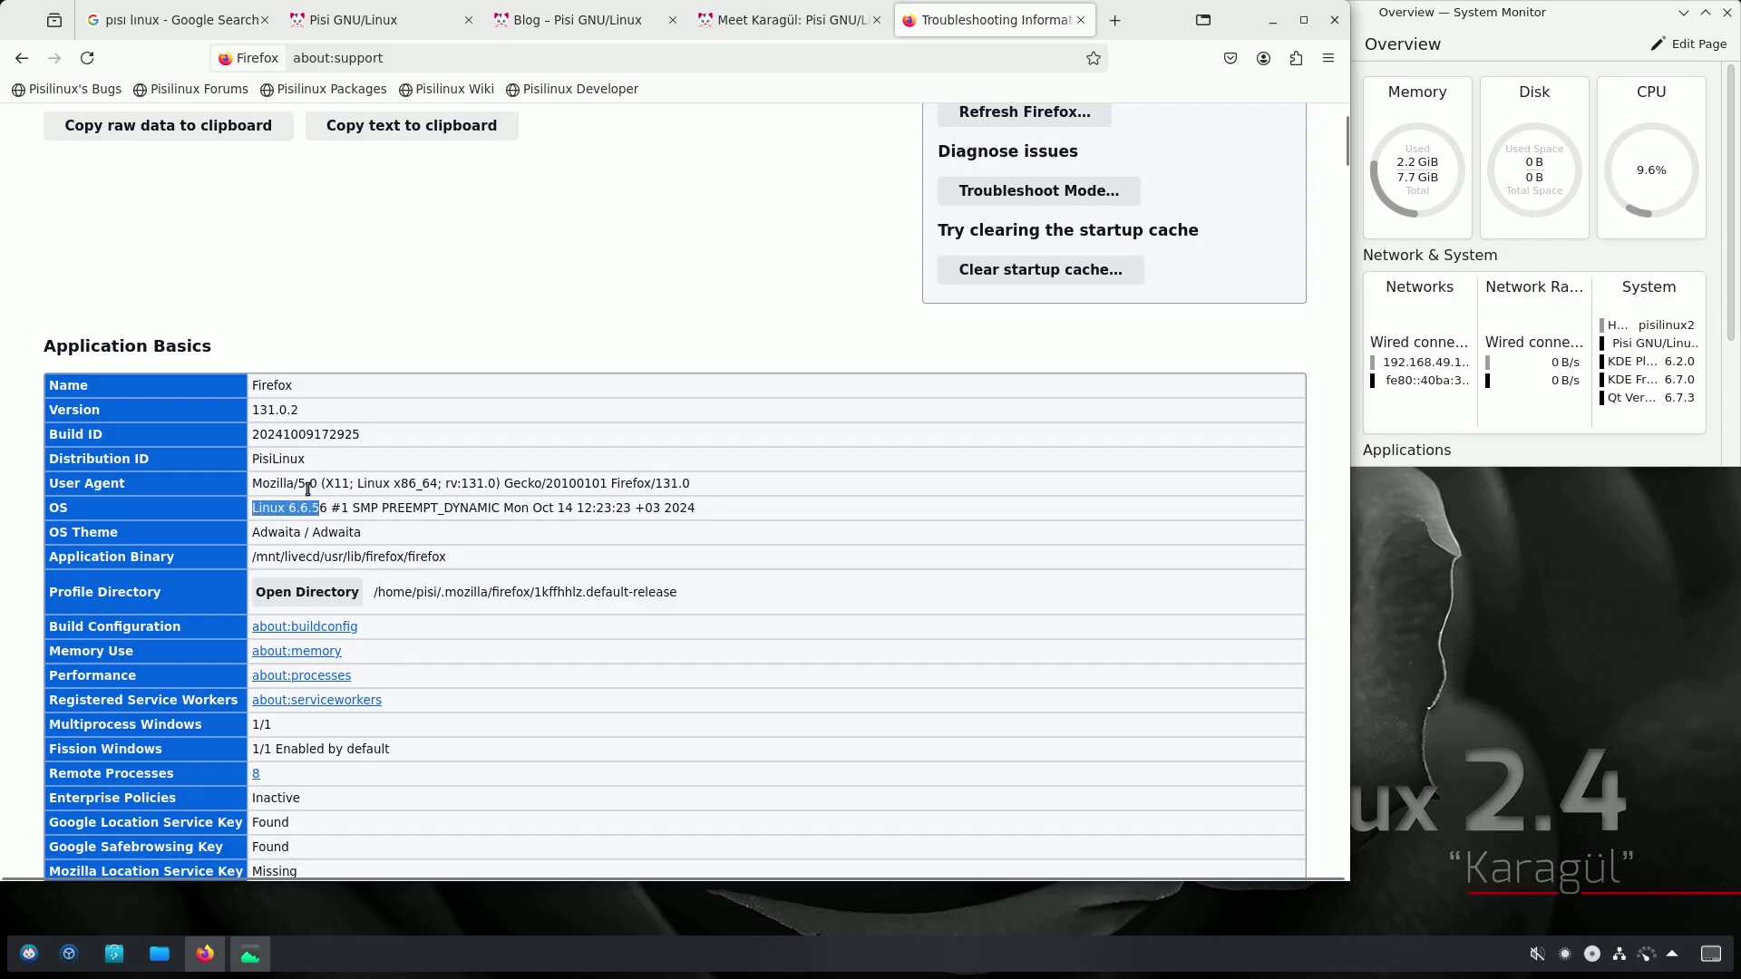
{"action": "left_click", "coordinate": [306, 532]}
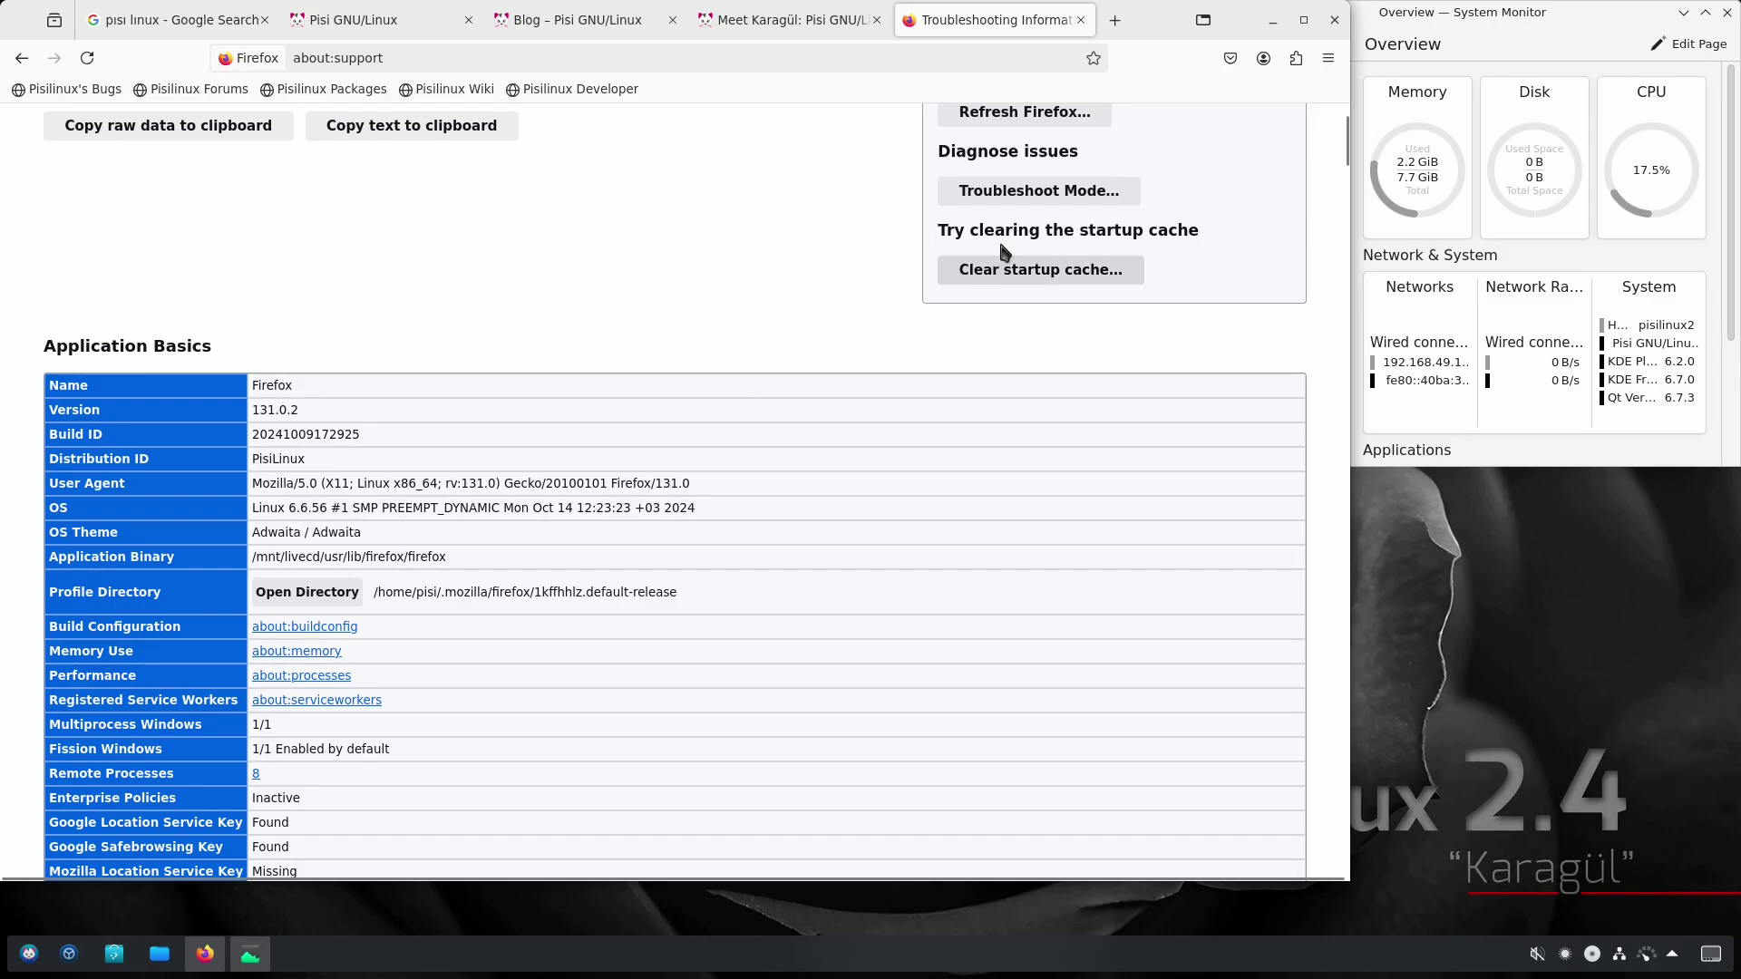
Search Google for "linux kernel" in a new Firefox tab and accept all of Google's cookies
{"action": "left_click", "coordinate": [1115, 20]}
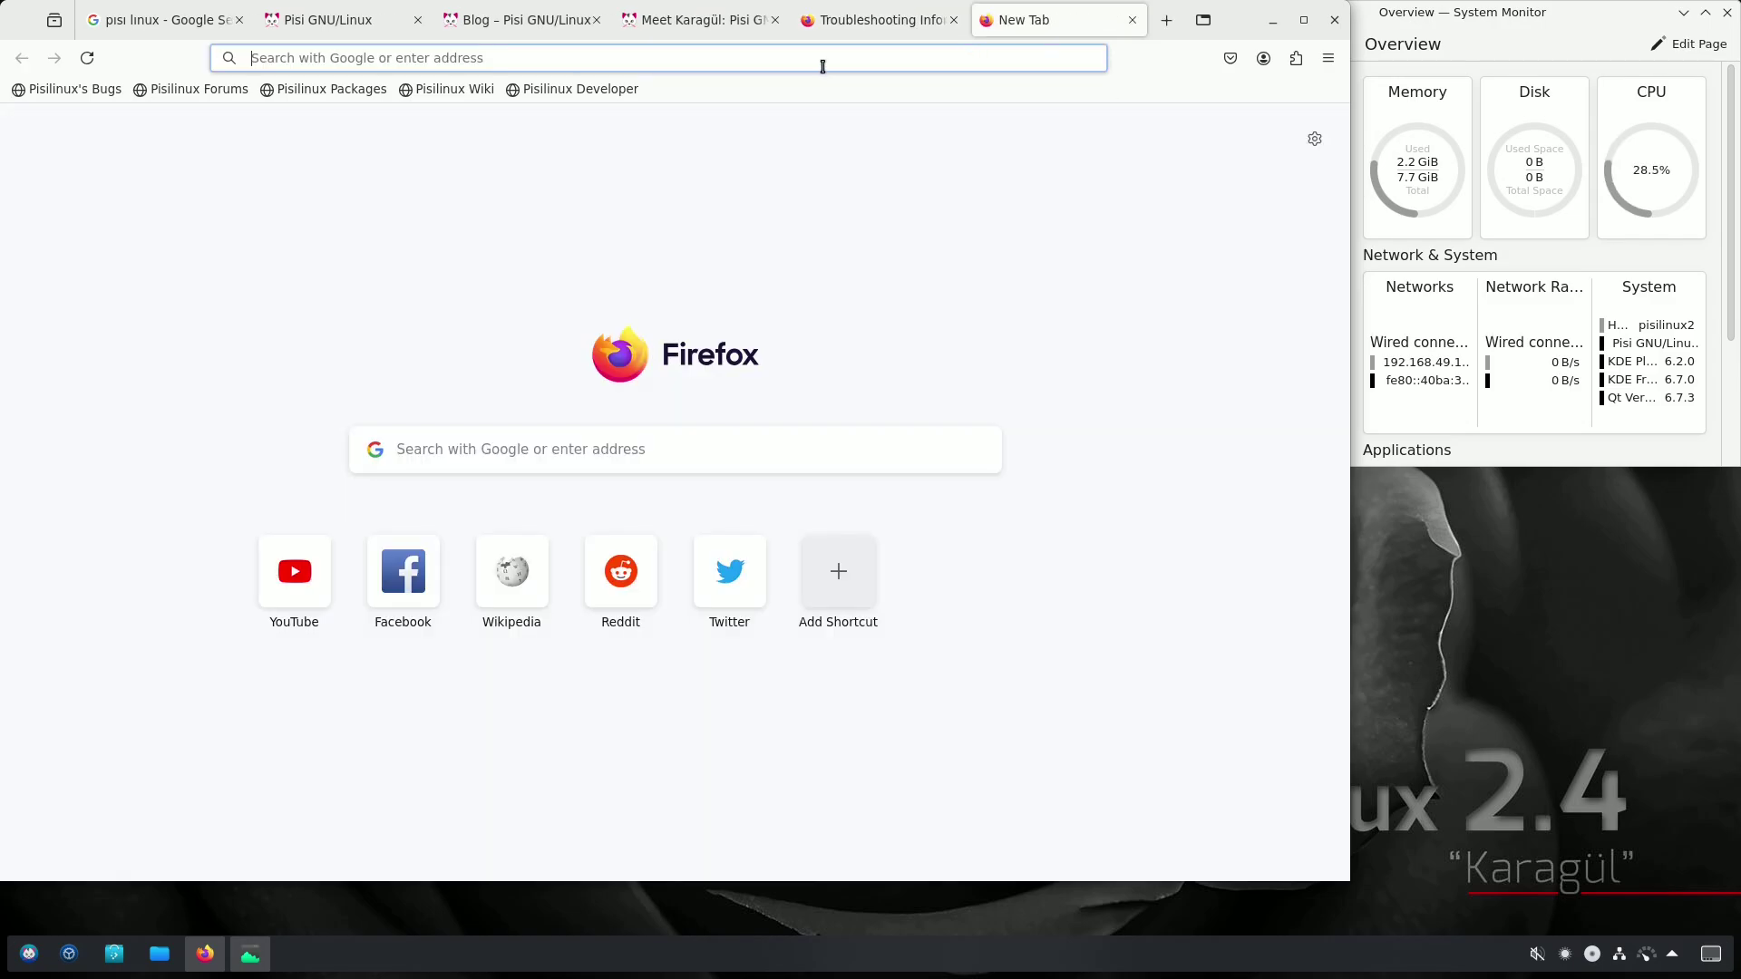
{"action": "left_click", "coordinate": [822, 66]}
{"action": "type", "text": "l"}
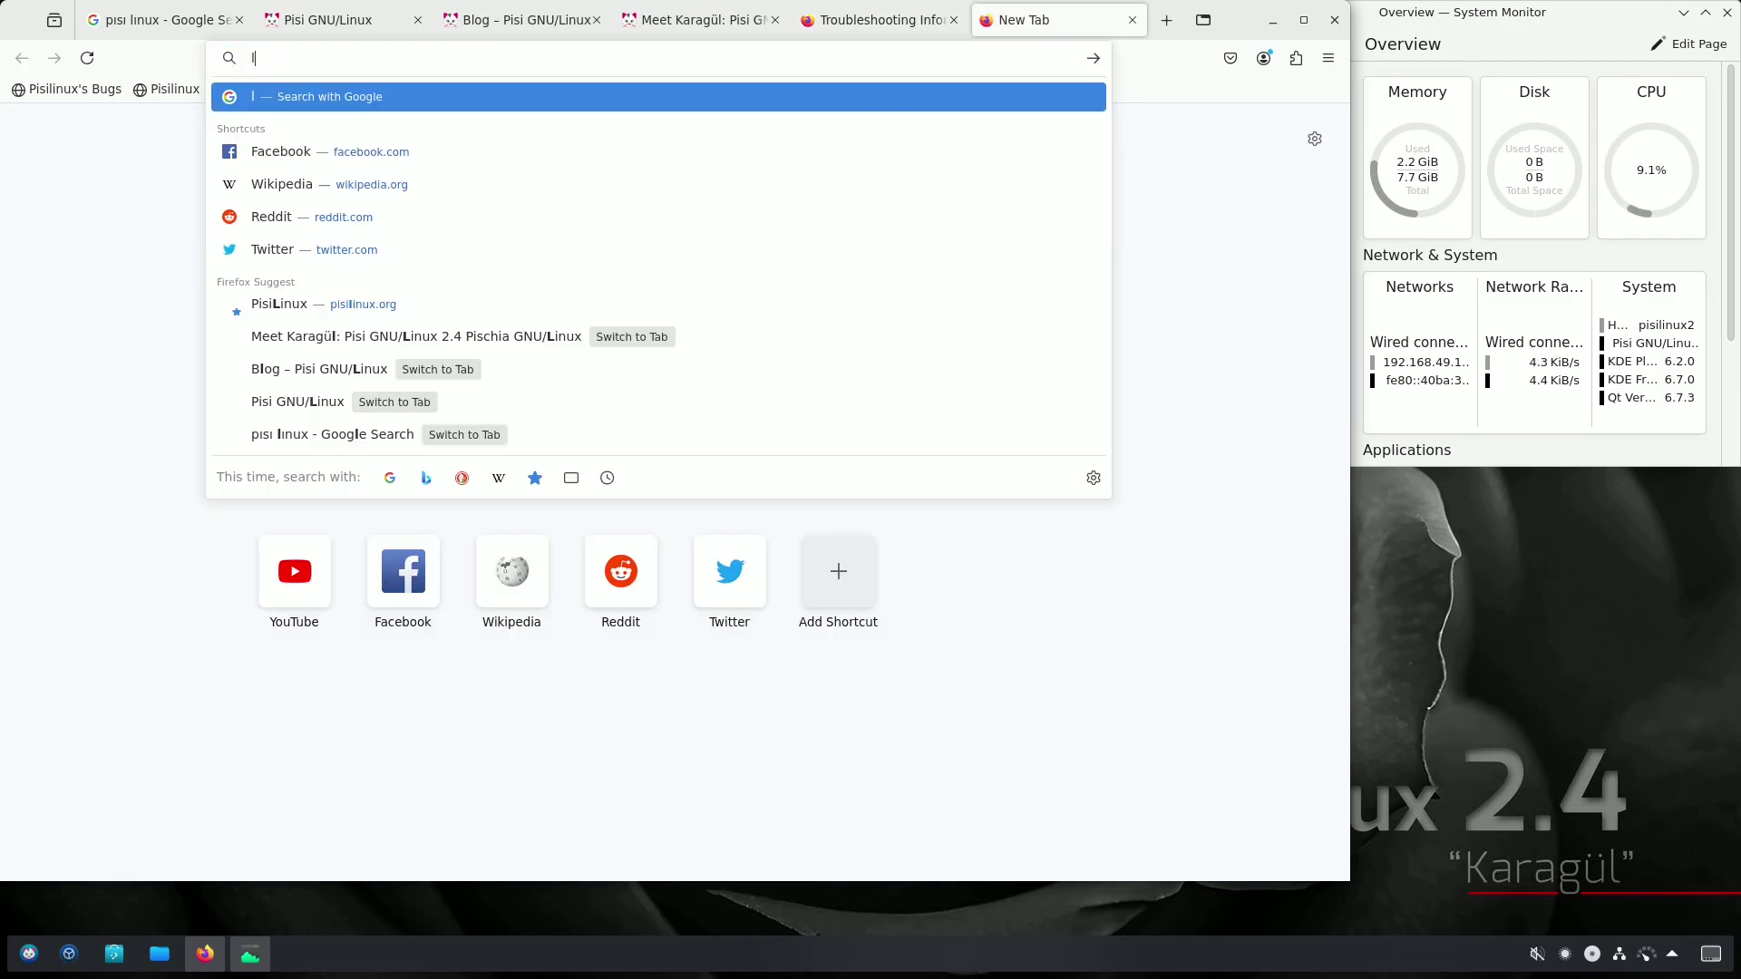
{"action": "type", "text": "ınux "}
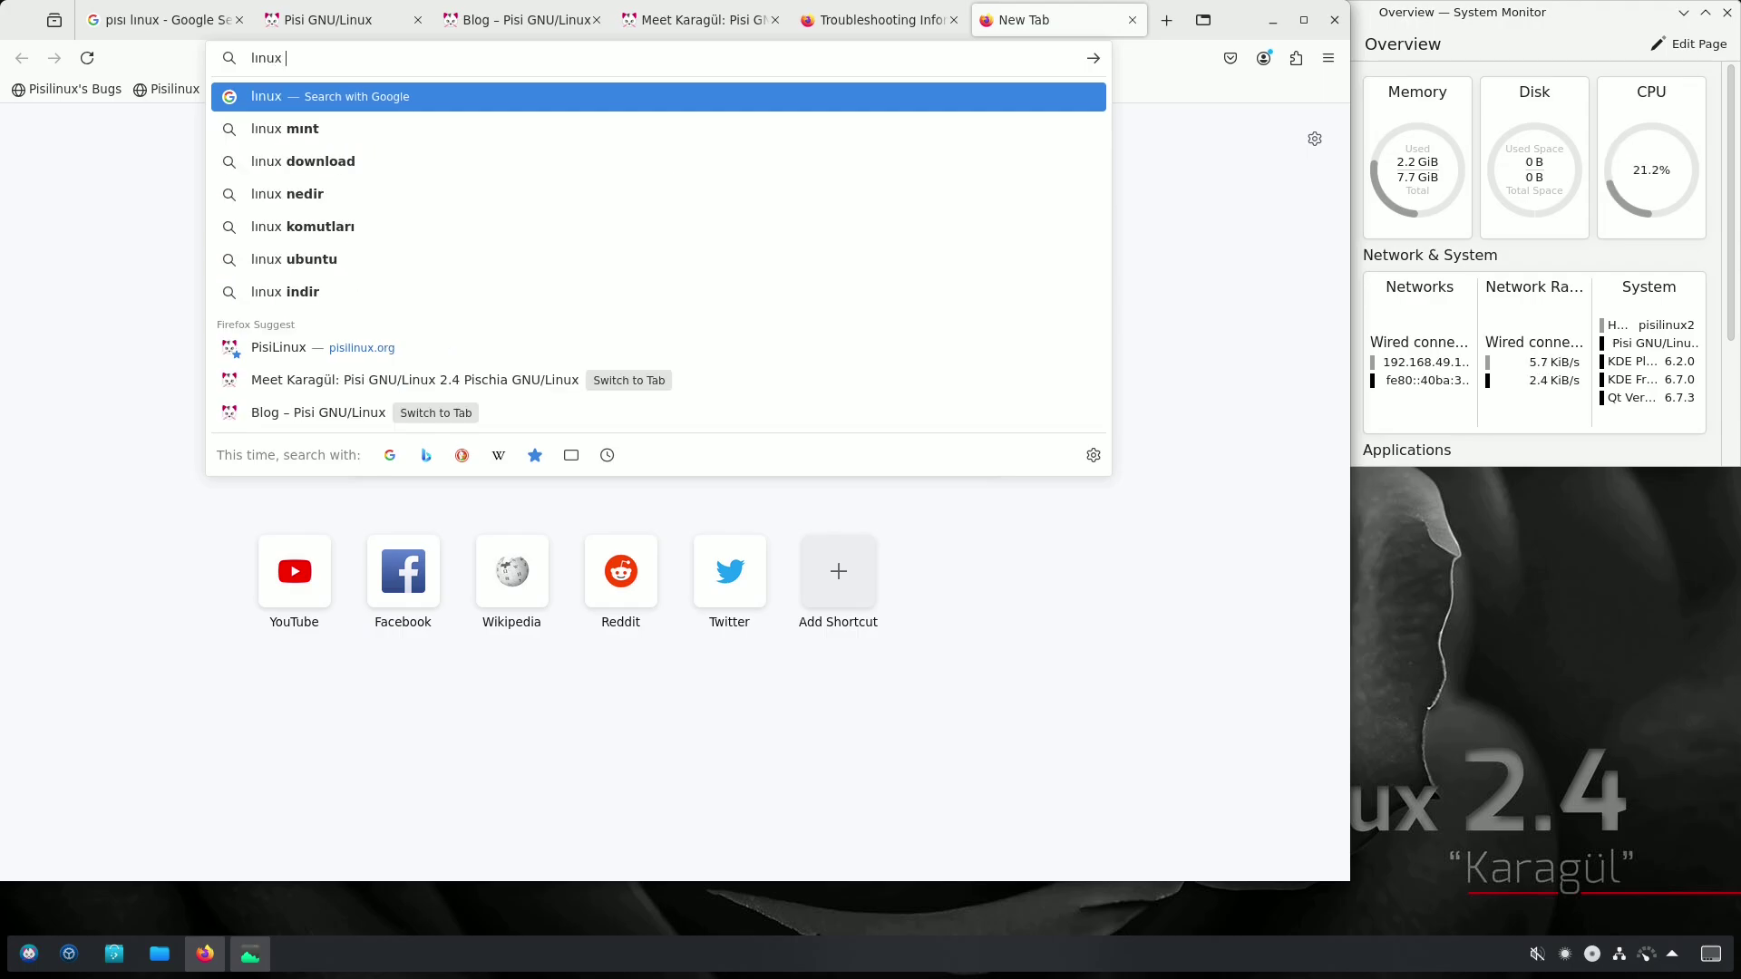
{"action": "type", "text": "kernel"}
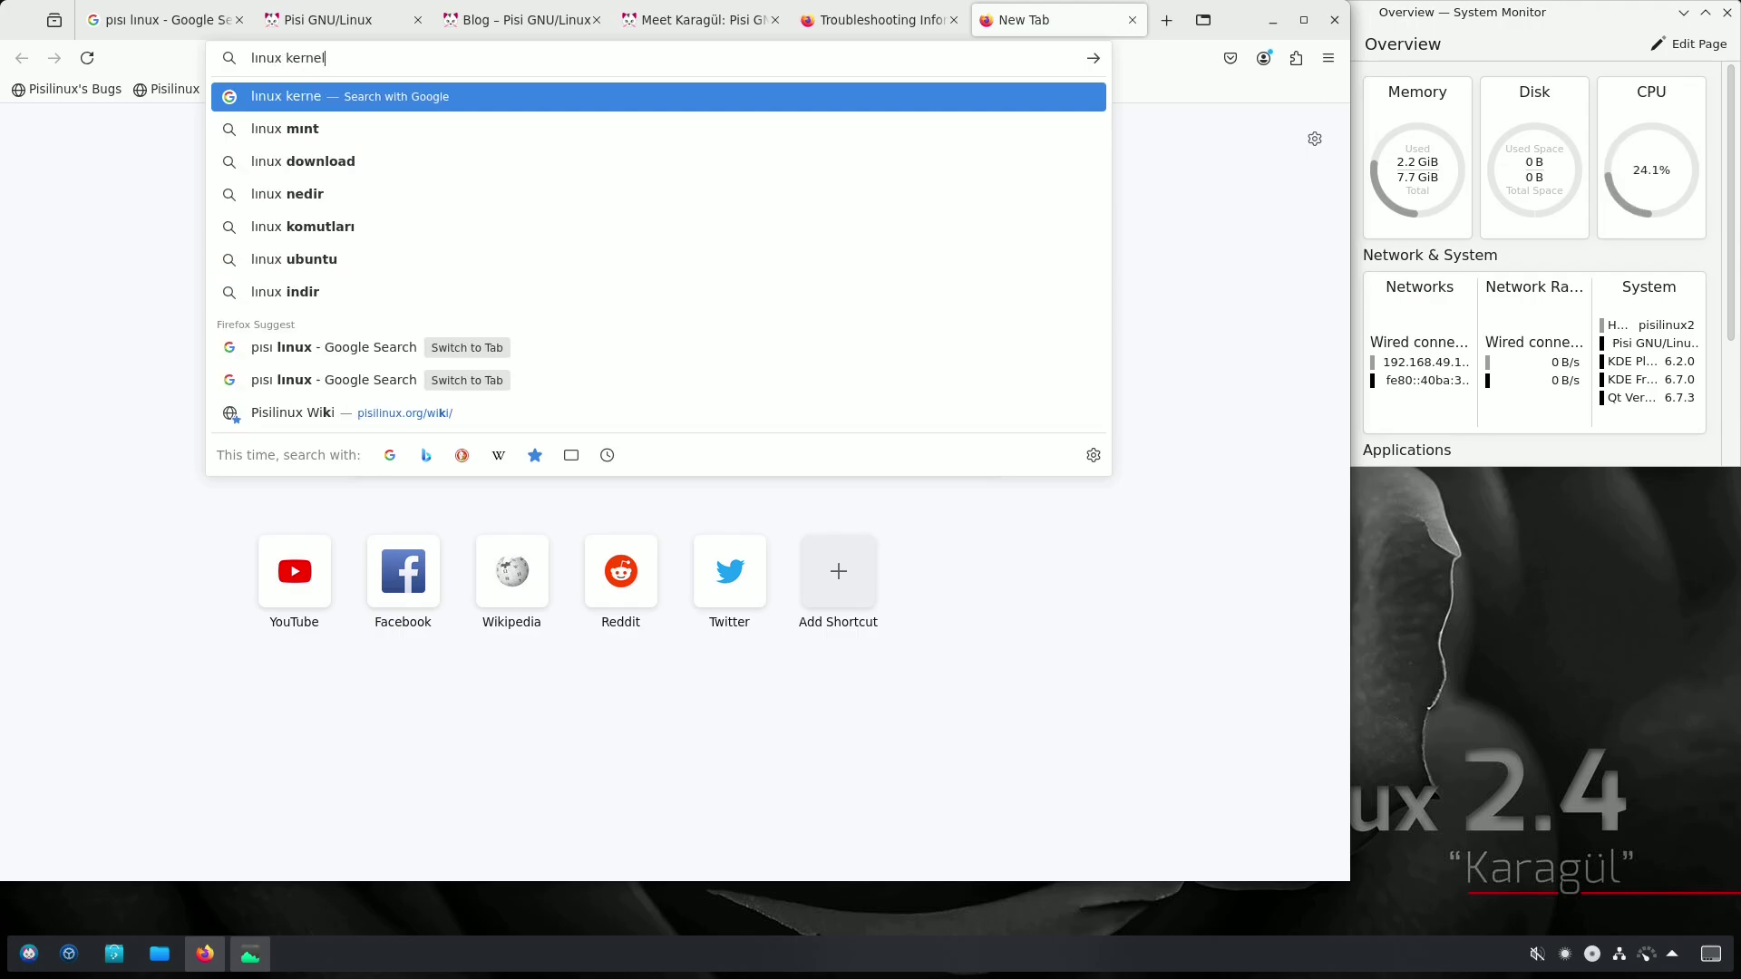
{"action": "key", "text": "Return"}
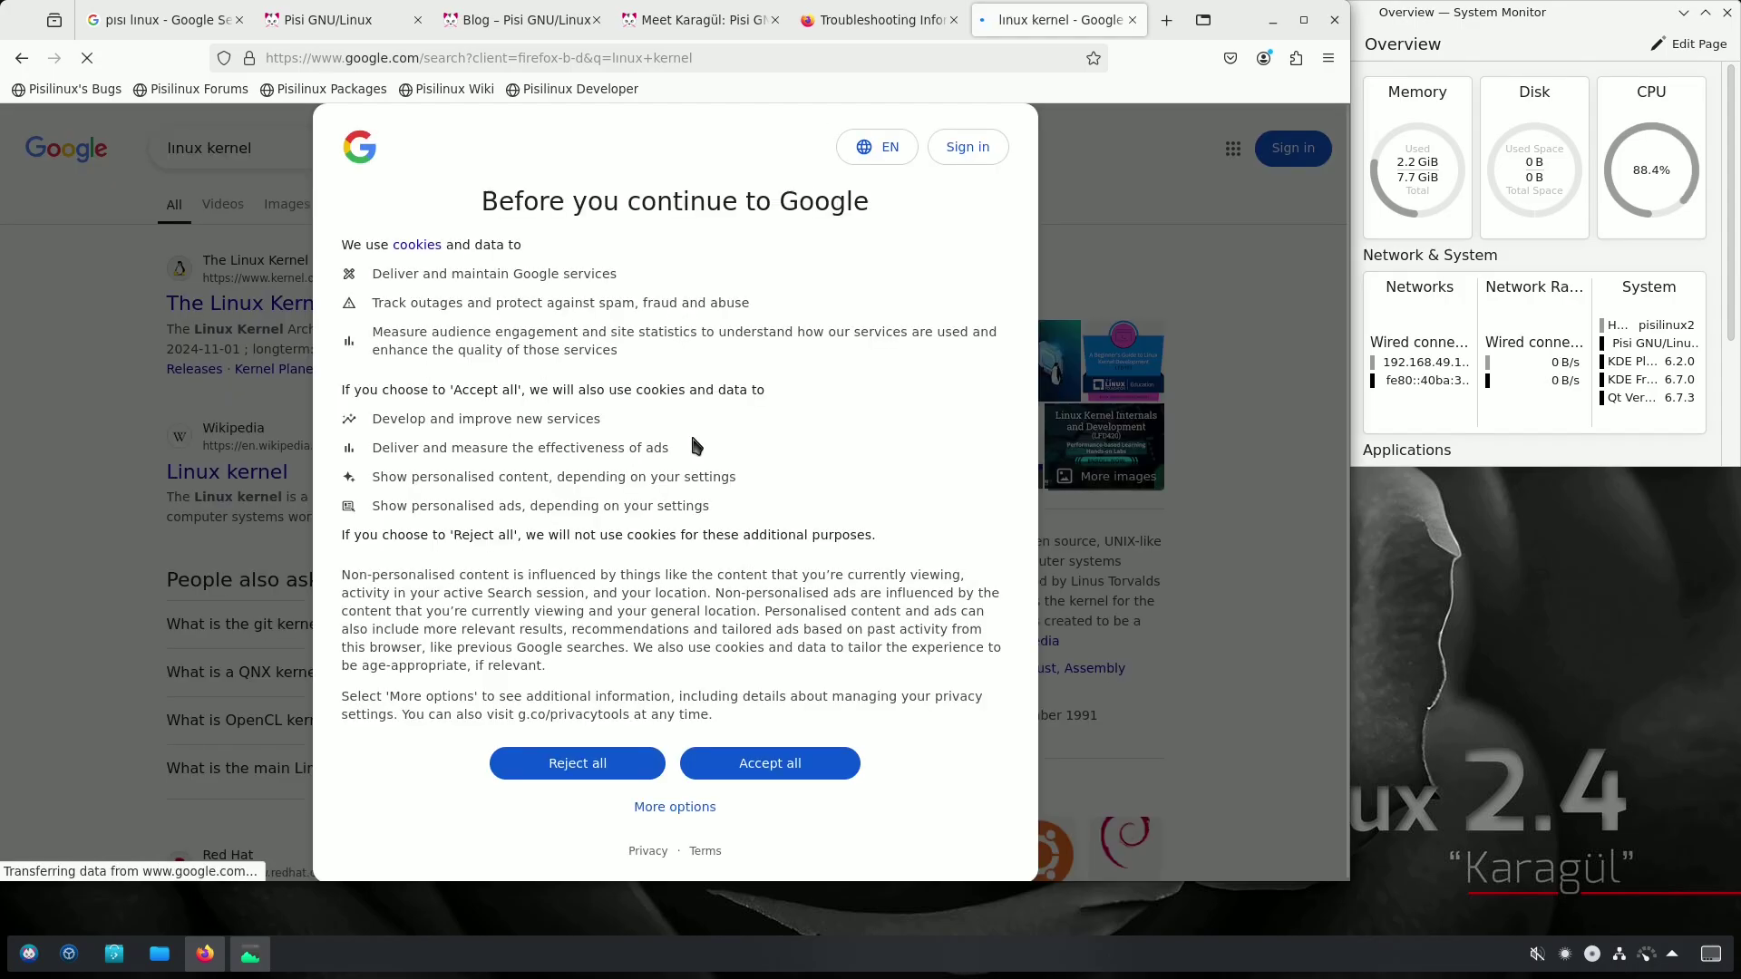
{"action": "left_click", "coordinate": [758, 772]}
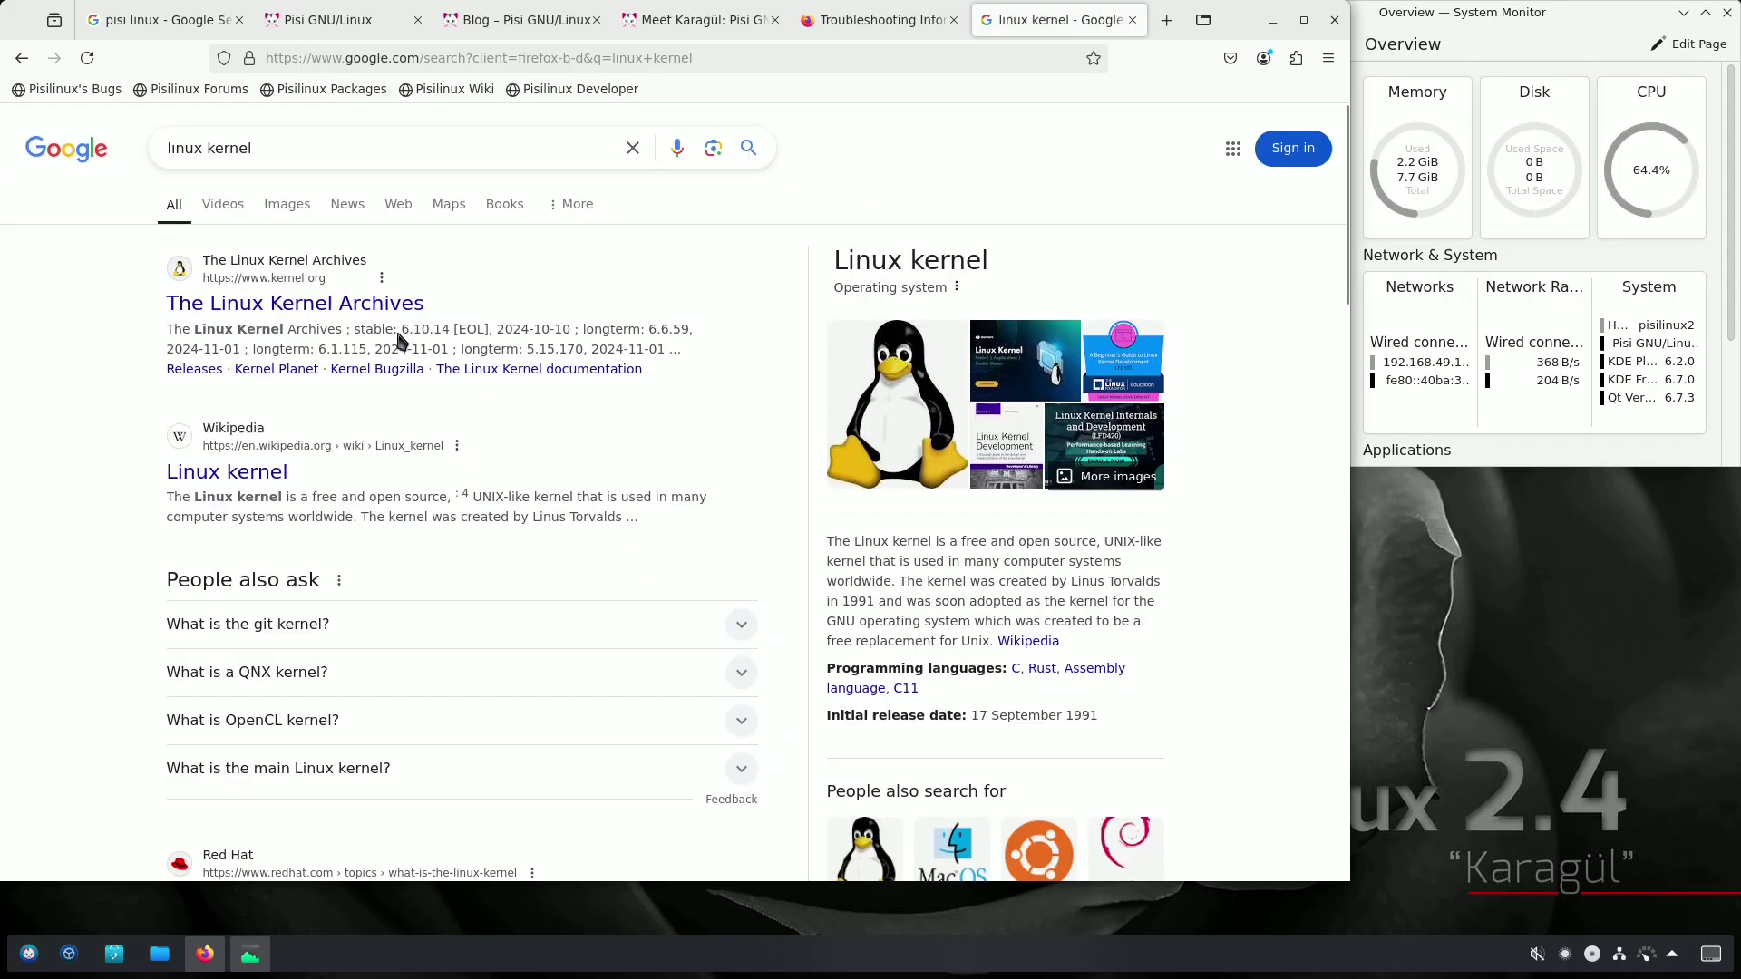
Open The Linux Kernel Archives site and compare its 6.6.59 longterm entry with the kernel version on Firefox's Troubleshooting Information page
{"action": "left_click", "coordinate": [365, 304]}
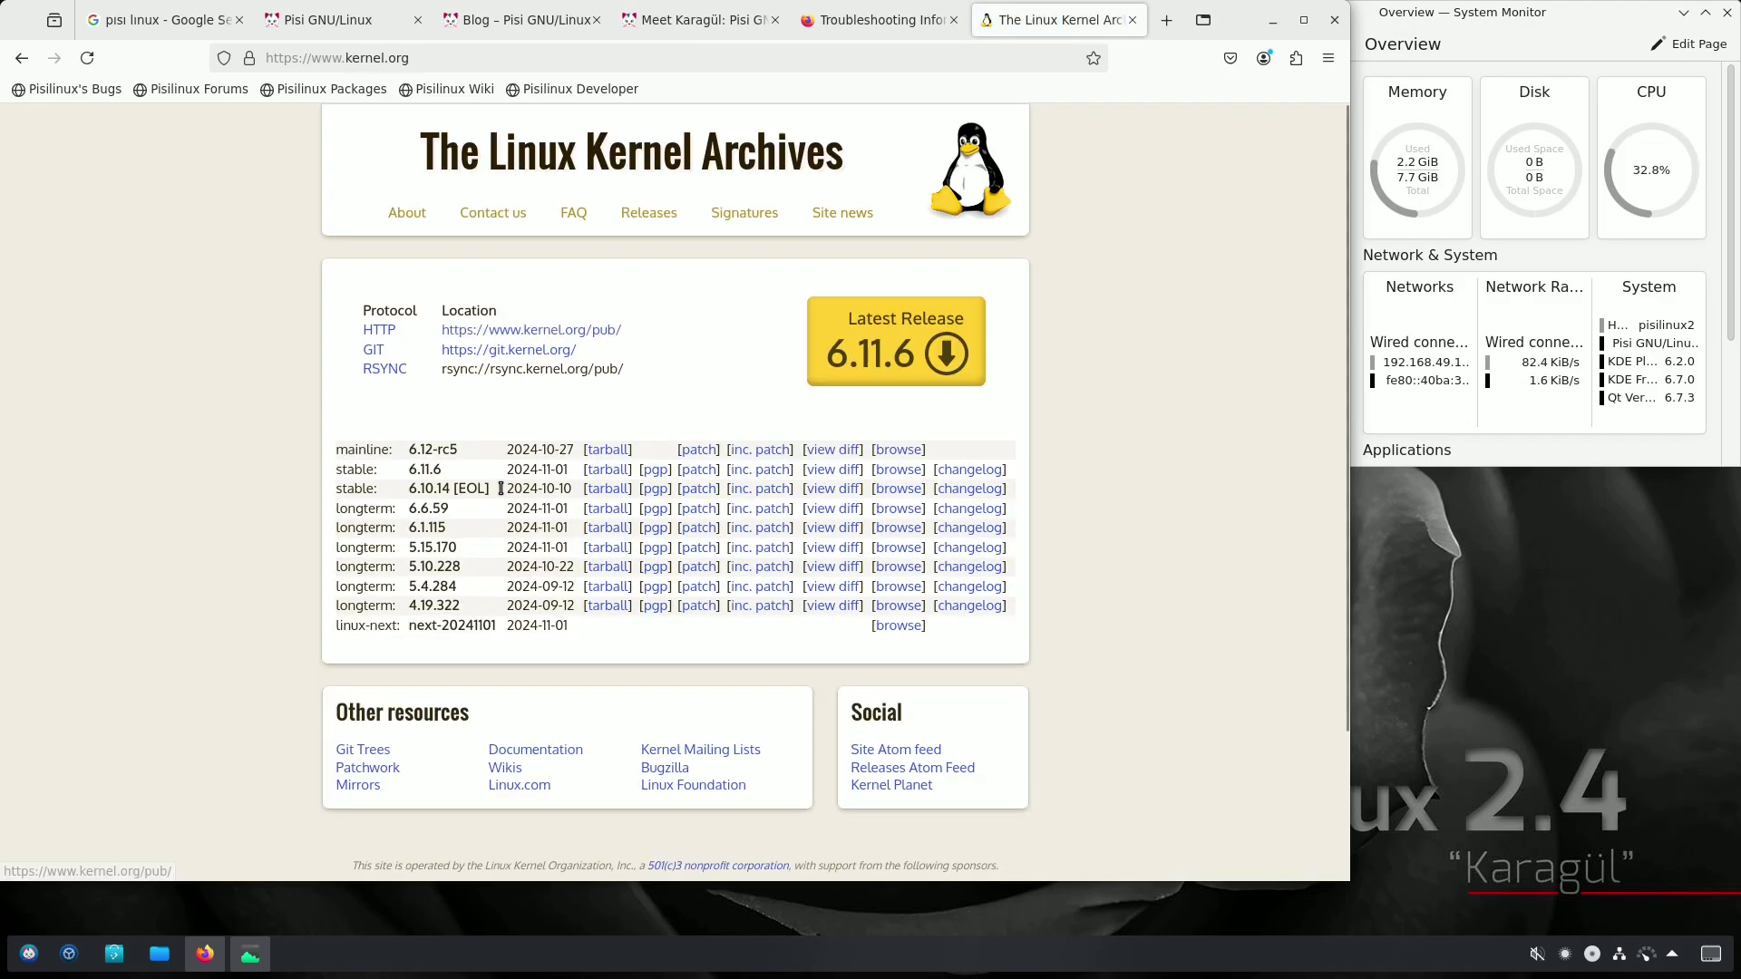
{"action": "left_click_drag", "start_coordinate": [454, 507], "coordinate": [334, 510]}
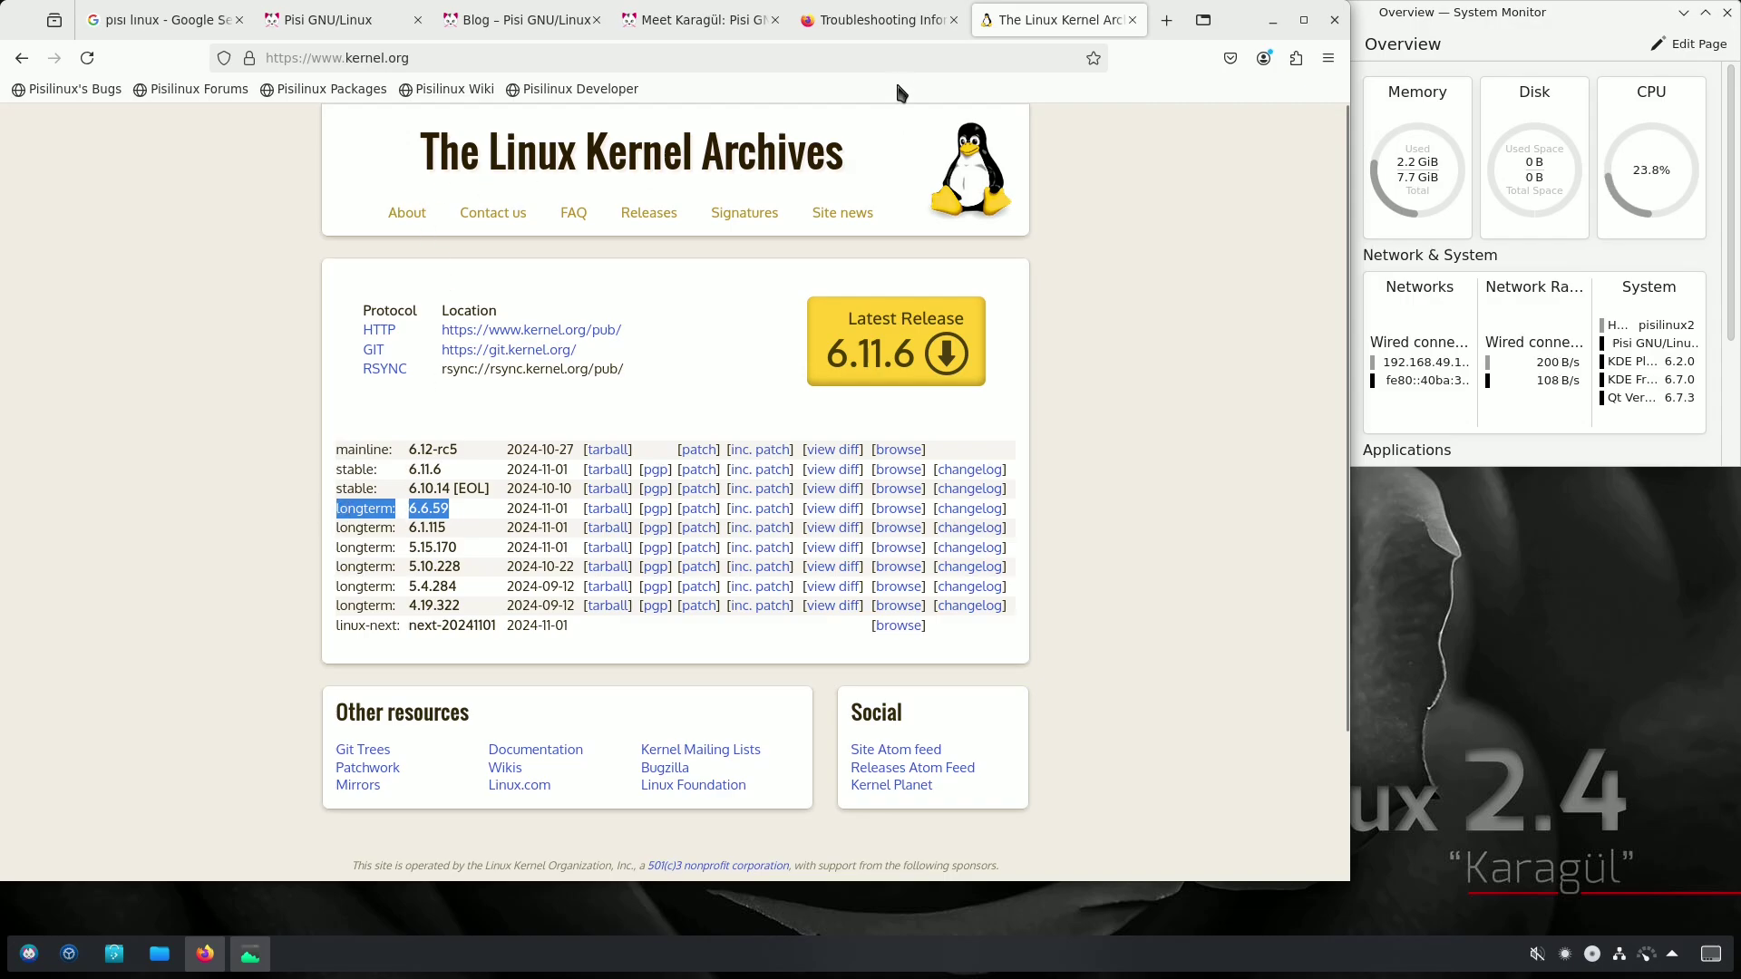
{"action": "left_click", "coordinate": [878, 20]}
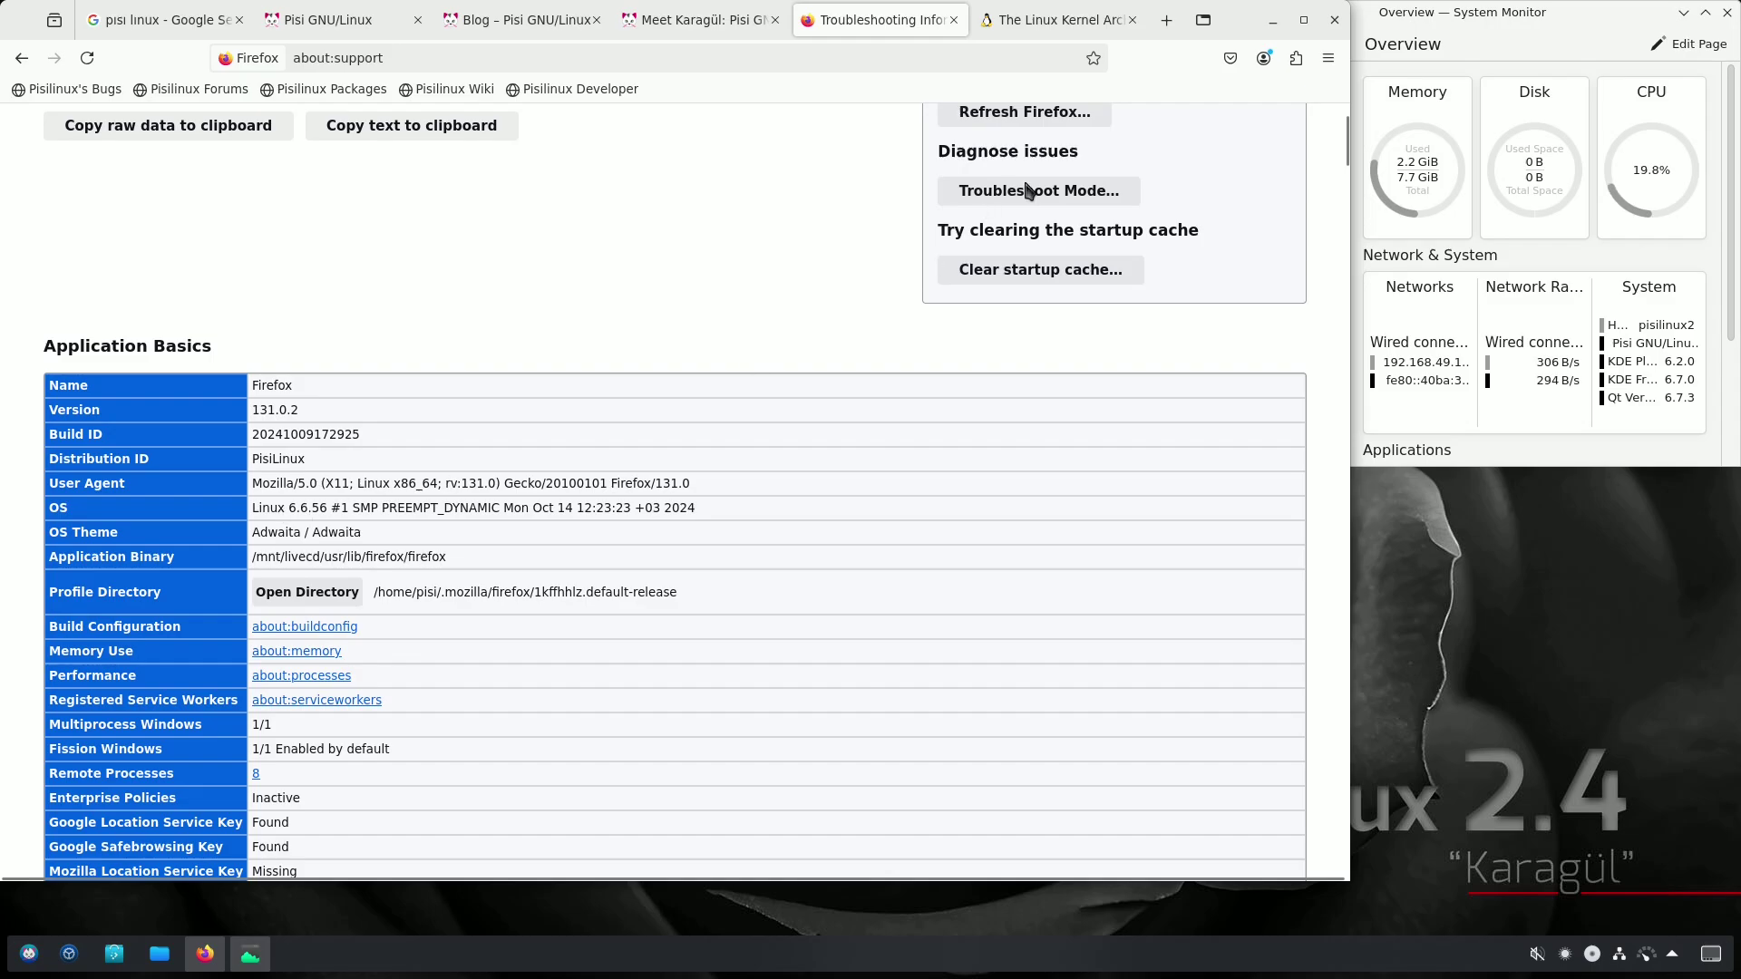
{"action": "left_click", "coordinate": [1050, 24]}
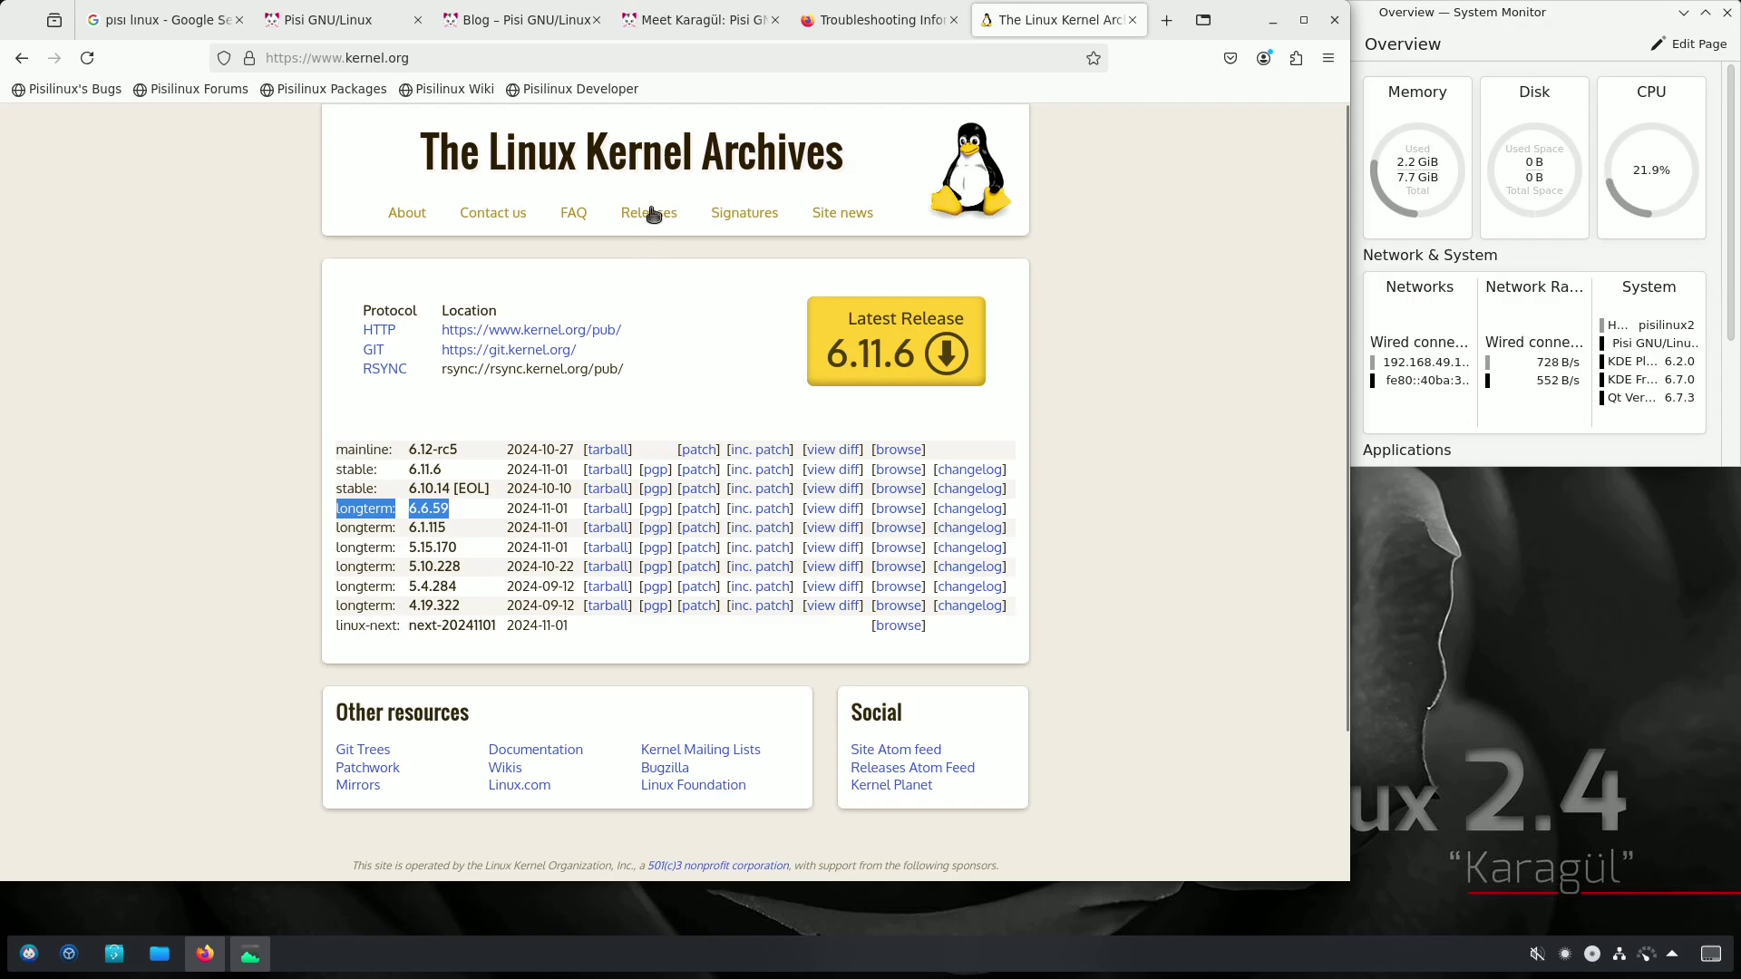
Open the Linux Kernel Archives' Releases page and read its release categories, highlighting text under Longterm, Prepatch and Stable
{"action": "left_click", "coordinate": [649, 214]}
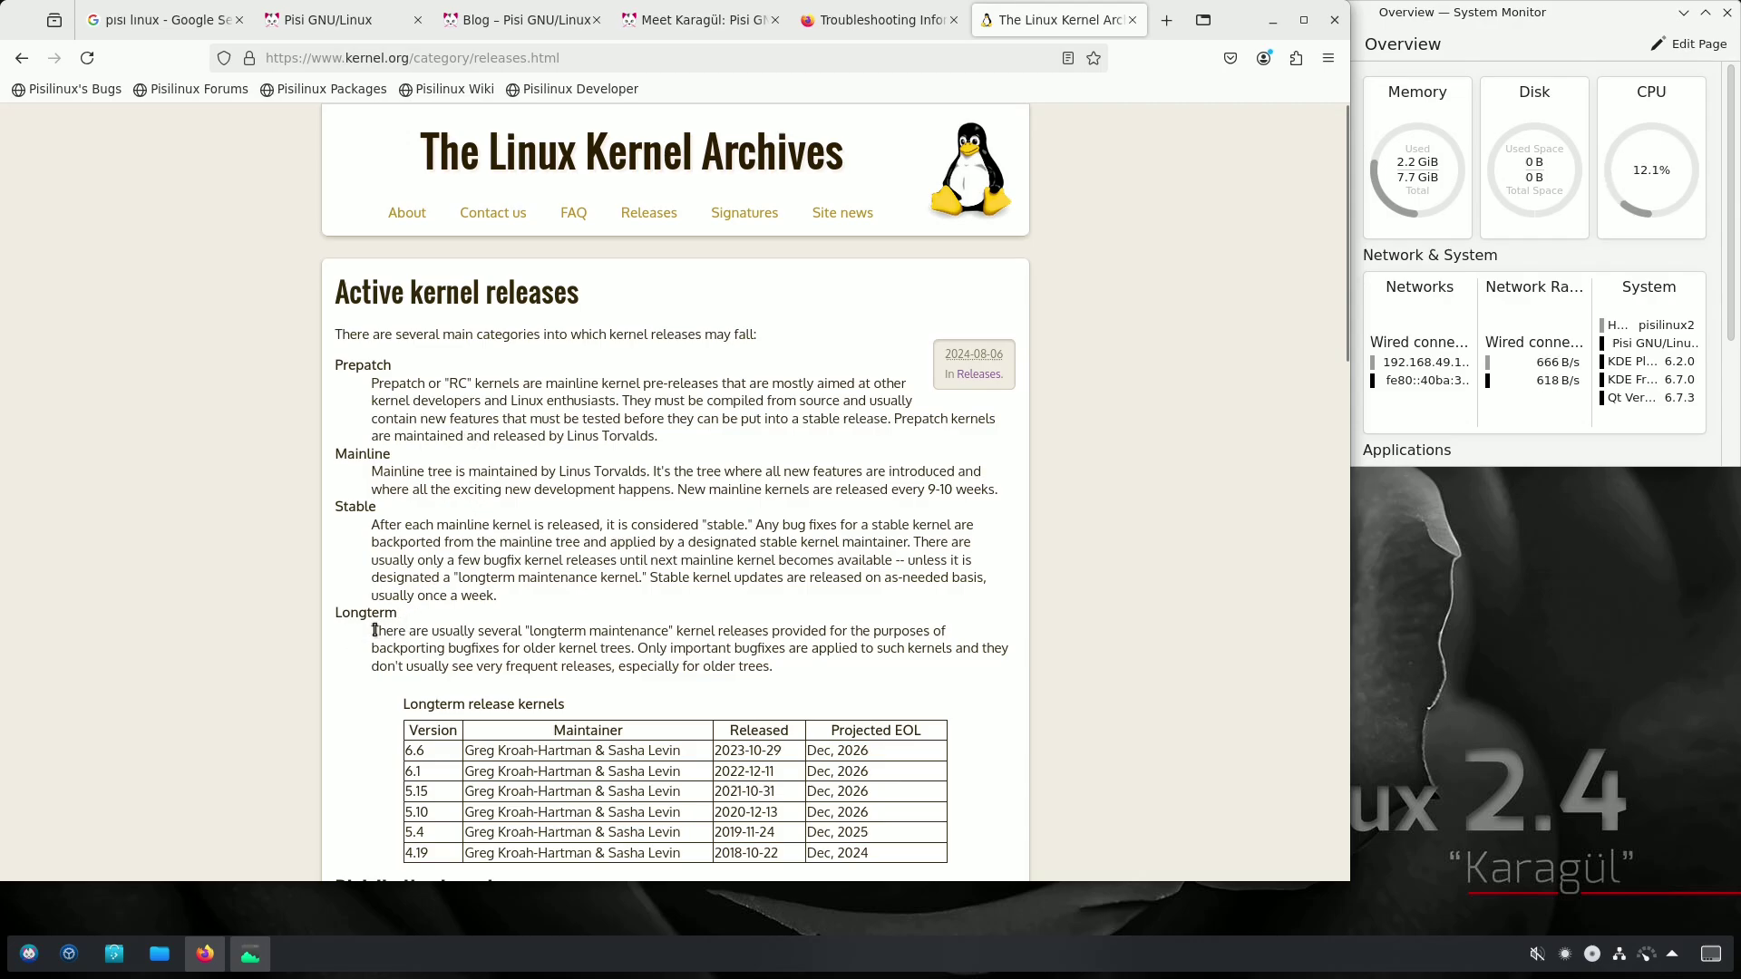
{"action": "left_click_drag", "start_coordinate": [372, 632], "coordinate": [758, 673]}
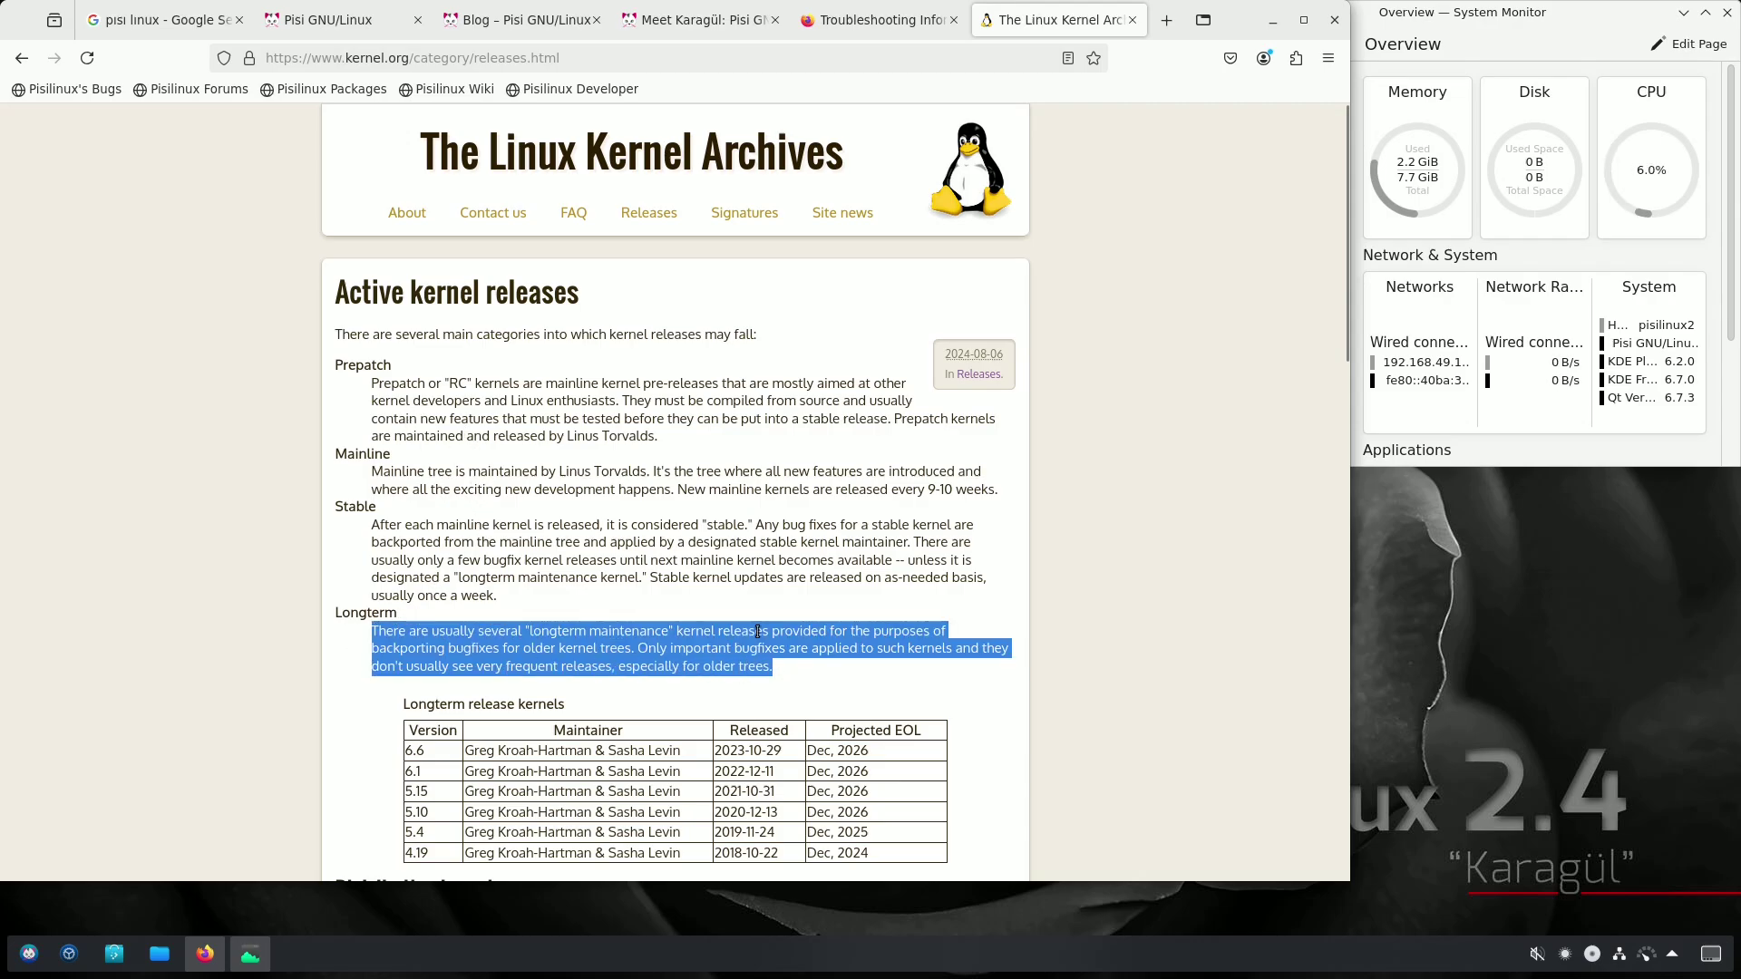
{"action": "left_click_drag", "start_coordinate": [437, 385], "coordinate": [500, 400]}
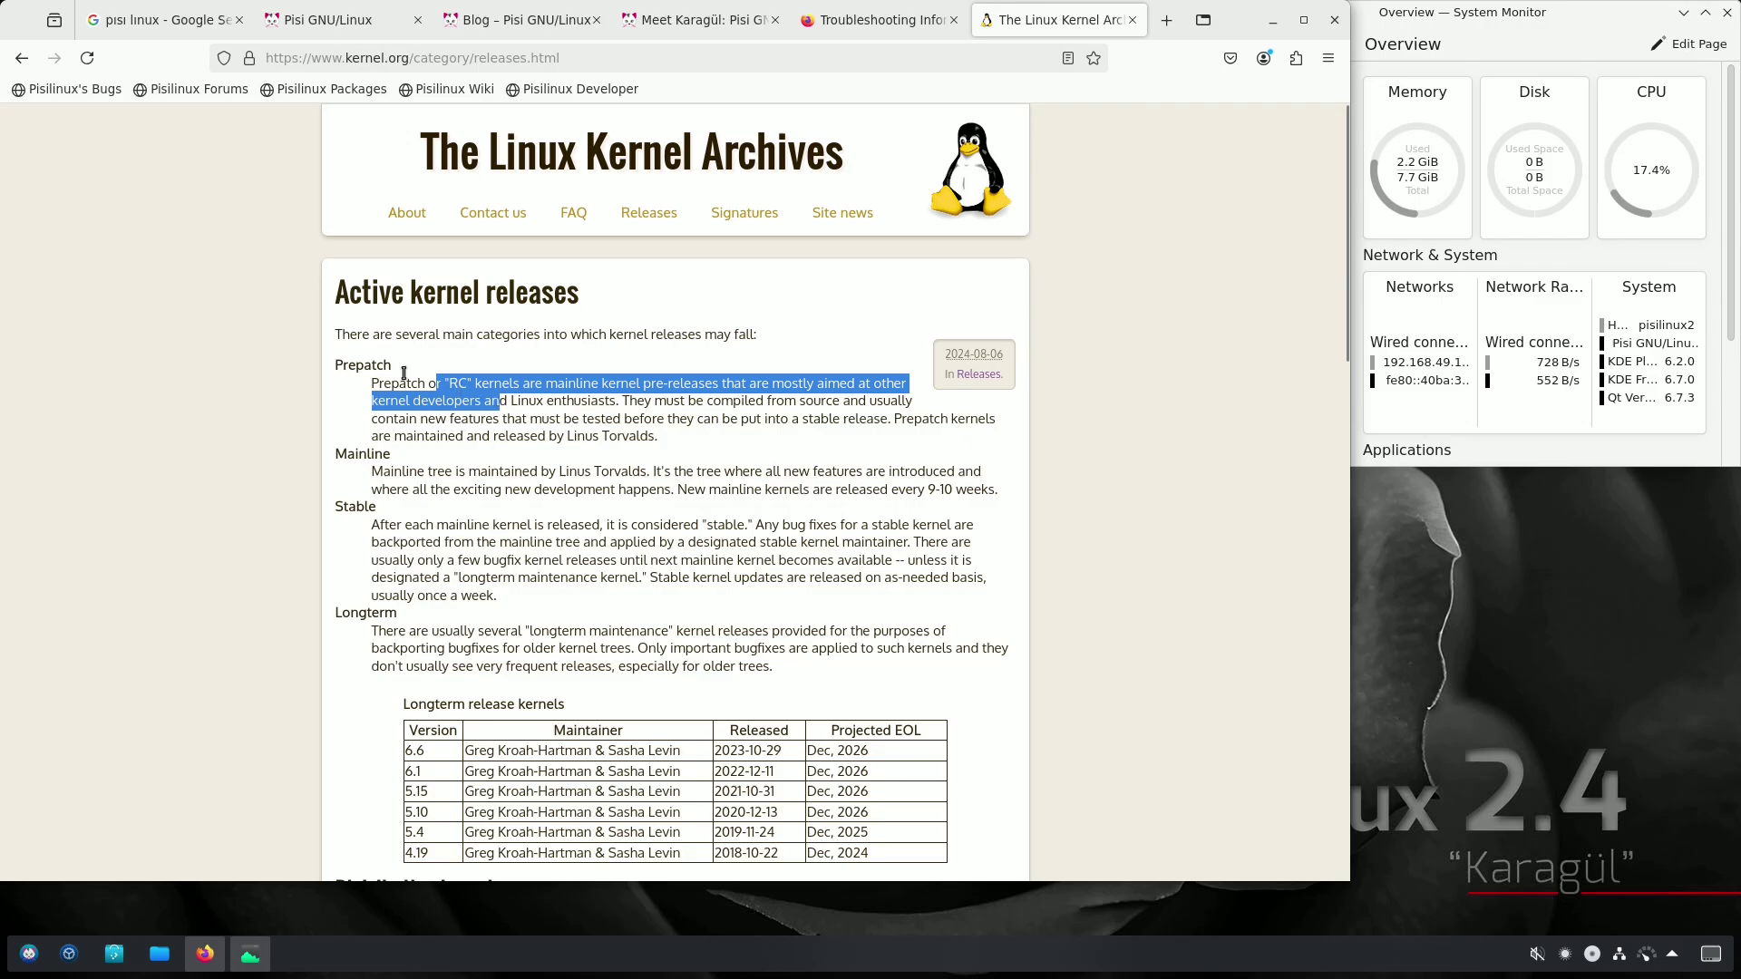
{"action": "triple_click", "coordinate": [377, 463]}
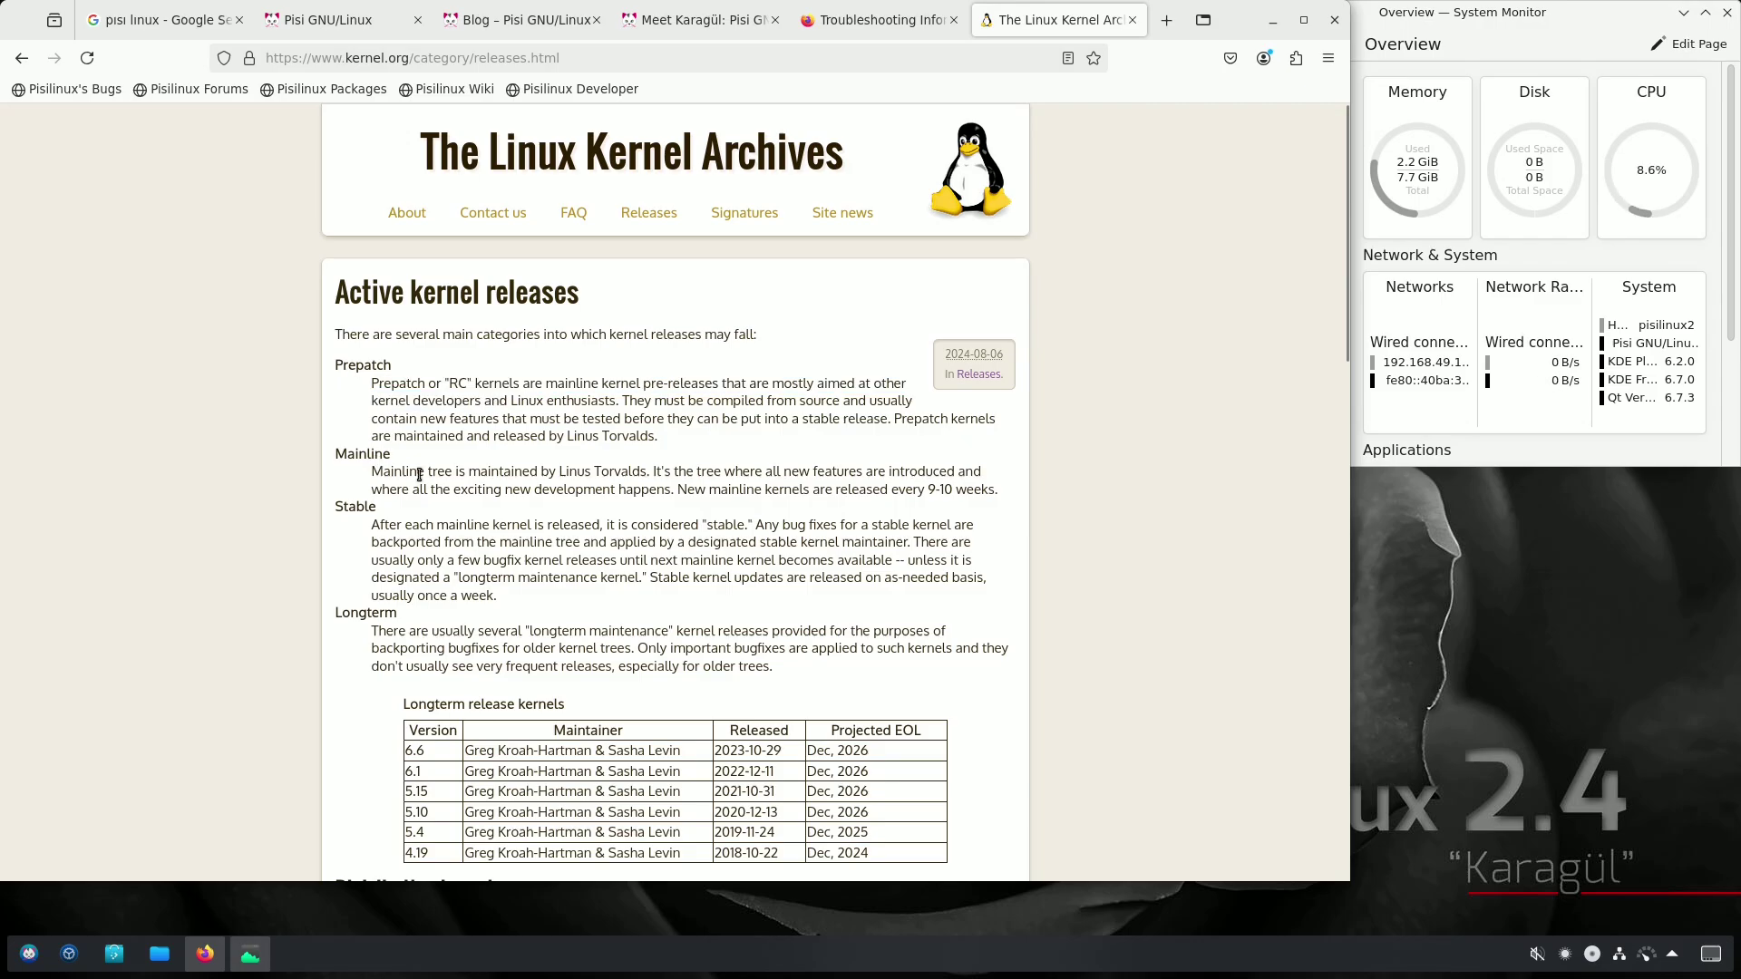
{"action": "left_click_drag", "start_coordinate": [421, 543], "coordinate": [539, 580]}
Examine the 6.6 row of the Longterm release kernels table, highlighting its version, maintainers and projected EOL
{"action": "scroll", "coordinate": [593, 466], "scroll_direction": "down", "scroll_amount": 5}
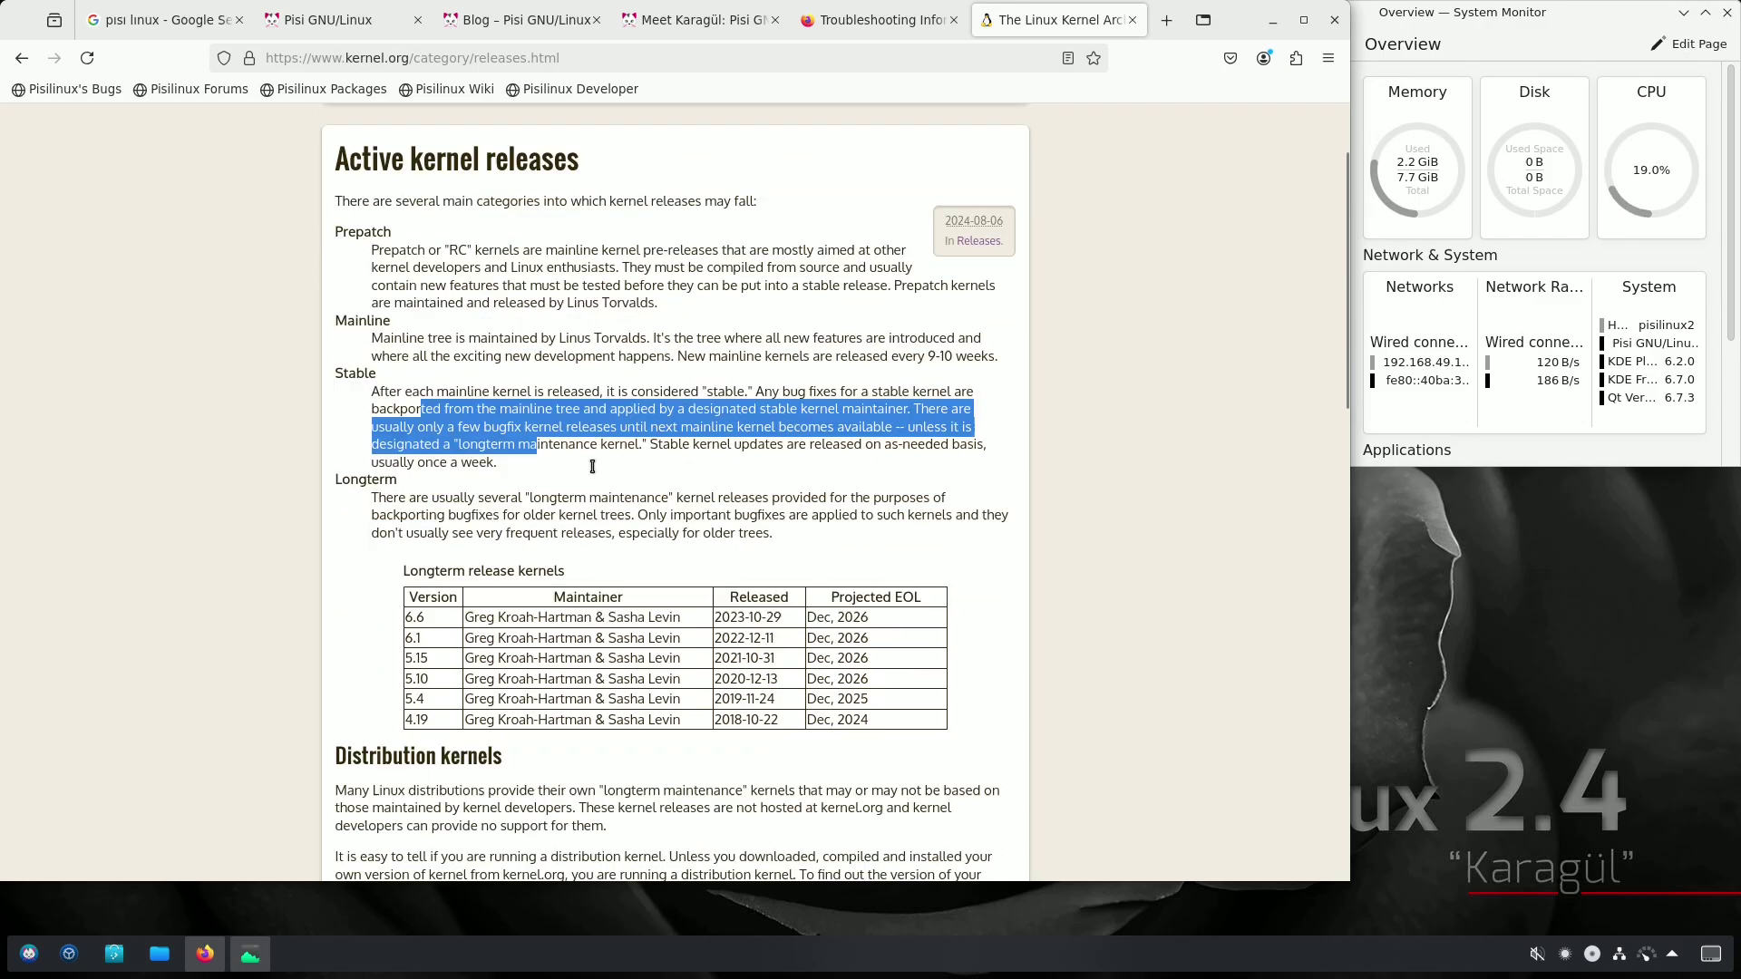
{"action": "left_click", "coordinate": [443, 459]}
{"action": "left_click_drag", "start_coordinate": [443, 459], "coordinate": [642, 464]}
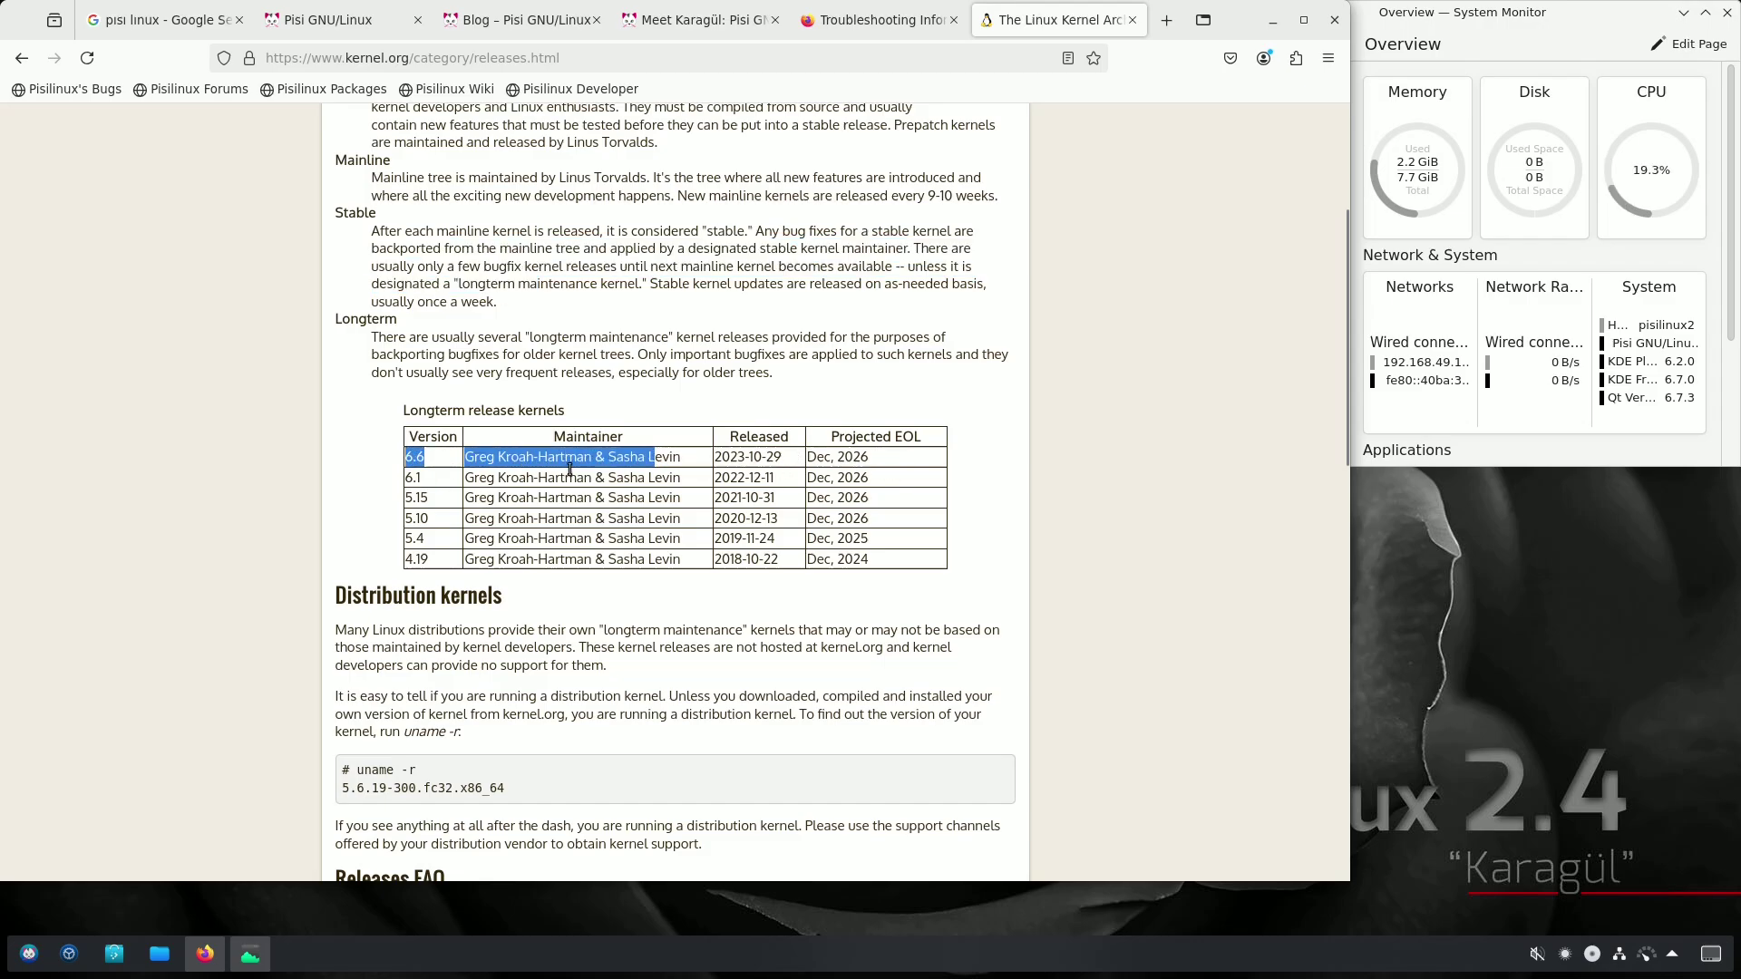
{"action": "left_click_drag", "start_coordinate": [715, 459], "coordinate": [869, 459]}
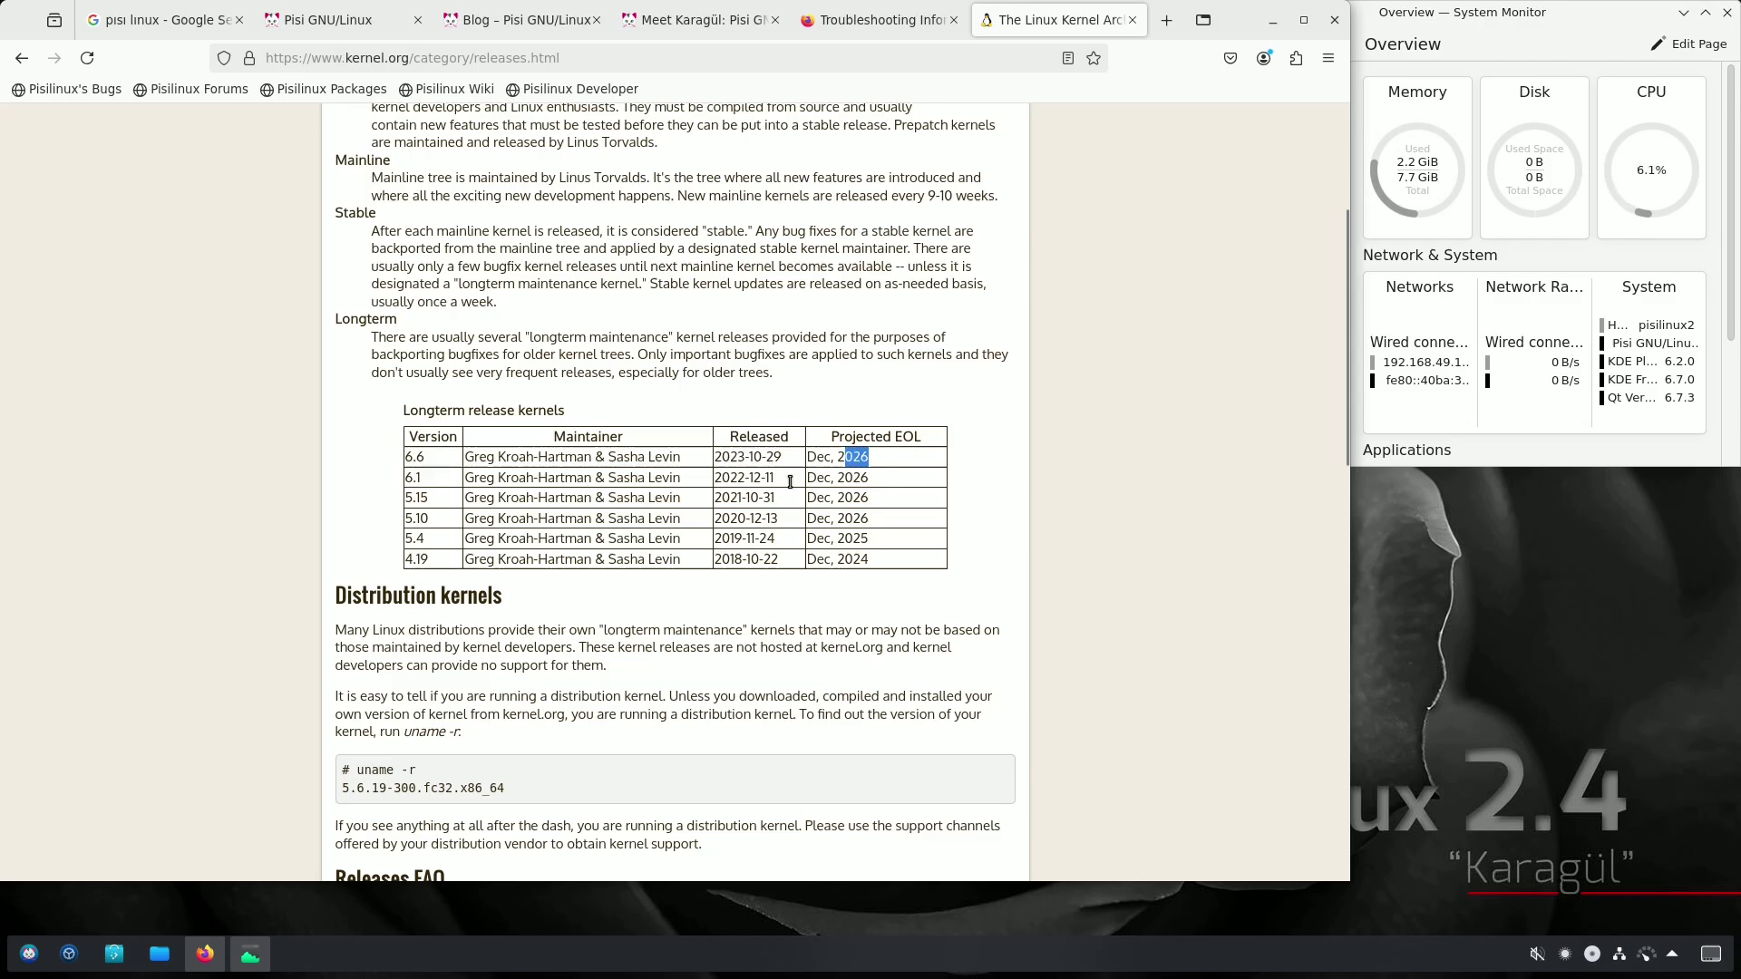
Check the uname -r example in the Distribution kernels section and close the Linux Kernel Archives tab
{"action": "scroll", "coordinate": [722, 526], "scroll_direction": "down", "scroll_amount": 5}
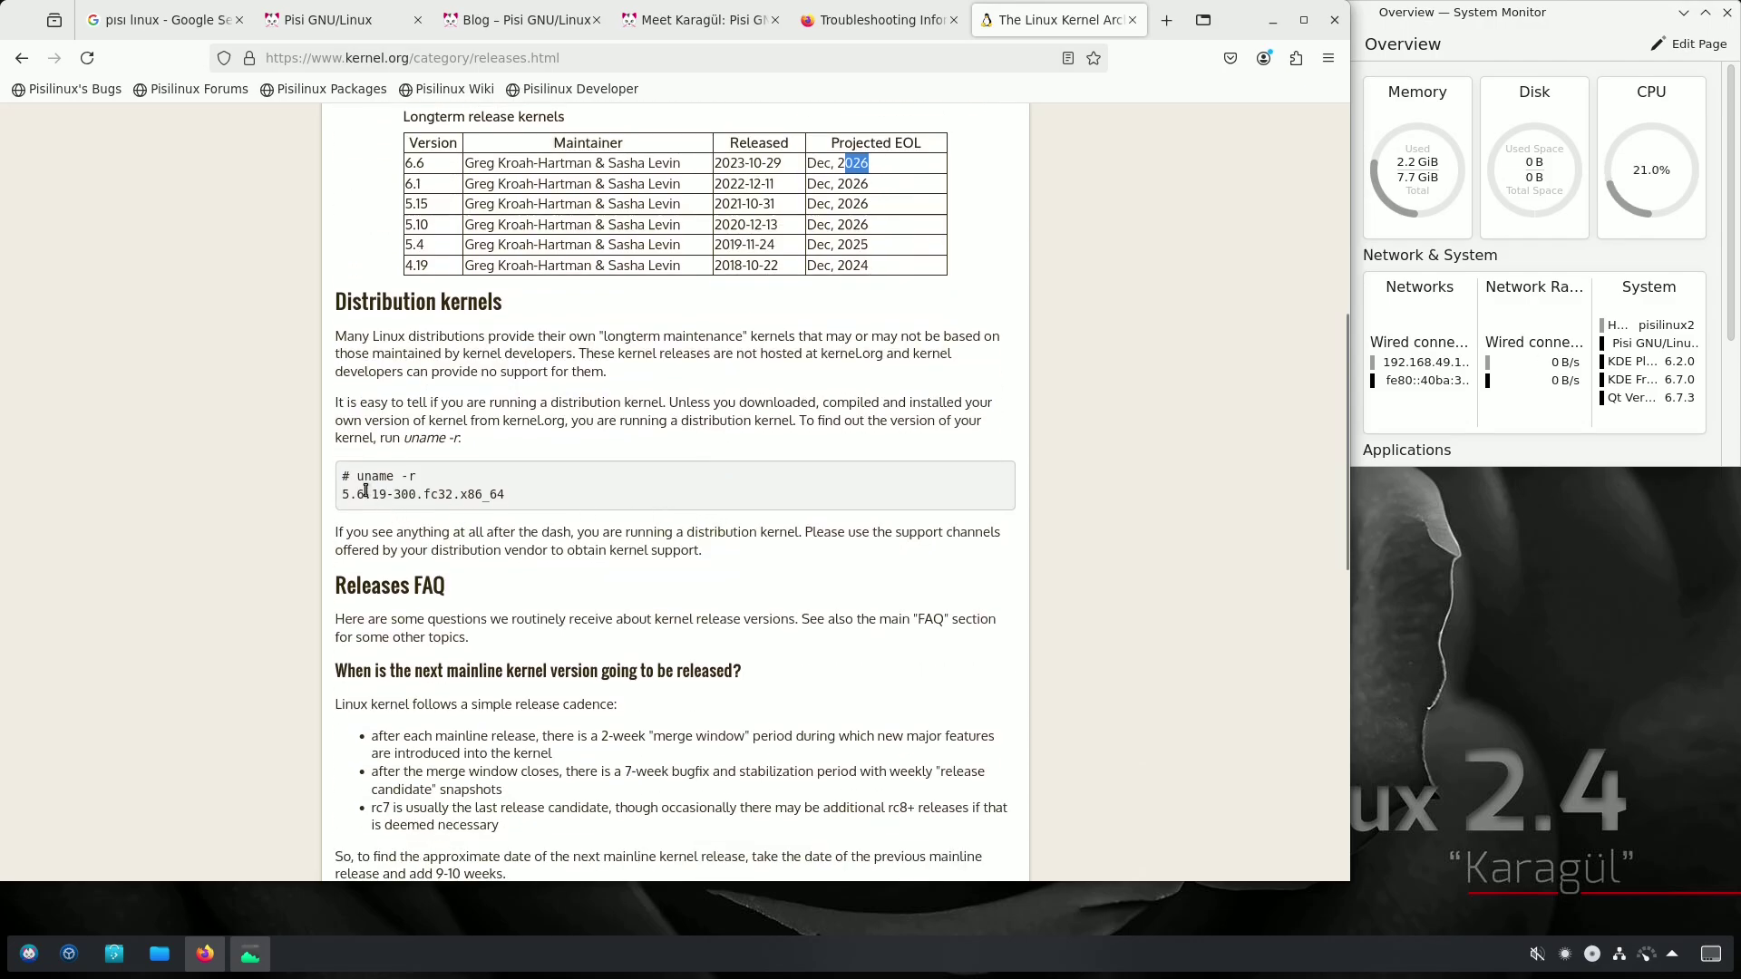
{"action": "left_click_drag", "start_coordinate": [356, 476], "coordinate": [408, 488]}
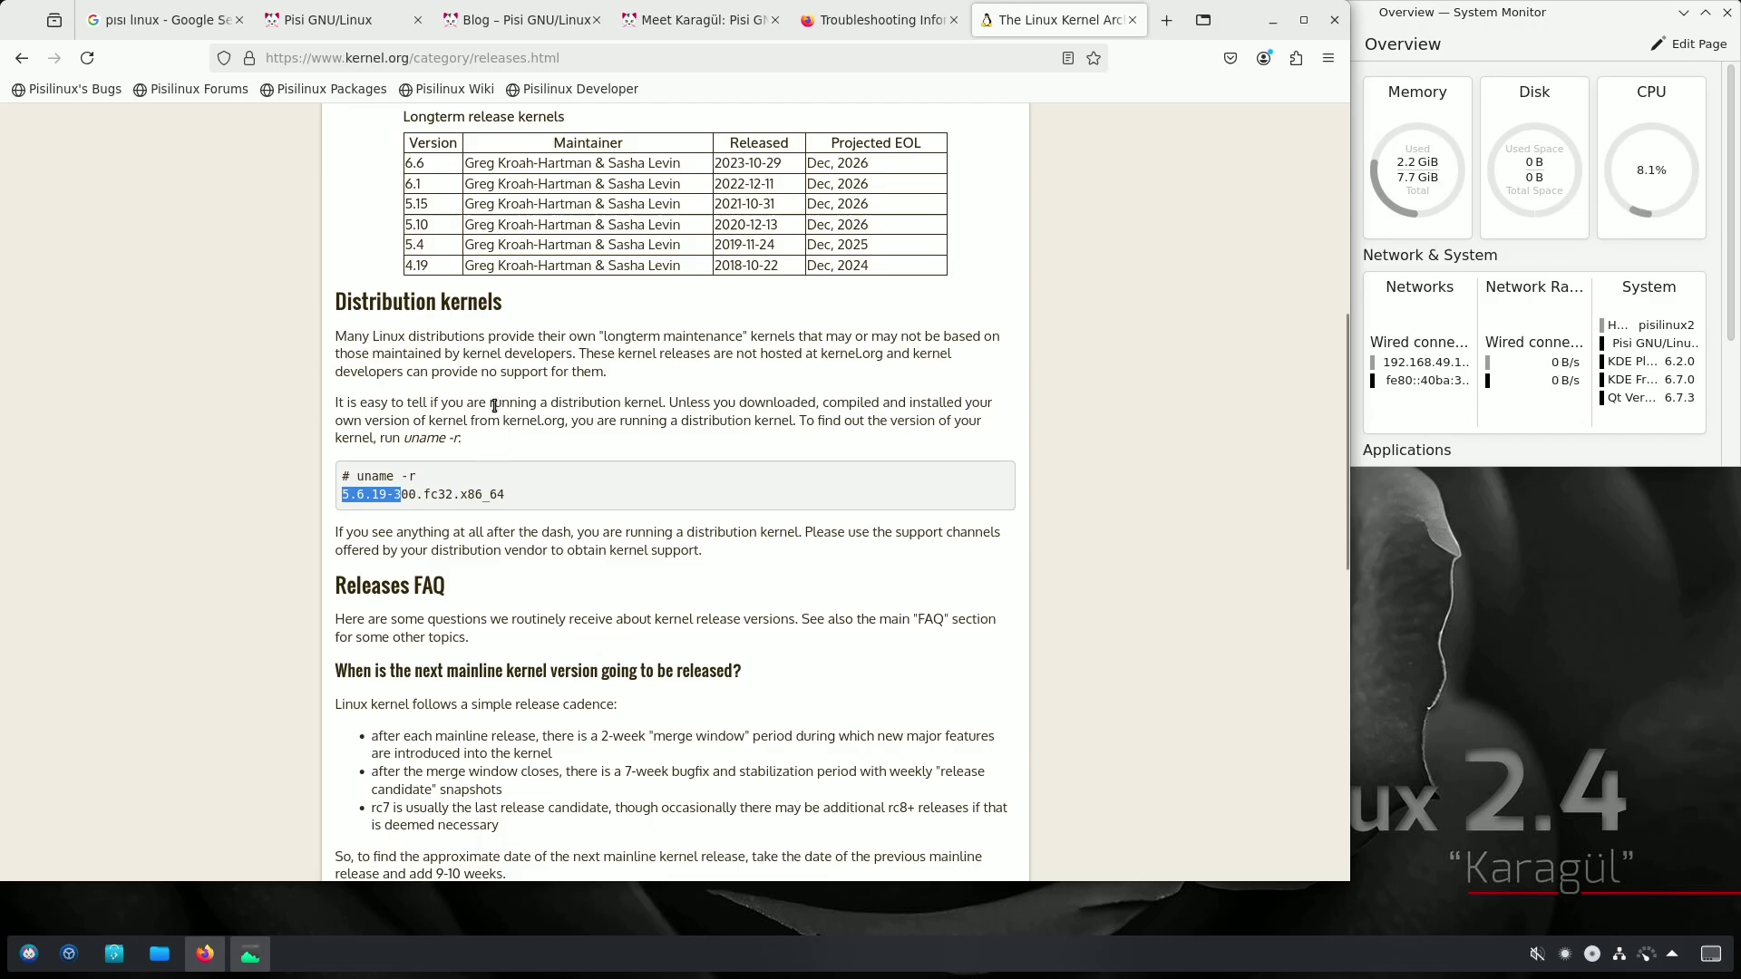
{"action": "scroll", "coordinate": [494, 405], "scroll_direction": "up", "scroll_amount": 6}
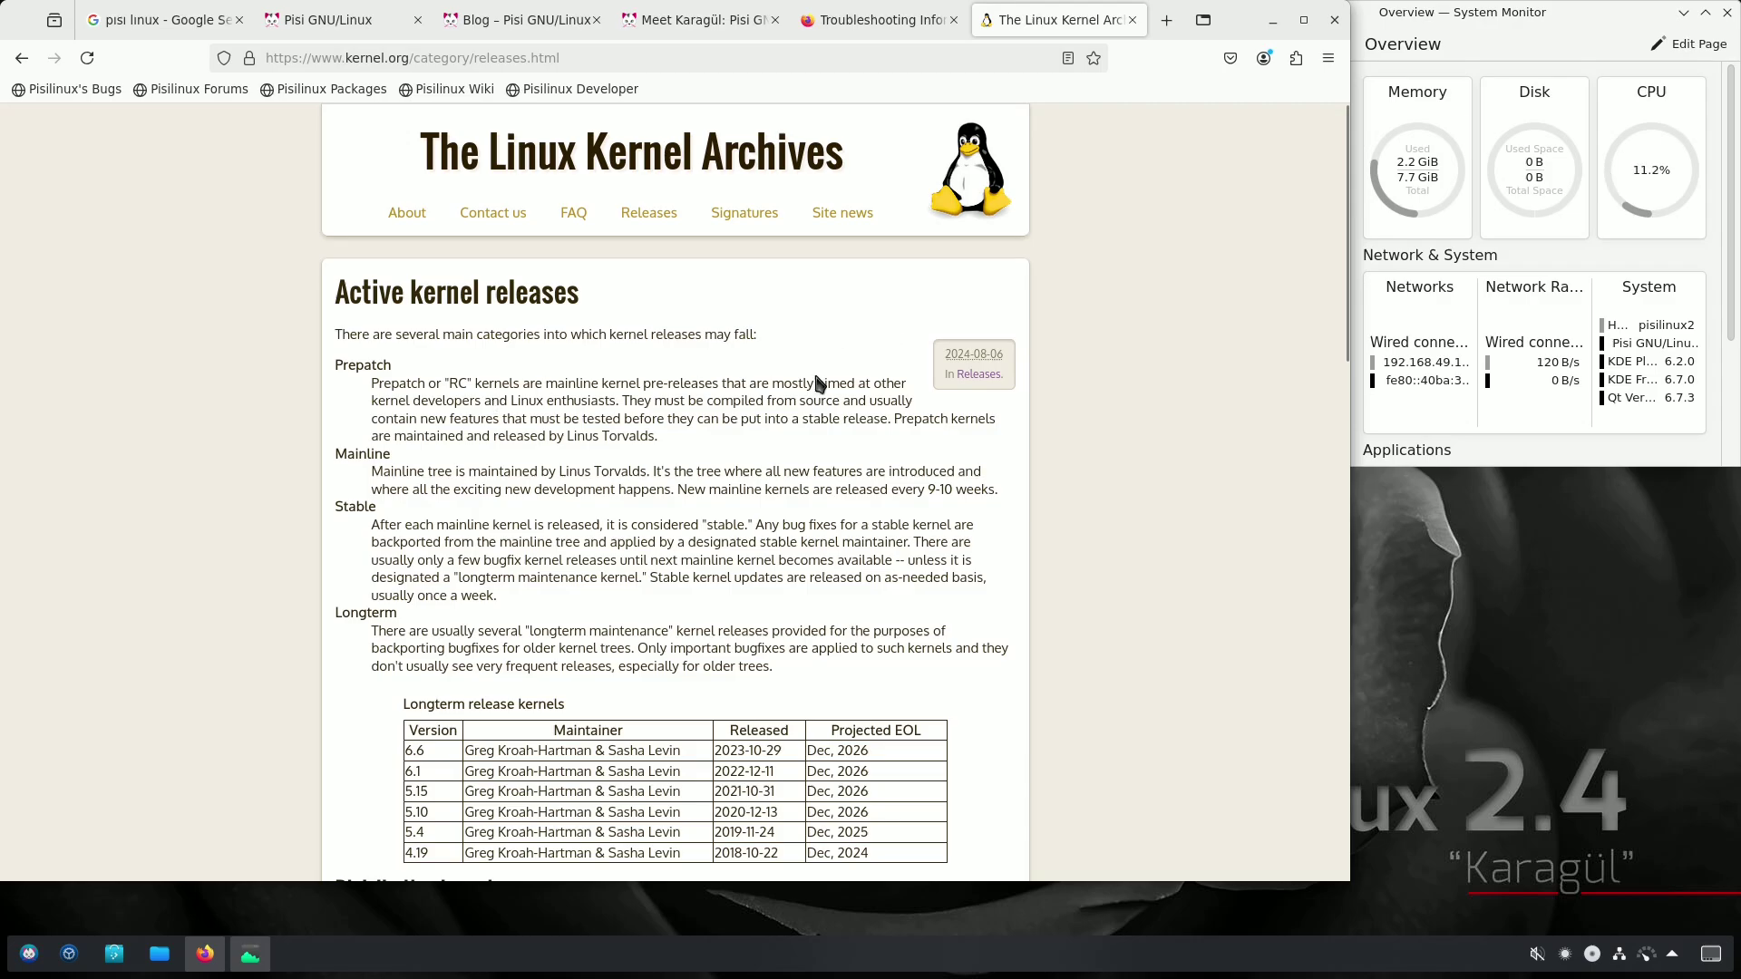
{"action": "left_click", "coordinate": [1132, 20]}
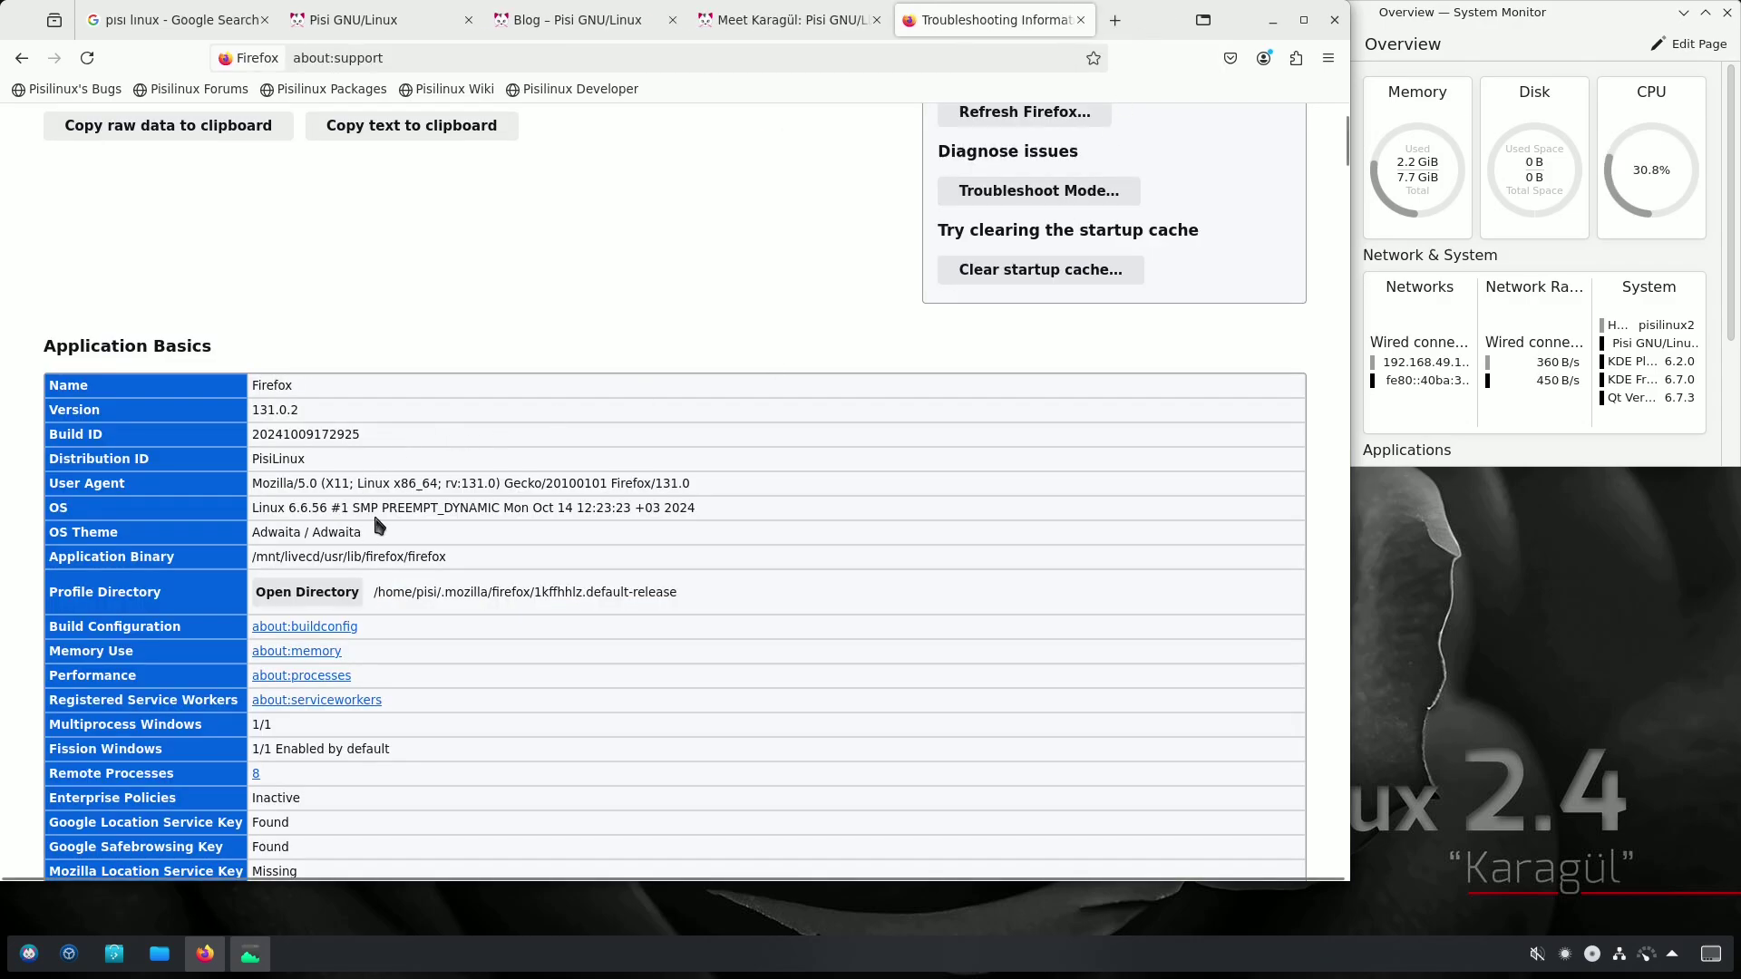
Highlight the OS theme, memory size and available disk space in the Application Basics table of the Troubleshooting Information page
{"action": "left_click_drag", "start_coordinate": [319, 534], "coordinate": [257, 540]}
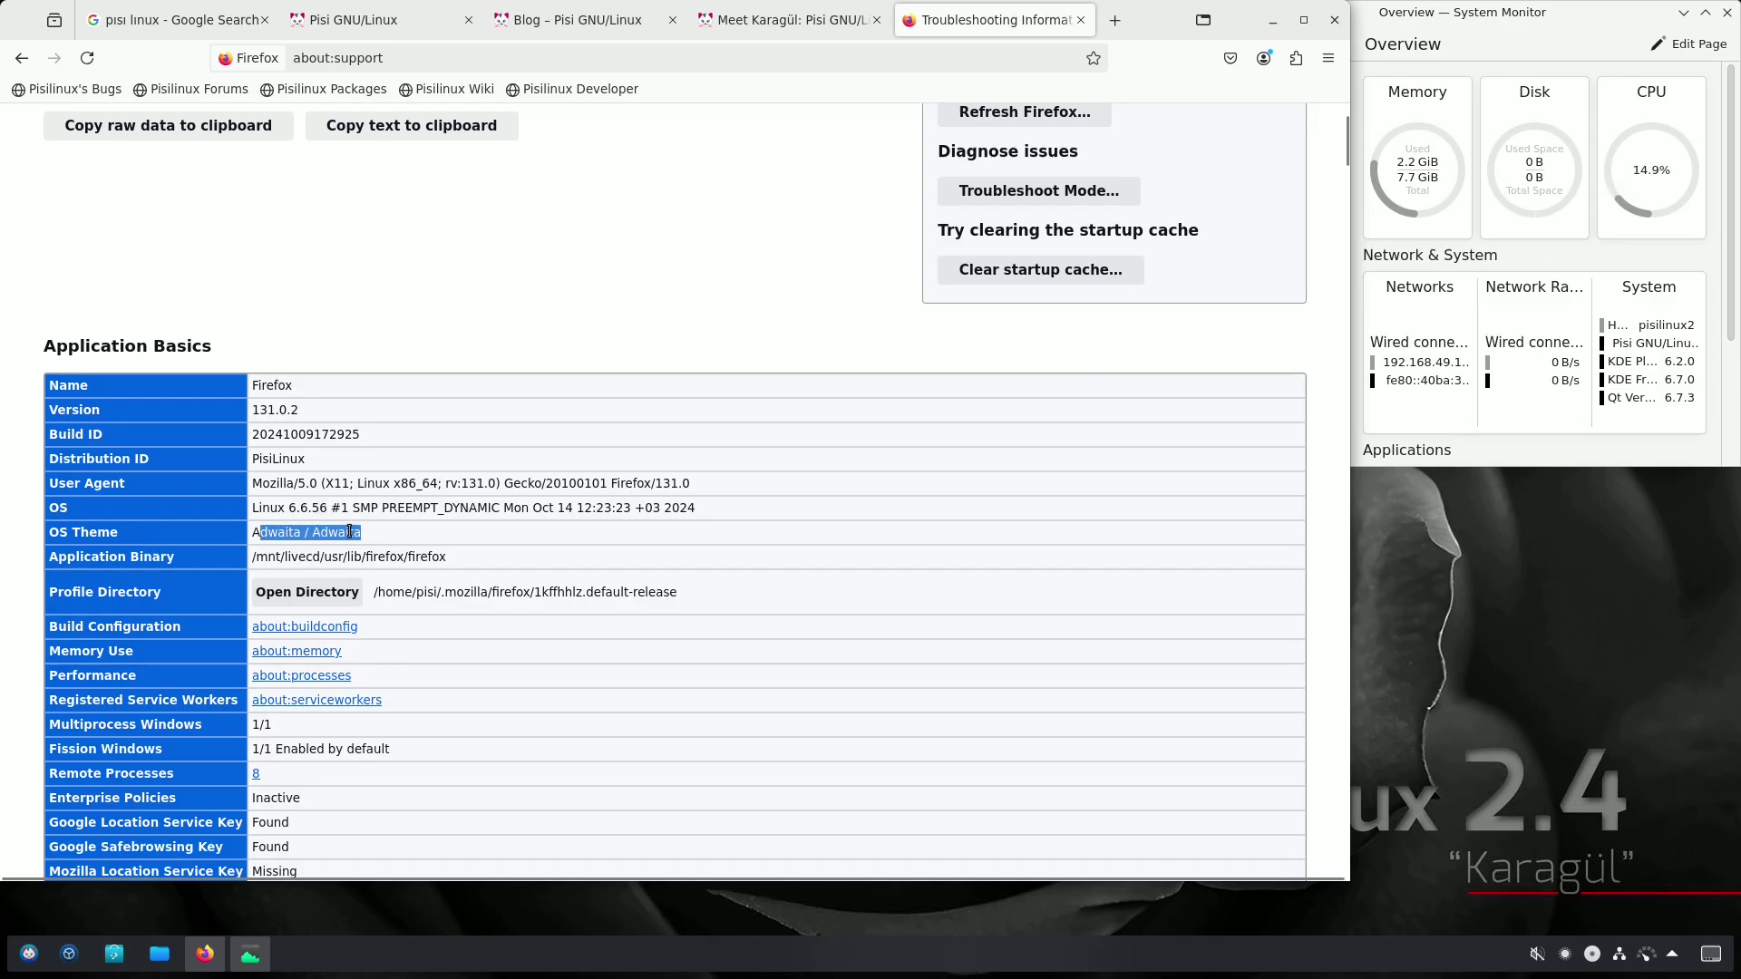
{"action": "scroll", "coordinate": [354, 535], "scroll_direction": "down", "scroll_amount": 5}
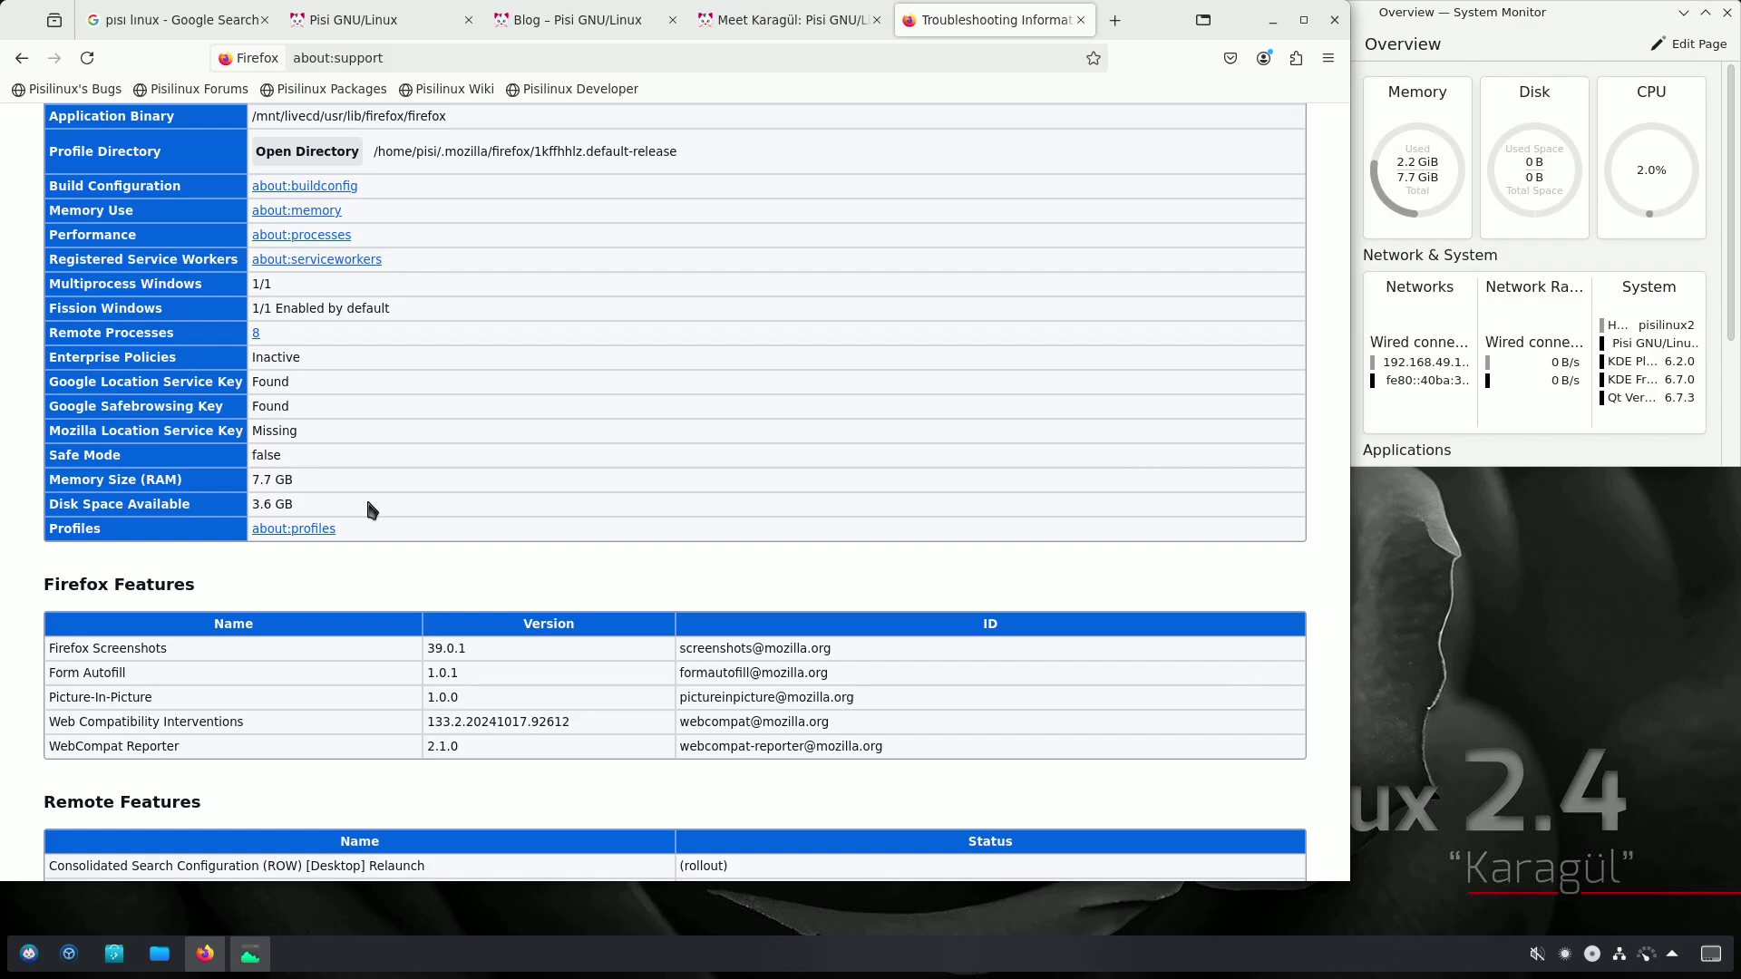
{"action": "scroll", "coordinate": [366, 497], "scroll_direction": "up", "scroll_amount": 6}
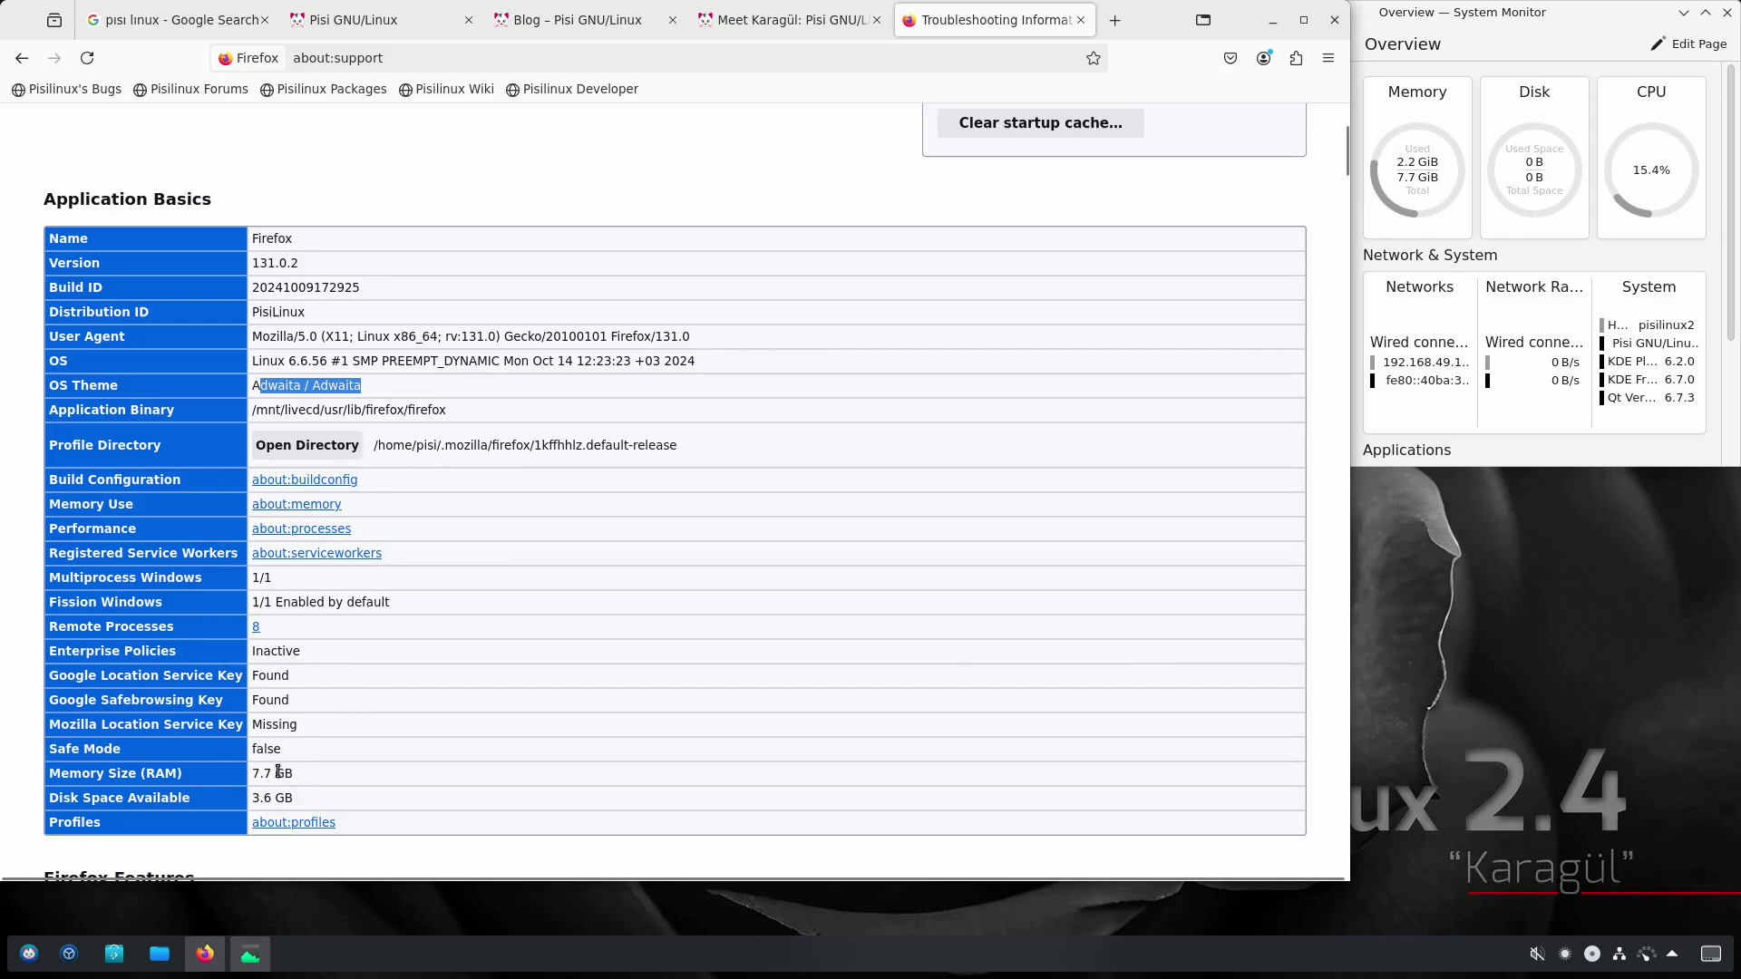
{"action": "left_click_drag", "start_coordinate": [312, 767], "coordinate": [254, 770]}
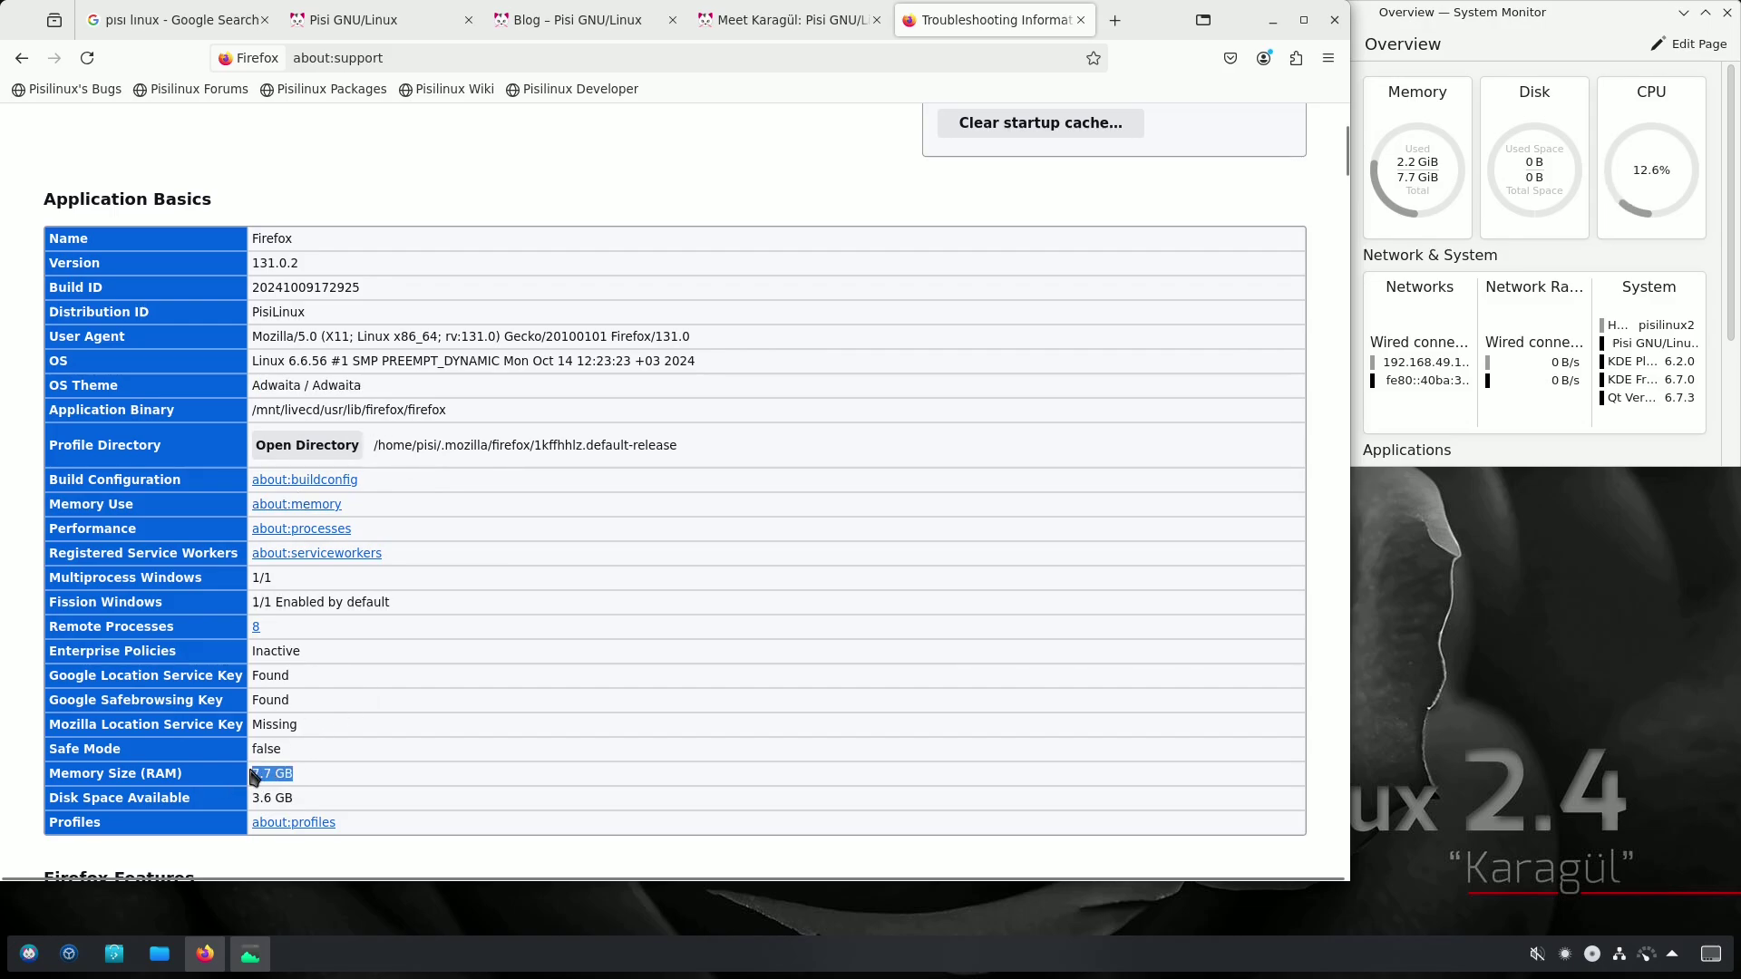
{"action": "scroll", "coordinate": [380, 671], "scroll_direction": "down", "scroll_amount": 3}
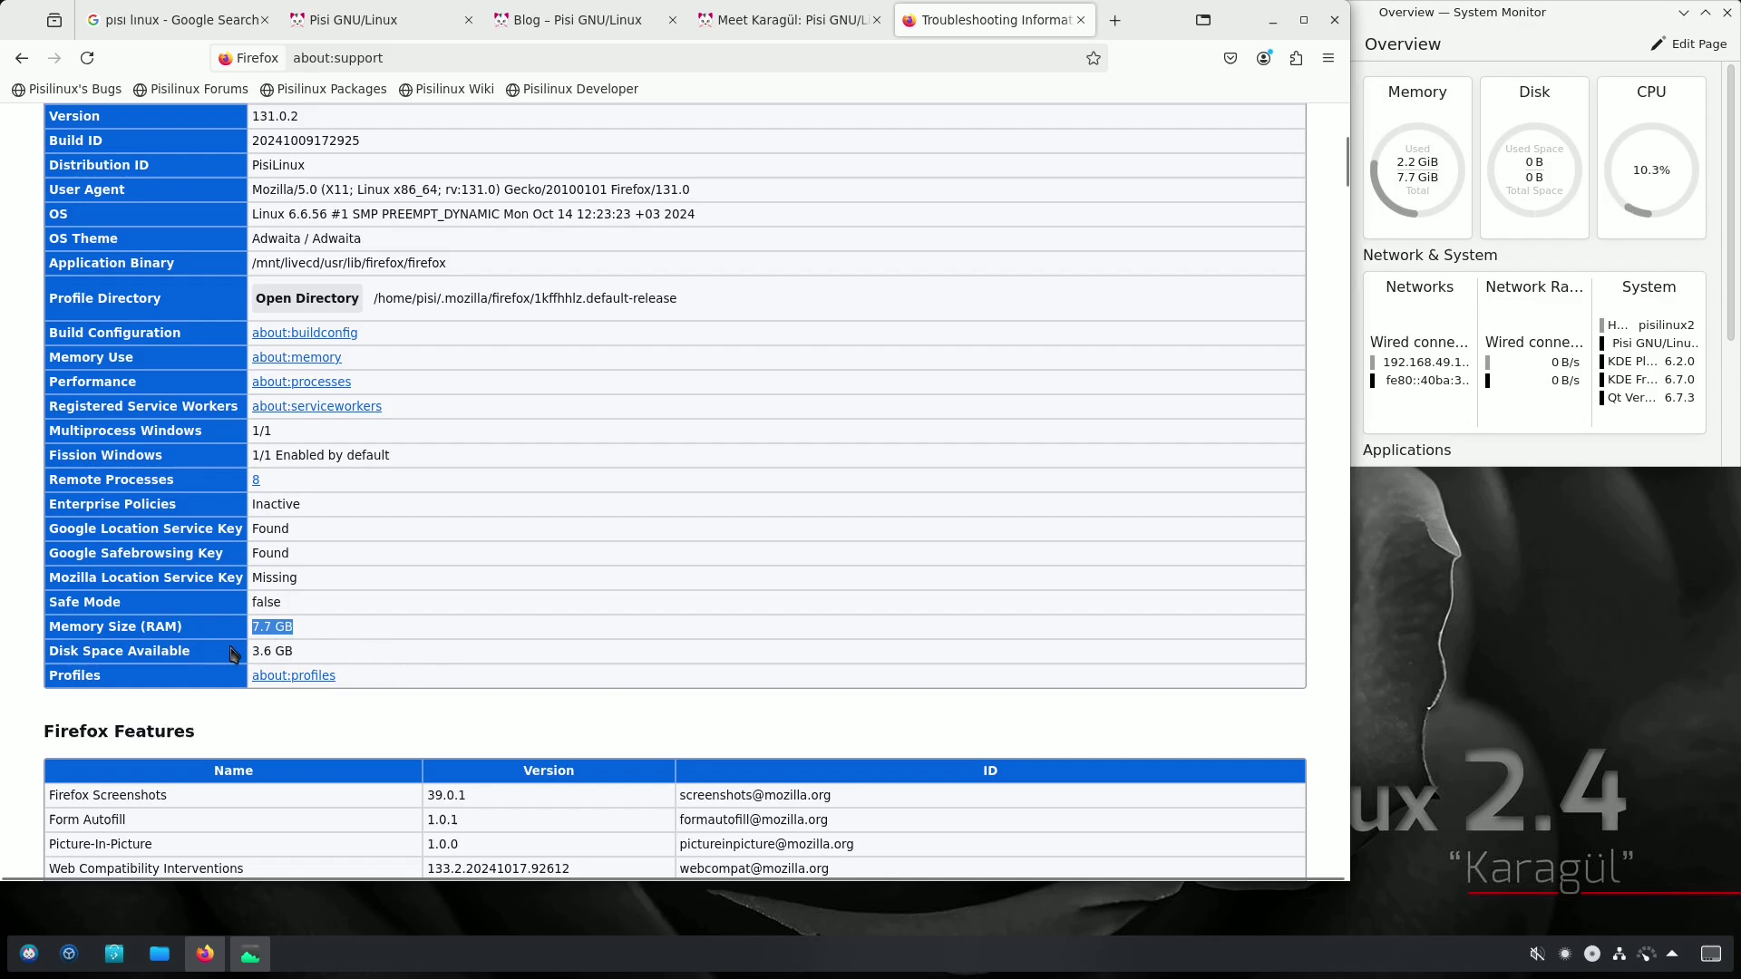
{"action": "left_click_drag", "start_coordinate": [320, 656], "coordinate": [253, 651]}
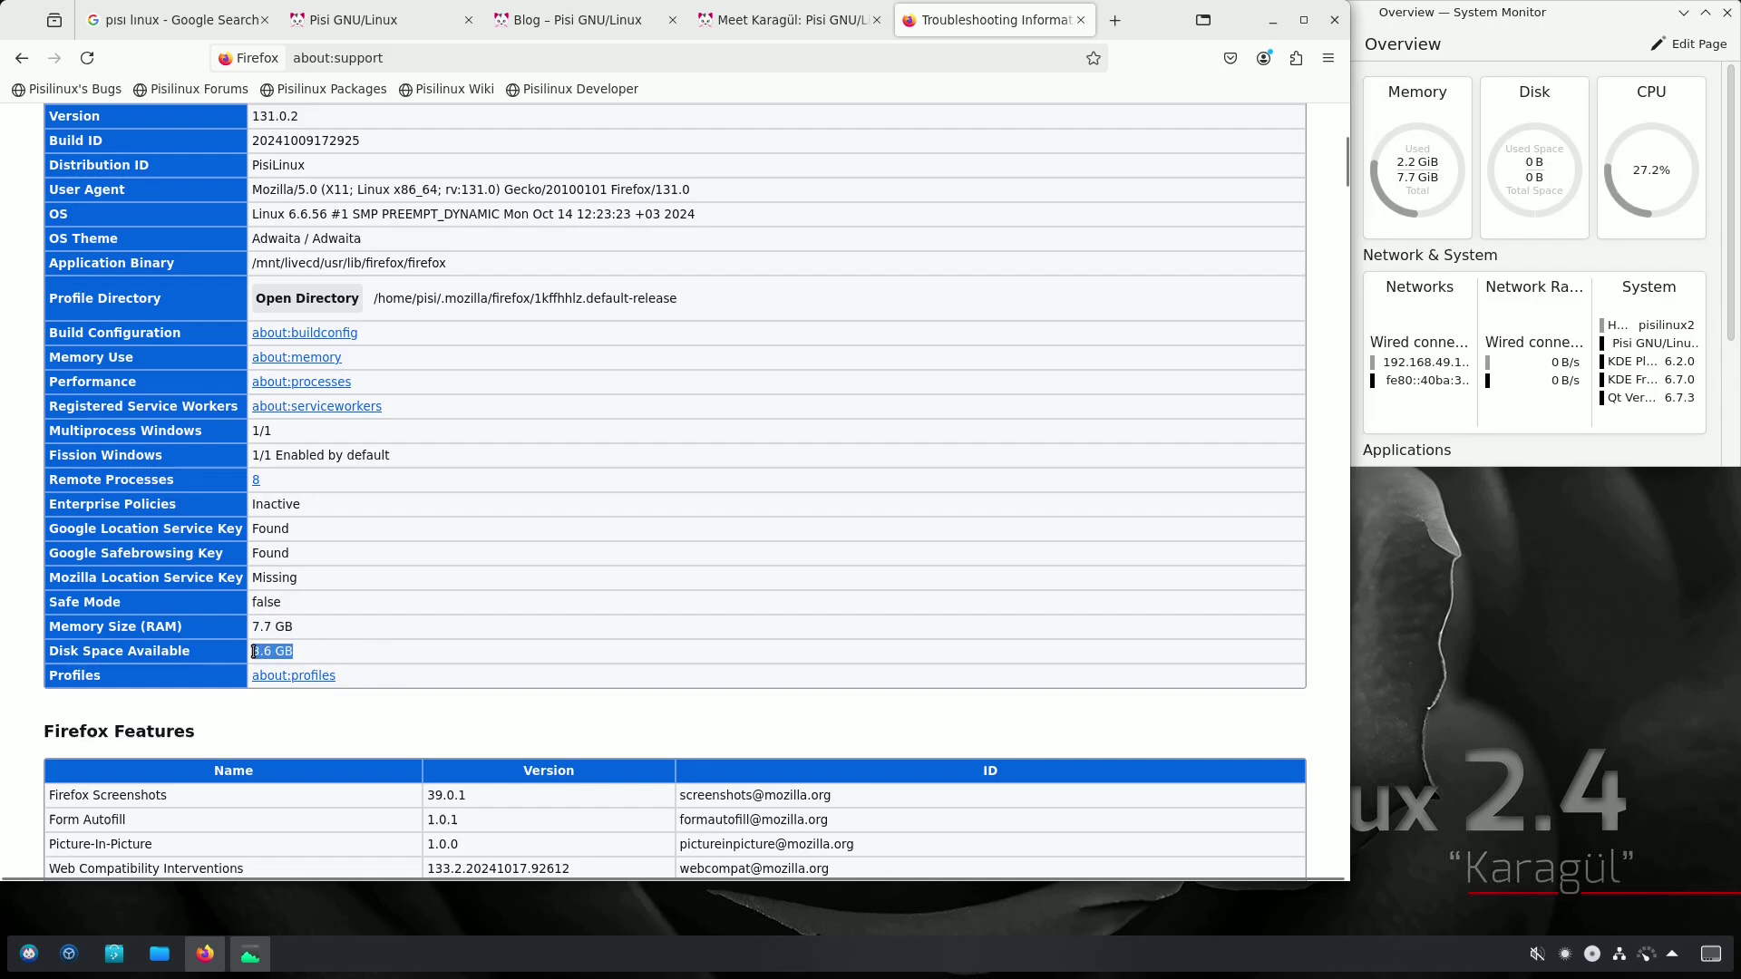
Review the Firefox Features, Remote Features, Remote Processes and Add-ons tables, highlighting the Firefox Features entries
{"action": "scroll", "coordinate": [447, 575], "scroll_direction": "down", "scroll_amount": 9}
{"action": "left_click_drag", "start_coordinate": [404, 354], "coordinate": [519, 453]}
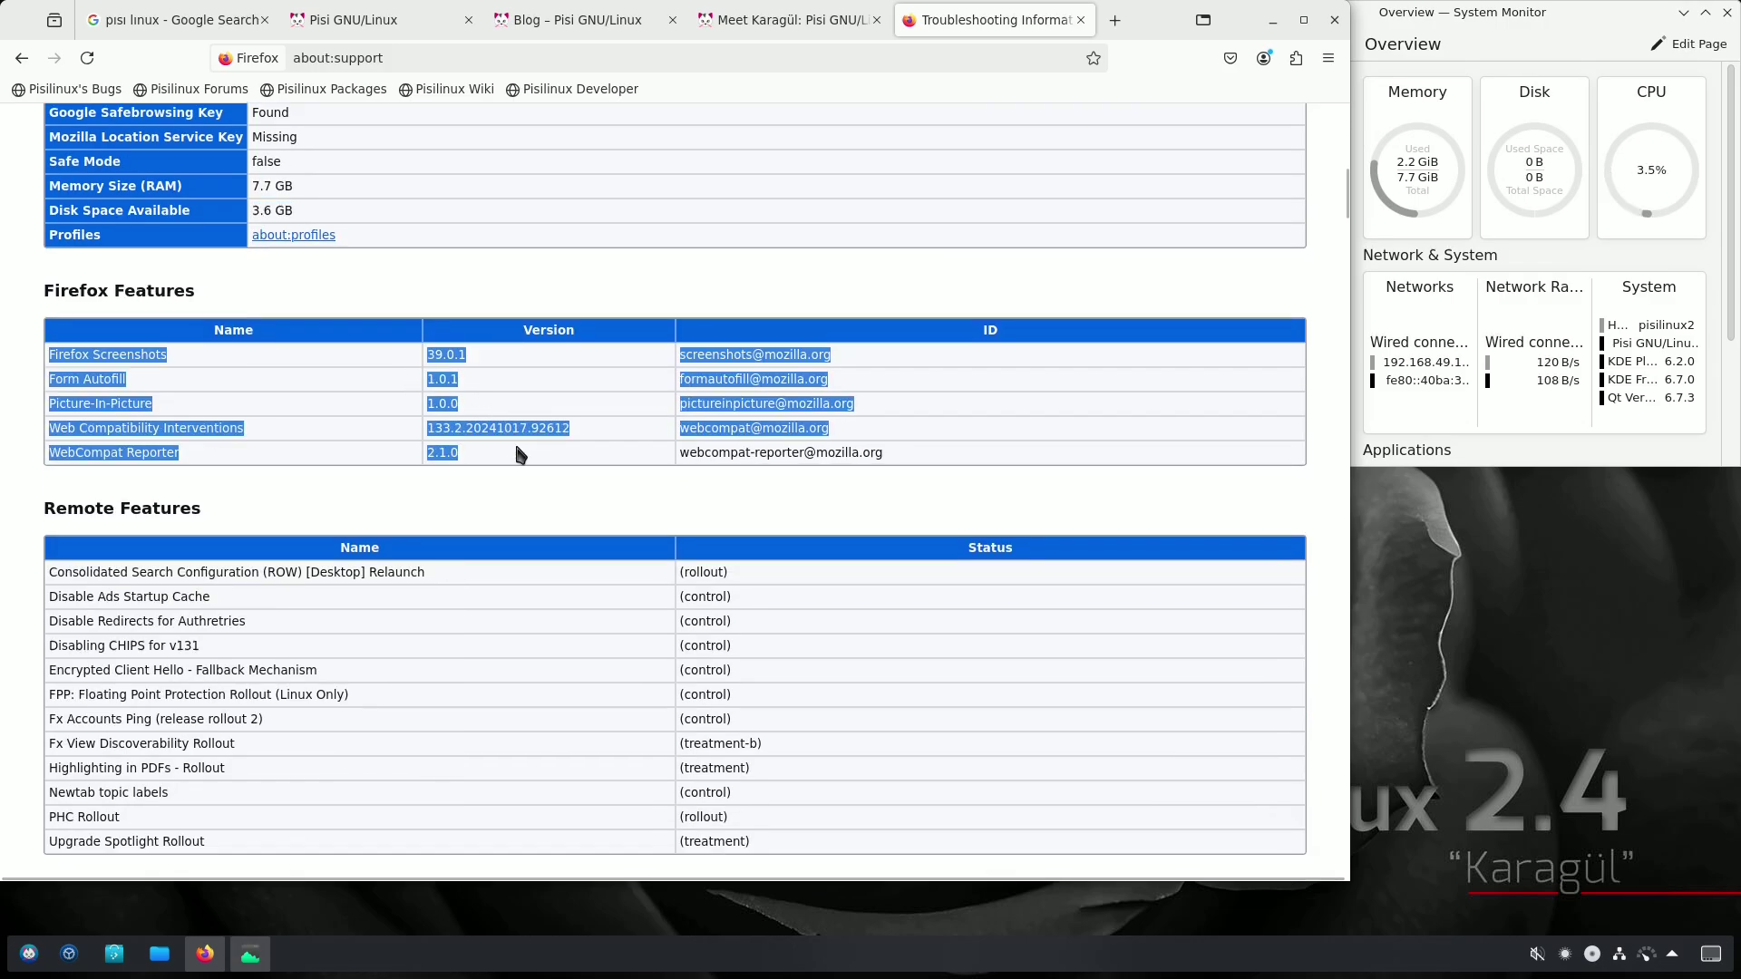
{"action": "scroll", "coordinate": [519, 453], "scroll_direction": "down", "scroll_amount": 5}
{"action": "scroll", "coordinate": [519, 454], "scroll_direction": "up", "scroll_amount": 4}
{"action": "scroll", "coordinate": [516, 448], "scroll_direction": "up", "scroll_amount": 1}
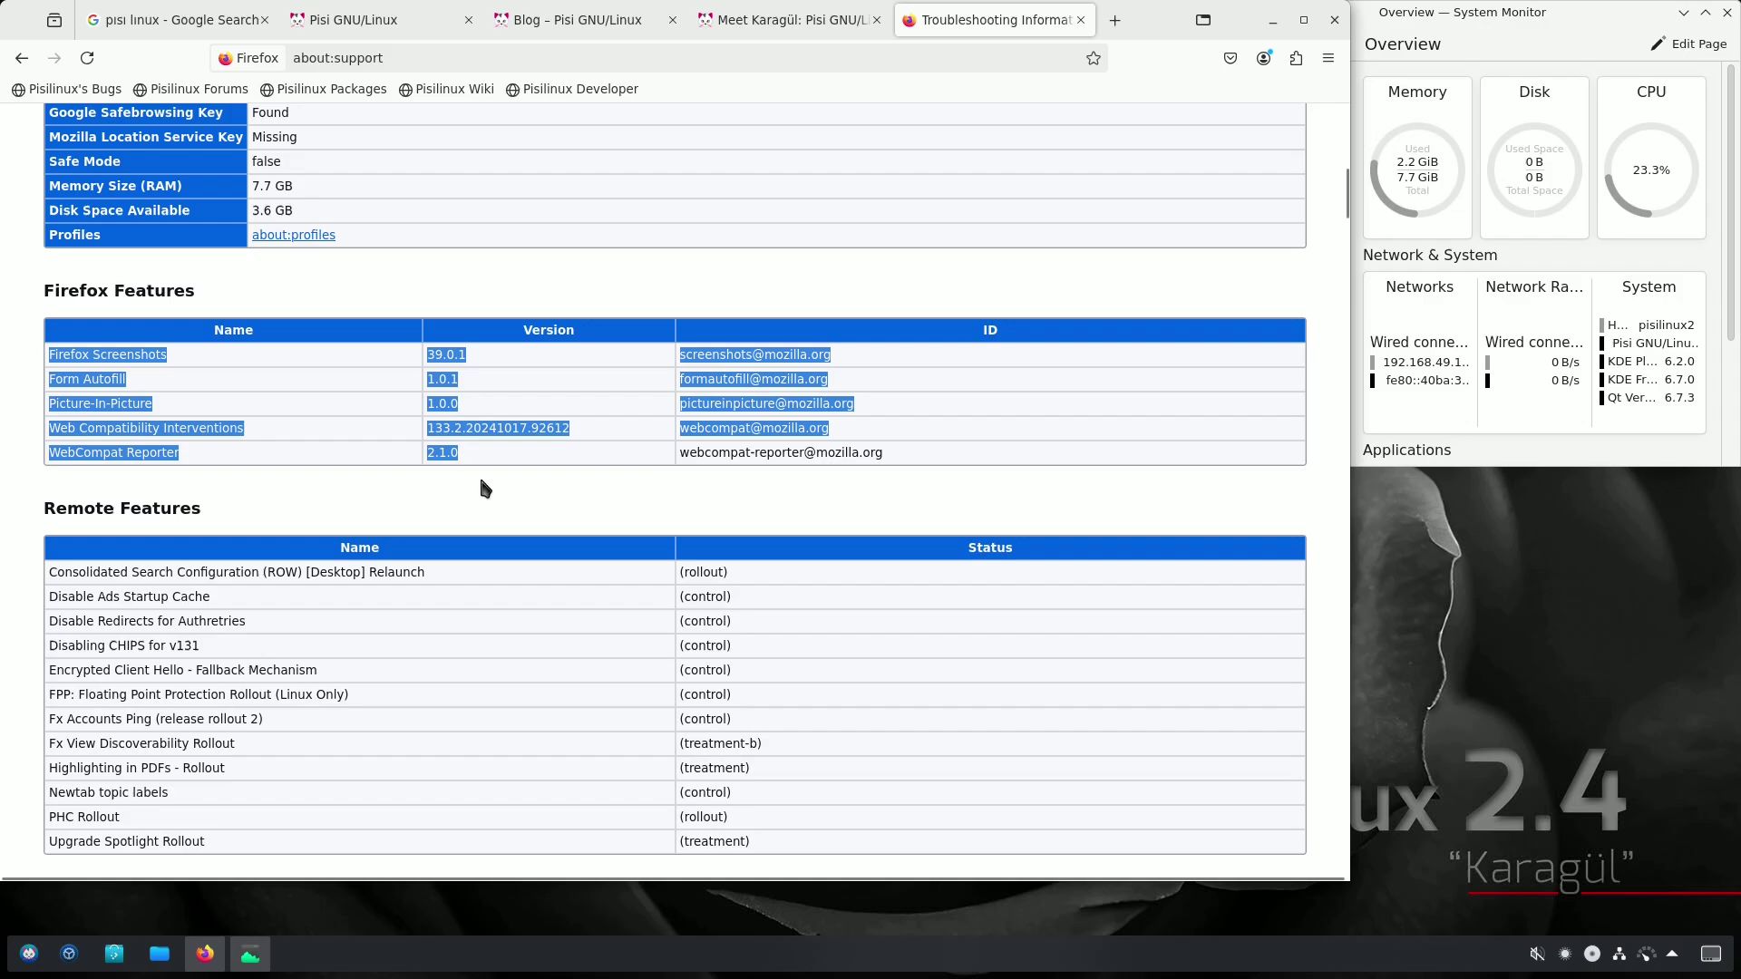
{"action": "scroll", "coordinate": [486, 443], "scroll_direction": "down", "scroll_amount": 10}
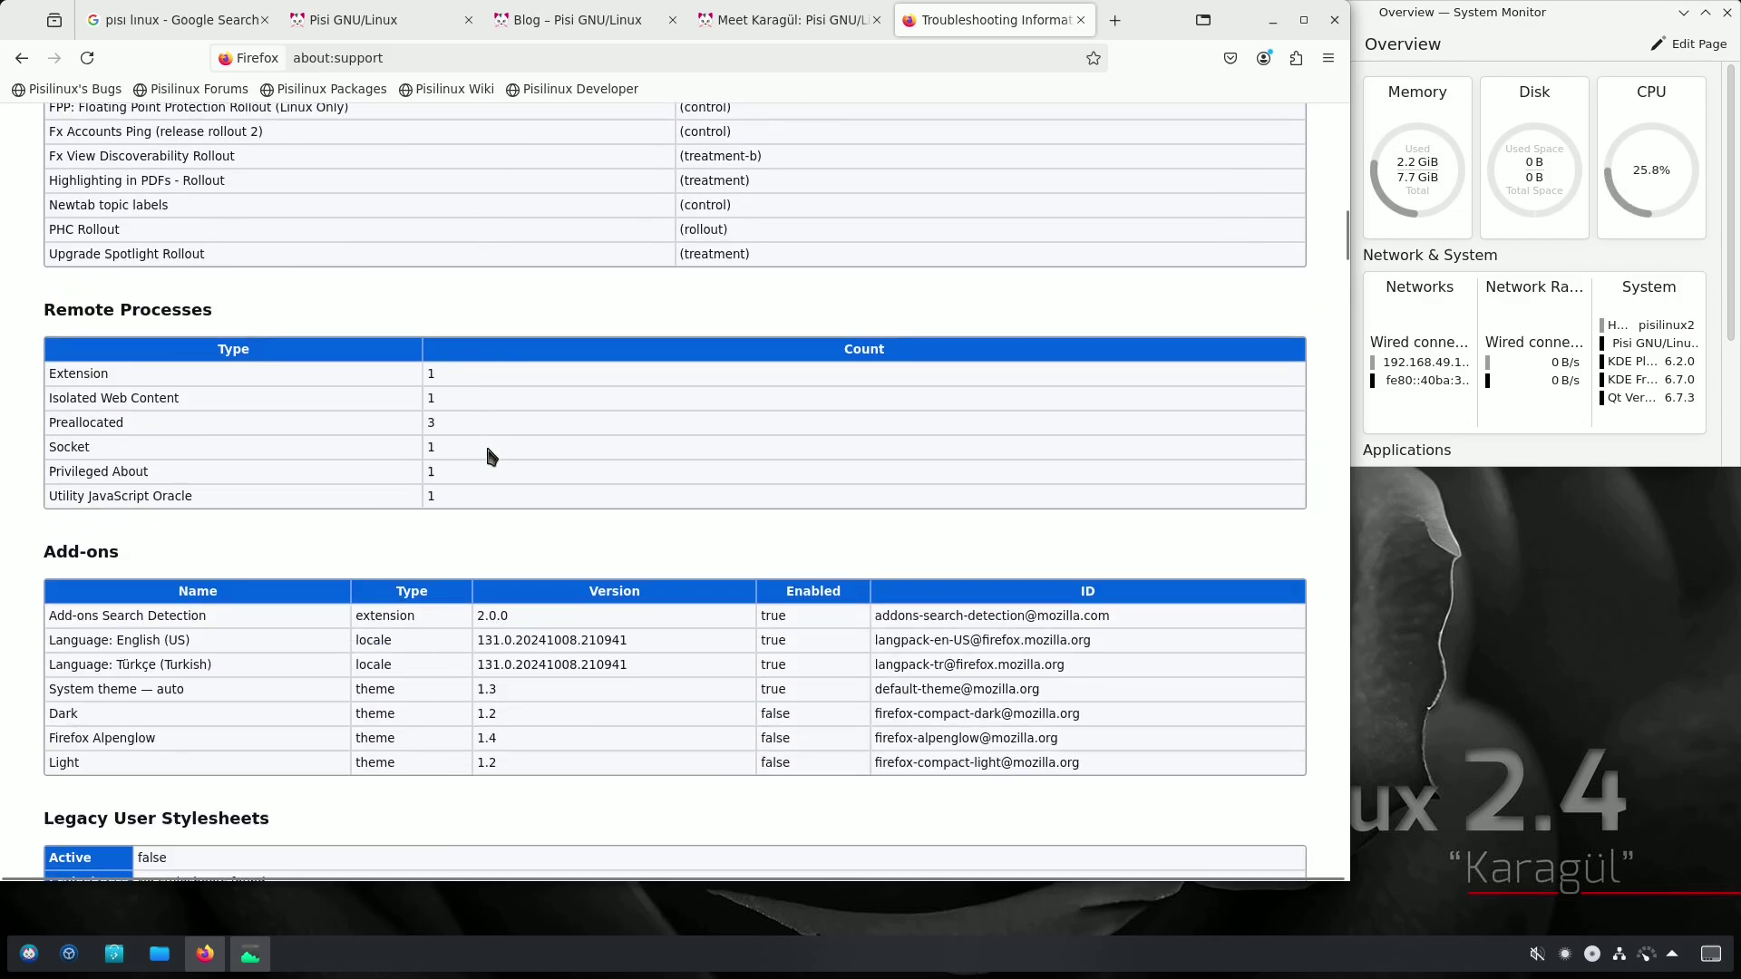
{"action": "scroll", "coordinate": [379, 559], "scroll_direction": "up", "scroll_amount": 2}
Review the Graphics section's WebGL driver details and extensions, highlighting the WebGL 1 driver renderer
{"action": "scroll", "coordinate": [408, 544], "scroll_direction": "down", "scroll_amount": 8}
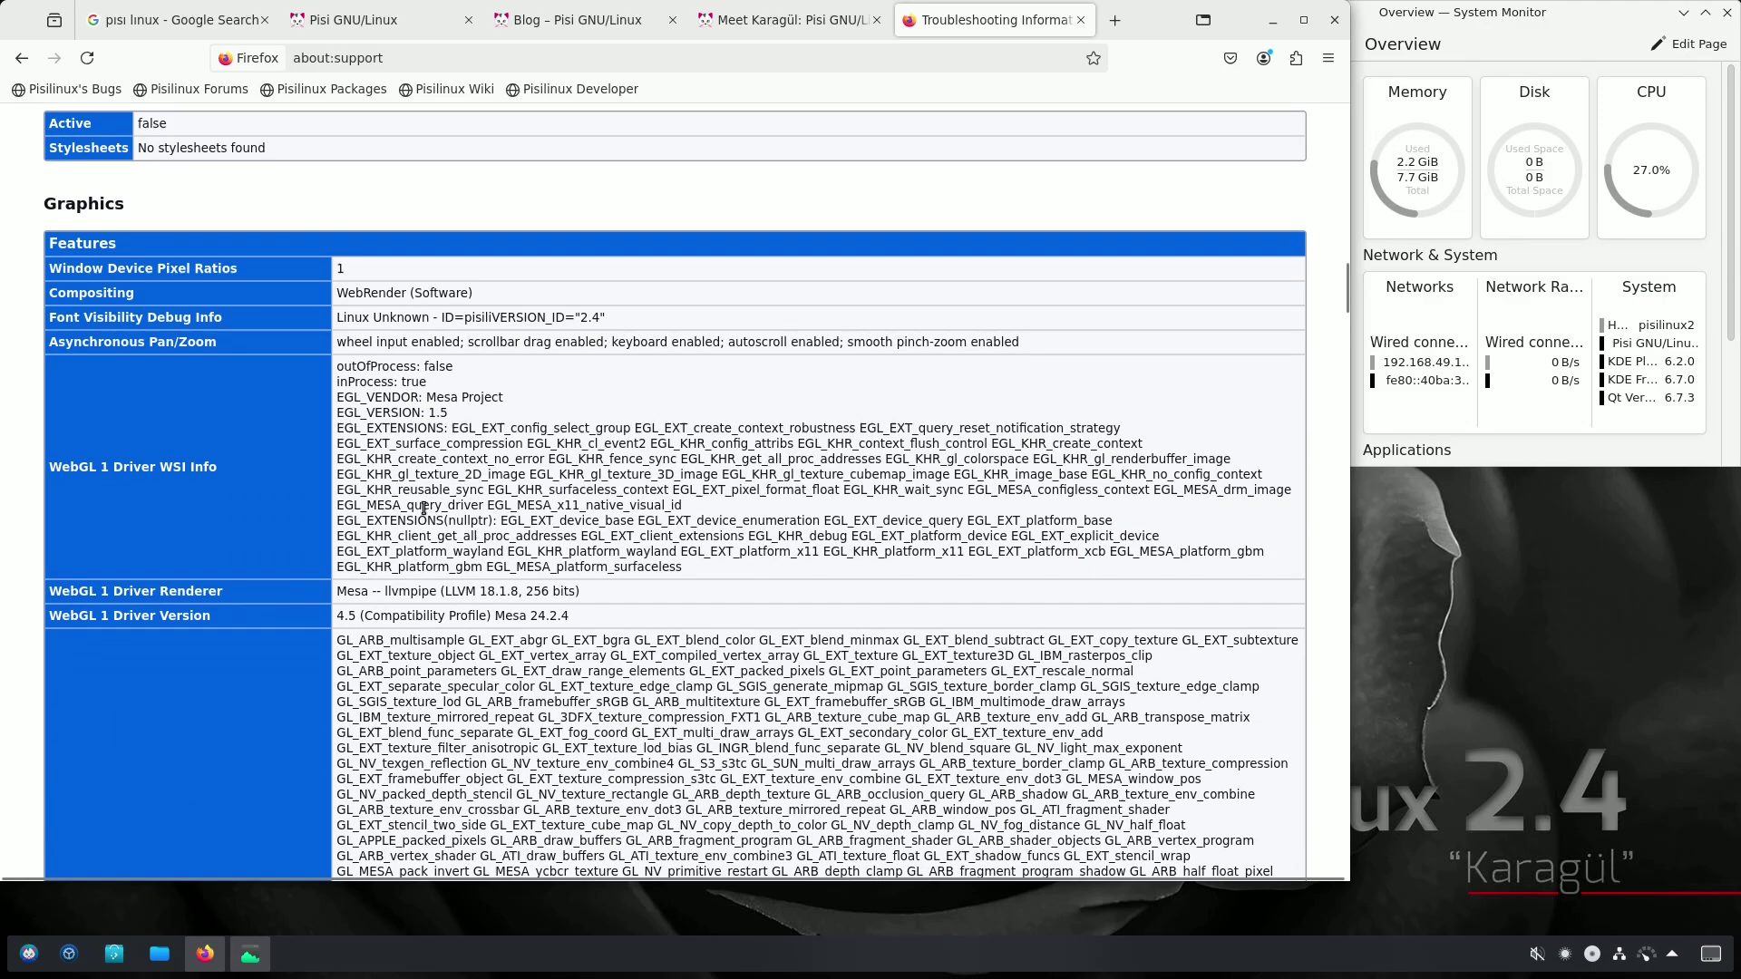
{"action": "left_click_drag", "start_coordinate": [358, 587], "coordinate": [501, 592]}
{"action": "scroll", "coordinate": [710, 586], "scroll_direction": "down", "scroll_amount": 5}
{"action": "scroll", "coordinate": [712, 591], "scroll_direction": "down", "scroll_amount": 15}
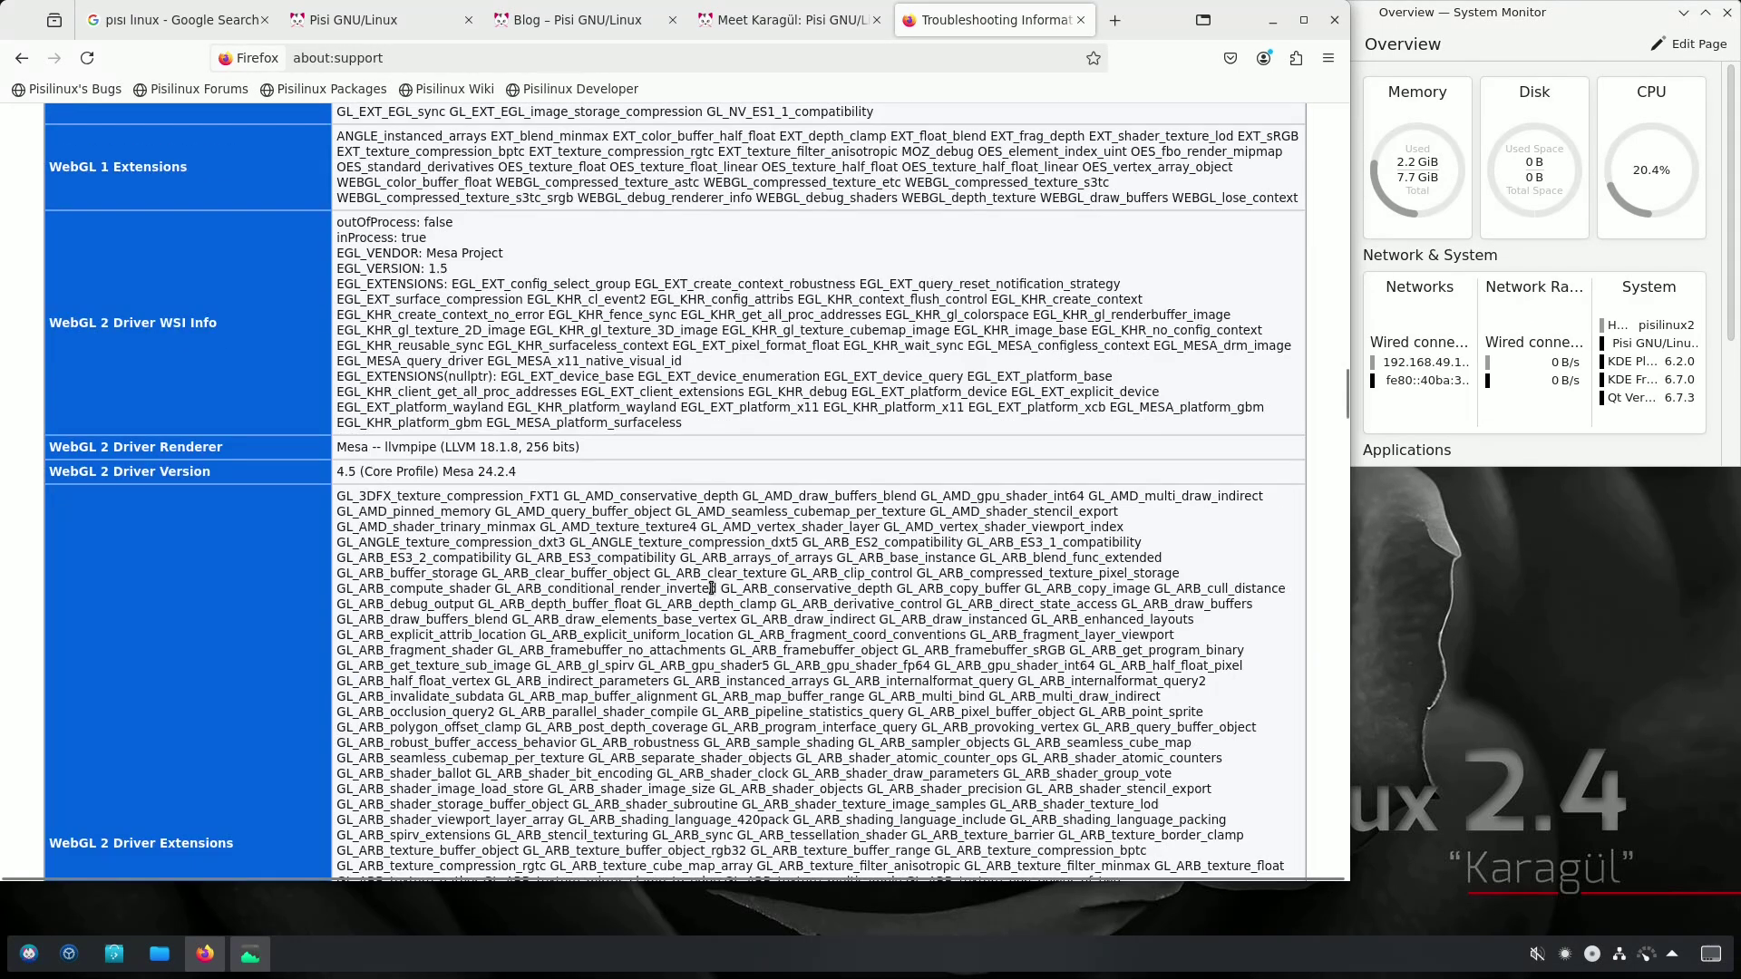
{"action": "scroll", "coordinate": [488, 464], "scroll_direction": "down", "scroll_amount": 15}
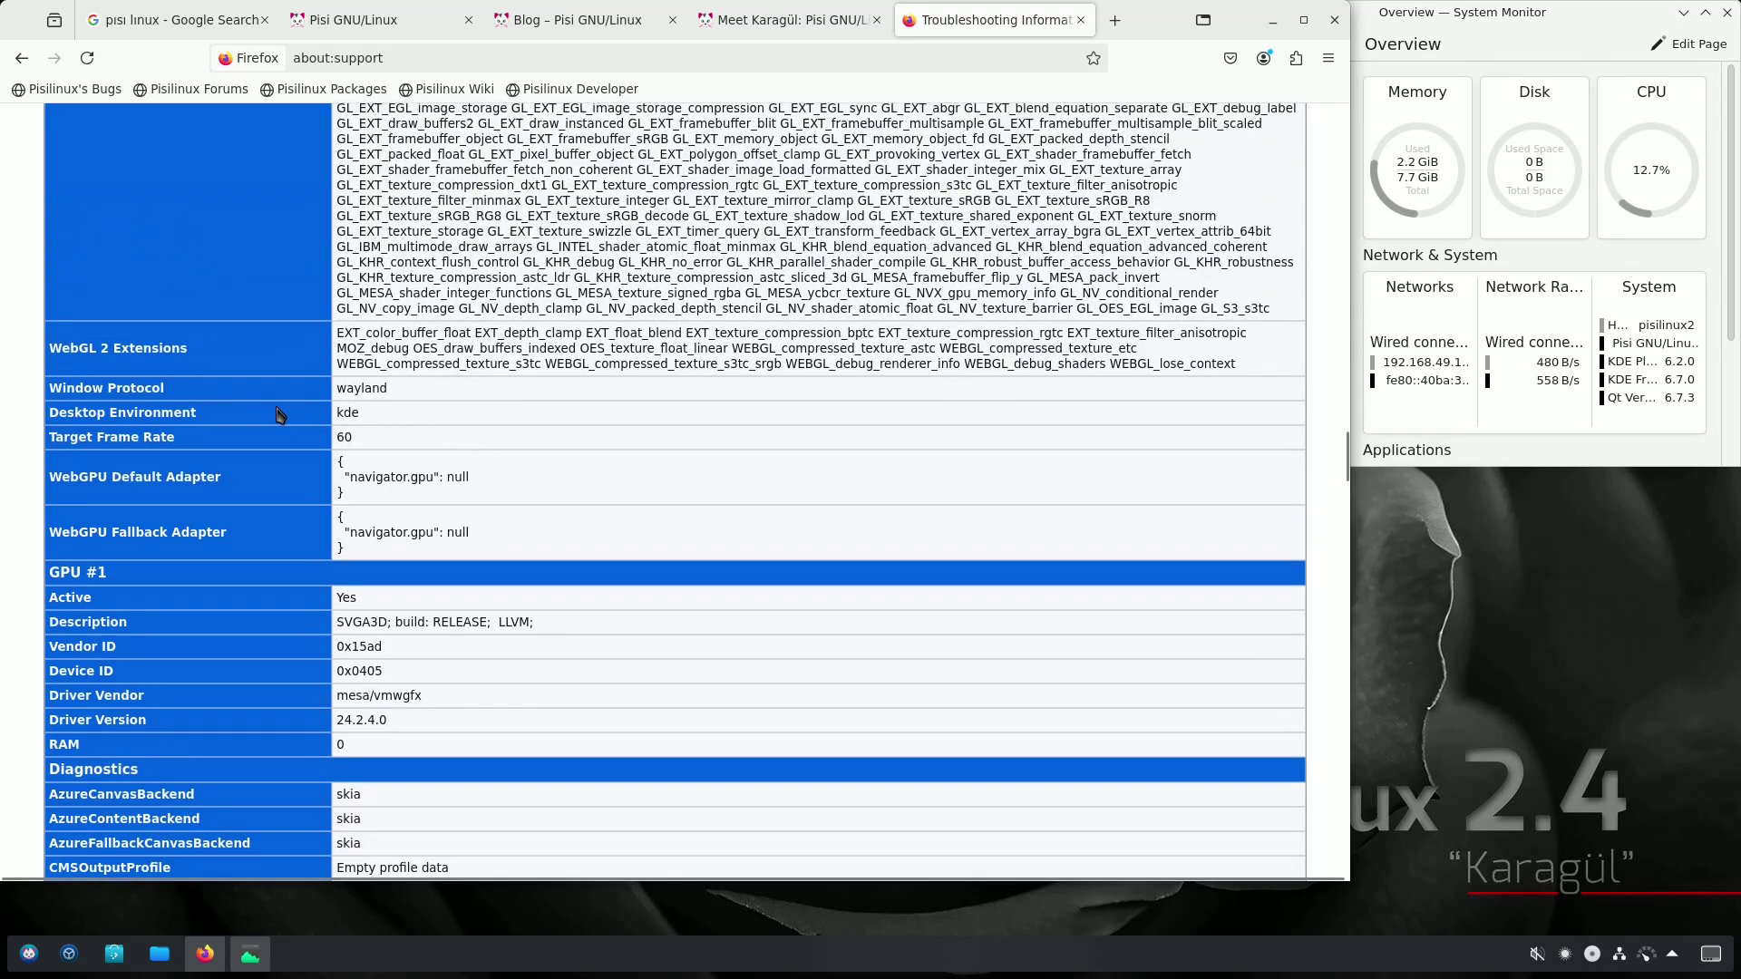
Check the window protocol, desktop environment and GPU #1 details, highlighting the graphics driver version
{"action": "left_click_drag", "start_coordinate": [395, 389], "coordinate": [375, 388]}
{"action": "double_click", "coordinate": [364, 392]}
{"action": "scroll", "coordinate": [493, 383], "scroll_direction": "down", "scroll_amount": 3}
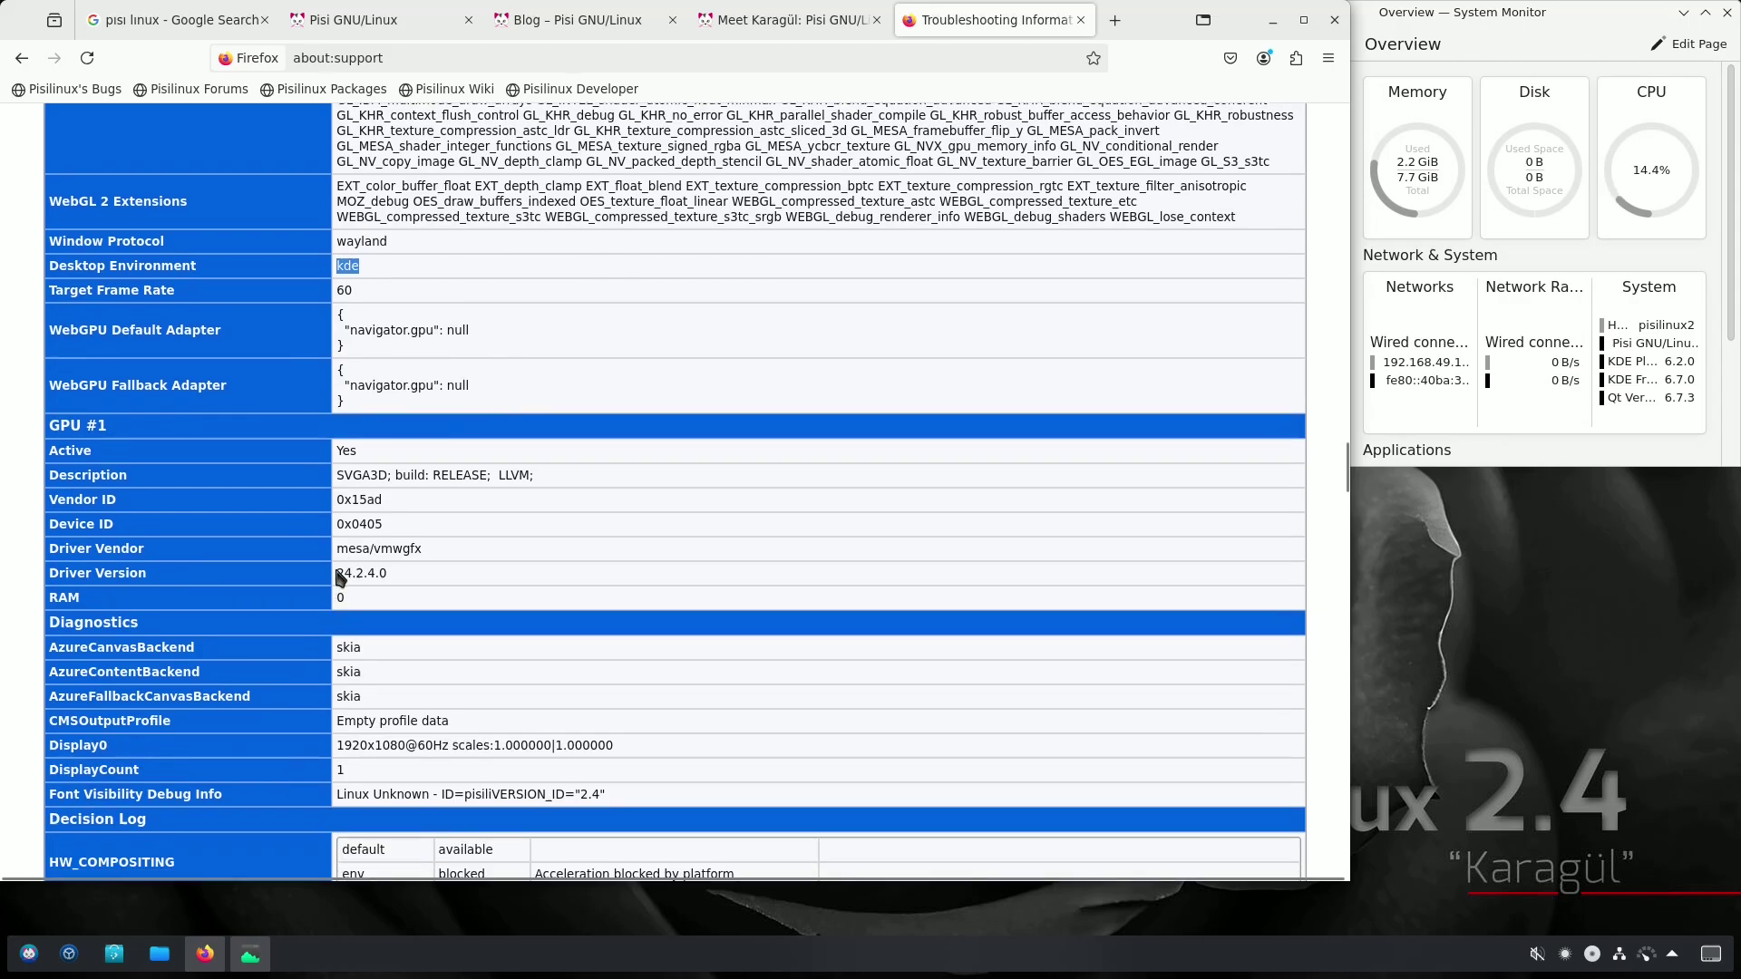
{"action": "left_click_drag", "start_coordinate": [336, 573], "coordinate": [373, 569]}
{"action": "scroll", "coordinate": [408, 596], "scroll_direction": "down", "scroll_amount": 6}
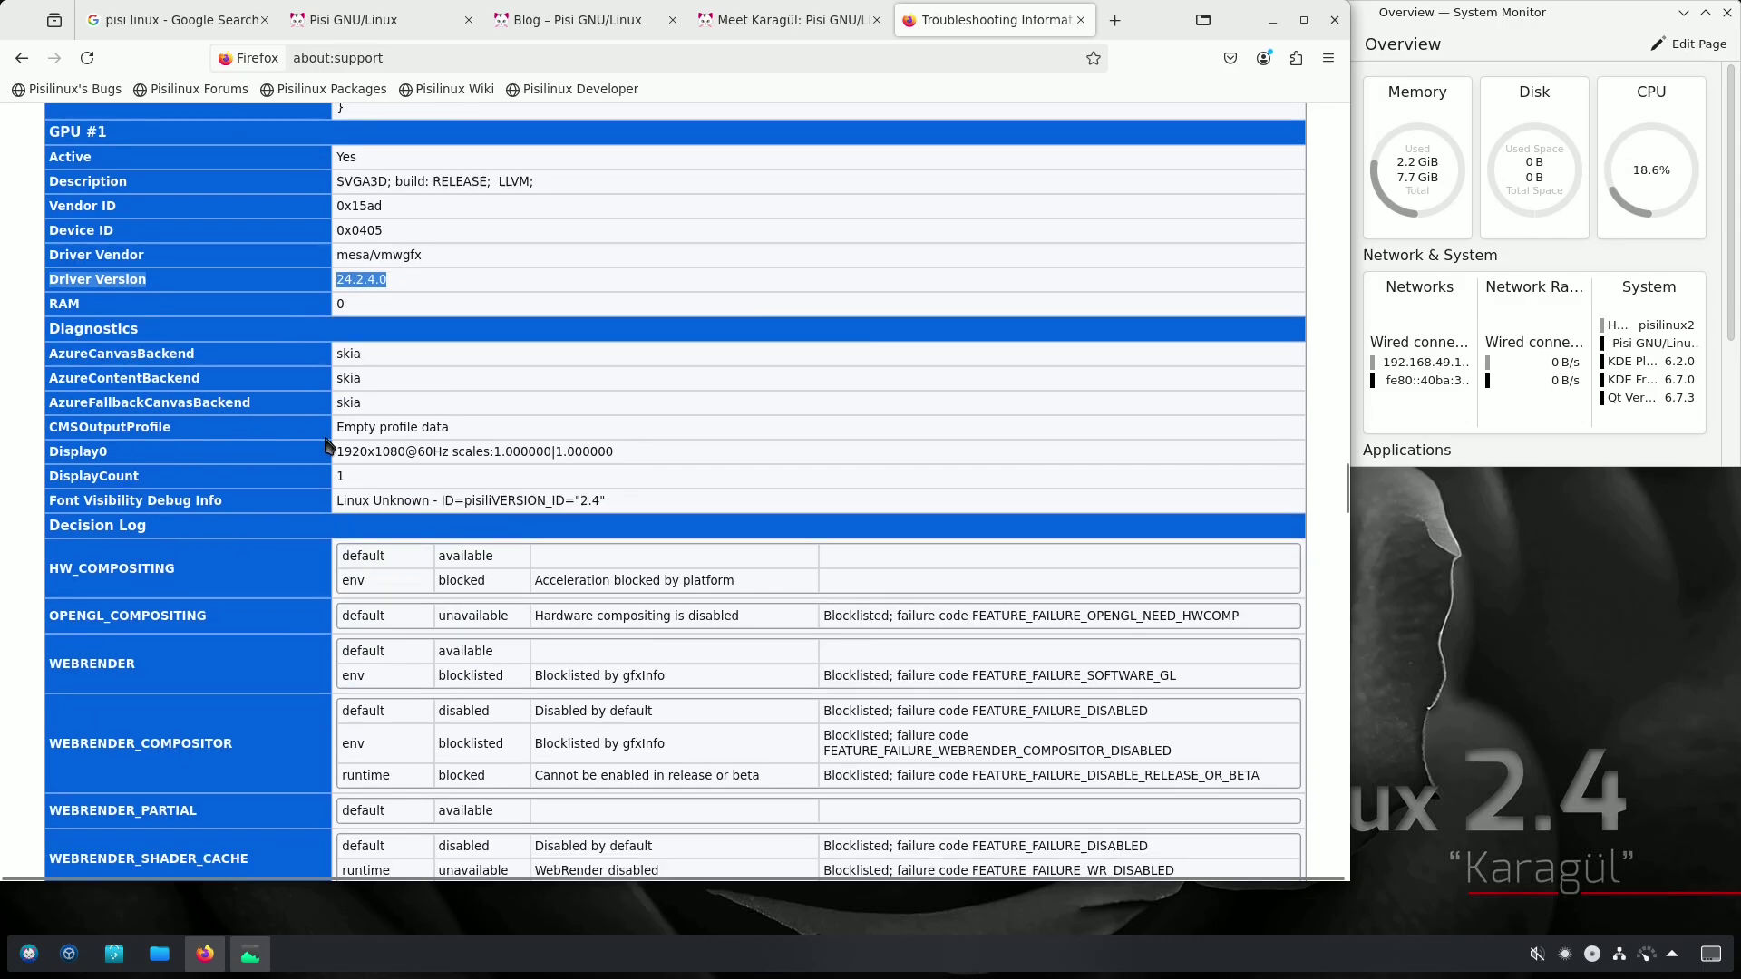
Highlight the Display0 resolution and refresh rate, and review the remaining Troubleshooting Information sections through Content Analysis (DLP)
{"action": "left_click_drag", "start_coordinate": [337, 451], "coordinate": [450, 450]}
{"action": "scroll", "coordinate": [462, 692], "scroll_direction": "down", "scroll_amount": 20}
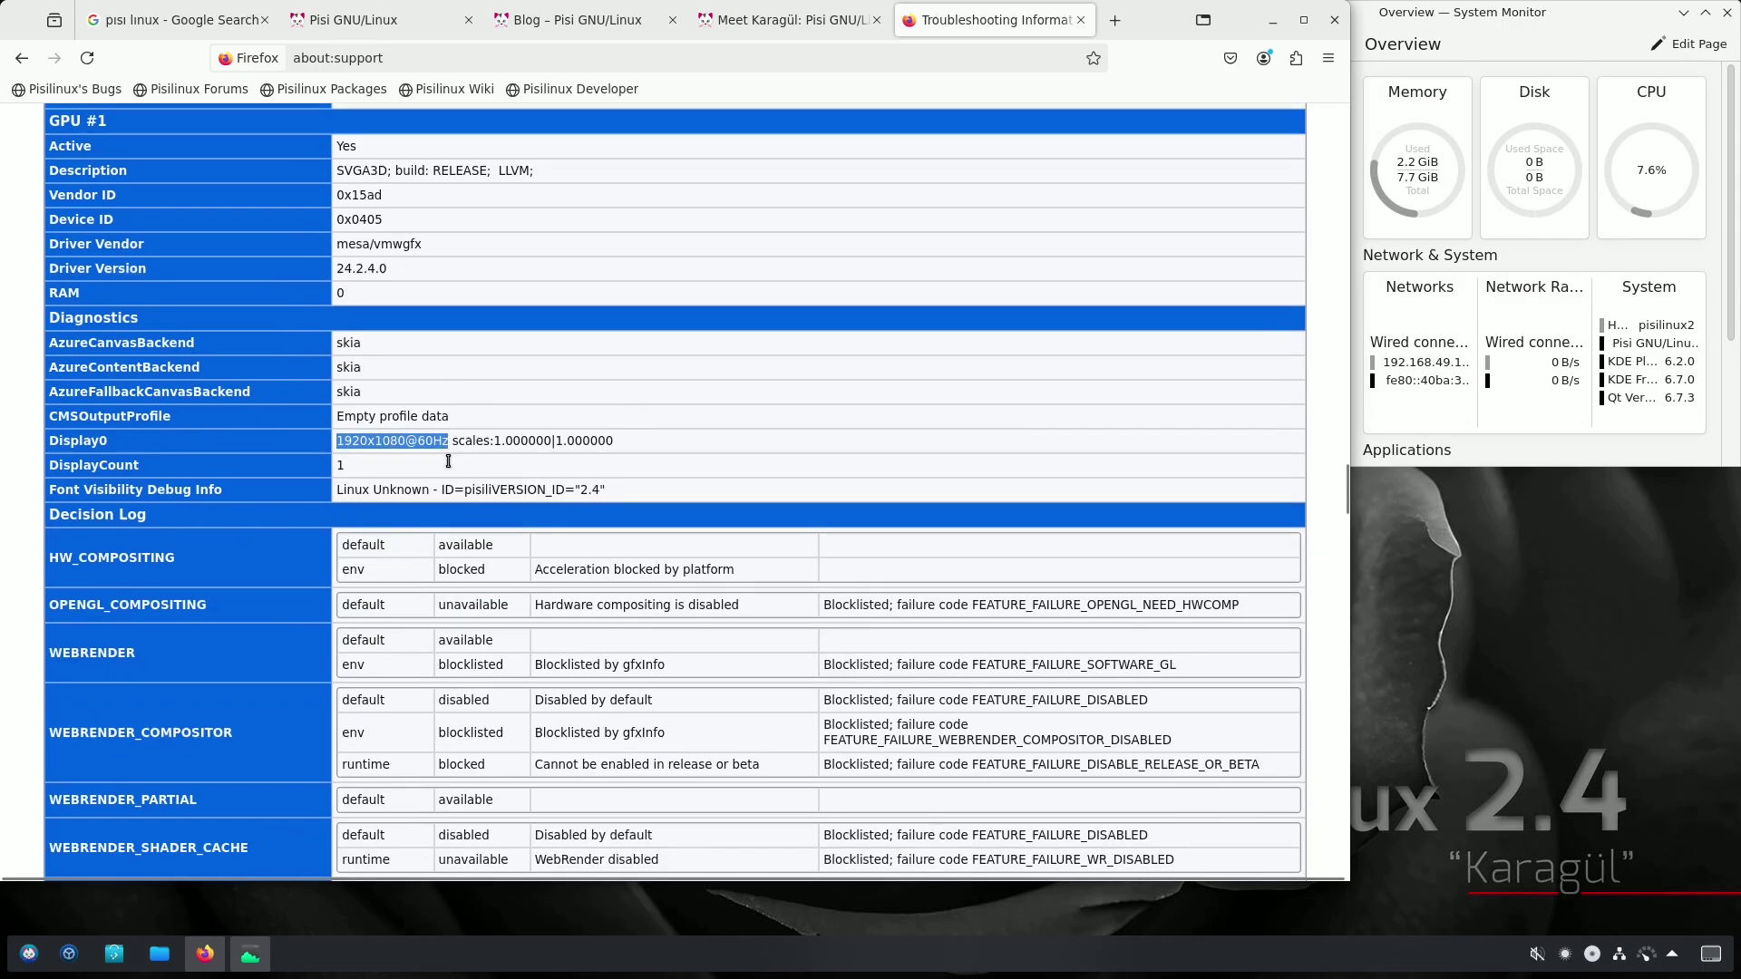
{"action": "scroll", "coordinate": [462, 692], "scroll_direction": "down", "scroll_amount": 20}
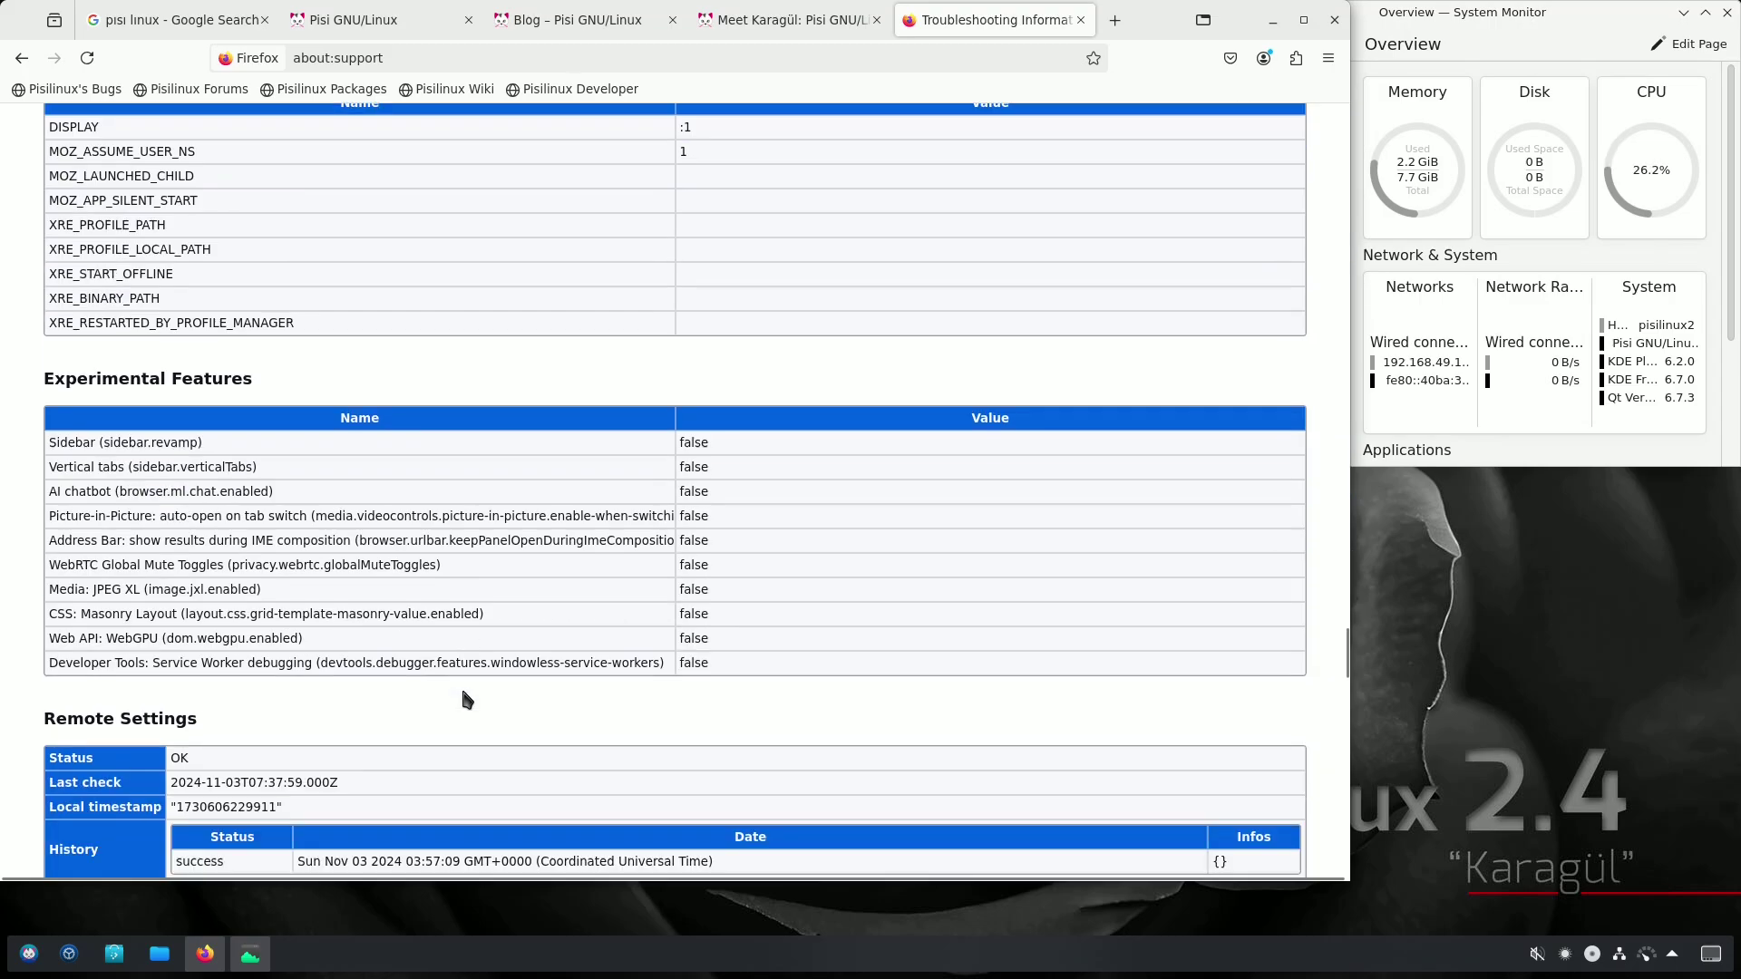
{"action": "scroll", "coordinate": [462, 692], "scroll_direction": "down", "scroll_amount": 12}
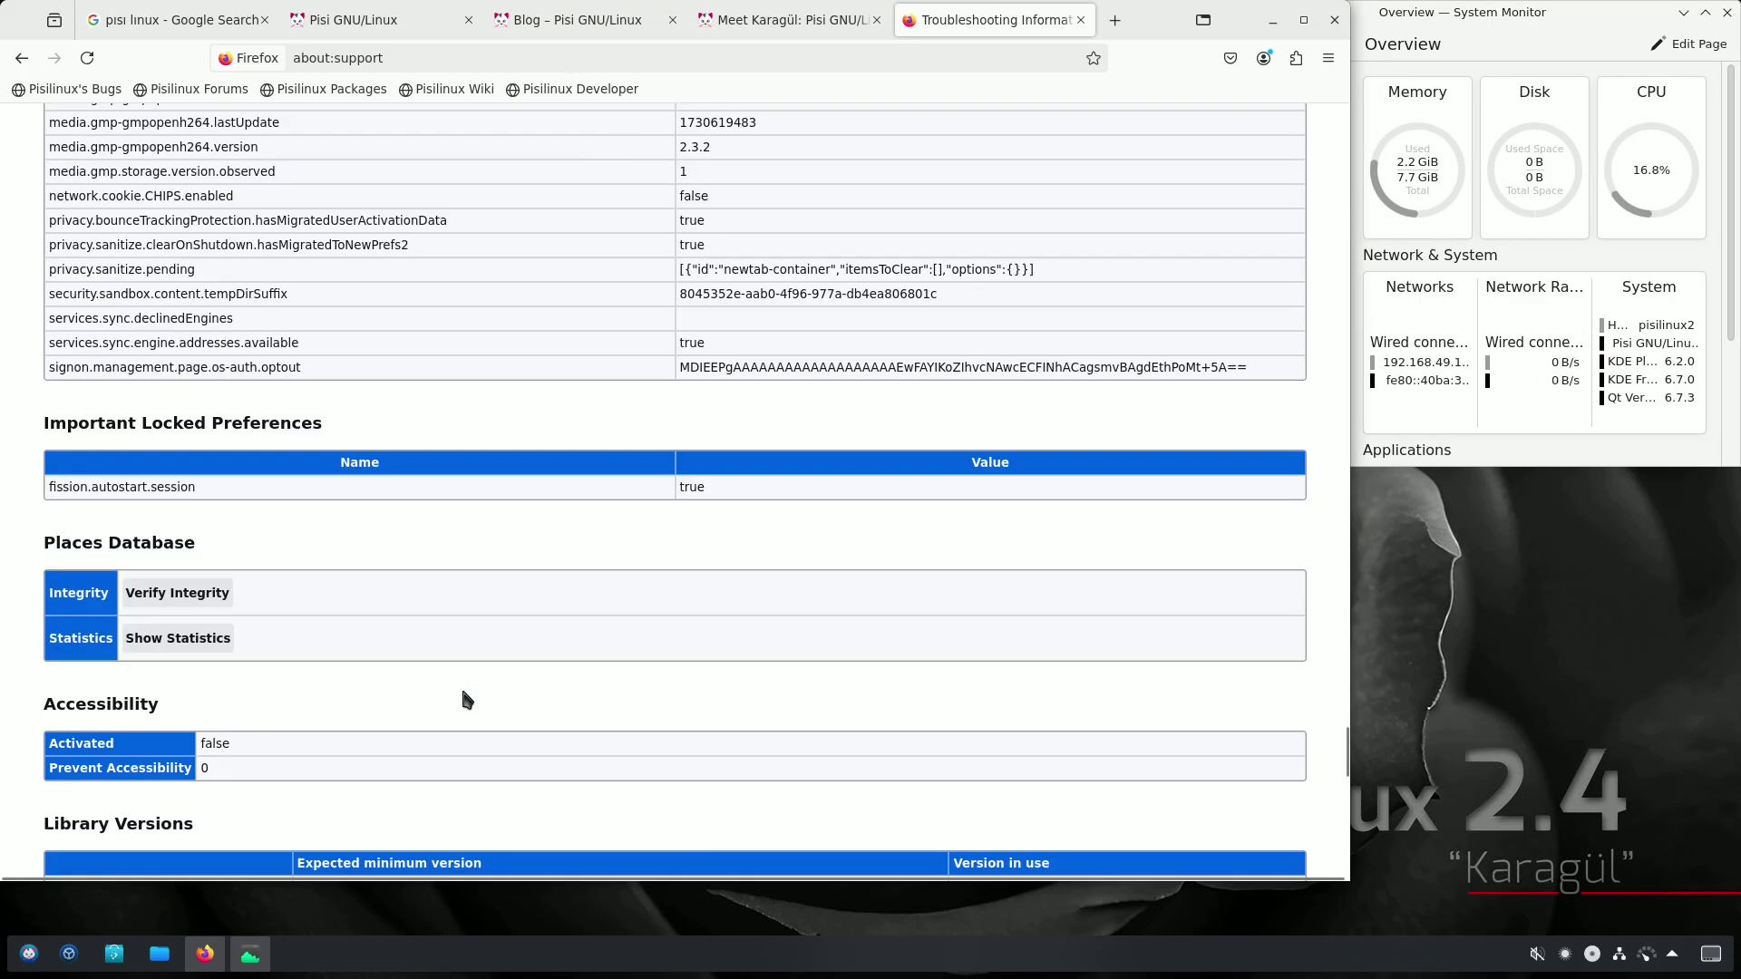
{"action": "scroll", "coordinate": [464, 698], "scroll_direction": "down", "scroll_amount": 20}
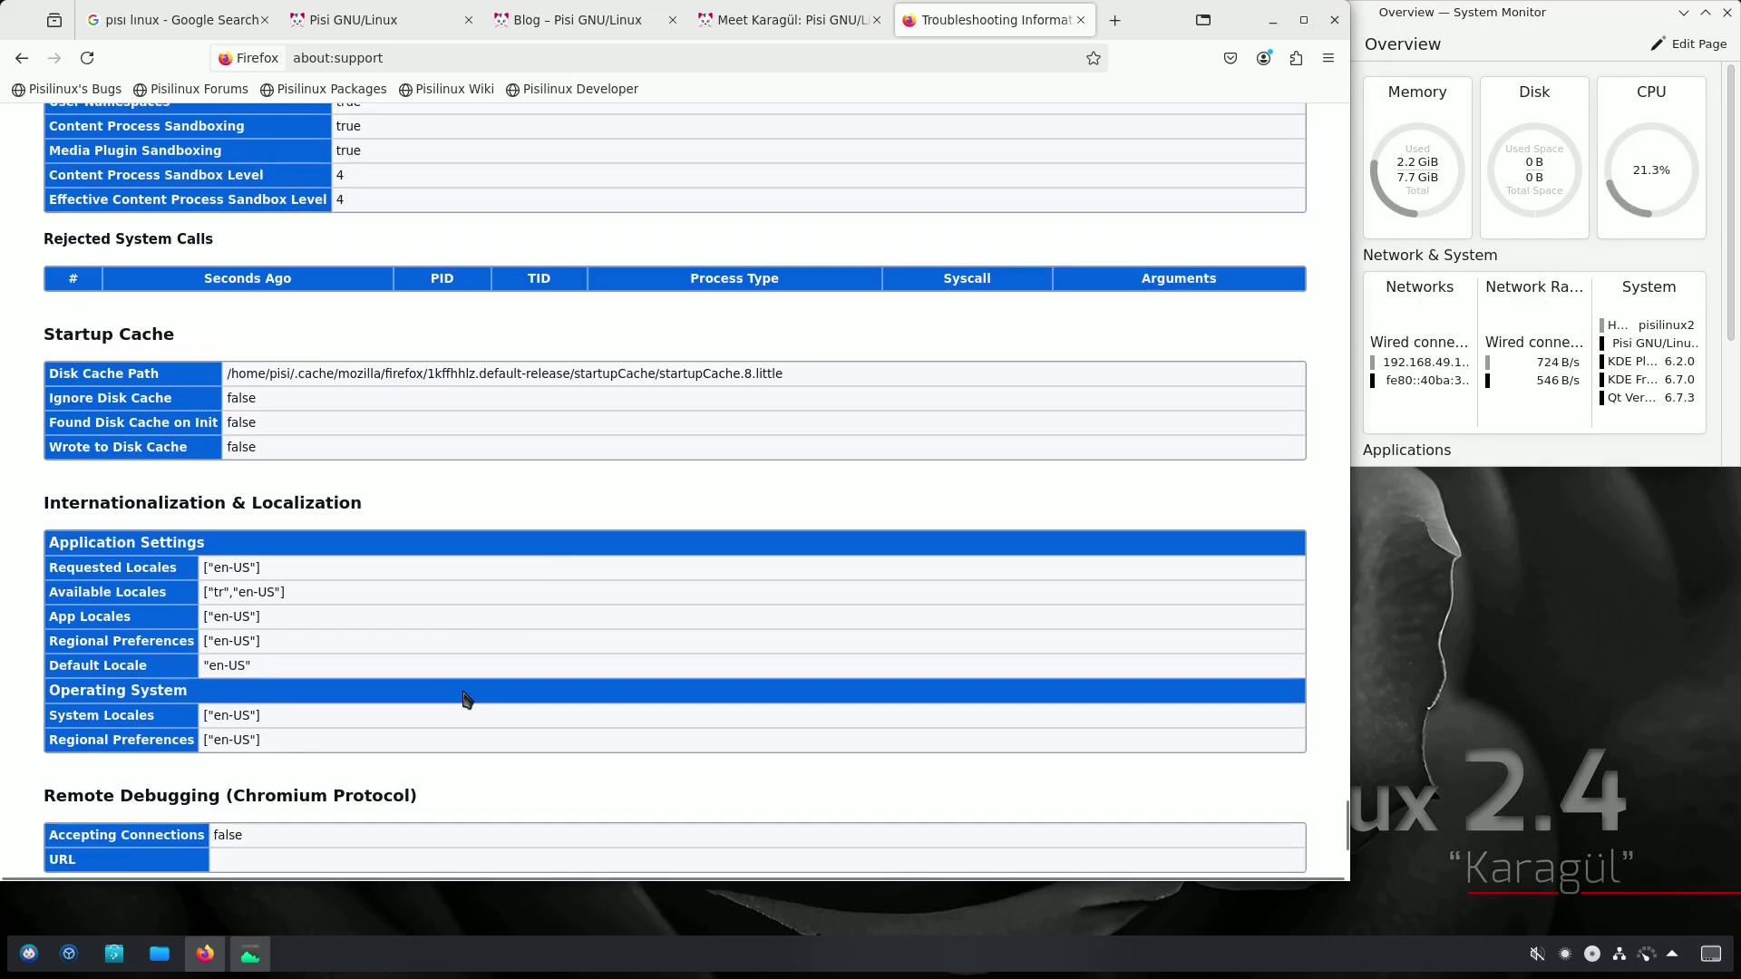
{"action": "scroll", "coordinate": [464, 698], "scroll_direction": "down", "scroll_amount": 8}
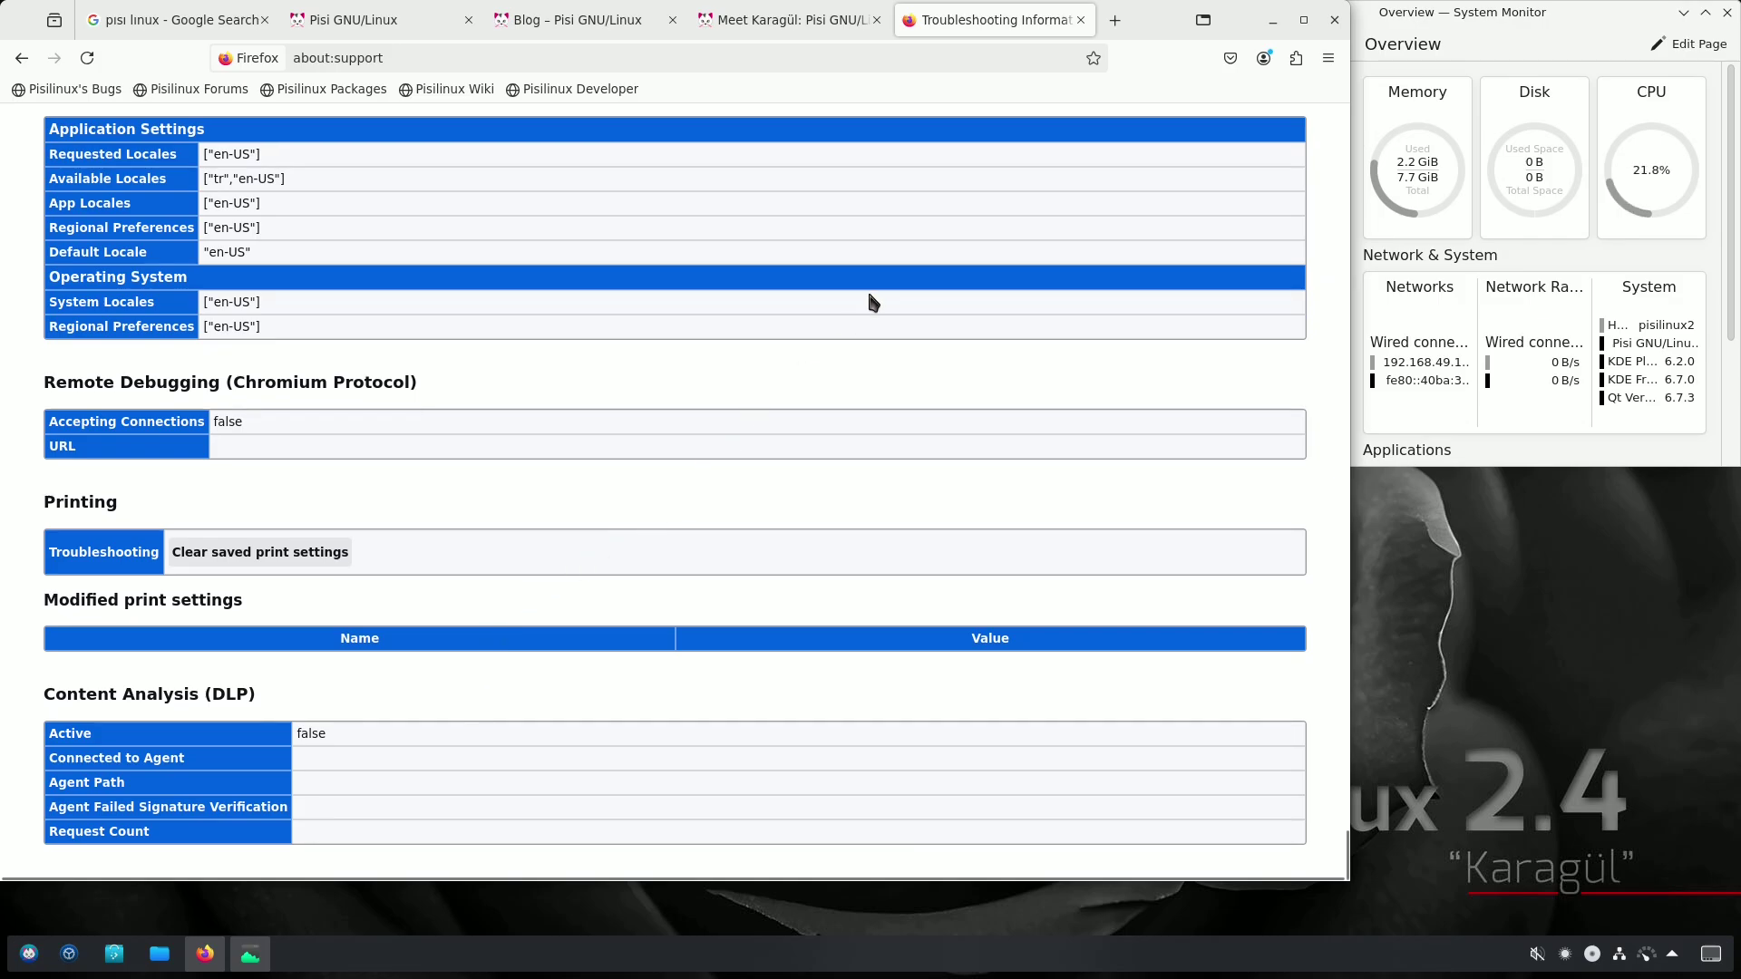
Close the Troubleshooting Information page and return to the Google results, briefly highlighting the "pısı lınux" search term
{"action": "left_click", "coordinate": [1078, 20]}
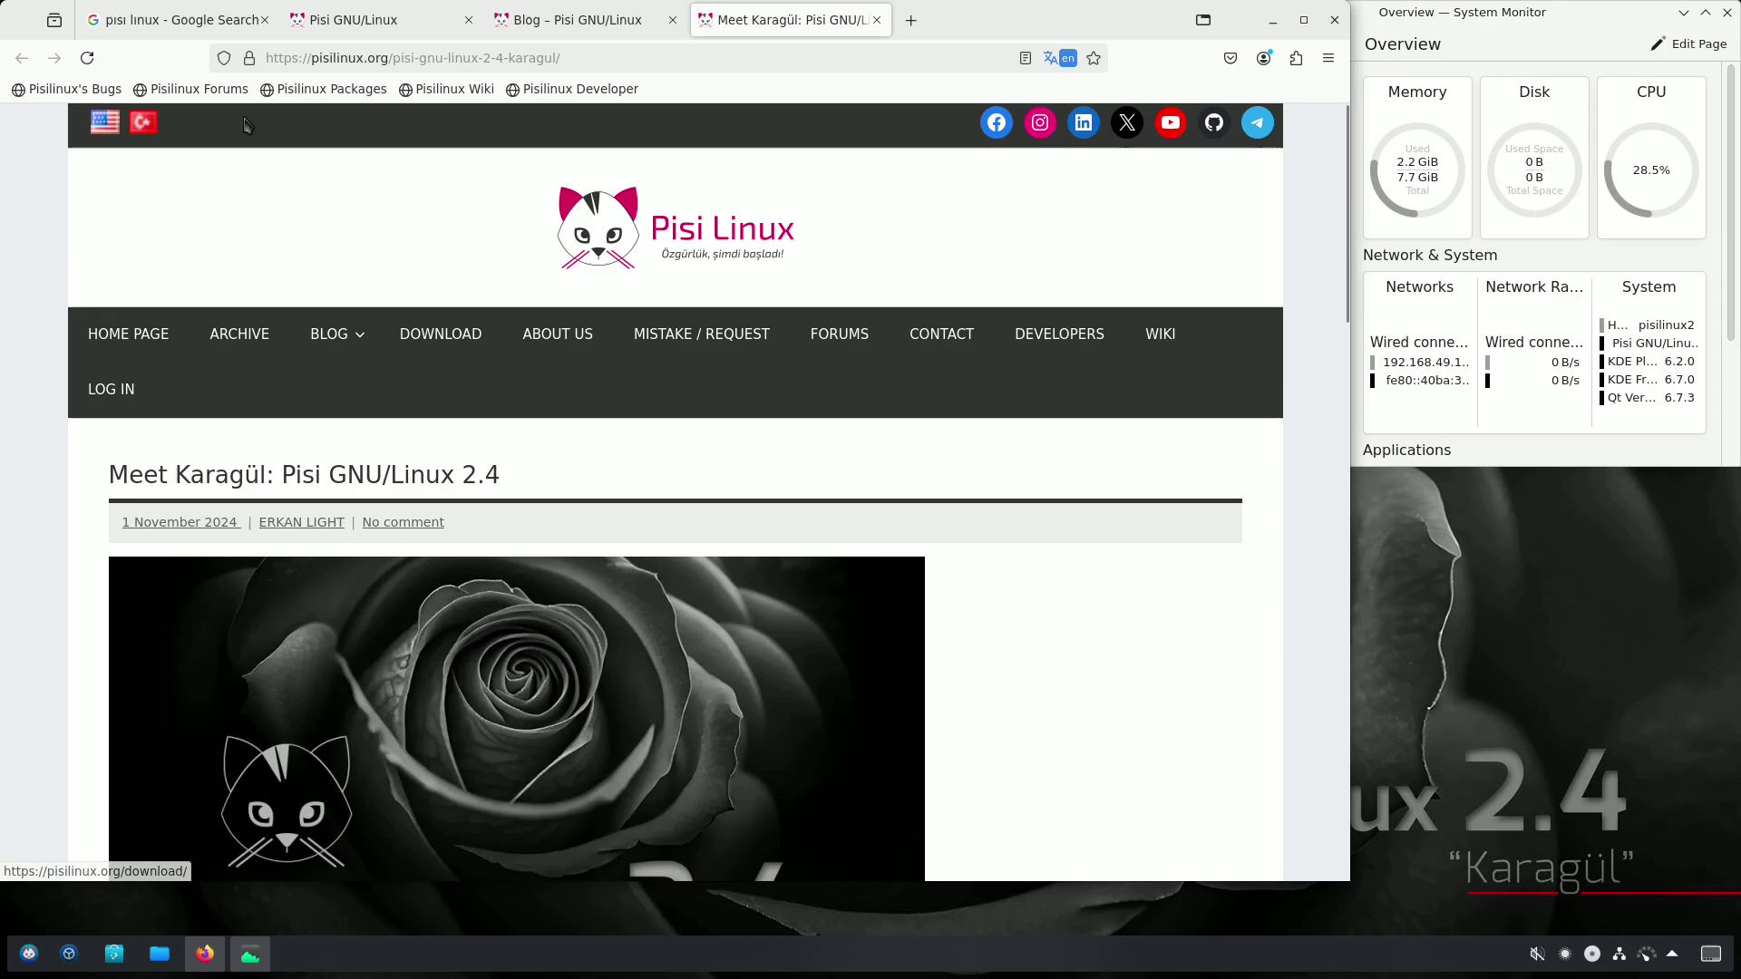
{"action": "left_click", "coordinate": [204, 24]}
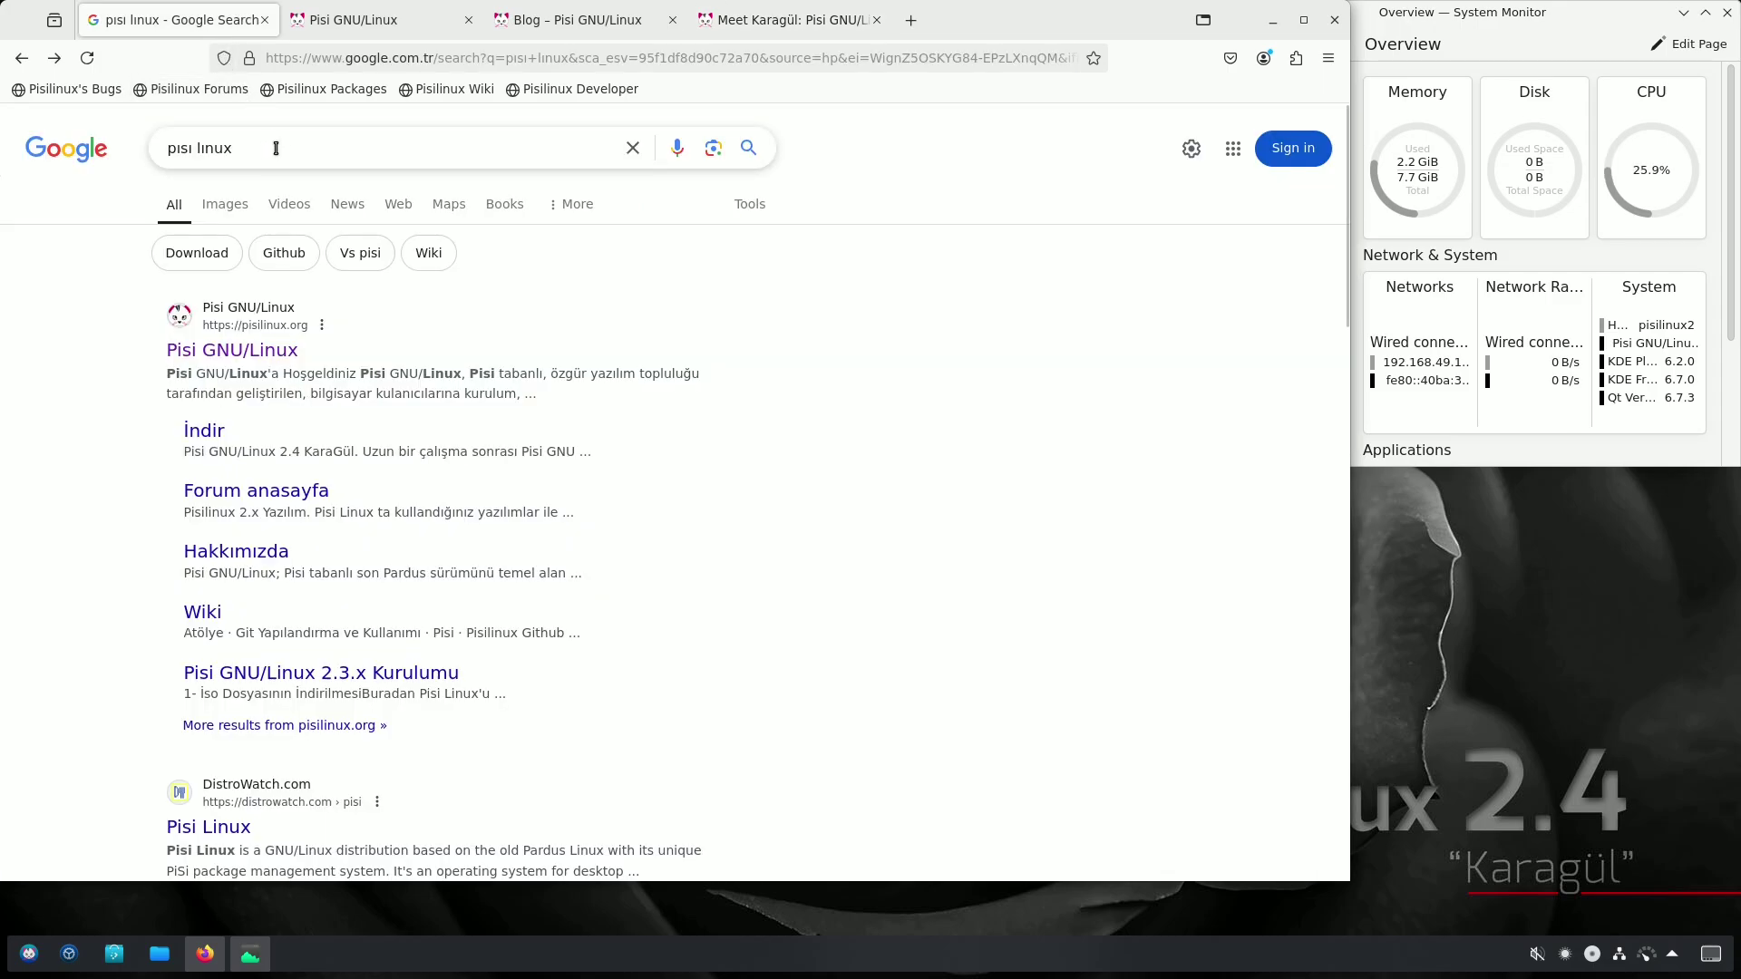
{"action": "triple_click", "coordinate": [209, 152]}
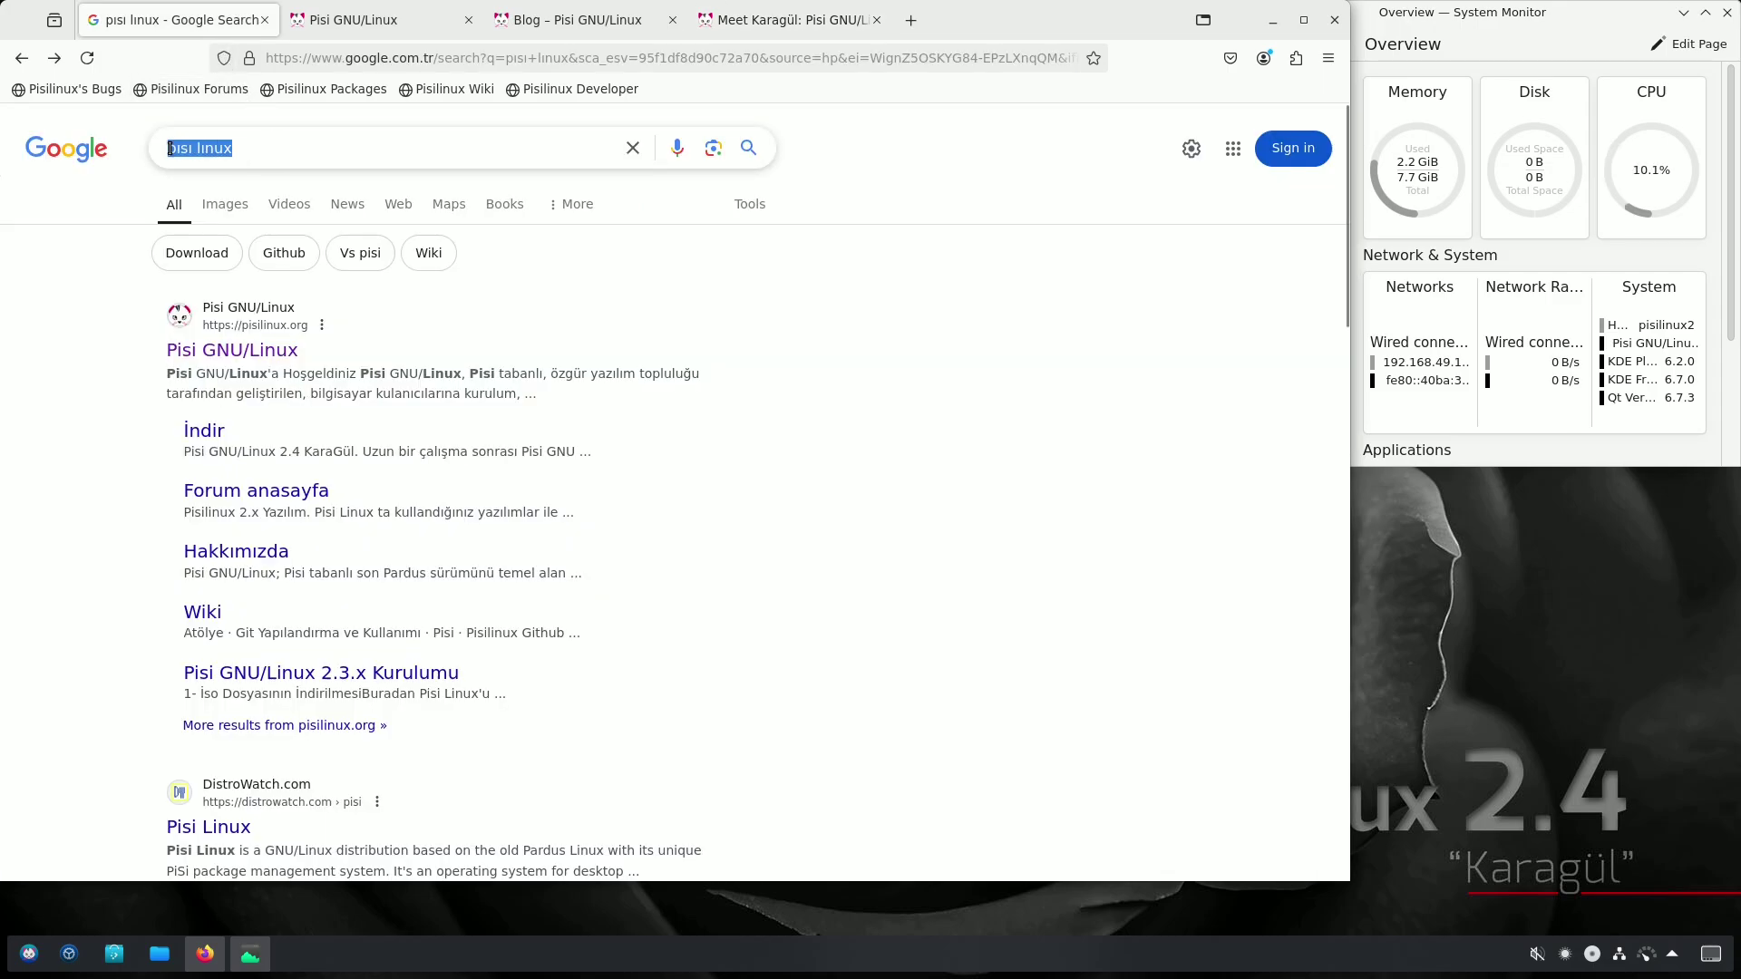
{"action": "left_click", "coordinate": [911, 248]}
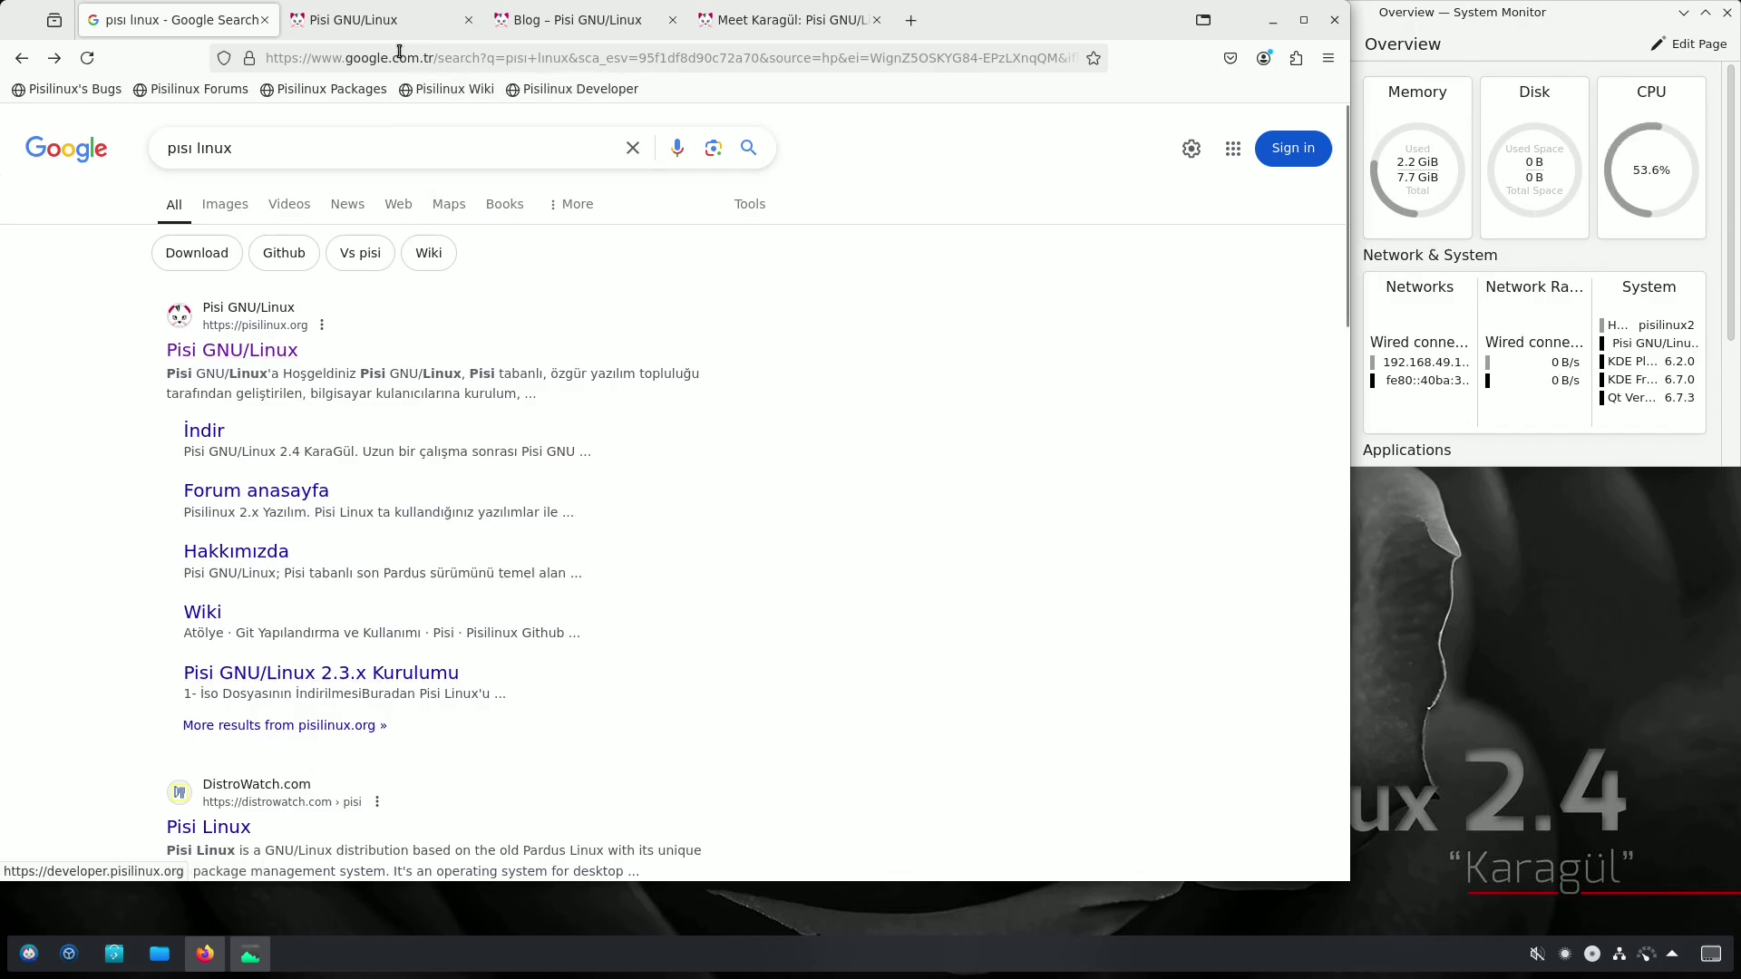
Review the English Pisi GNU/Linux homepage from the banner to the footer, highlighting the start of the welcome paragraph
{"action": "left_click", "coordinate": [354, 20]}
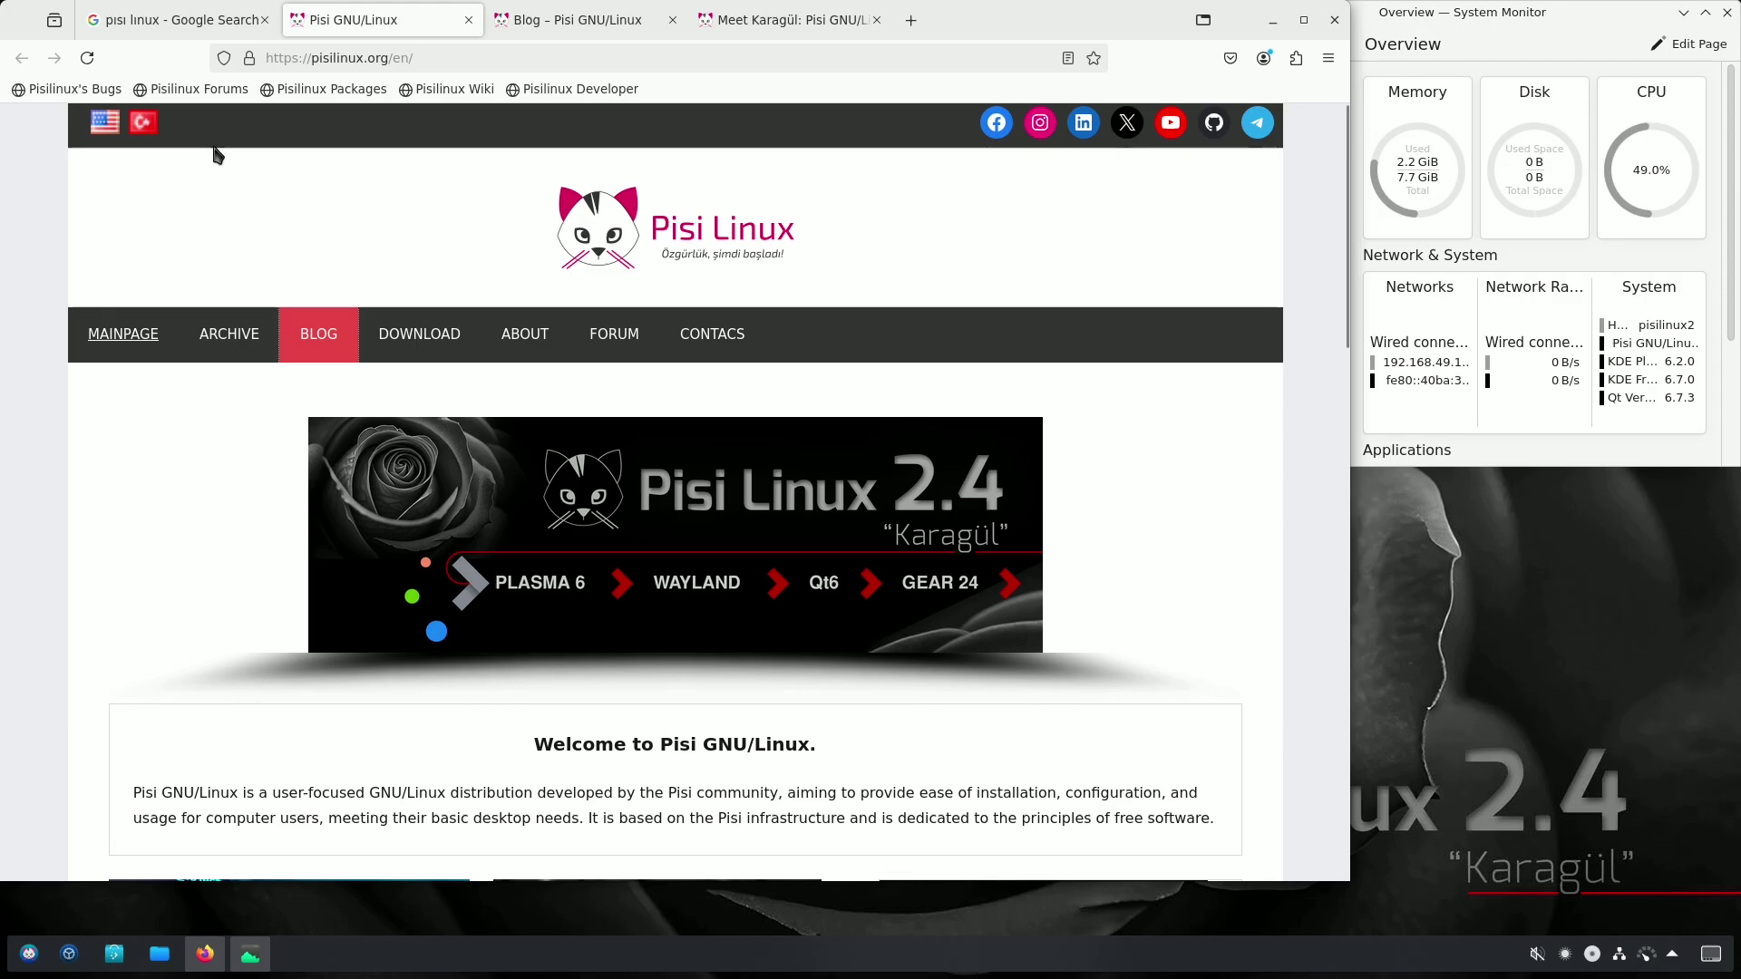
{"action": "scroll", "coordinate": [227, 205], "scroll_direction": "down", "scroll_amount": 3}
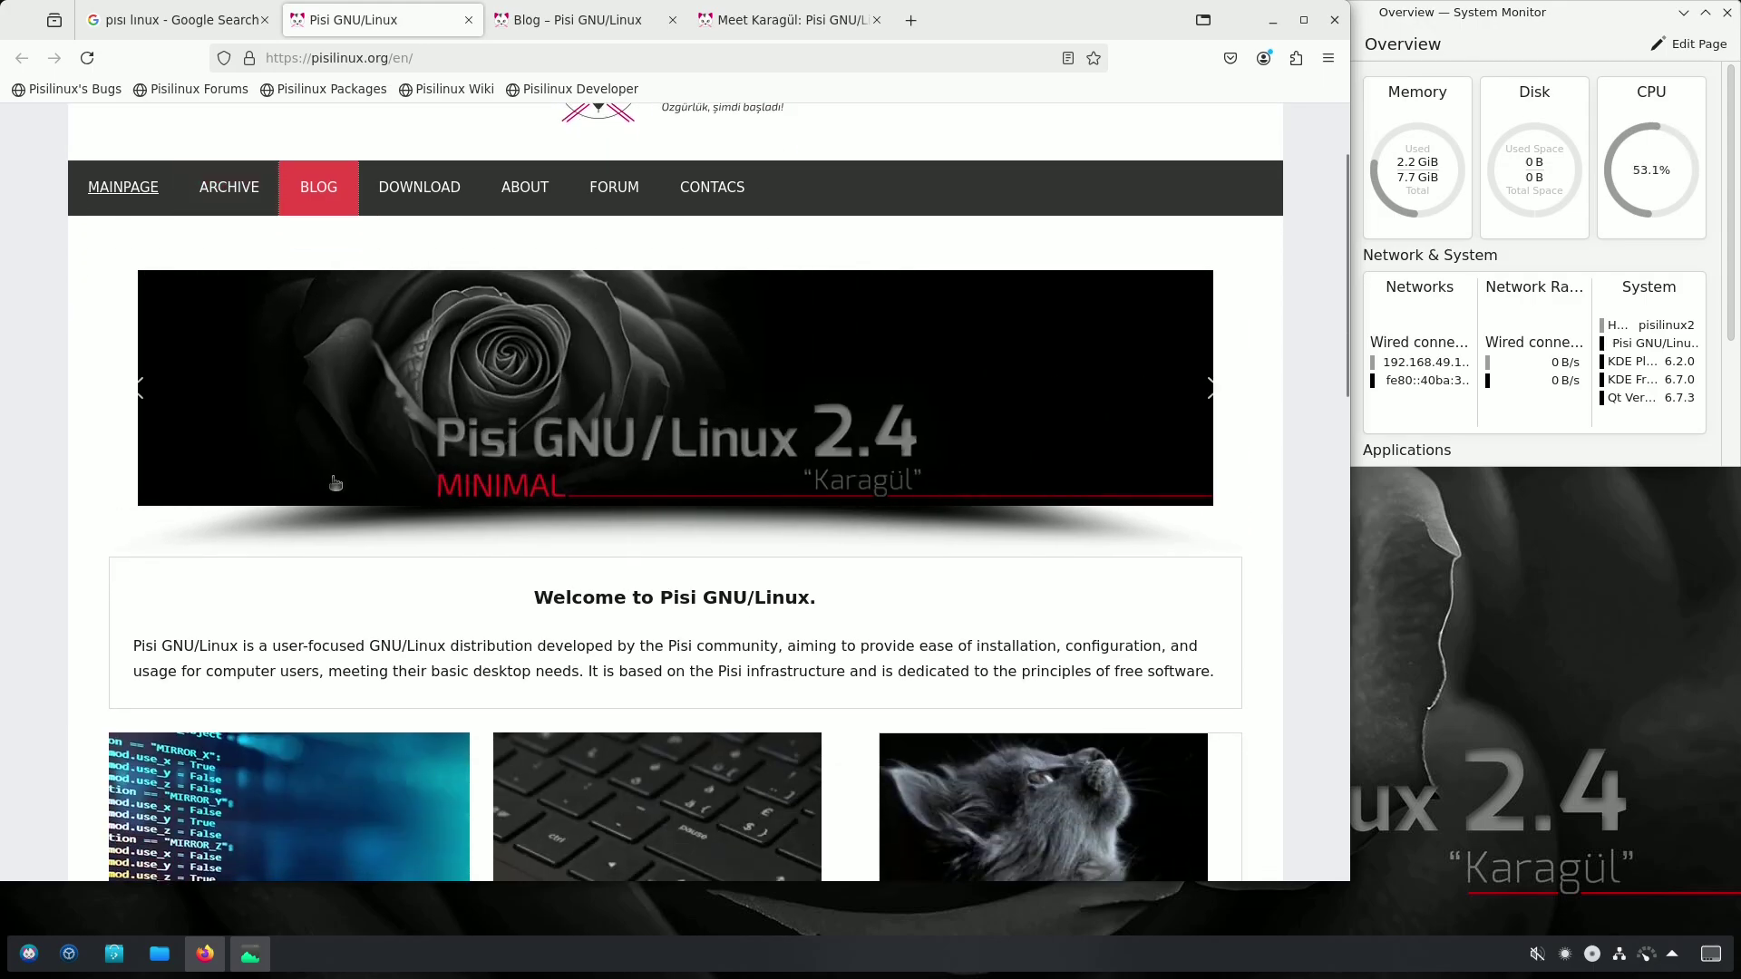
{"action": "scroll", "coordinate": [309, 390], "scroll_direction": "down", "scroll_amount": 5}
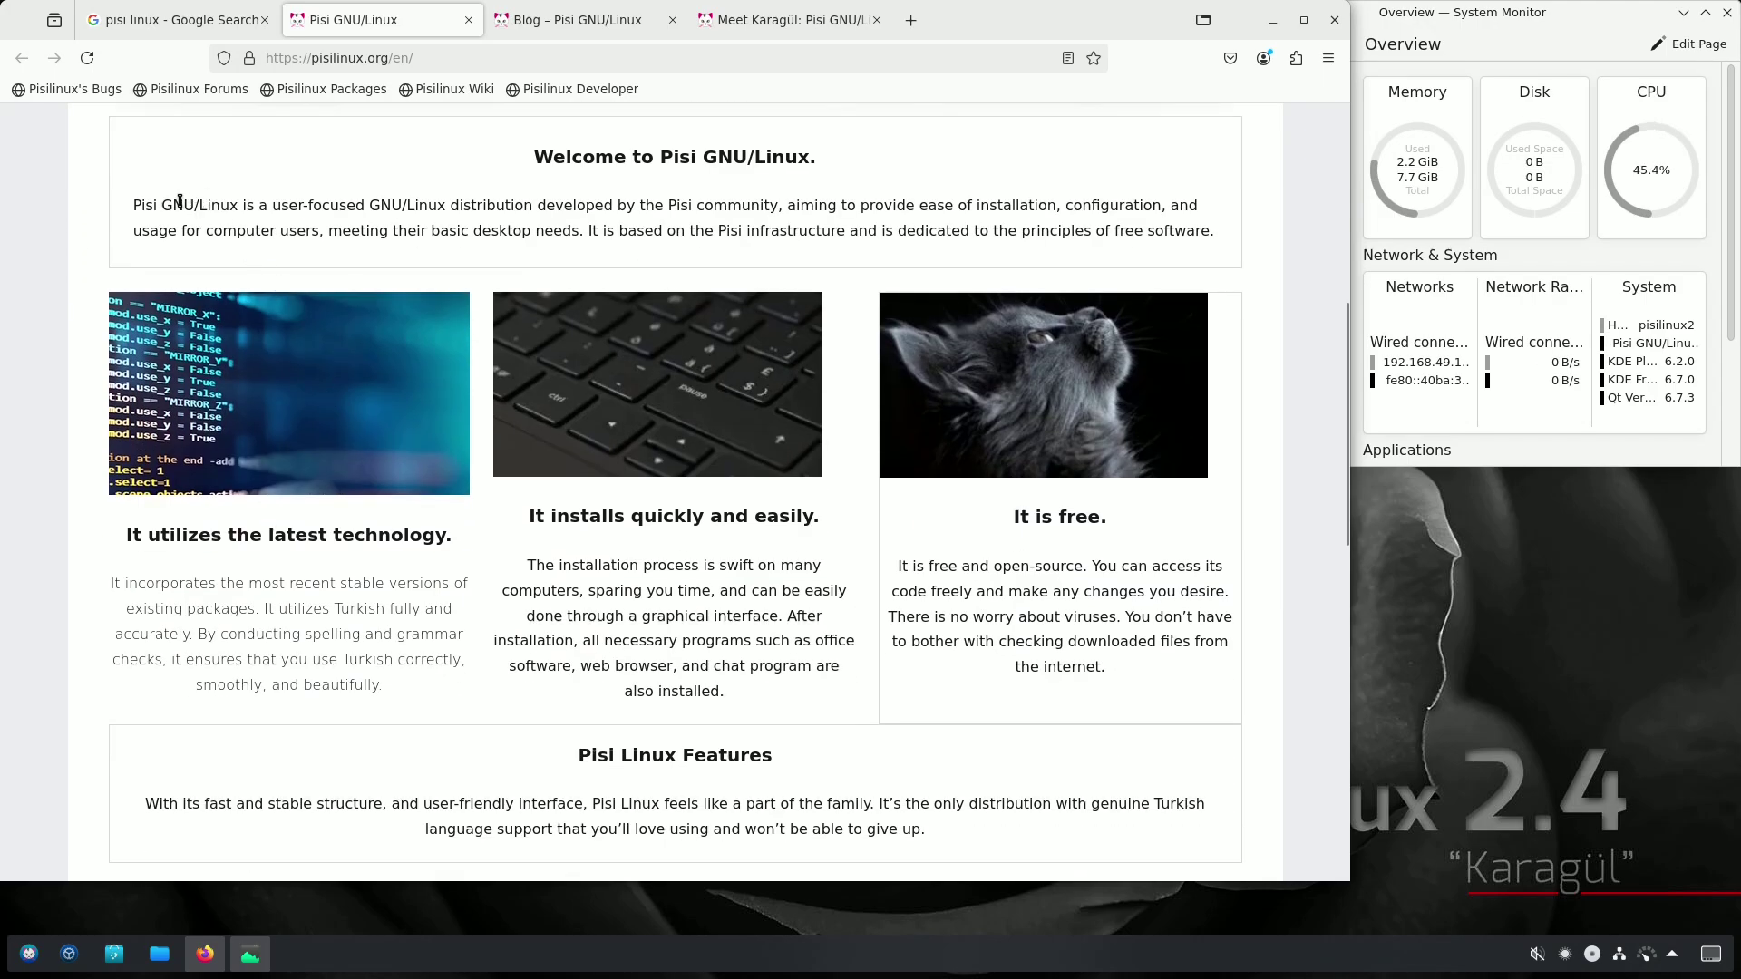
{"action": "left_click_drag", "start_coordinate": [136, 207], "coordinate": [298, 227]}
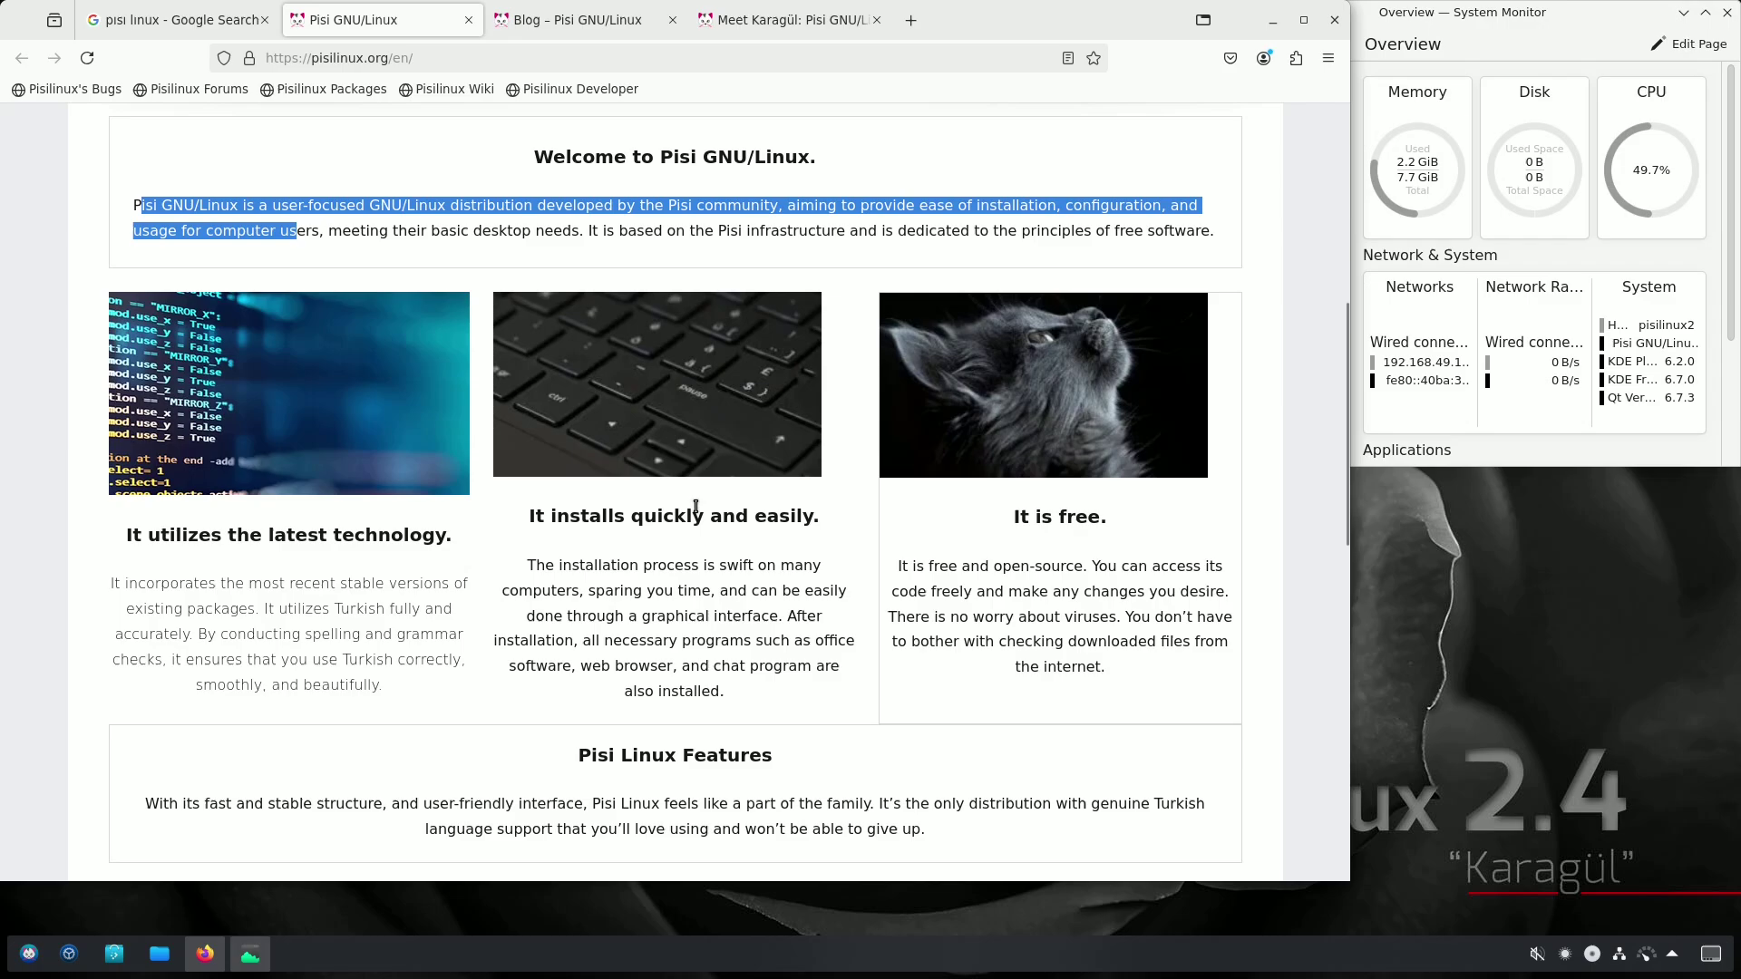
{"action": "scroll", "coordinate": [670, 505], "scroll_direction": "down", "scroll_amount": 3}
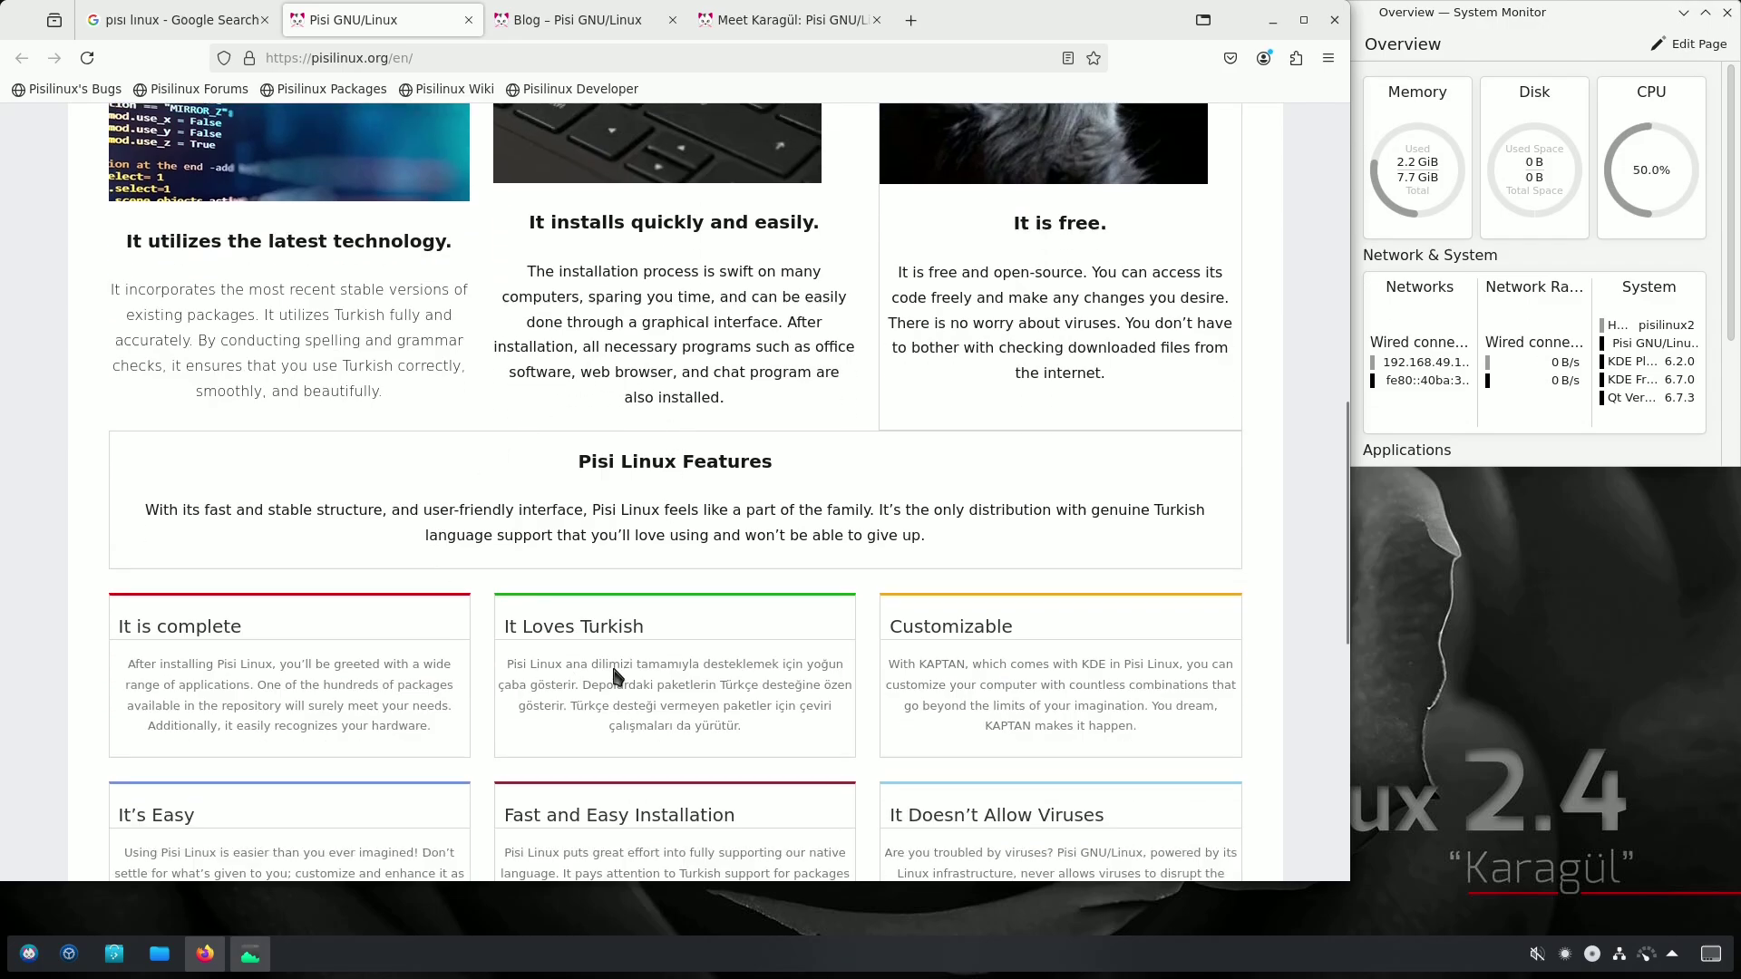
{"action": "scroll", "coordinate": [469, 601], "scroll_direction": "down", "scroll_amount": 3}
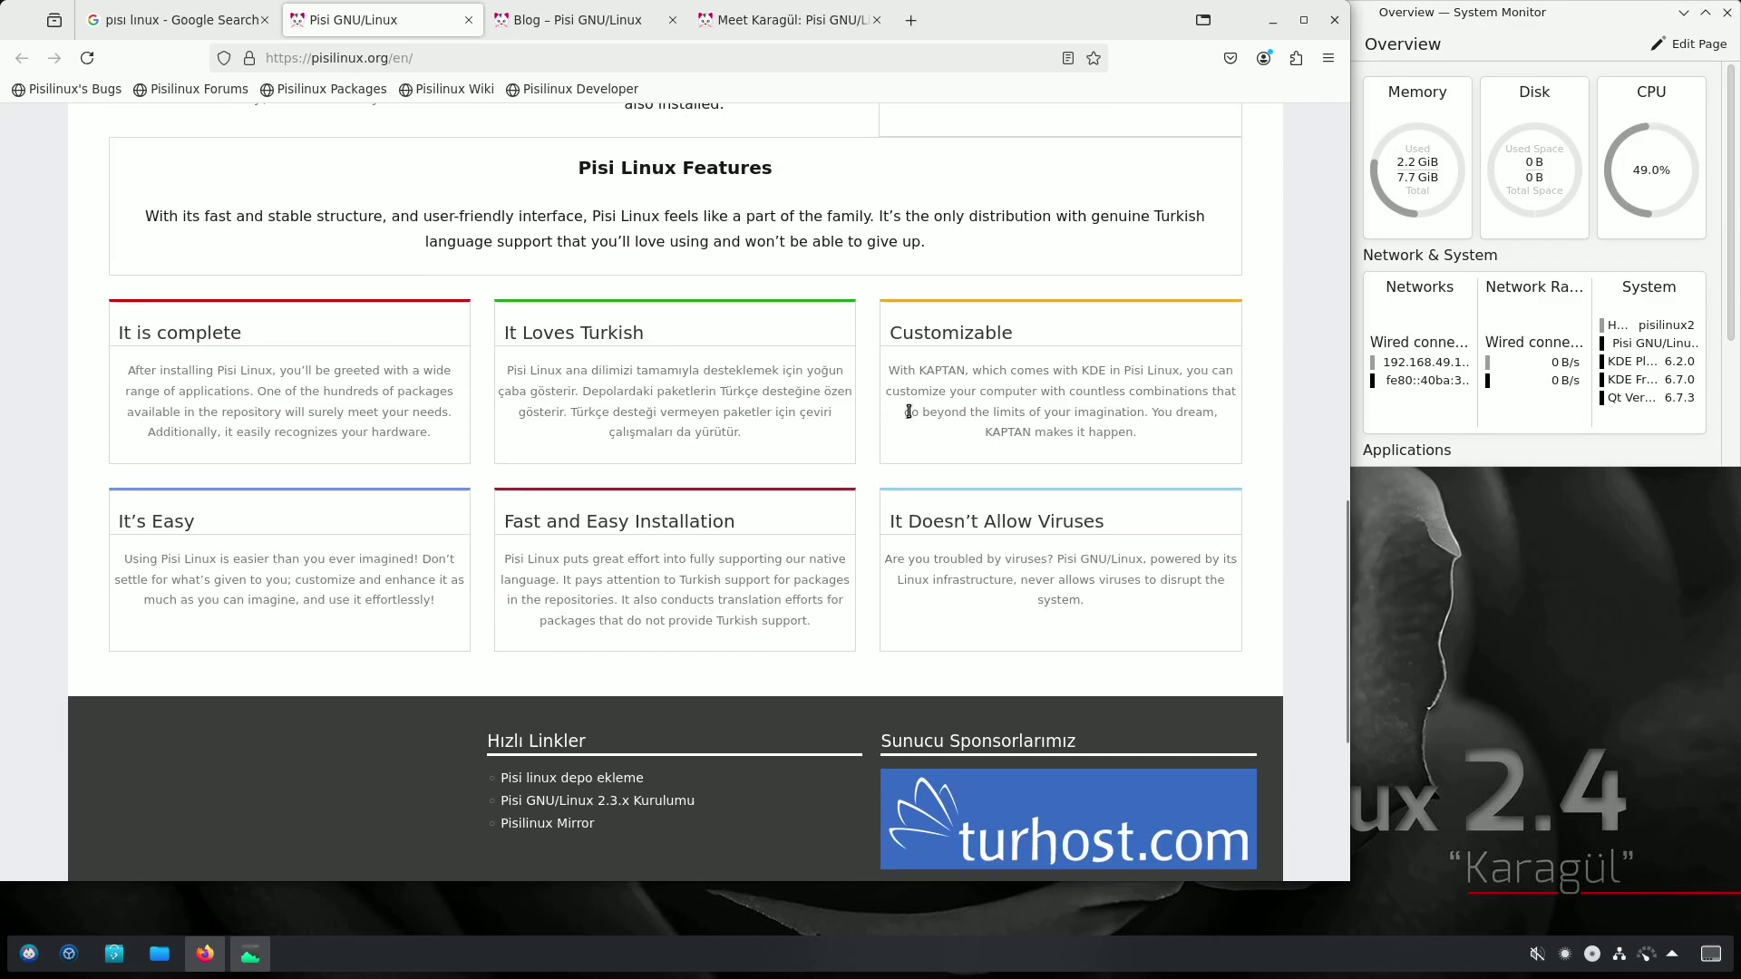
{"action": "scroll", "coordinate": [455, 618], "scroll_direction": "down", "scroll_amount": 4}
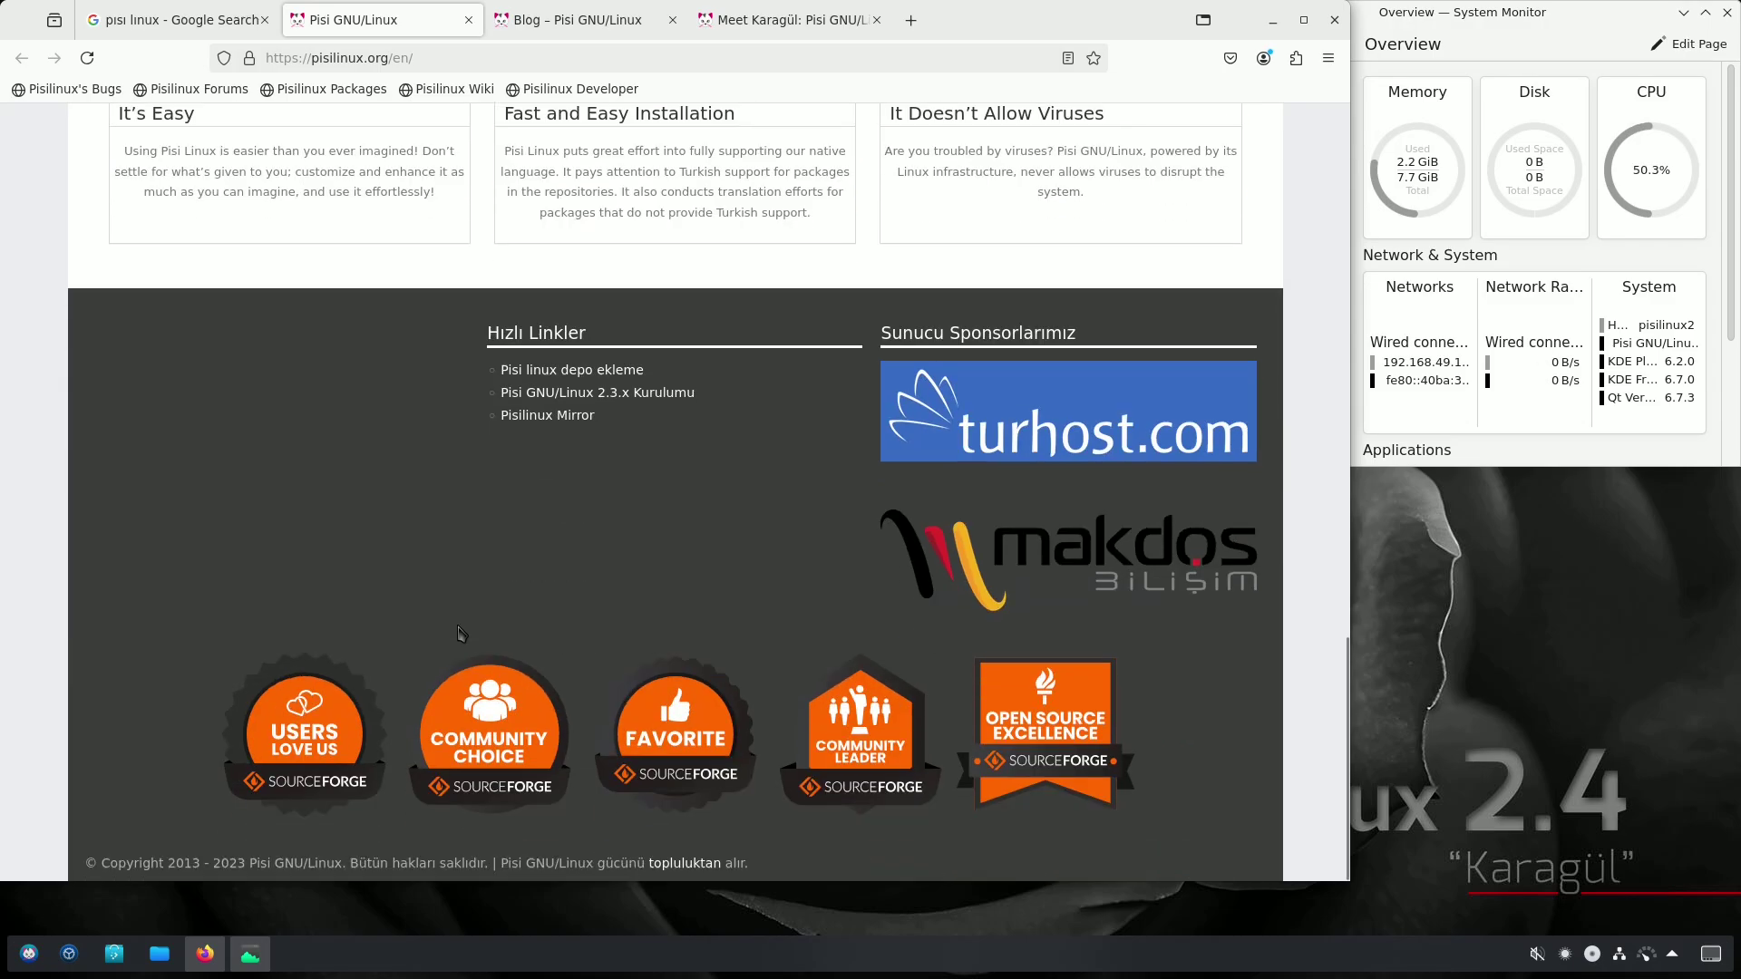
{"action": "scroll", "coordinate": [461, 634], "scroll_direction": "up", "scroll_amount": 15}
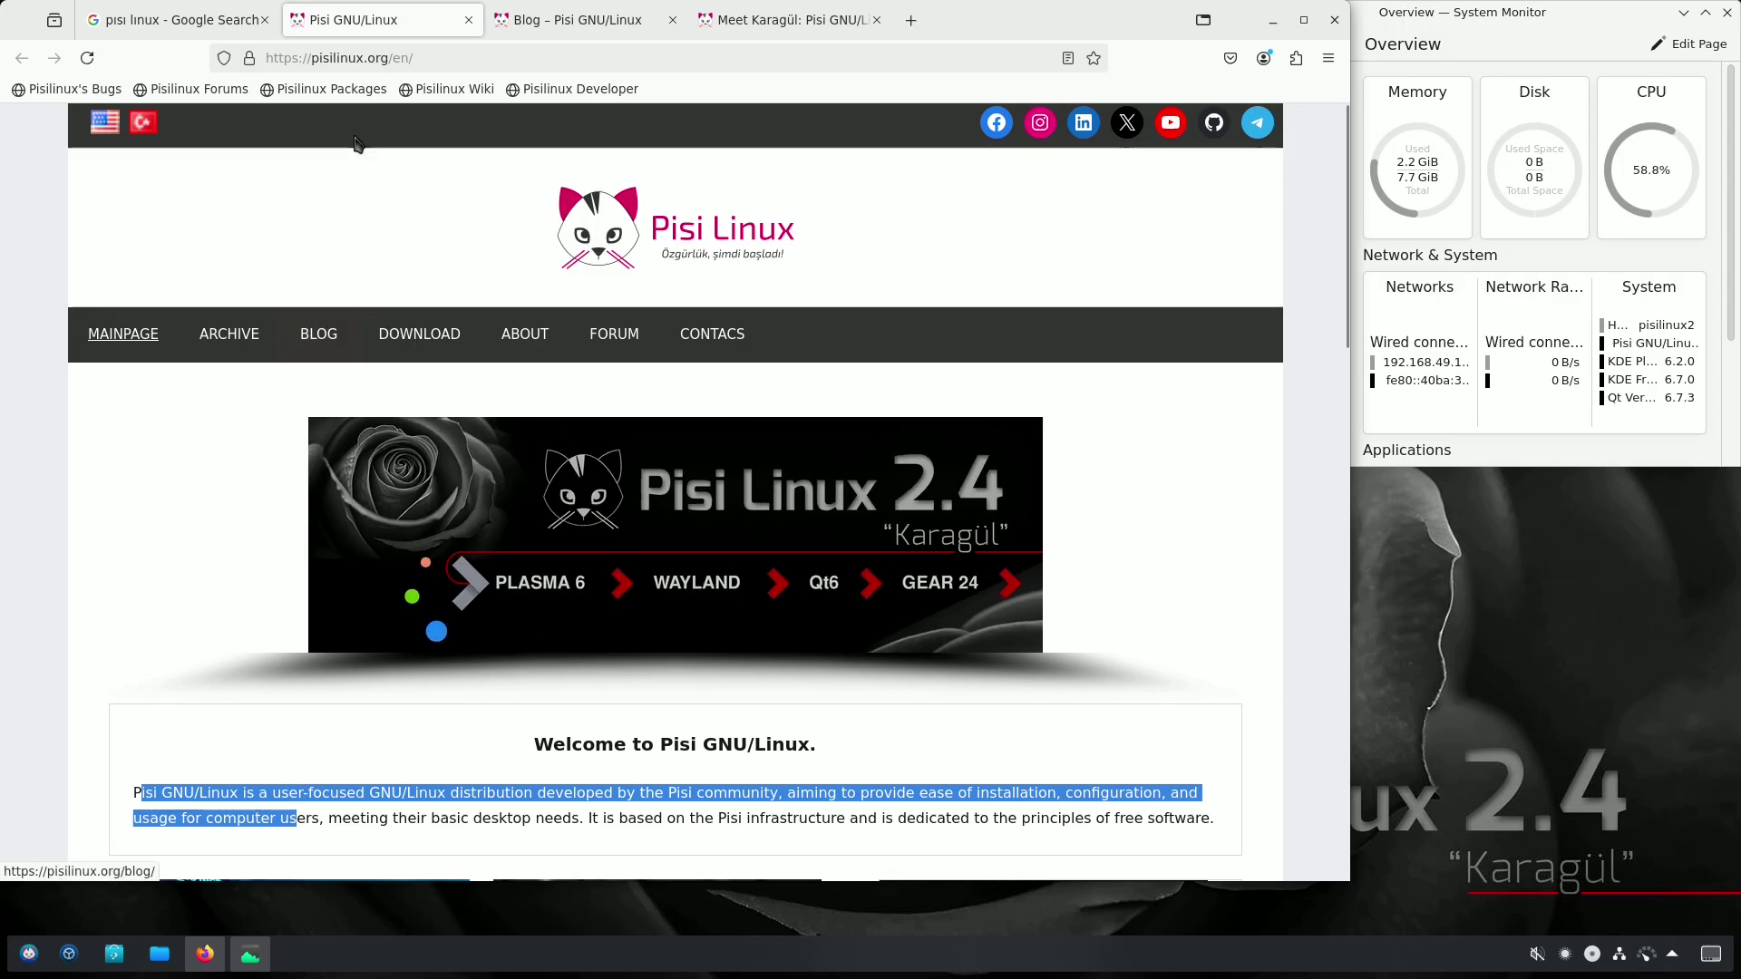
Look through the Pisi GNU/Linux blog listing around the Karagül 2.4 release post
{"action": "left_click", "coordinate": [547, 20]}
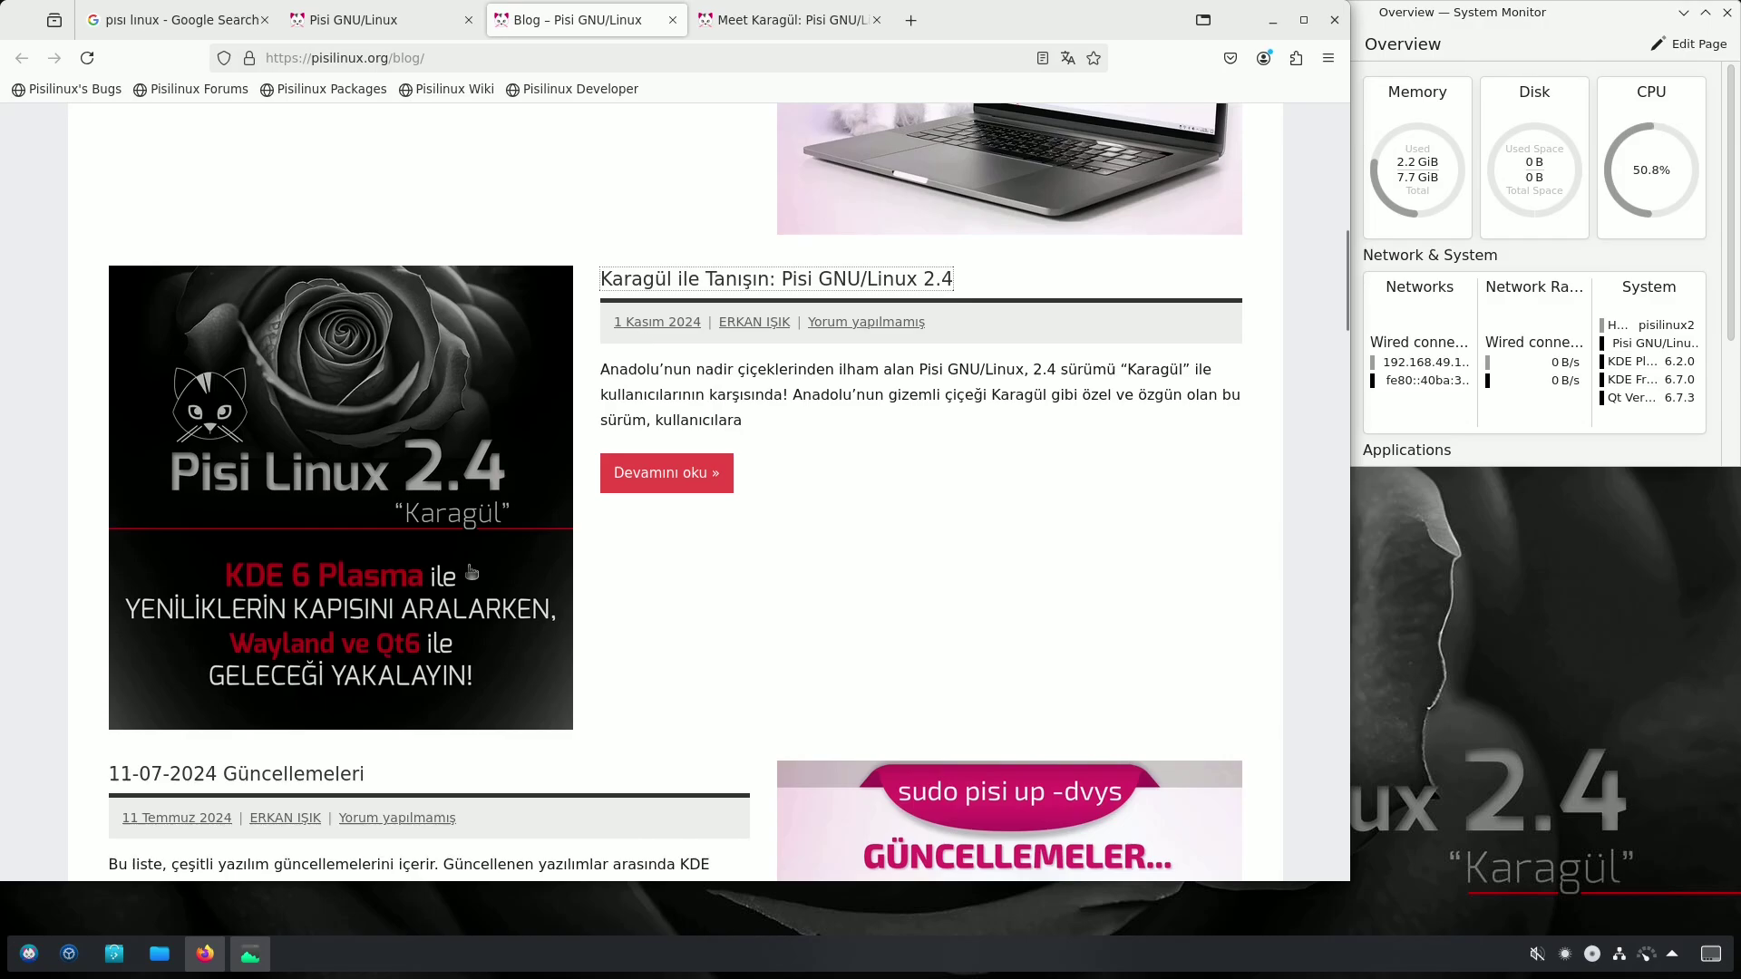
{"action": "scroll", "coordinate": [497, 574], "scroll_direction": "up", "scroll_amount": 6}
{"action": "scroll", "coordinate": [497, 571], "scroll_direction": "up", "scroll_amount": 3}
{"action": "scroll", "coordinate": [497, 572], "scroll_direction": "down", "scroll_amount": 7}
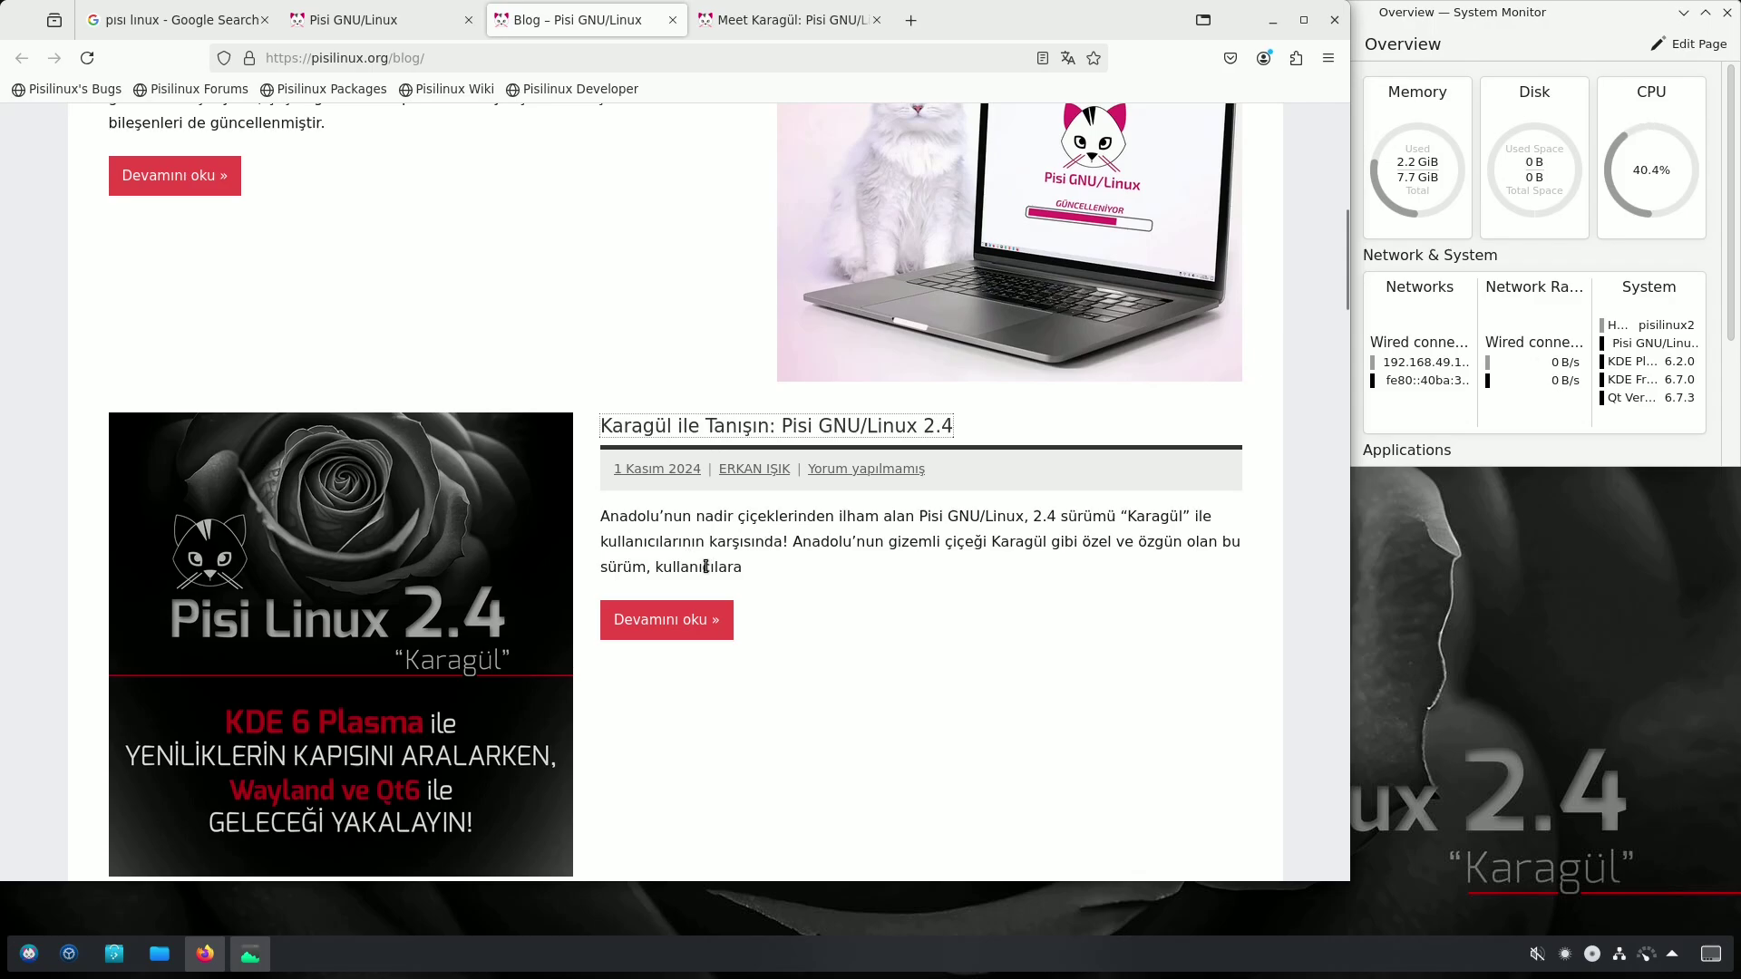
Show the translated "Meet Karagül: Pisi GNU/Linux 2.4" article and briefly highlight the codename in its title
{"action": "left_click", "coordinate": [764, 24]}
{"action": "scroll", "coordinate": [412, 221], "scroll_direction": "down", "scroll_amount": 3}
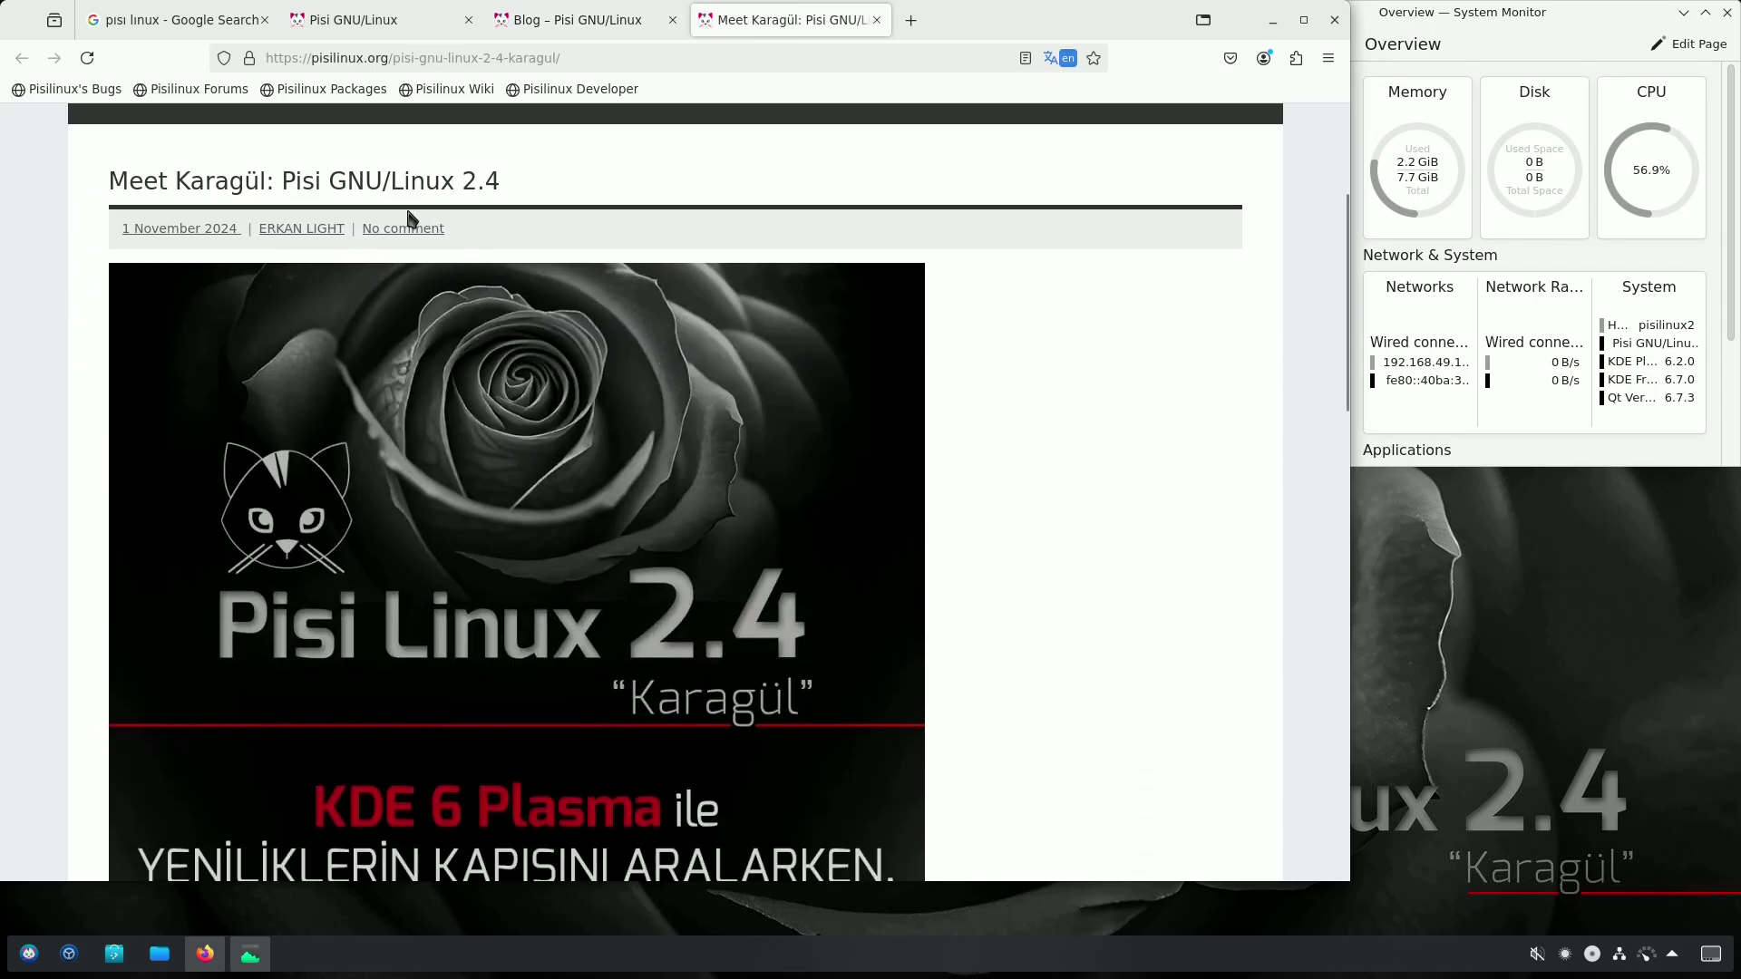
{"action": "left_click_drag", "start_coordinate": [176, 181], "coordinate": [265, 180]}
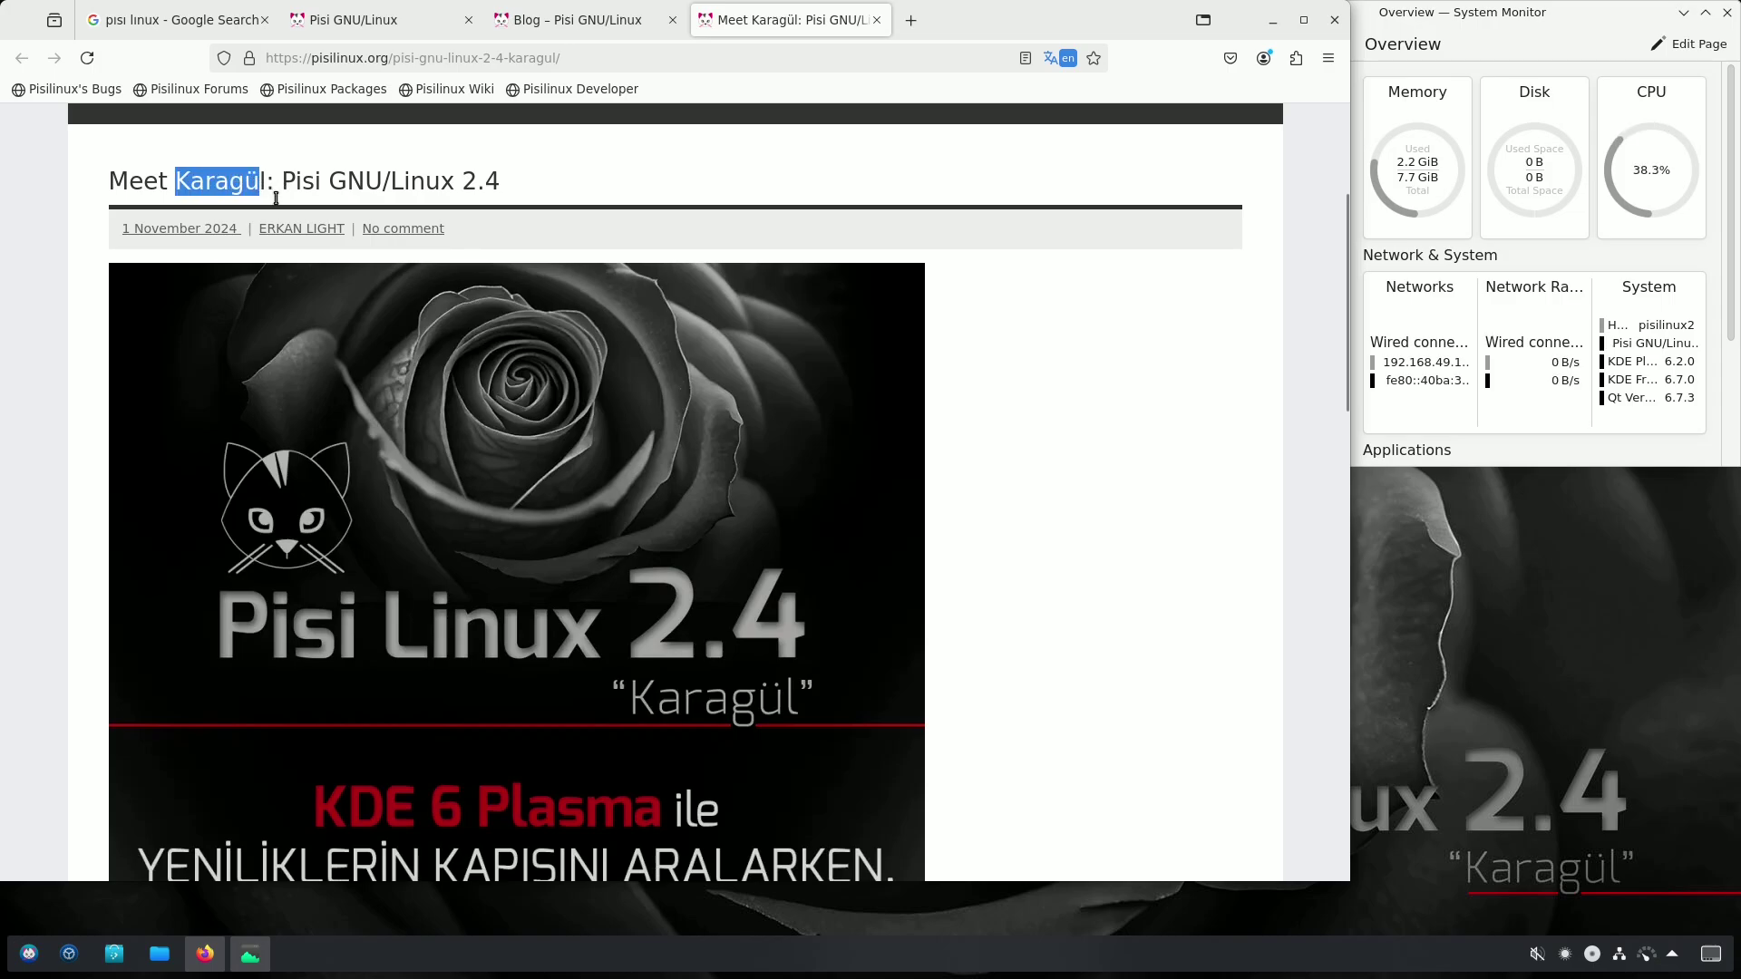
{"action": "left_click", "coordinate": [241, 187]}
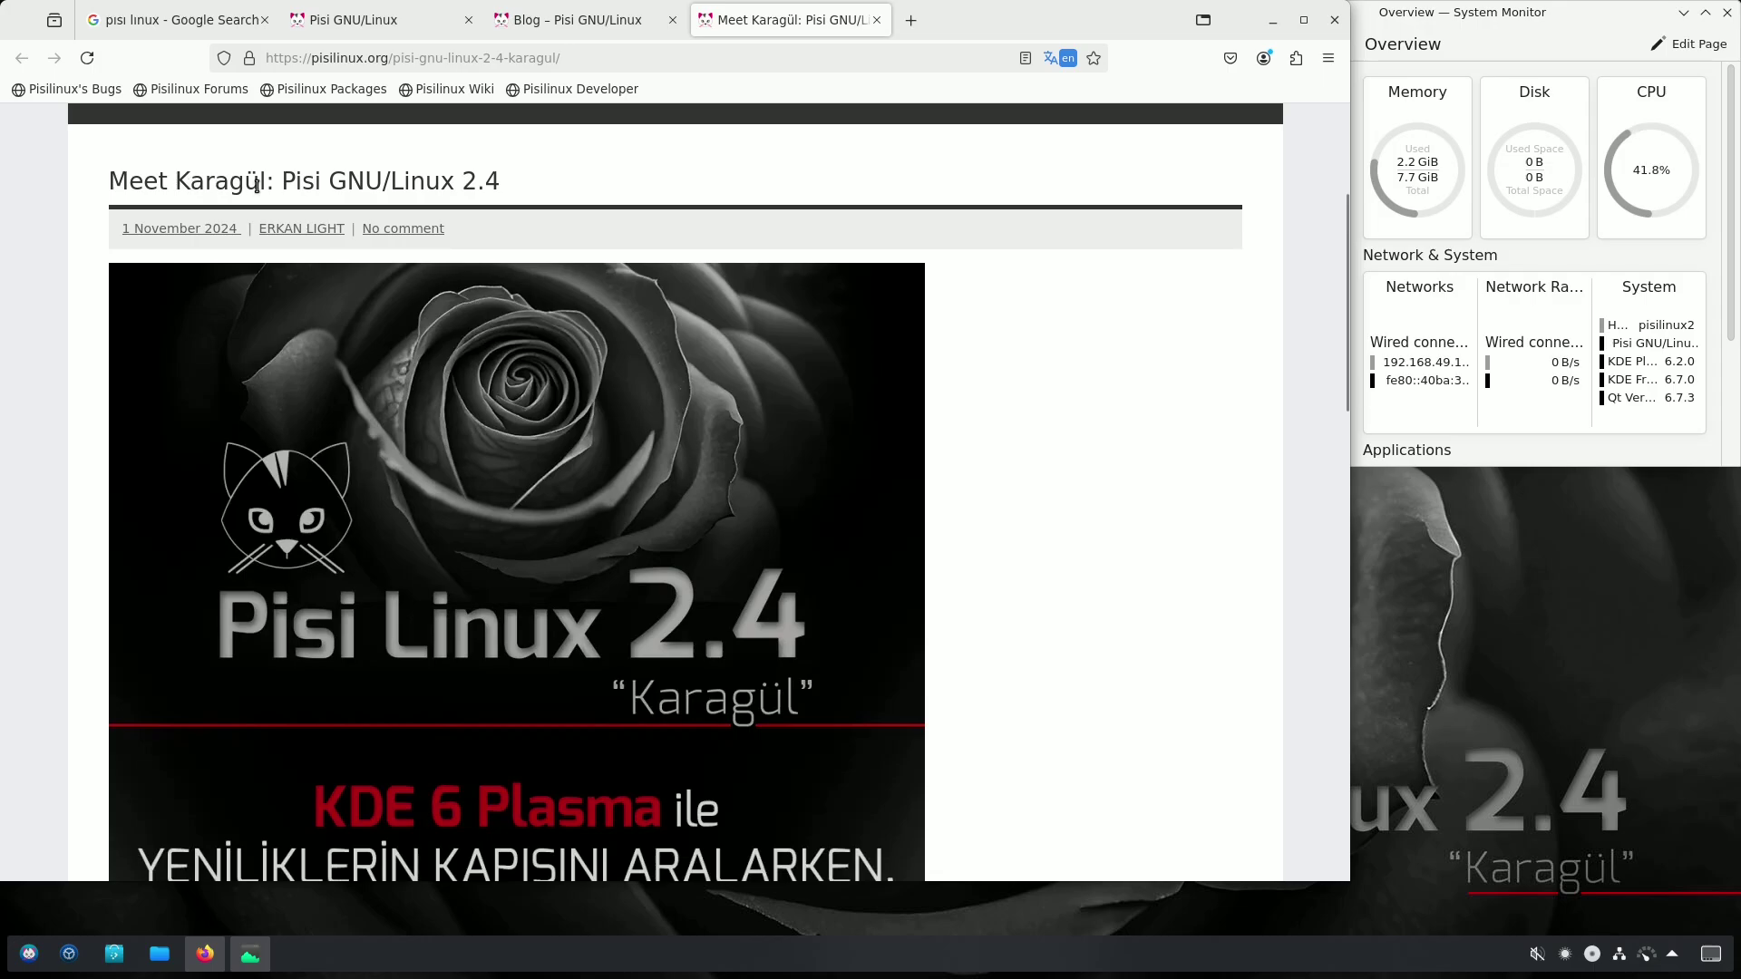
Read the article's introductory paragraphs, highlighting the KDE Plasma 6 phrase and the start of the sentence on what this version promises
{"action": "scroll", "coordinate": [372, 180], "scroll_direction": "down", "scroll_amount": 3}
{"action": "scroll", "coordinate": [371, 180], "scroll_direction": "down", "scroll_amount": 6}
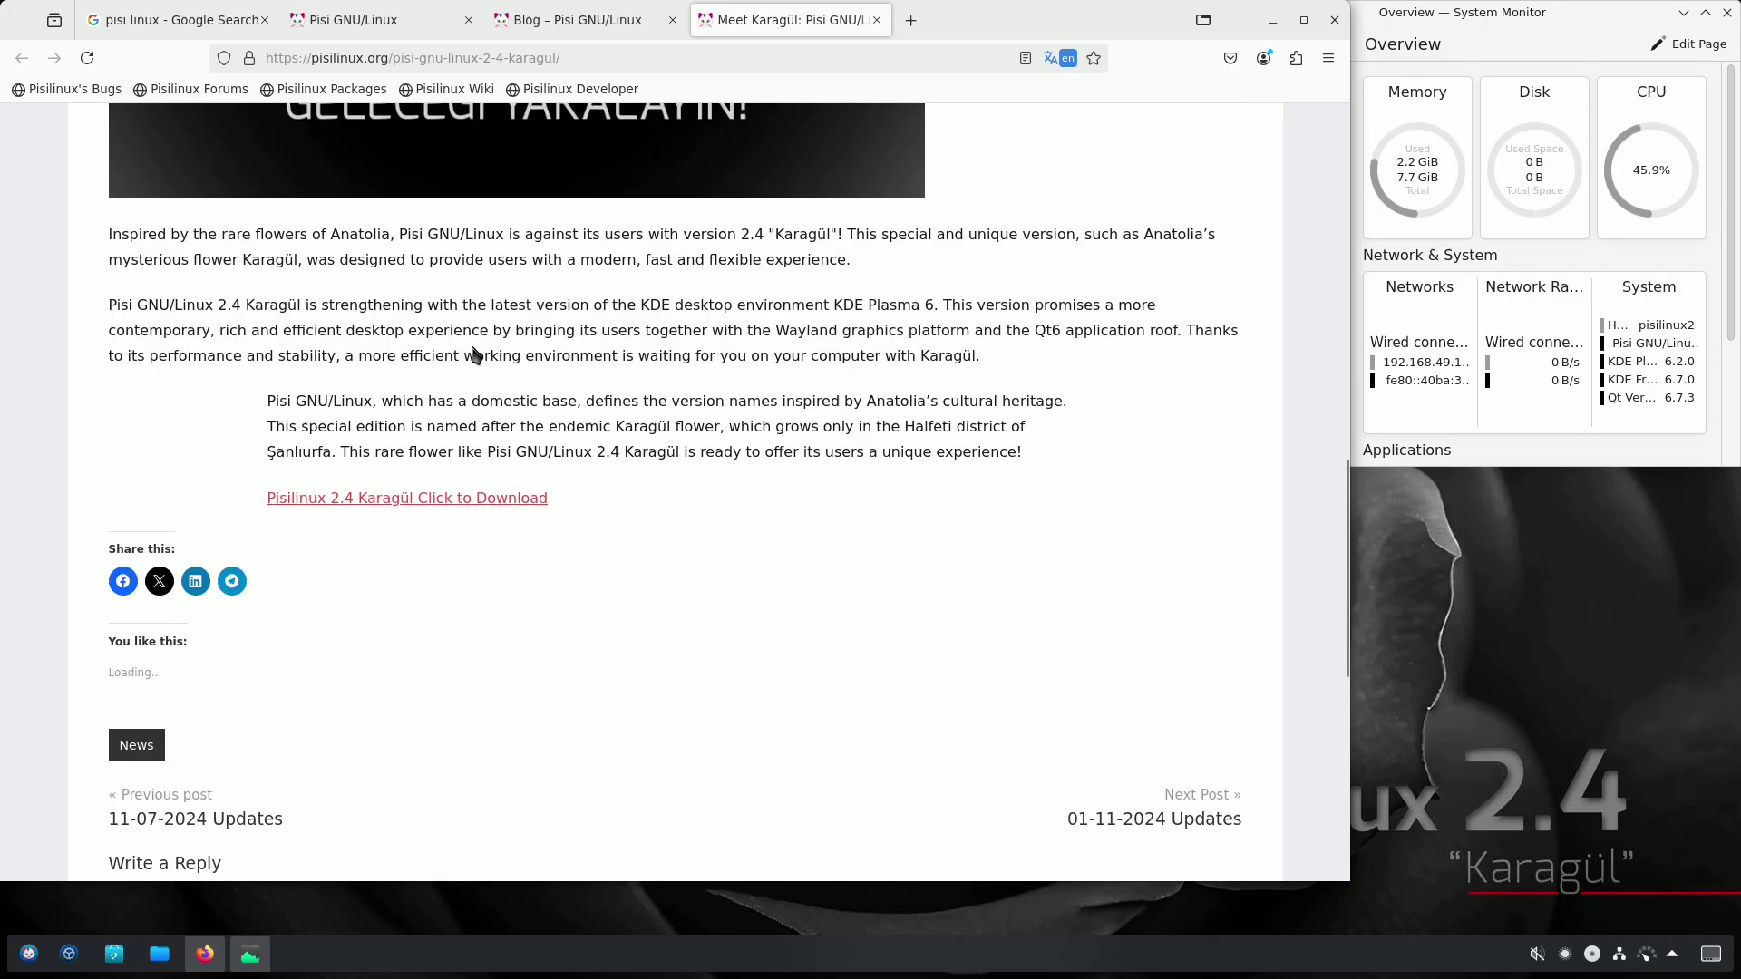
{"action": "scroll", "coordinate": [476, 454], "scroll_direction": "up", "scroll_amount": 2}
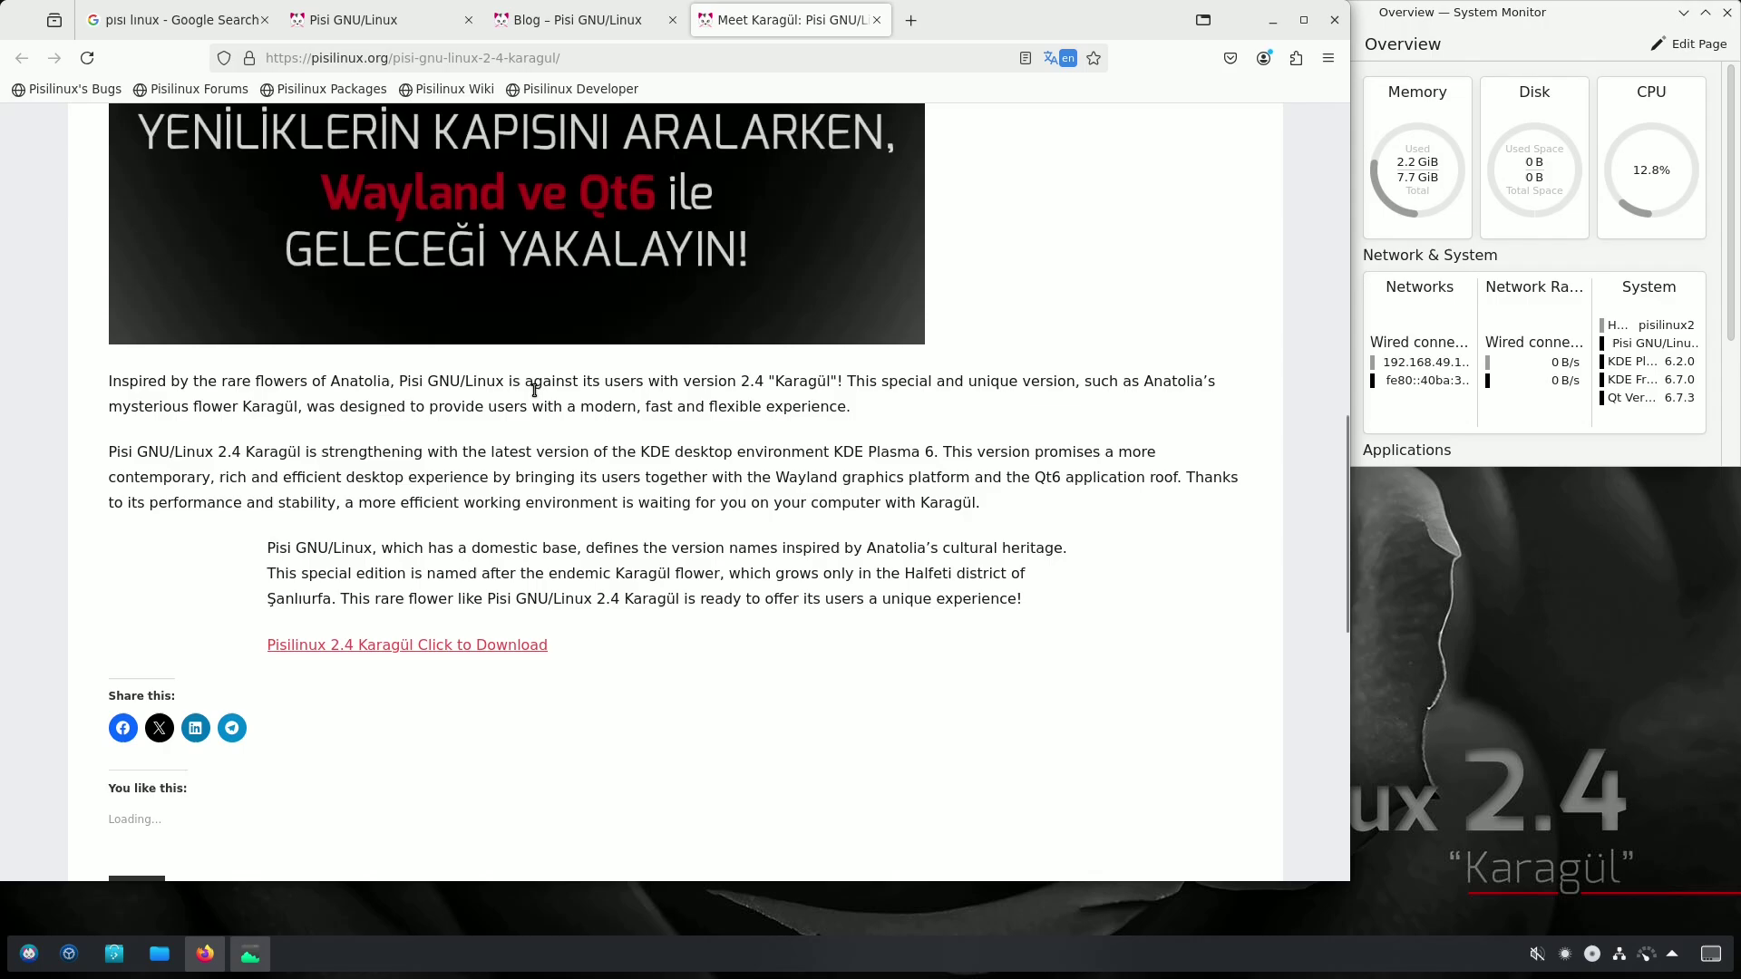
{"action": "left_click_drag", "start_coordinate": [577, 385], "coordinate": [533, 385]}
{"action": "left_click_drag", "start_coordinate": [527, 451], "coordinate": [939, 451]}
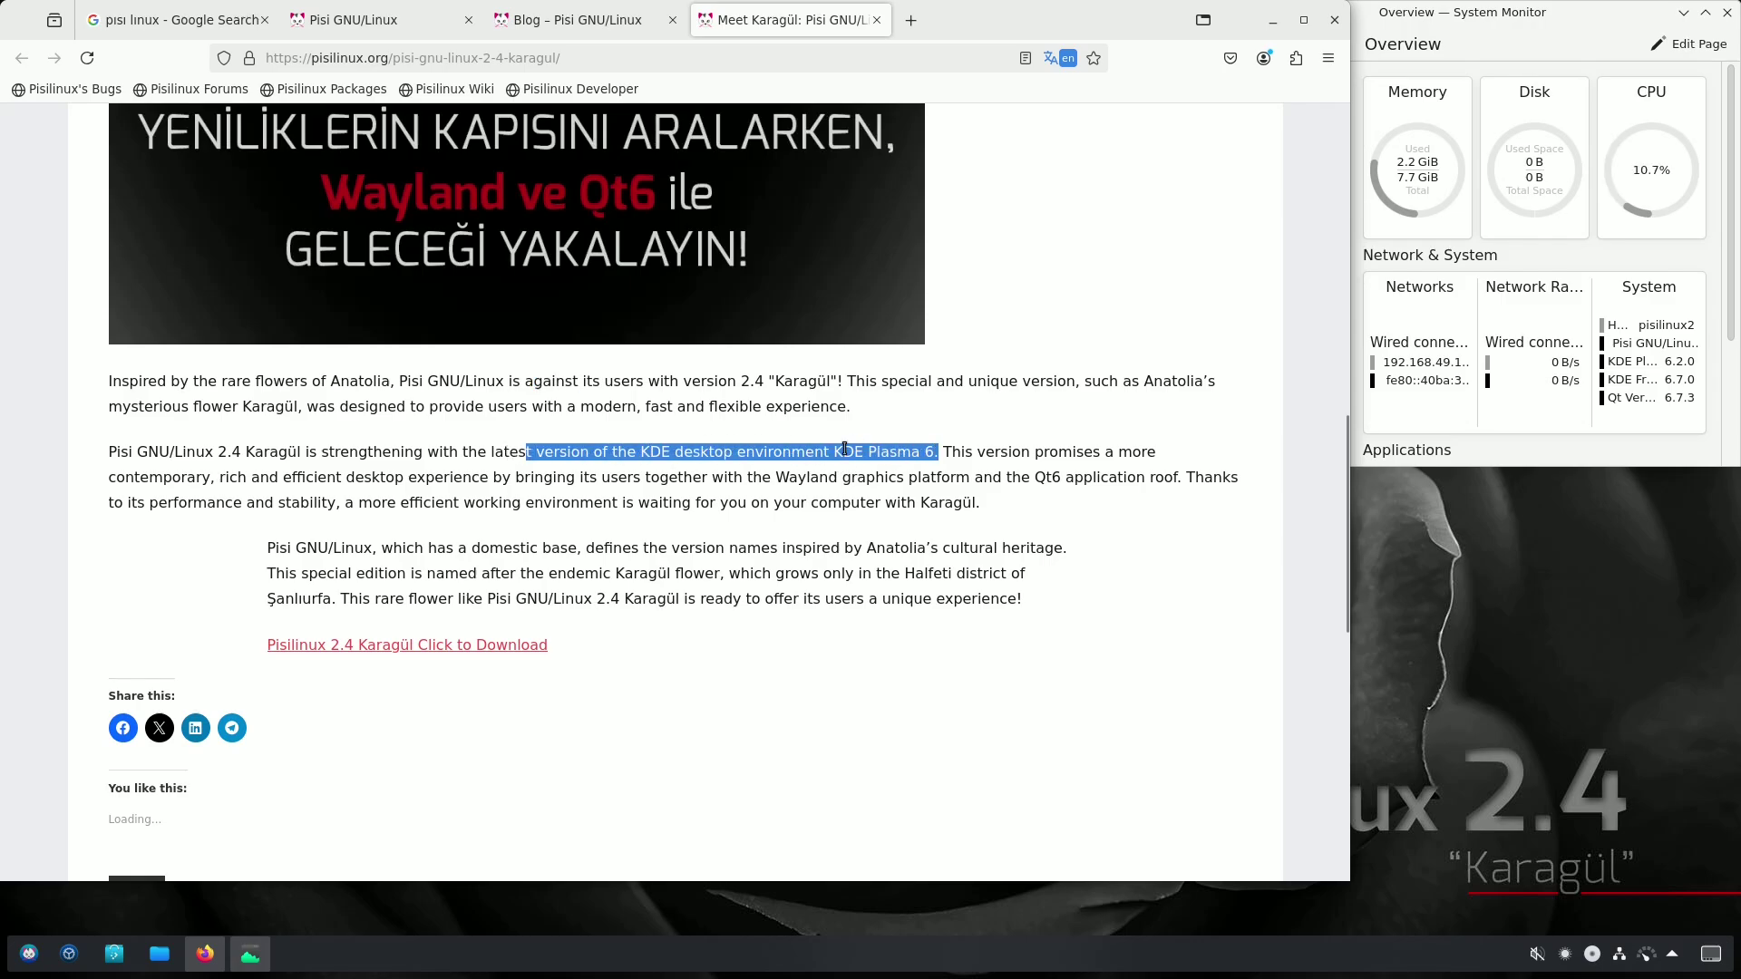
{"action": "left_click", "coordinate": [956, 452]}
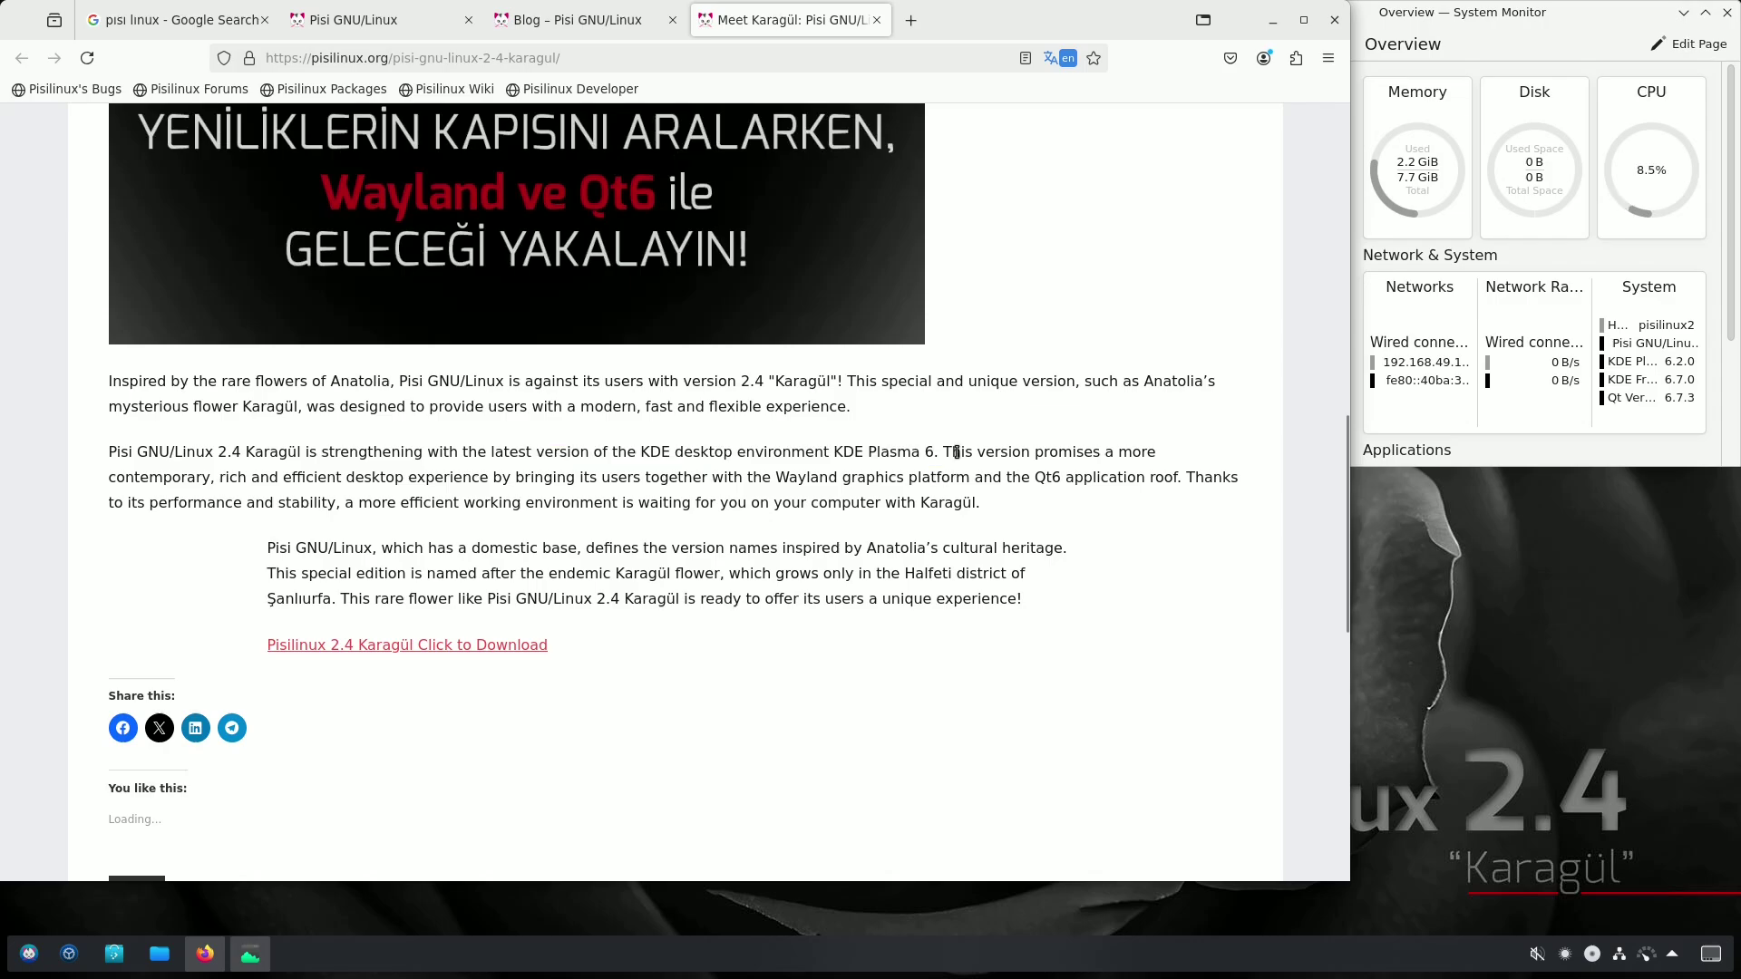
{"action": "left_click_drag", "start_coordinate": [956, 452], "coordinate": [343, 481]}
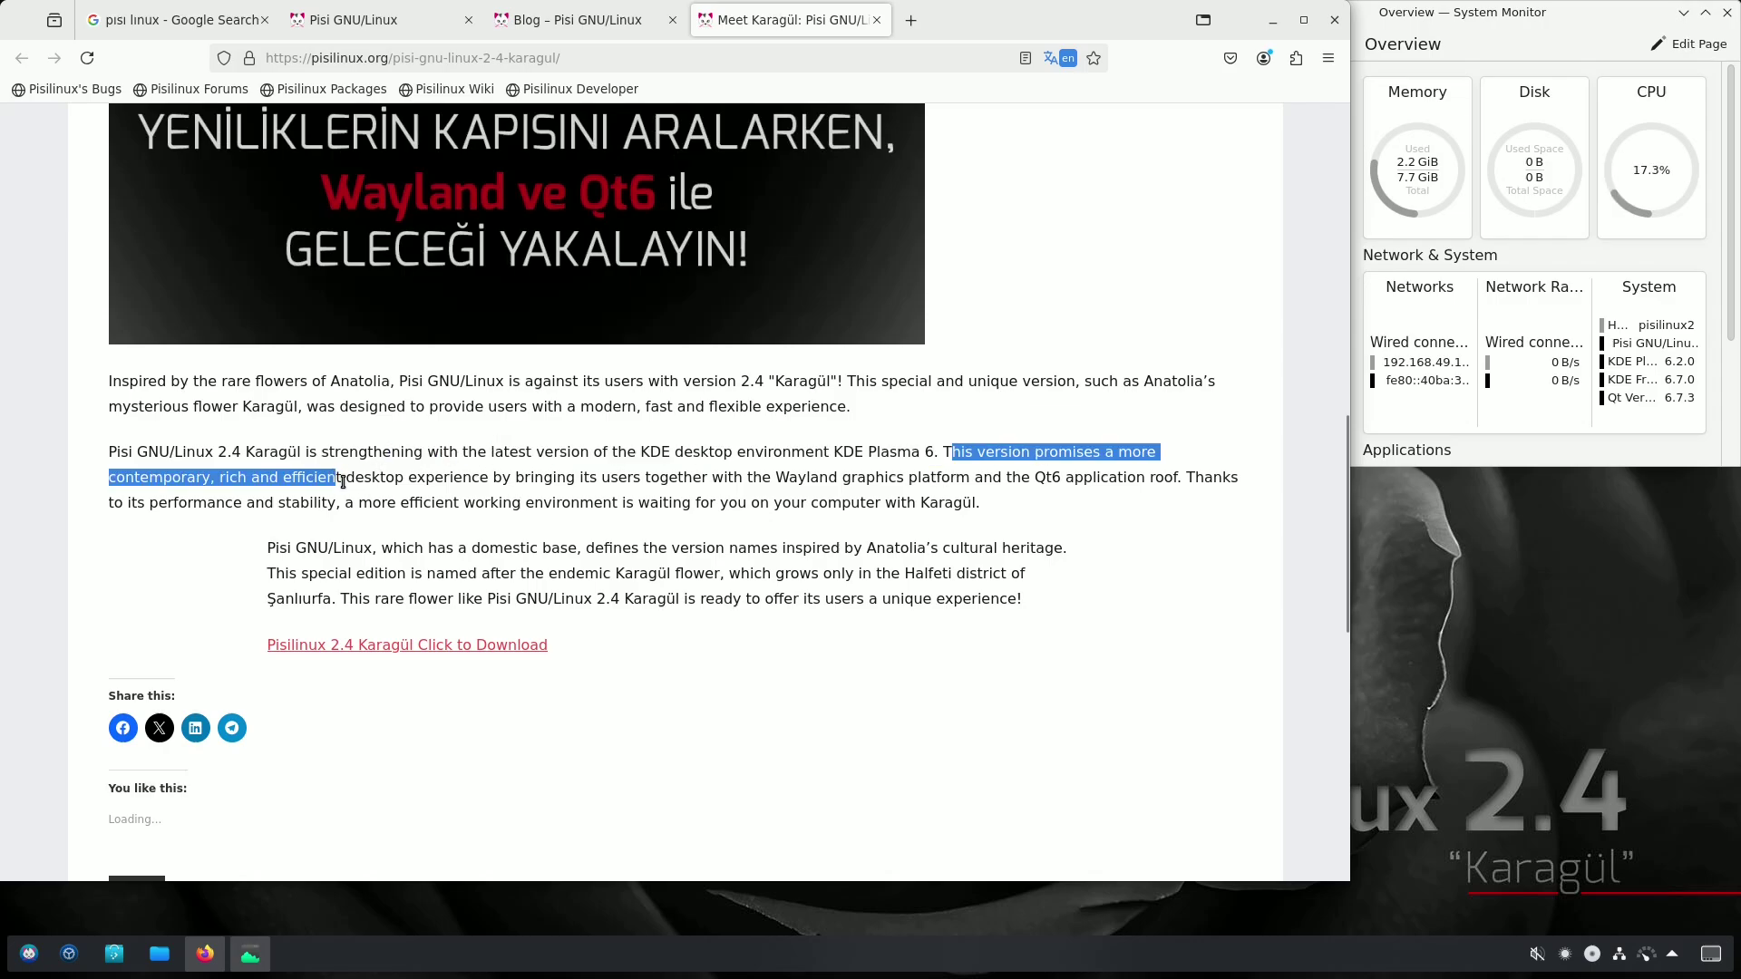
{"action": "left_click", "coordinate": [344, 481]}
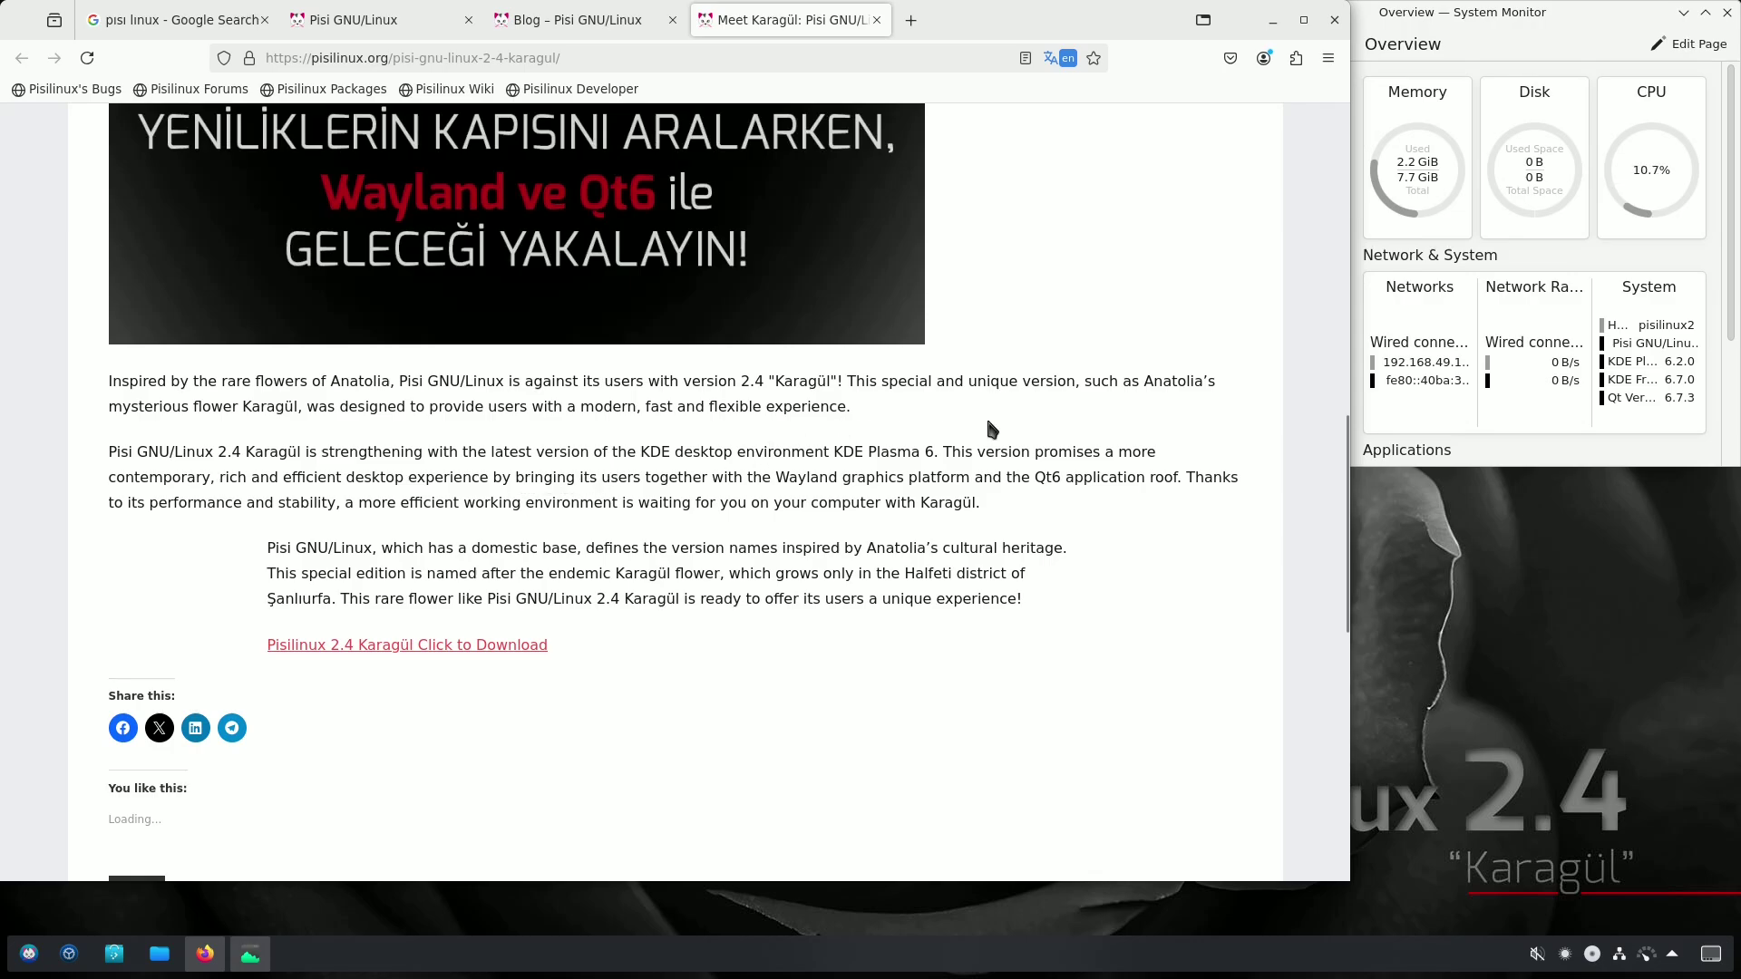
Highlight the mentions of Wayland, Qt6 and the KDE desktop environment in the article's second paragraph
{"action": "left_click_drag", "start_coordinate": [769, 476], "coordinate": [851, 478]}
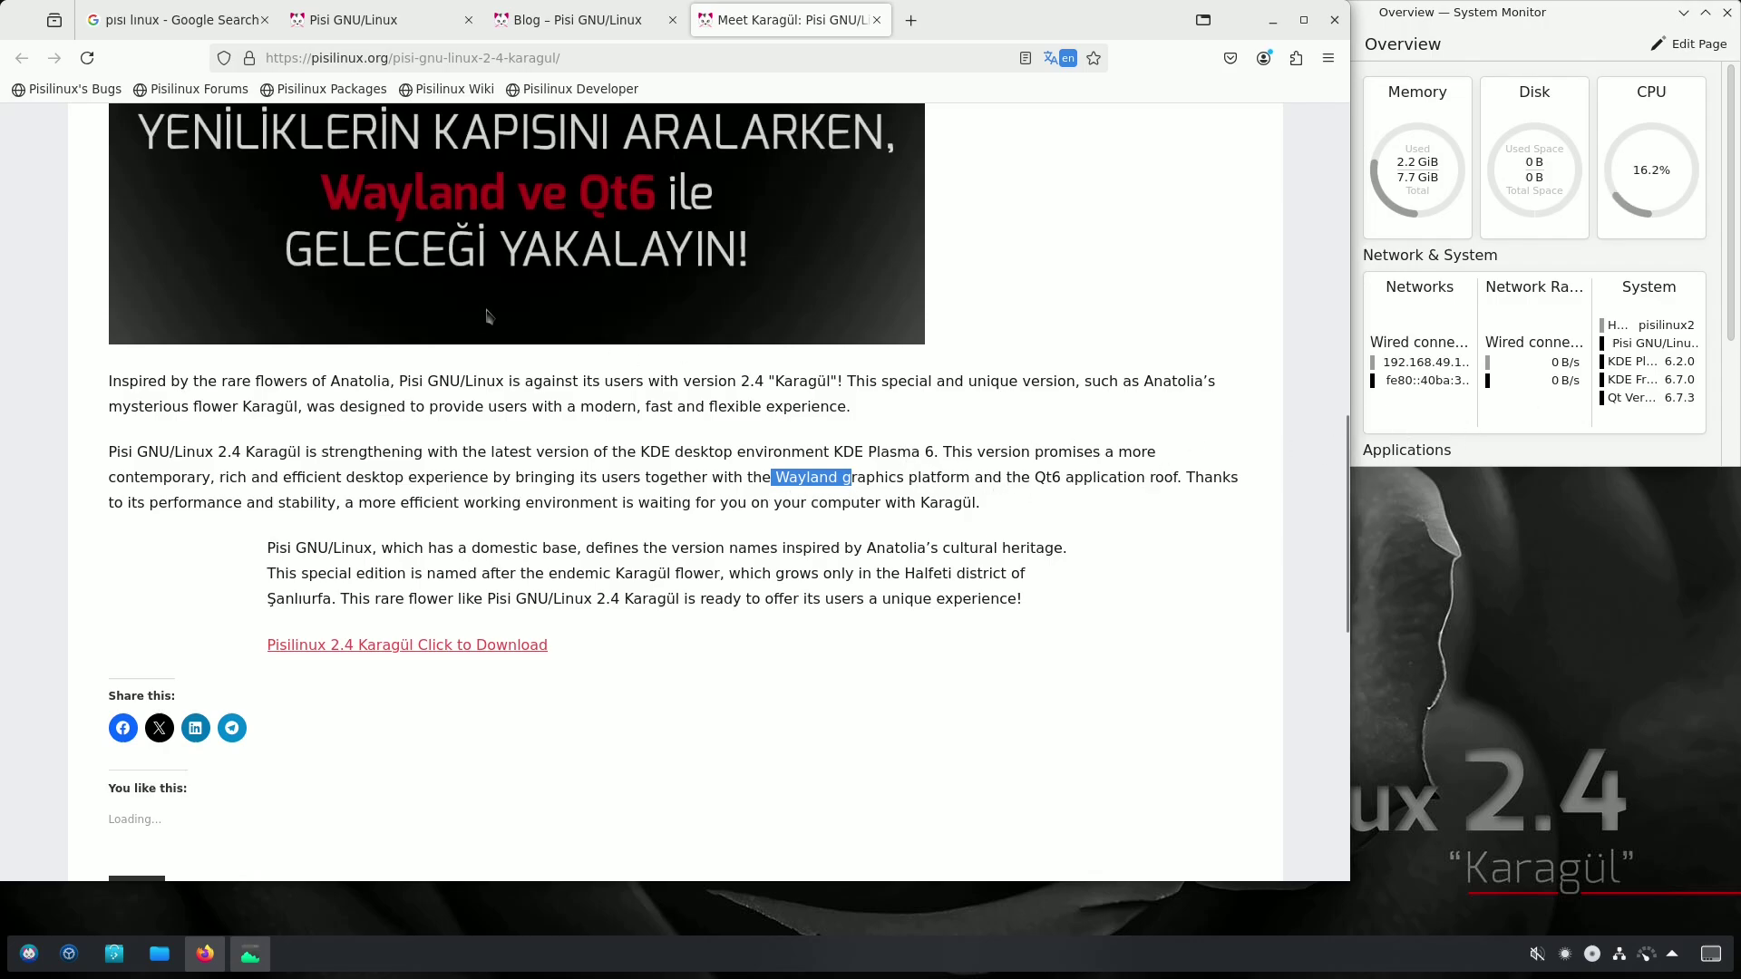
{"action": "left_click_drag", "start_coordinate": [1034, 478], "coordinate": [1085, 478]}
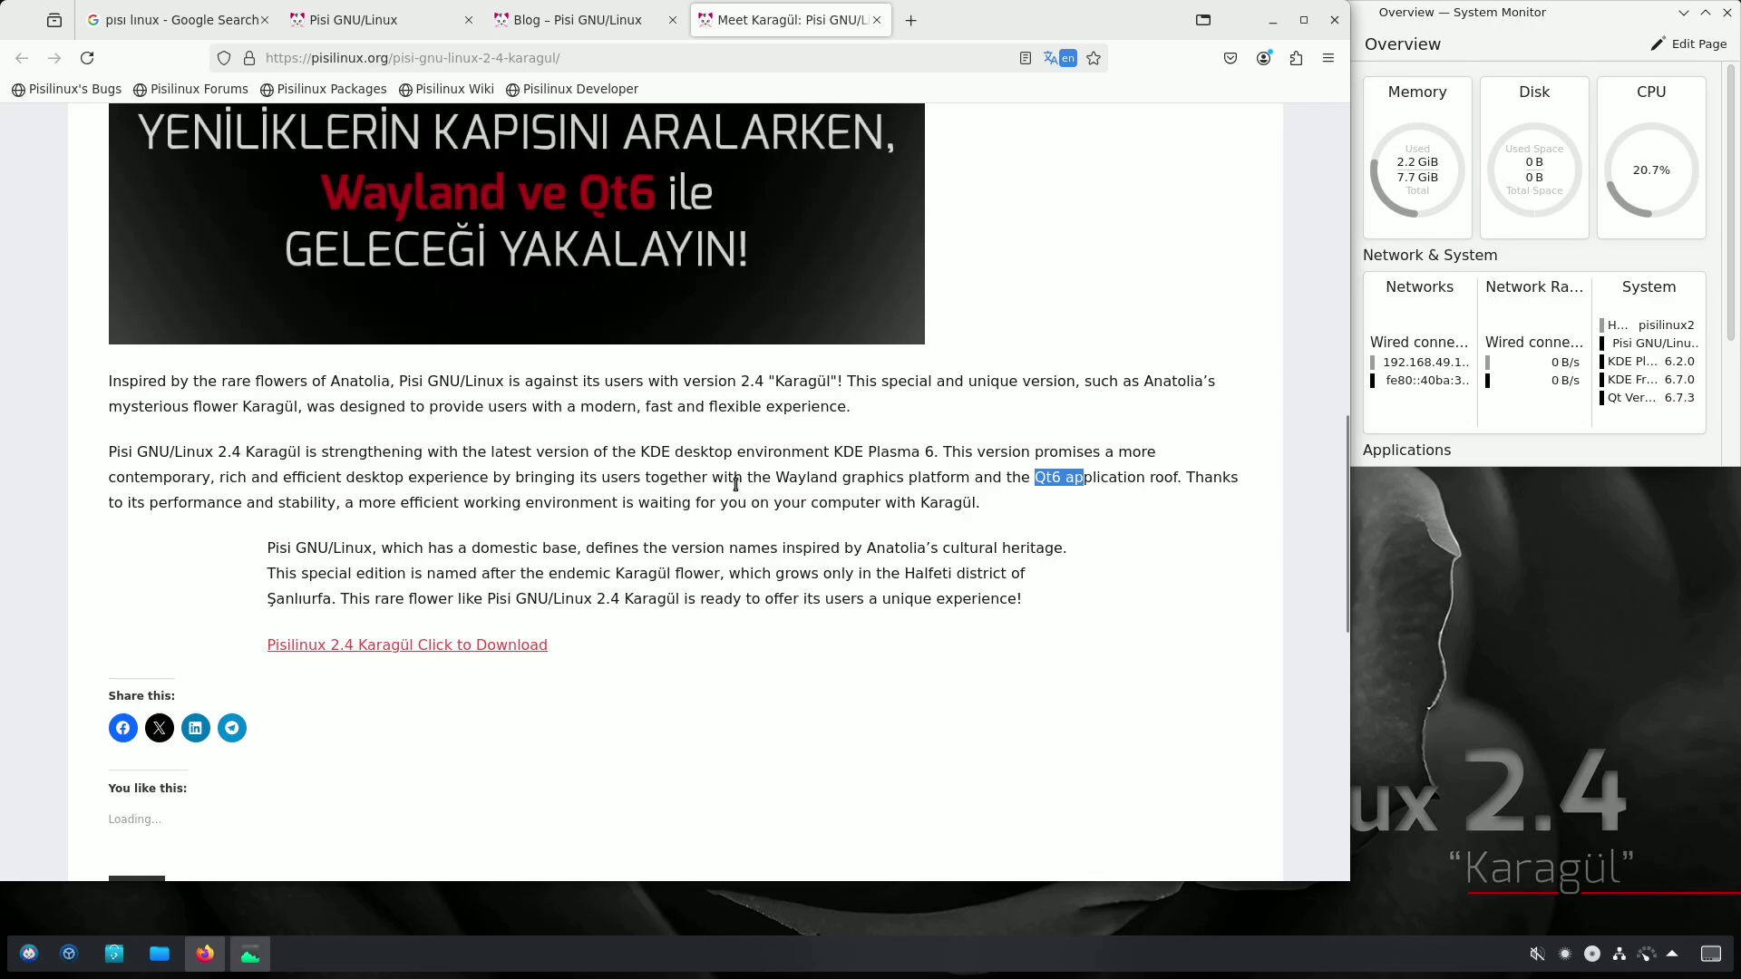
{"action": "left_click_drag", "start_coordinate": [641, 454], "coordinate": [806, 453]}
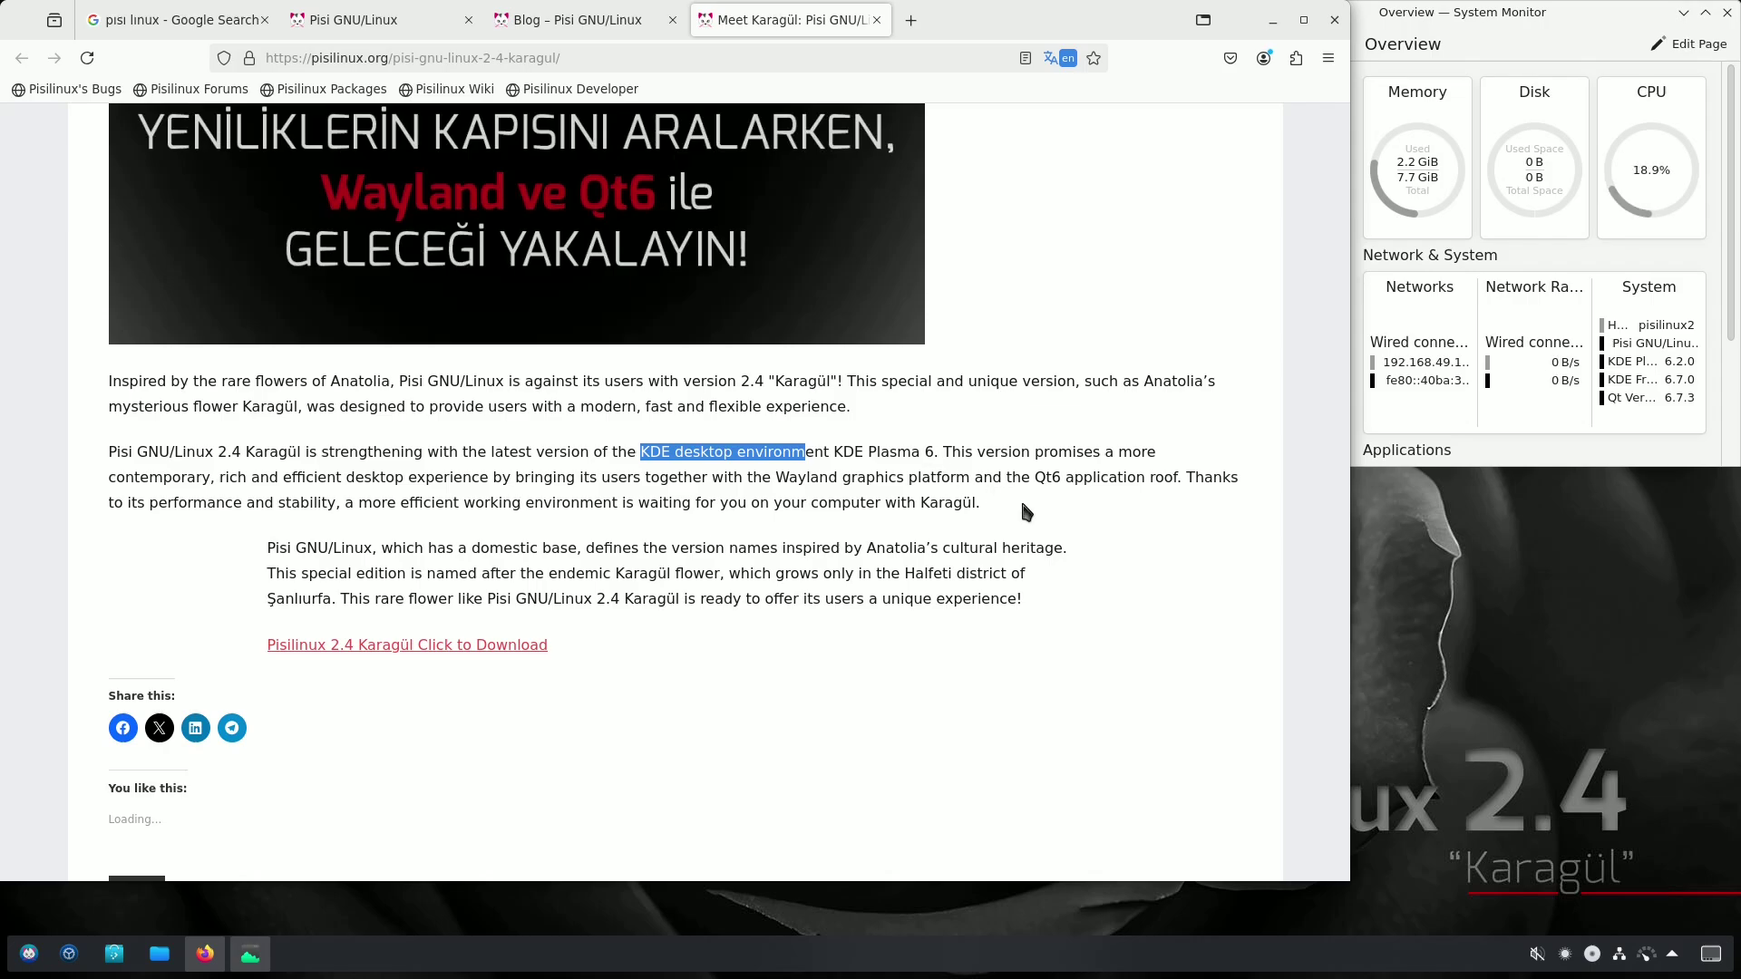
{"action": "left_click_drag", "start_coordinate": [1034, 477], "coordinate": [1084, 477]}
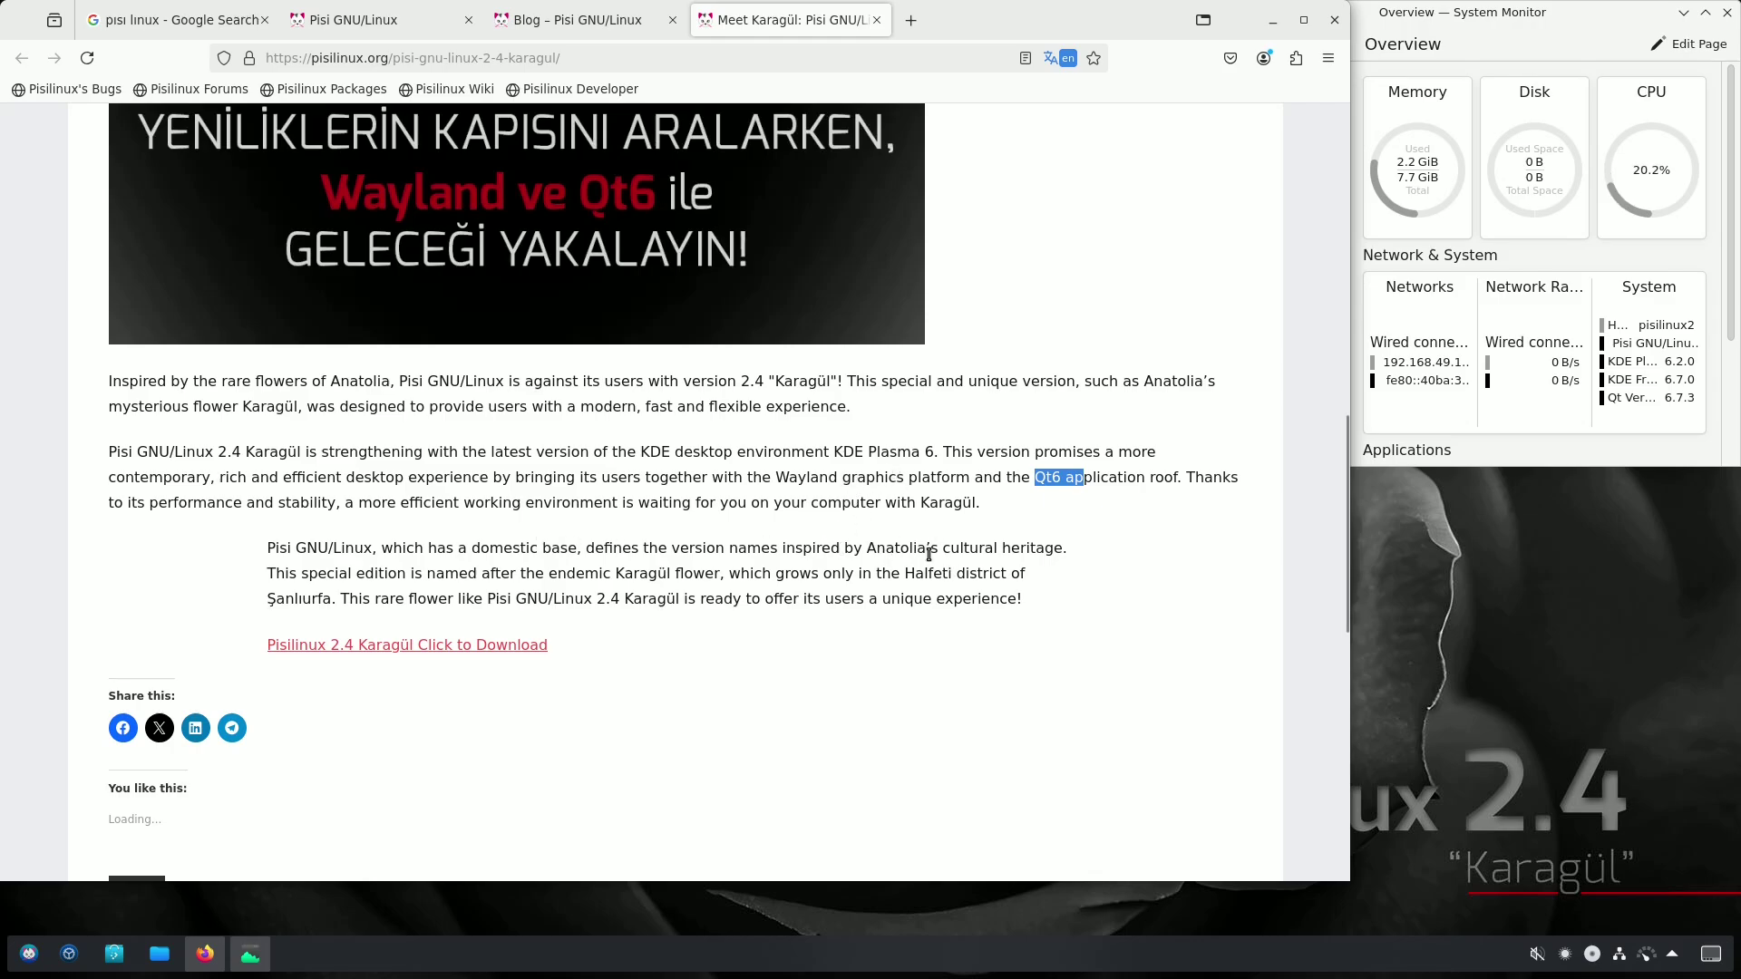
Look over the article's Karagül banner and its text down to the download link
{"action": "scroll", "coordinate": [662, 570], "scroll_direction": "up", "scroll_amount": 10}
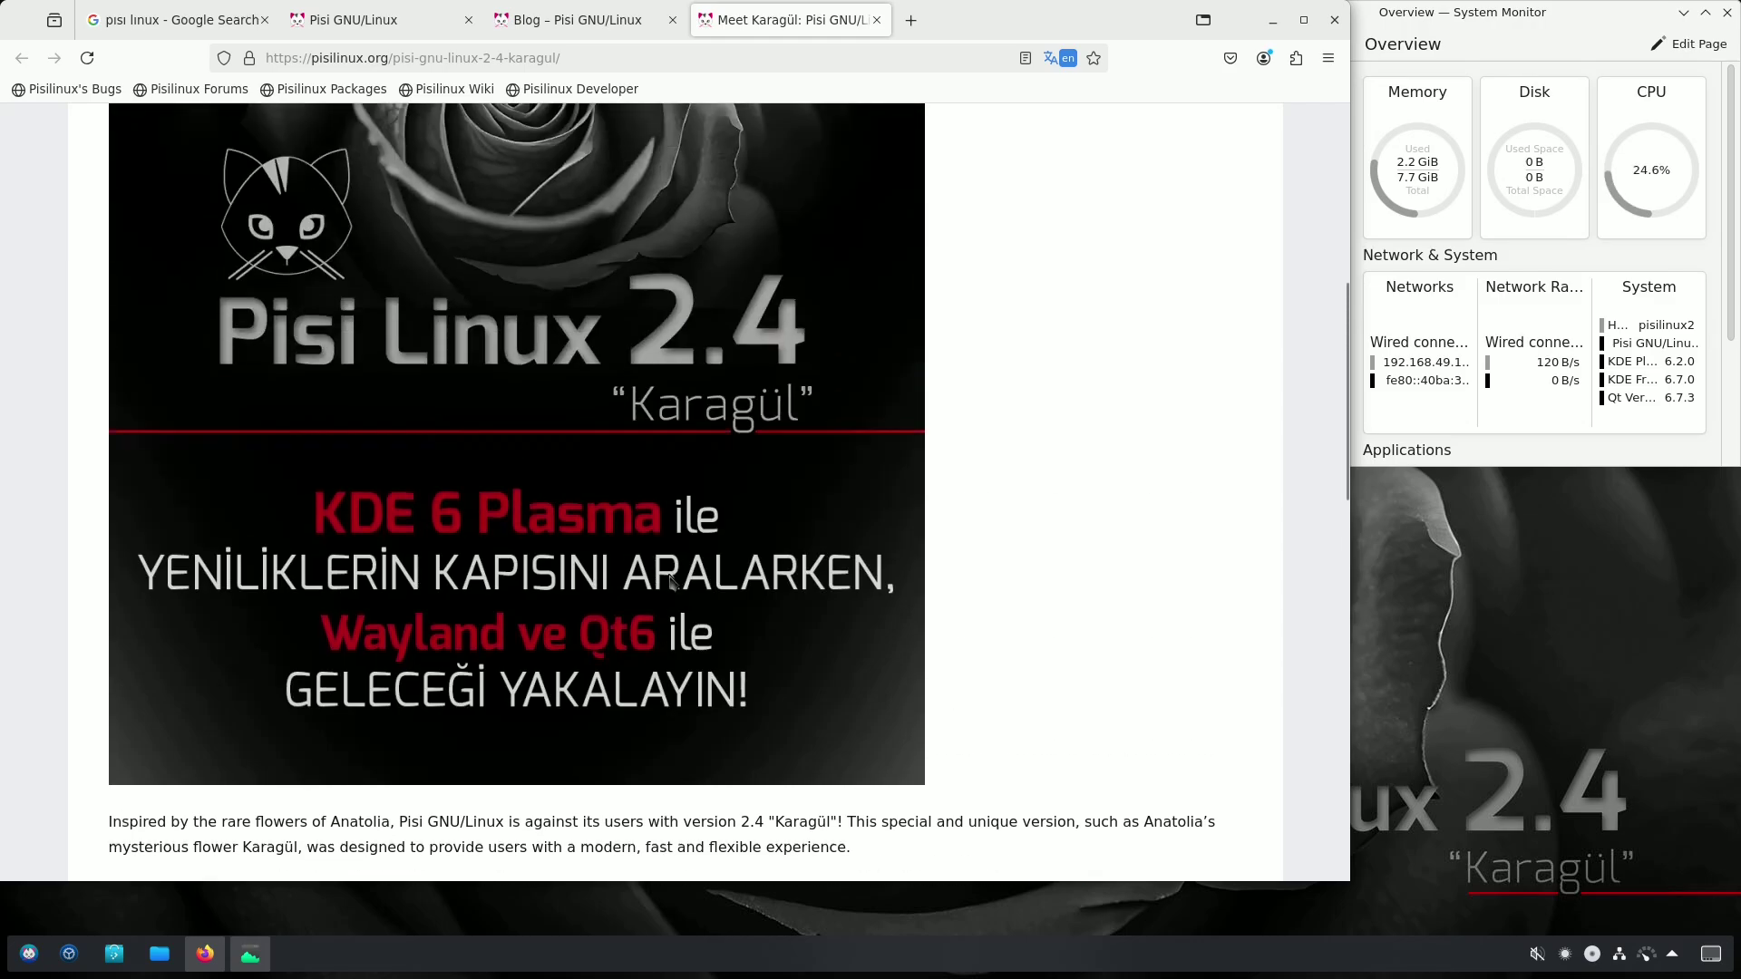
{"action": "scroll", "coordinate": [692, 570], "scroll_direction": "down", "scroll_amount": 12}
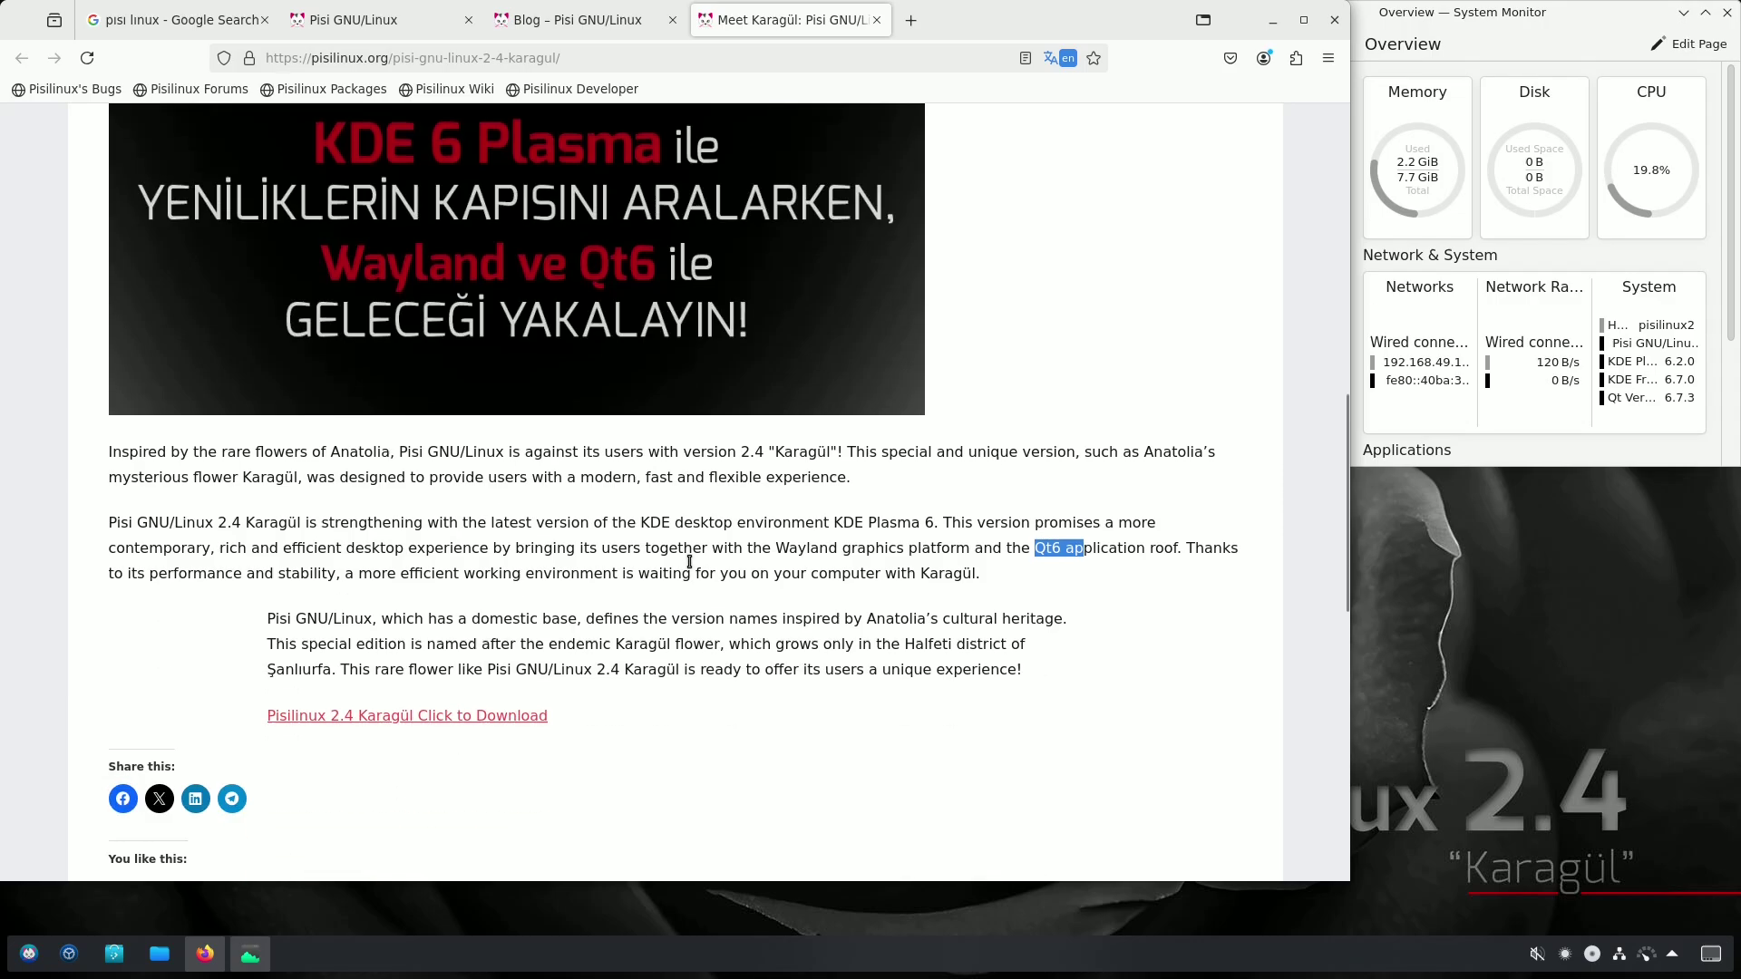
{"action": "scroll", "coordinate": [551, 440], "scroll_direction": "up", "scroll_amount": 3}
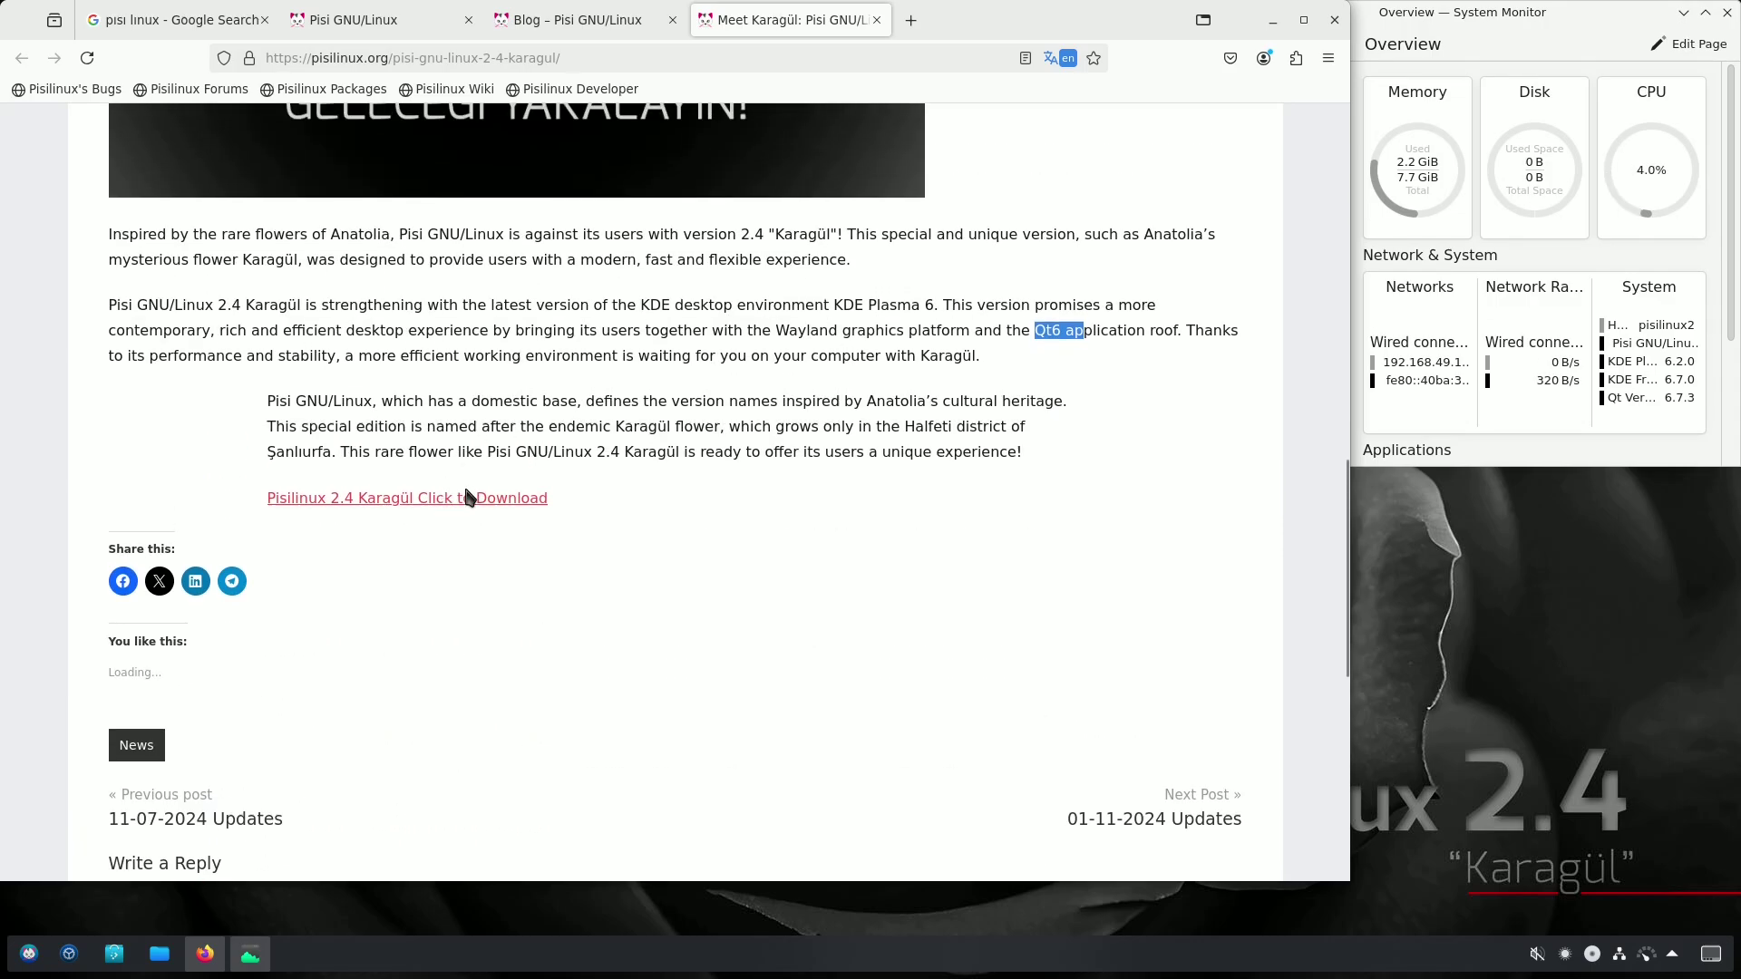
Open the Pisilinux 2.4 Karagül download page from the article and look over its checksums and KDE6 ISO mirrors
{"action": "left_click", "coordinate": [466, 497]}
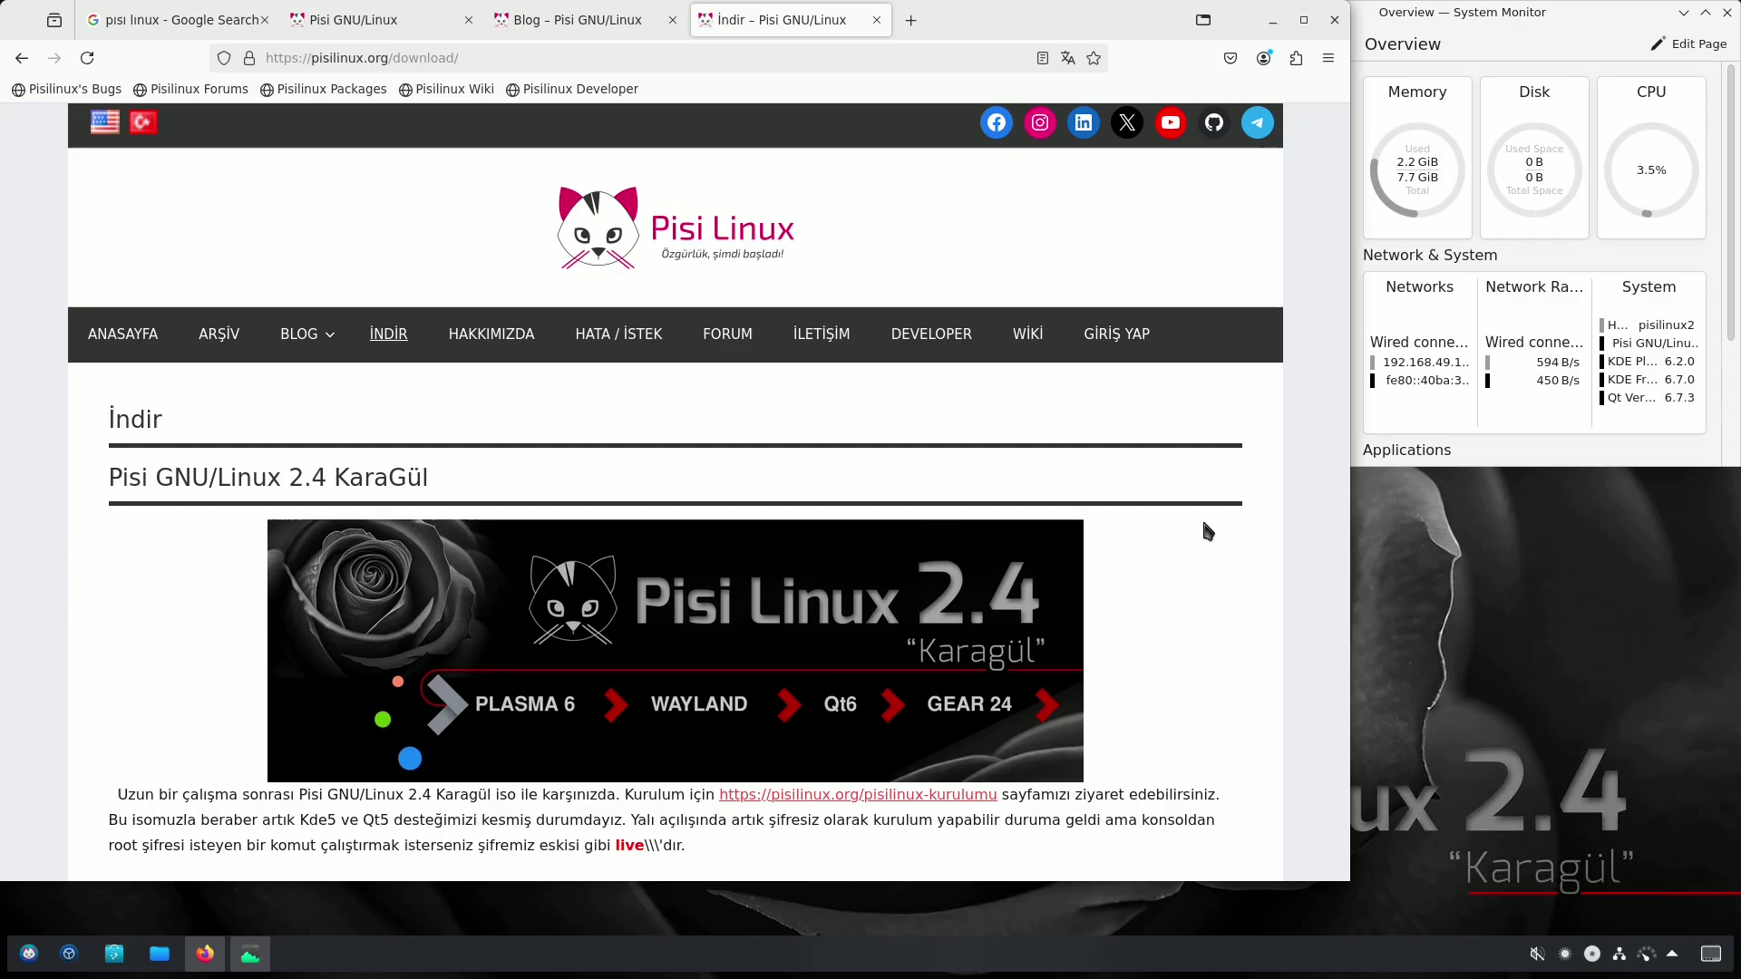
{"action": "scroll", "coordinate": [1204, 523], "scroll_direction": "down", "scroll_amount": 3}
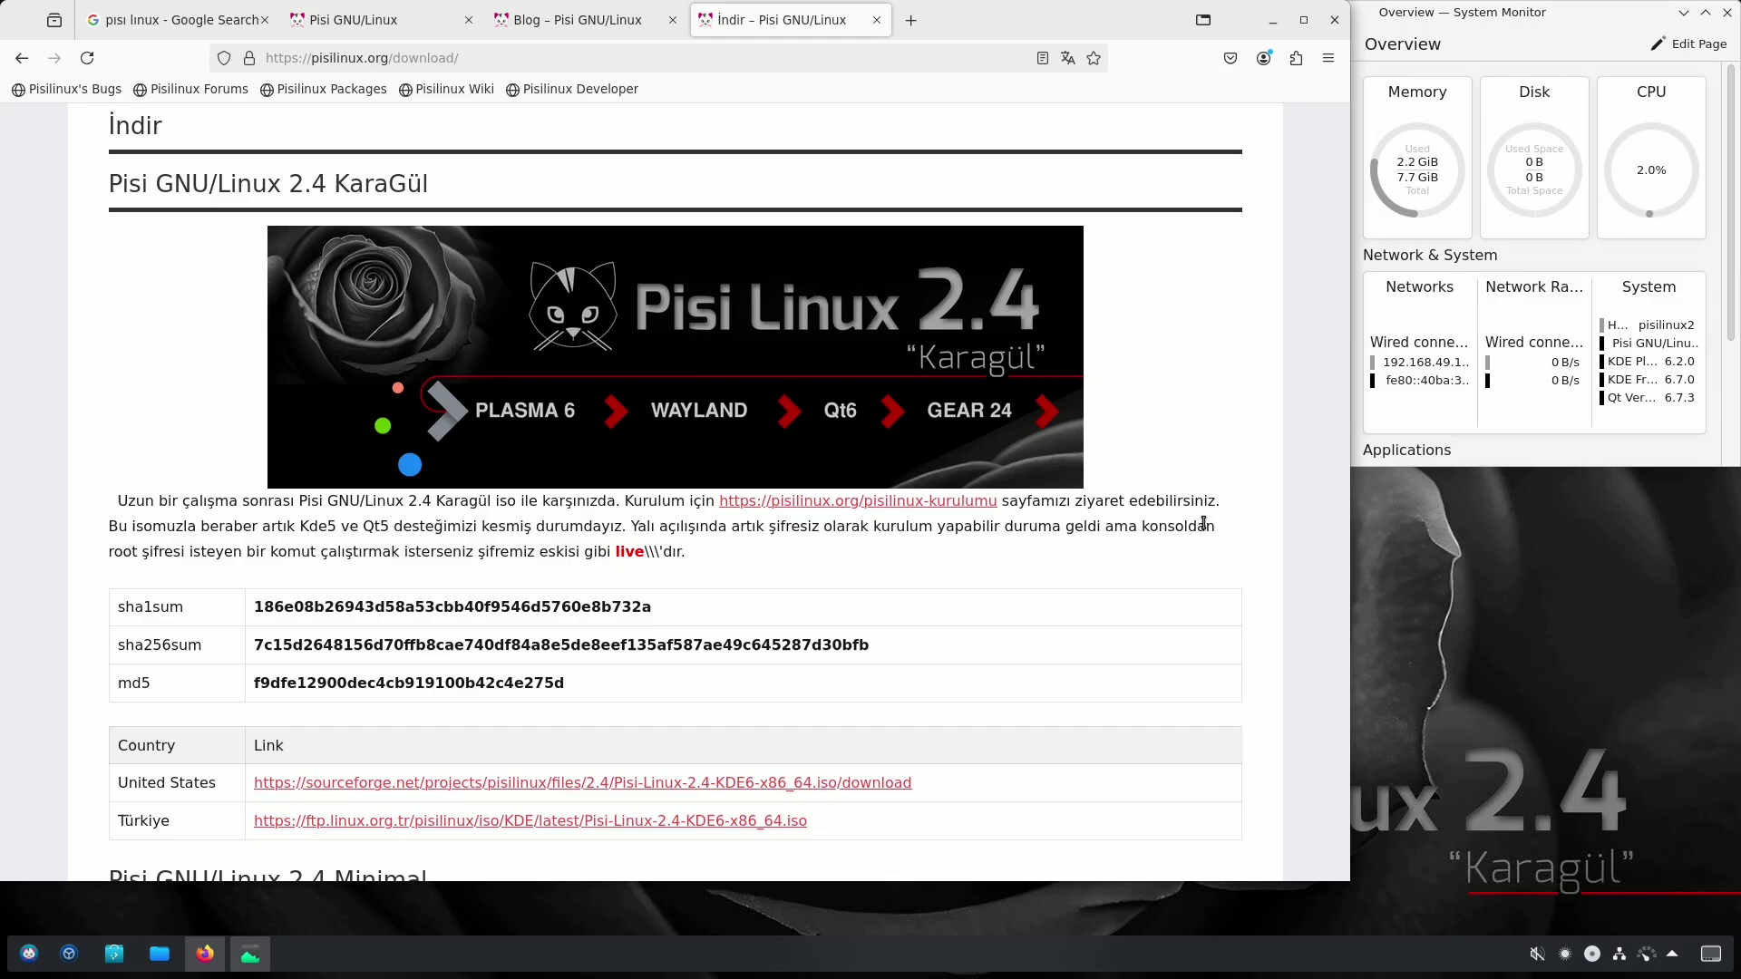
{"action": "scroll", "coordinate": [927, 479], "scroll_direction": "down", "scroll_amount": 3}
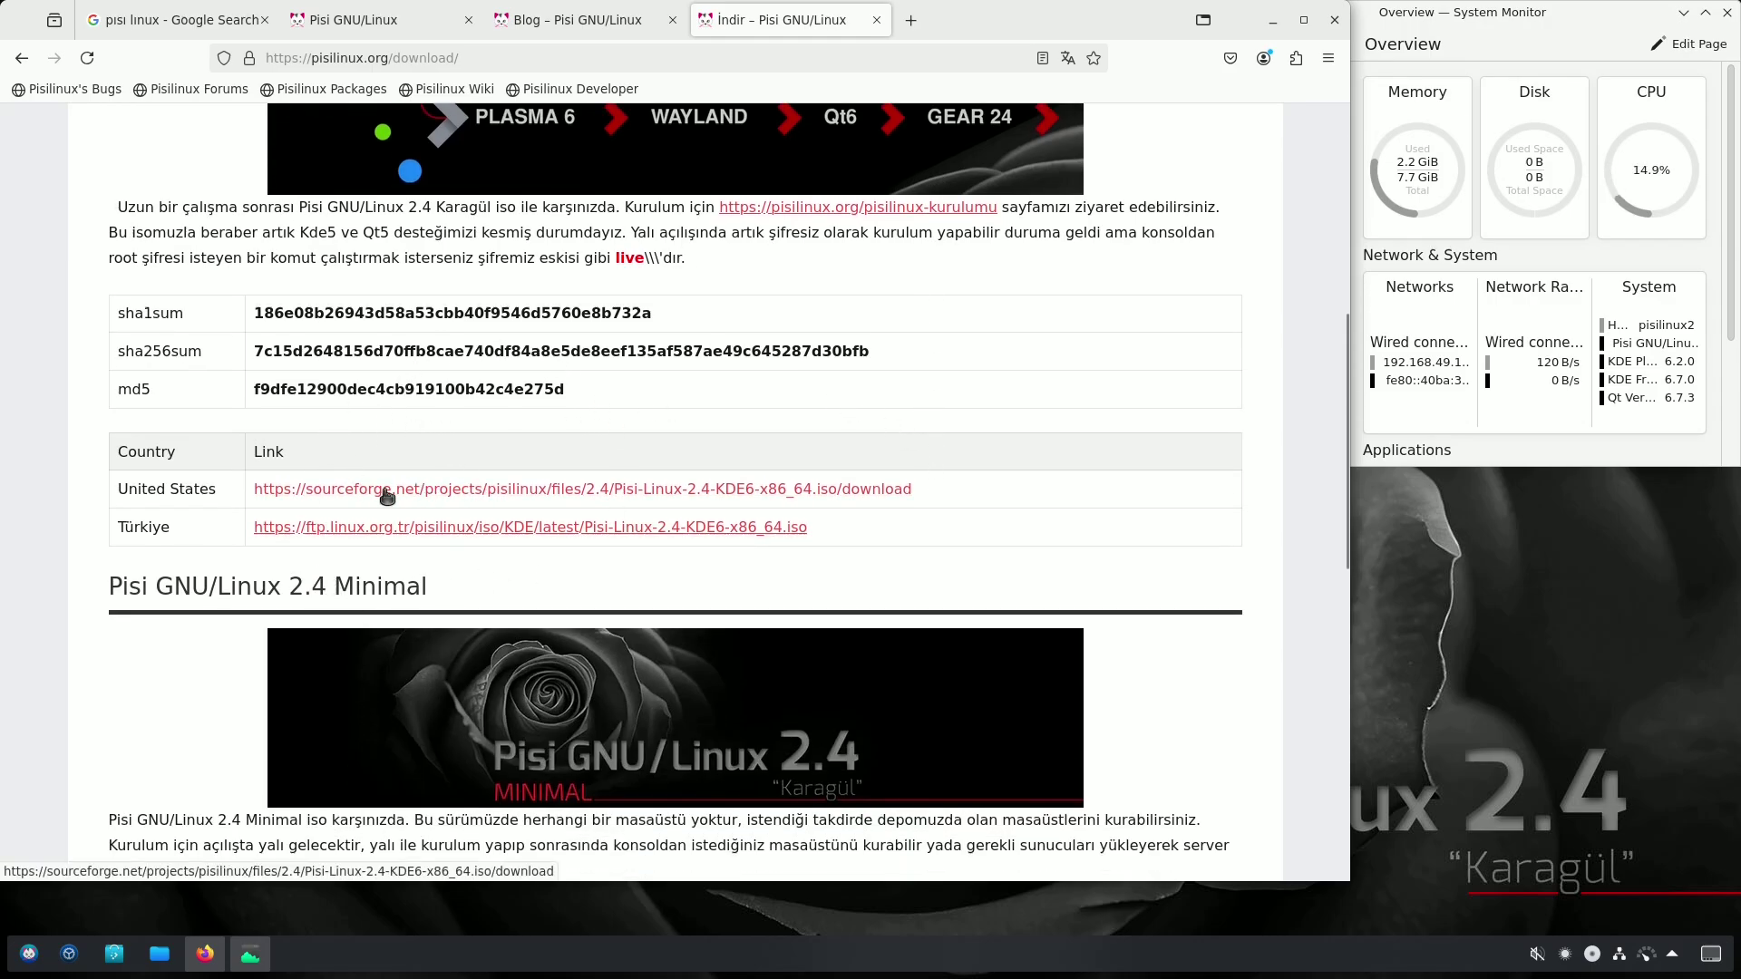
Open the United States SourceForge link in a separate browser tab and look over the Pisi Linux file listing
{"action": "middle_click", "coordinate": [496, 490]}
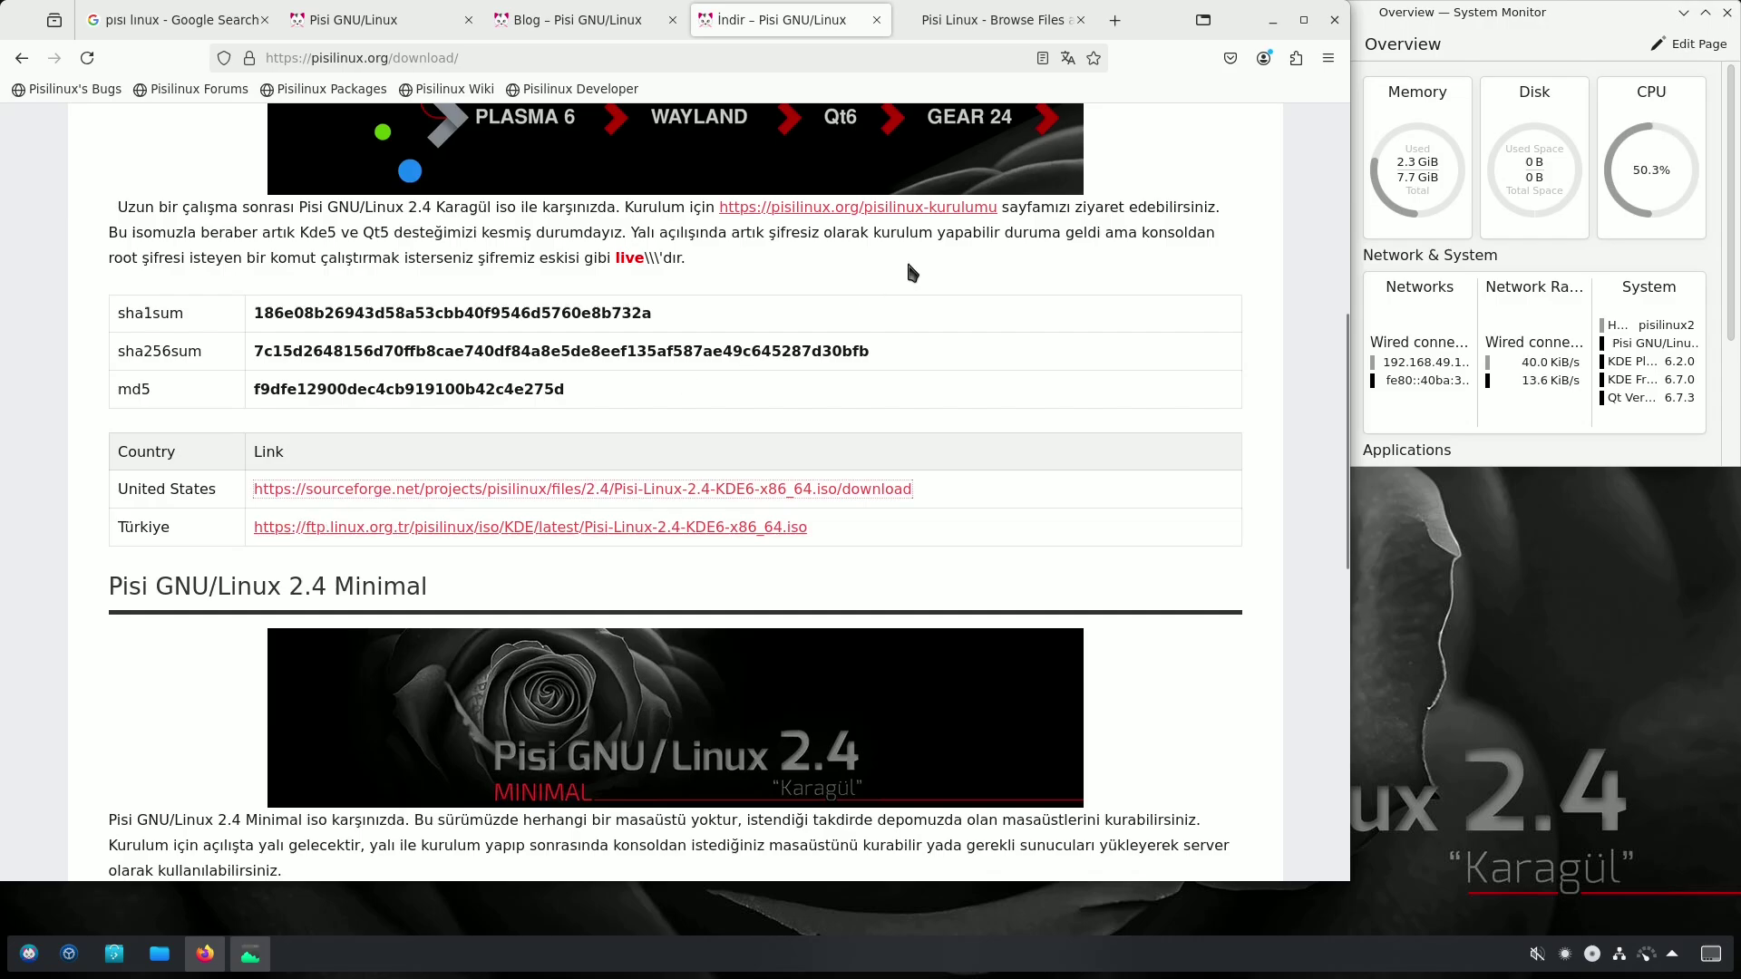
{"action": "left_click", "coordinate": [997, 20]}
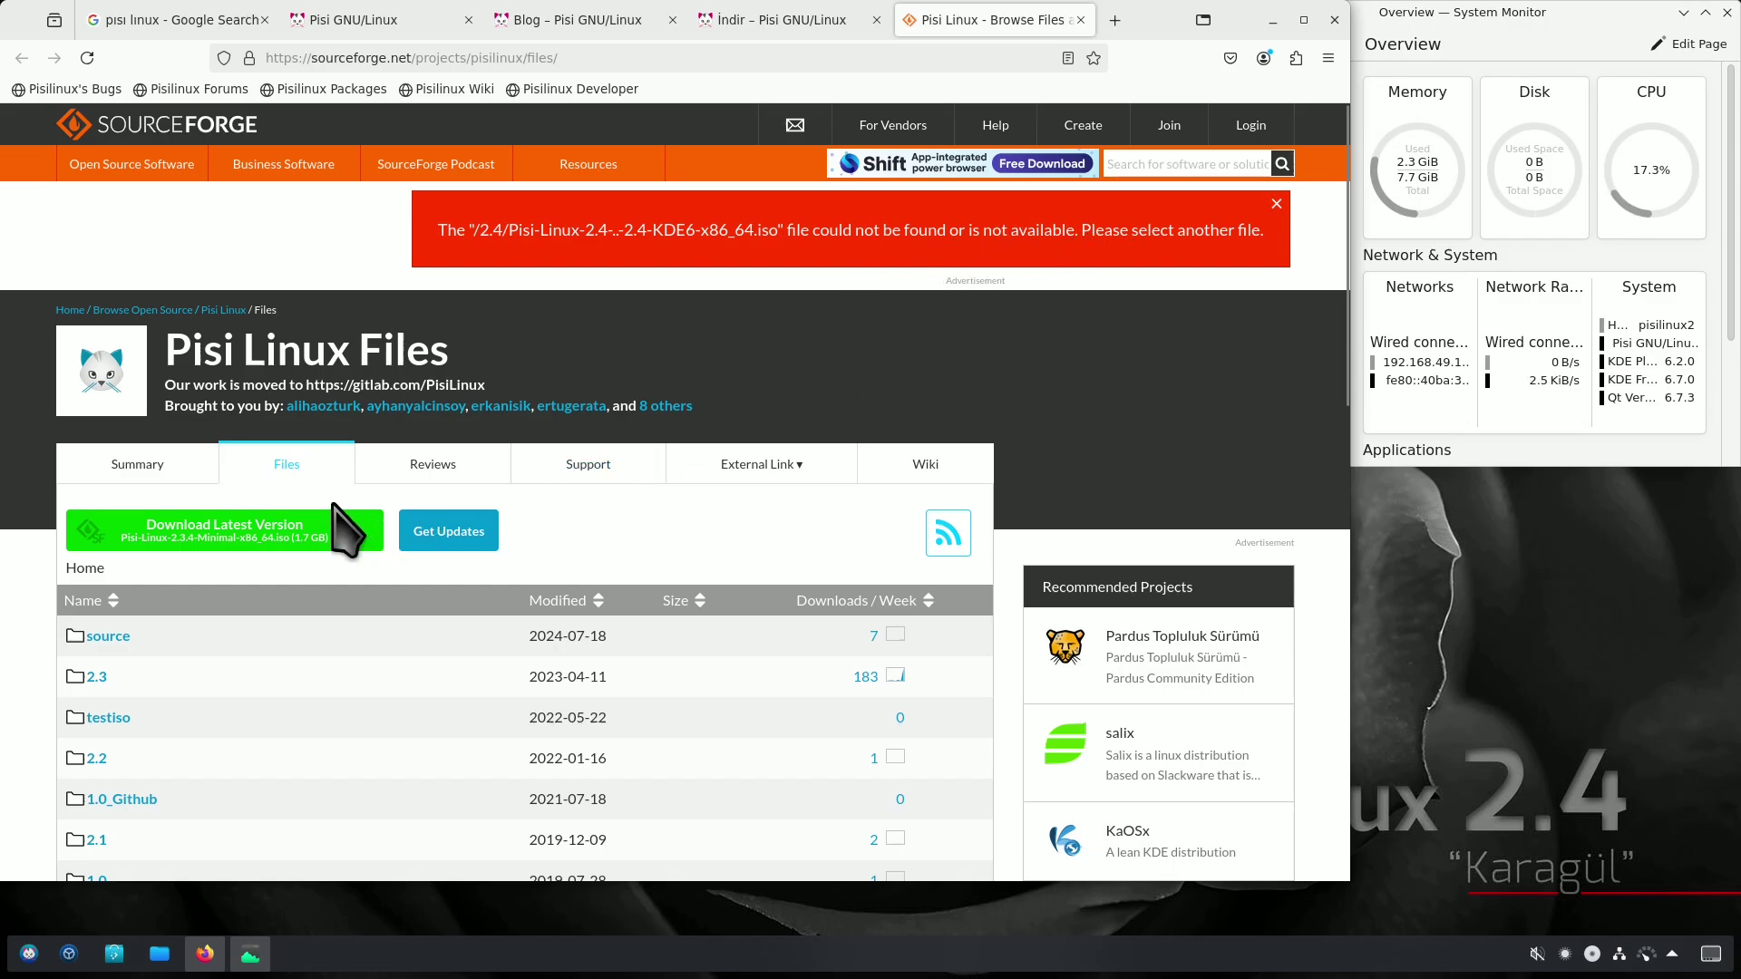
{"action": "scroll", "coordinate": [181, 554], "scroll_direction": "down", "scroll_amount": 3}
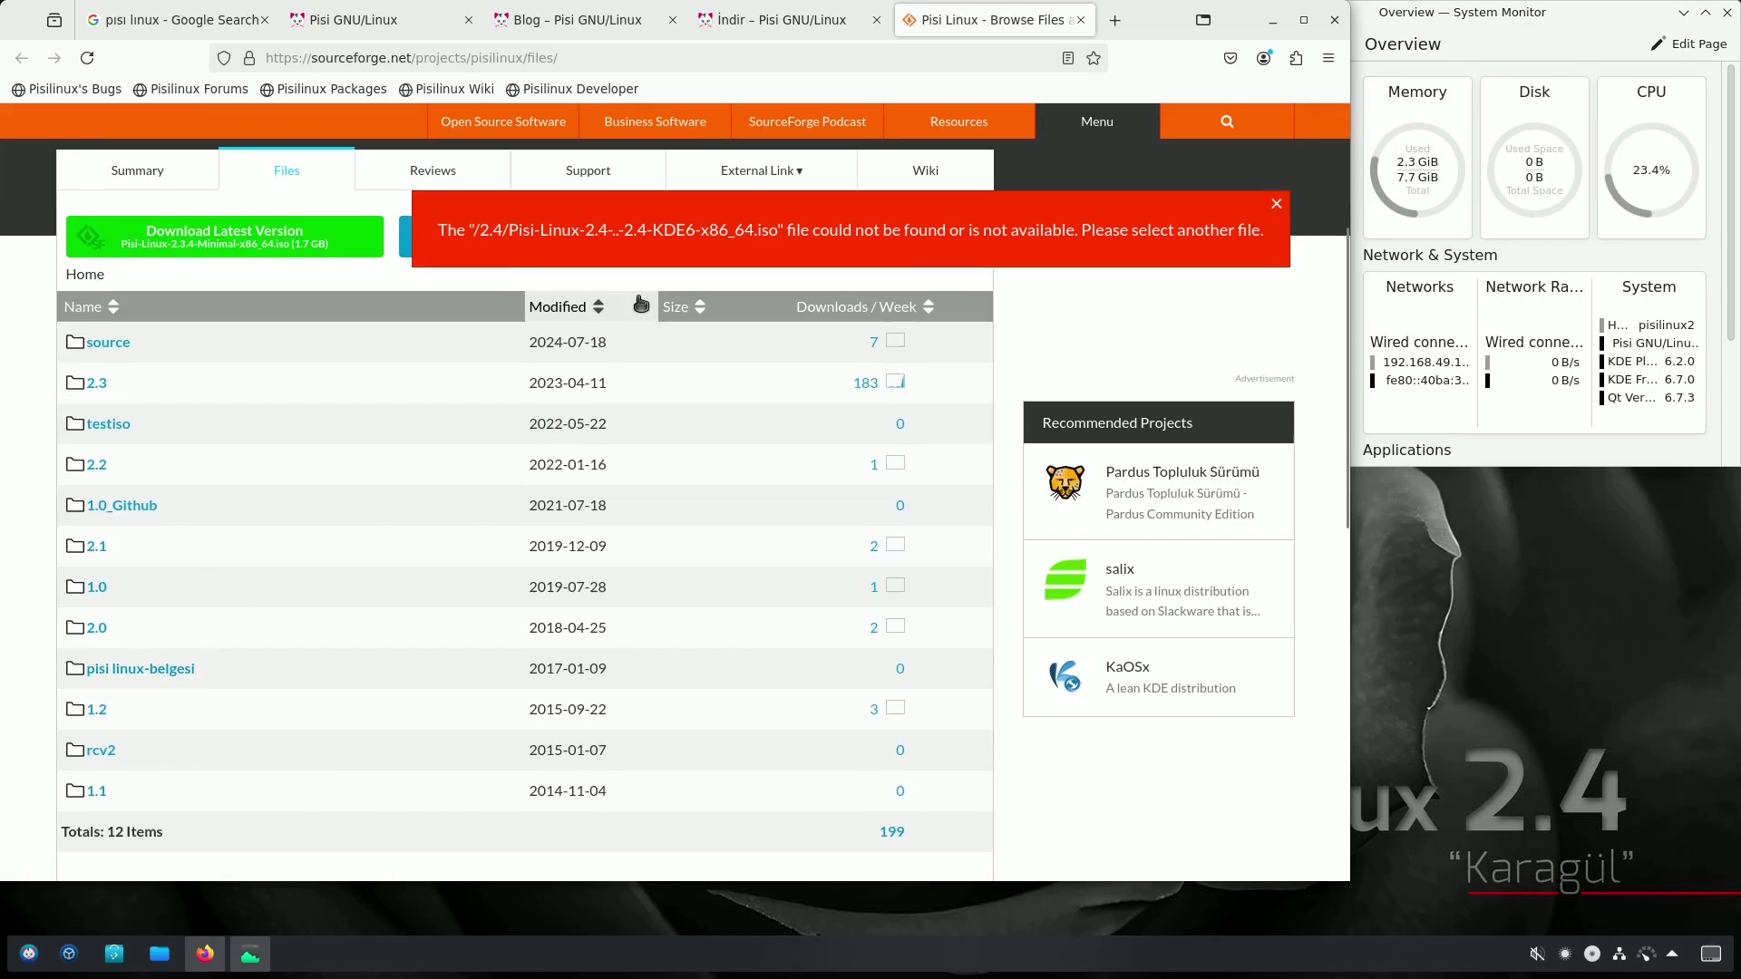
{"action": "scroll", "coordinate": [641, 304], "scroll_direction": "up", "scroll_amount": 1}
{"action": "scroll", "coordinate": [640, 304], "scroll_direction": "up", "scroll_amount": 3}
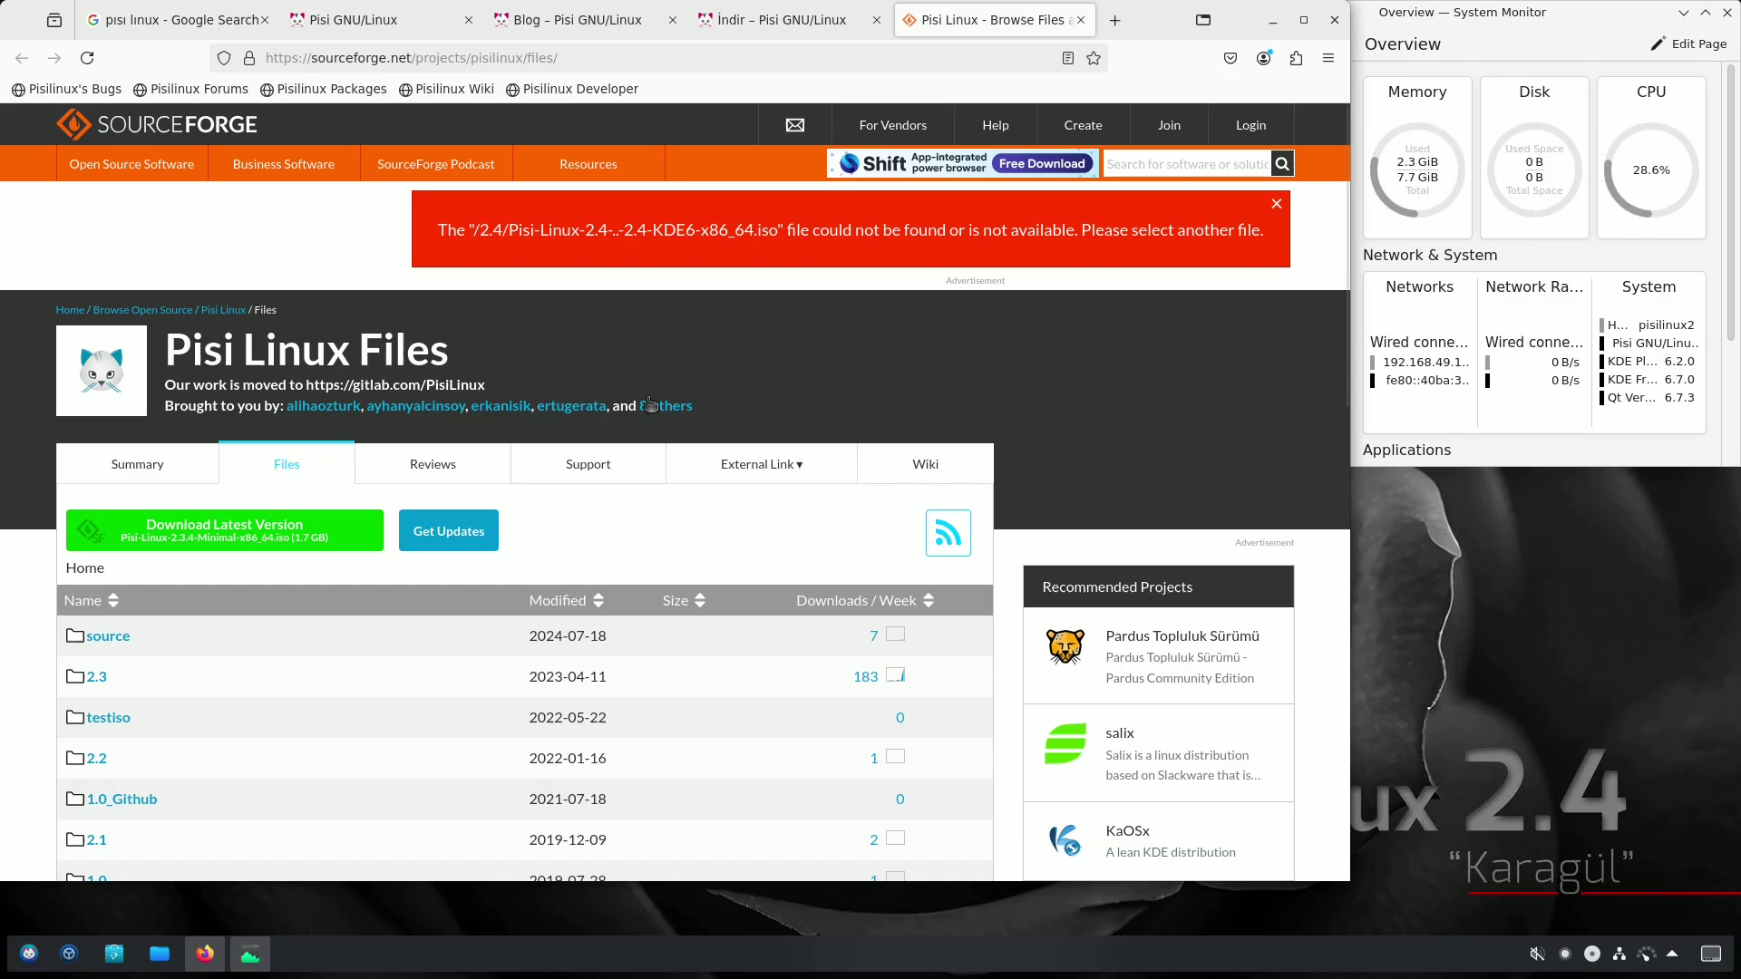
Start the Pisi-Linux-2.4-KDE6-x86_64.iso download from the Türkiye mirror on the download page and cancel it
{"action": "left_click", "coordinate": [803, 27]}
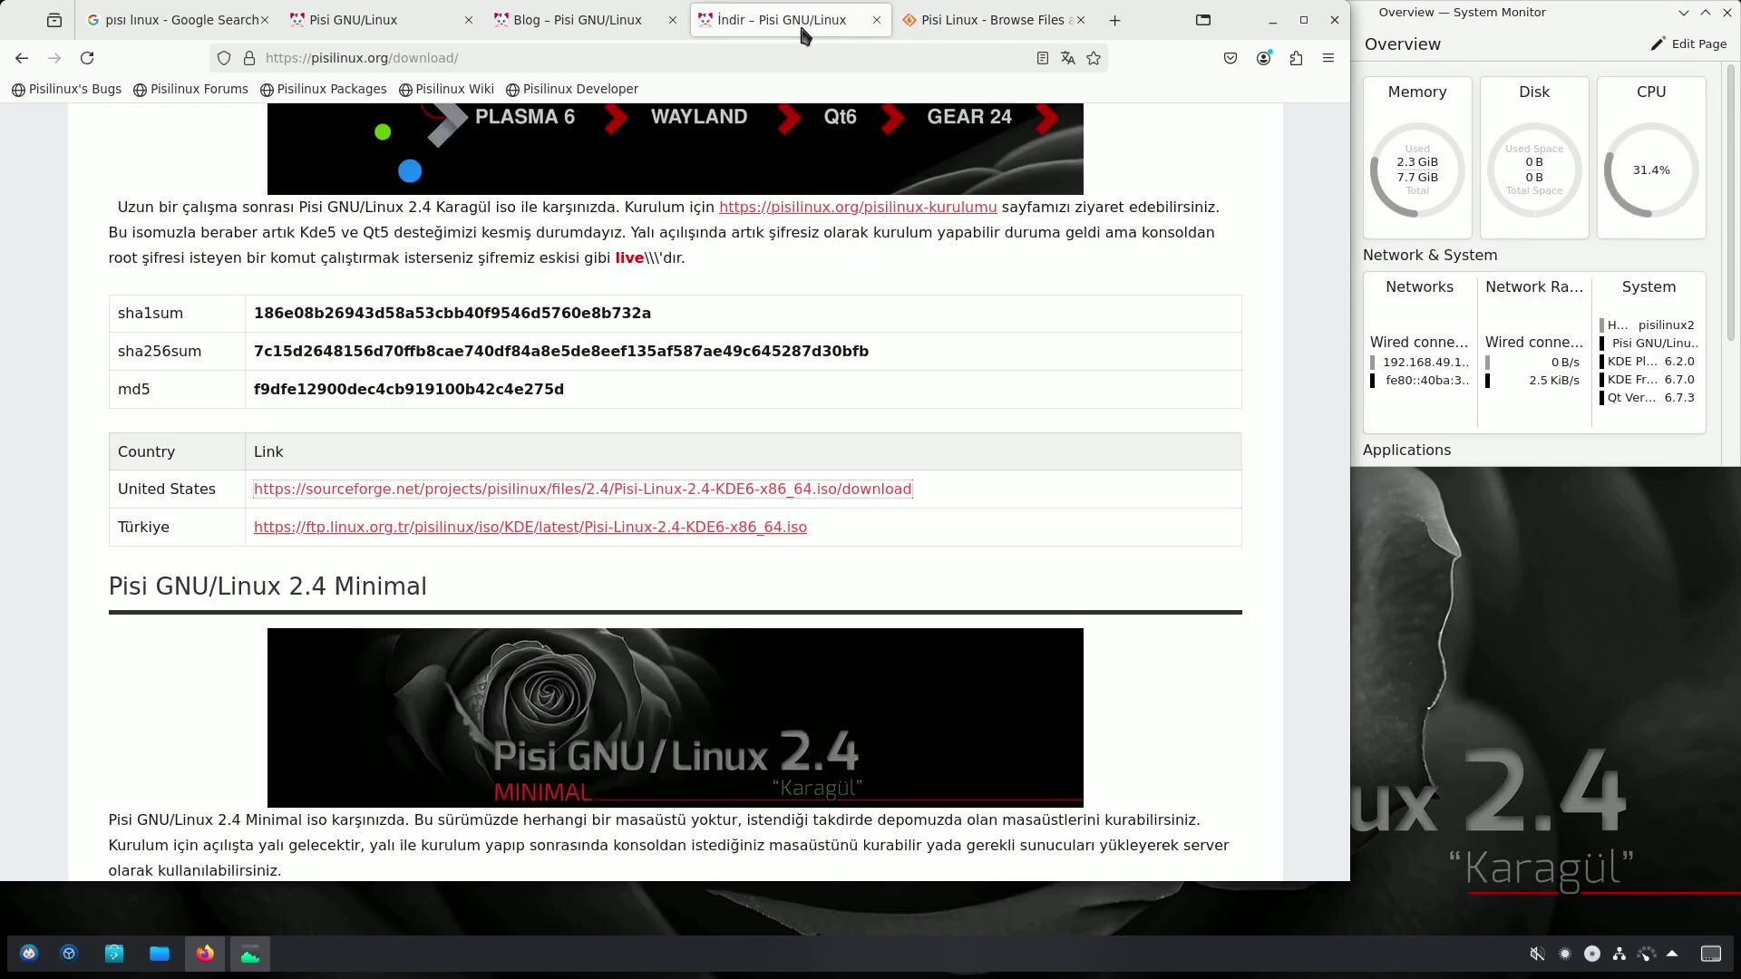
{"action": "middle_click", "coordinate": [477, 530]}
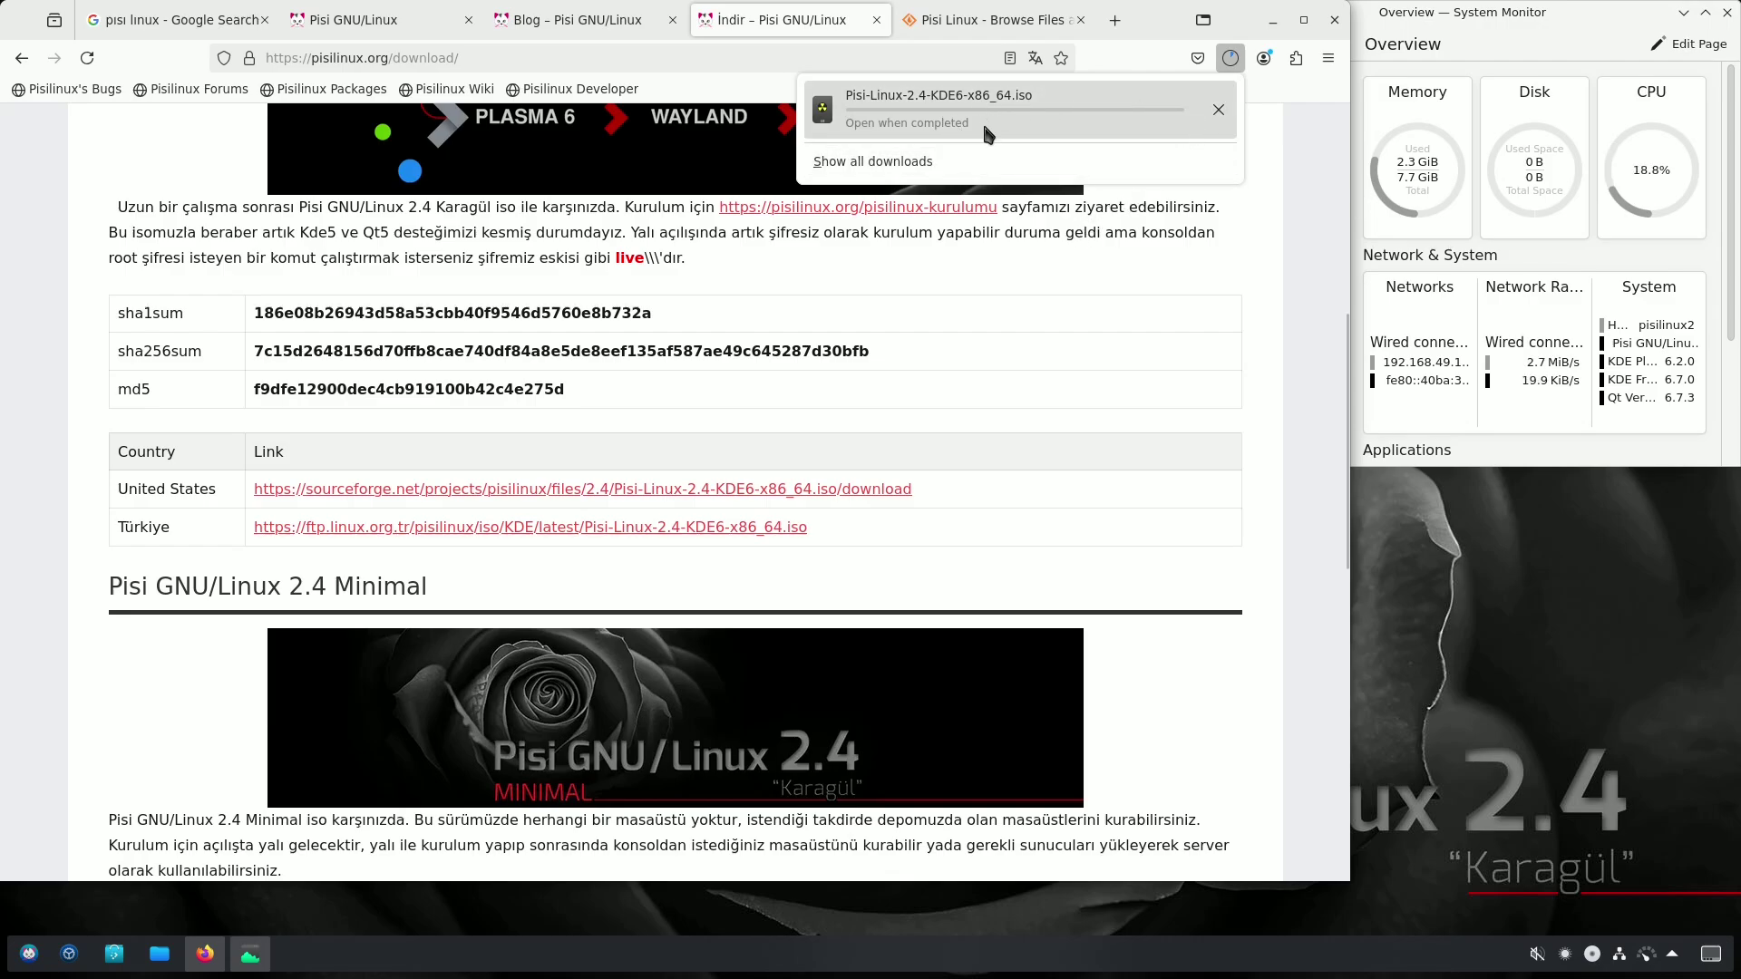
{"action": "left_click", "coordinate": [1230, 109]}
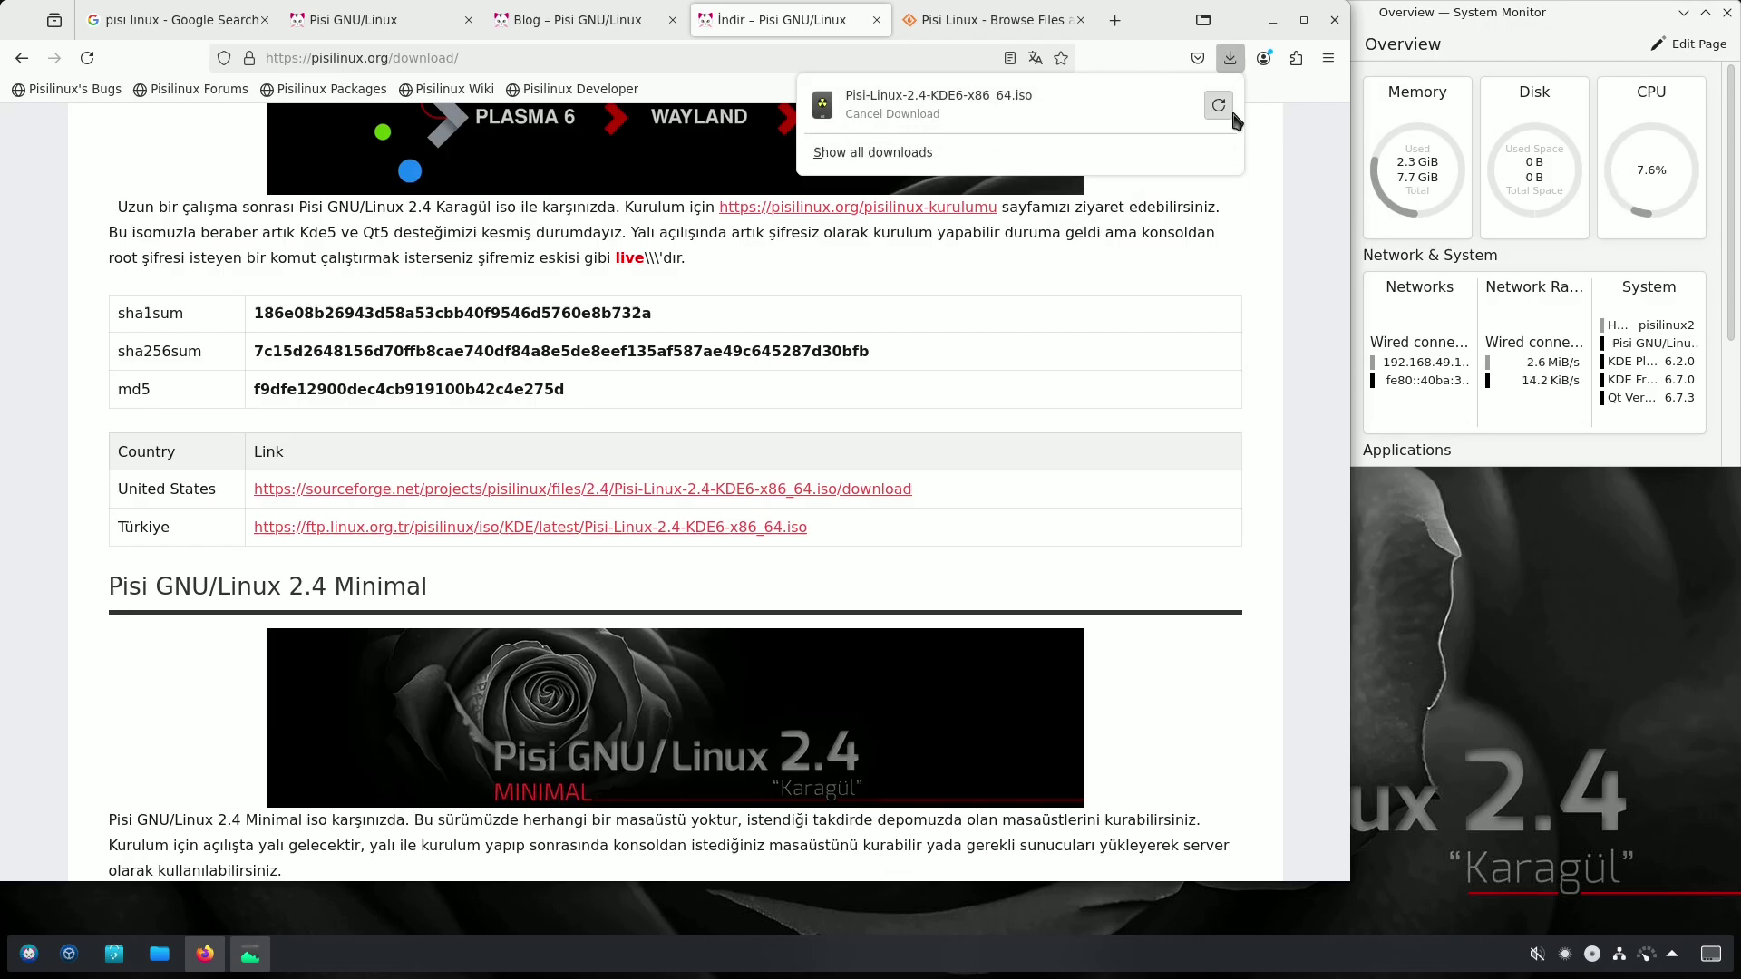
Show the SourceForge files page again and close the browser
{"action": "left_click", "coordinate": [1031, 32]}
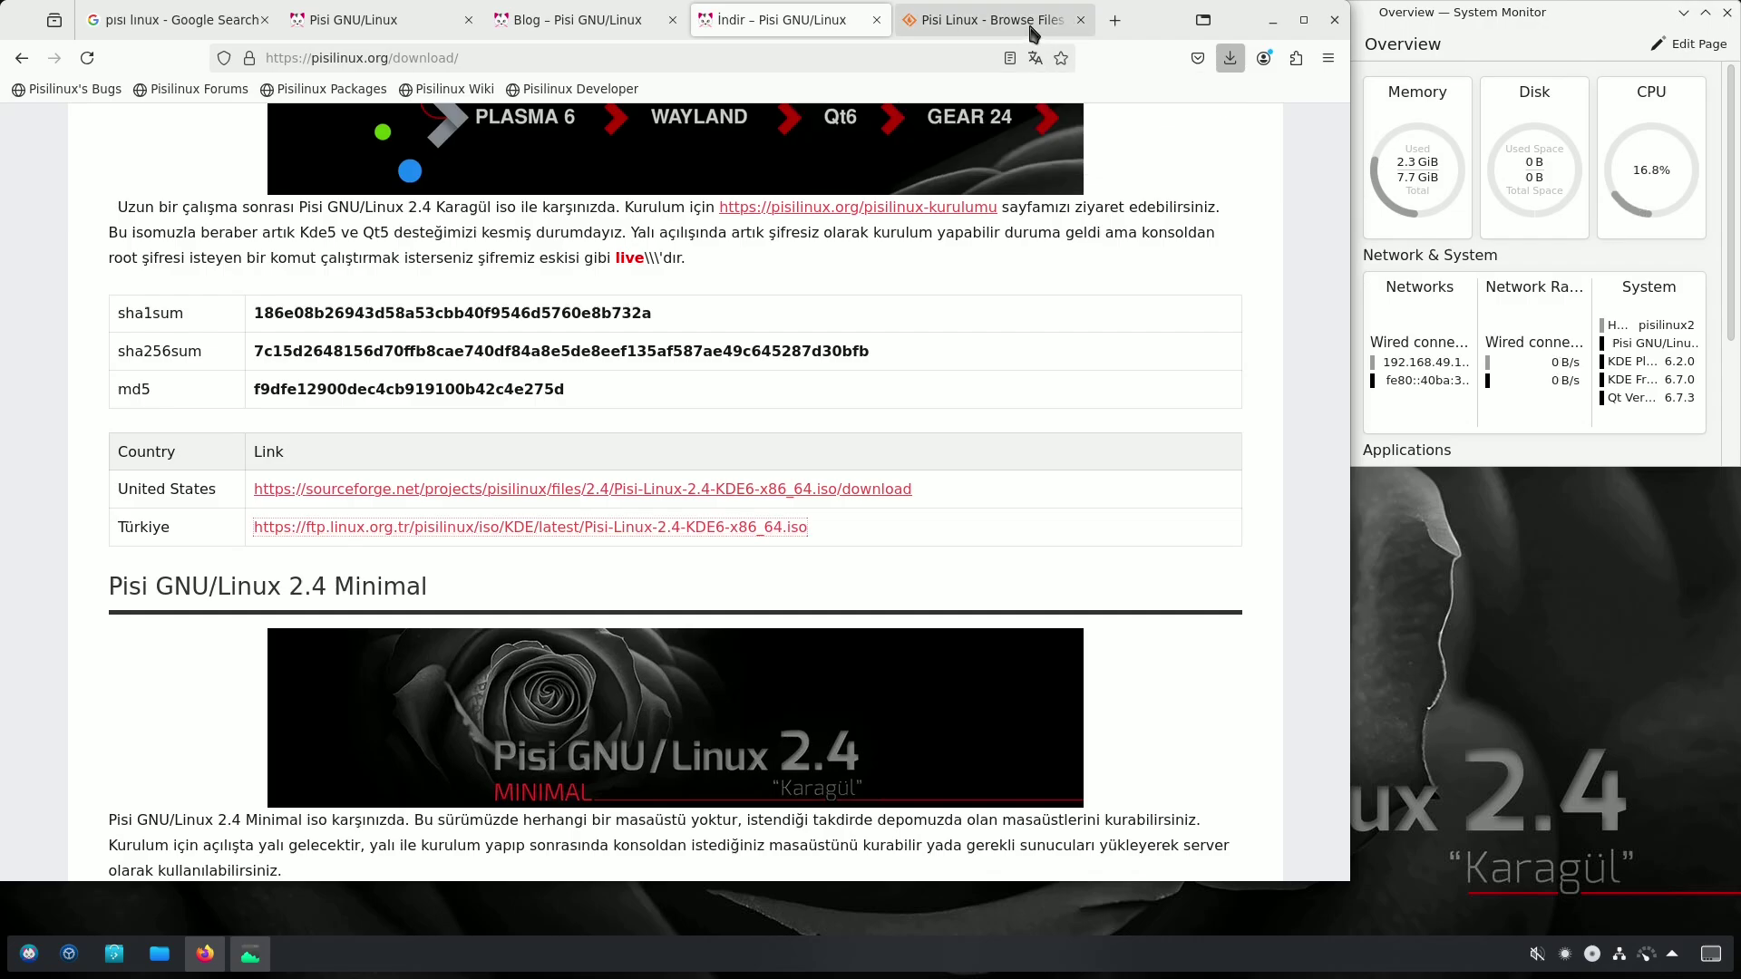
{"action": "left_click", "coordinate": [1031, 32]}
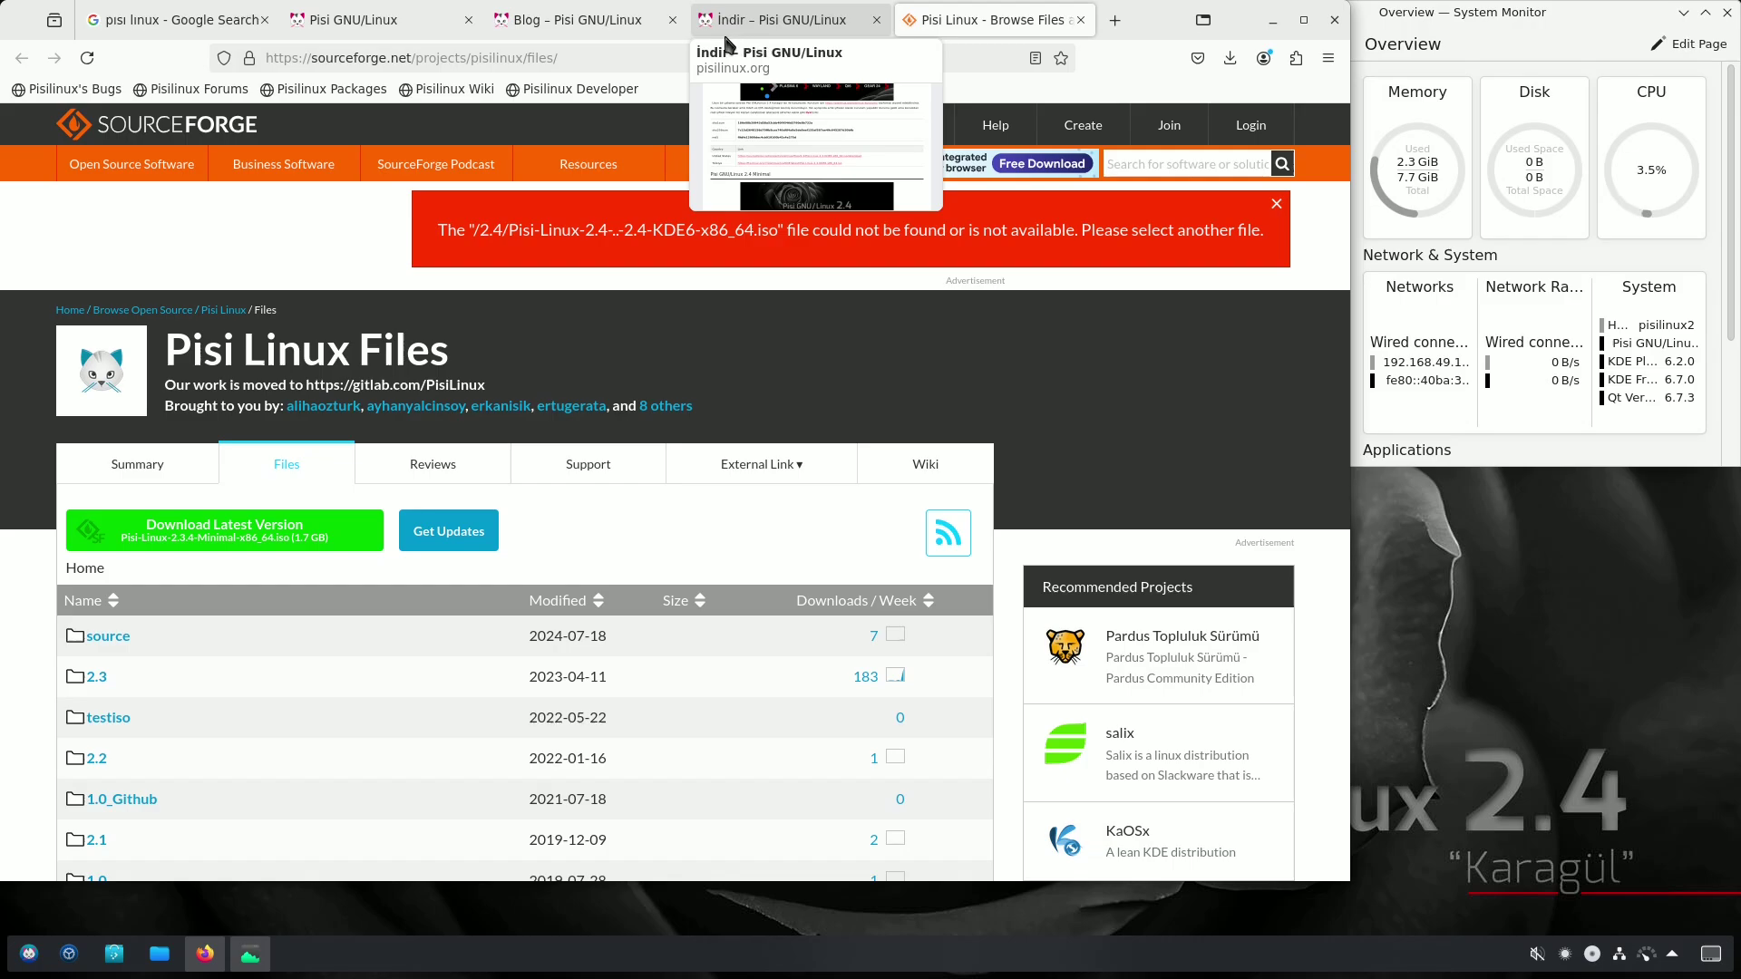
{"action": "left_click", "coordinate": [29, 954]}
{"action": "left_click", "coordinate": [1451, 703]}
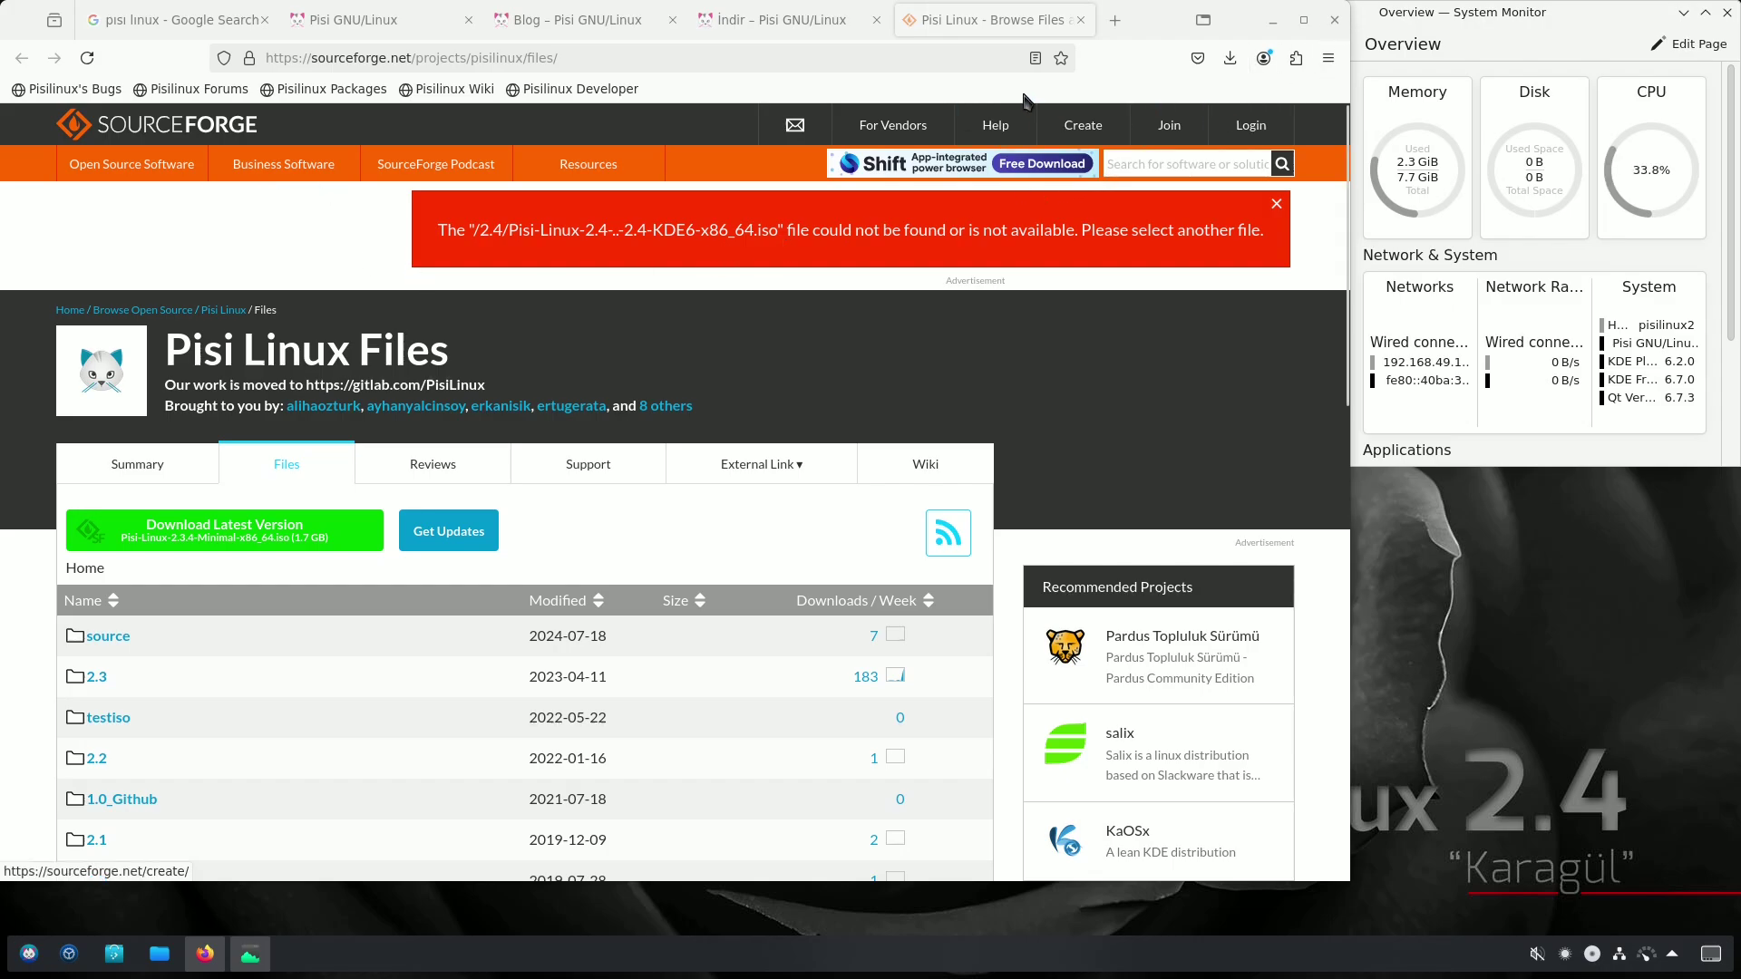
{"action": "left_click", "coordinate": [1335, 20]}
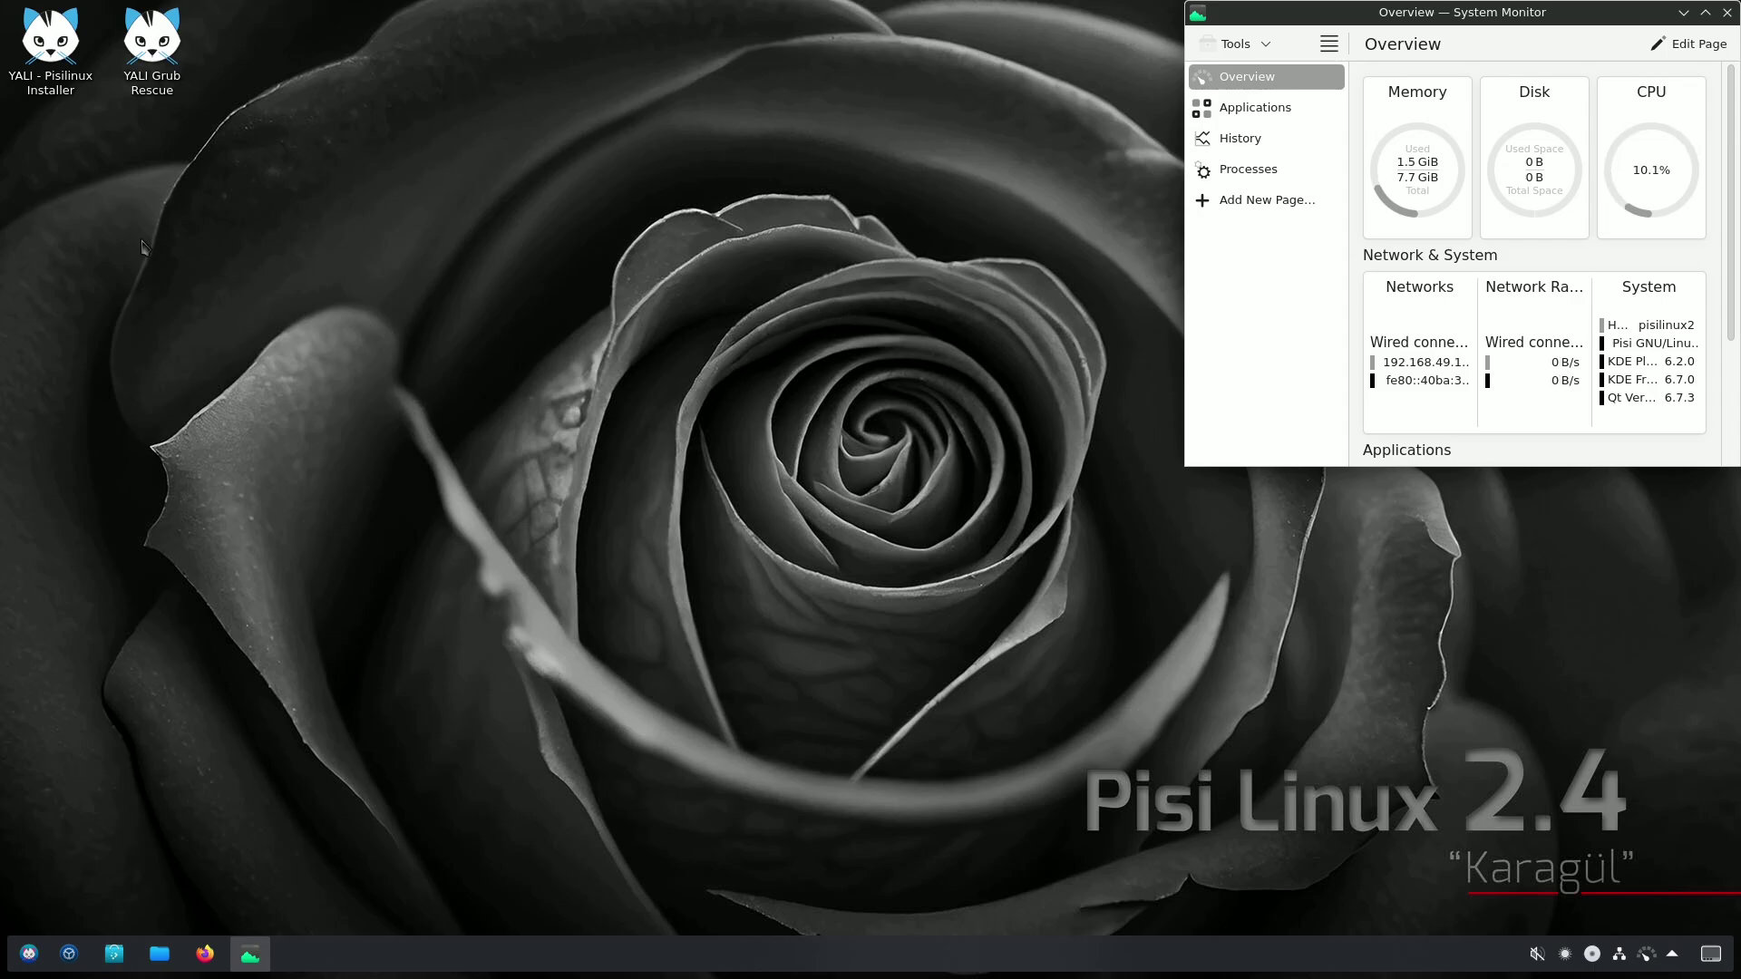
Launch the YALI Pisilinux installer, move its window away from the screen edge and view the language choices, keeping English
{"action": "left_click", "coordinate": [53, 48]}
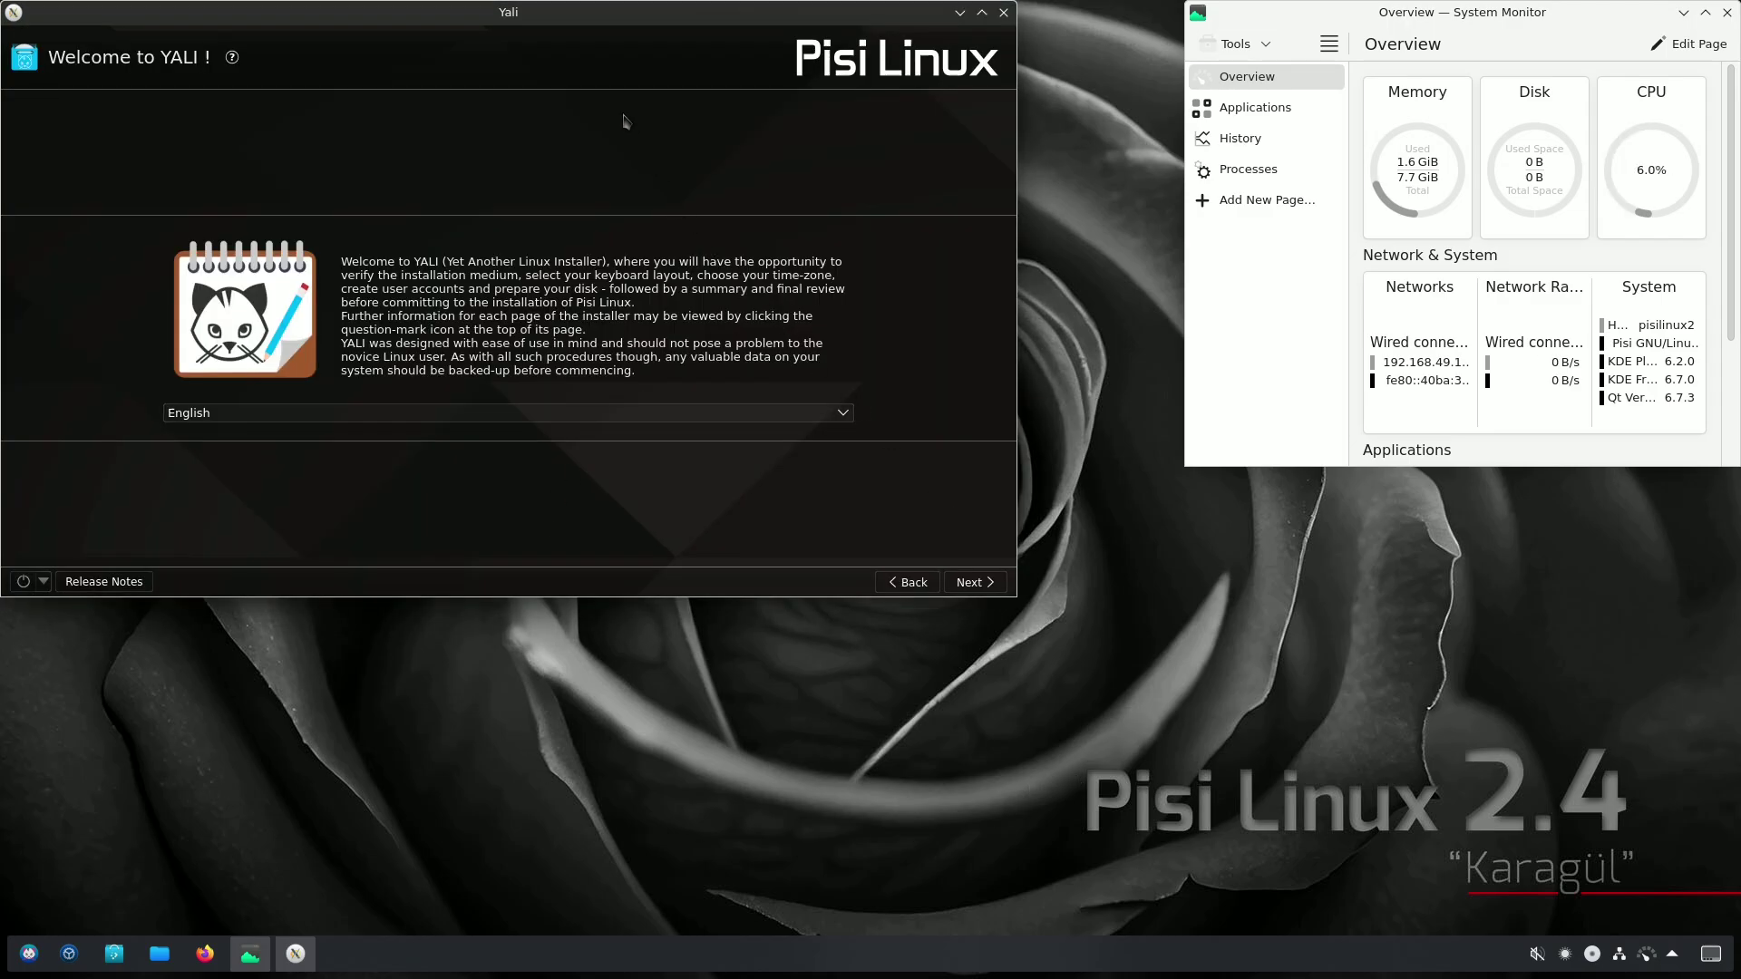
{"action": "left_click_drag", "start_coordinate": [565, 22], "coordinate": [655, 115]}
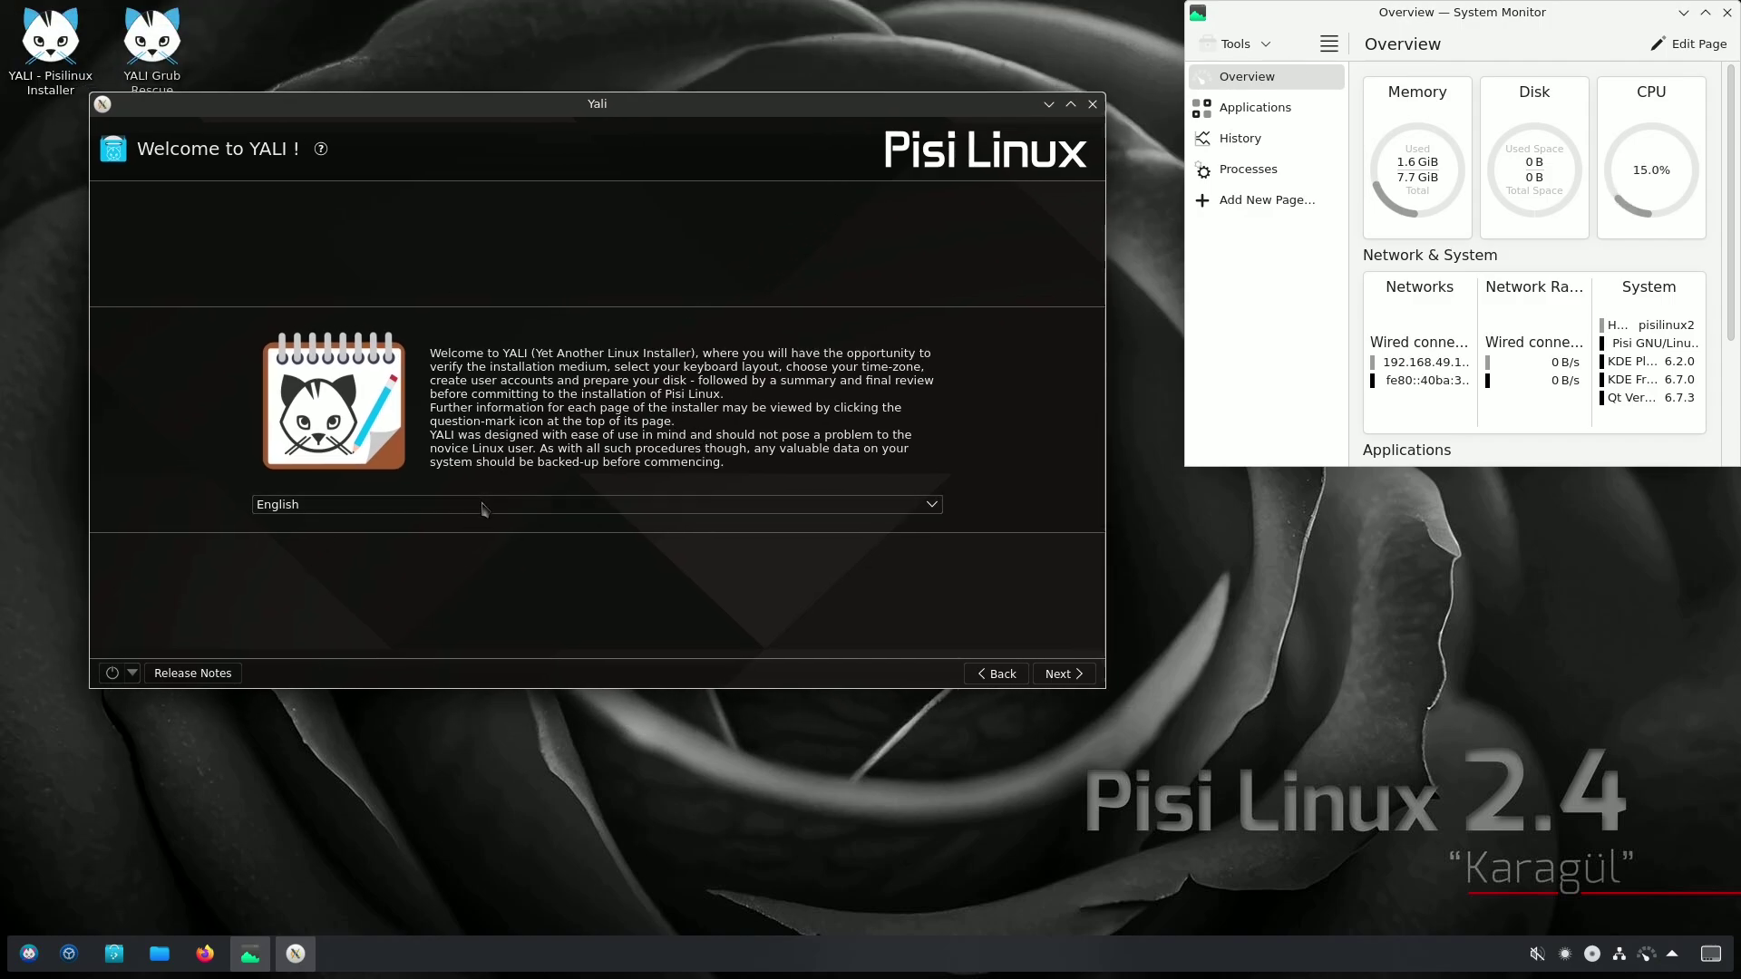
{"action": "left_click", "coordinate": [550, 504]}
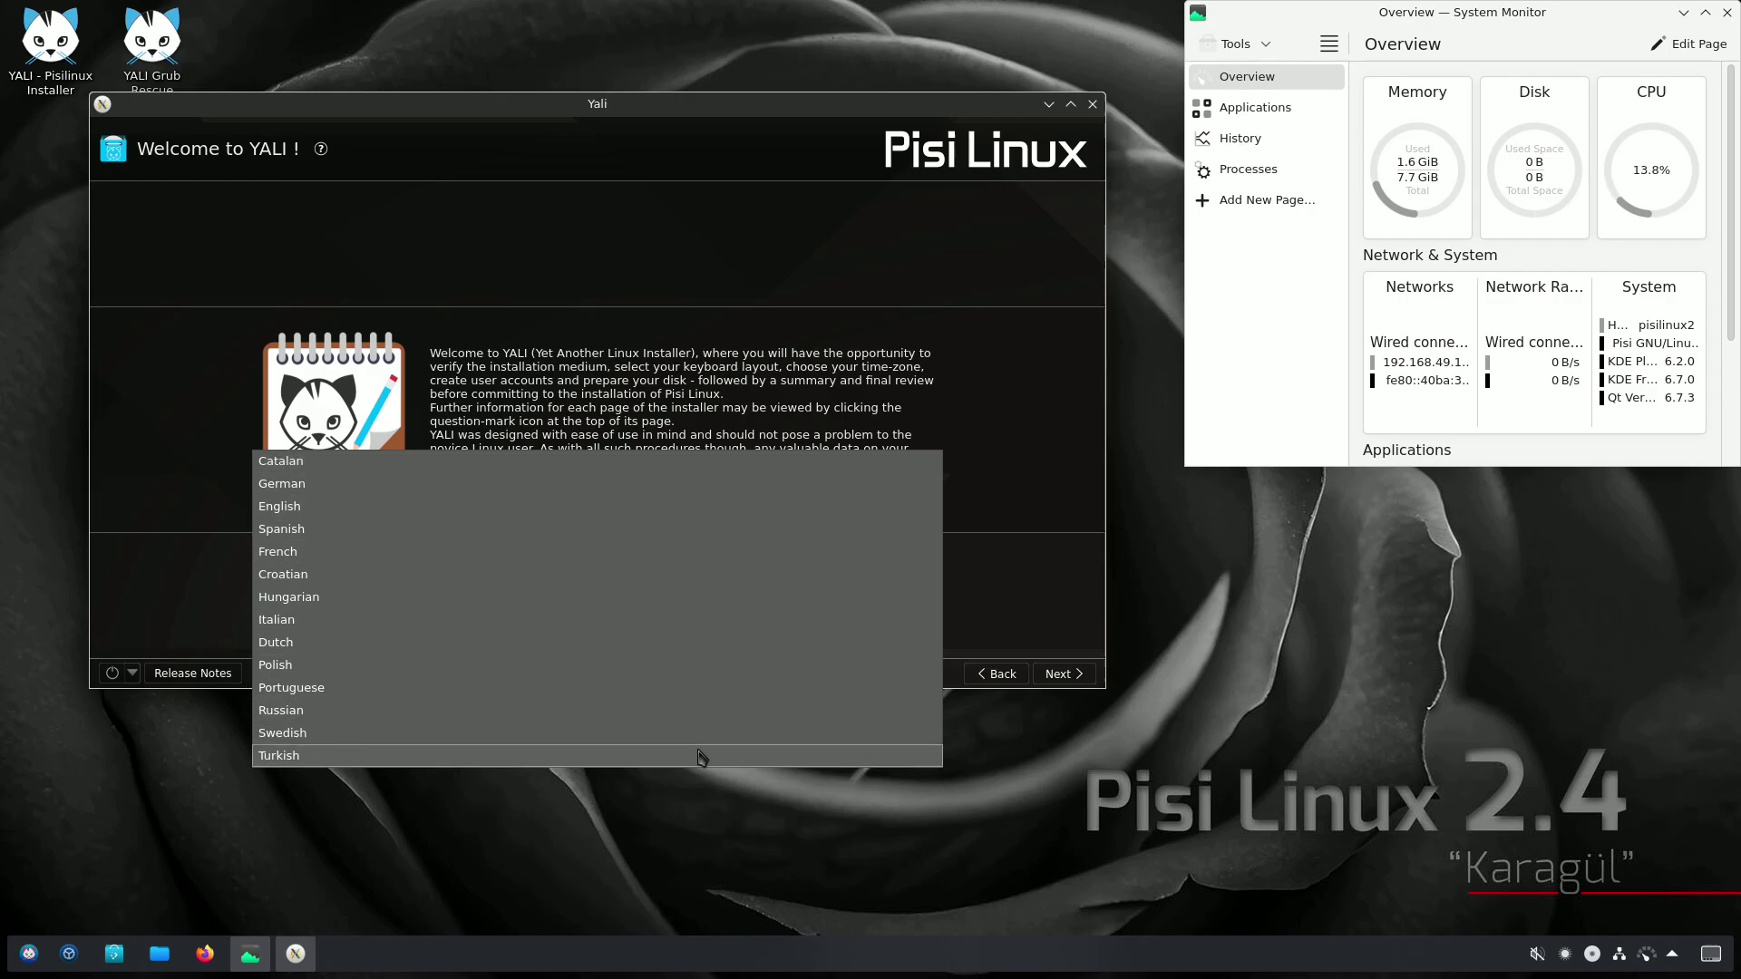
{"action": "left_click", "coordinate": [1027, 501]}
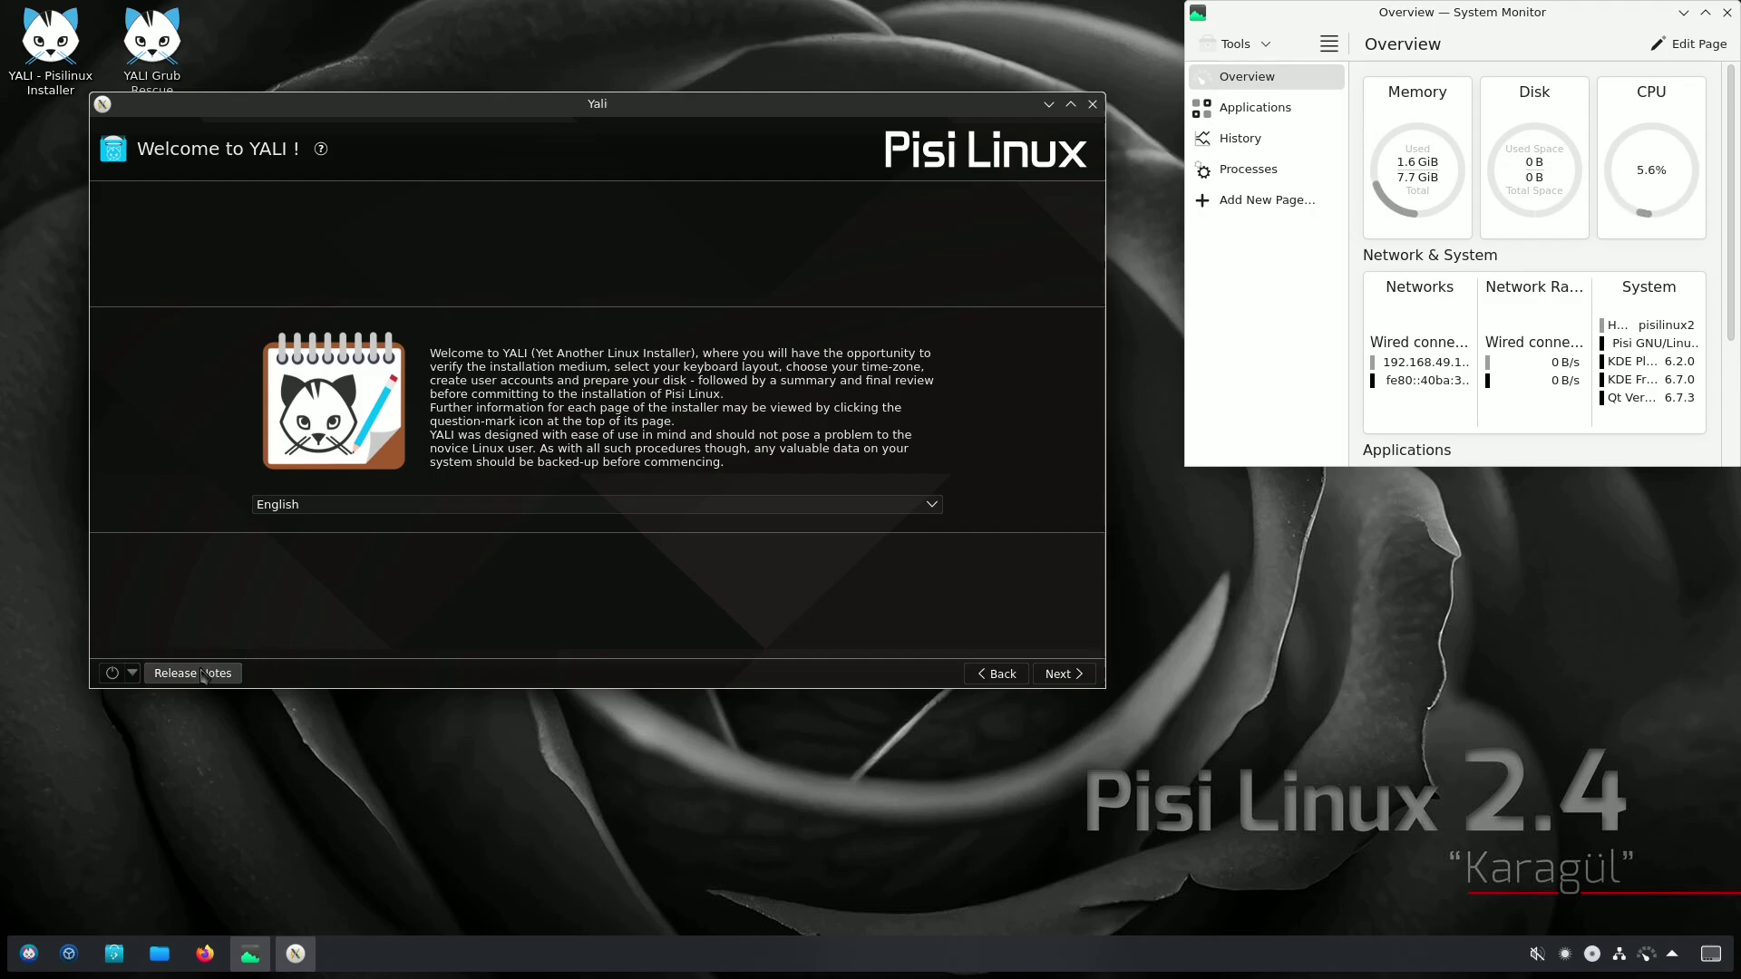
View the installer's shutdown and restart options and the help text of its welcome page
{"action": "left_click", "coordinate": [131, 674]}
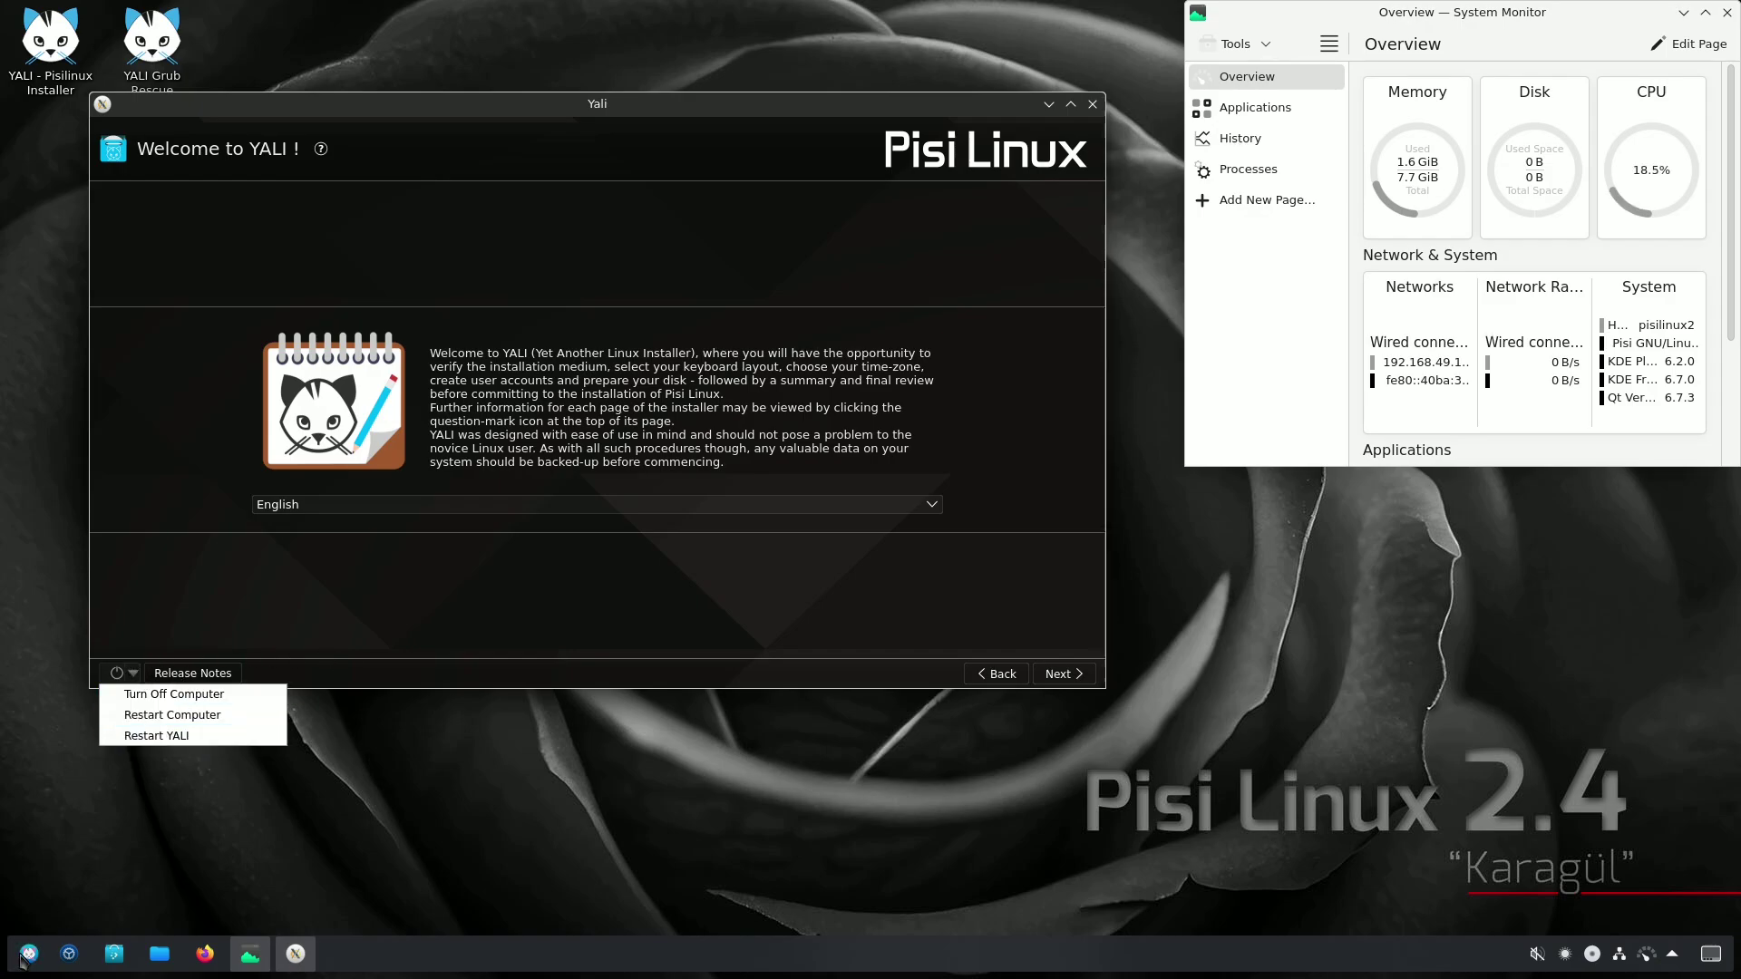
{"action": "left_click", "coordinate": [28, 952]}
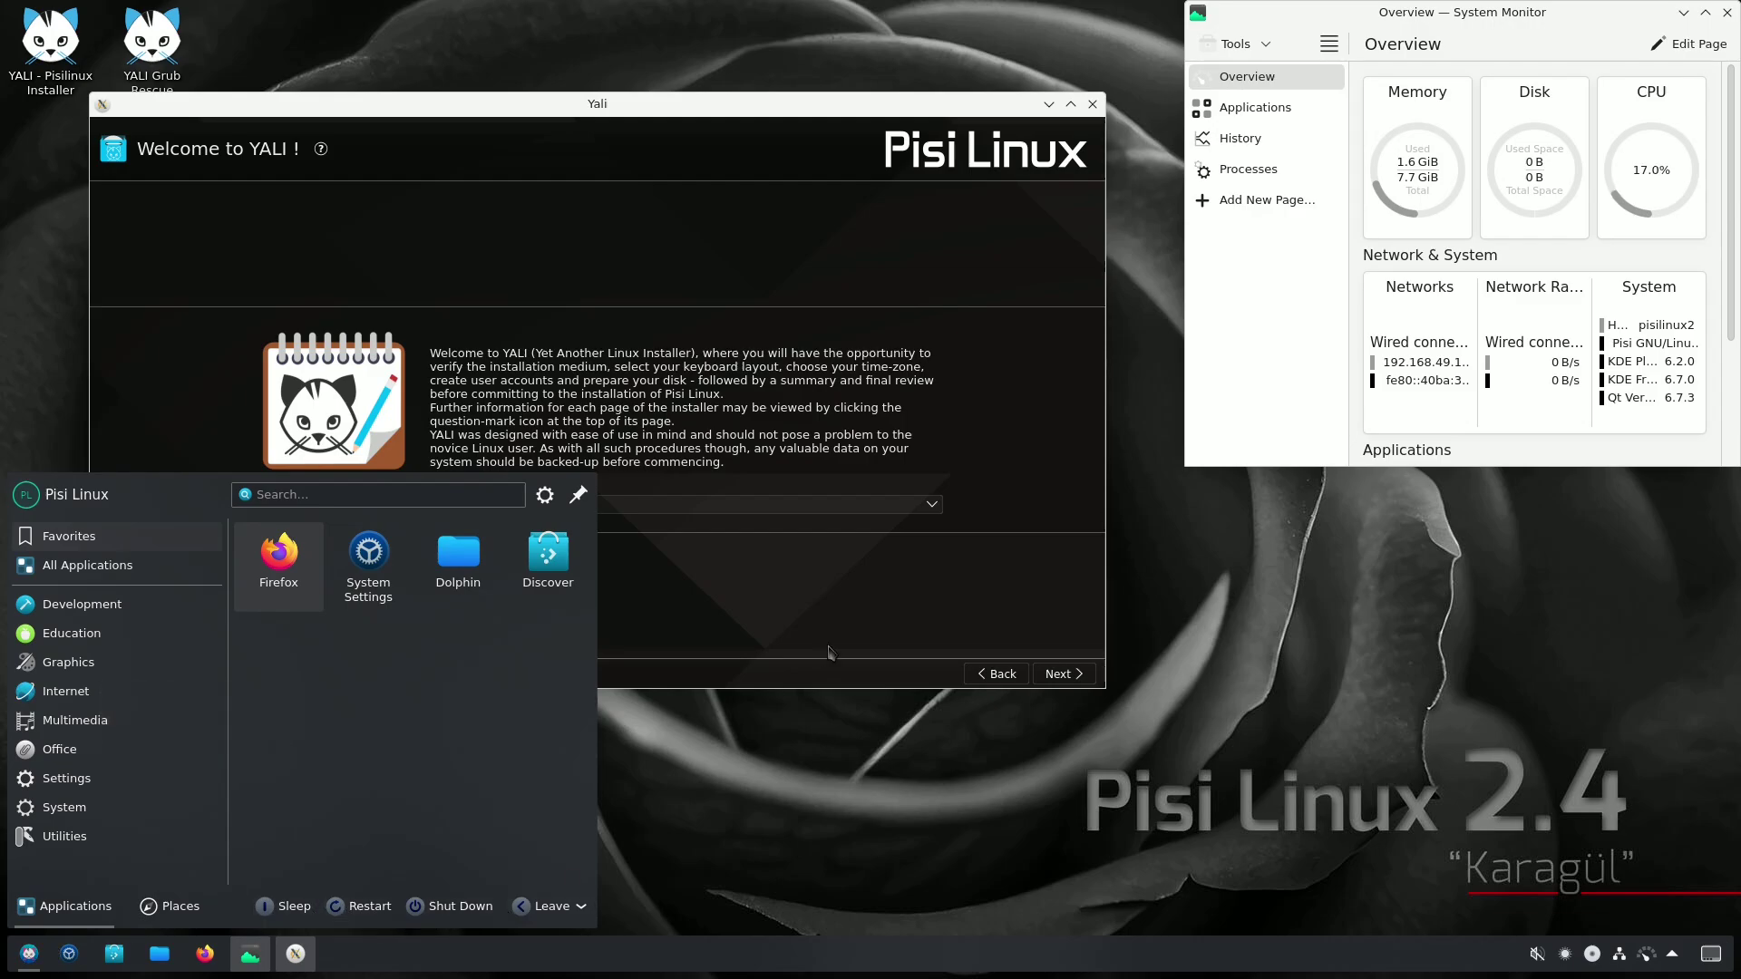
{"action": "left_click", "coordinate": [832, 619]}
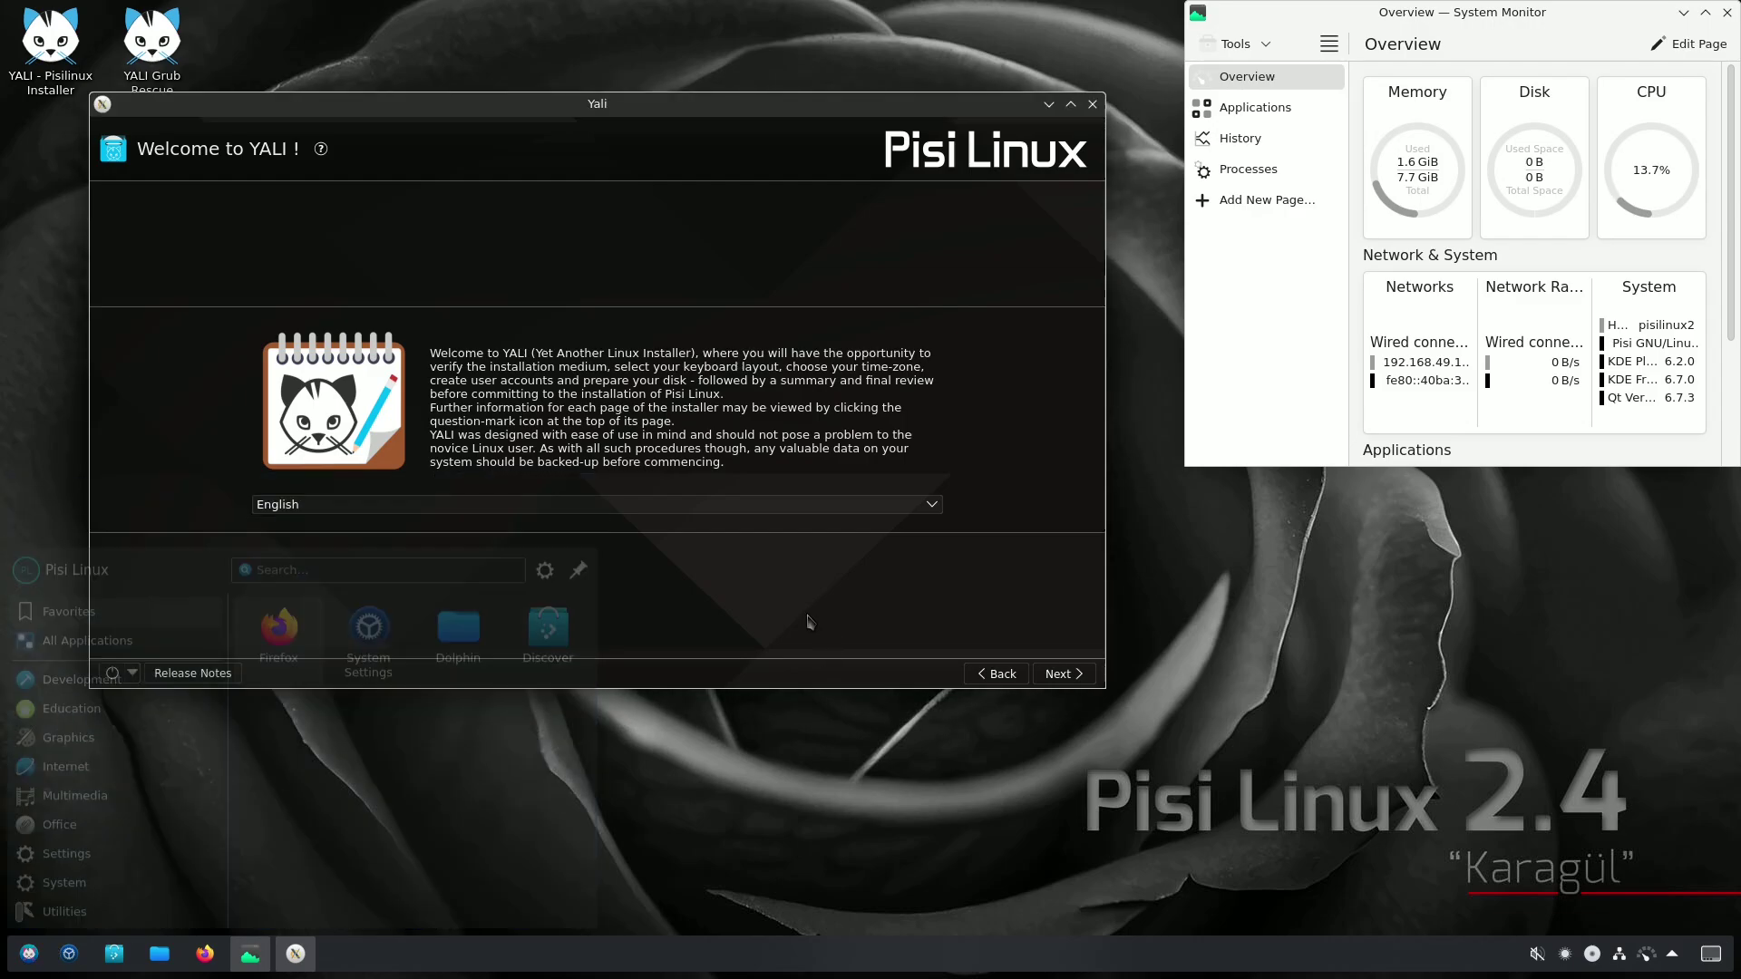
{"action": "left_click", "coordinate": [321, 149]}
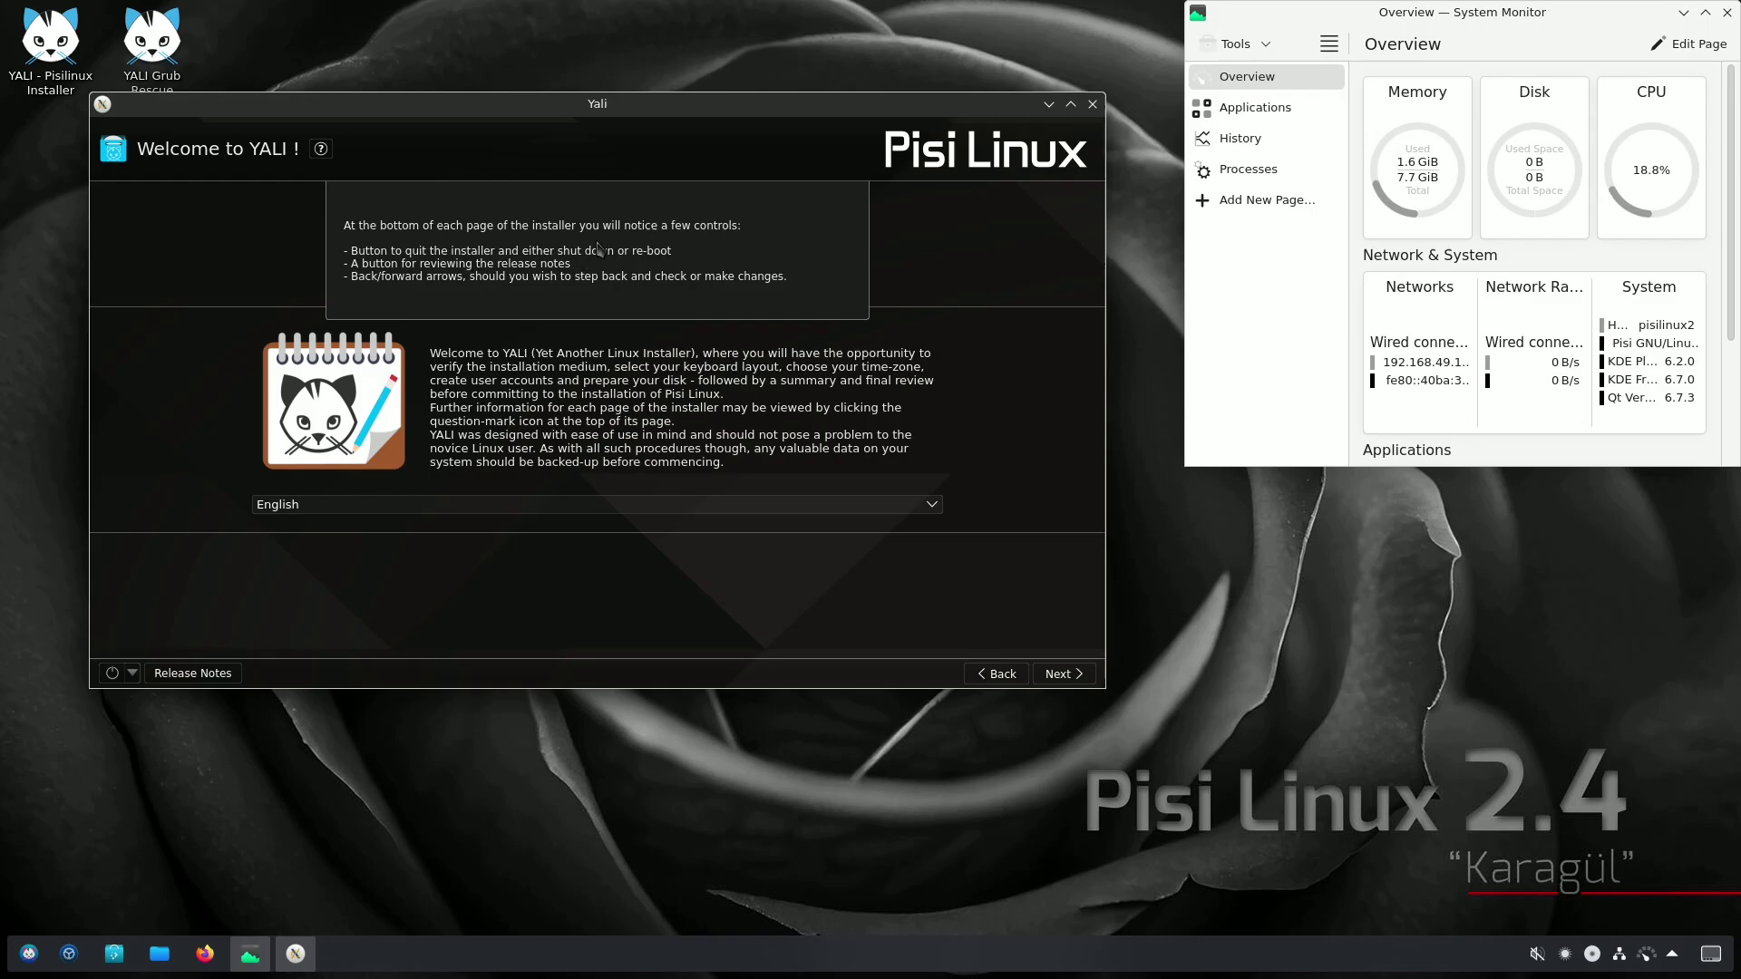
Accept the license terms in the installer and view the available keyboard layouts, keeping English
{"action": "left_click", "coordinate": [1061, 674]}
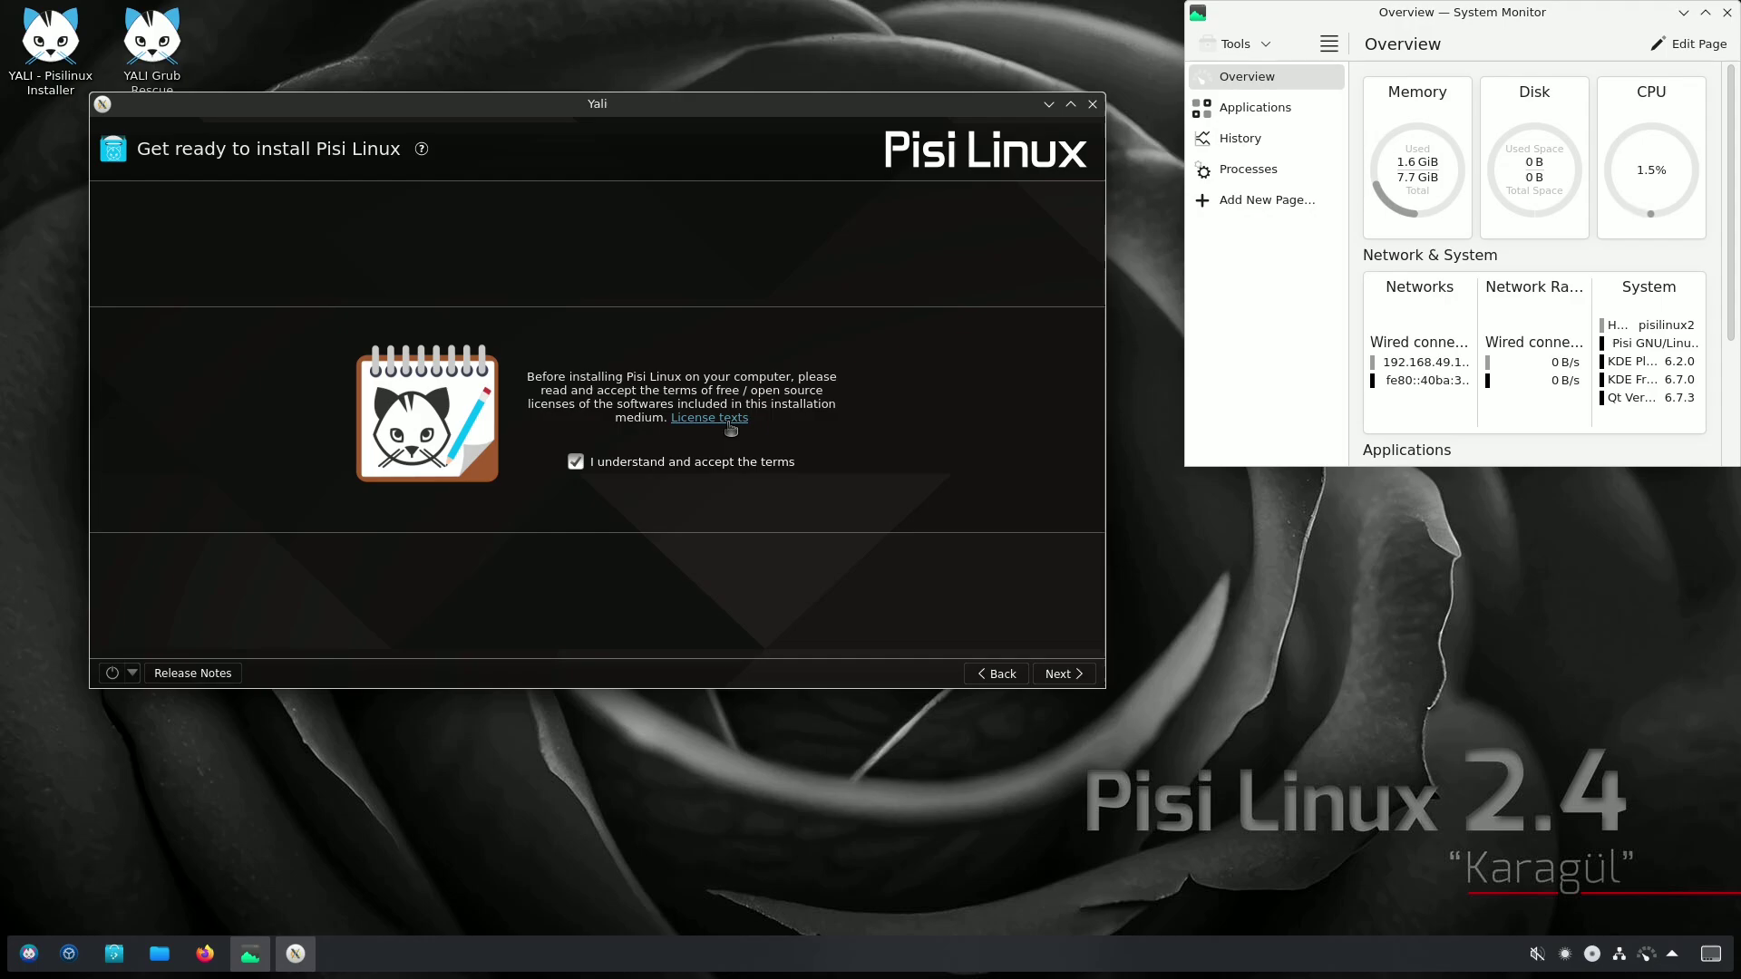
{"action": "left_click", "coordinate": [1069, 677]}
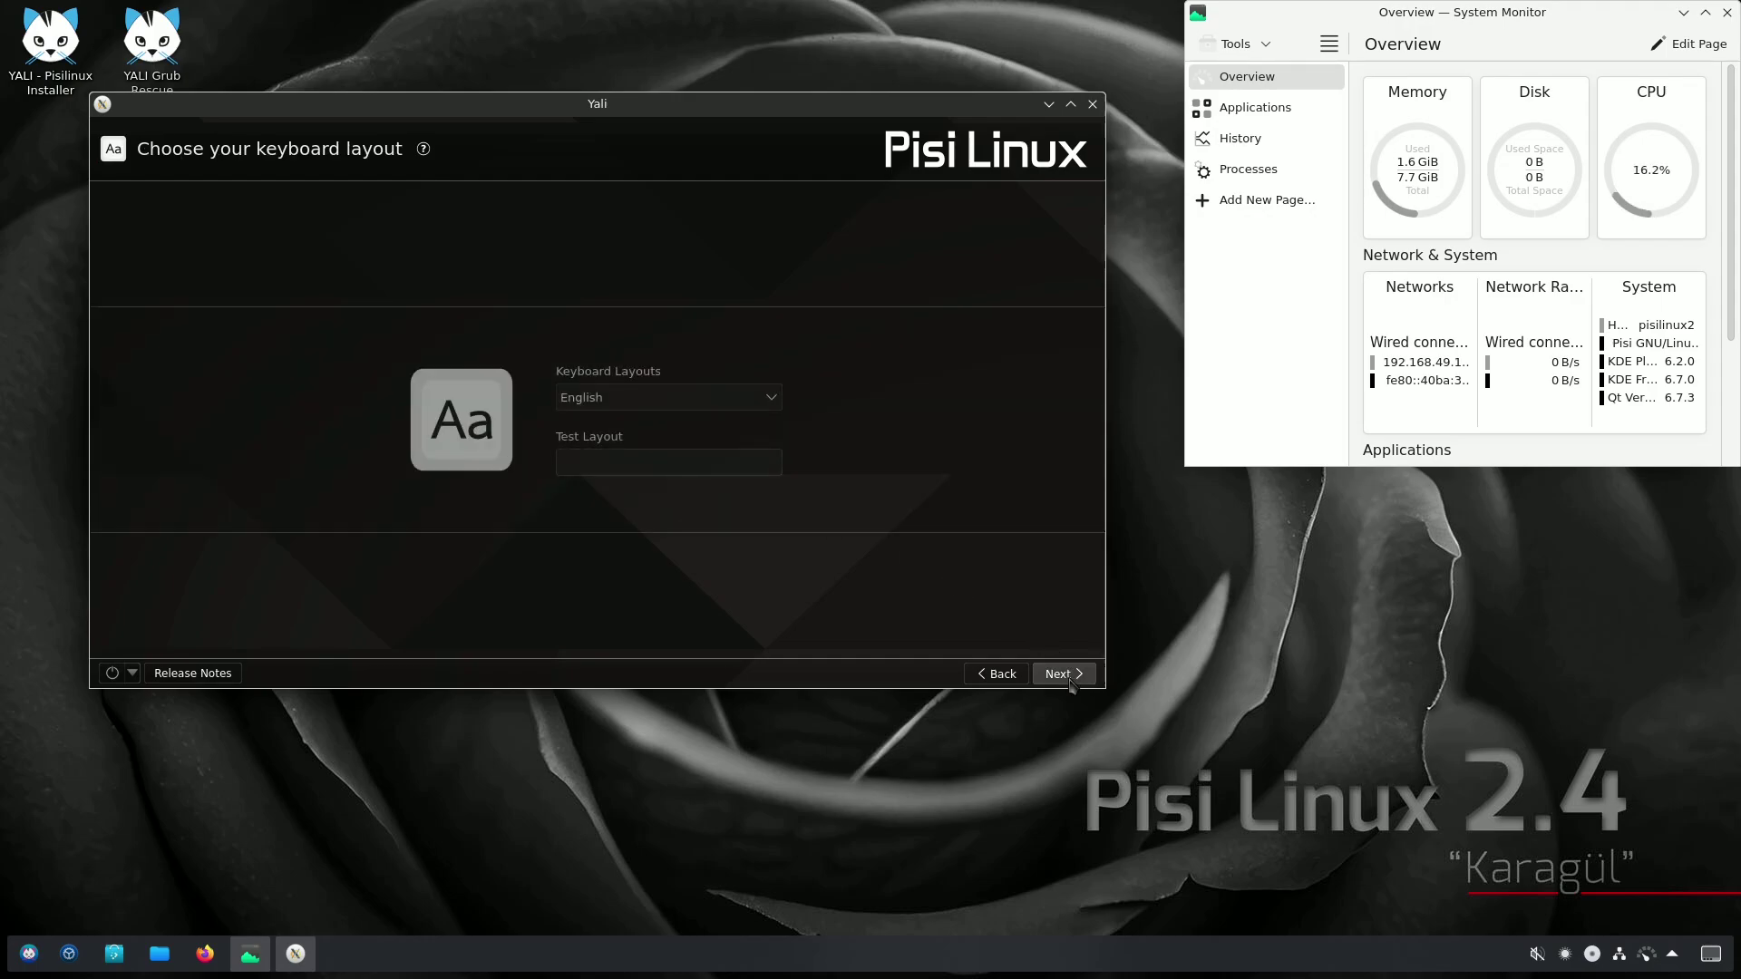
{"action": "left_click", "coordinate": [685, 397]}
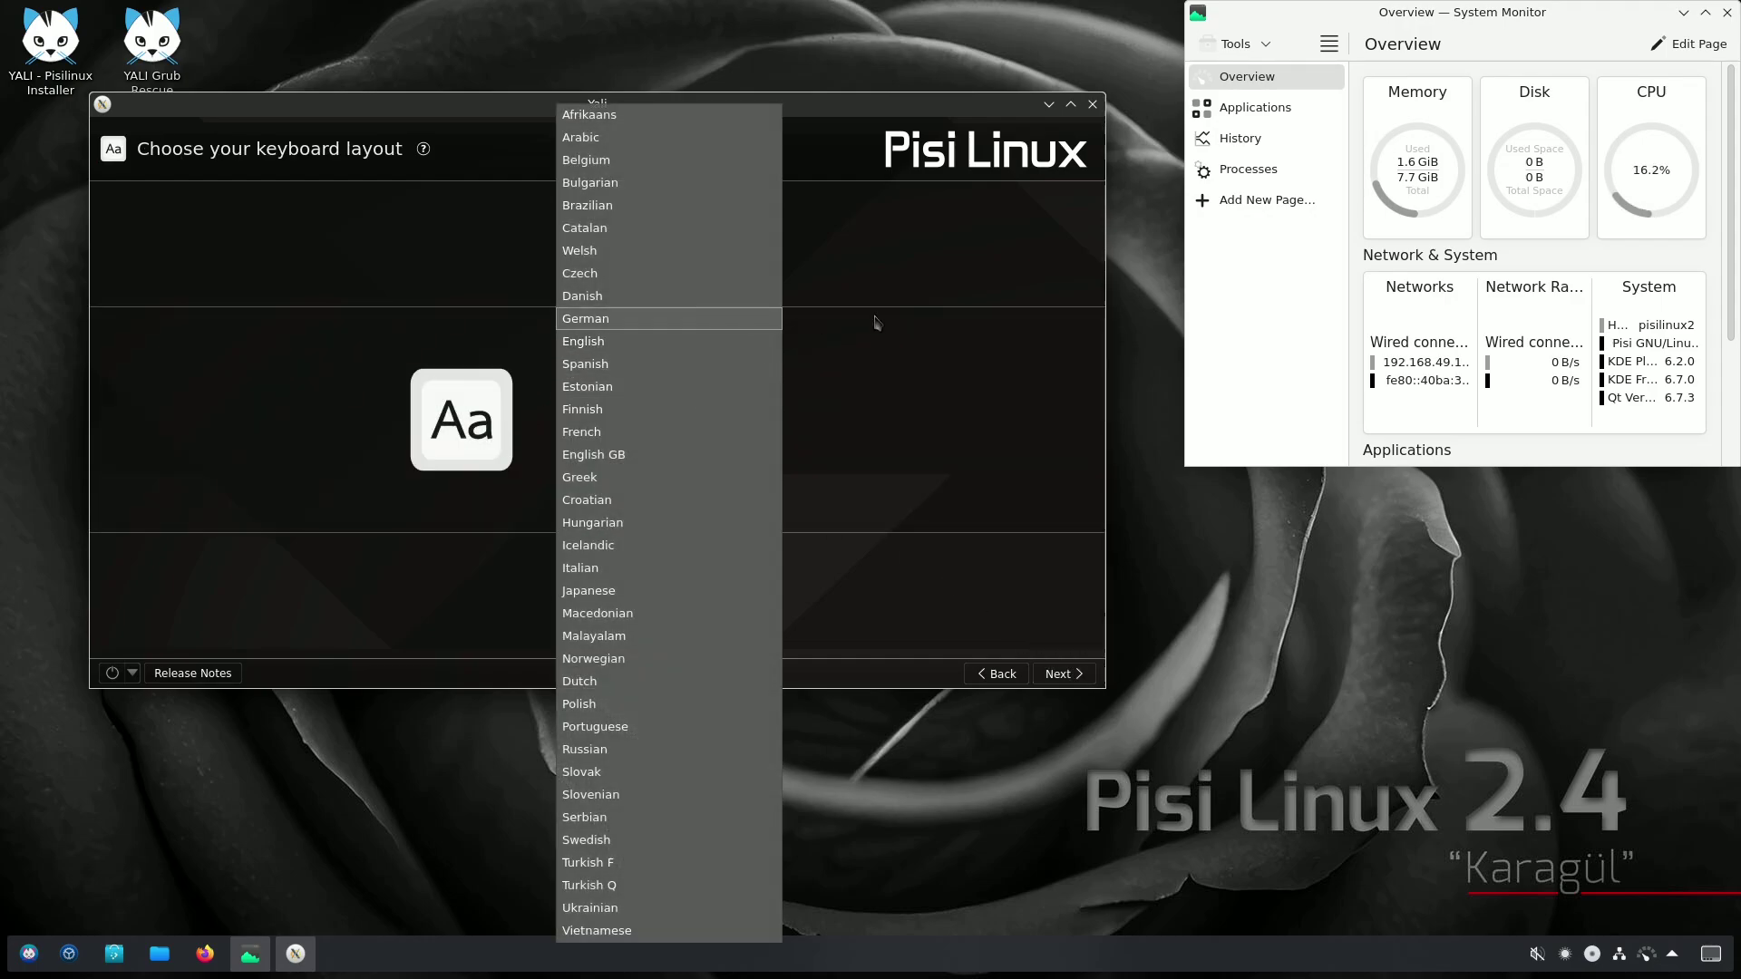
{"action": "left_click", "coordinate": [918, 326]}
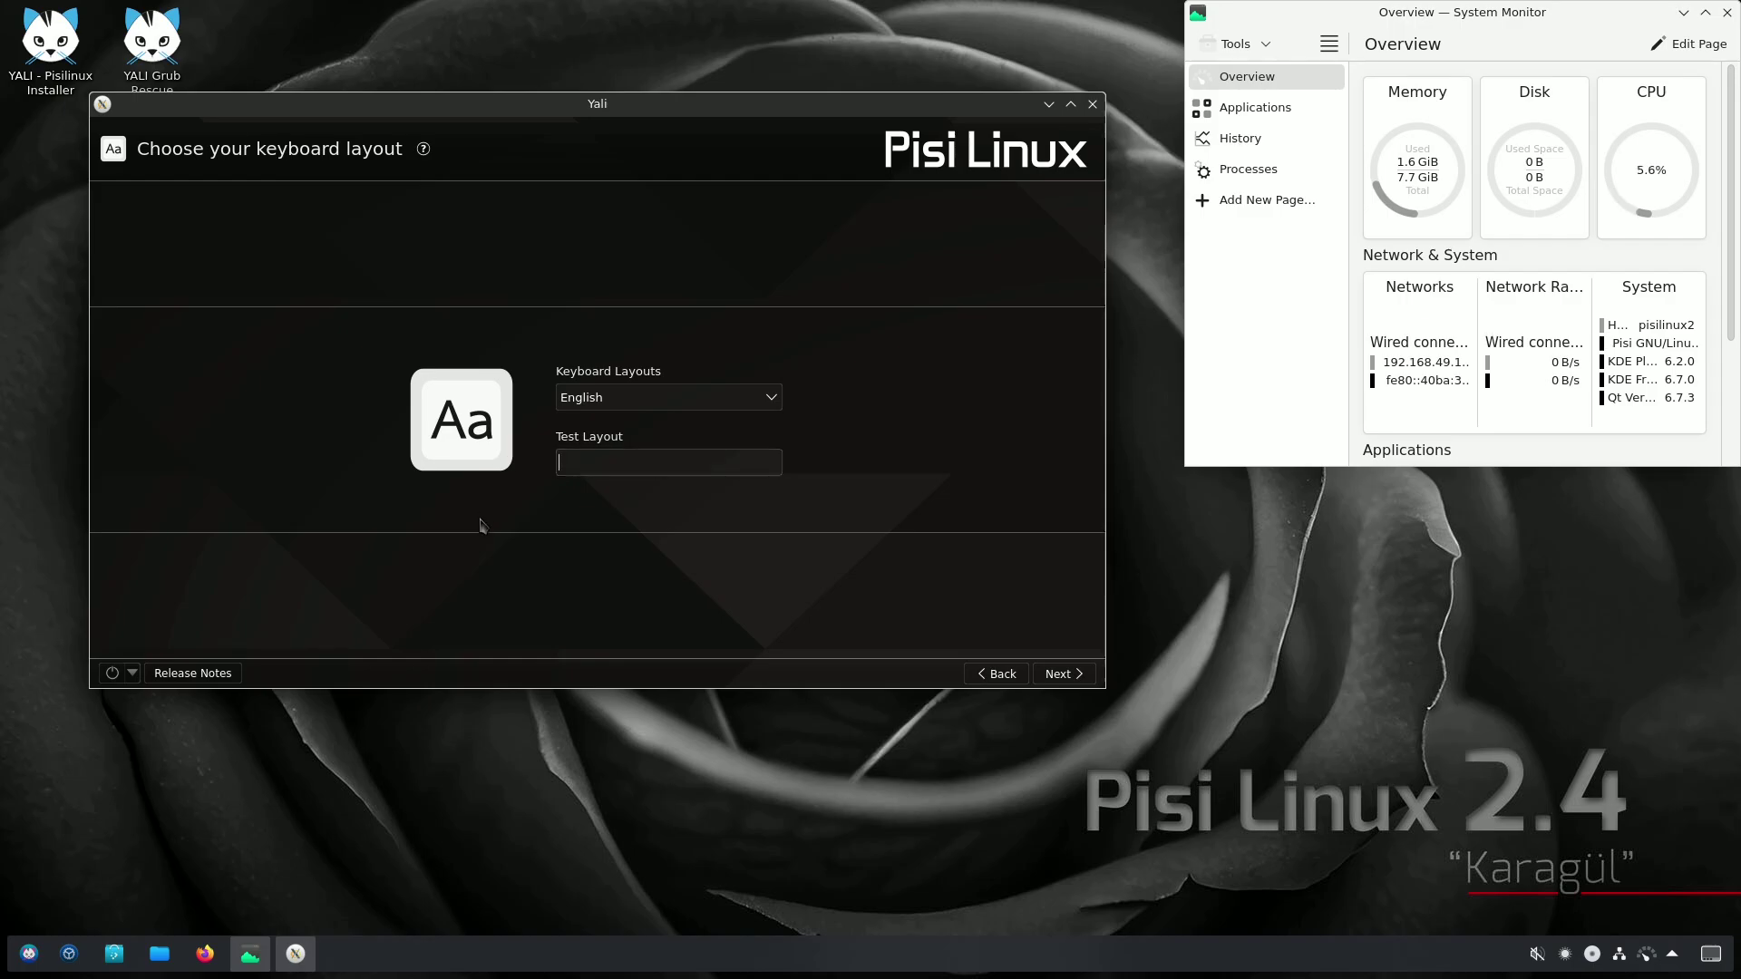
Go past the time and date page, read the account setup page's help and close the installer with the account fields empty
{"action": "left_click", "coordinate": [1065, 672]}
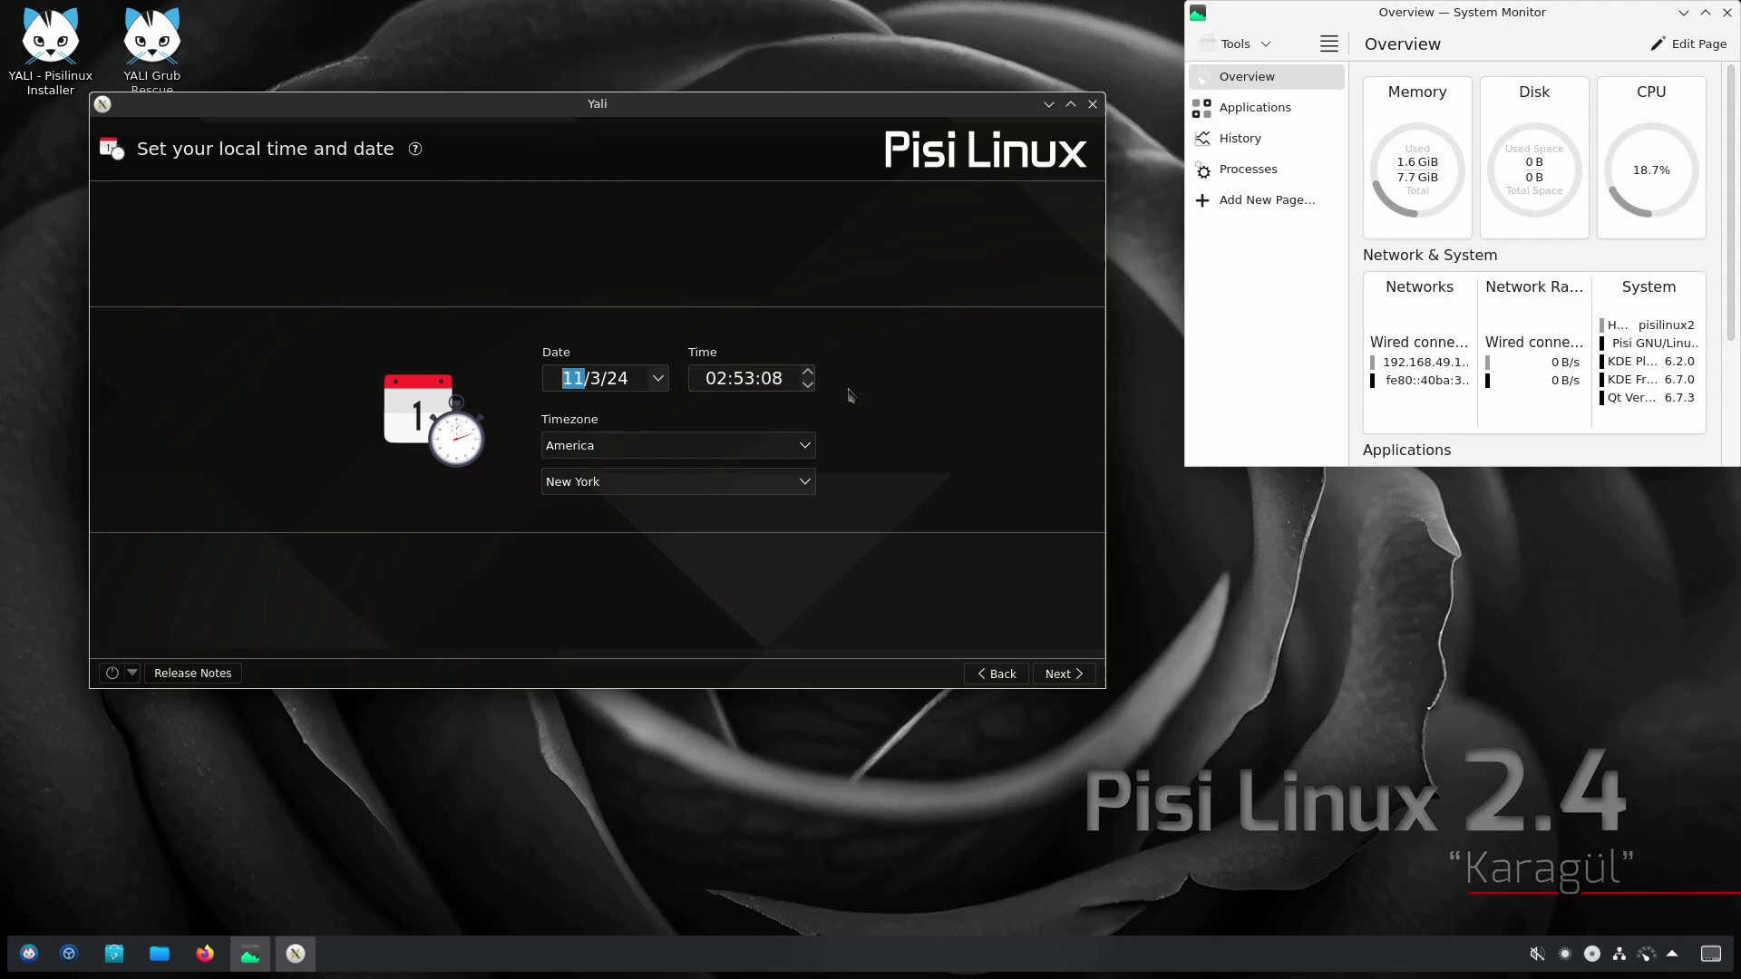
{"action": "left_click", "coordinate": [1061, 672]}
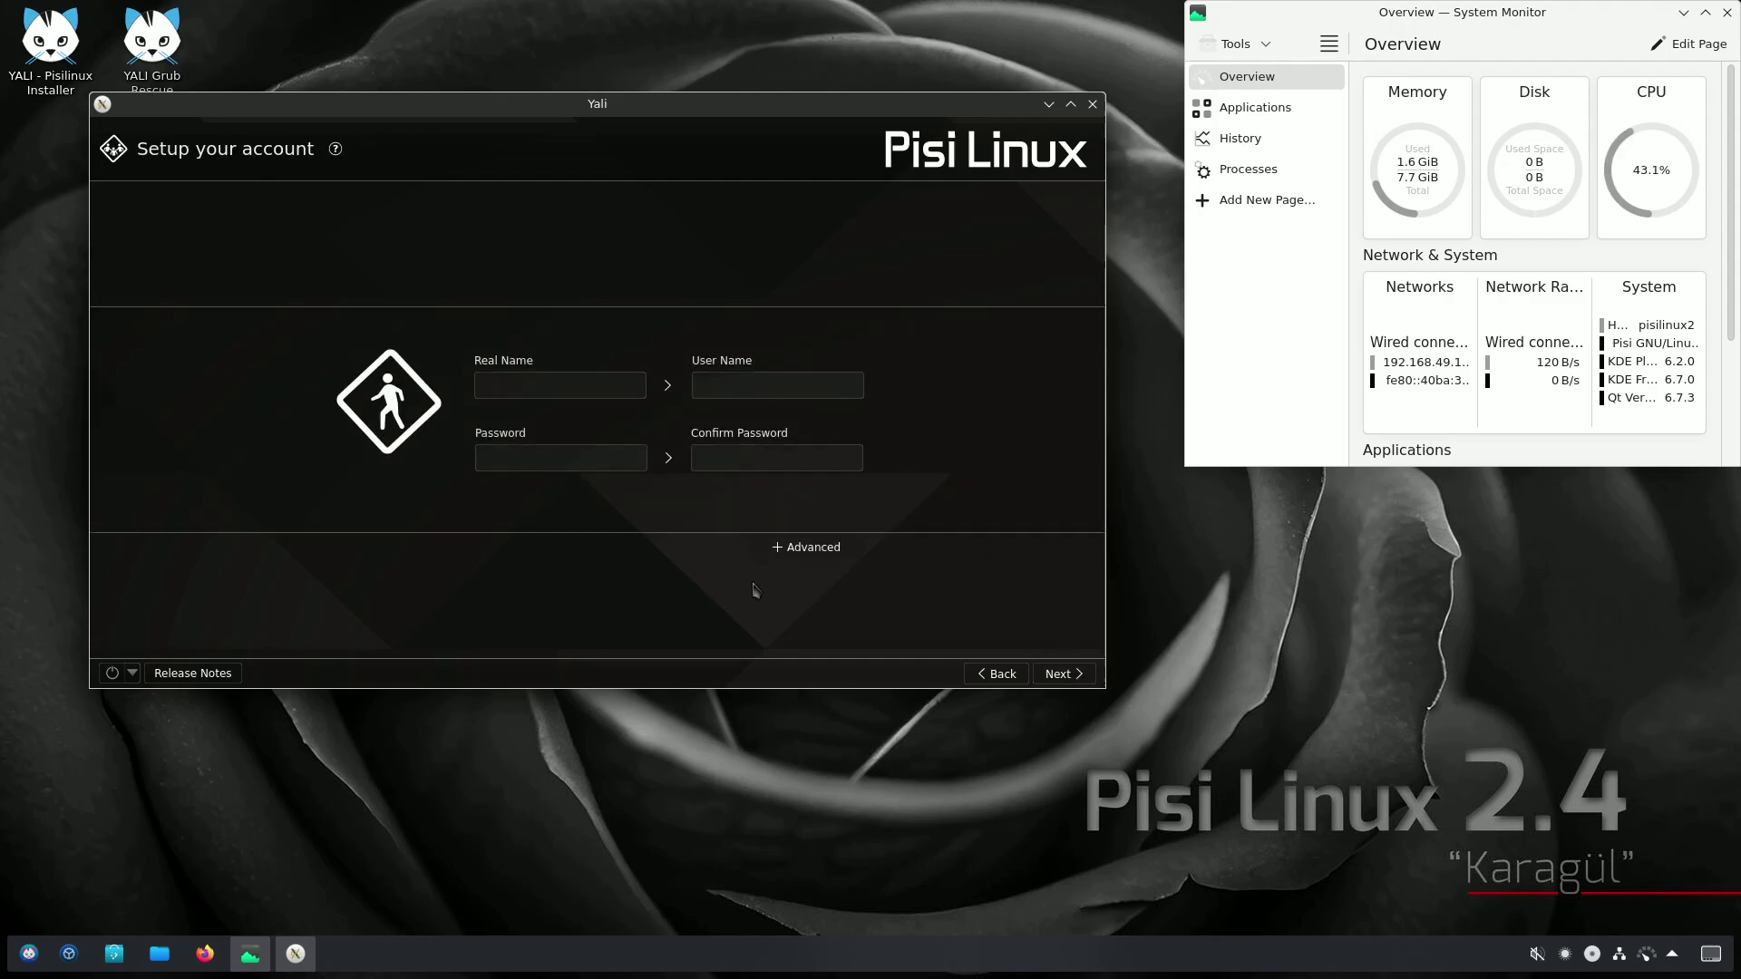
{"action": "left_click", "coordinate": [549, 379]}
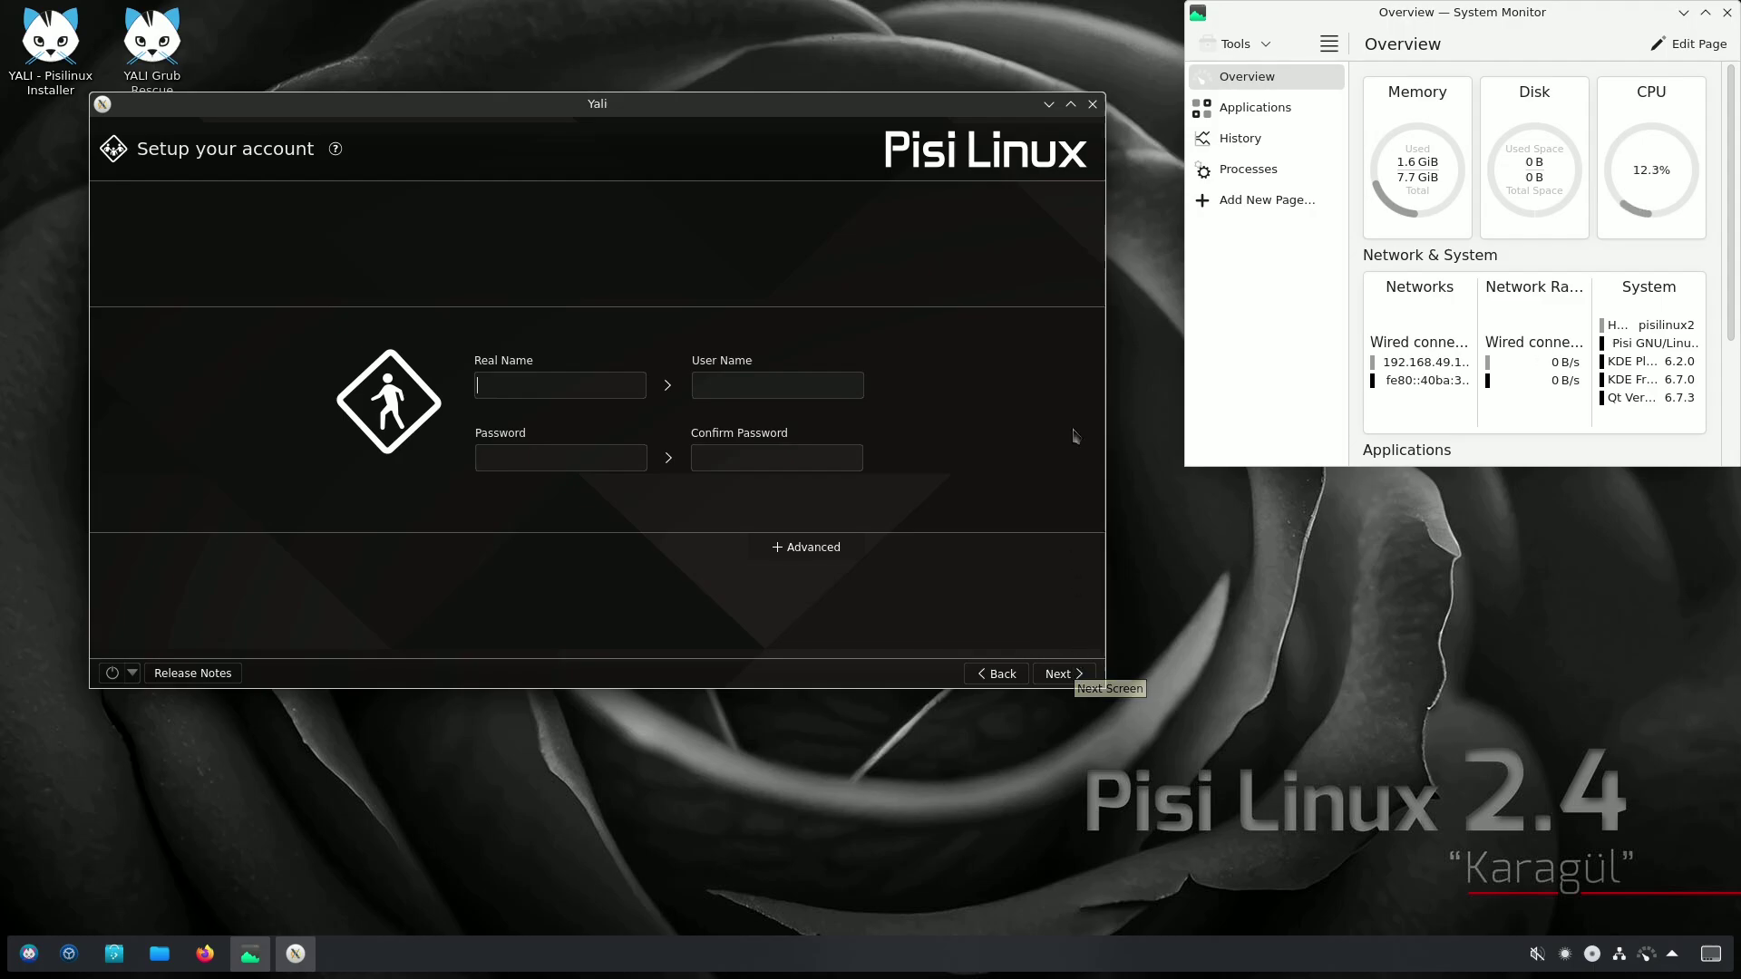
{"action": "left_click", "coordinate": [335, 149]}
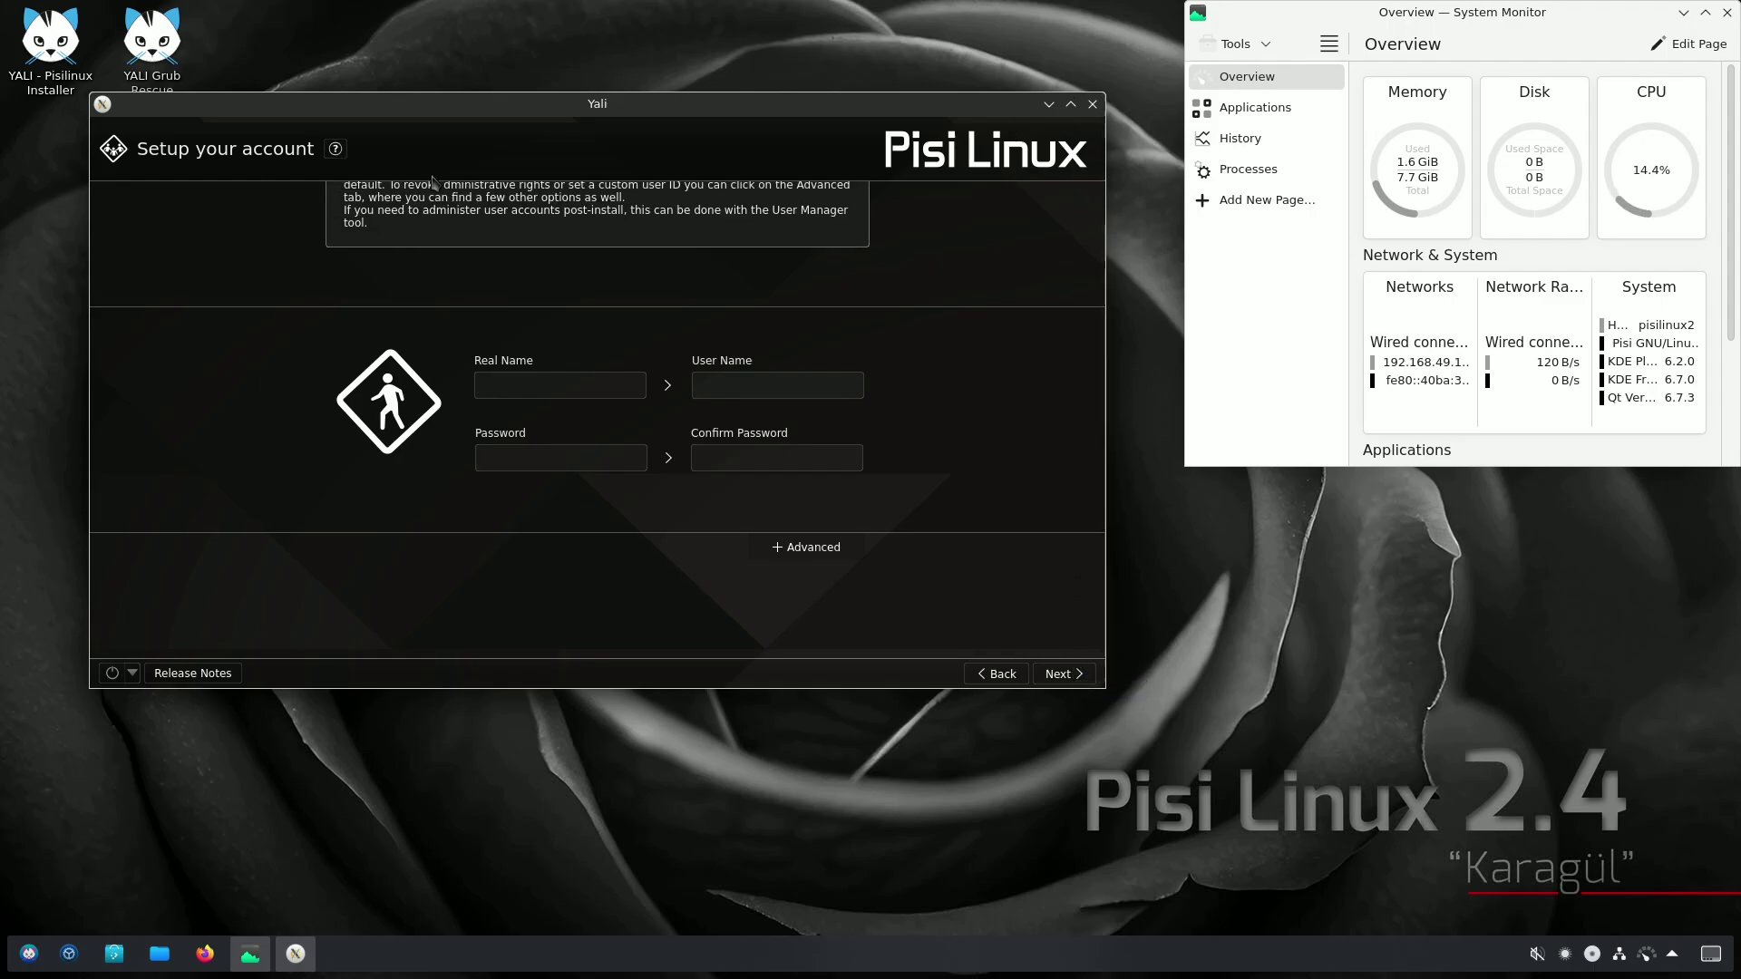
{"action": "left_click", "coordinate": [1092, 104]}
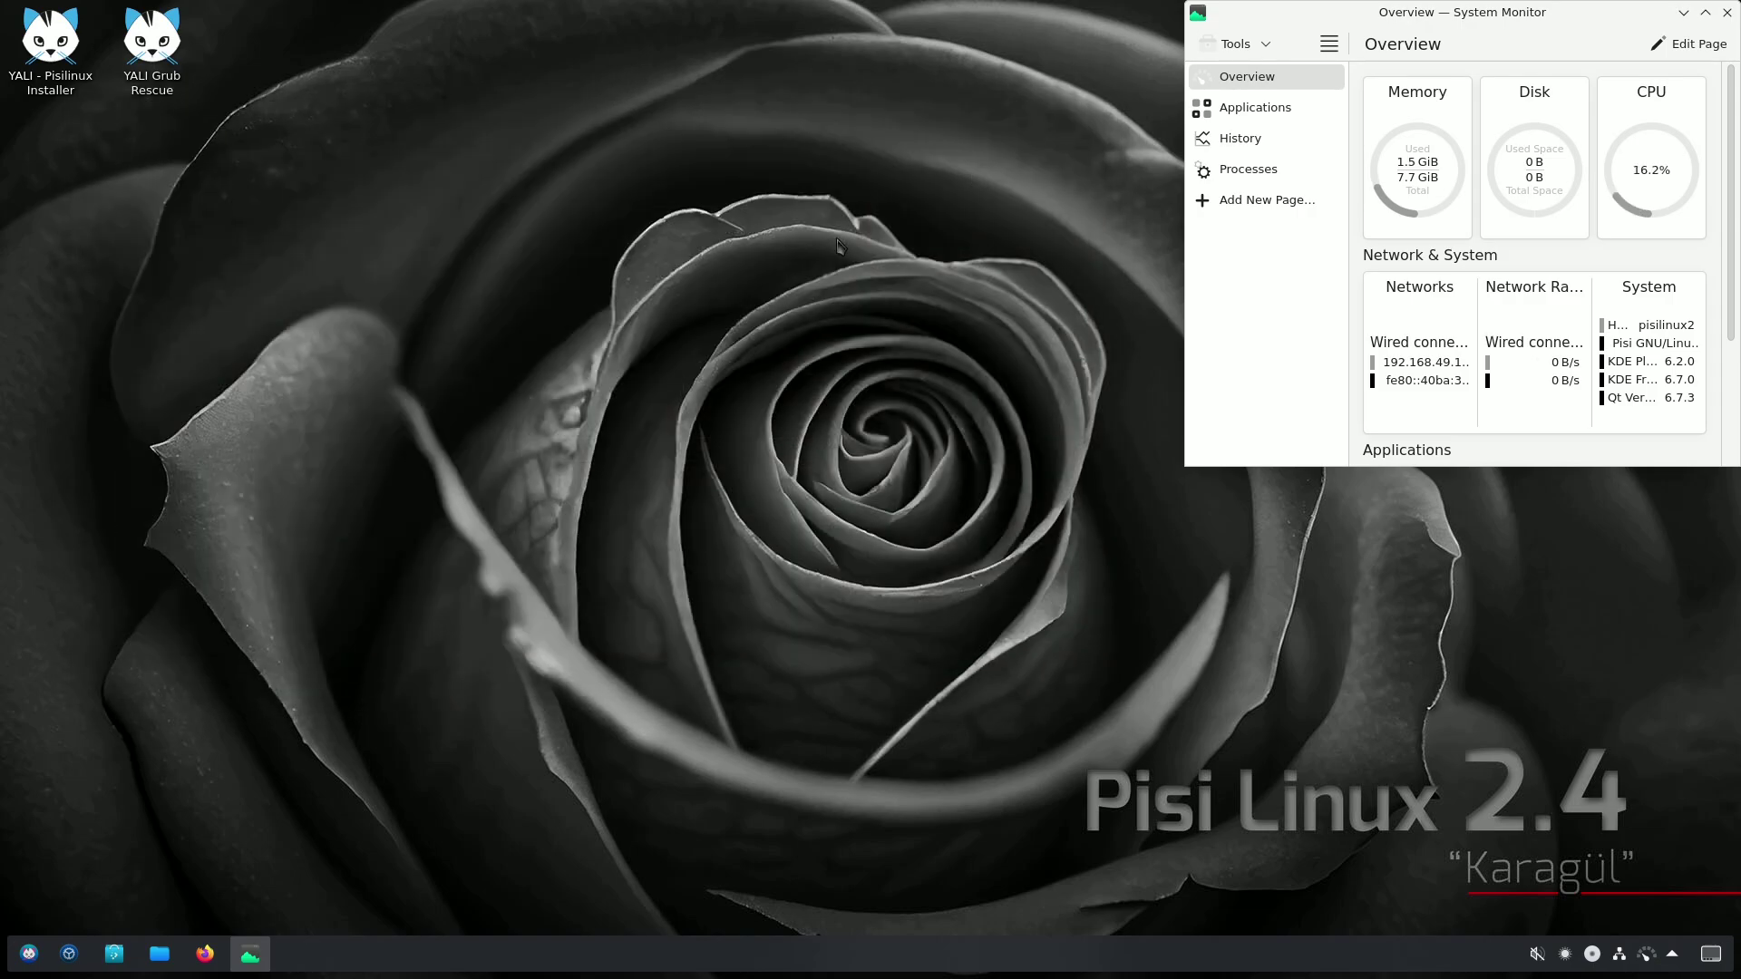
Open the desktop's wallpaper settings and maximize the window to show the available wallpapers
{"action": "right_click", "coordinate": [424, 328]}
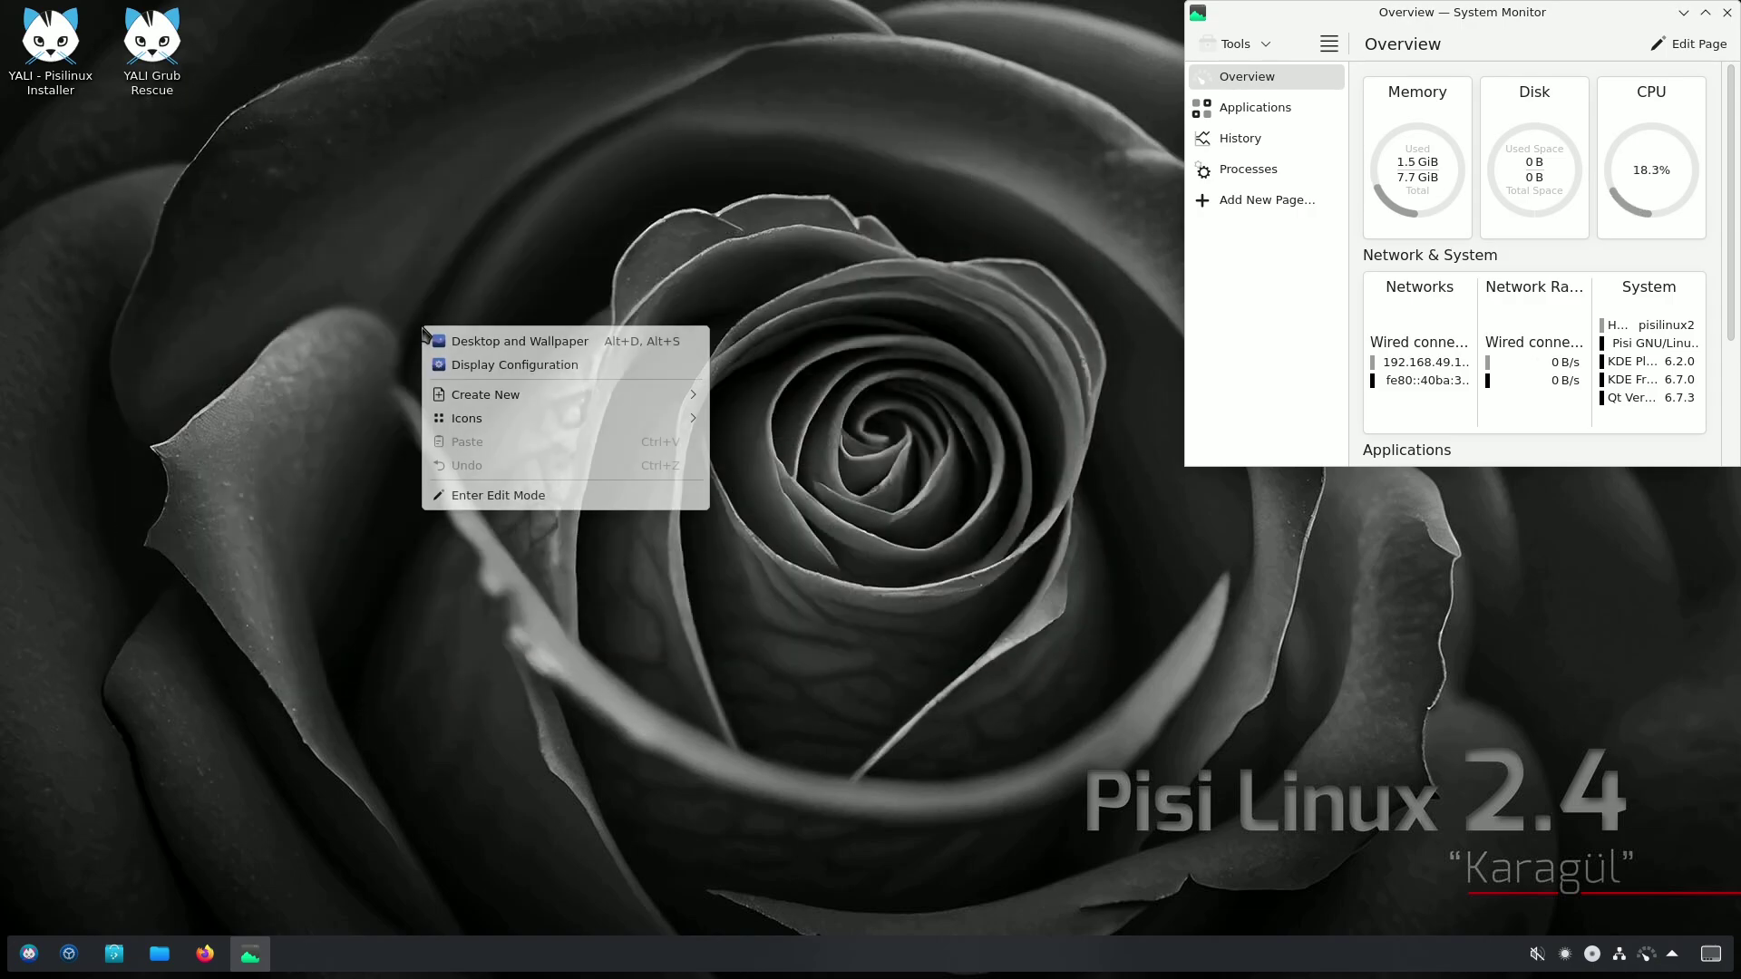
{"action": "left_click", "coordinate": [504, 351]}
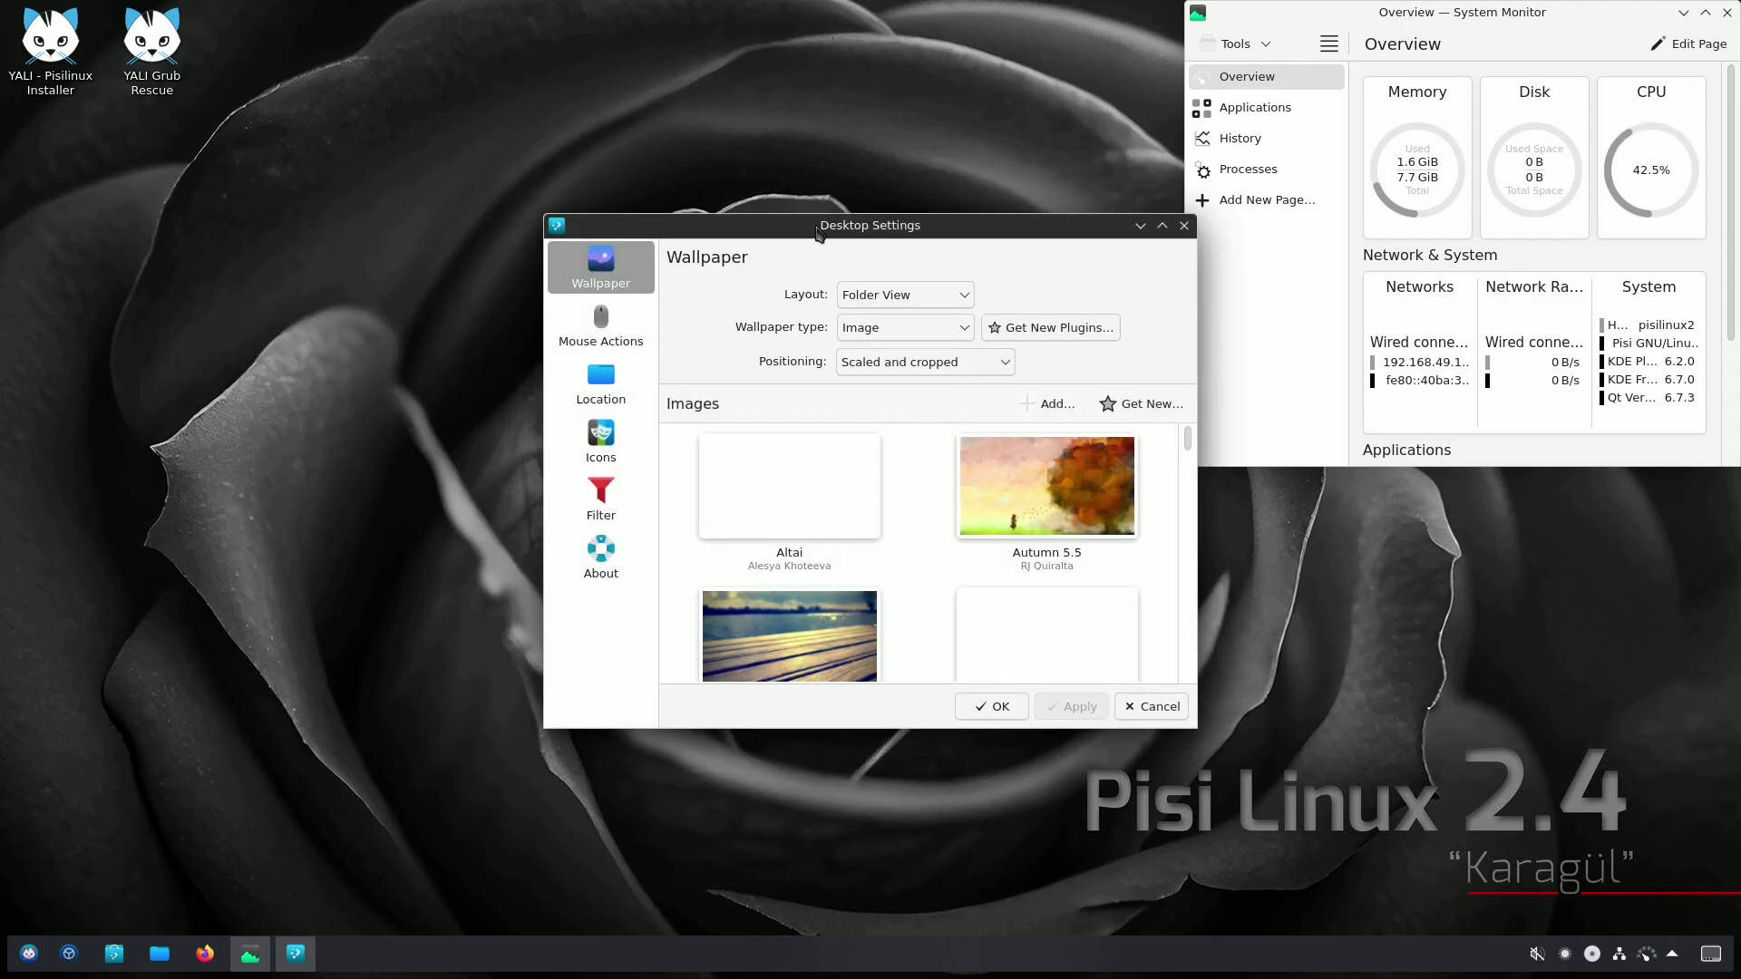
{"action": "left_click_drag", "start_coordinate": [819, 234], "coordinate": [574, 206]}
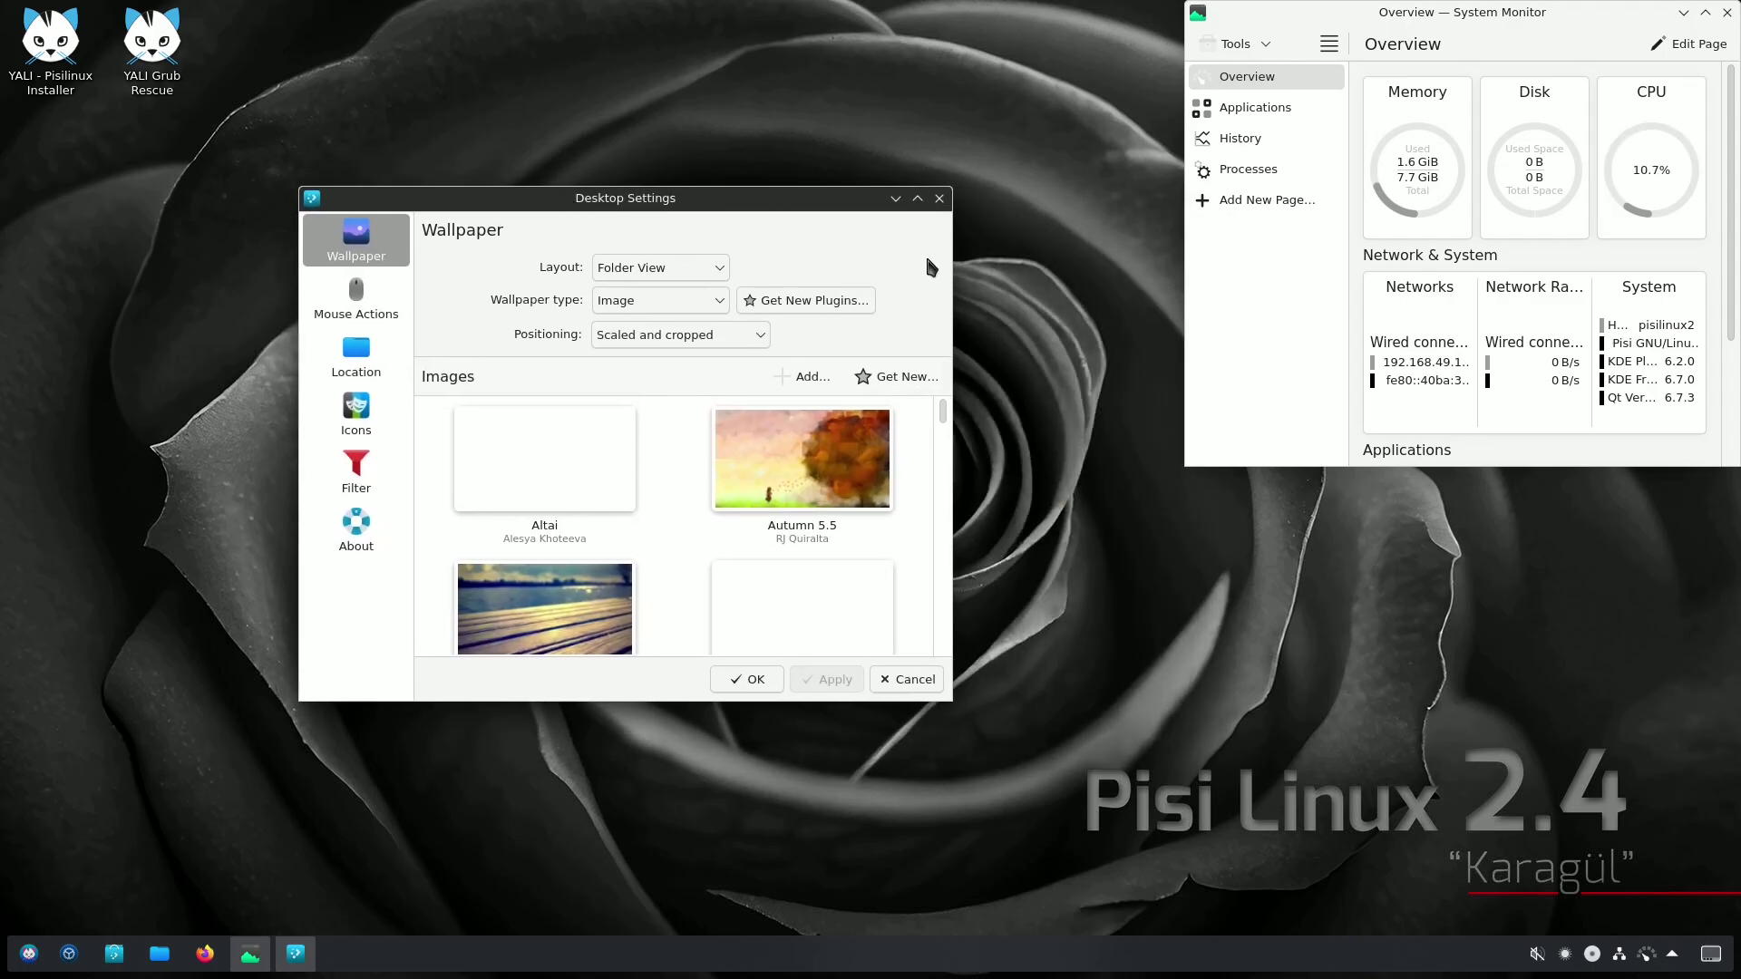
{"action": "left_click", "coordinate": [916, 200]}
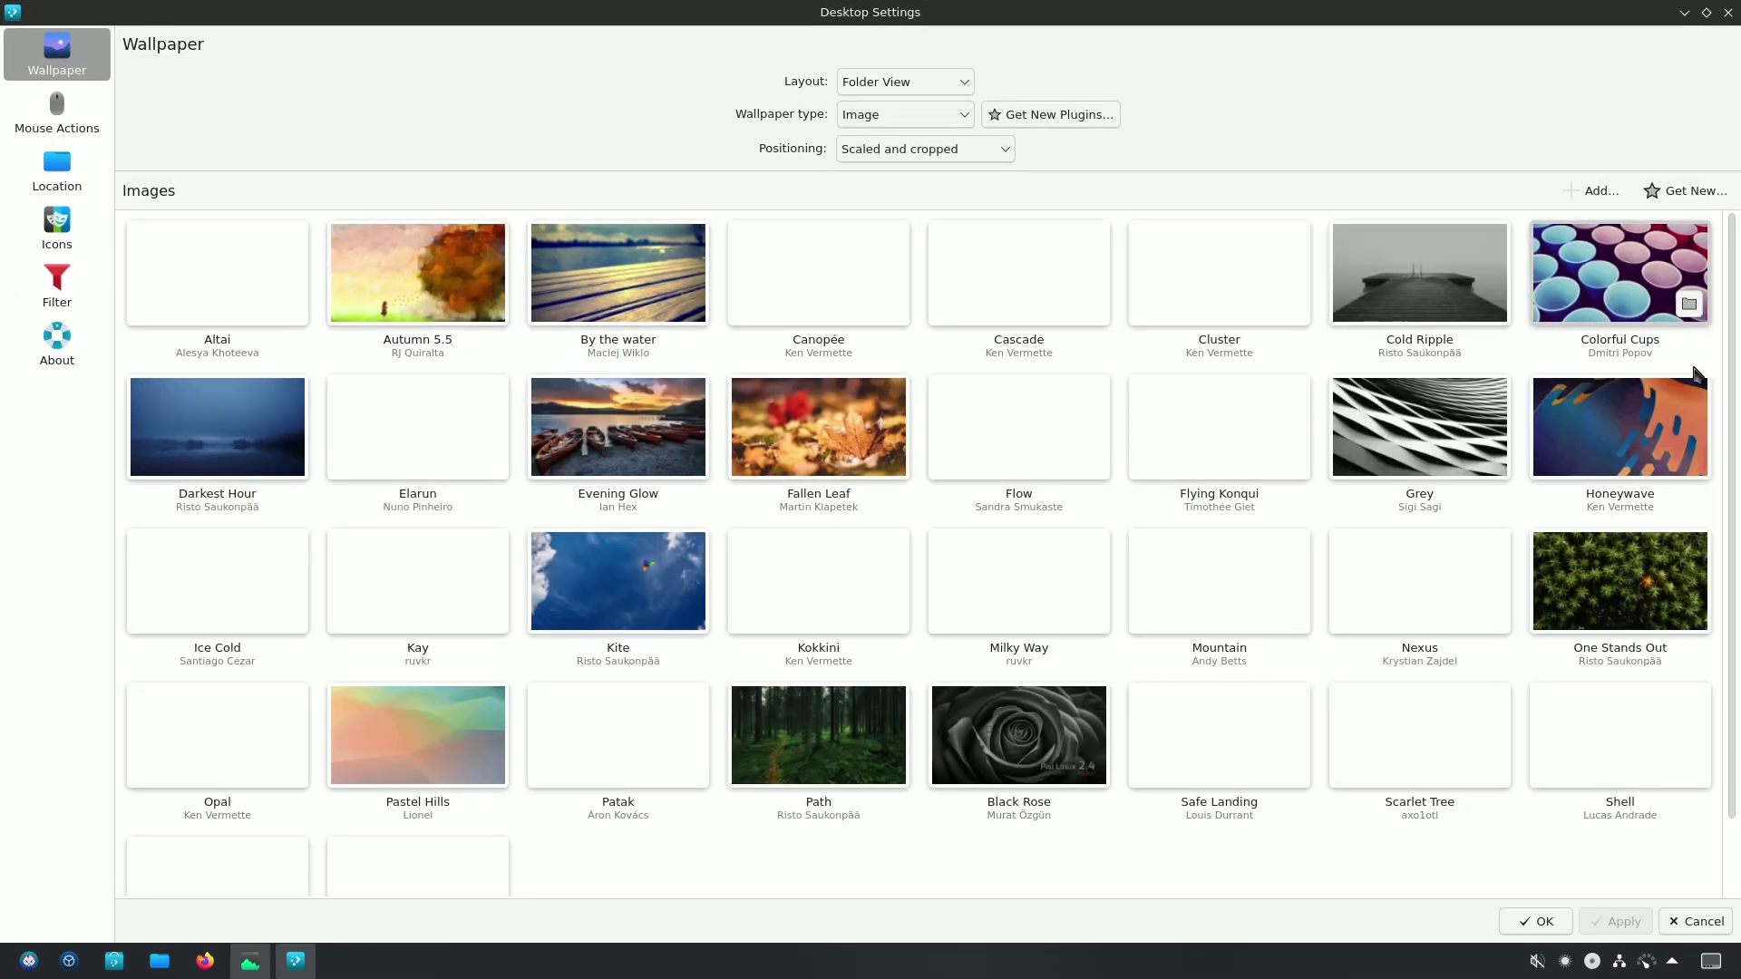
Look through the available wallpapers and the desktop settings' About page, and close the settings window
{"action": "scroll", "coordinate": [1728, 399], "scroll_direction": "down", "scroll_amount": 2}
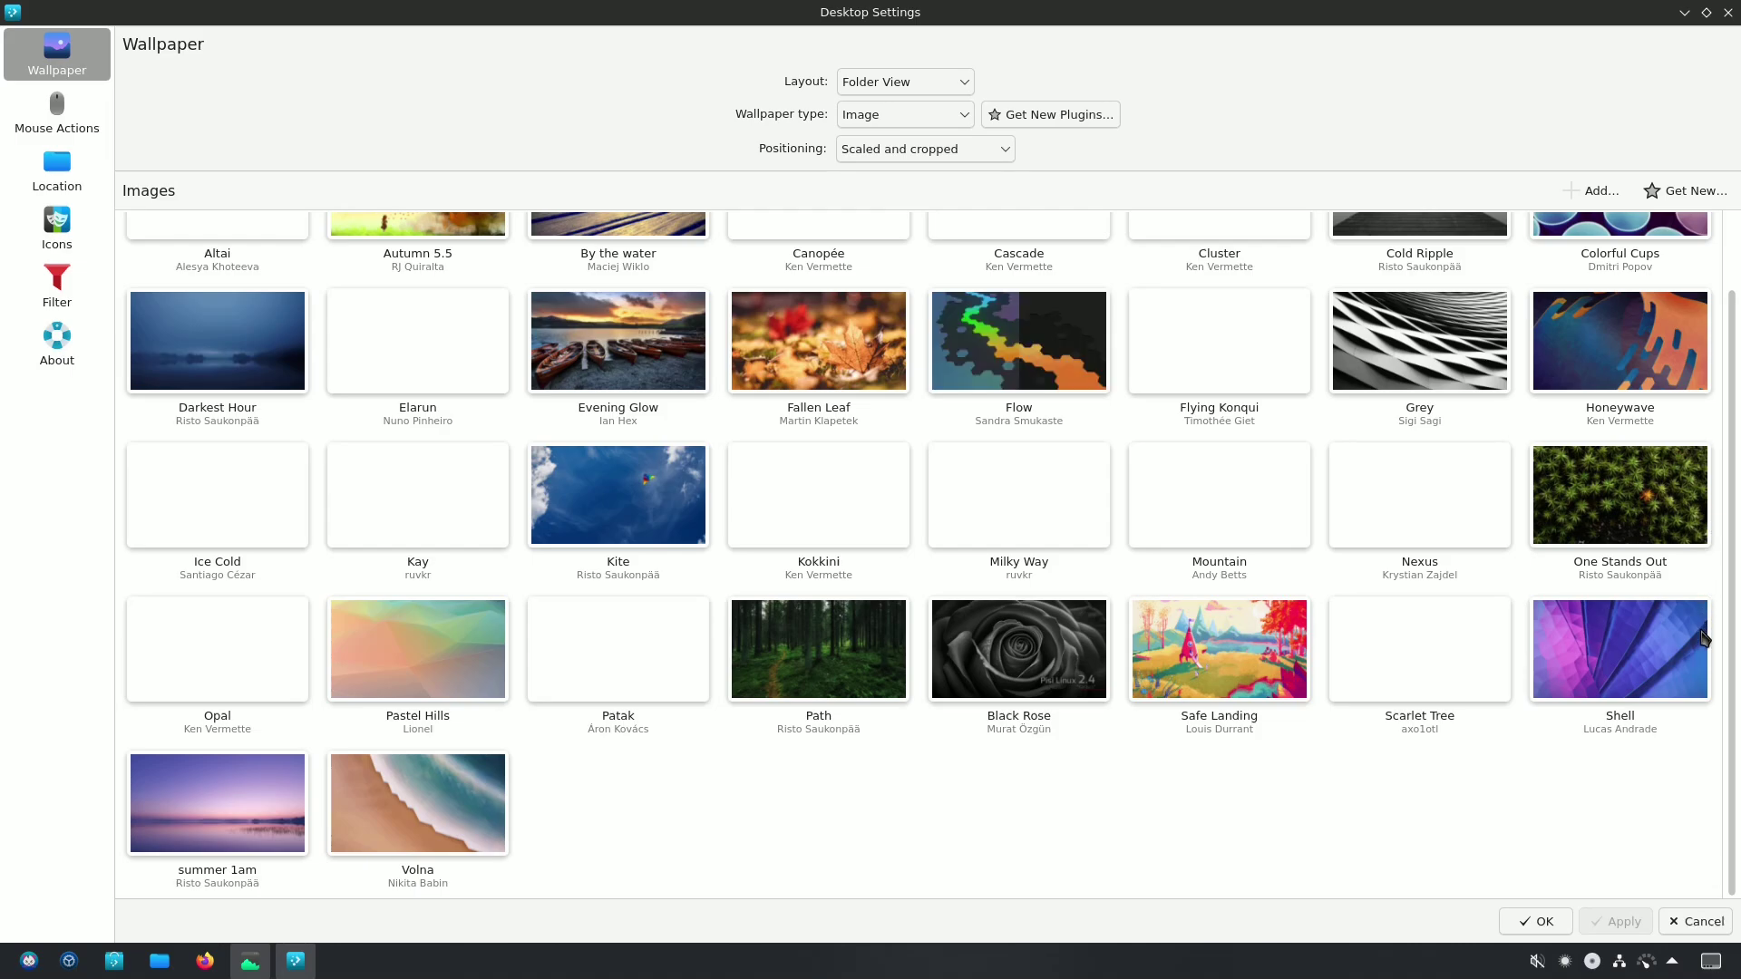
{"action": "scroll", "coordinate": [1493, 726], "scroll_direction": "up", "scroll_amount": 2}
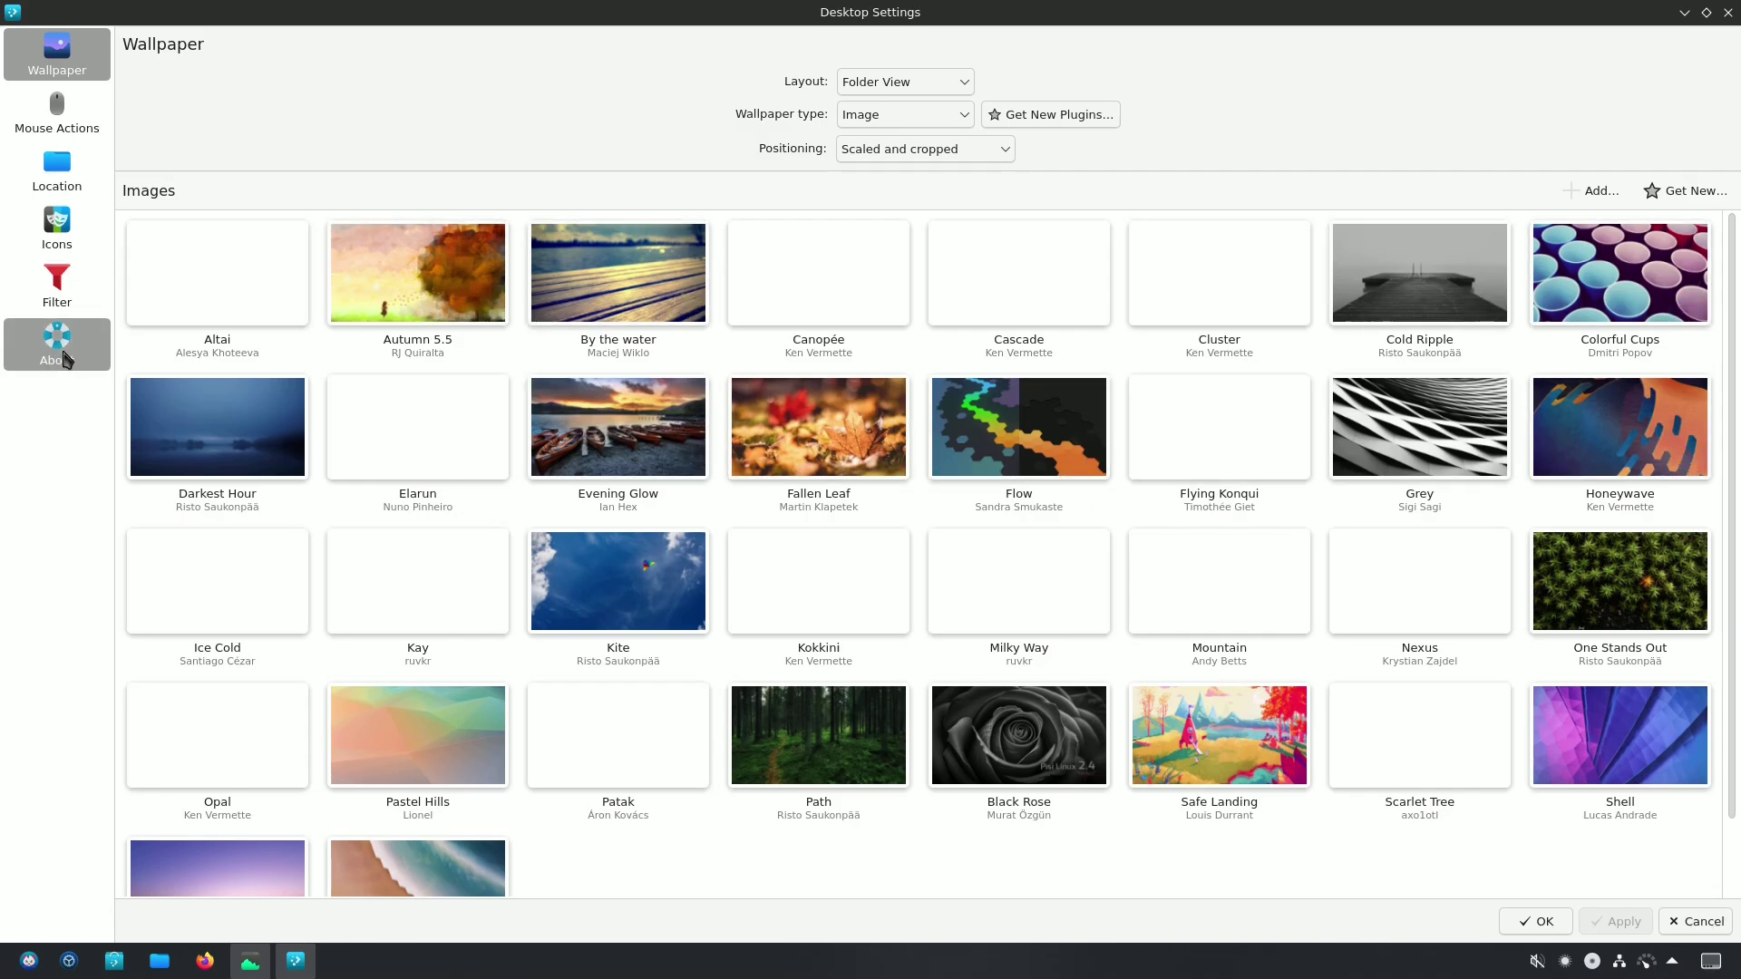
{"action": "left_click", "coordinate": [59, 350]}
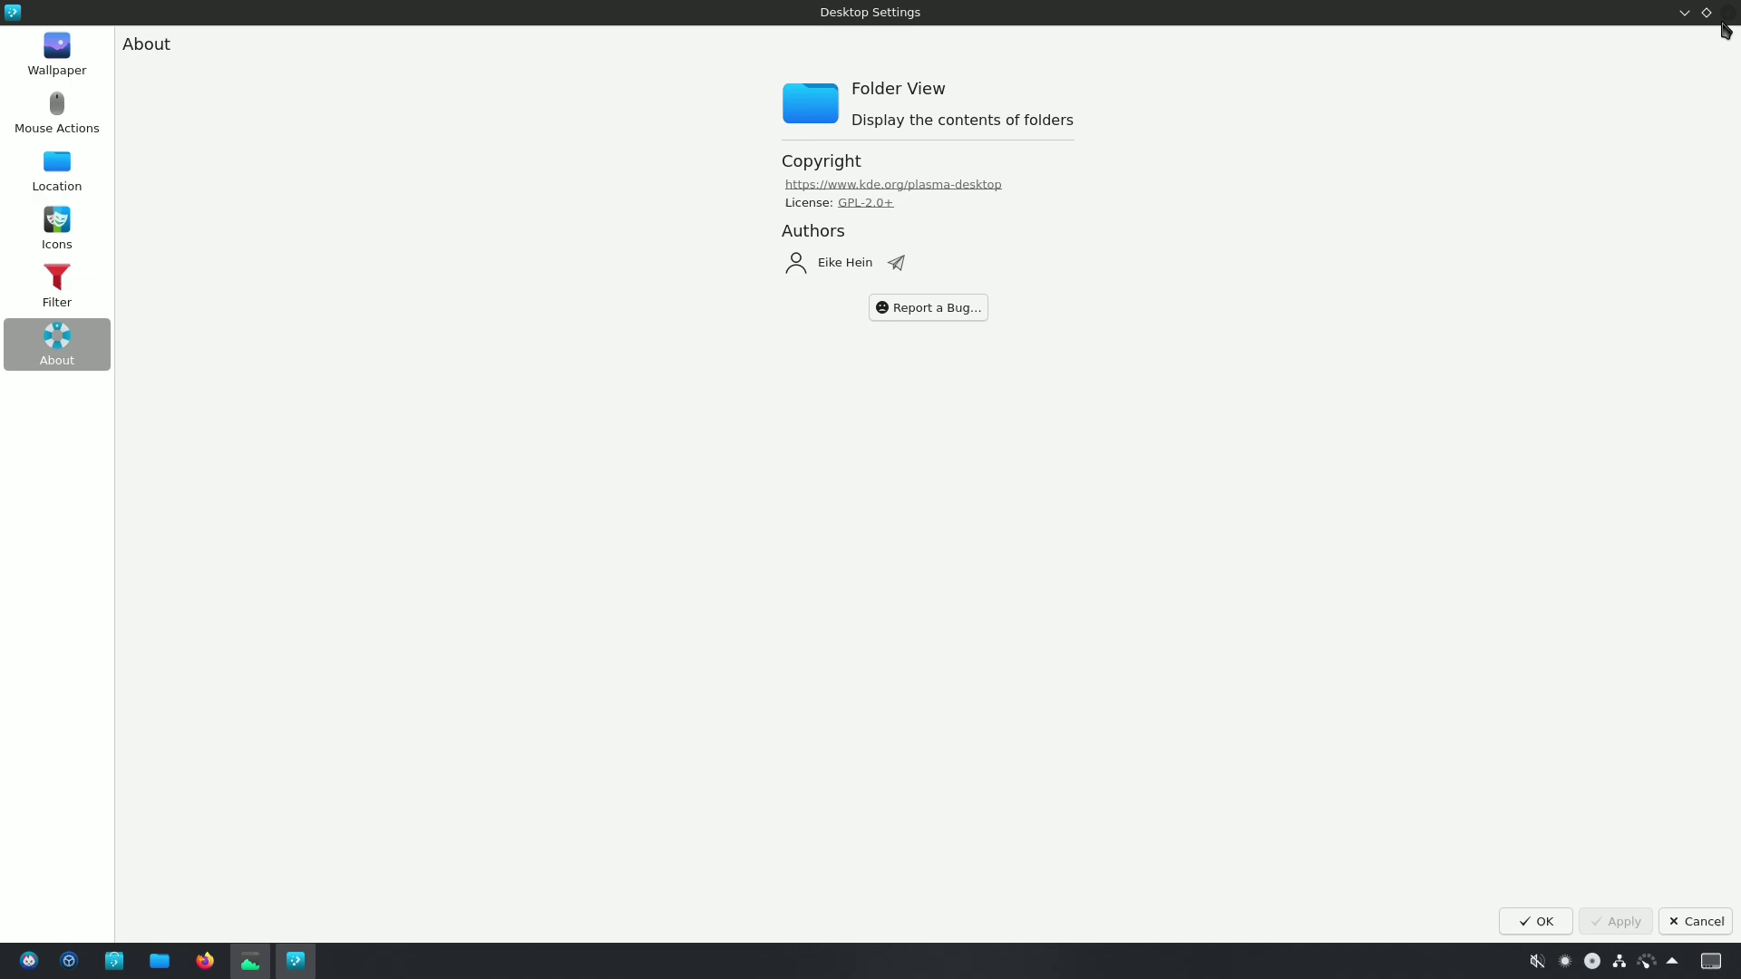
{"action": "left_click", "coordinate": [1728, 12]}
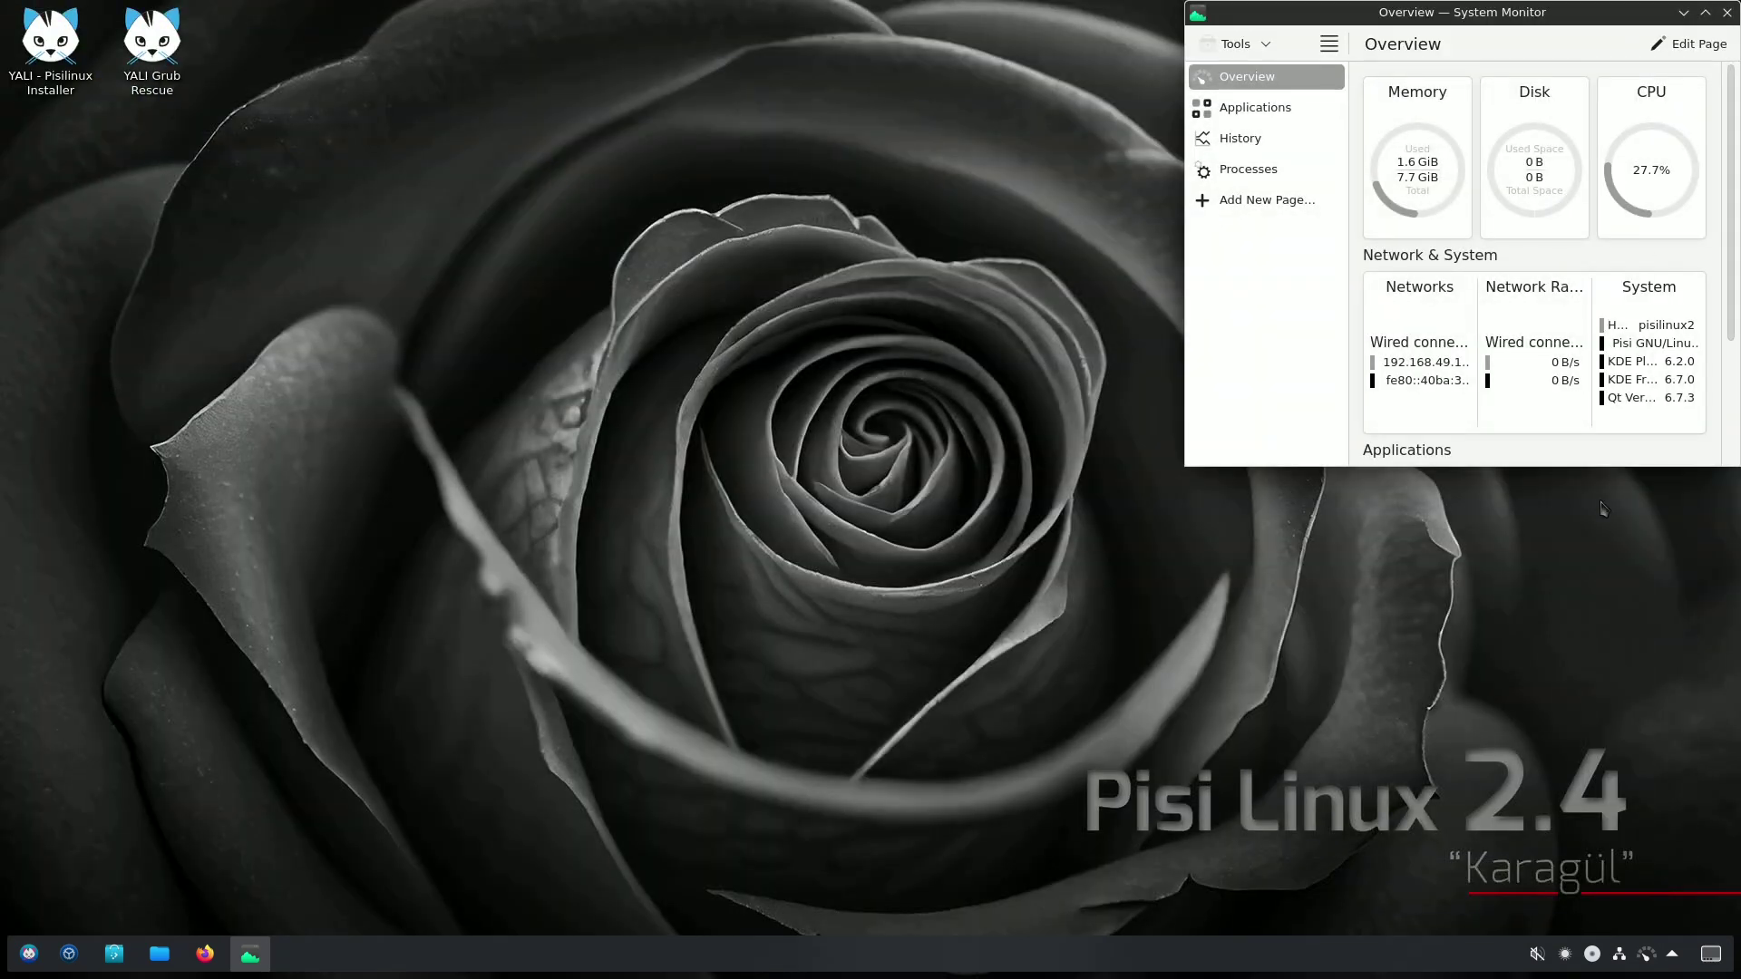
View the Brightness and Color, Power Management, and Status and Notifications popups, and return to the desktop
{"action": "left_click", "coordinate": [1566, 955]}
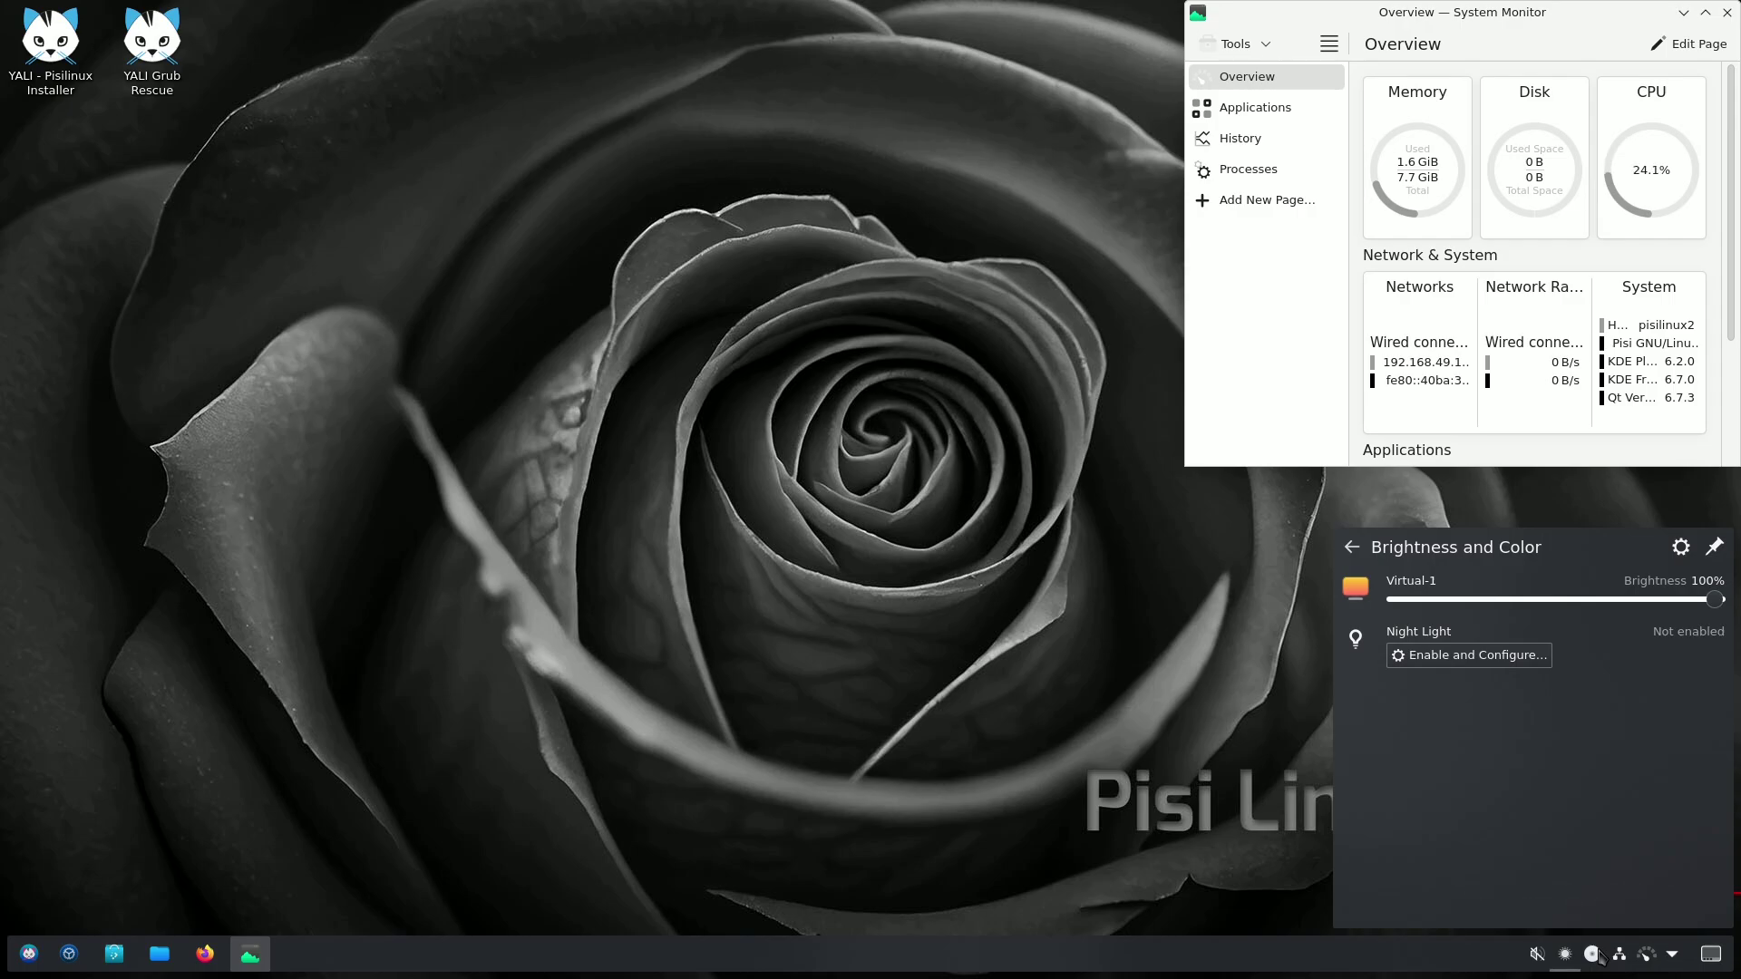
{"action": "left_click", "coordinate": [1648, 960]}
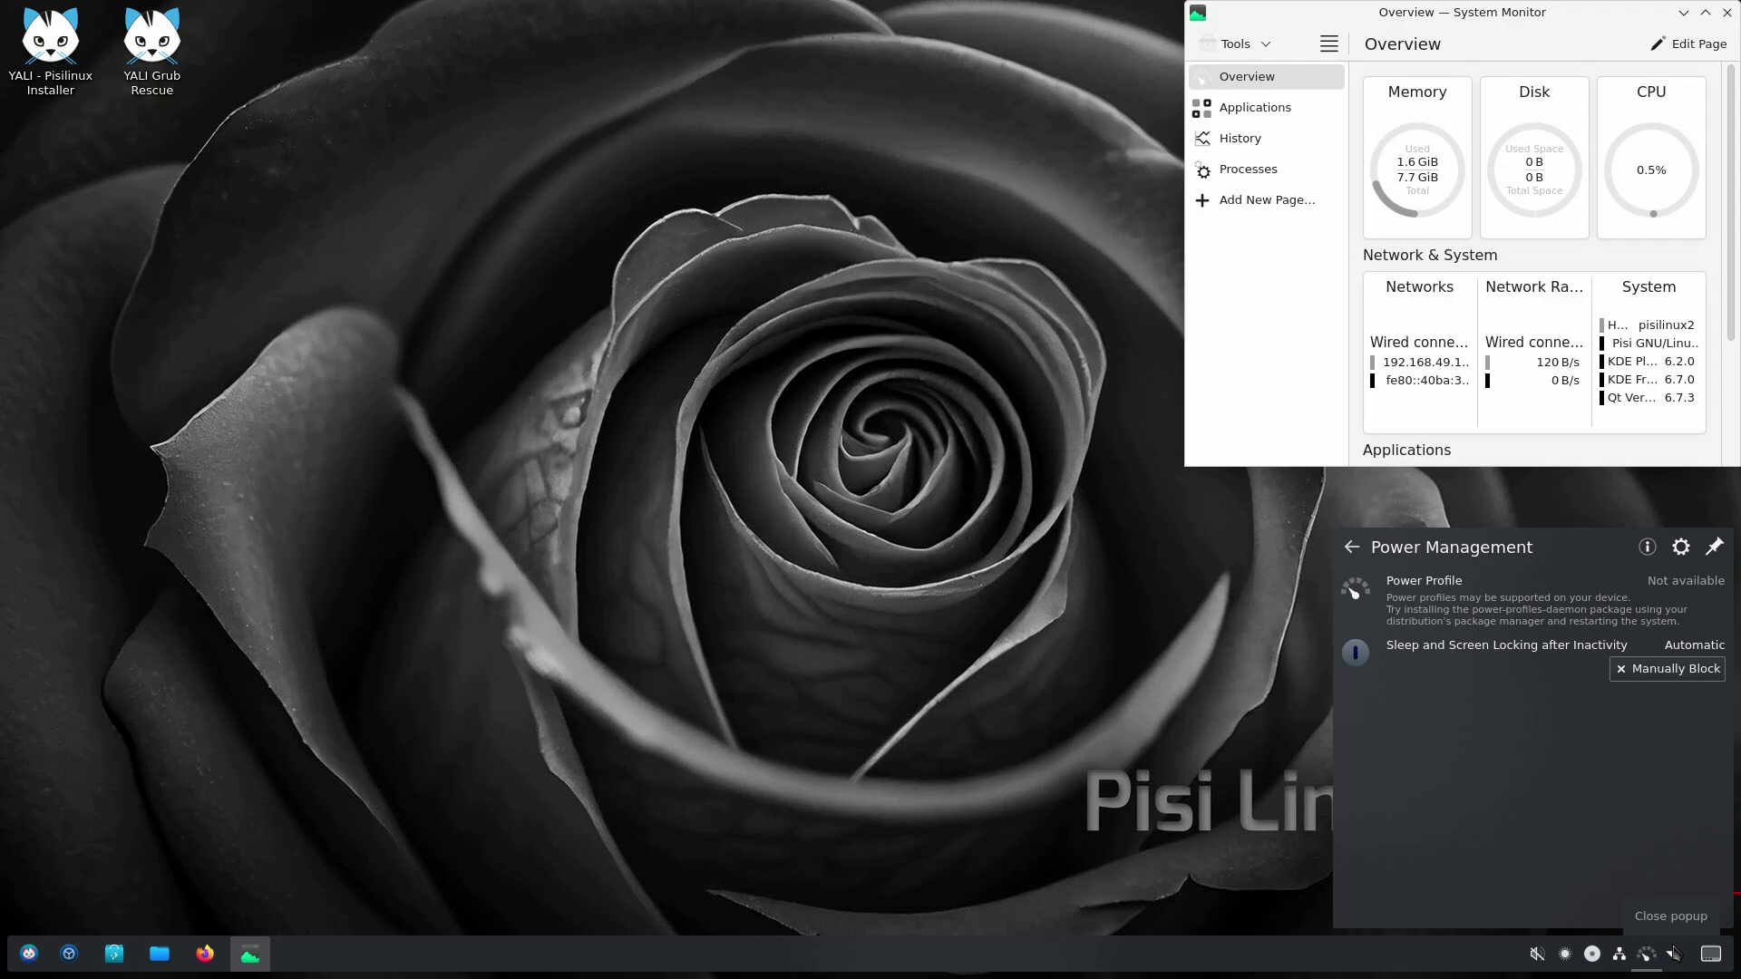
{"action": "left_click", "coordinate": [1673, 952]}
{"action": "left_click", "coordinate": [1673, 953]}
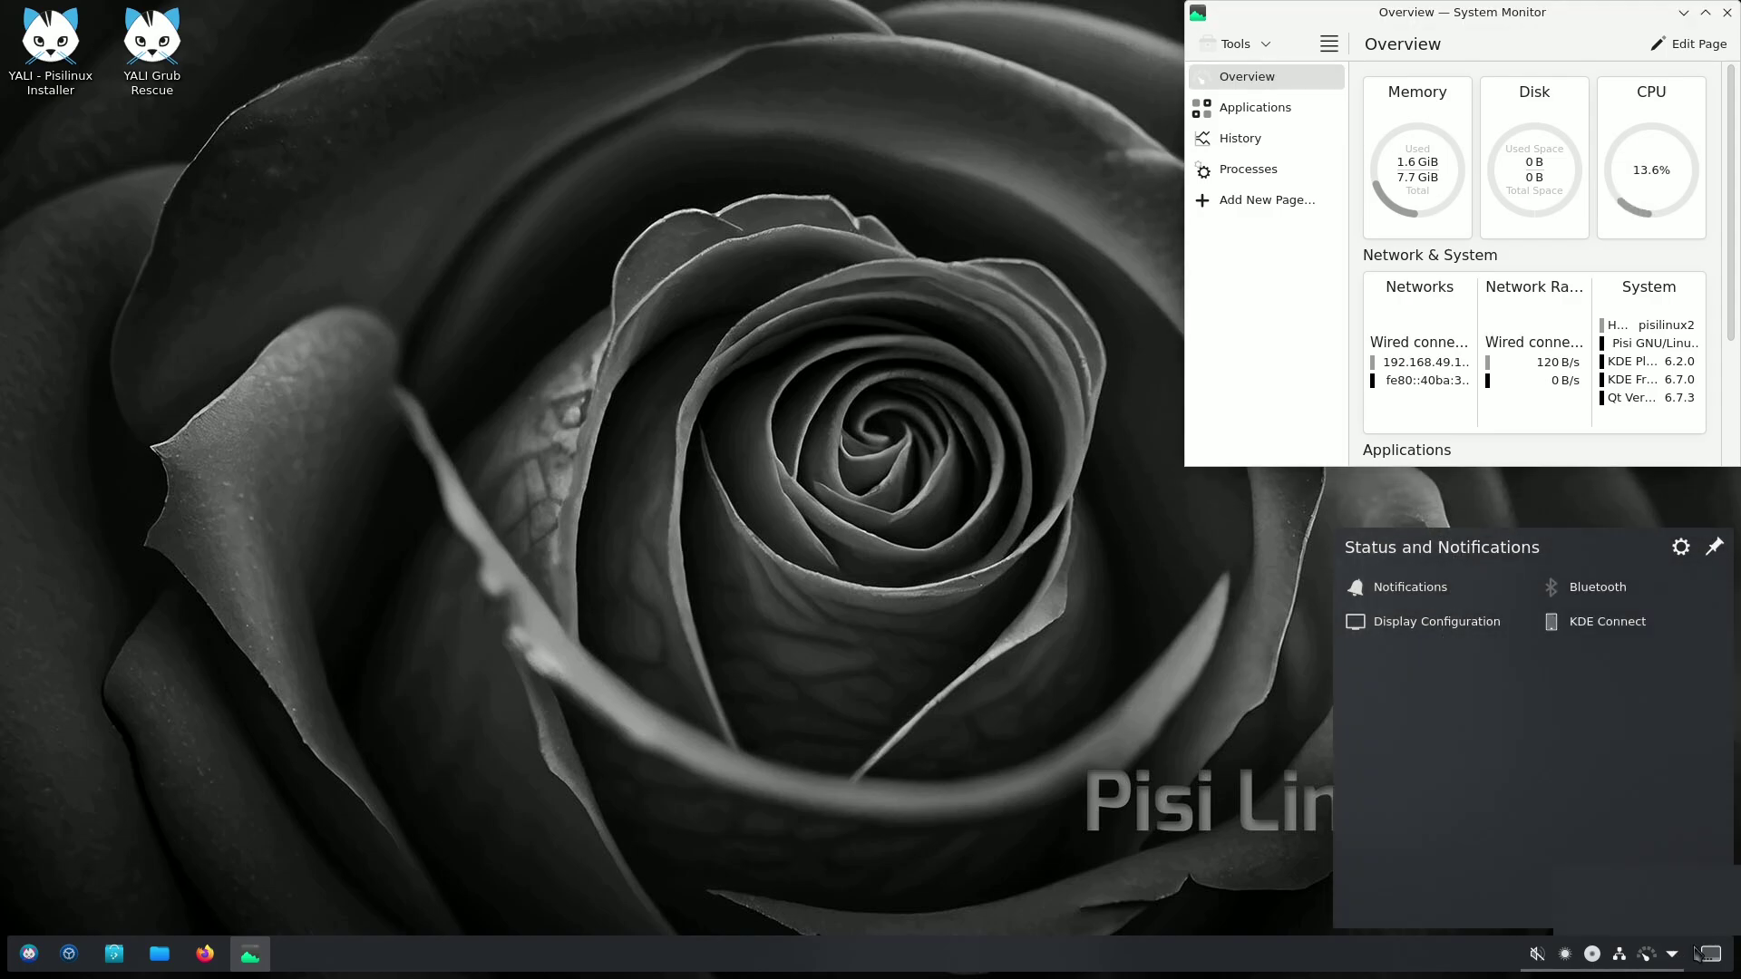
{"action": "left_click", "coordinate": [910, 488]}
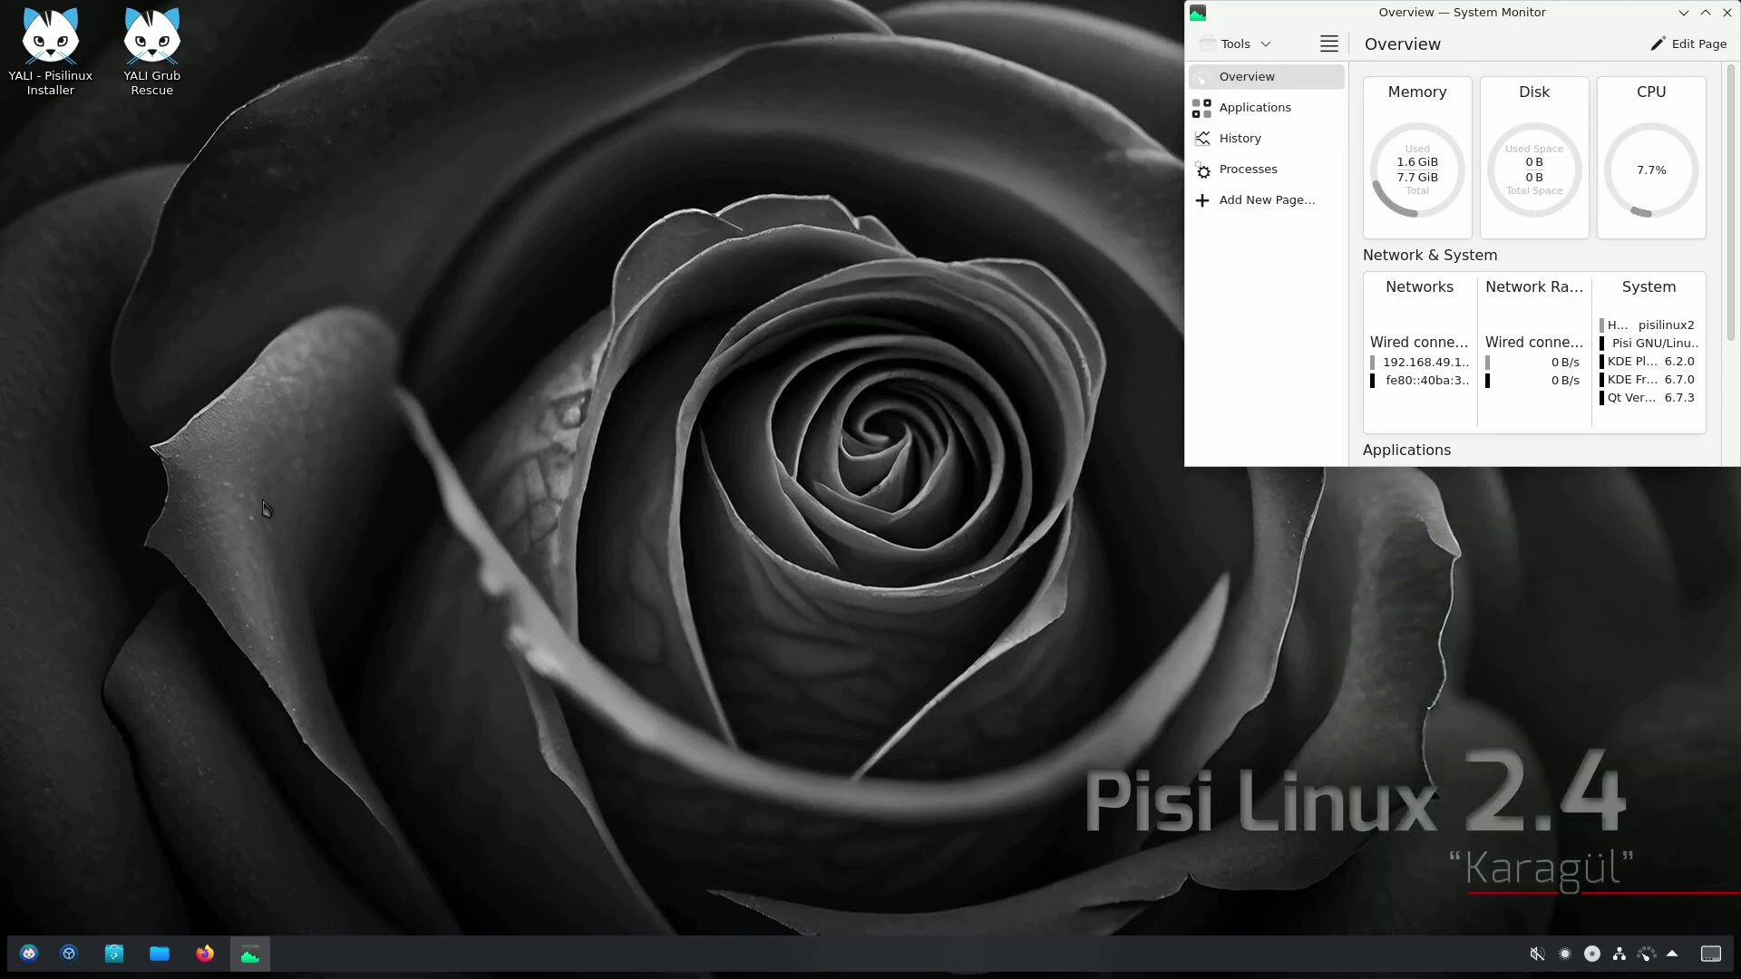
Try YALI Grub Rescue from the desktop, dismissing the storage device warning and exiting the tool
{"action": "key", "text": "super"}
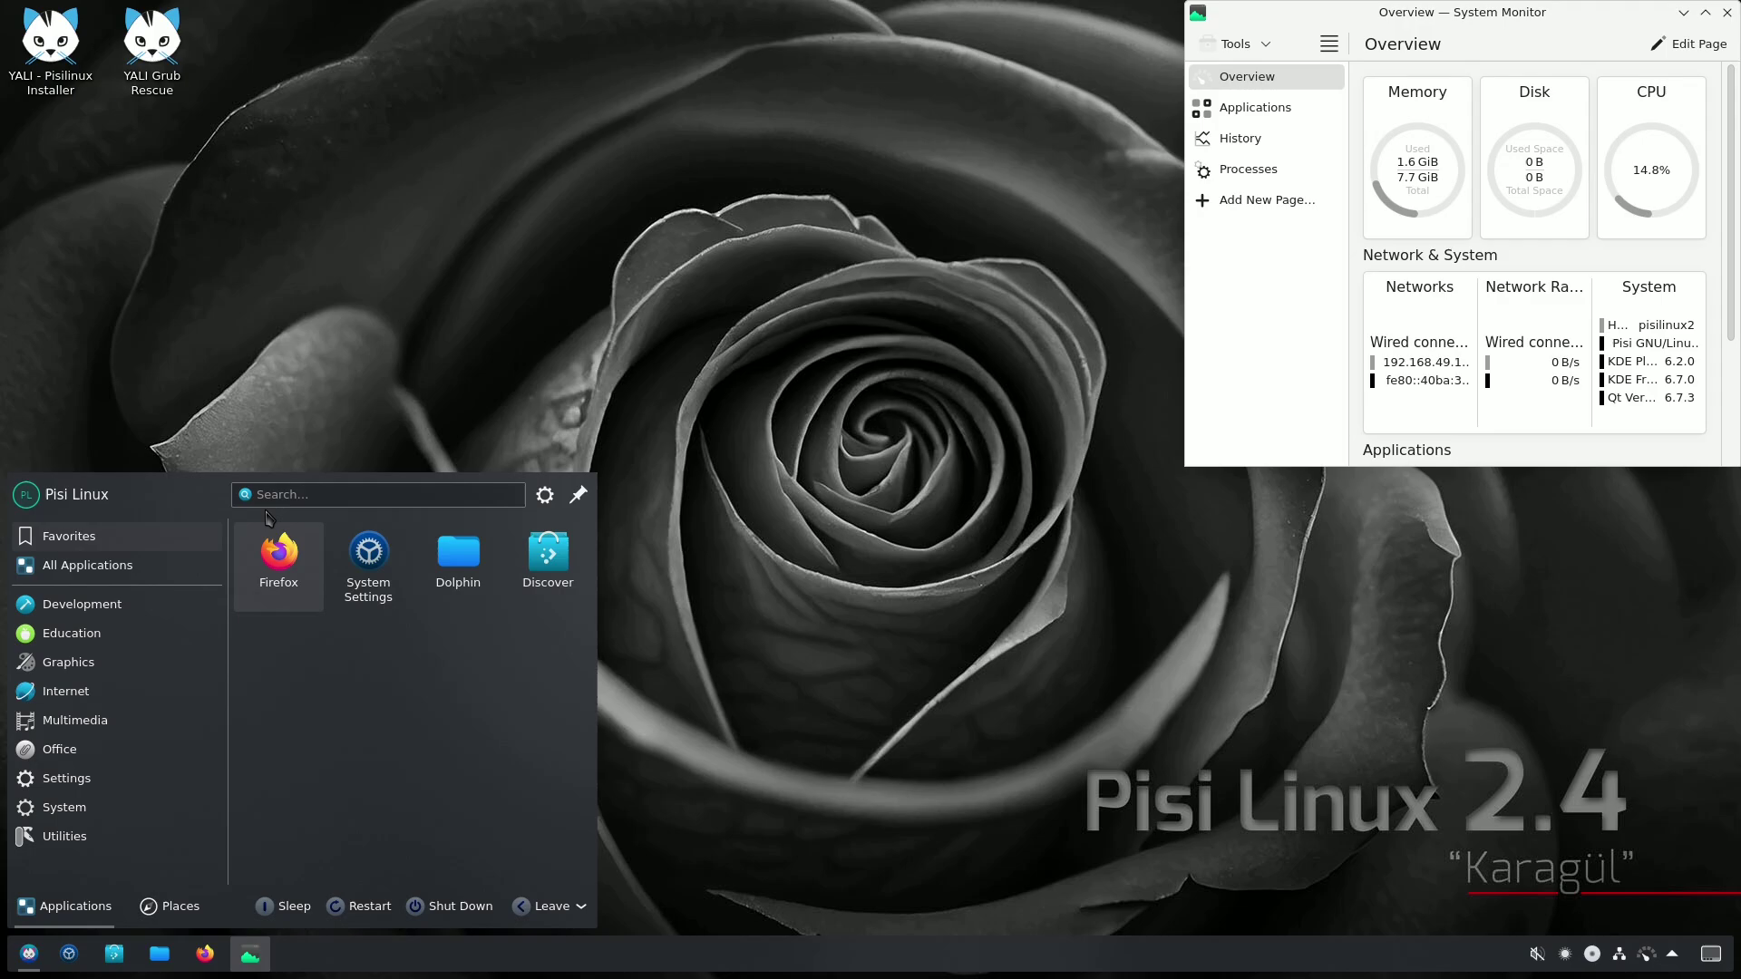
{"action": "left_click", "coordinate": [361, 338]}
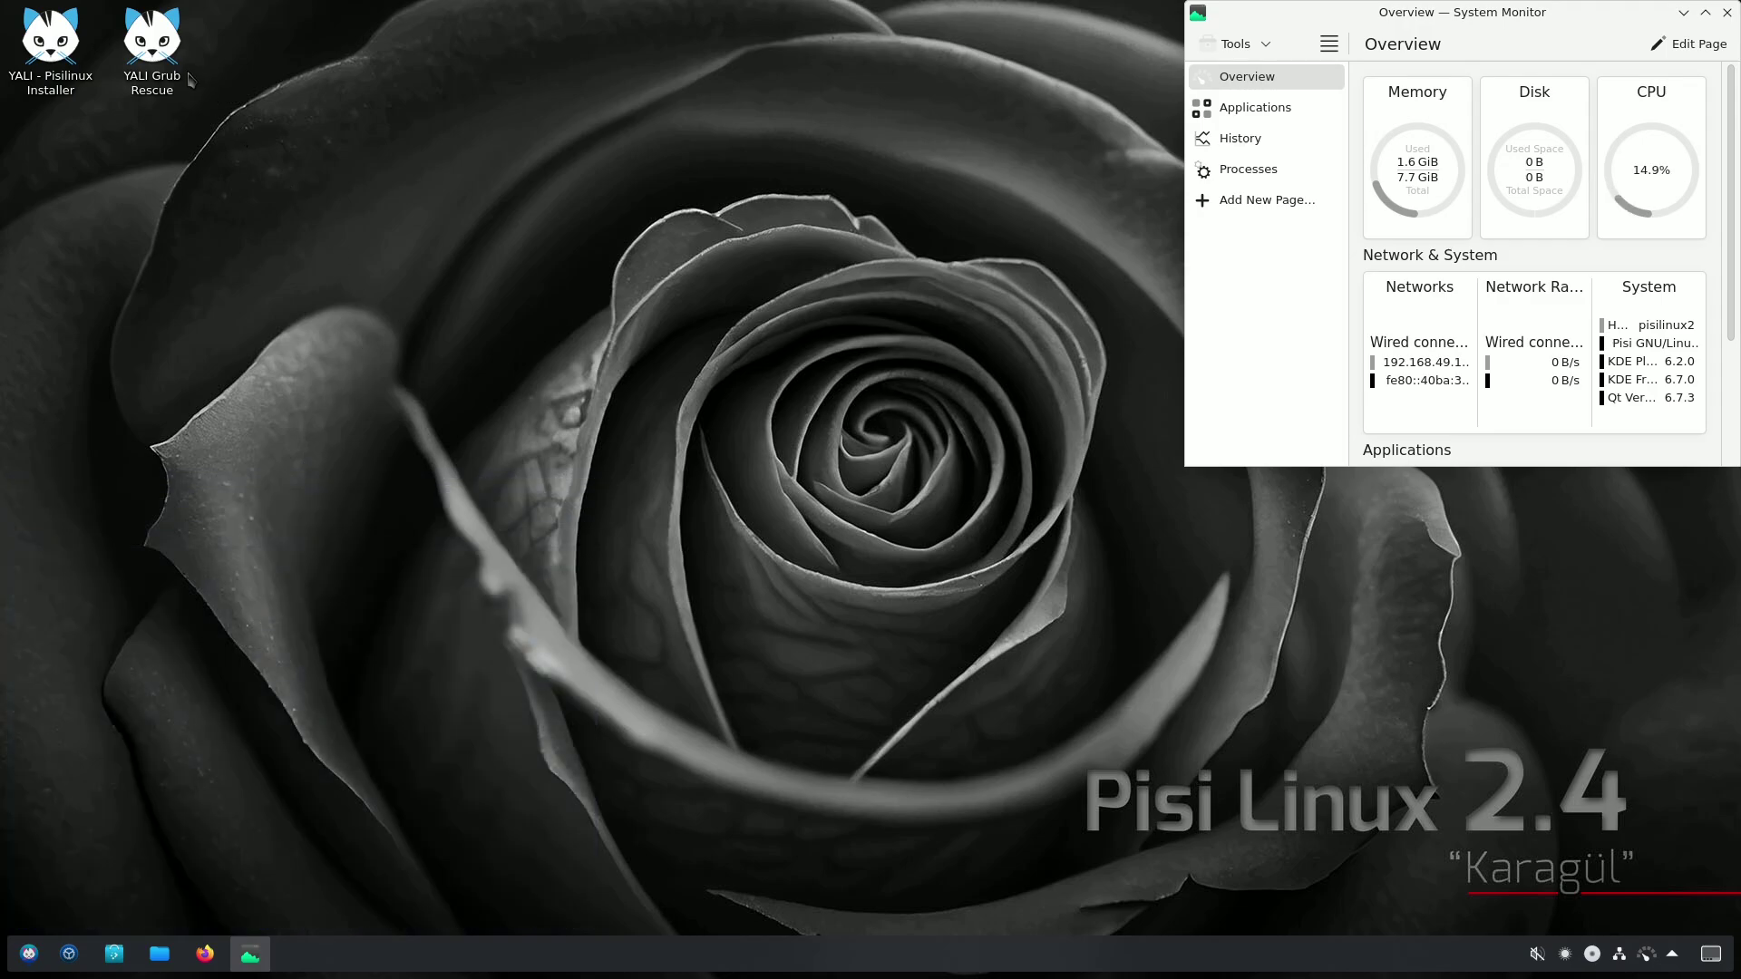
{"action": "double_click", "coordinate": [185, 78]}
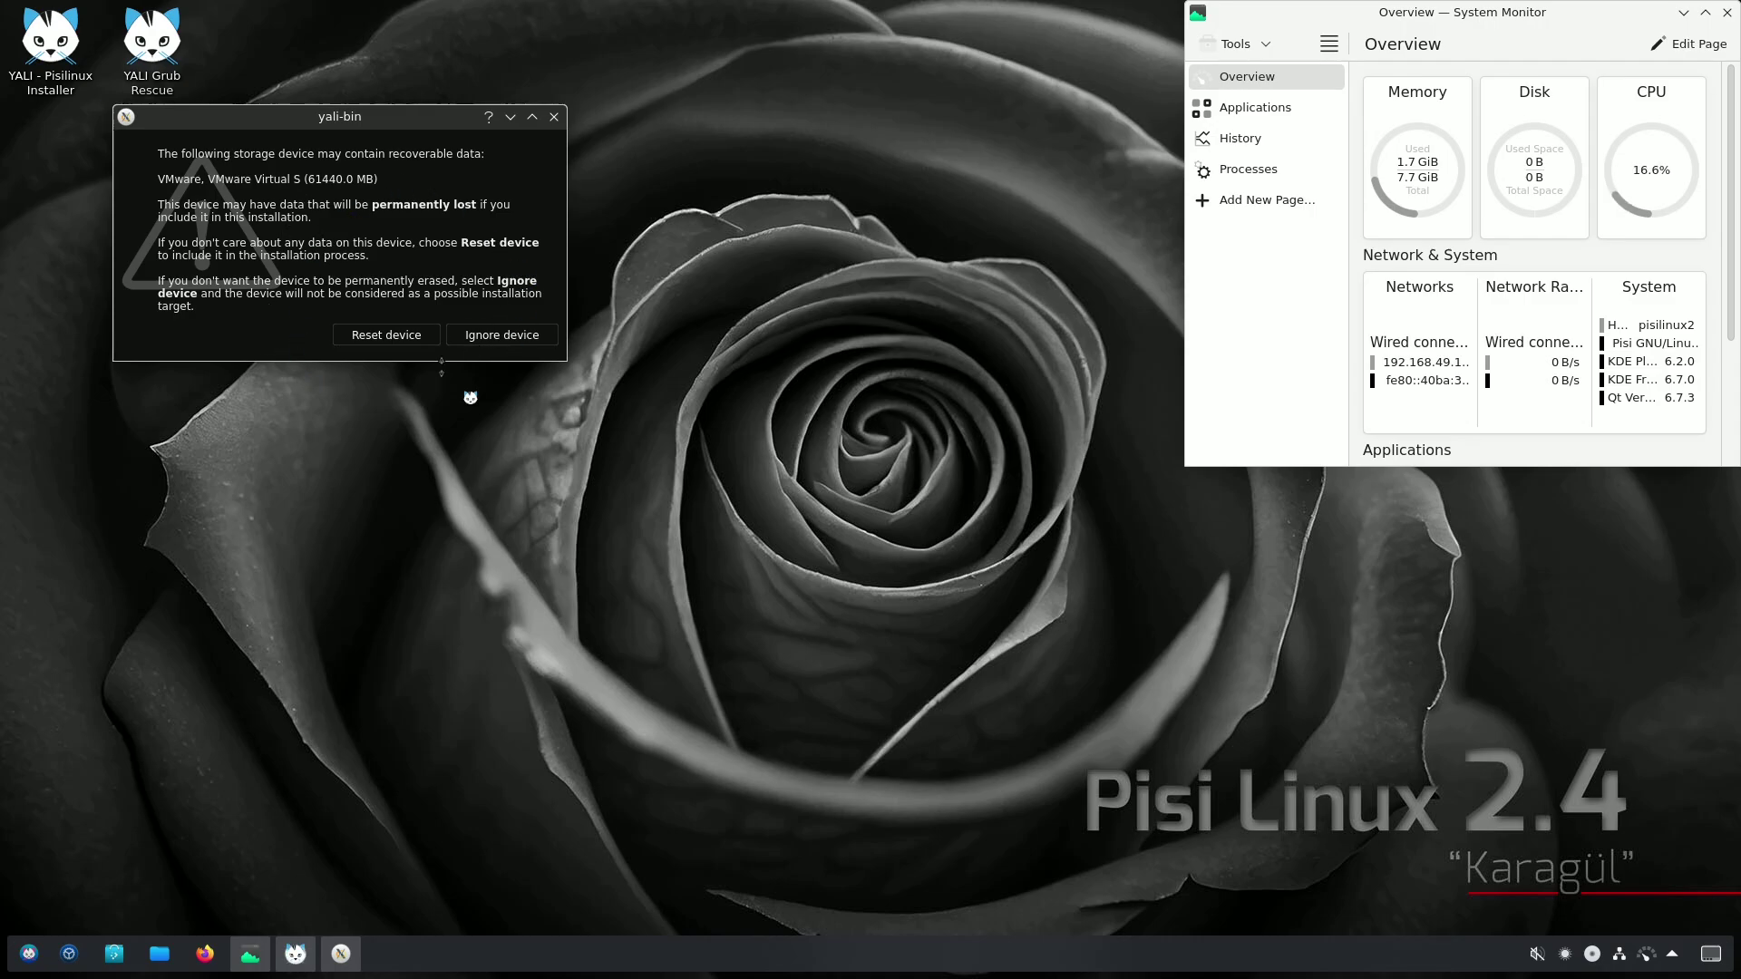
{"action": "left_click", "coordinate": [553, 117]}
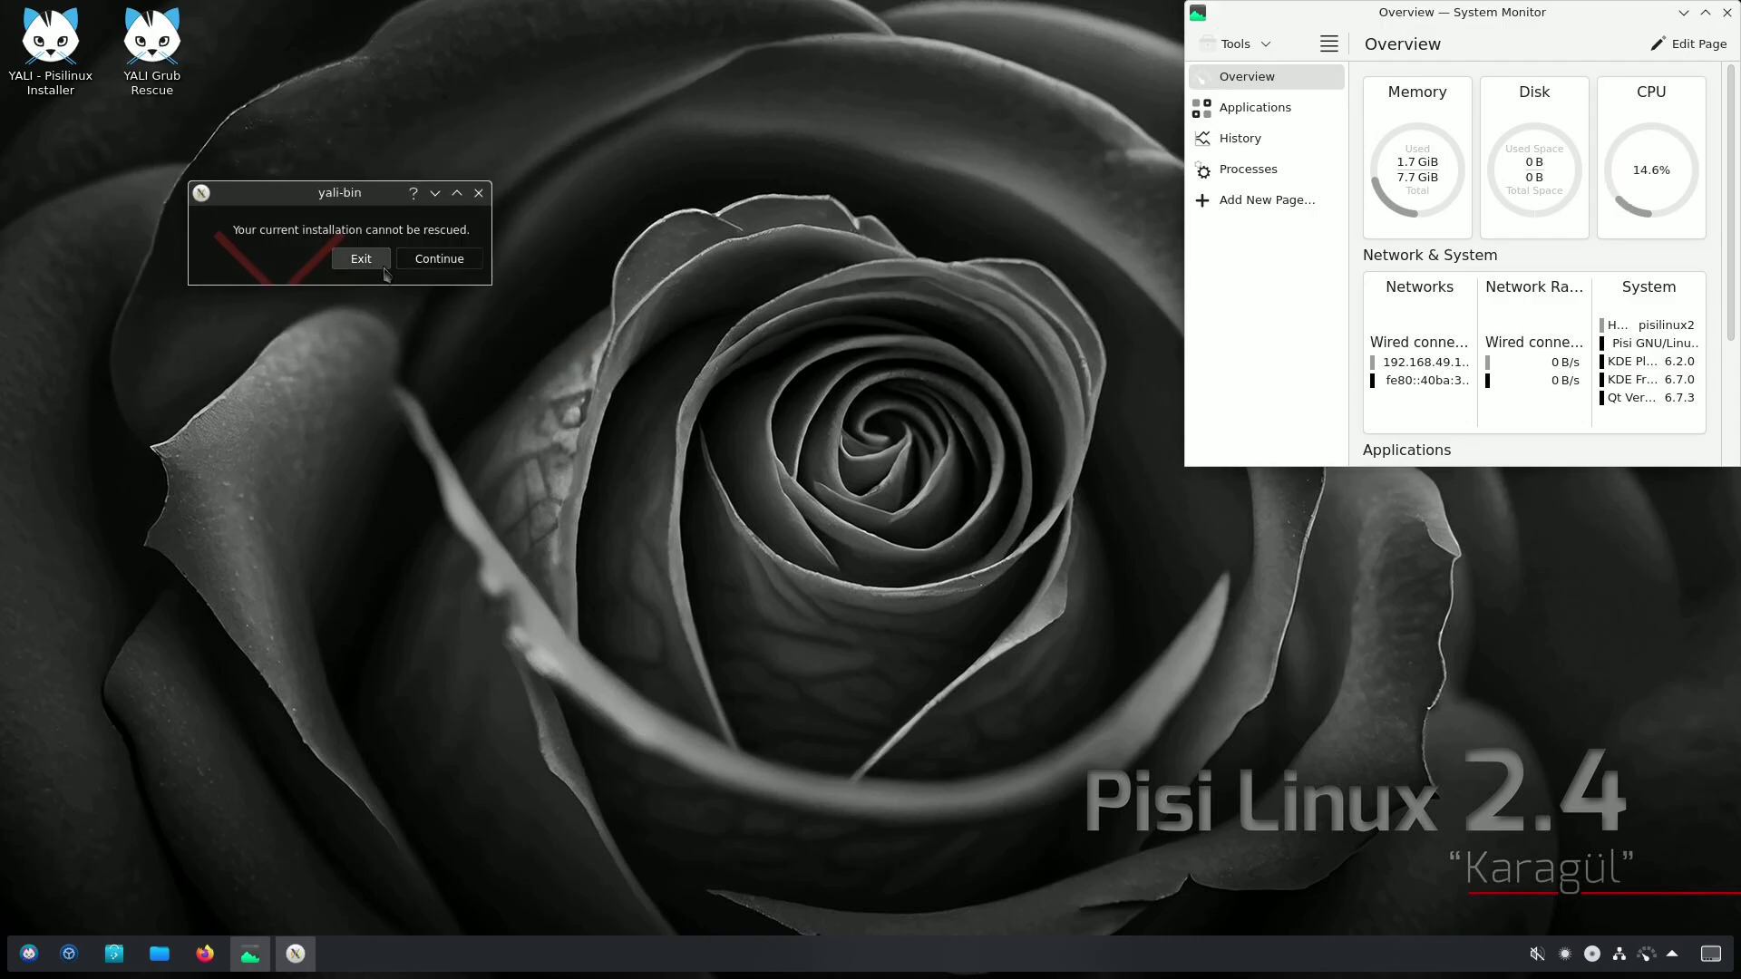
{"action": "left_click", "coordinate": [373, 259]}
Find Info Center in the full application list and open it to show the system information
{"action": "left_click", "coordinate": [29, 954]}
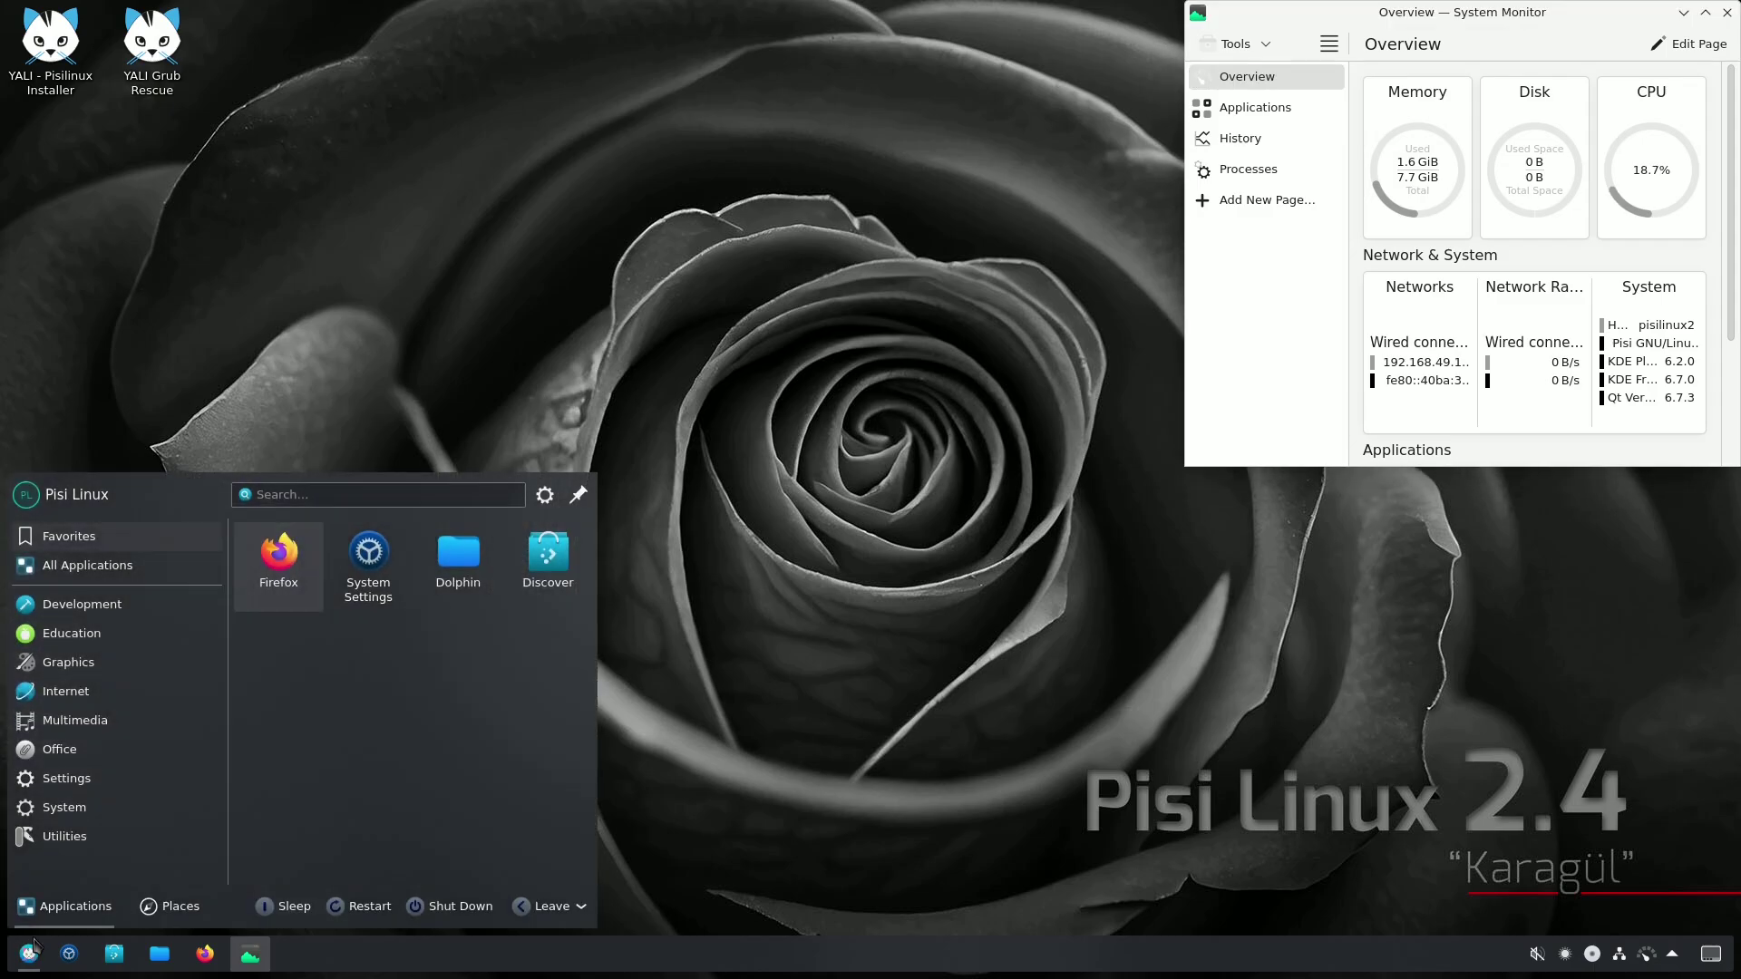
{"action": "scroll", "coordinate": [455, 628], "scroll_direction": "down", "scroll_amount": 10}
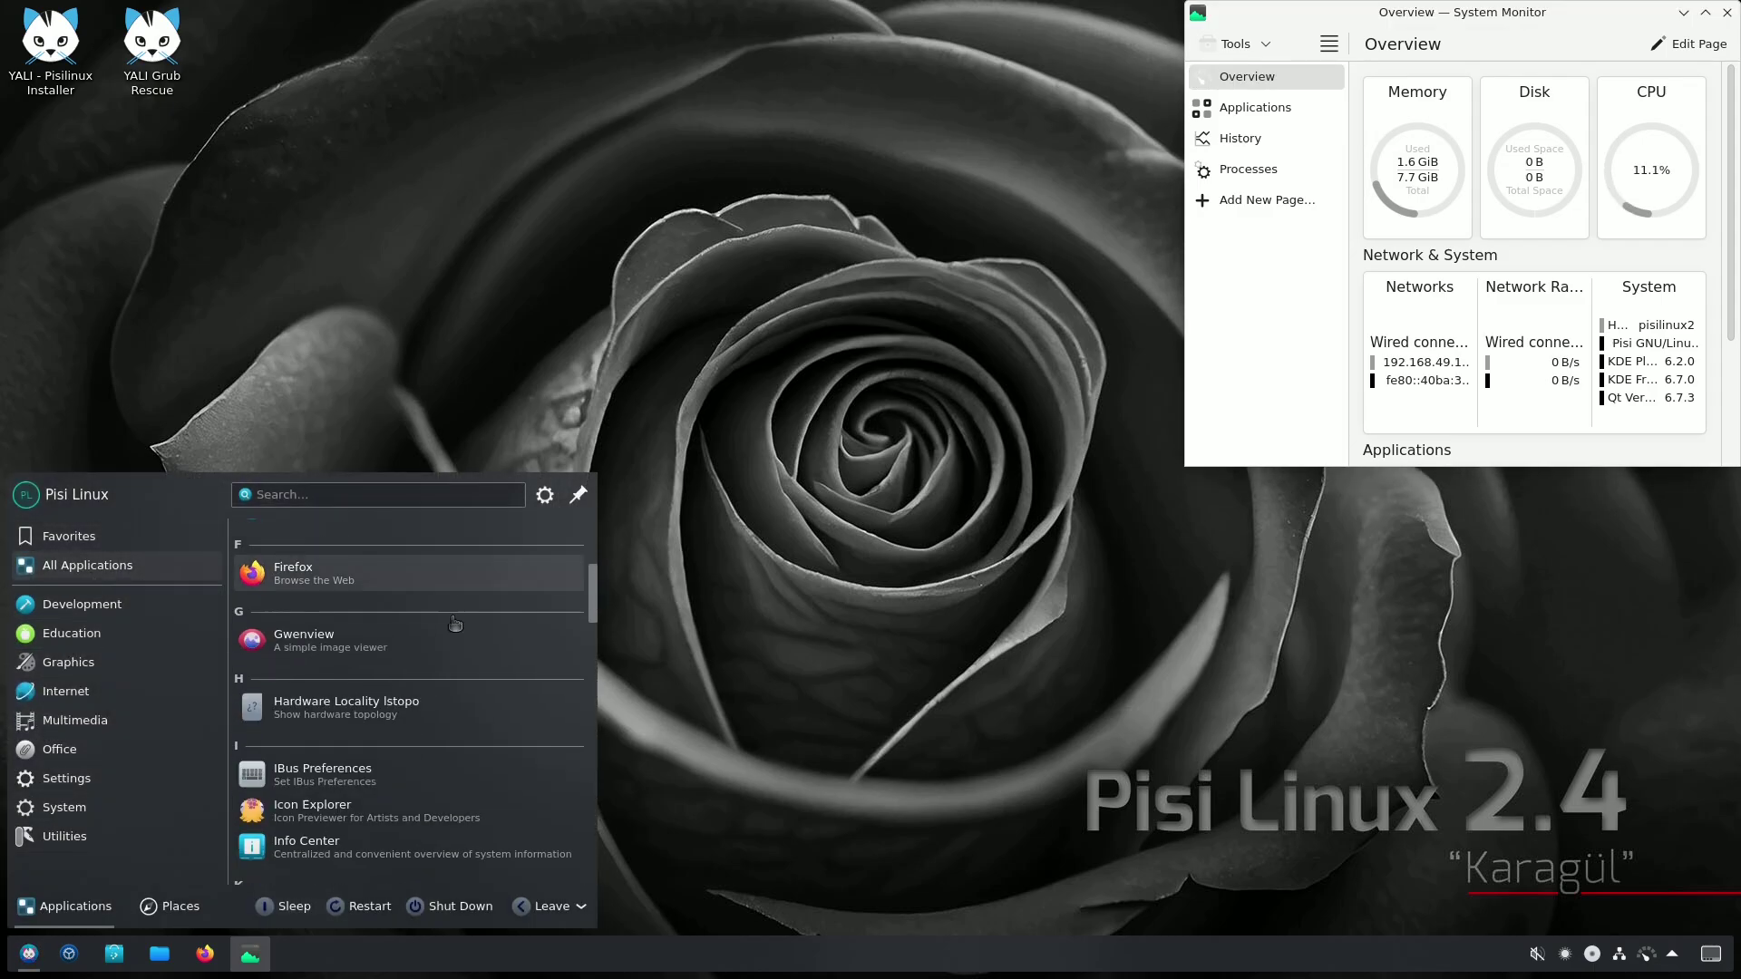
{"action": "scroll", "coordinate": [455, 626], "scroll_direction": "up", "scroll_amount": 5}
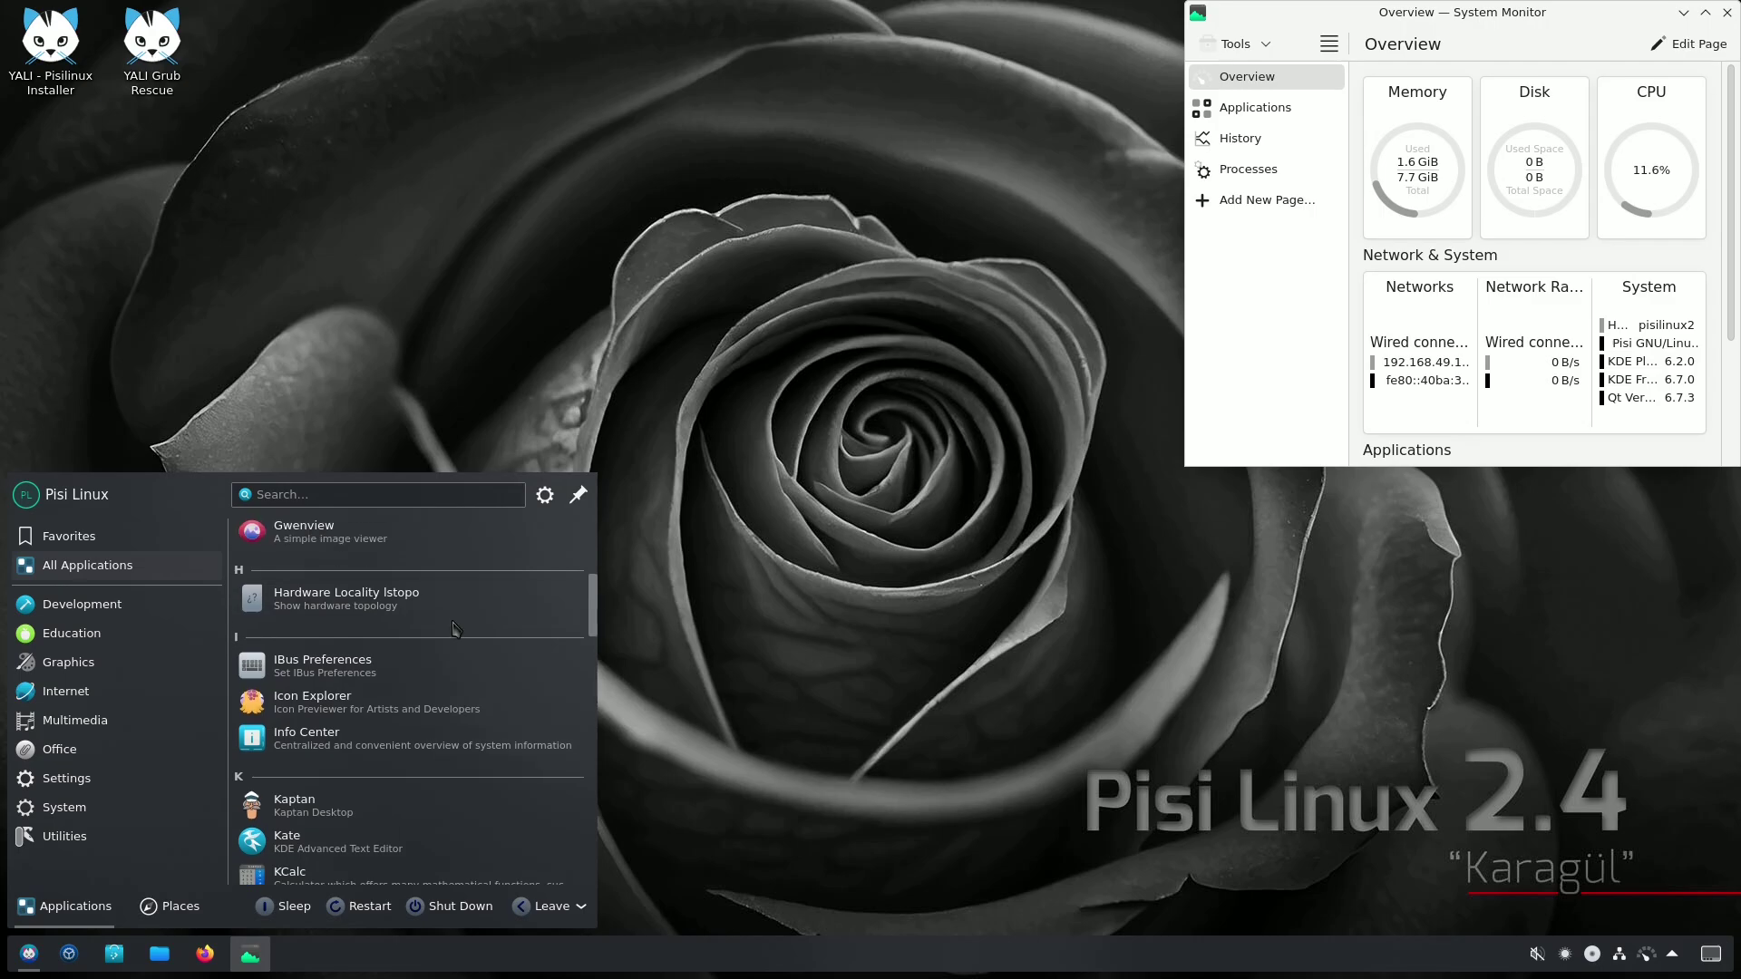
{"action": "left_click", "coordinate": [372, 738]}
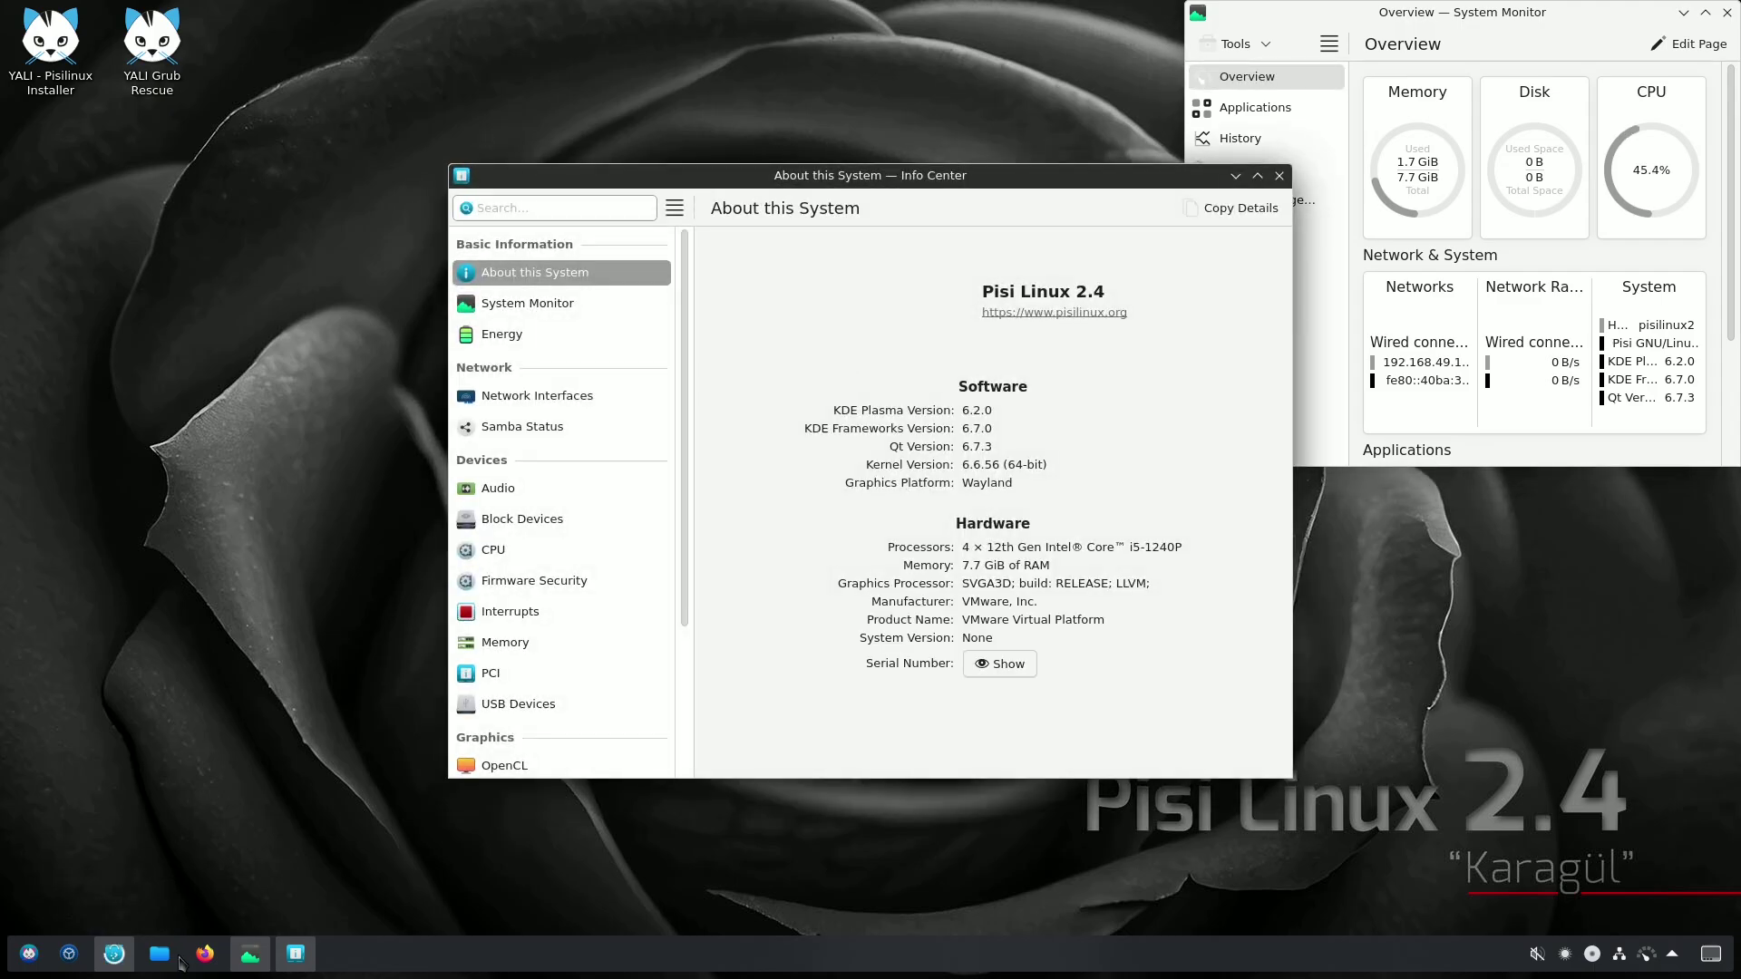
Open the Dolphin file manager and launch LibreOffice Calc from the full application list
{"action": "left_click", "coordinate": [165, 957]}
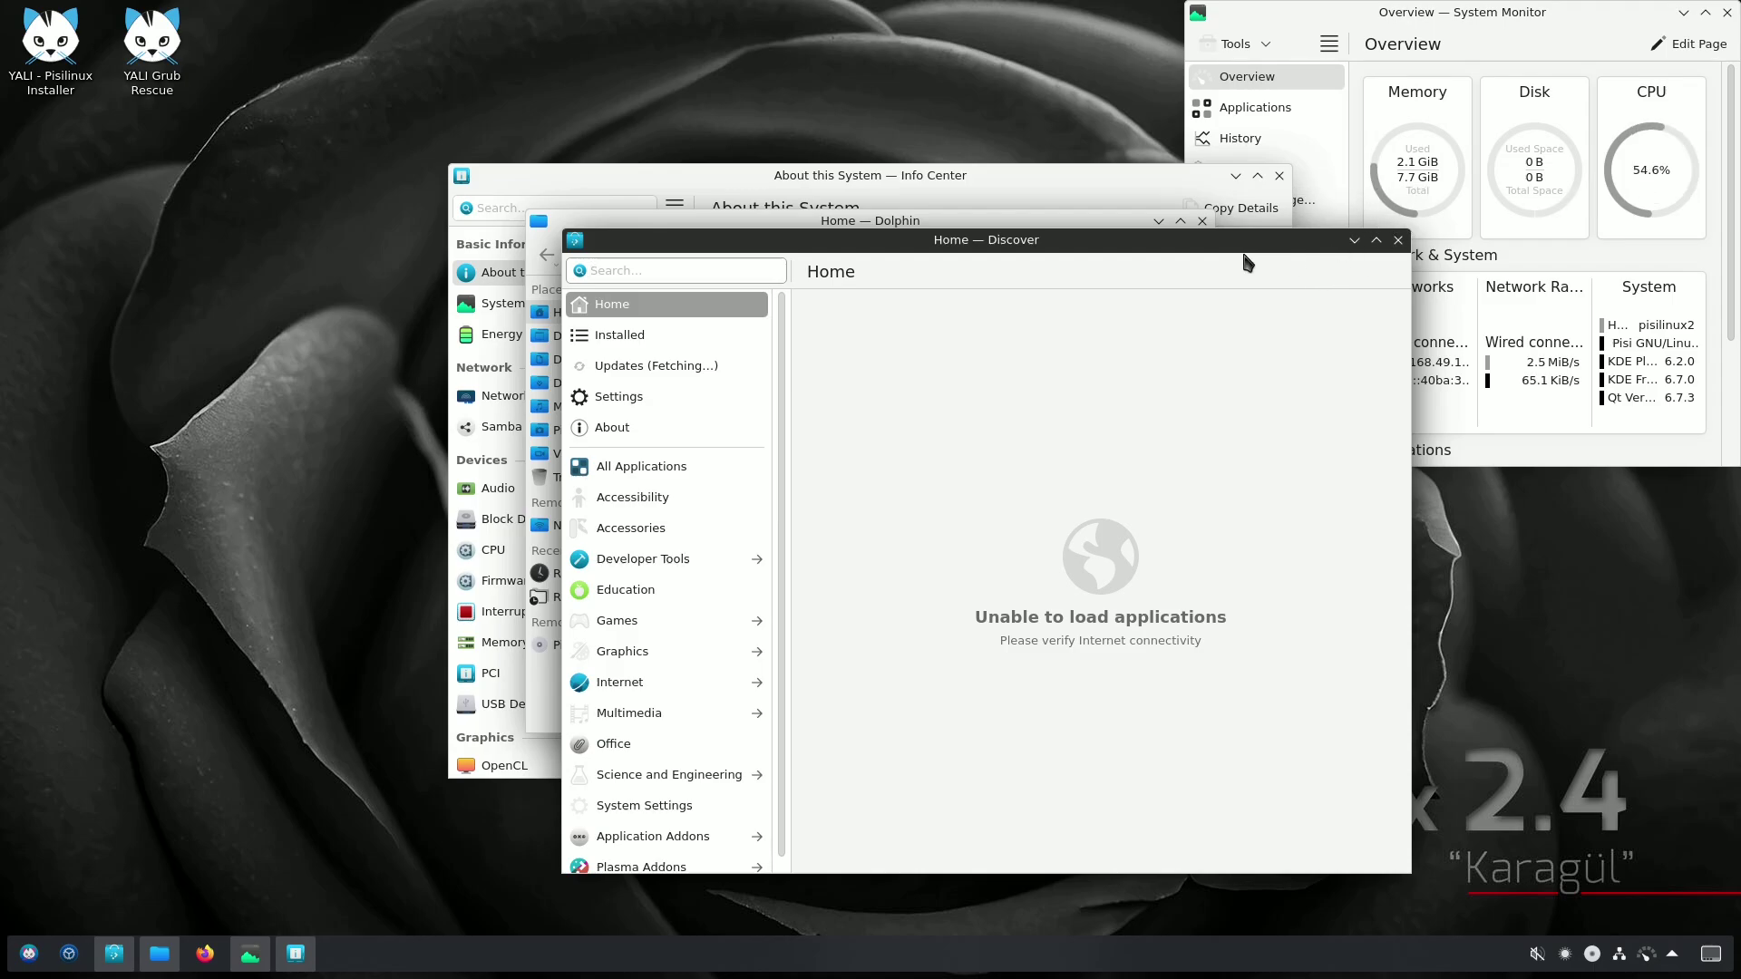
{"action": "left_click_drag", "start_coordinate": [187, 948], "coordinate": [483, 644]}
{"action": "scroll", "coordinate": [484, 644], "scroll_direction": "down", "scroll_amount": 5}
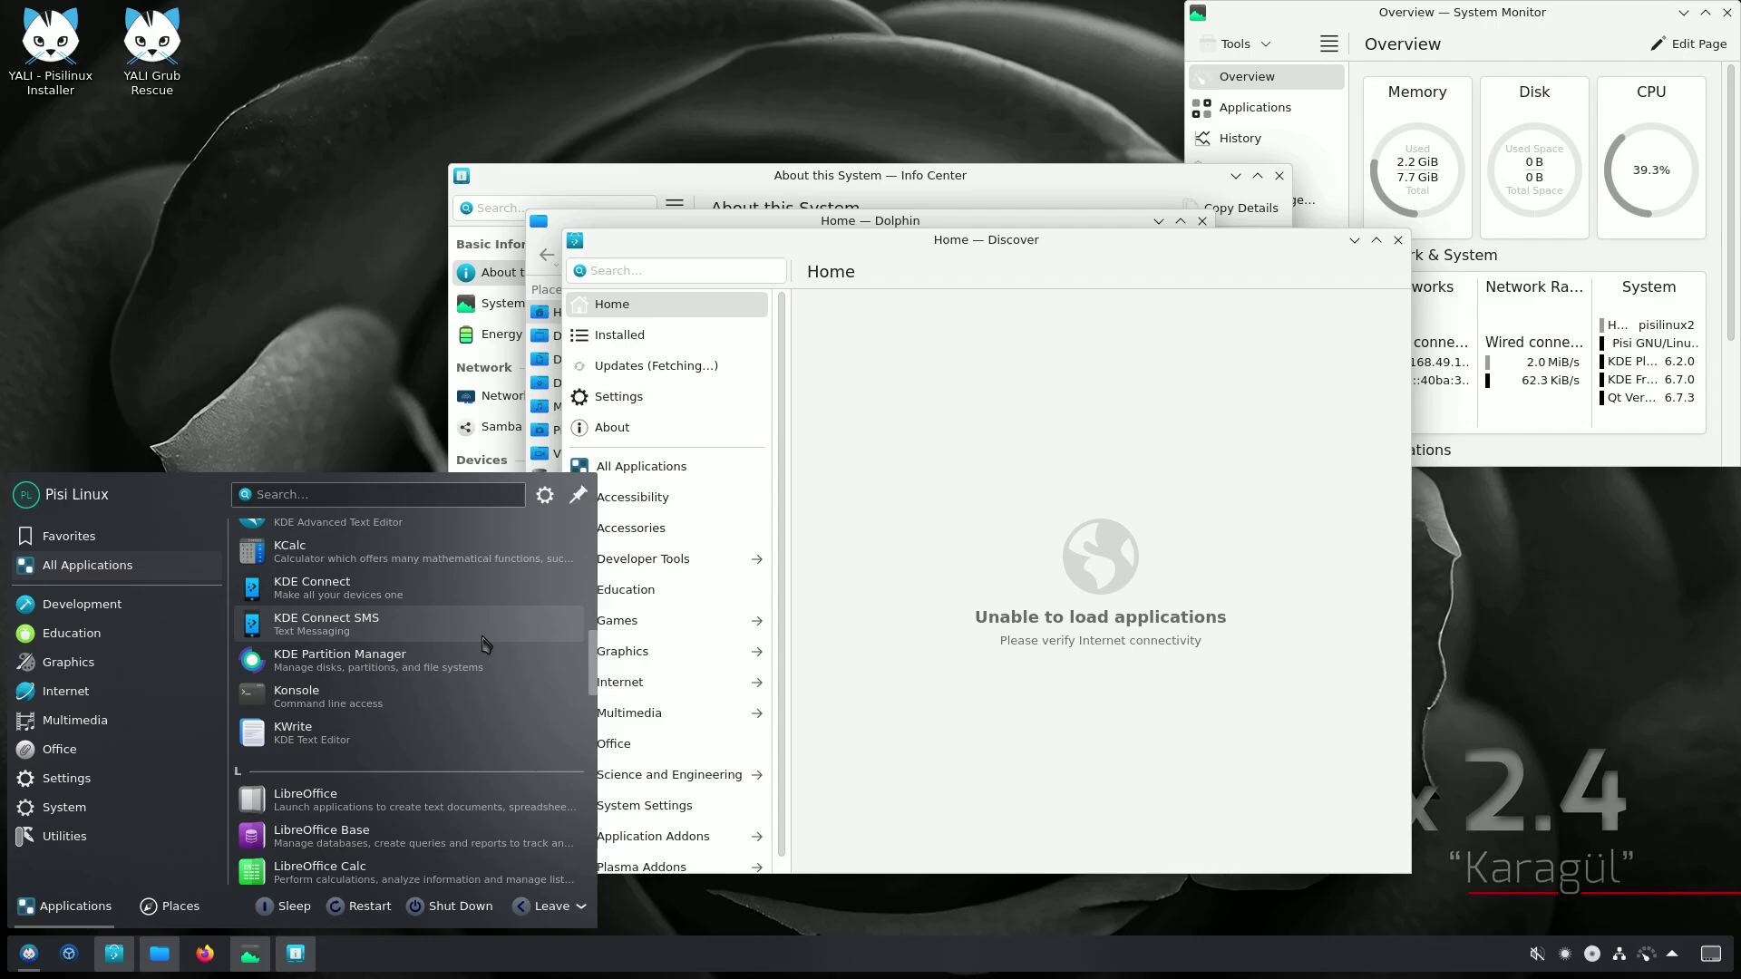
{"action": "scroll", "coordinate": [485, 644], "scroll_direction": "down", "scroll_amount": 3}
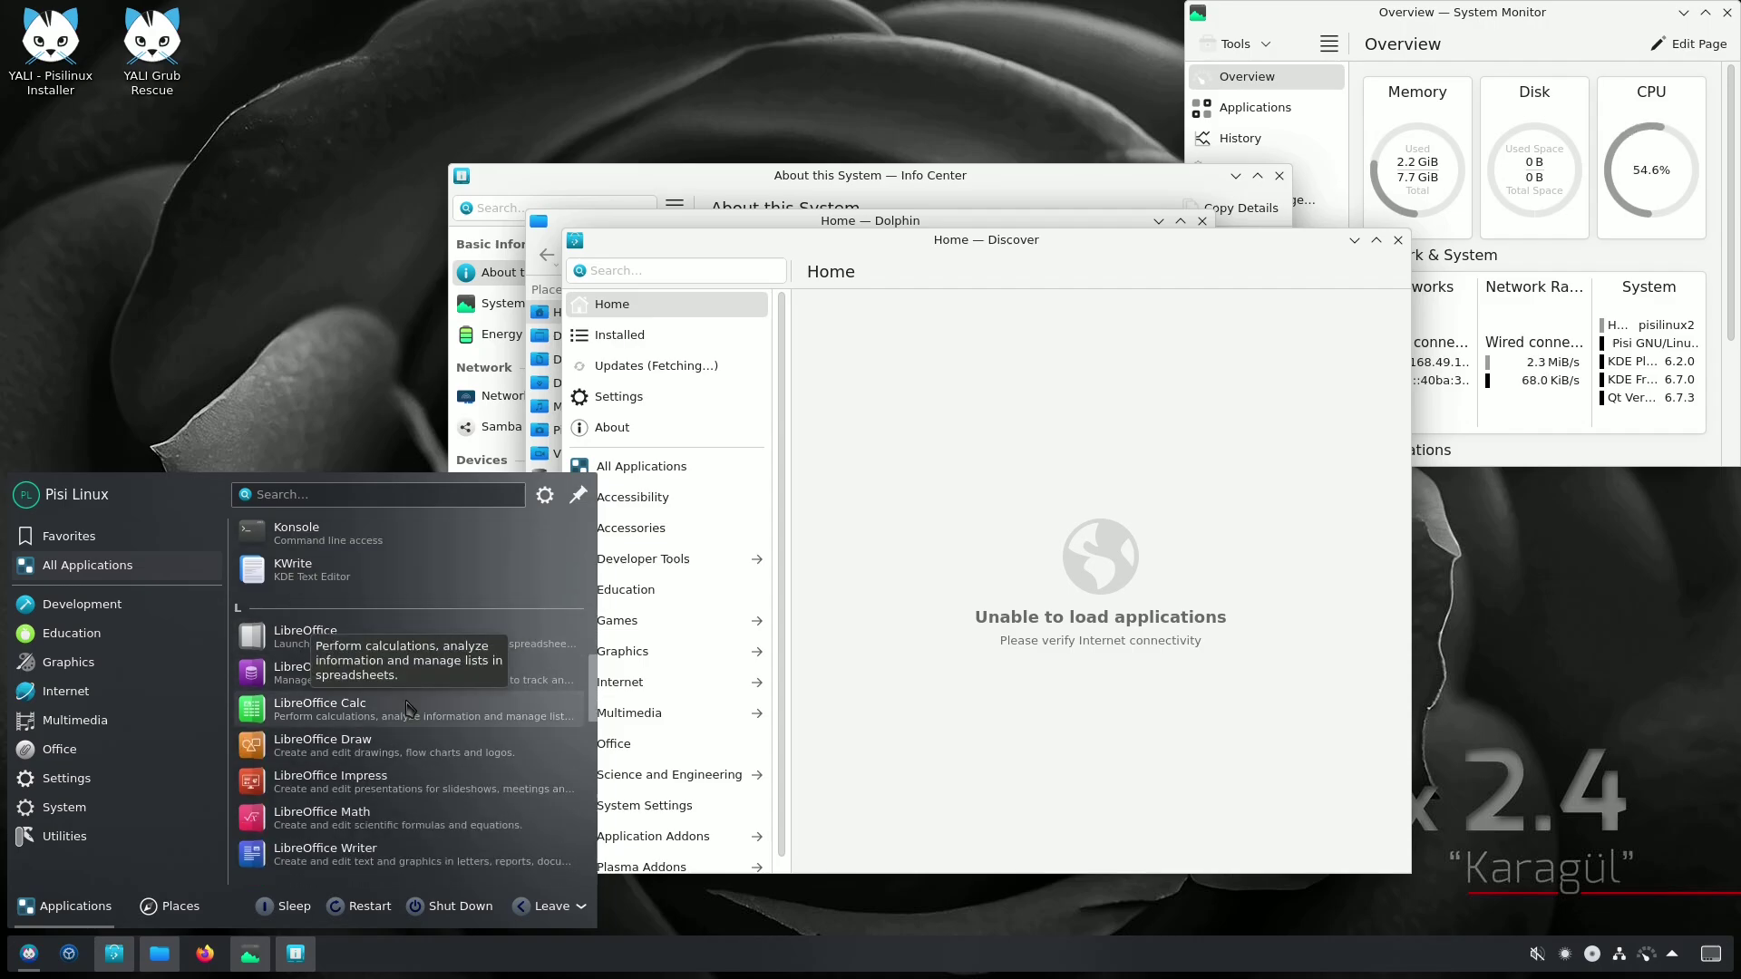
{"action": "left_click", "coordinate": [480, 710]}
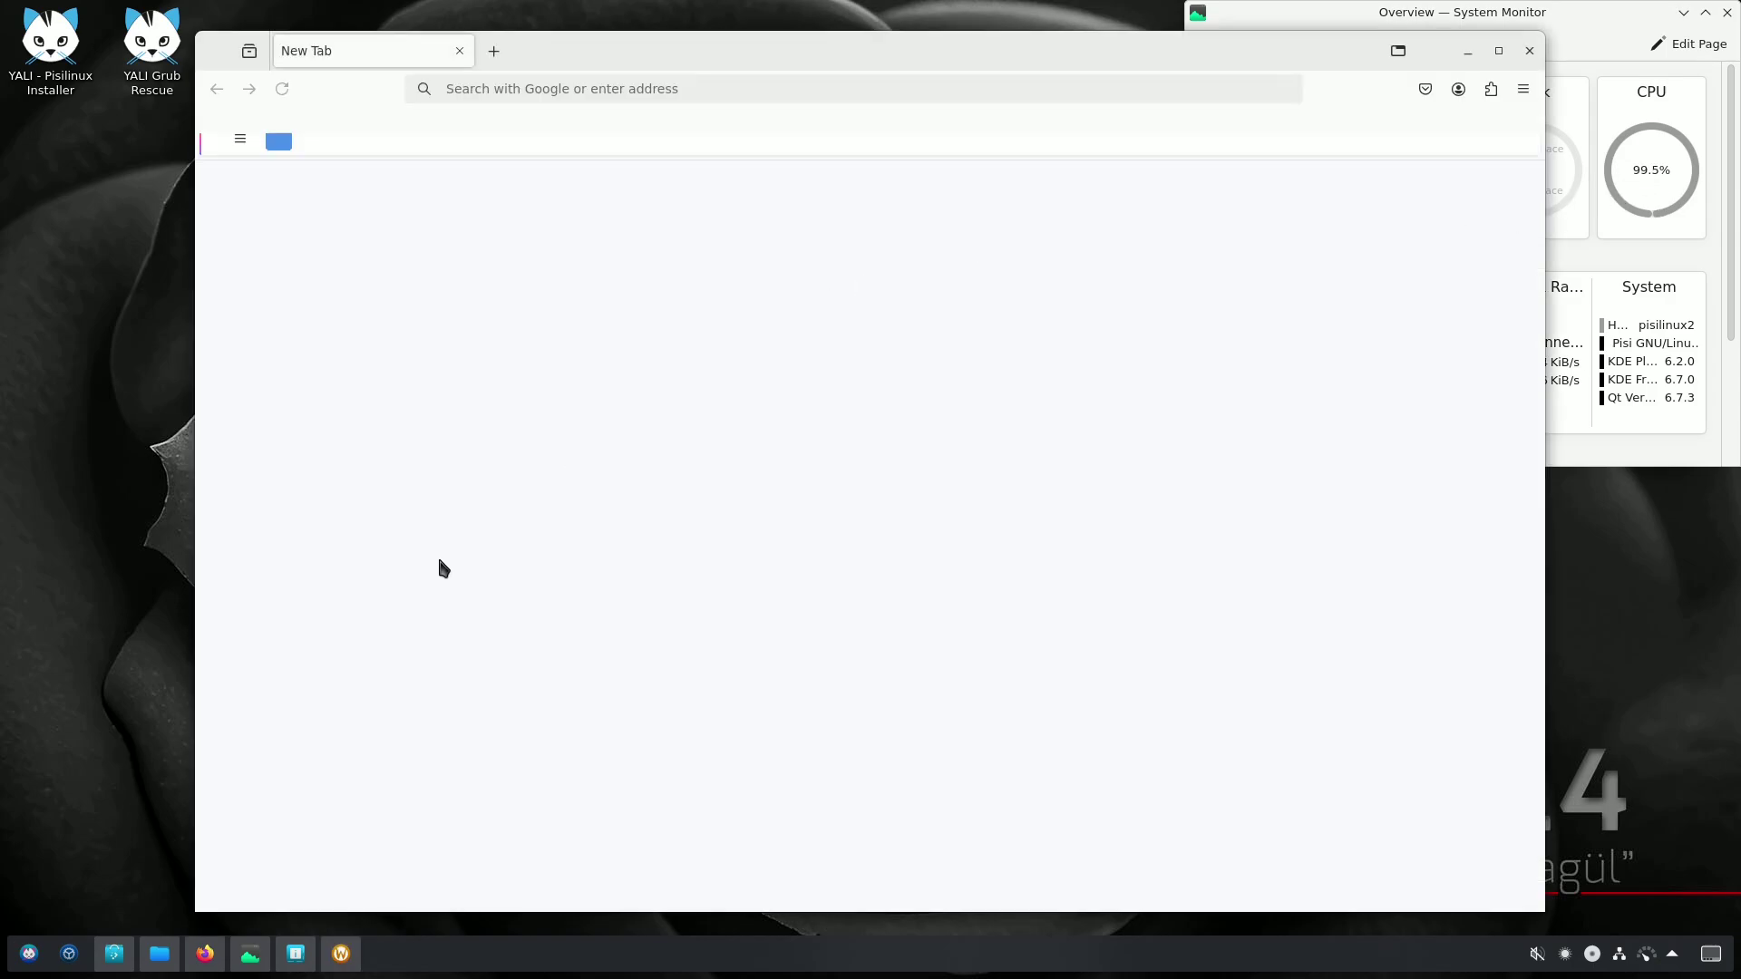
Look through the launcher's Office and System categories and start VLC media player from Multimedia
{"action": "left_click", "coordinate": [29, 953]}
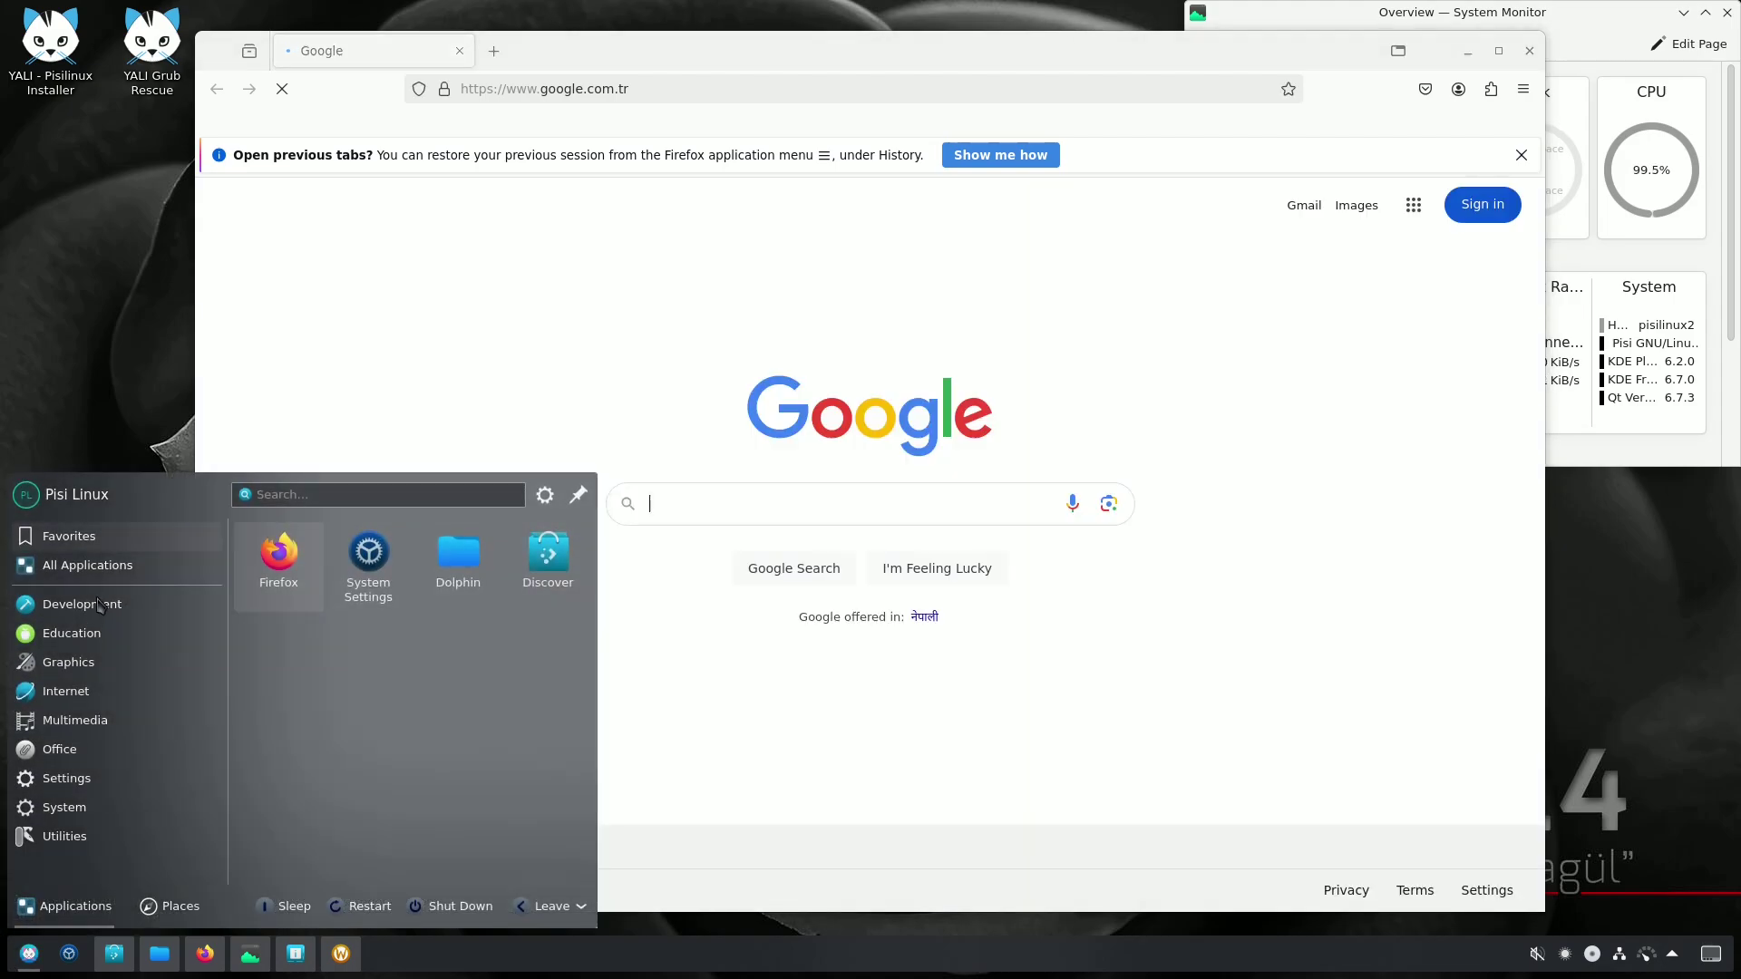
{"action": "mouse_move", "coordinate": [92, 751]}
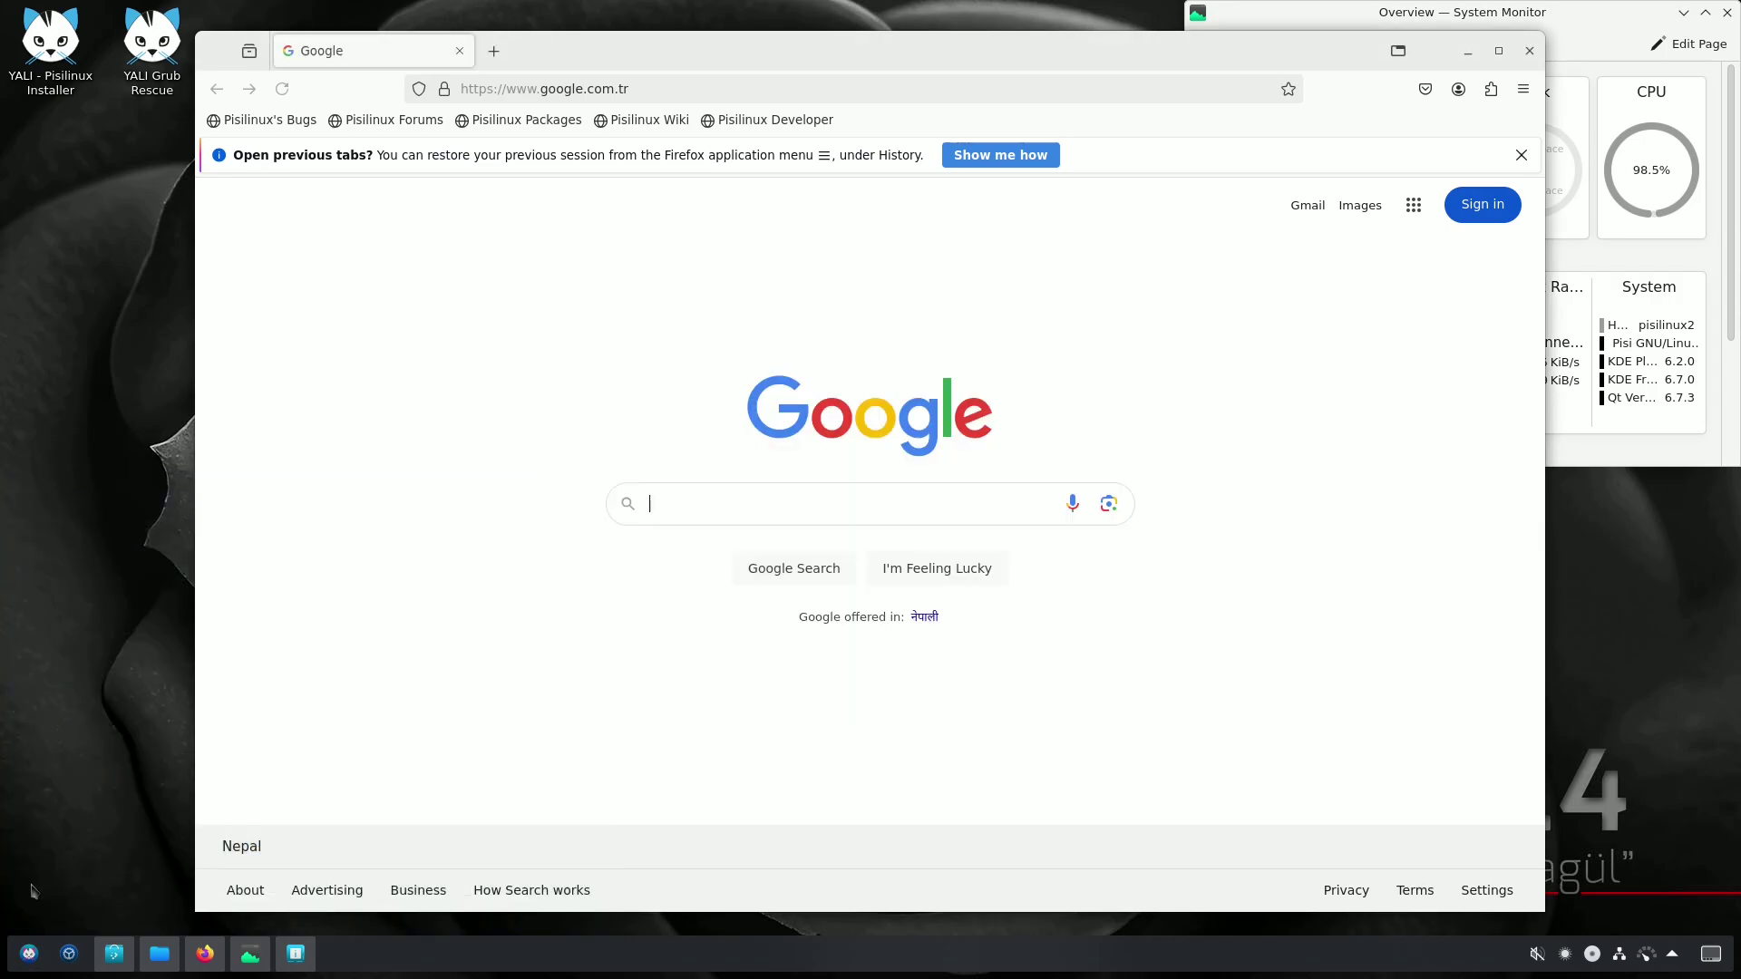
{"action": "left_click", "coordinate": [29, 953]}
{"action": "mouse_move", "coordinate": [90, 808]}
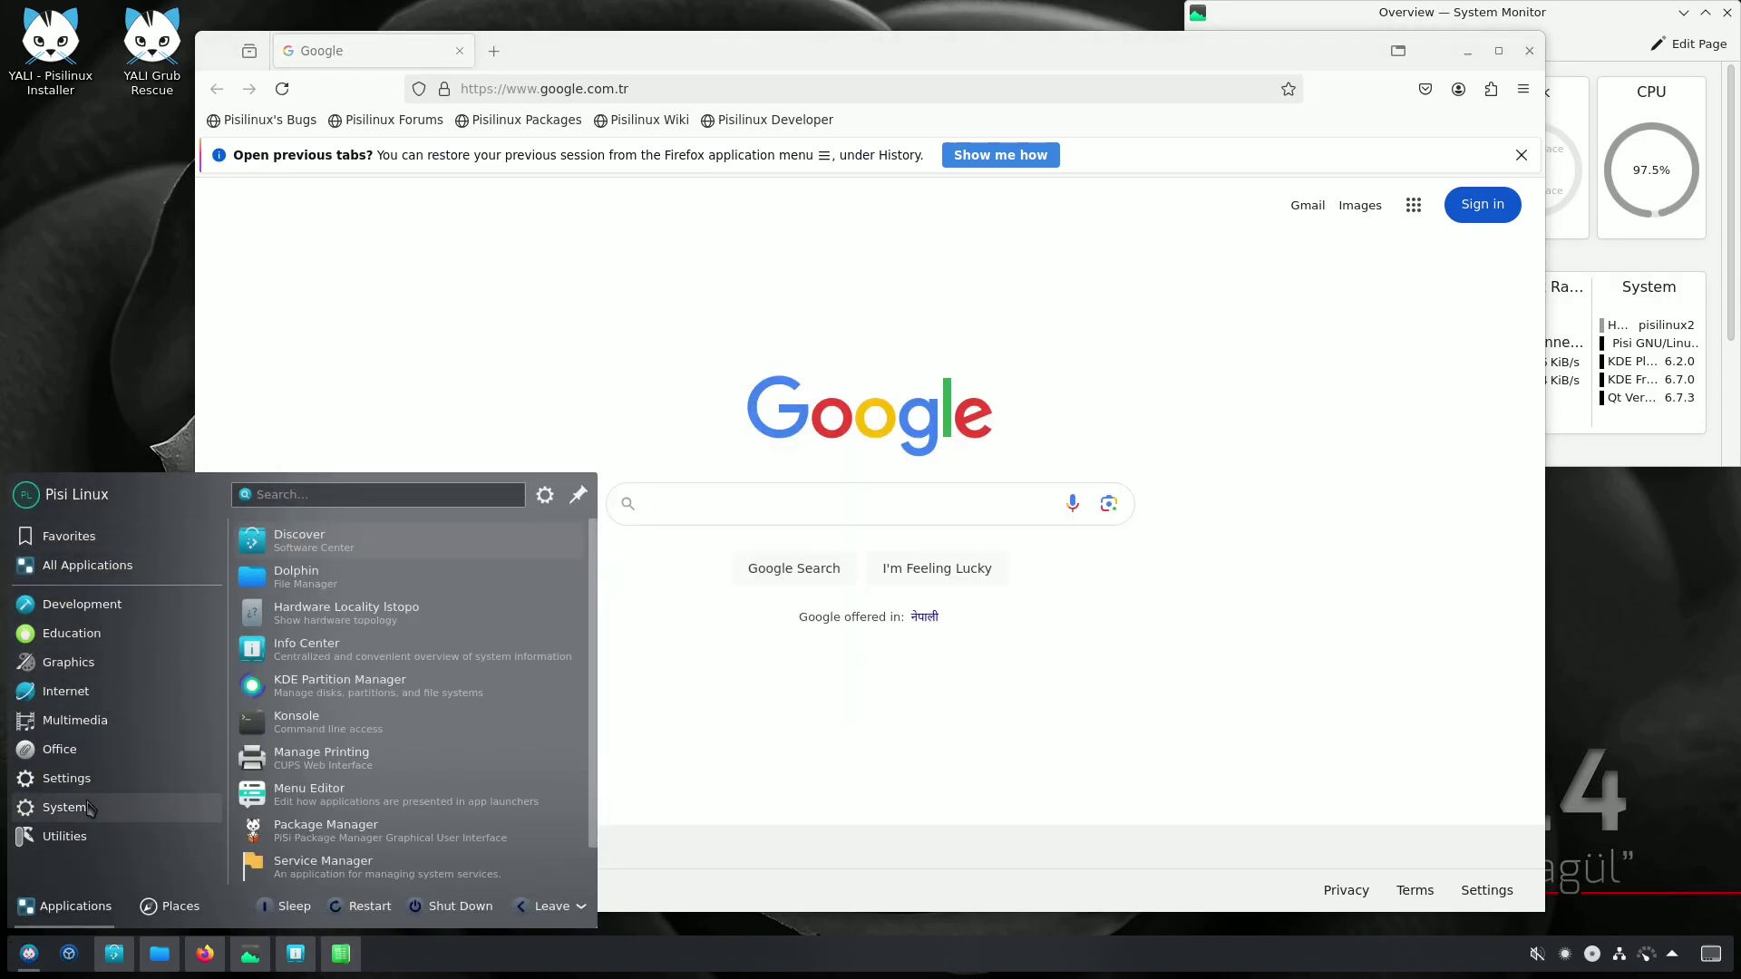
{"action": "scroll", "coordinate": [531, 721], "scroll_direction": "down", "scroll_amount": 1}
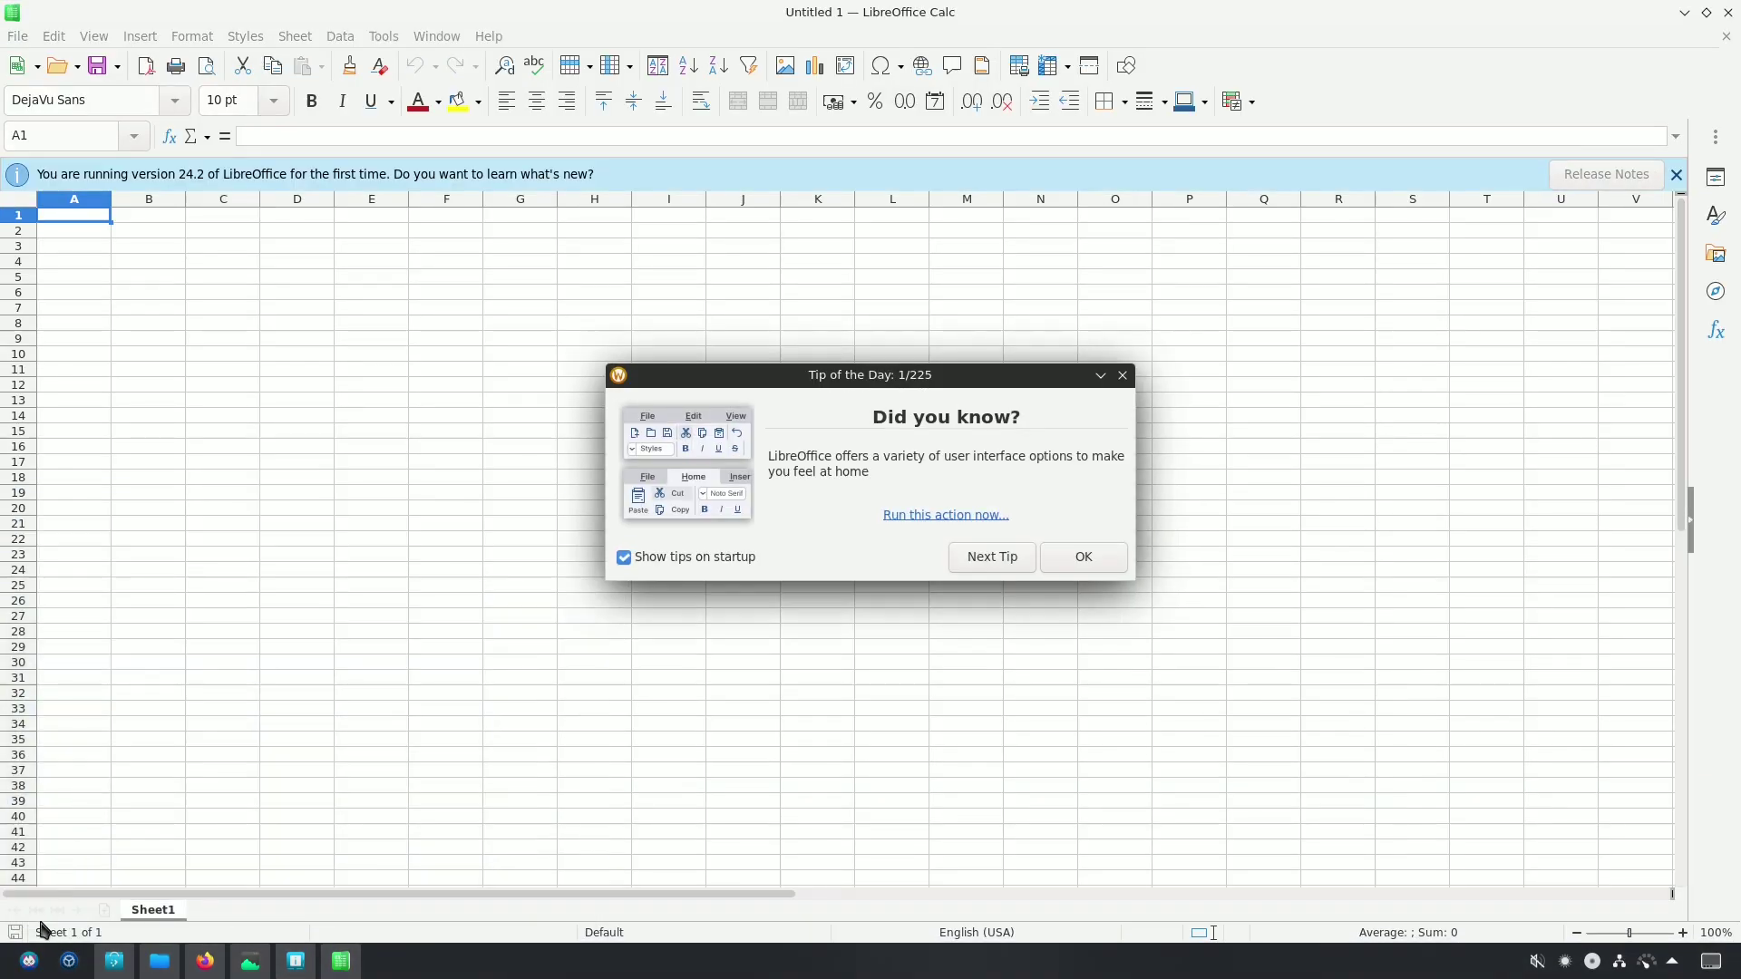
{"action": "left_click", "coordinate": [30, 962]}
{"action": "mouse_move", "coordinate": [110, 750]}
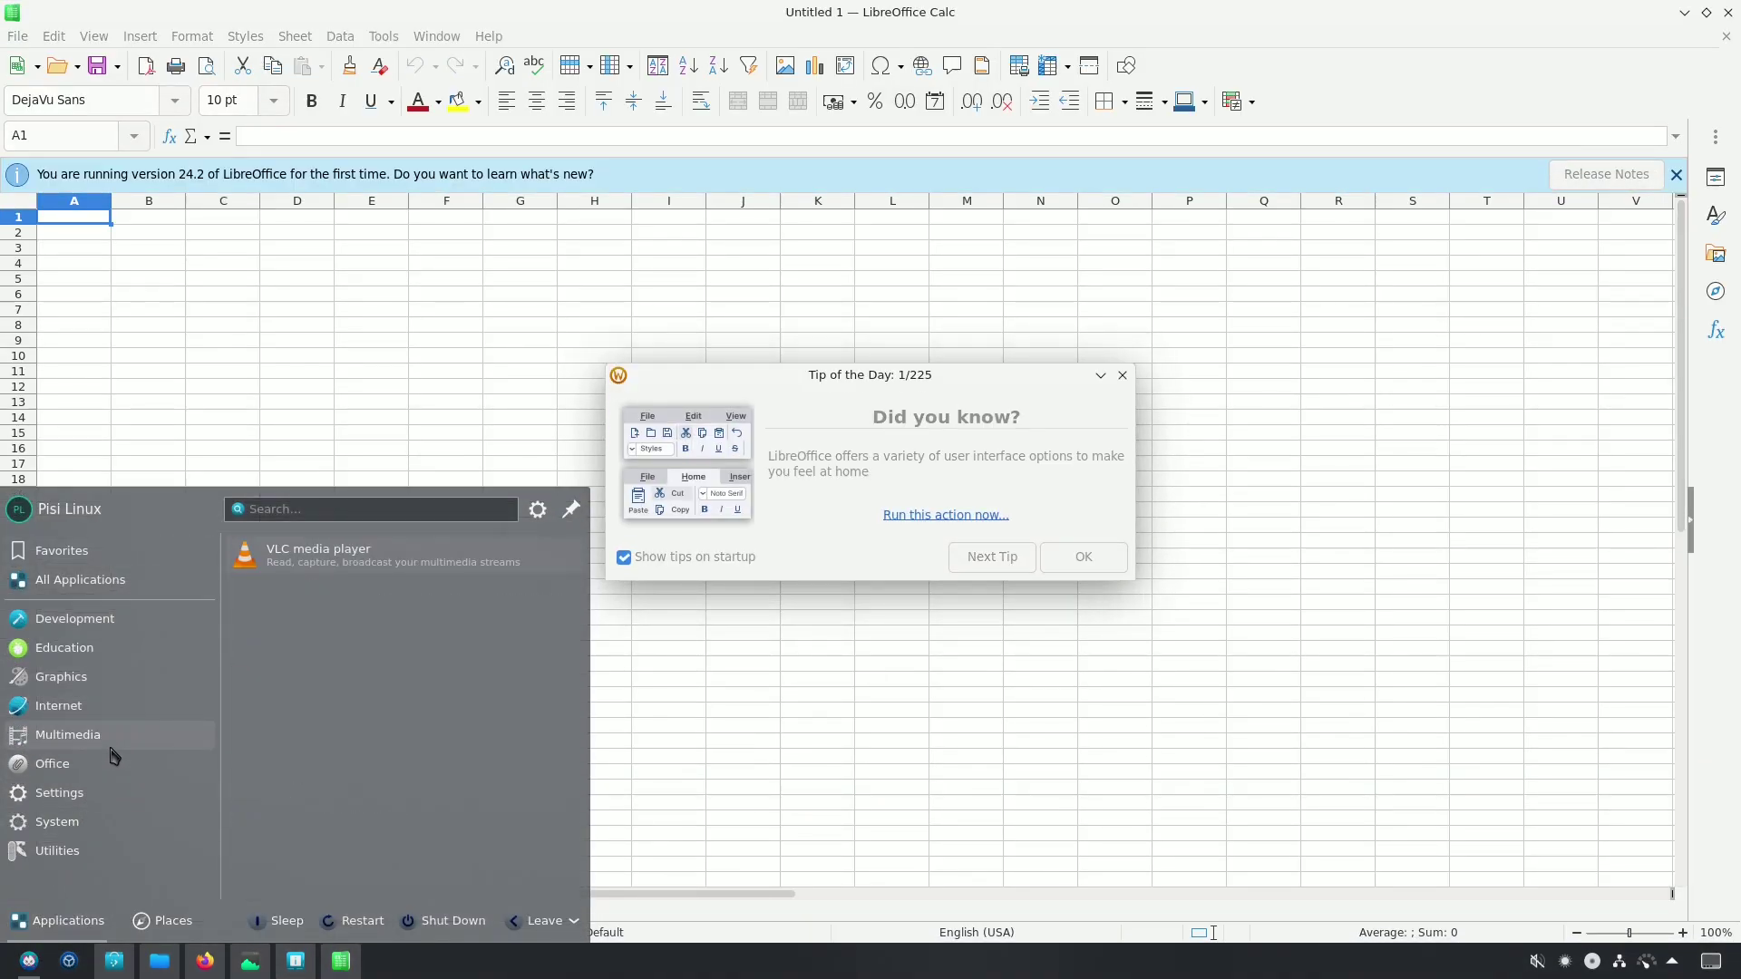
{"action": "left_click", "coordinate": [381, 564]}
Maximize the System Monitor window and accept VLC's privacy policy with metadata network access allowed
{"action": "left_click", "coordinate": [270, 959]}
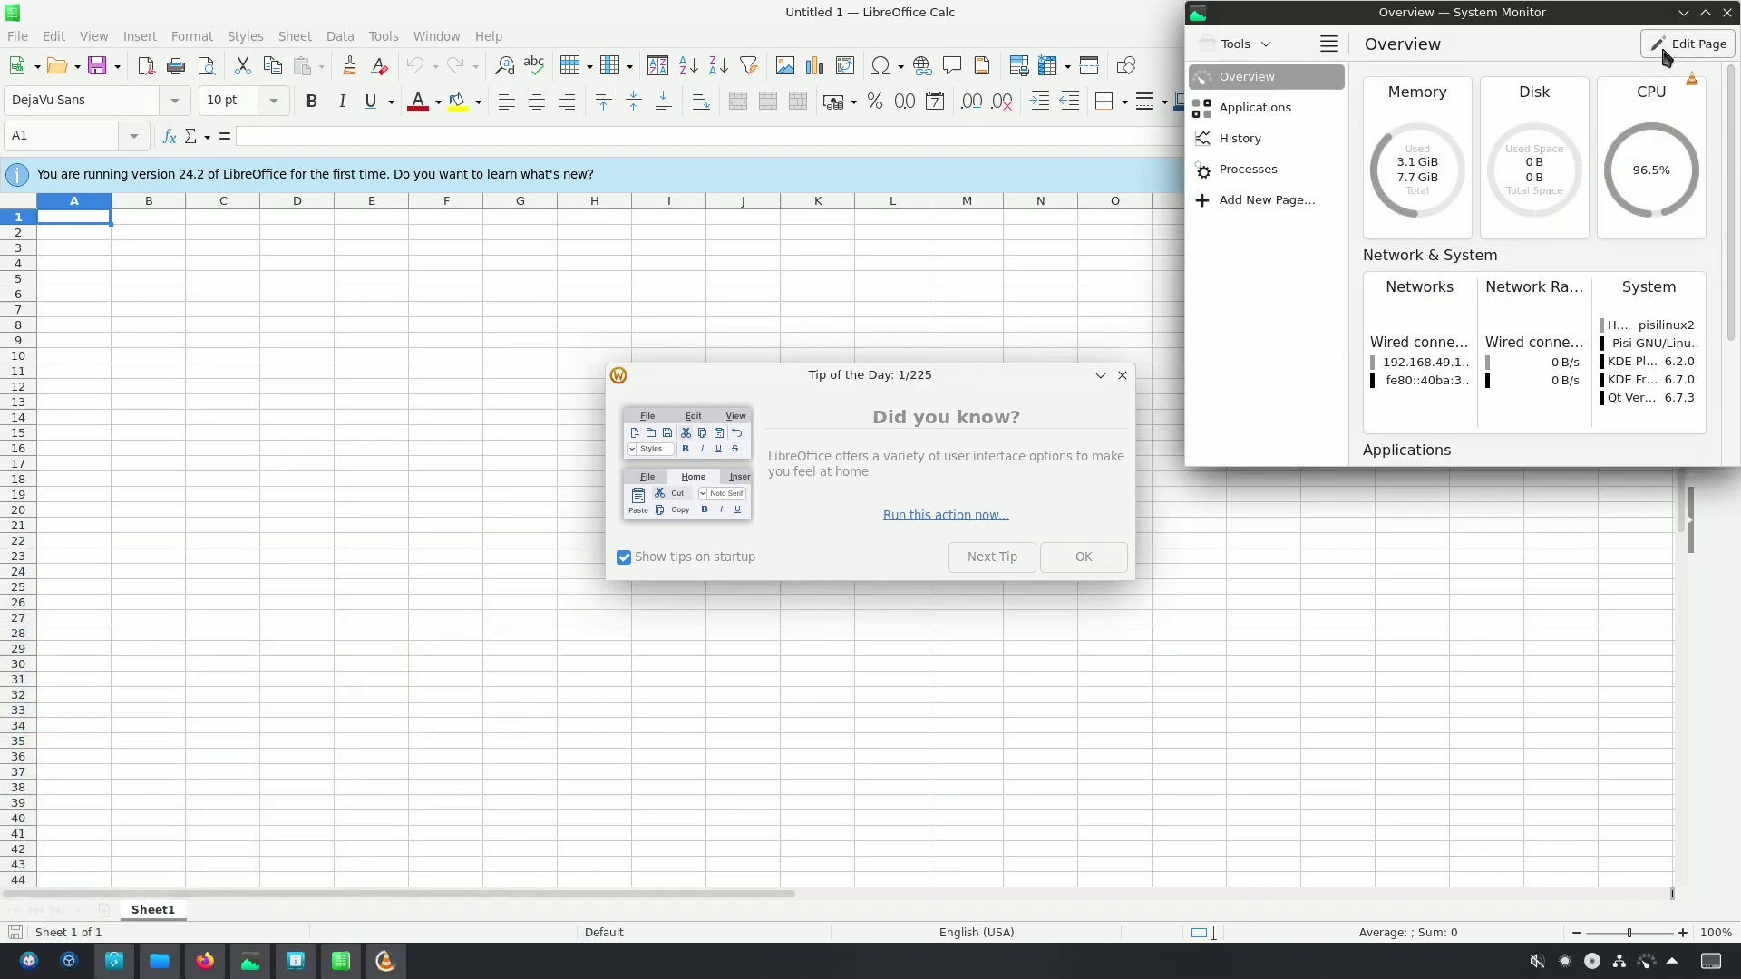
{"action": "left_click", "coordinate": [1704, 13]}
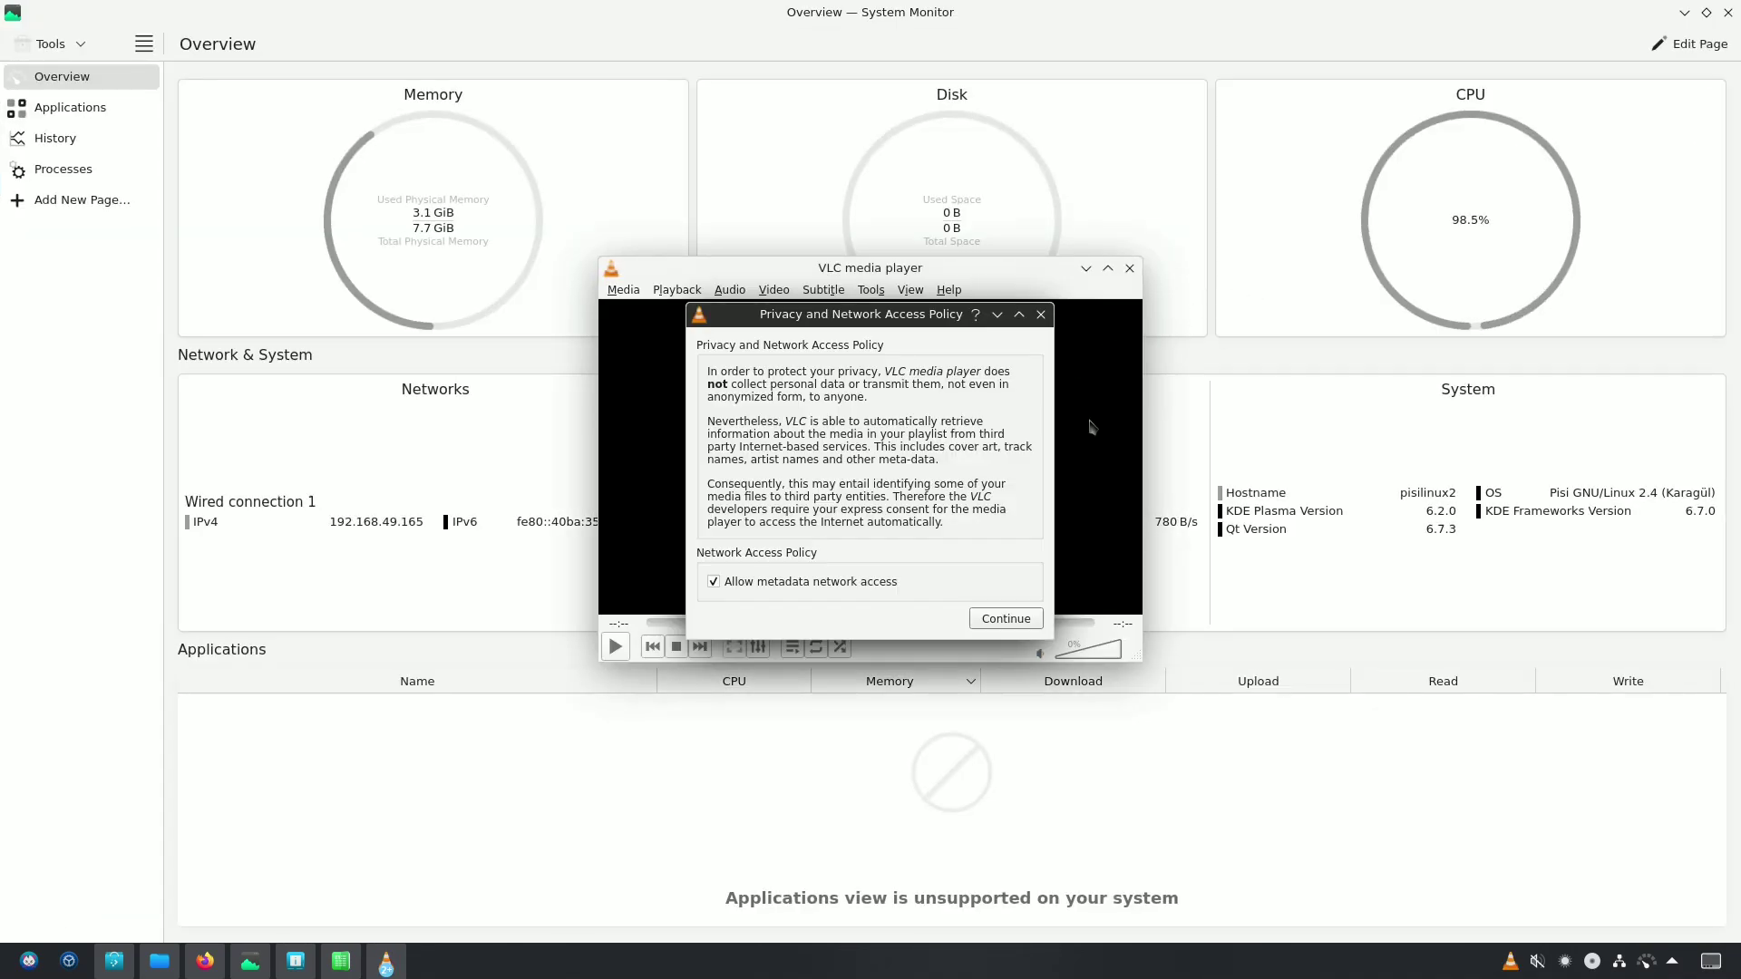
{"action": "left_click", "coordinate": [1006, 619]}
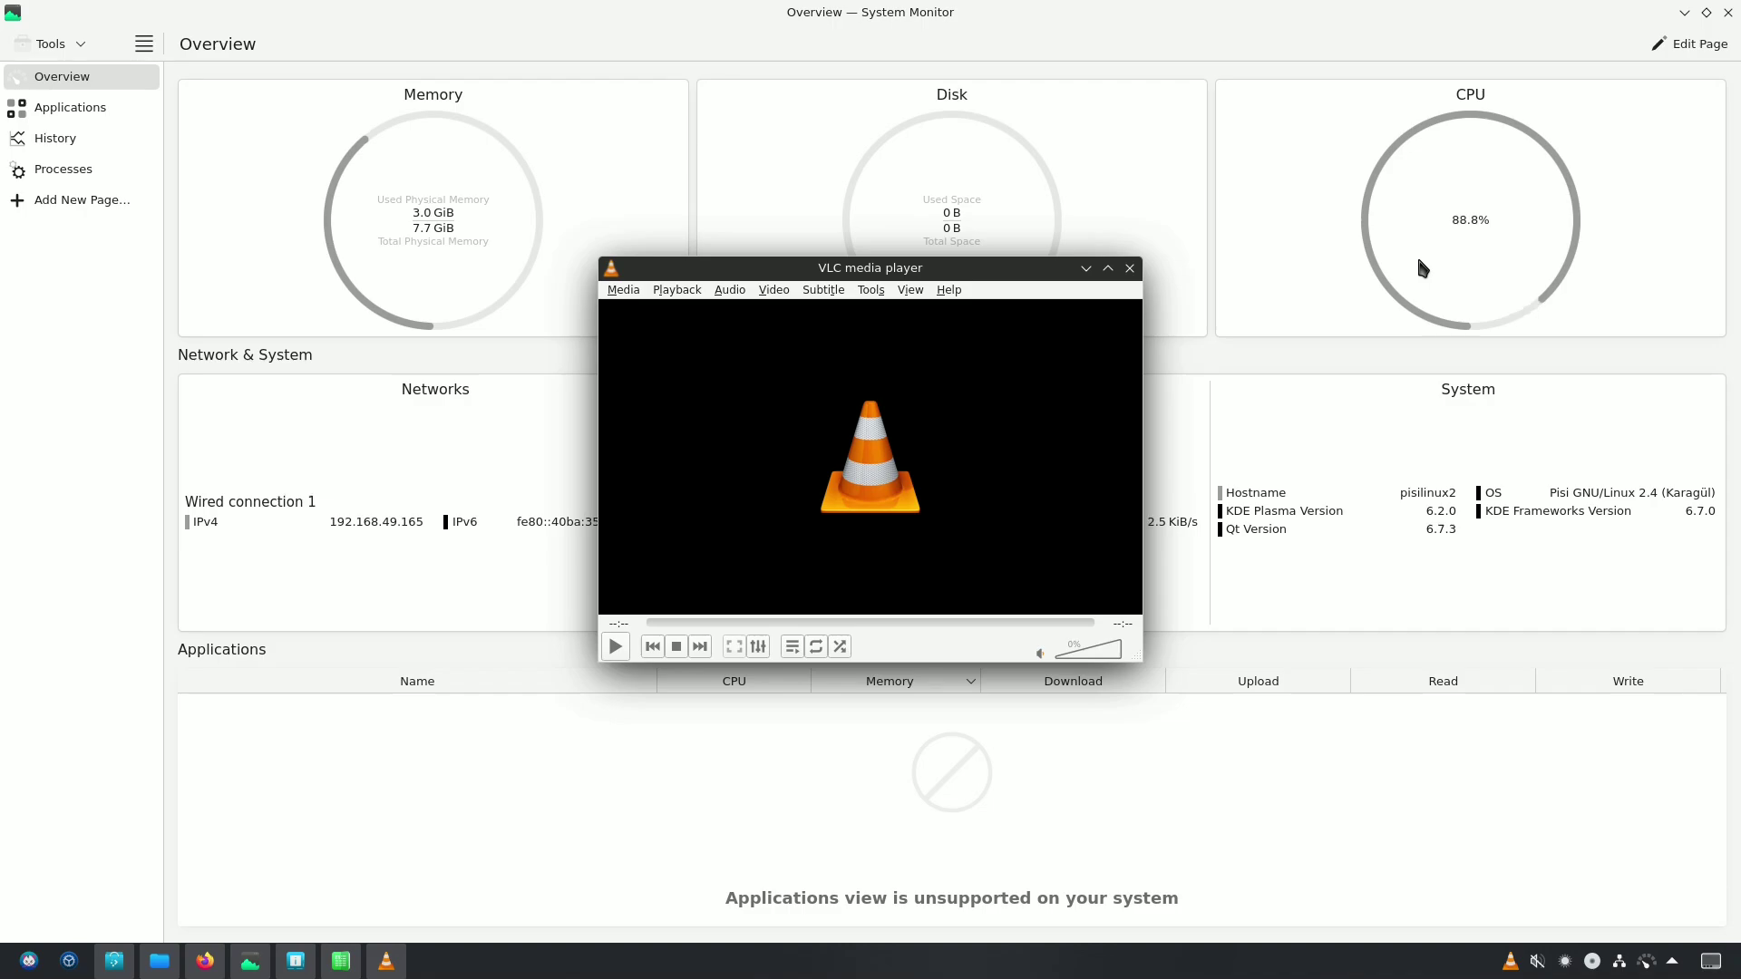
{"action": "left_click", "coordinate": [142, 564]}
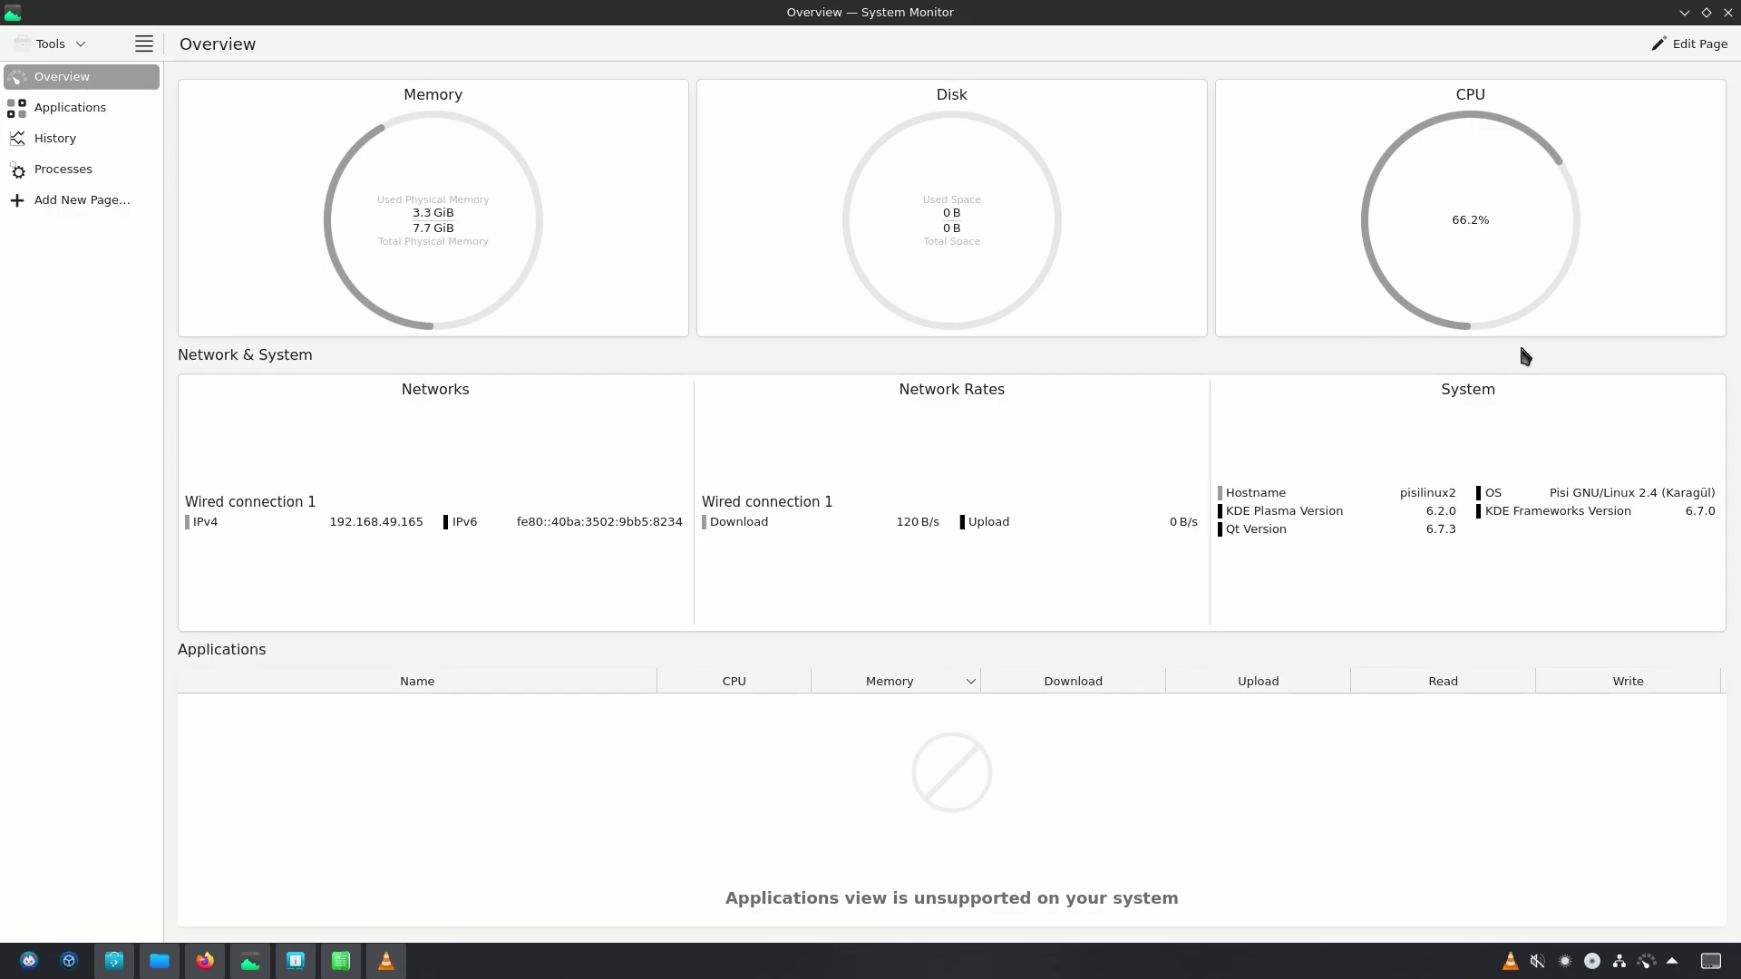
View System Monitor's Applications and History pages, return to Overview and restore the window to its smaller size
{"action": "left_click", "coordinate": [94, 112]}
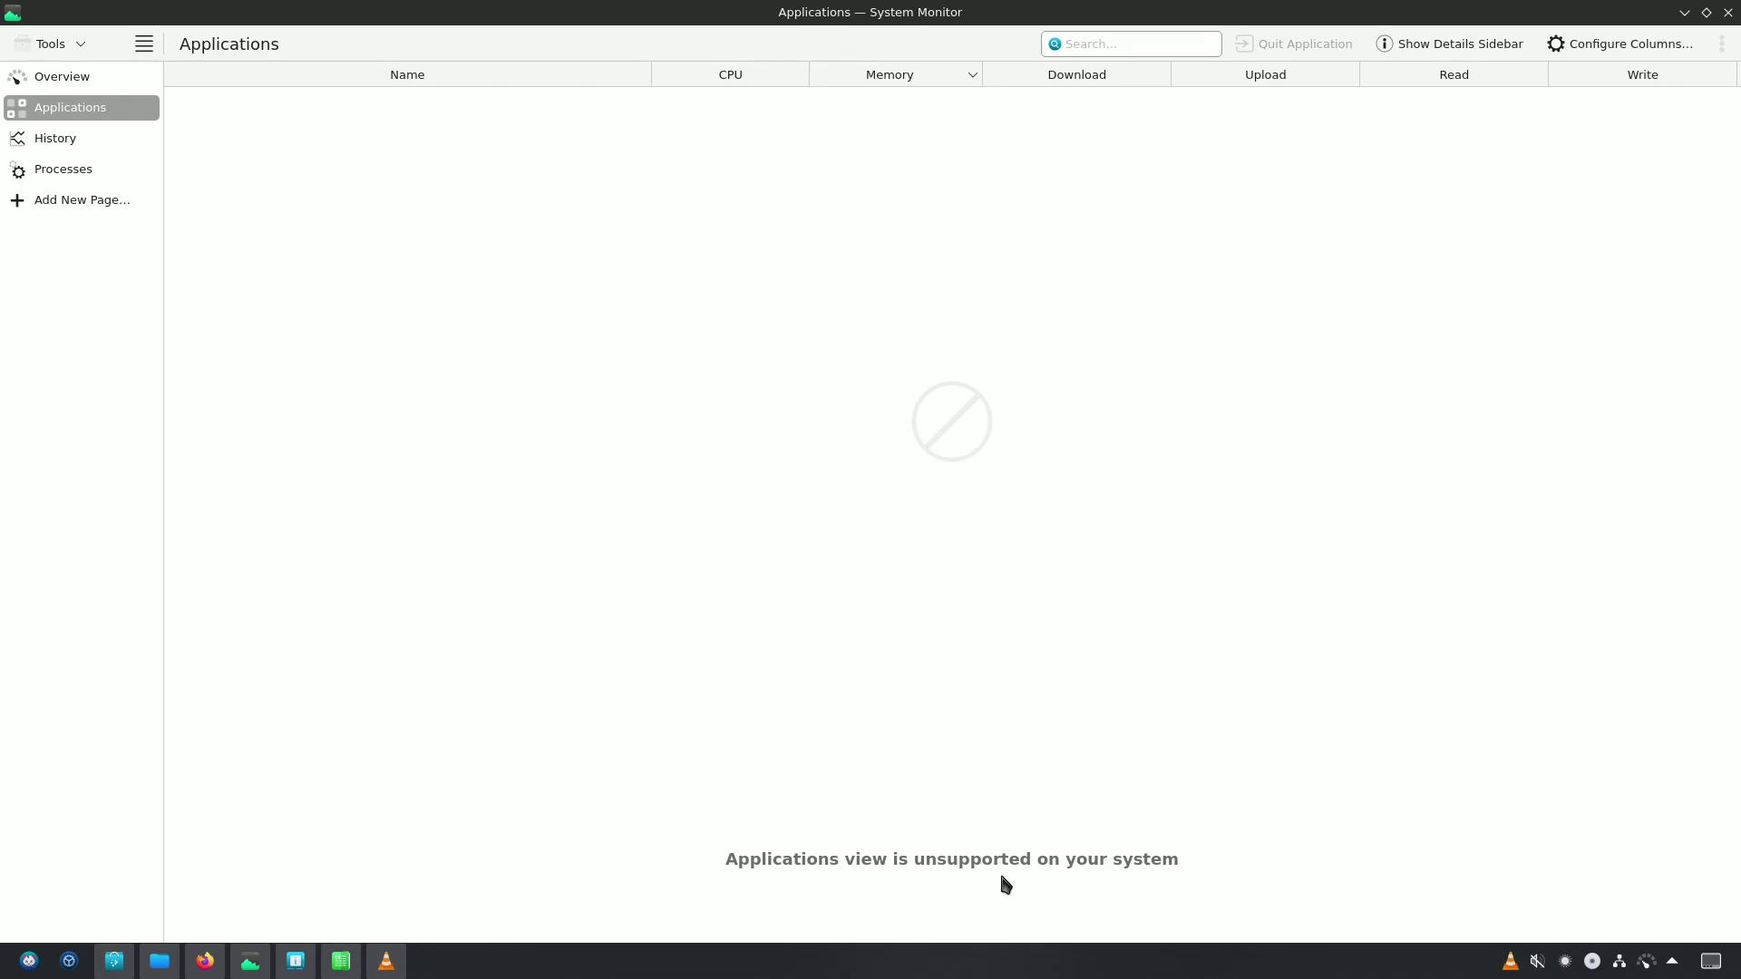
{"action": "left_click", "coordinate": [114, 140]}
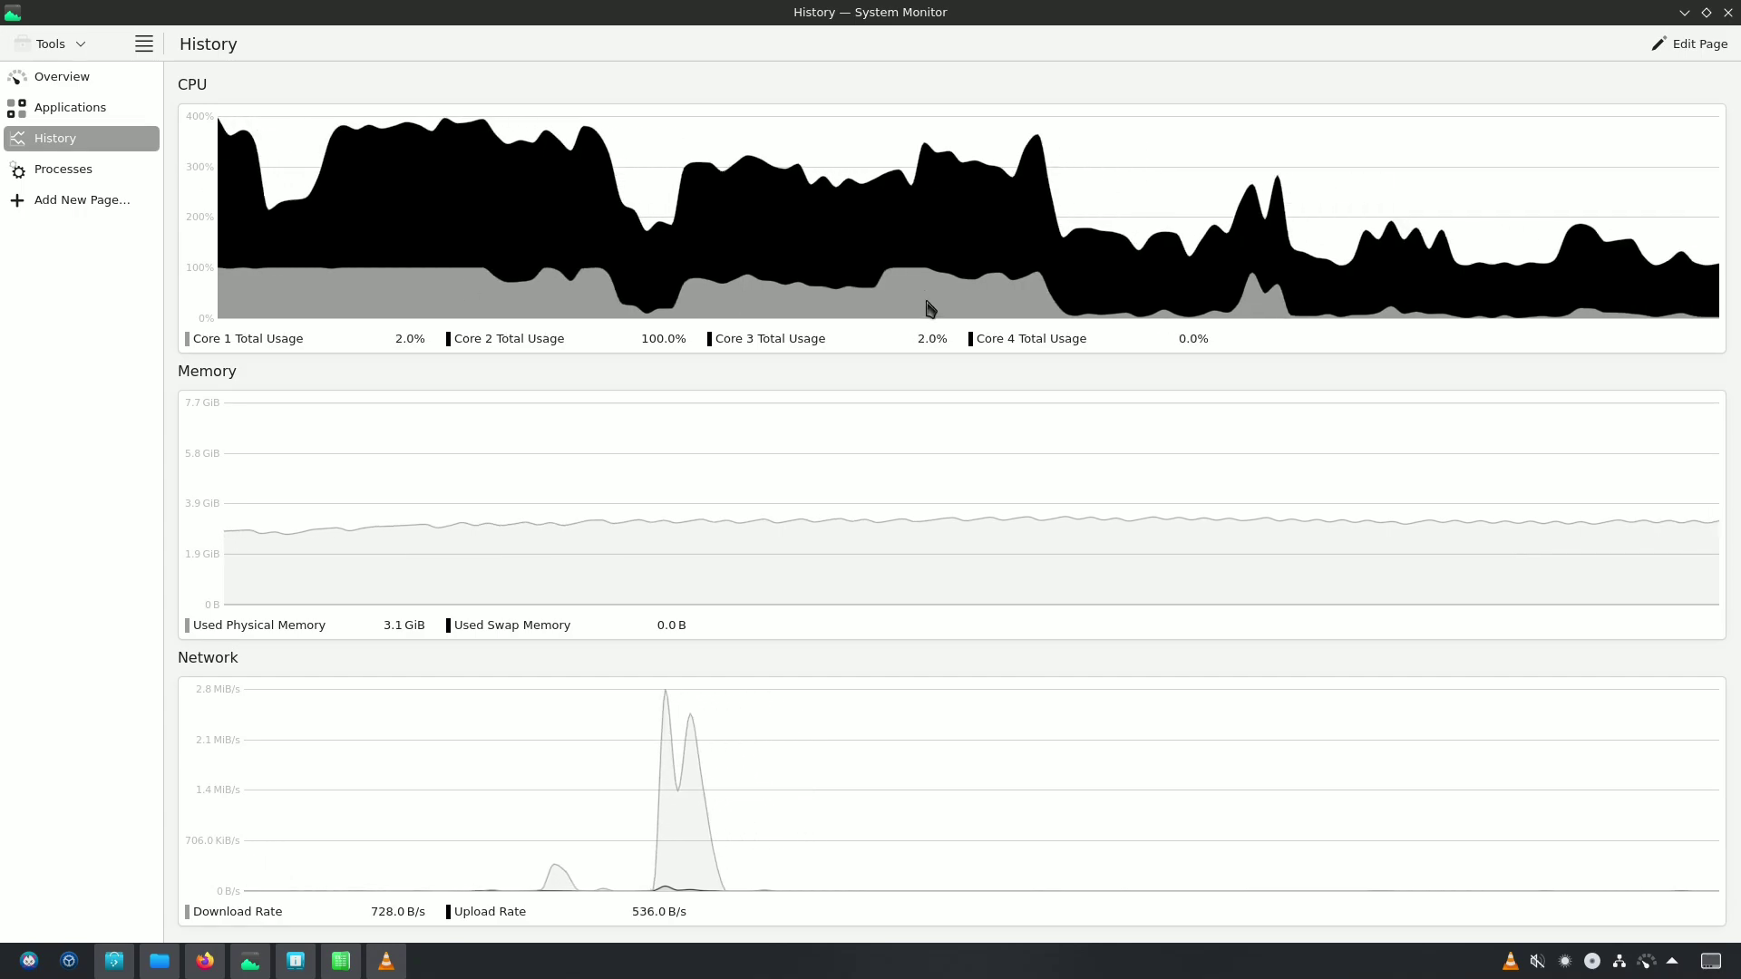
{"action": "left_click", "coordinate": [127, 78]}
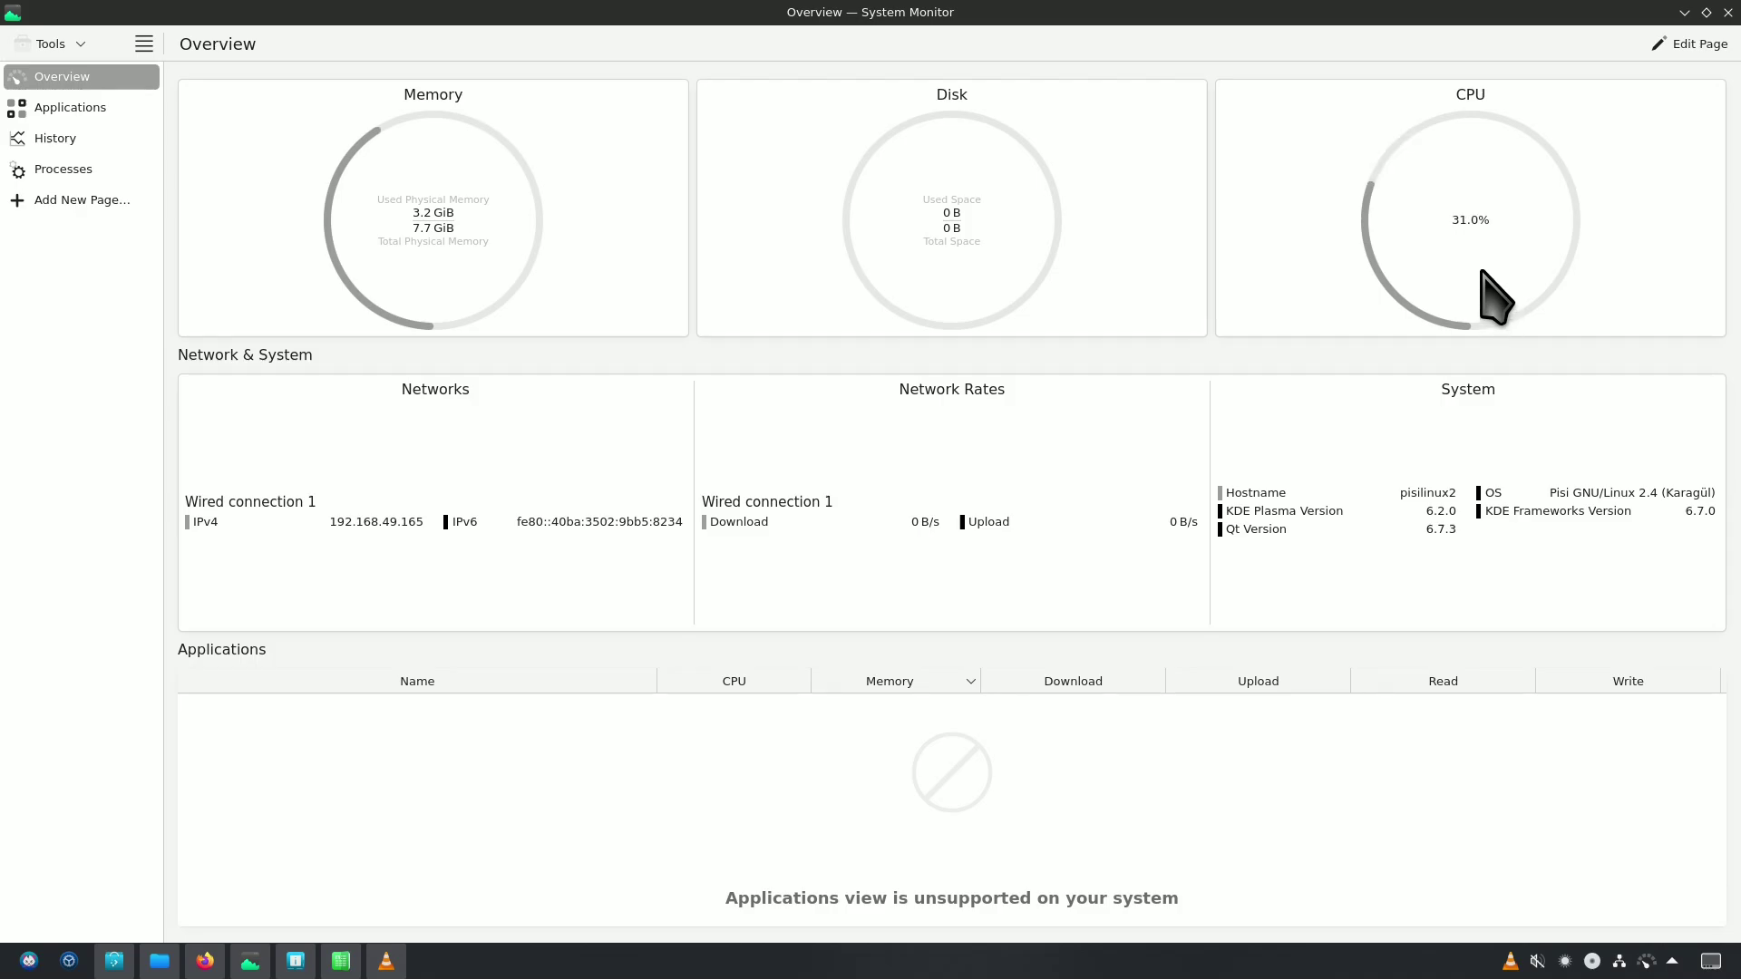
{"action": "left_click", "coordinate": [1706, 11]}
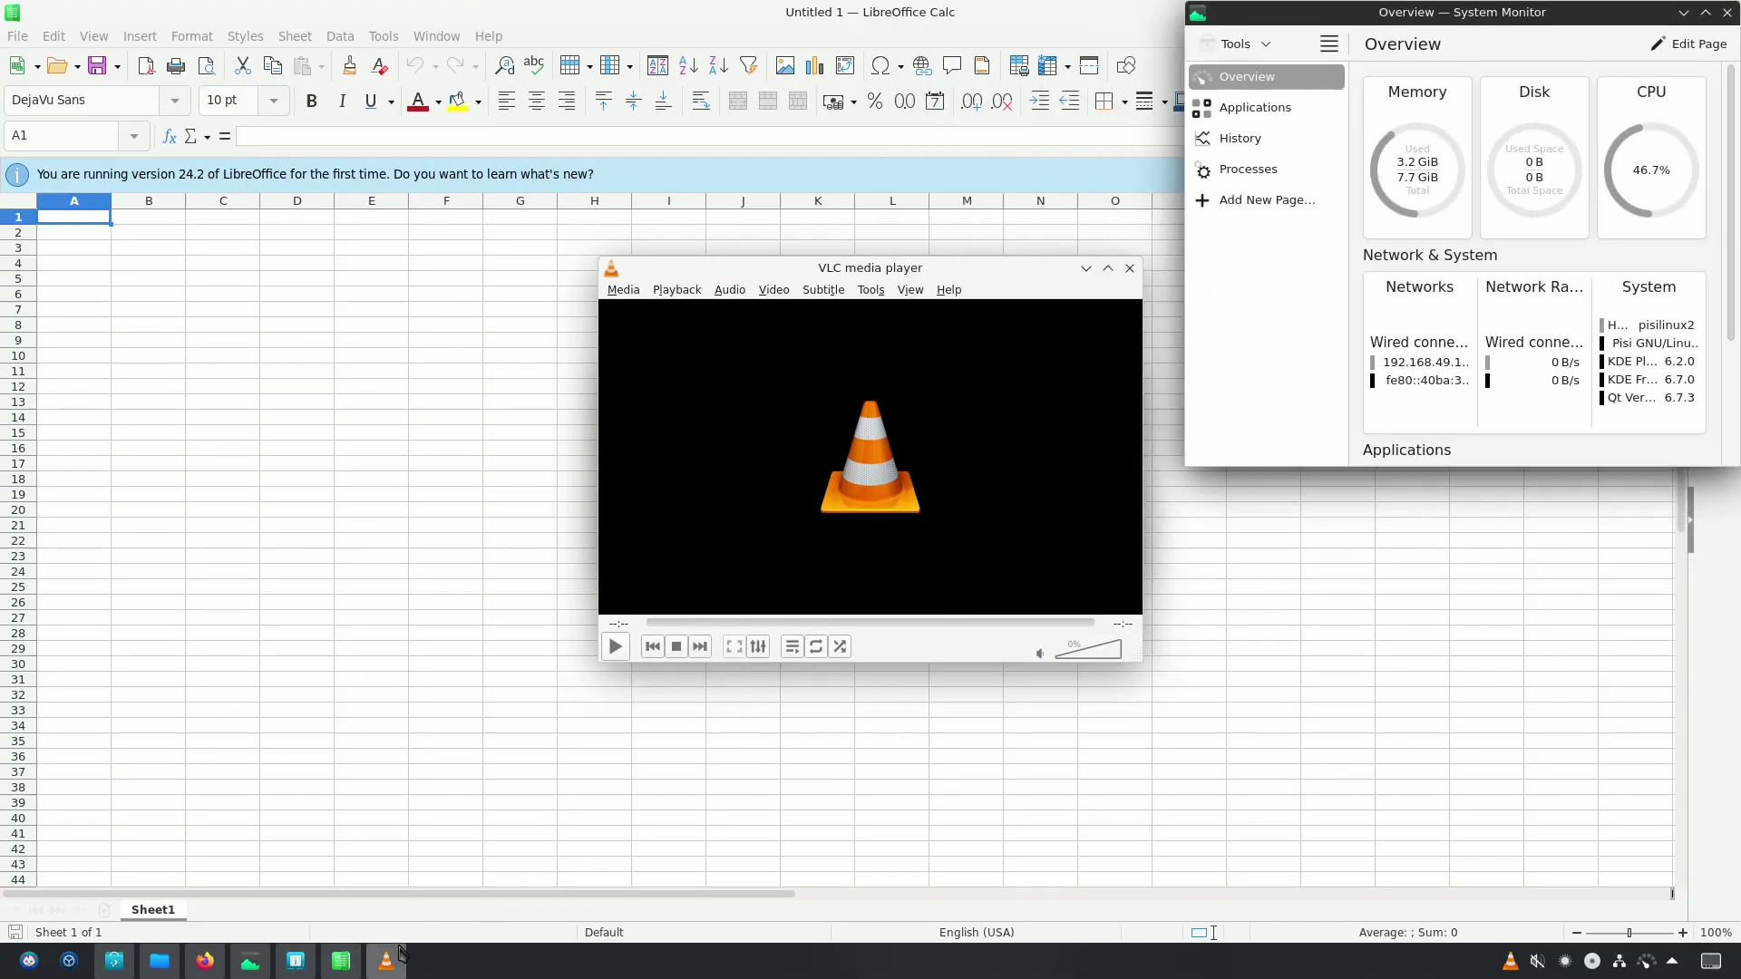
Bring the open windows to the front in turn, covering Calc, Info Center, System Monitor, Firefox, Dolphin and Discover
{"action": "left_click", "coordinate": [341, 962]}
{"action": "left_click", "coordinate": [296, 961]}
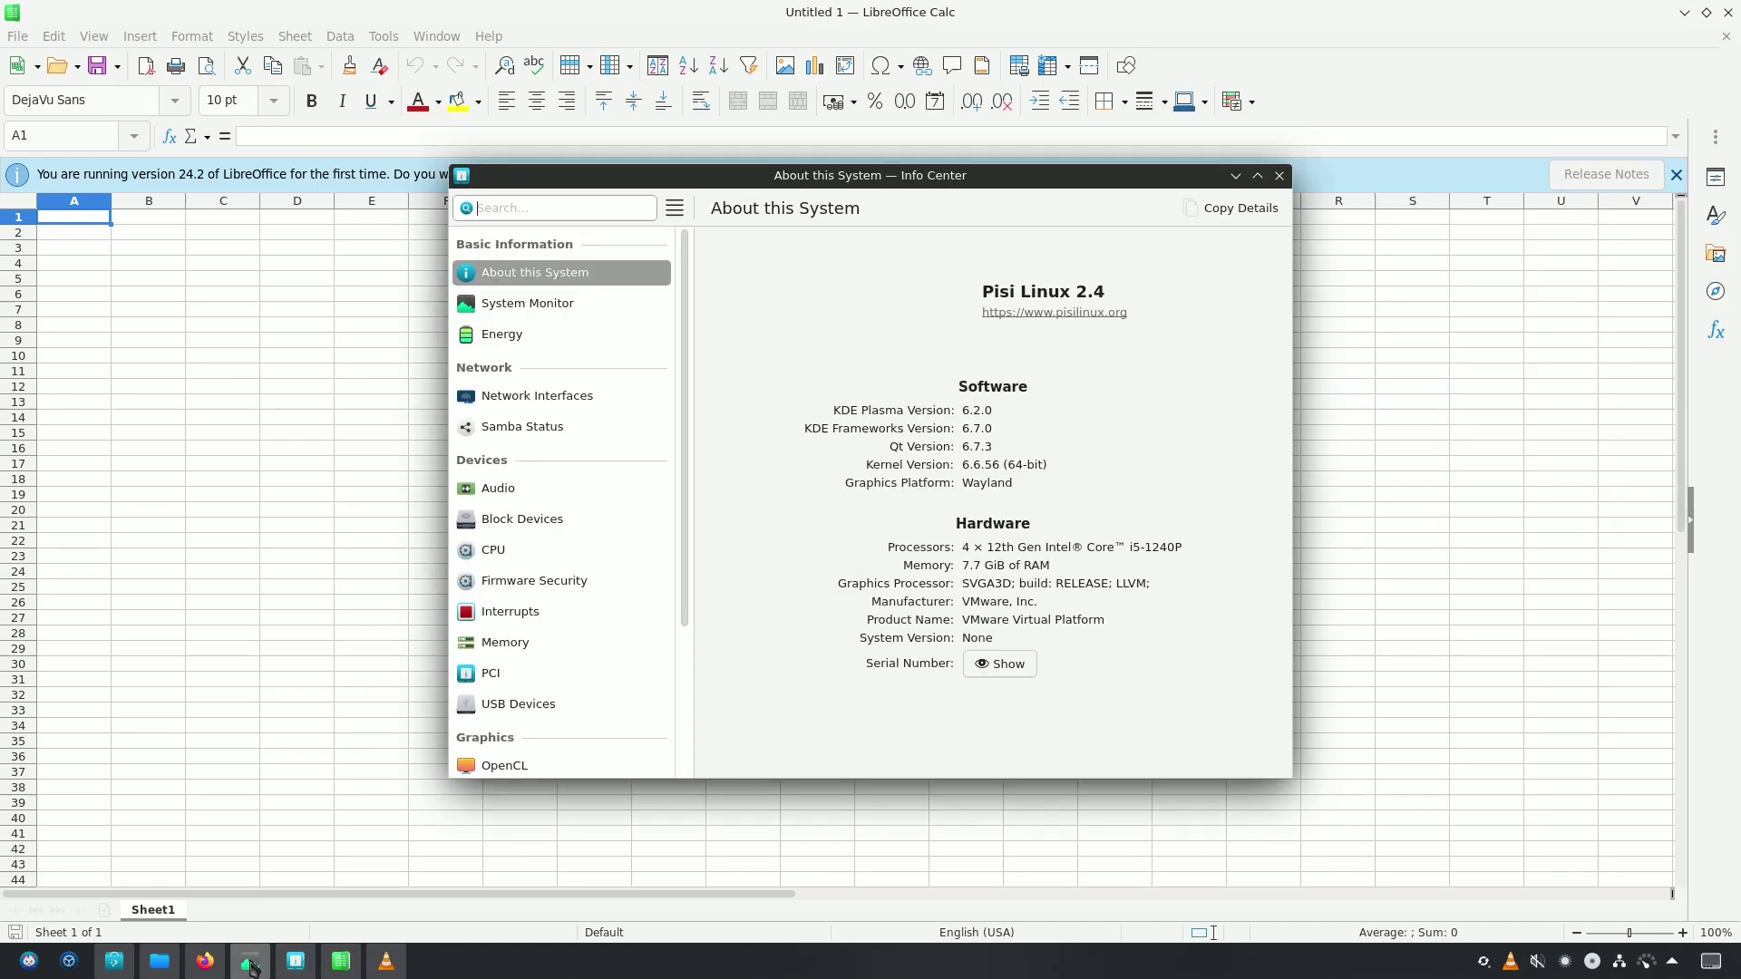
{"action": "left_click", "coordinate": [250, 962]}
{"action": "left_click", "coordinate": [205, 961]}
{"action": "left_click", "coordinate": [156, 963]}
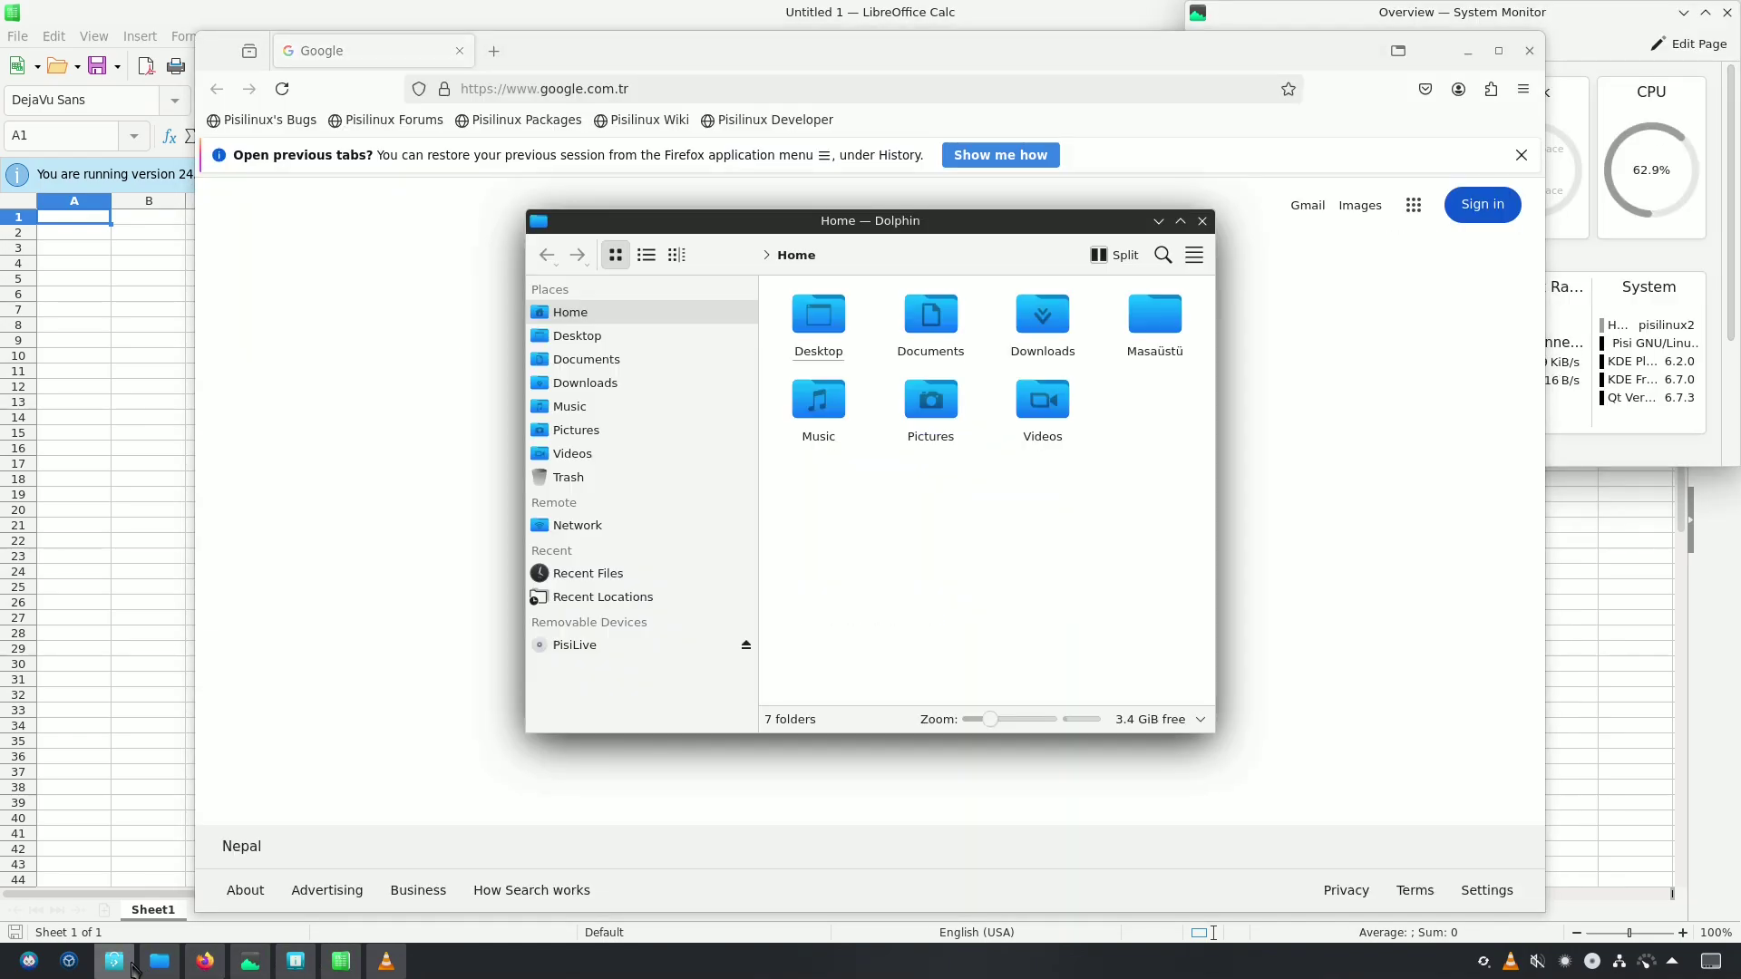
{"action": "left_click", "coordinate": [115, 962]}
{"action": "left_click", "coordinate": [160, 961]}
{"action": "left_click", "coordinate": [205, 962]}
{"action": "left_click", "coordinate": [250, 961]}
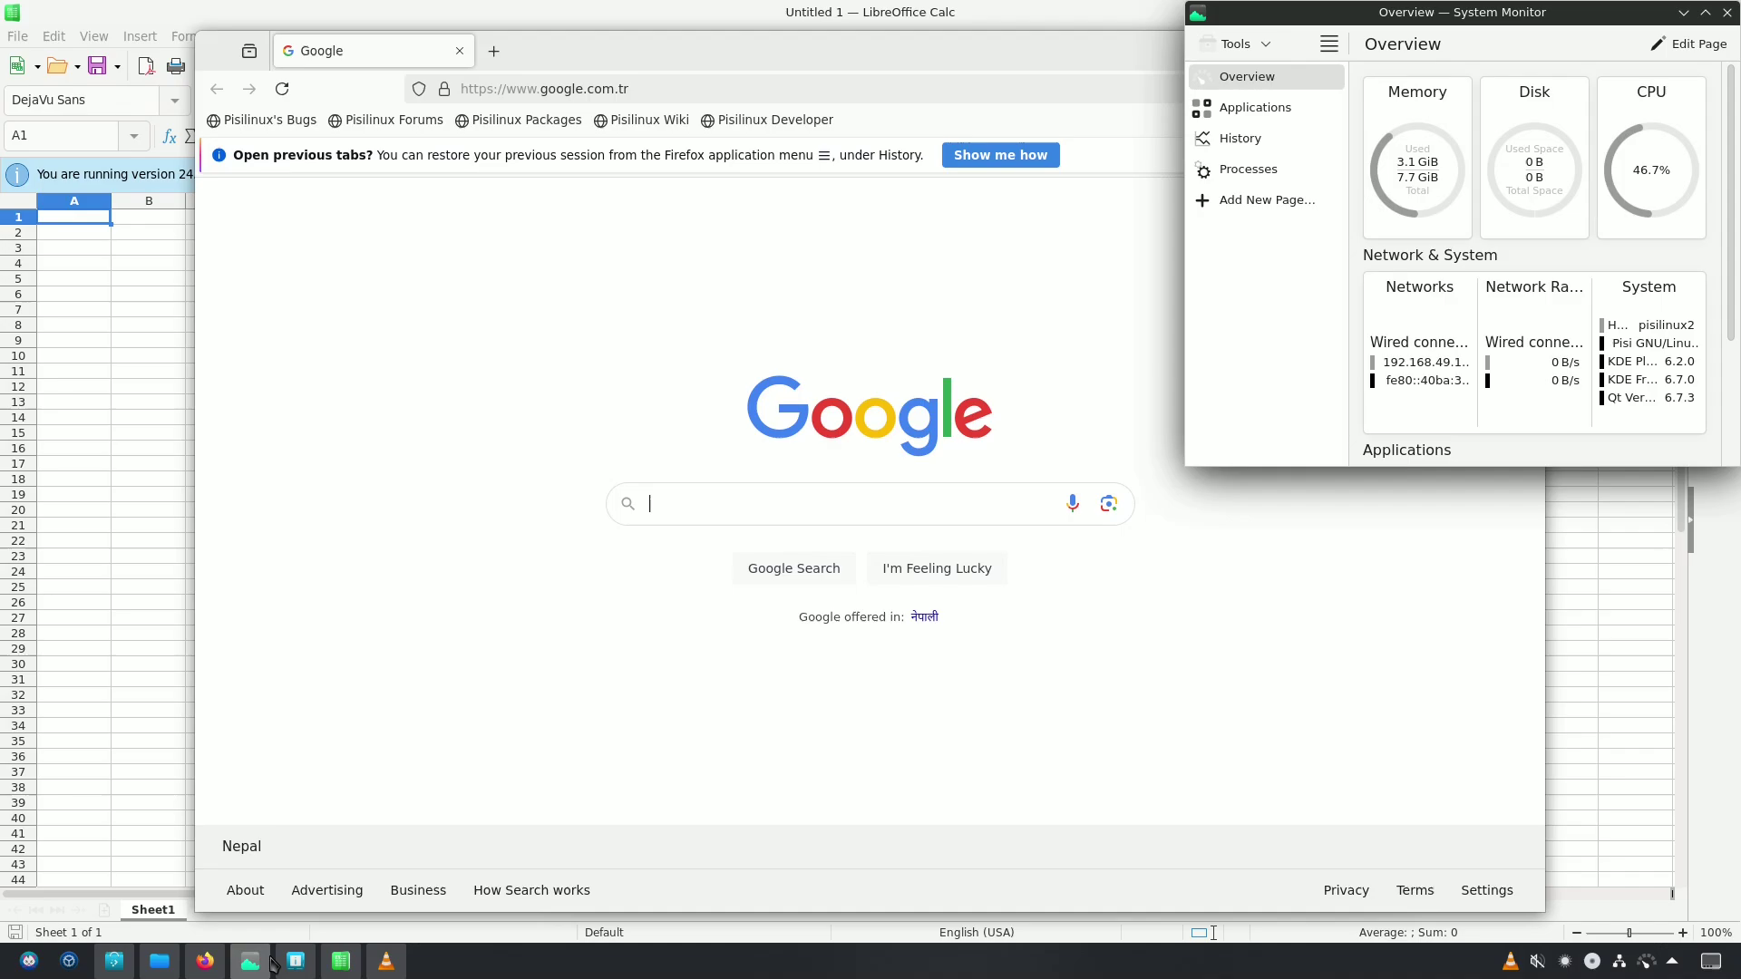
{"action": "left_click", "coordinate": [296, 961]}
{"action": "left_click", "coordinate": [341, 961]}
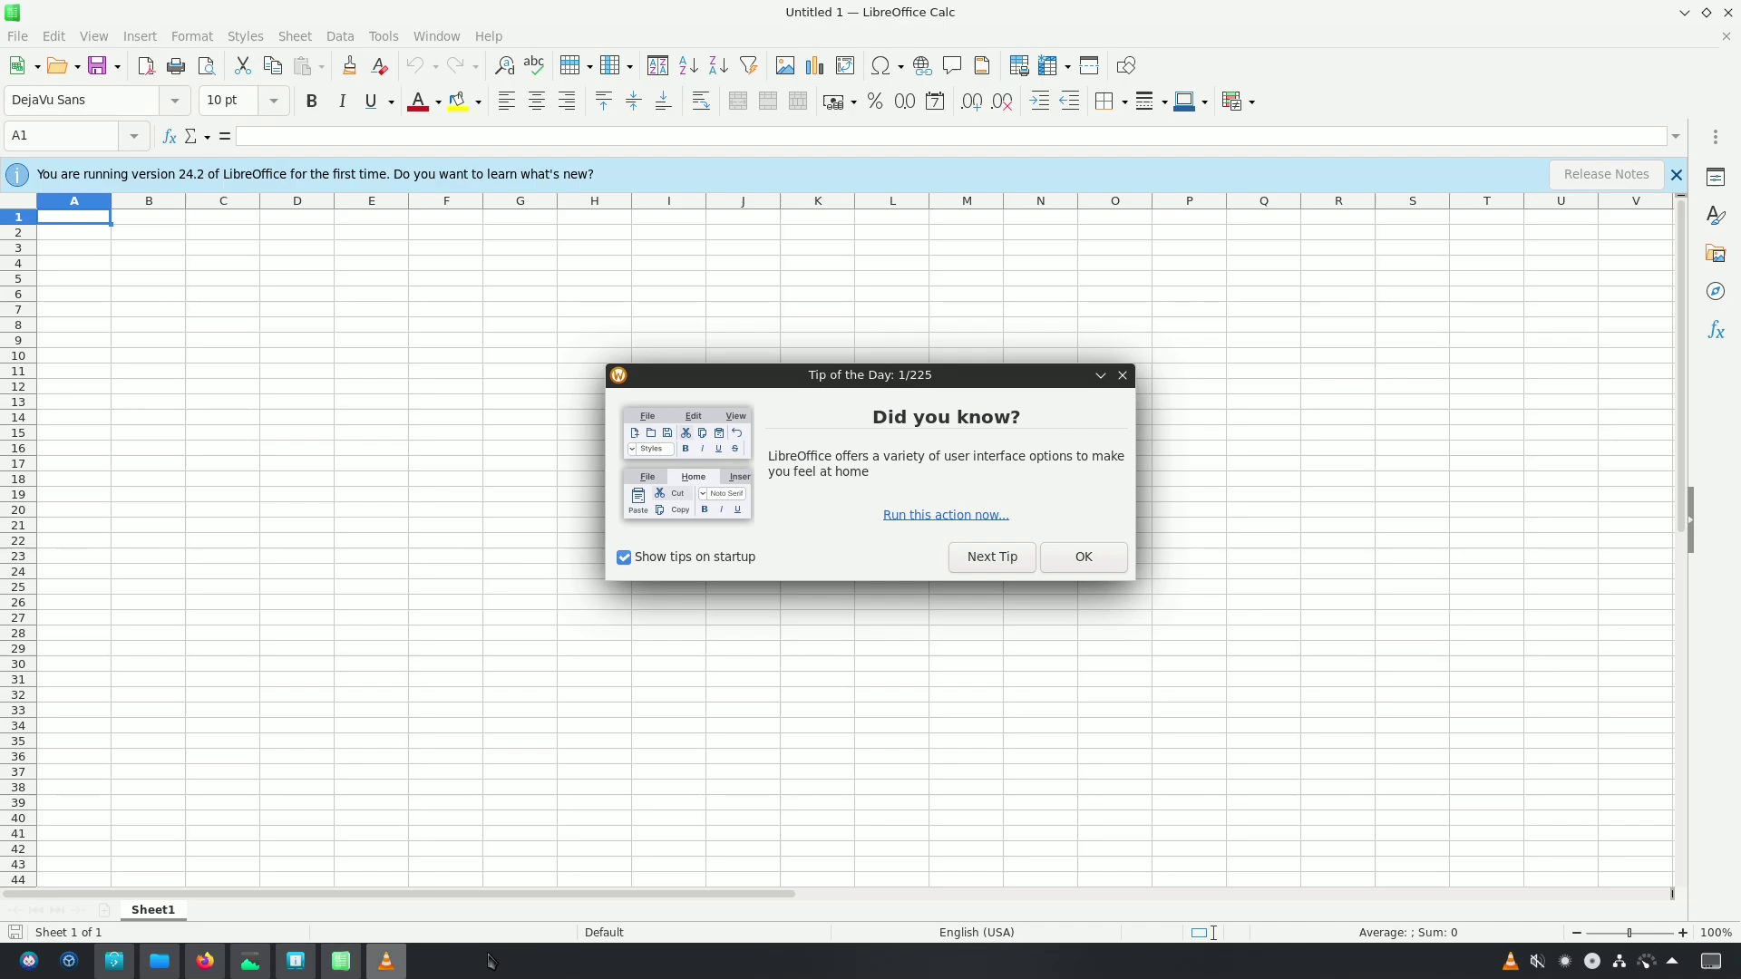
Dismiss the Tip of the Day, view LibreOffice's version information and close Calc
{"action": "left_click", "coordinate": [1122, 376]}
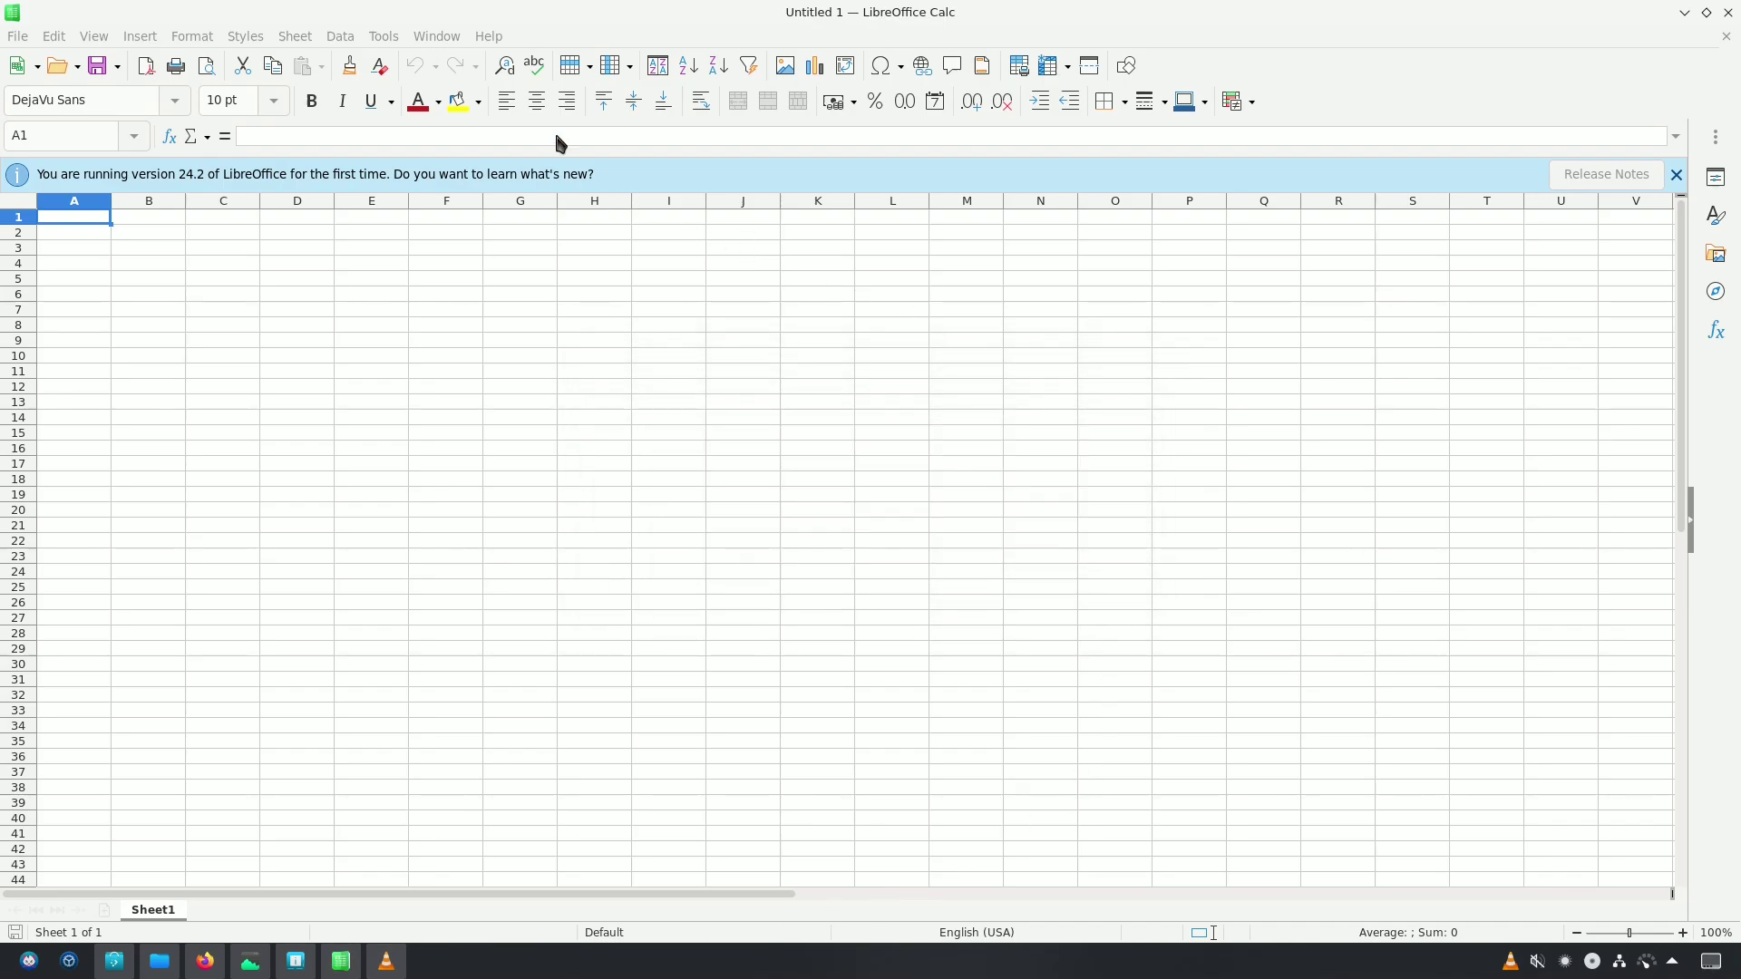
{"action": "left_click", "coordinate": [492, 38]}
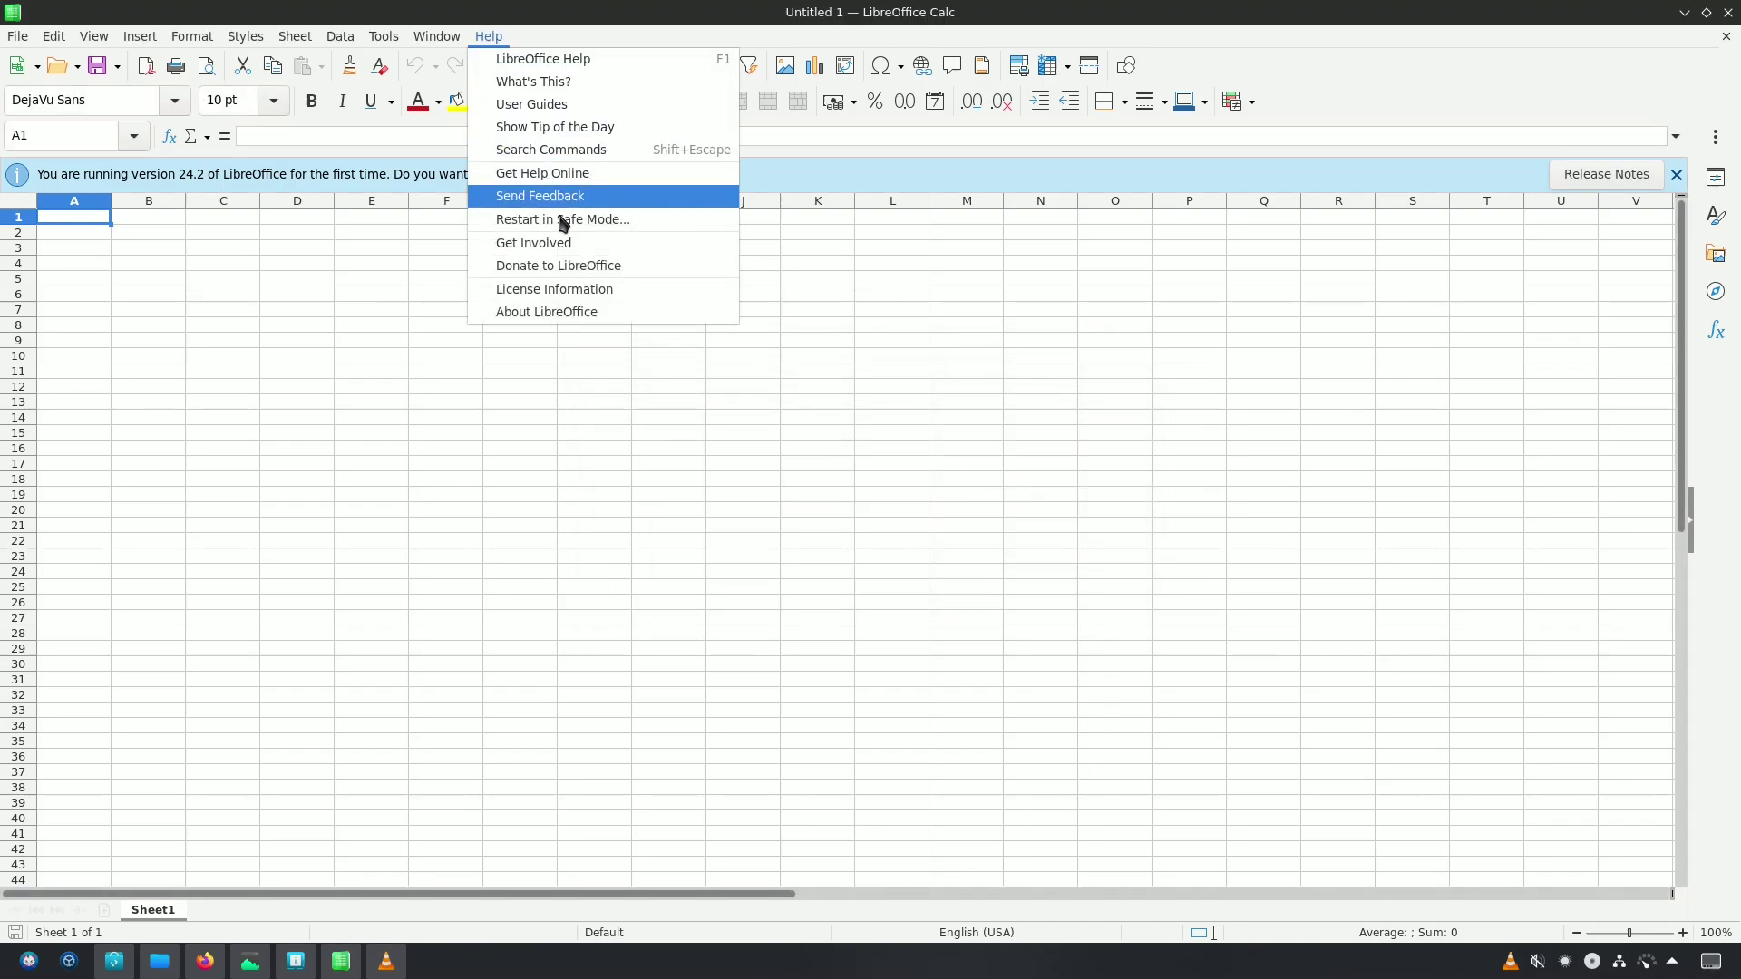
{"action": "left_click", "coordinate": [575, 311]}
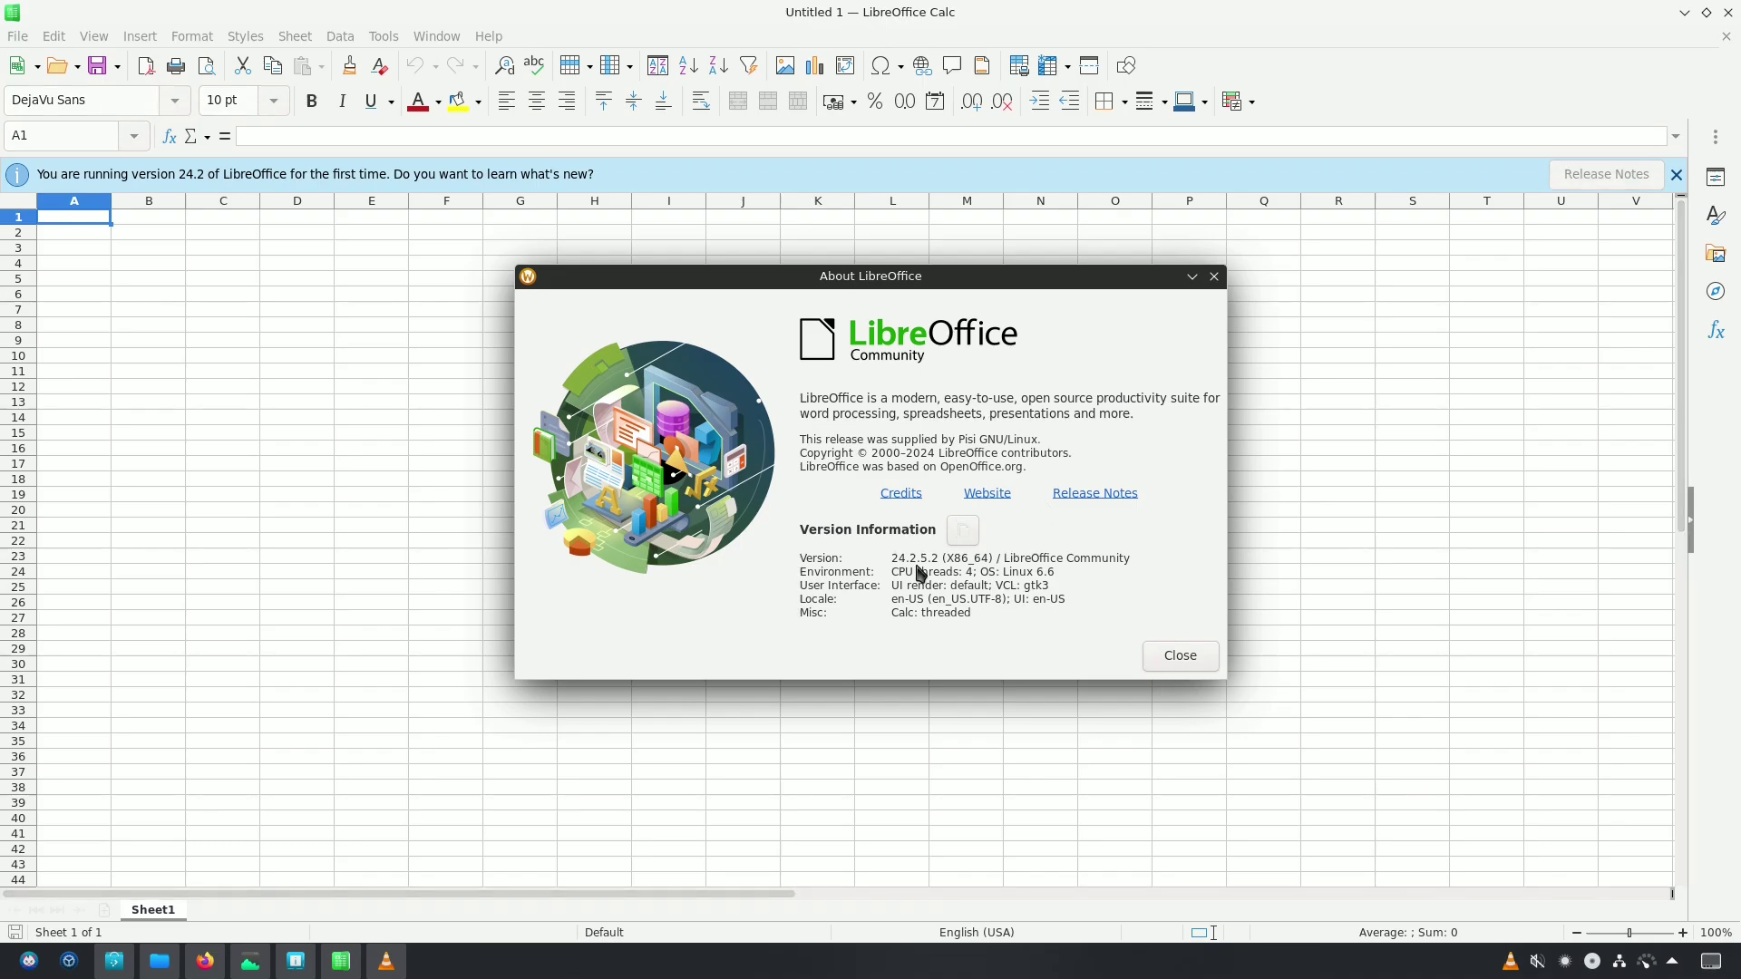
{"action": "left_click", "coordinate": [1200, 655]}
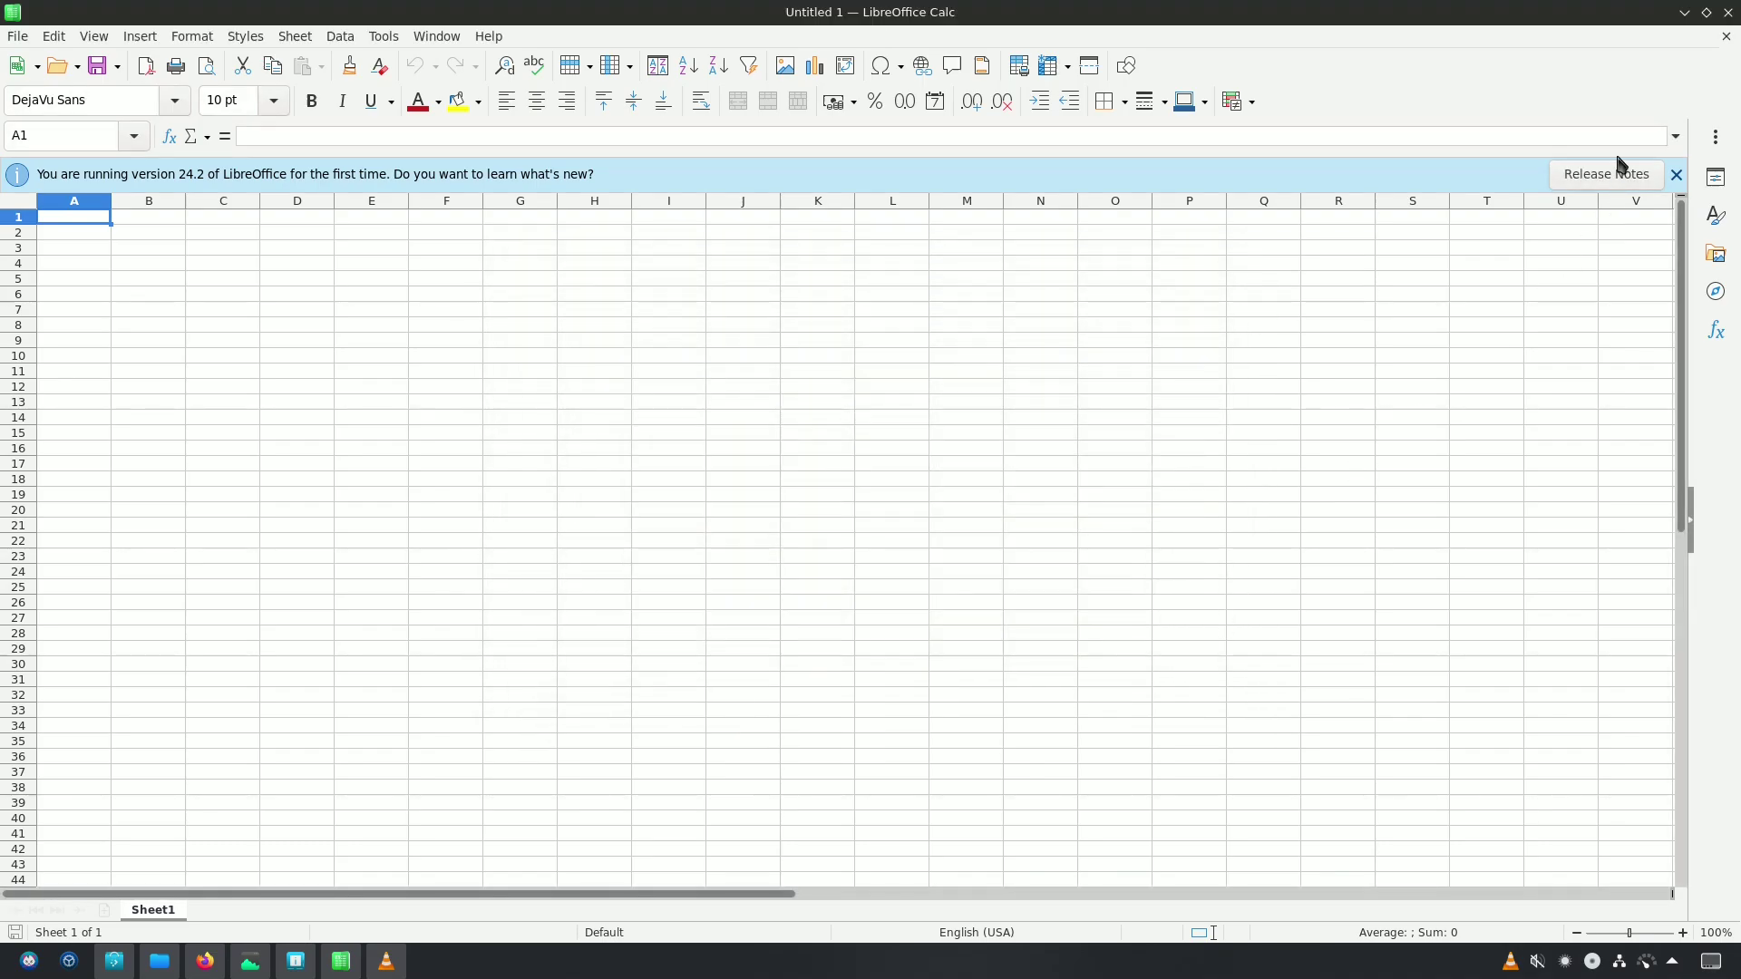
{"action": "left_click", "coordinate": [1727, 12]}
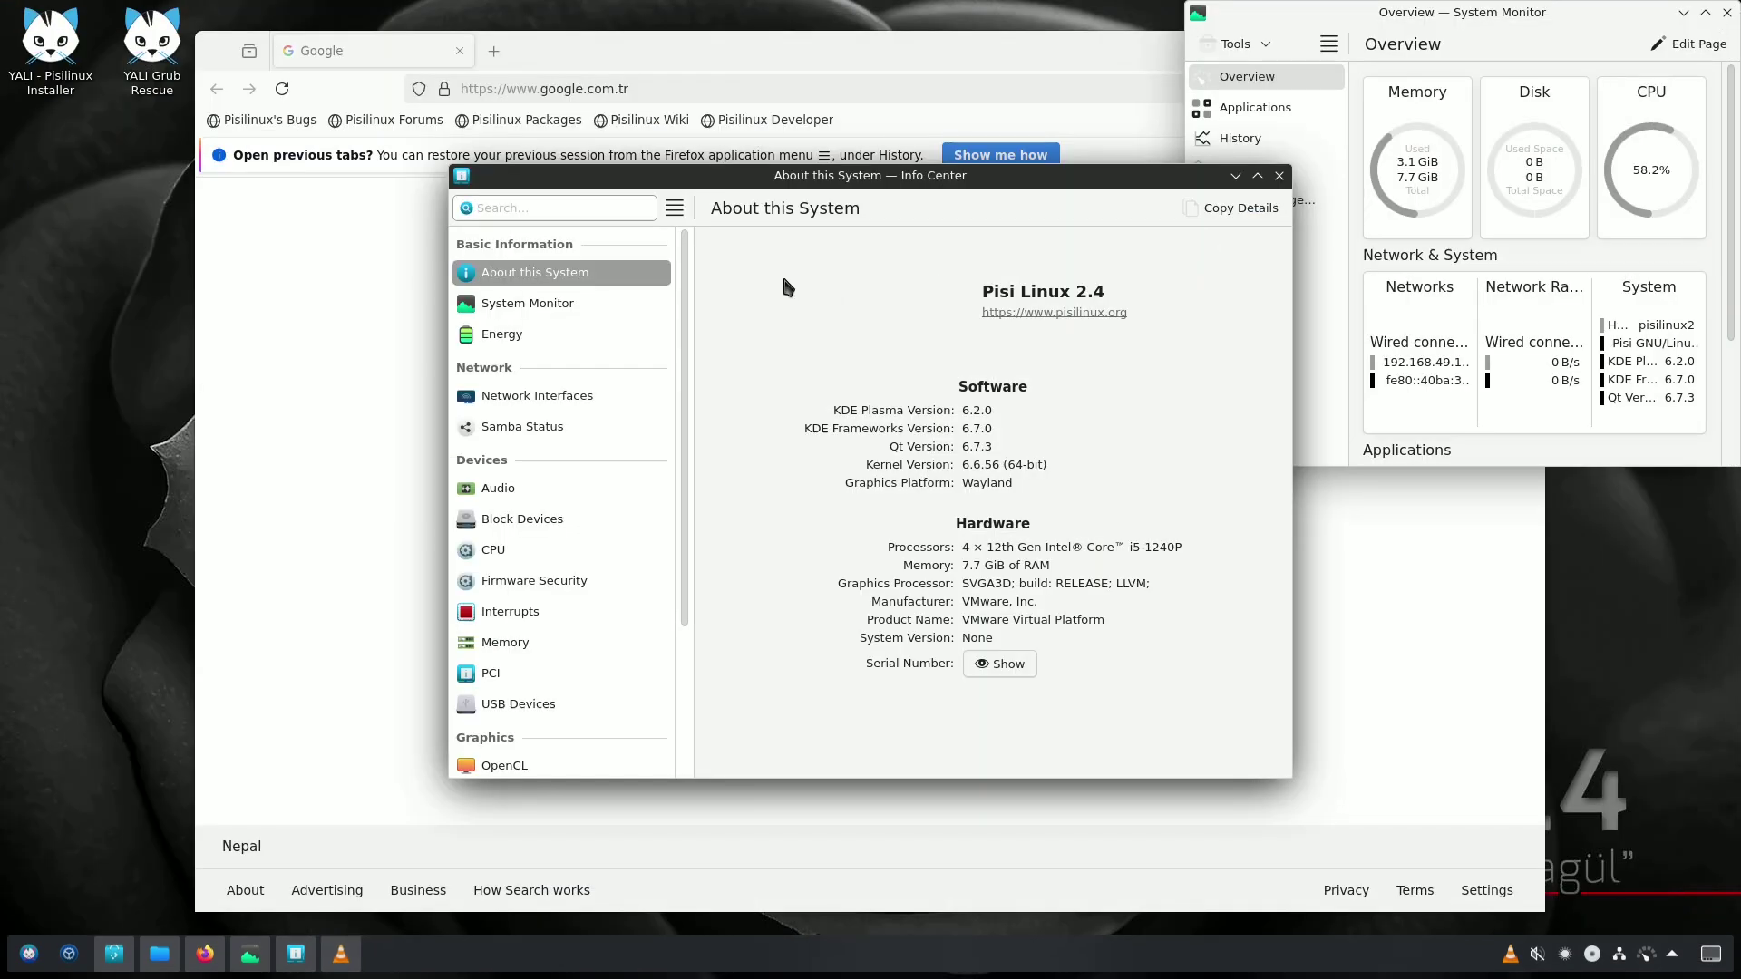
Close the Info Center and Firefox windows
{"action": "left_click", "coordinate": [1278, 175]}
{"action": "left_click", "coordinate": [784, 61]}
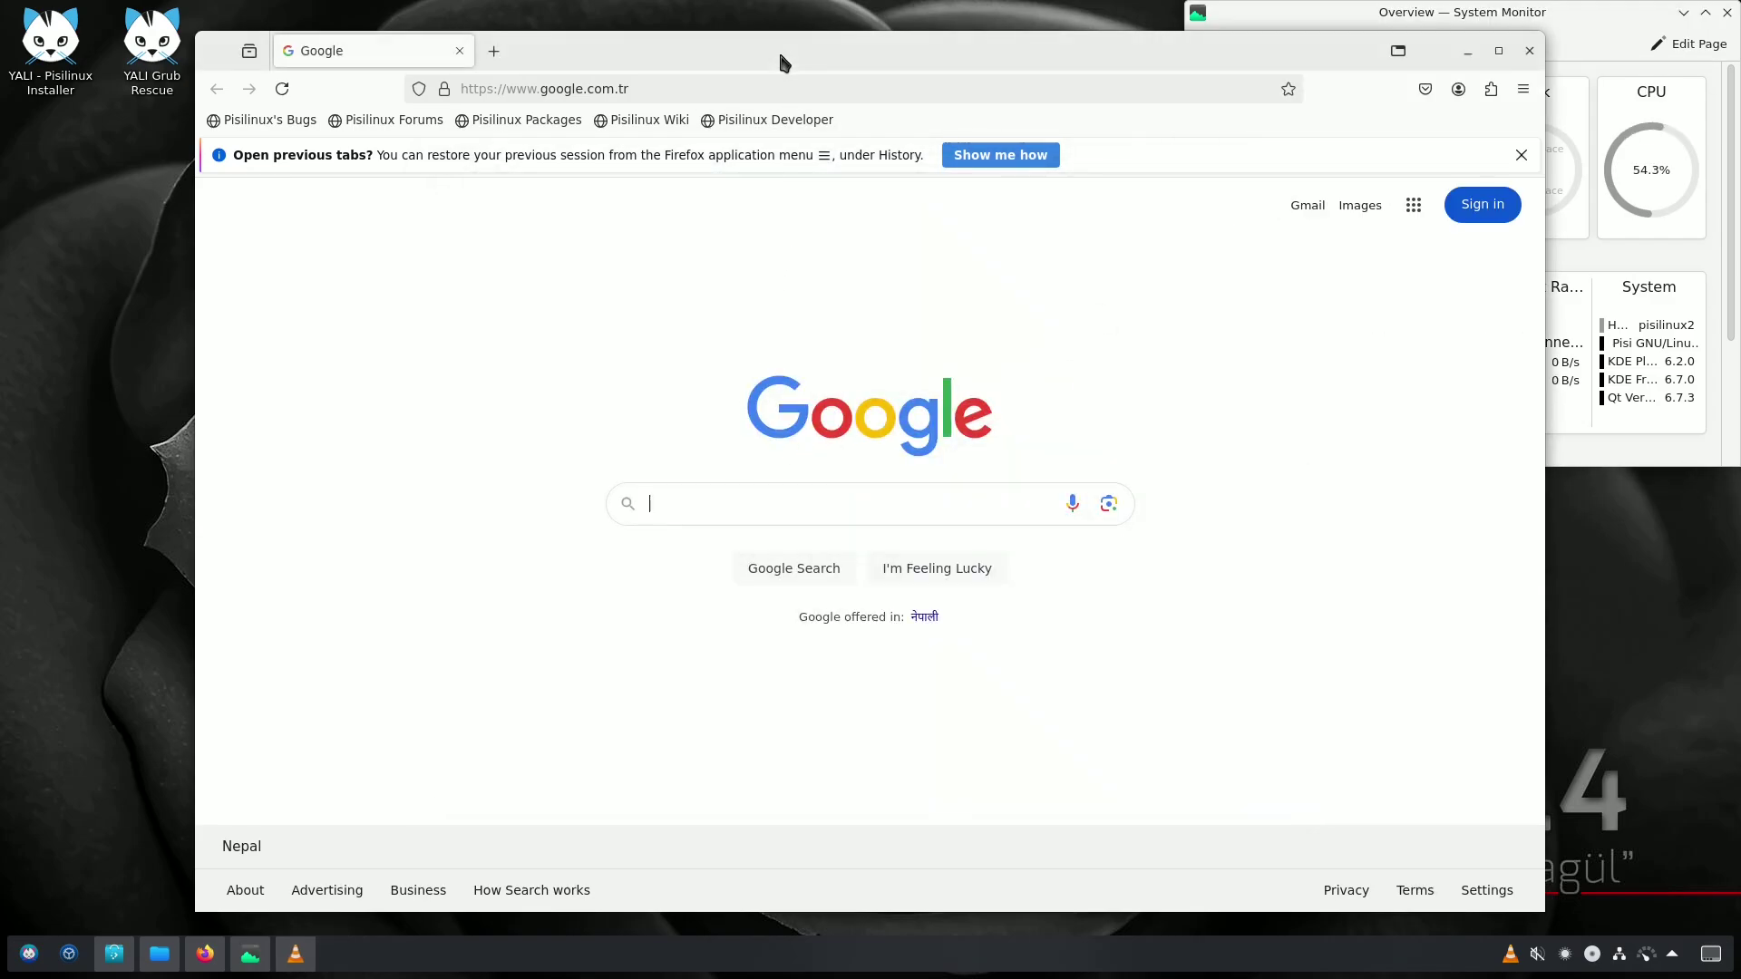
{"action": "left_click", "coordinate": [1529, 52]}
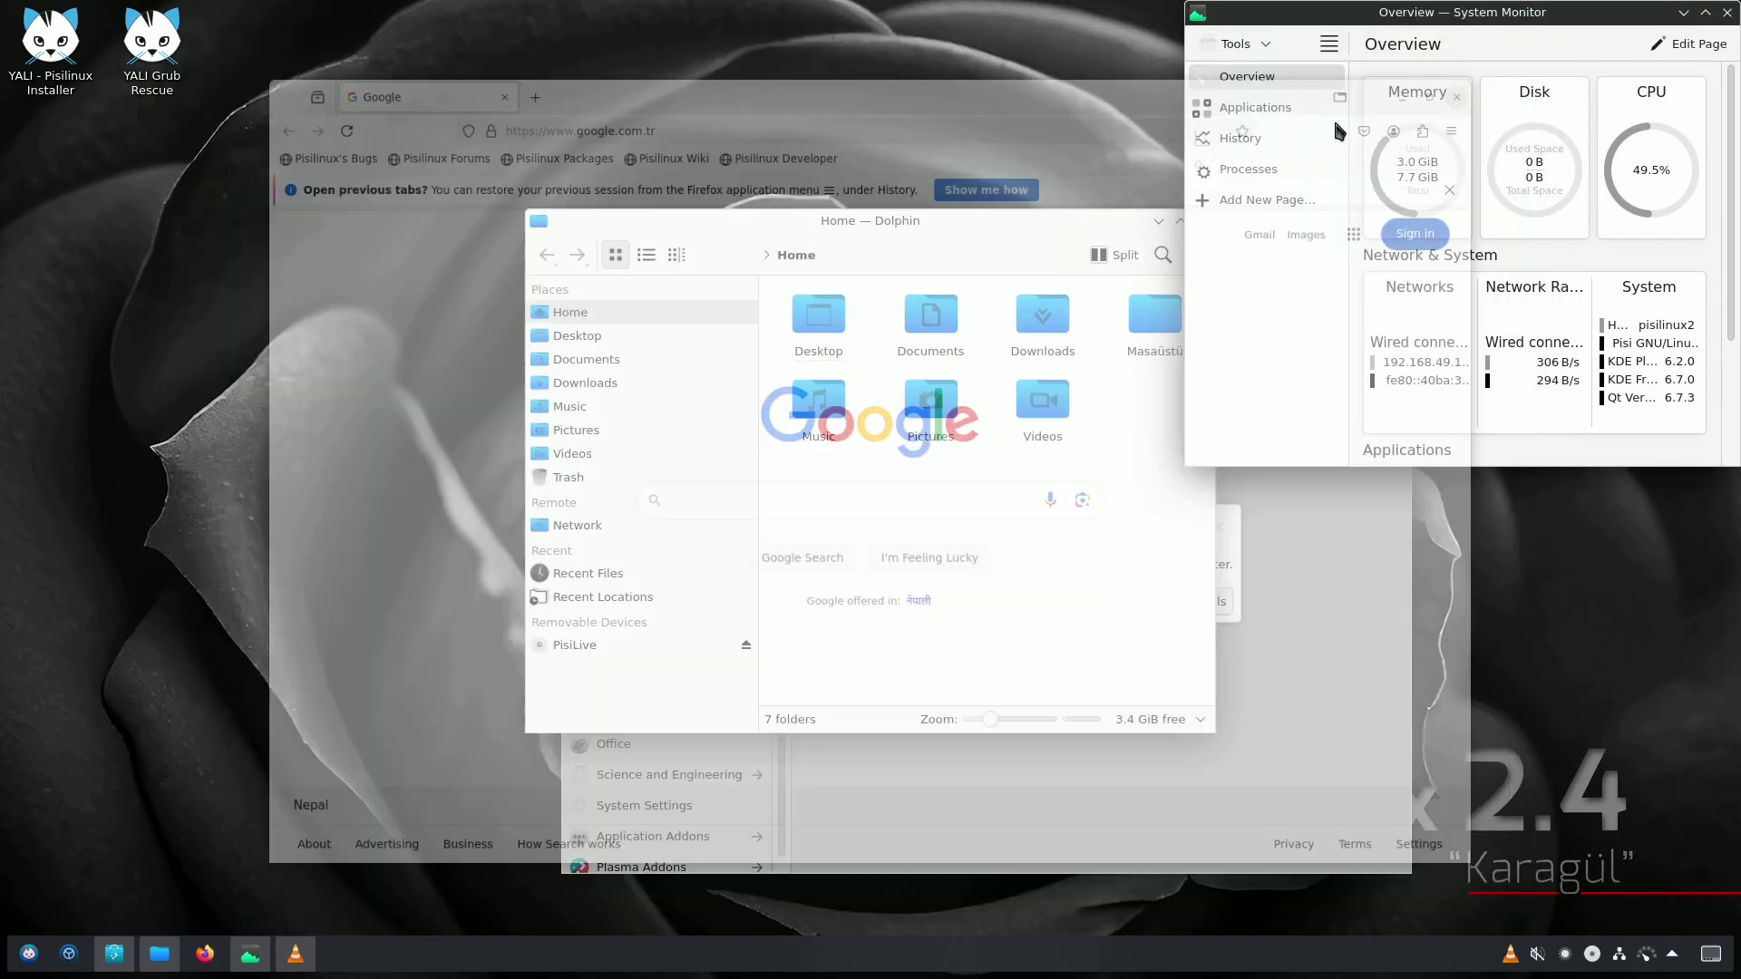
Move the Dolphin window away from System Monitor and view Dolphin's version information
{"action": "left_click_drag", "start_coordinate": [792, 227], "coordinate": [706, 222]}
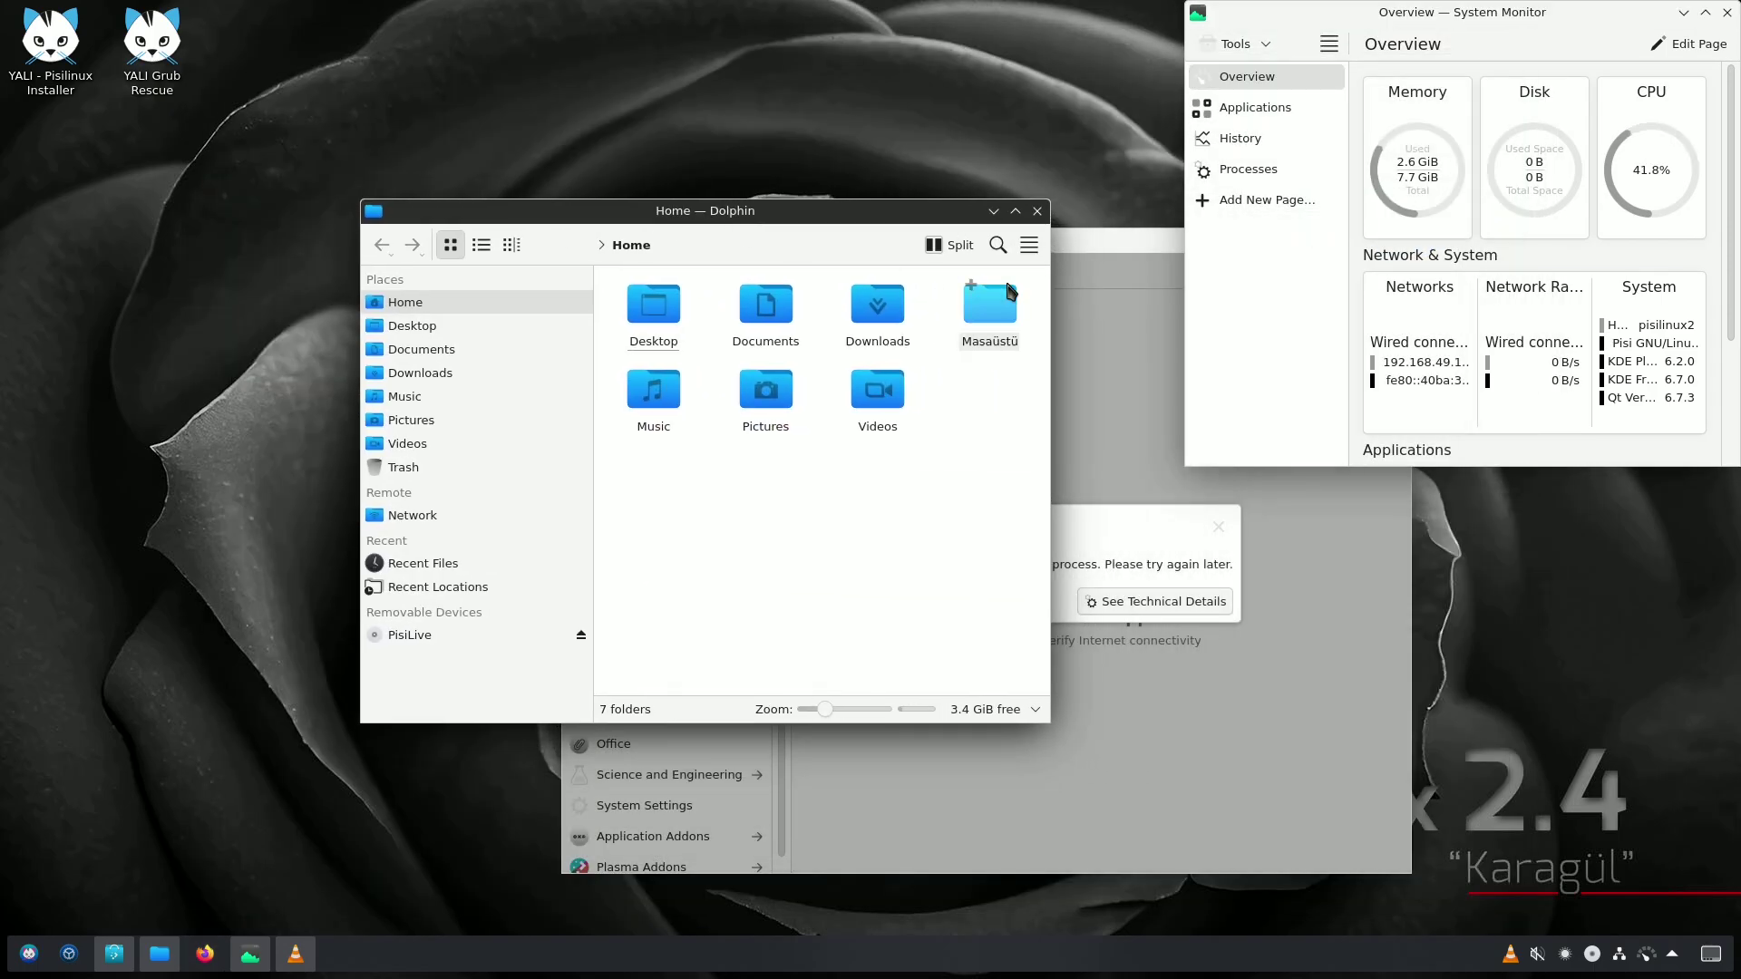
{"action": "left_click", "coordinate": [1029, 245]}
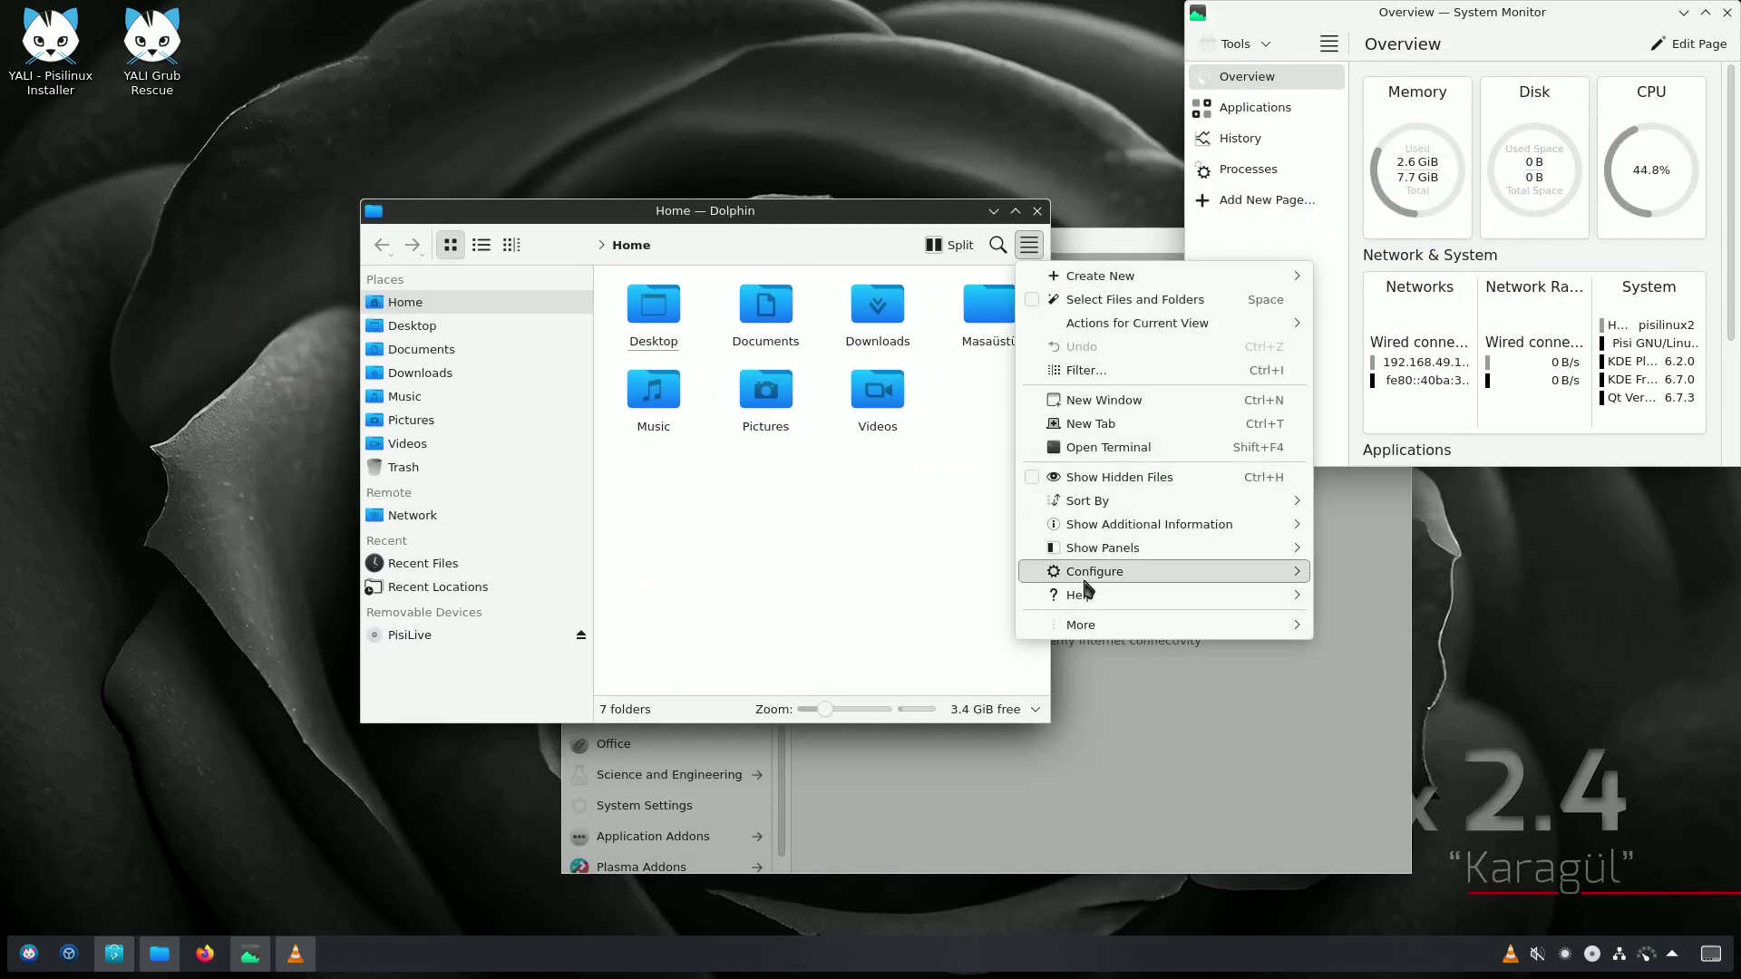
{"action": "mouse_move", "coordinate": [1170, 595]}
{"action": "left_click", "coordinate": [1417, 733]}
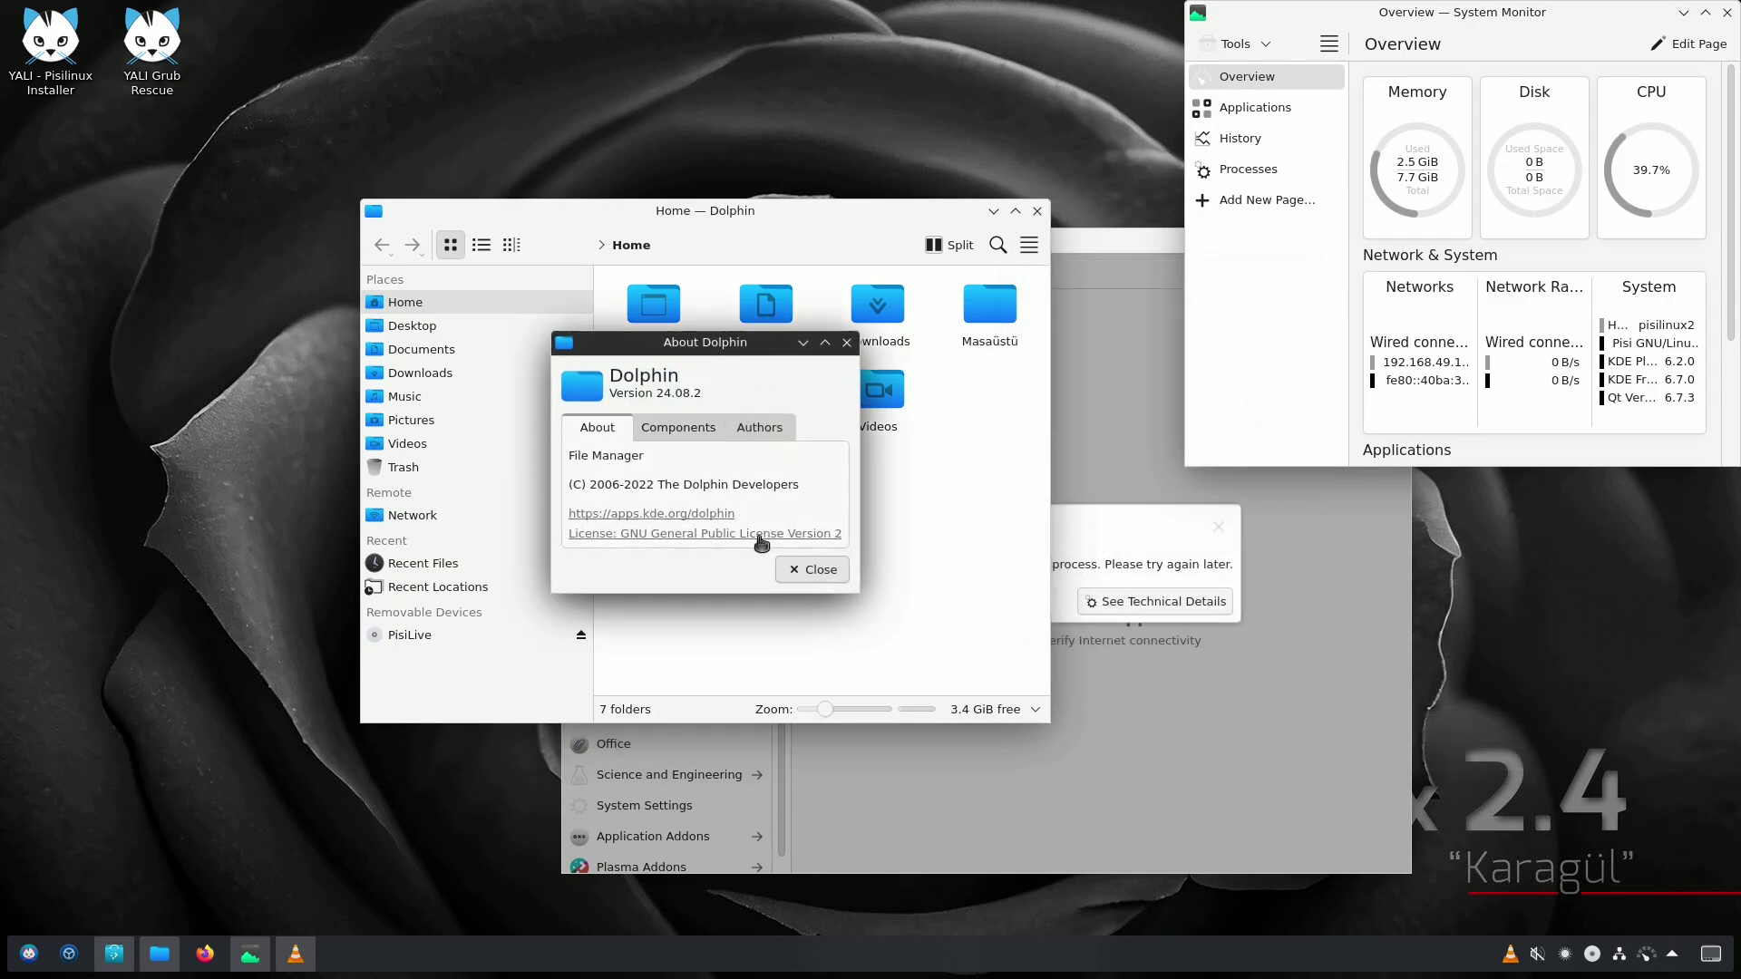
{"action": "left_click", "coordinate": [819, 571]}
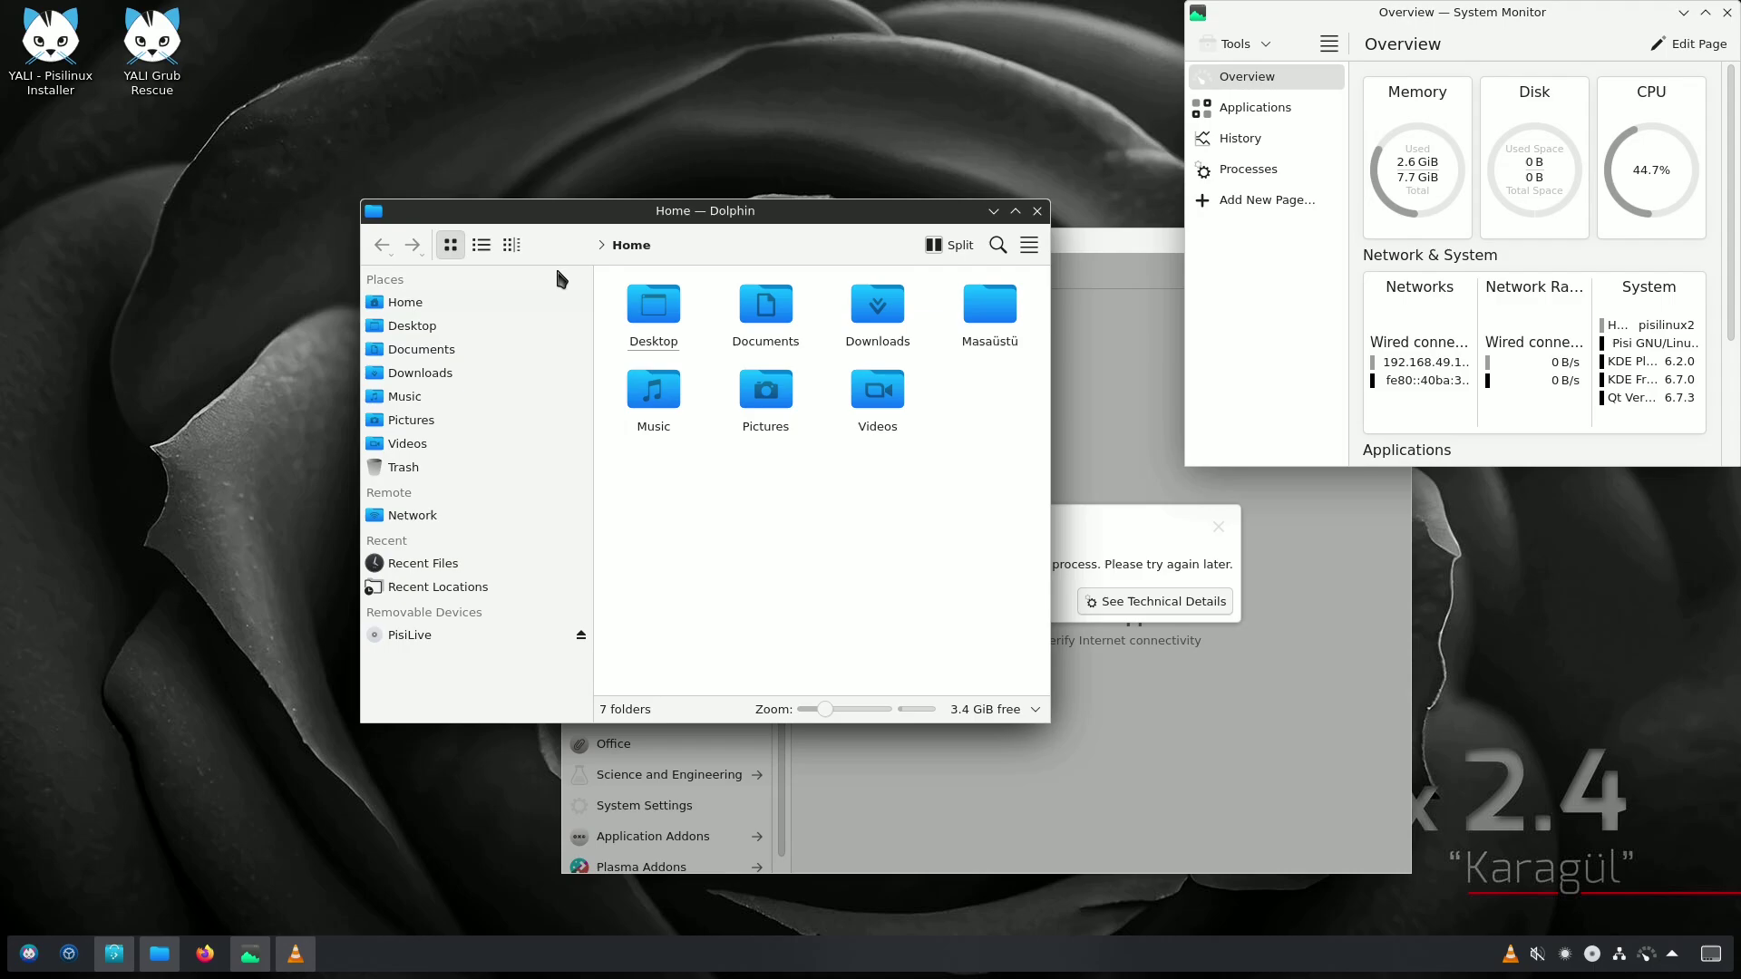
Try the details and compact views of the Home folder and close Dolphin
{"action": "left_click", "coordinate": [511, 245]}
{"action": "left_click", "coordinate": [481, 245]}
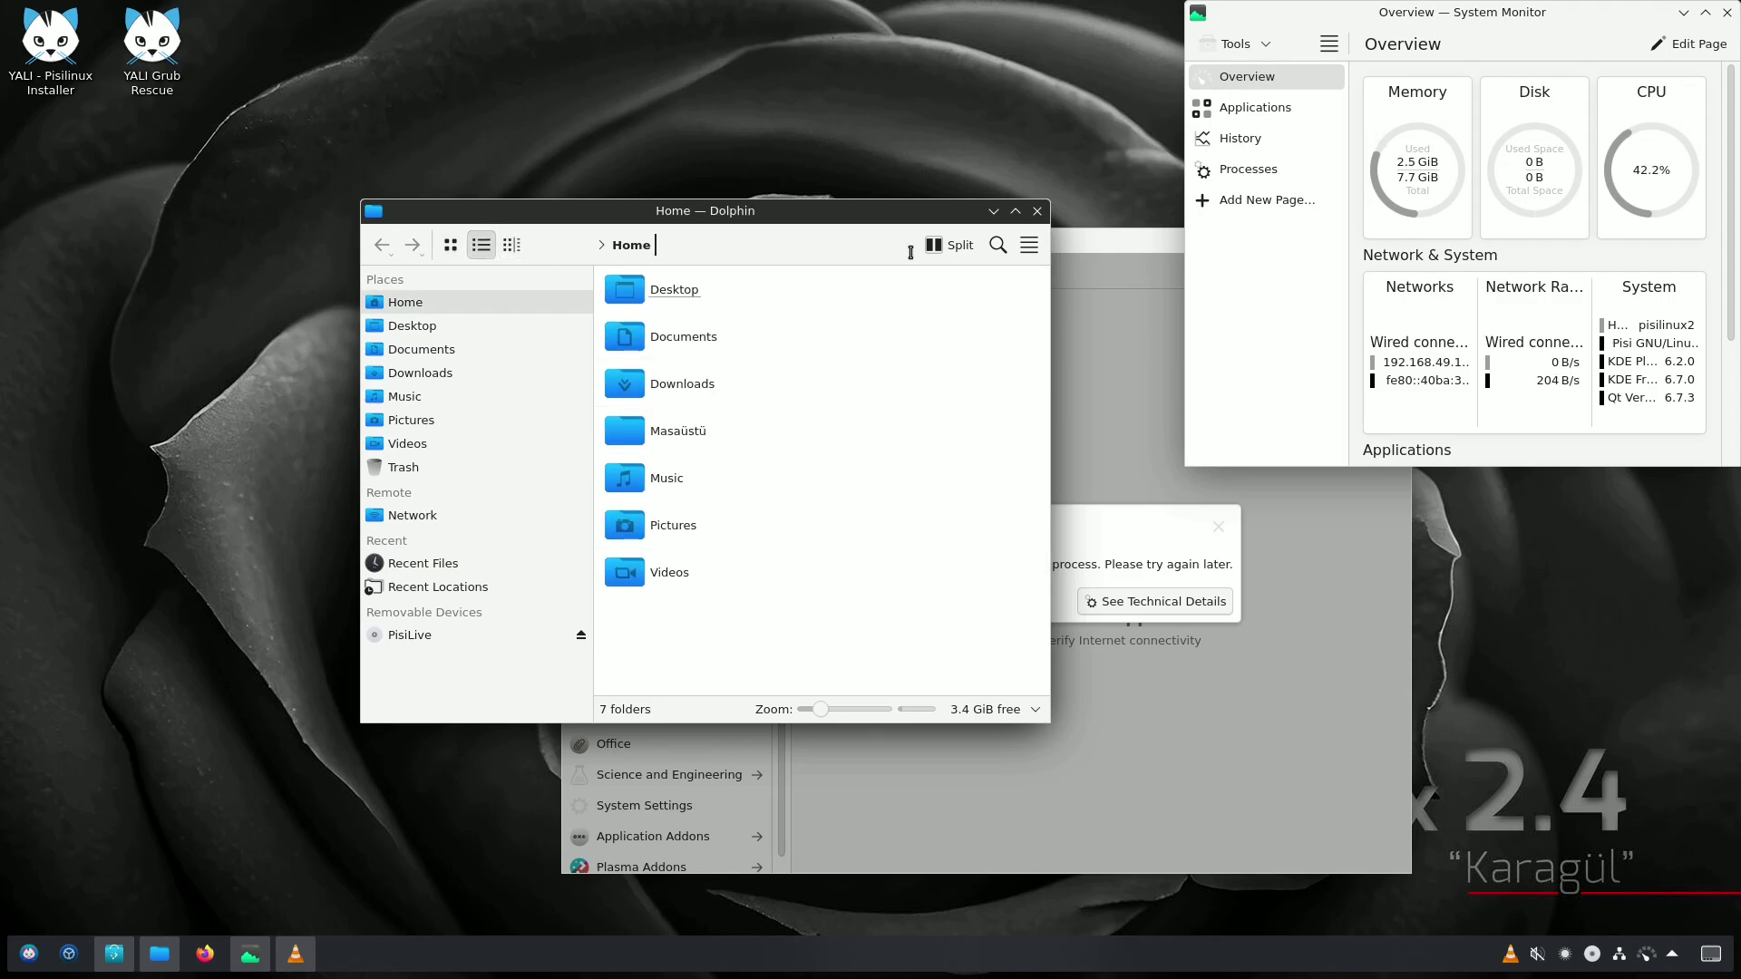
{"action": "left_click", "coordinate": [1029, 245]}
{"action": "left_click", "coordinate": [1048, 218]}
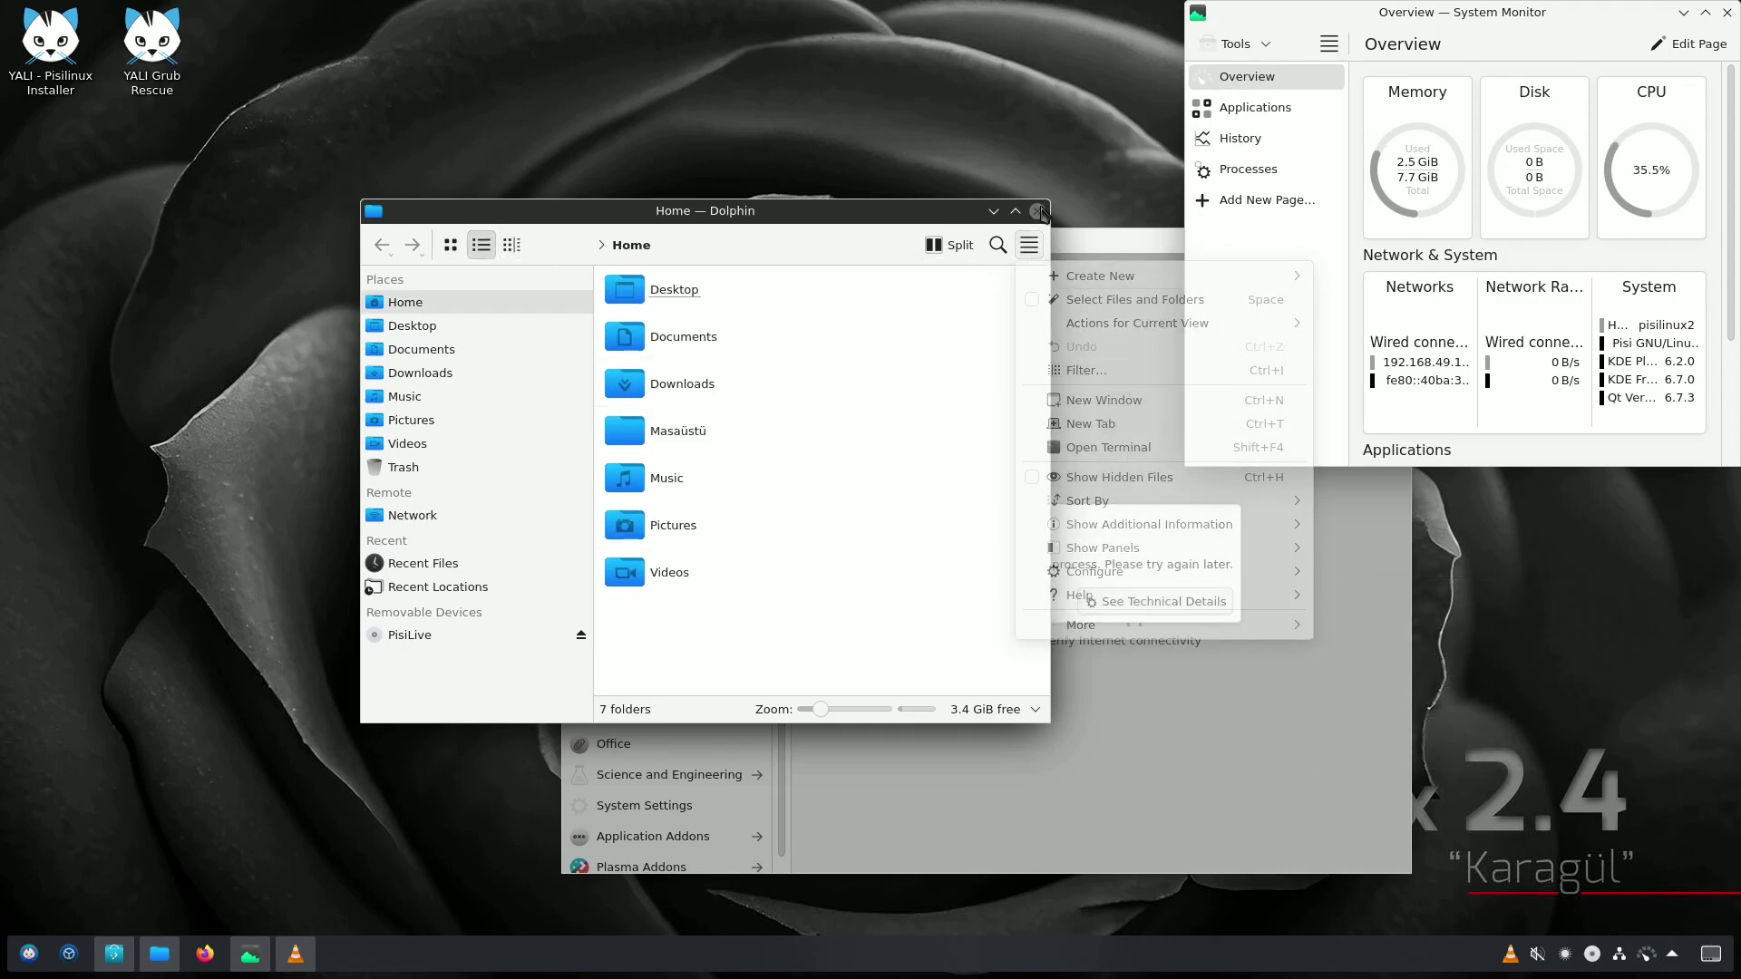
{"action": "left_click", "coordinate": [1038, 210]}
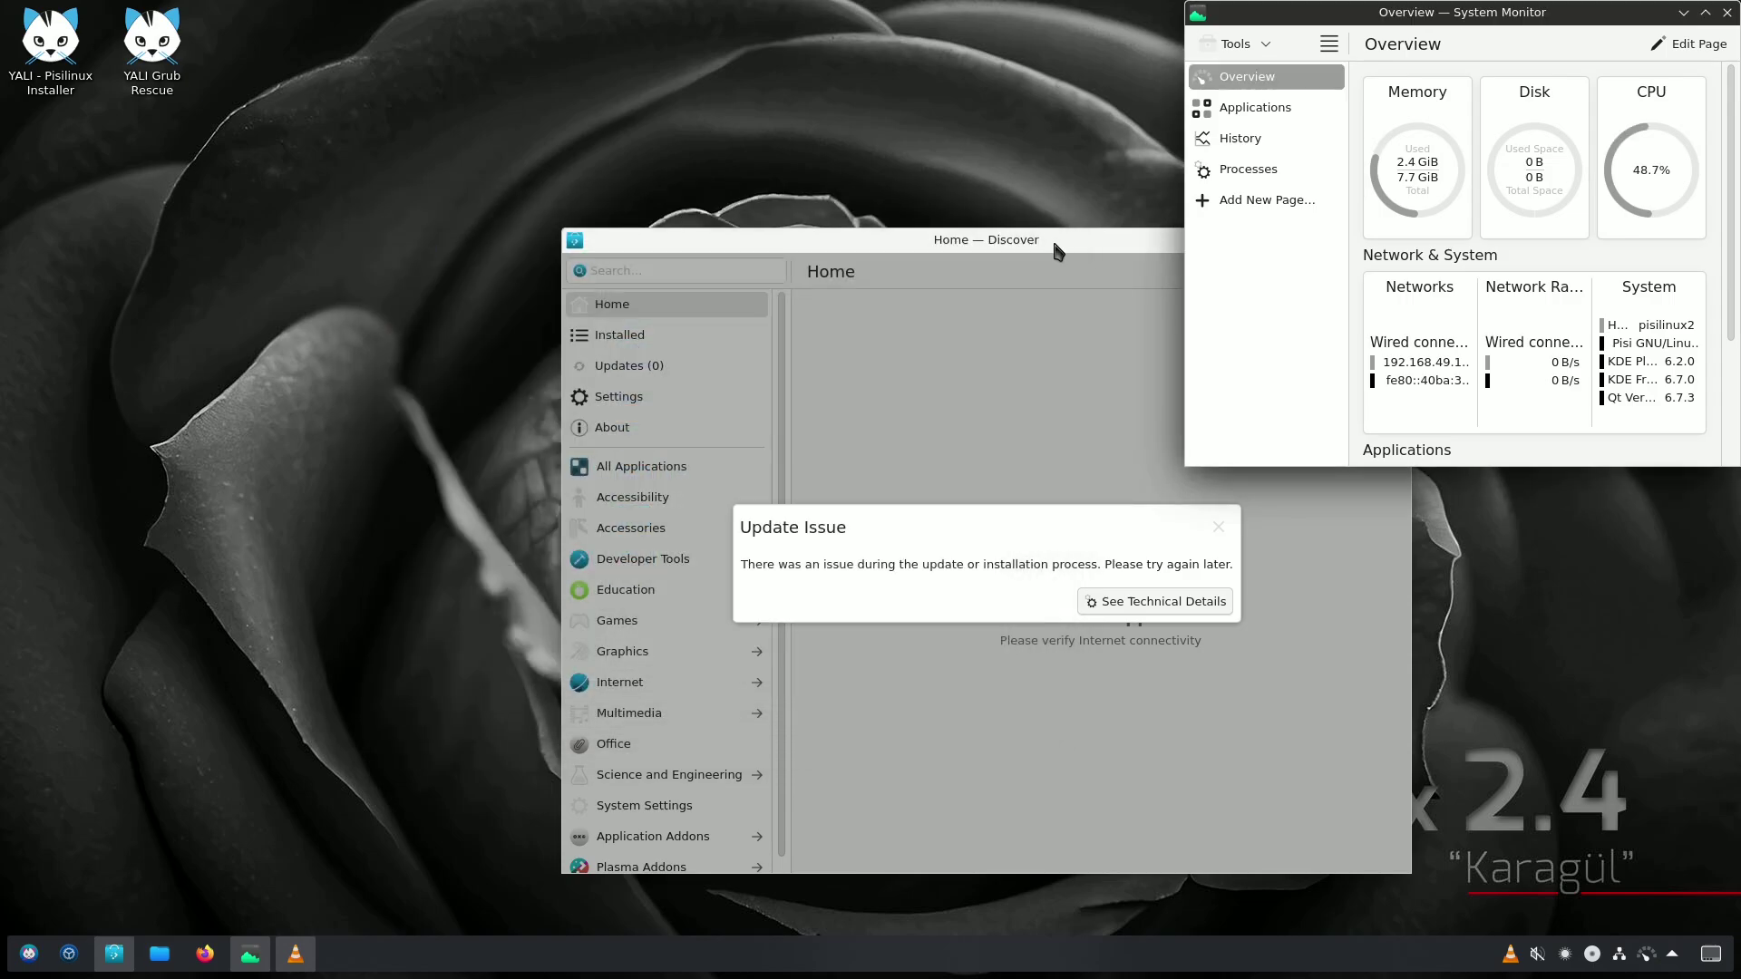
Move Discover clear of System Monitor, read the technical details of its update issue and close Discover
{"action": "left_click_drag", "start_coordinate": [1052, 238], "coordinate": [692, 243]}
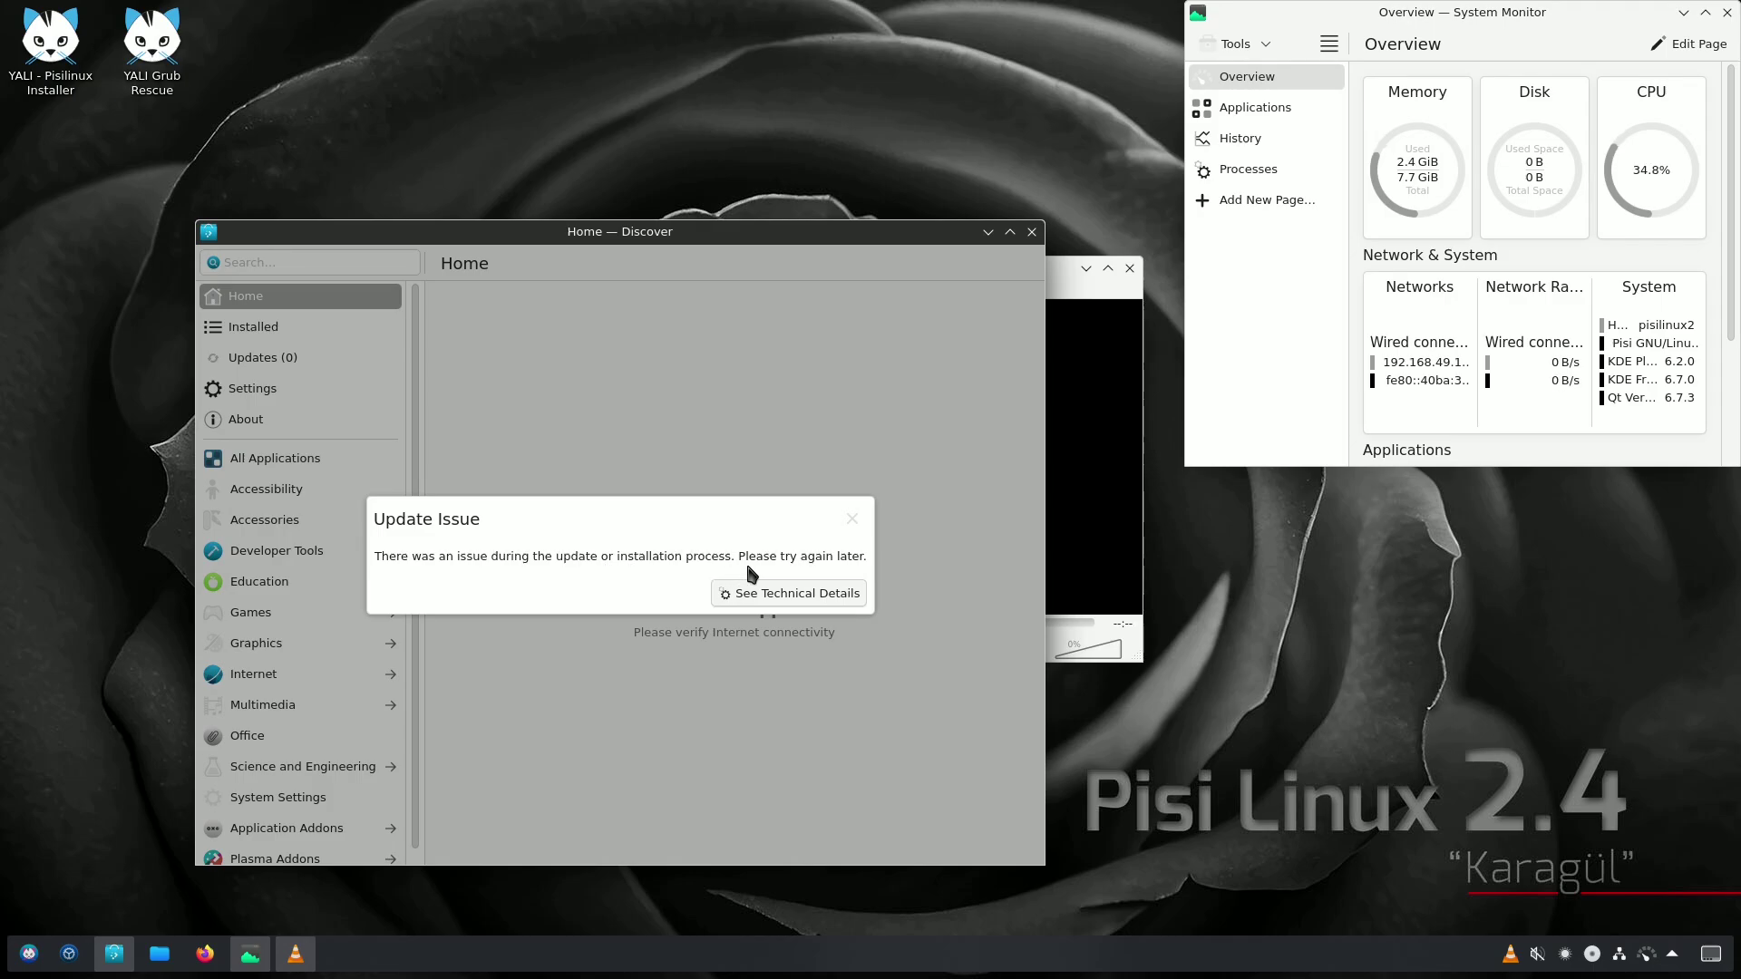
{"action": "left_click", "coordinate": [846, 594]}
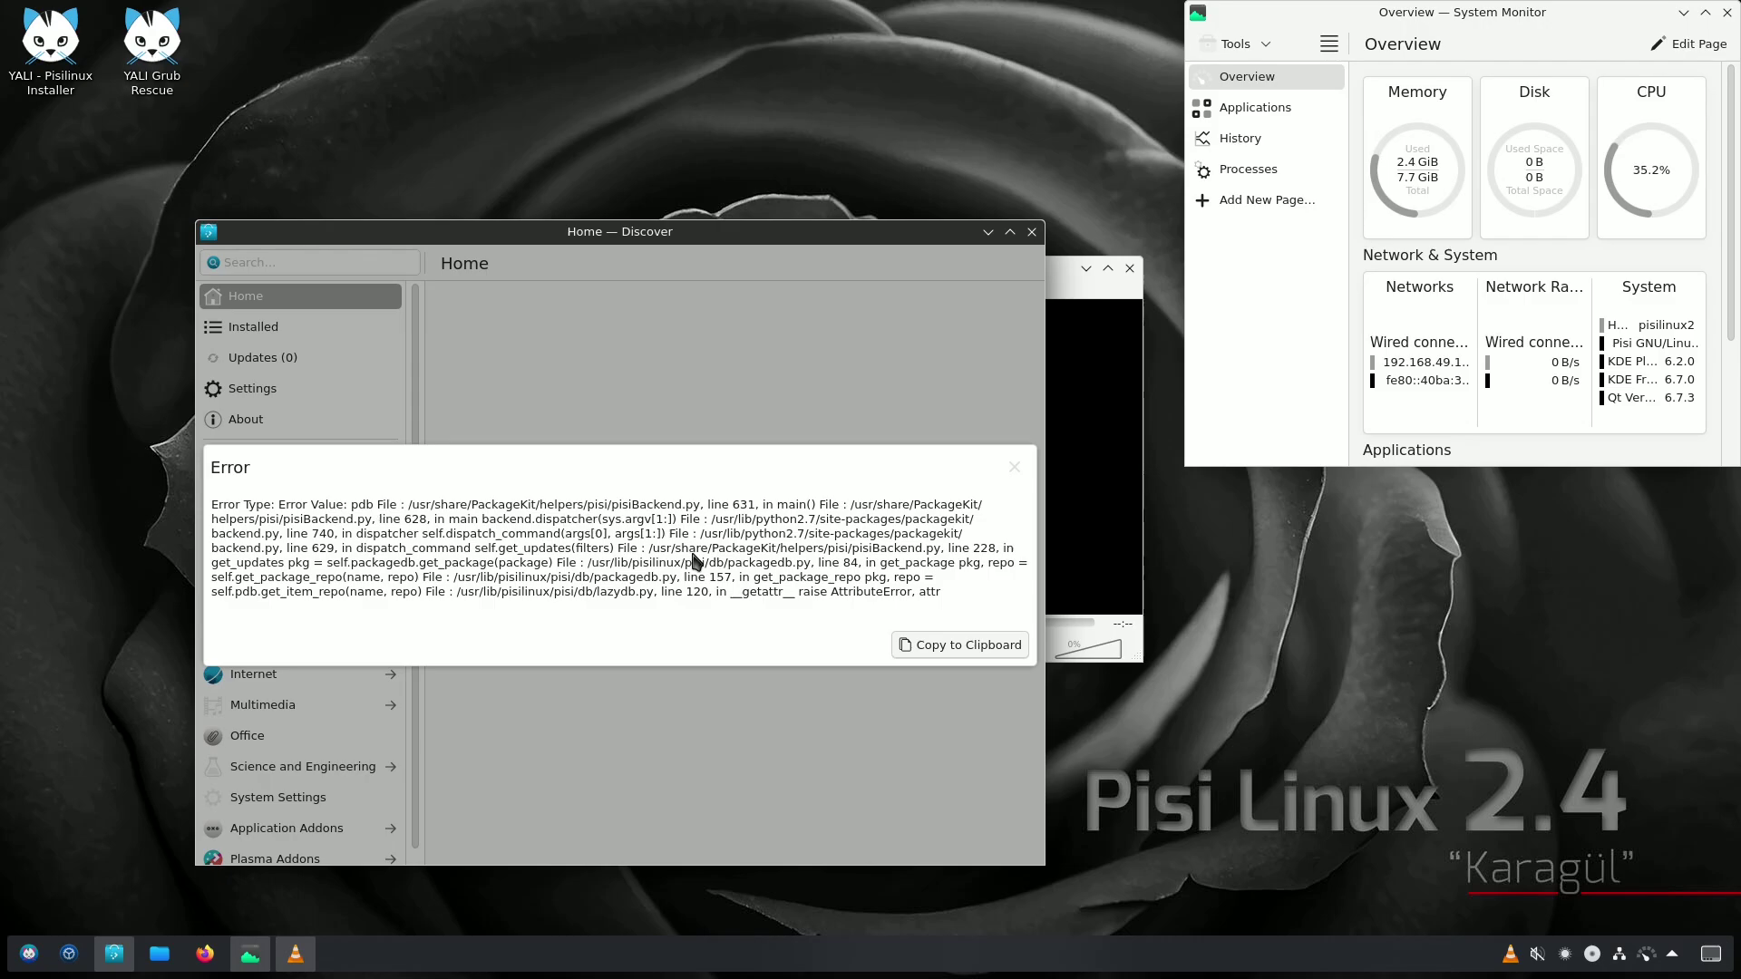
{"action": "left_click", "coordinate": [1015, 467]}
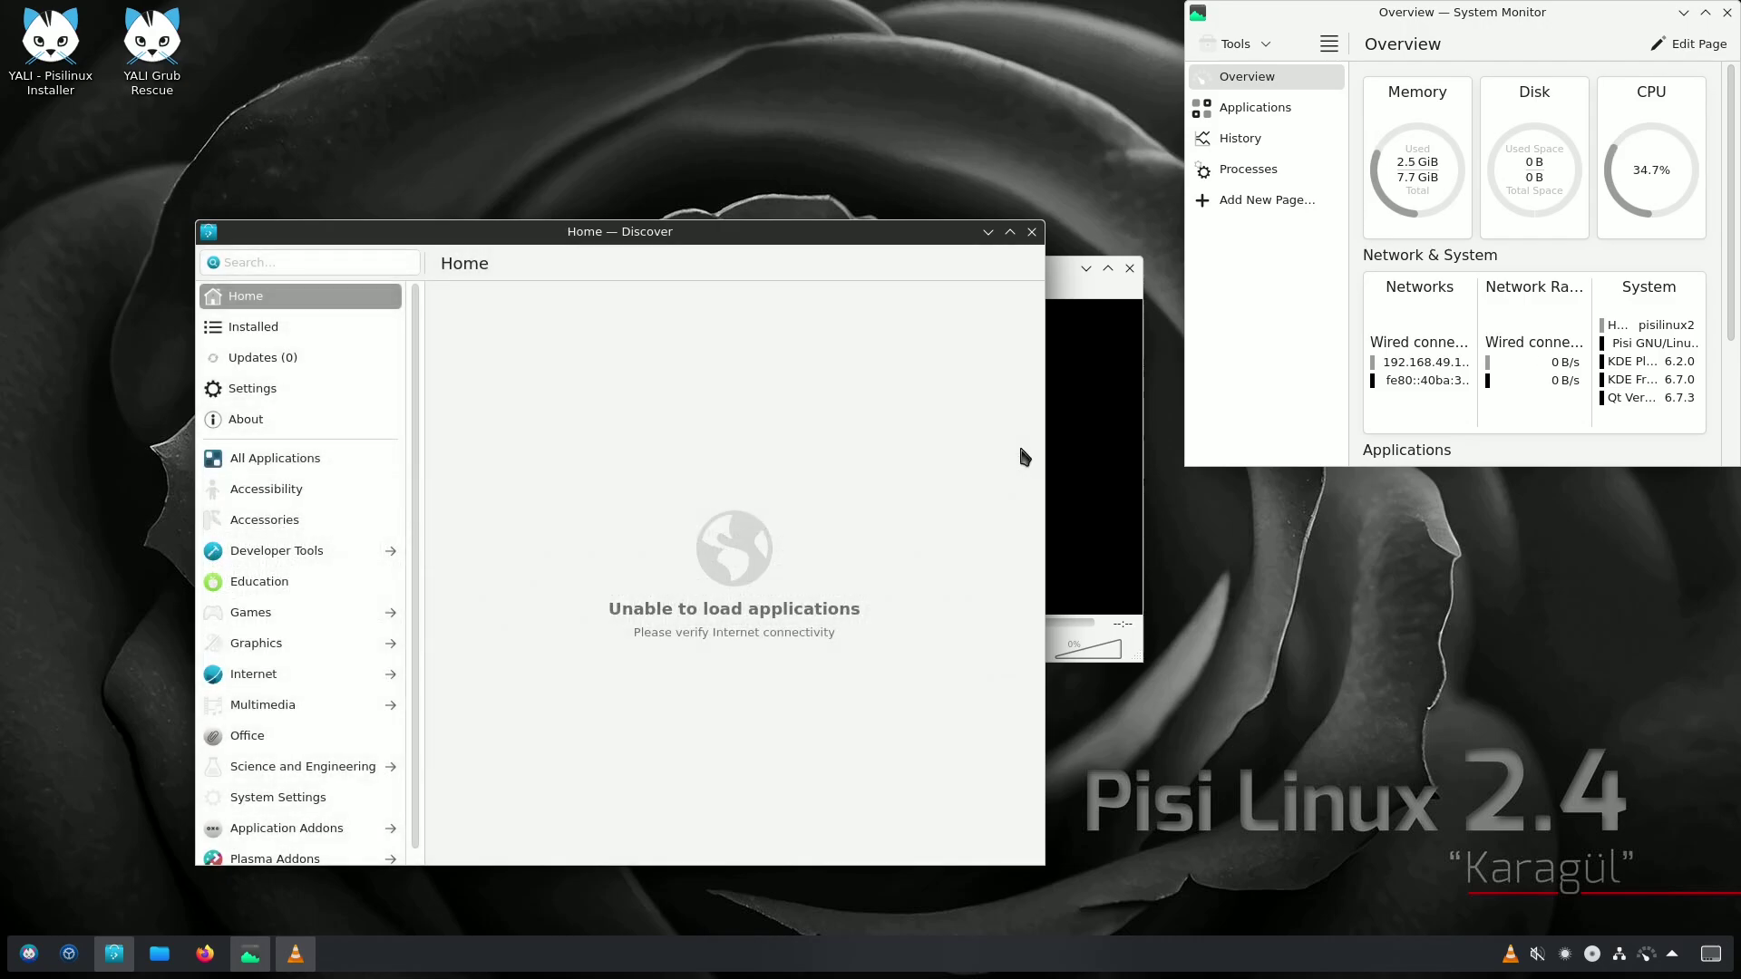
{"action": "left_click", "coordinate": [1033, 232]}
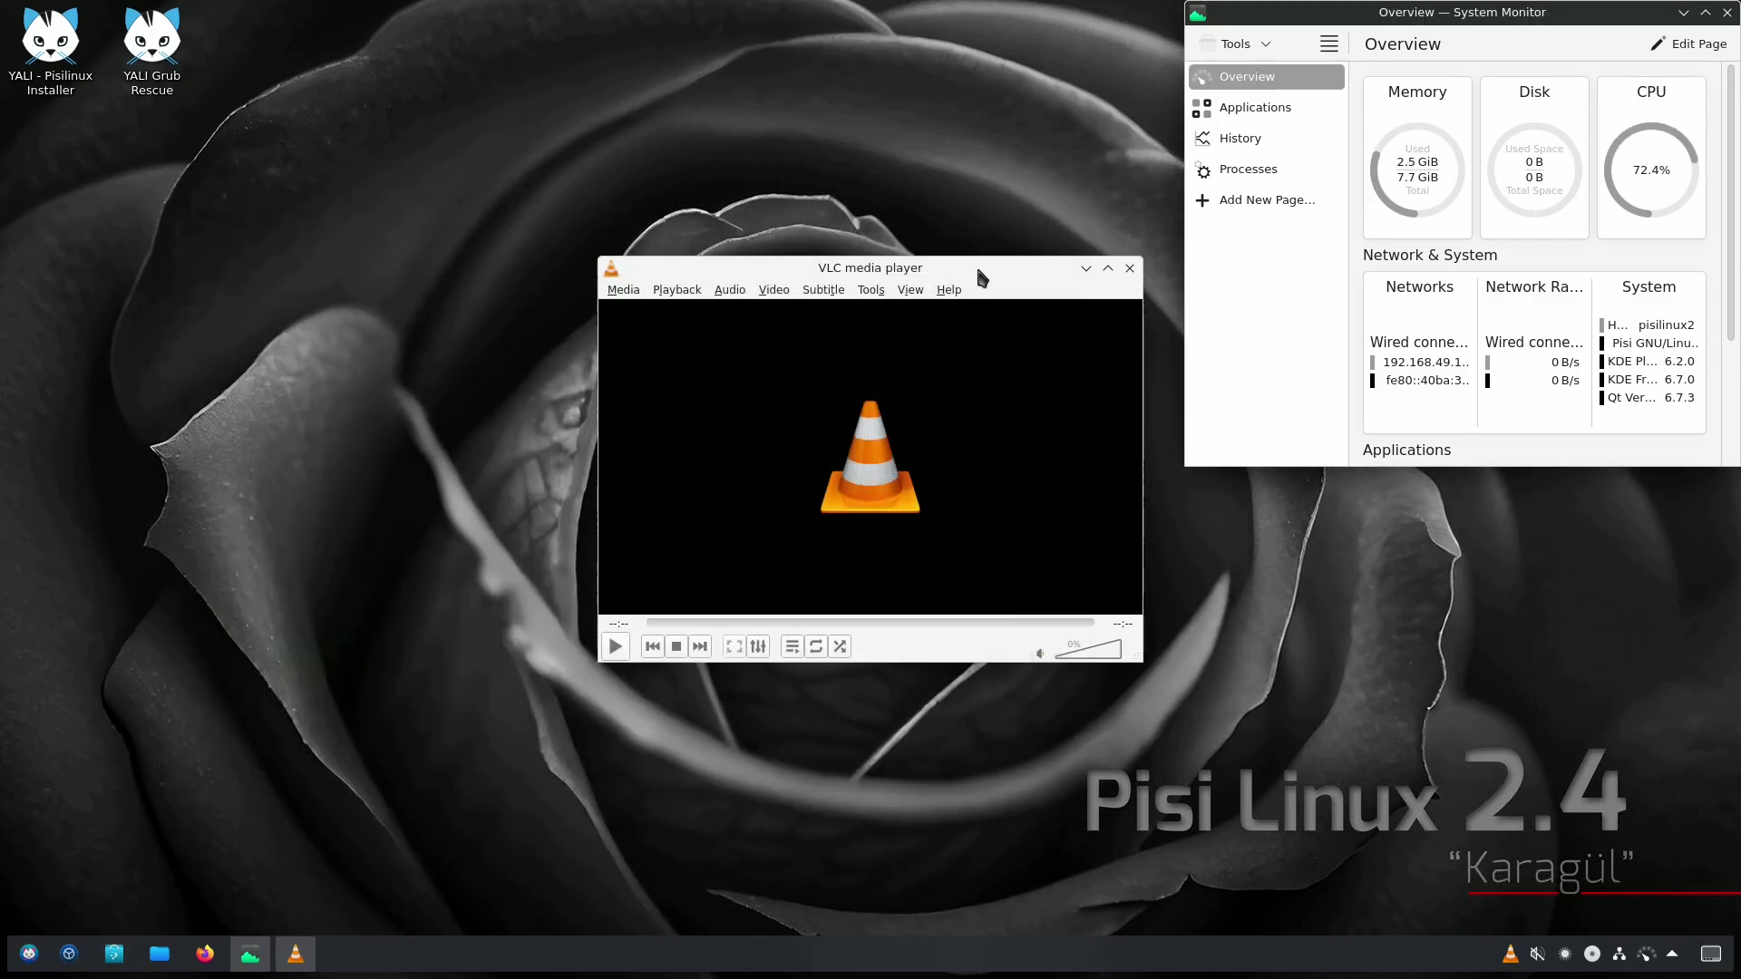
View VLC media player's version information and close the player
{"action": "left_click", "coordinate": [949, 291]}
{"action": "left_click", "coordinate": [976, 334]}
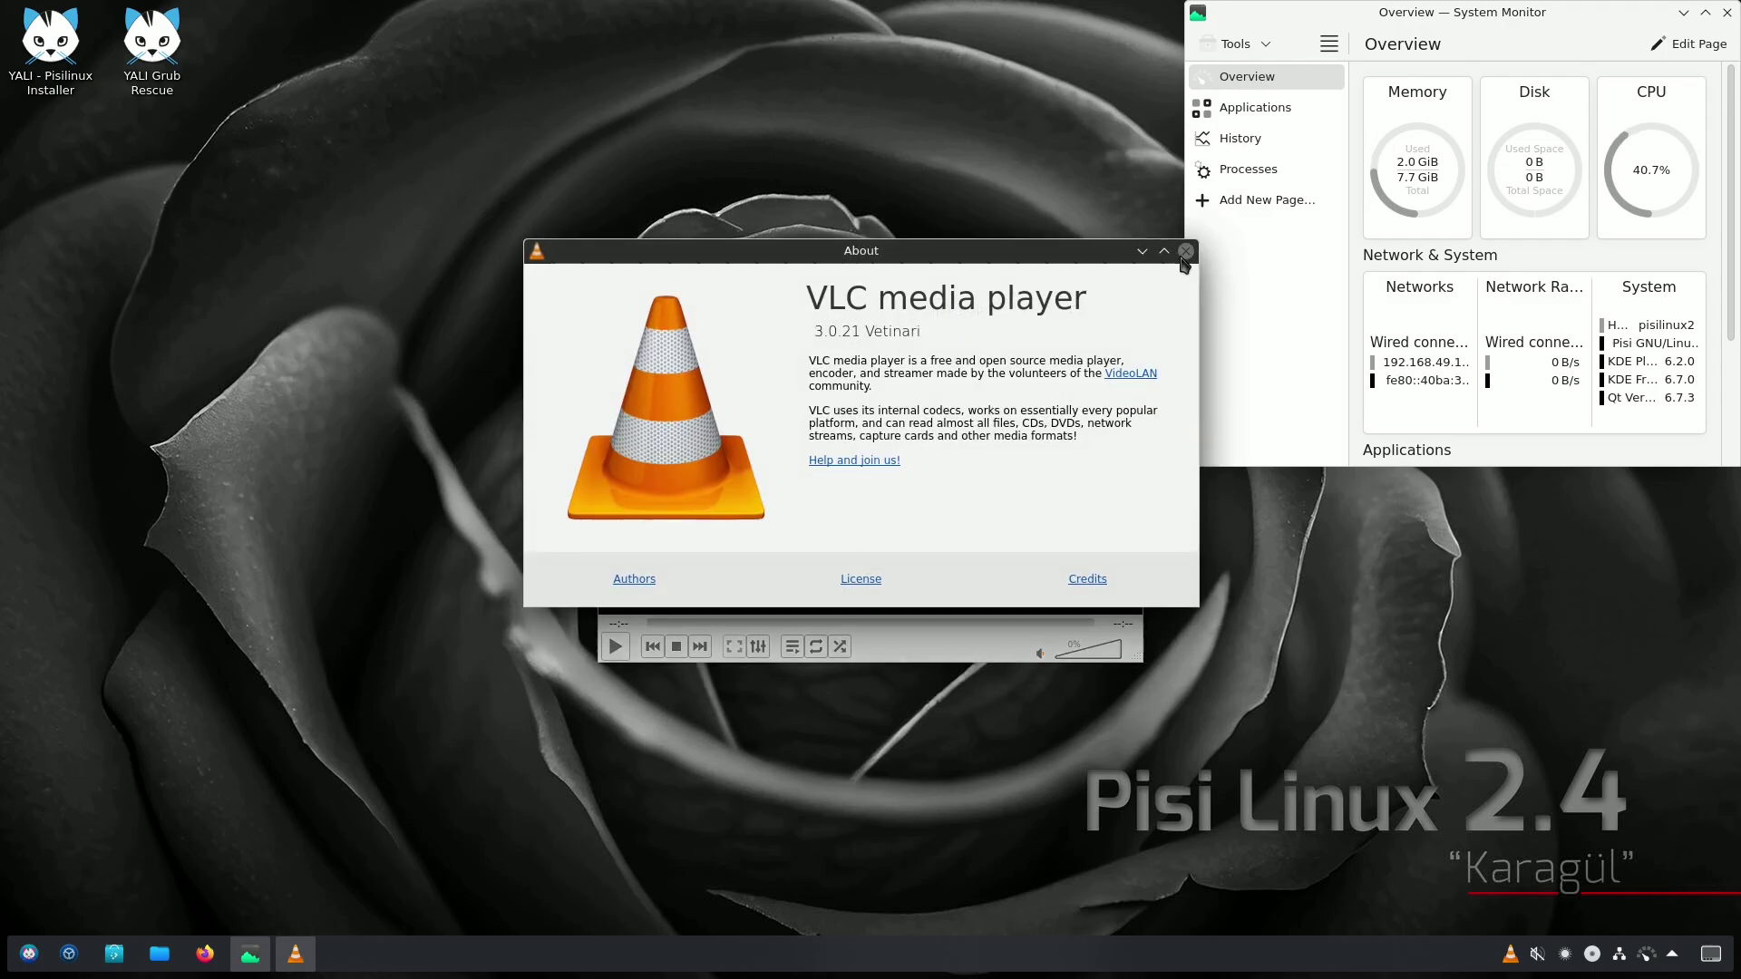
{"action": "left_click", "coordinate": [1186, 251]}
{"action": "left_click", "coordinate": [1132, 273]}
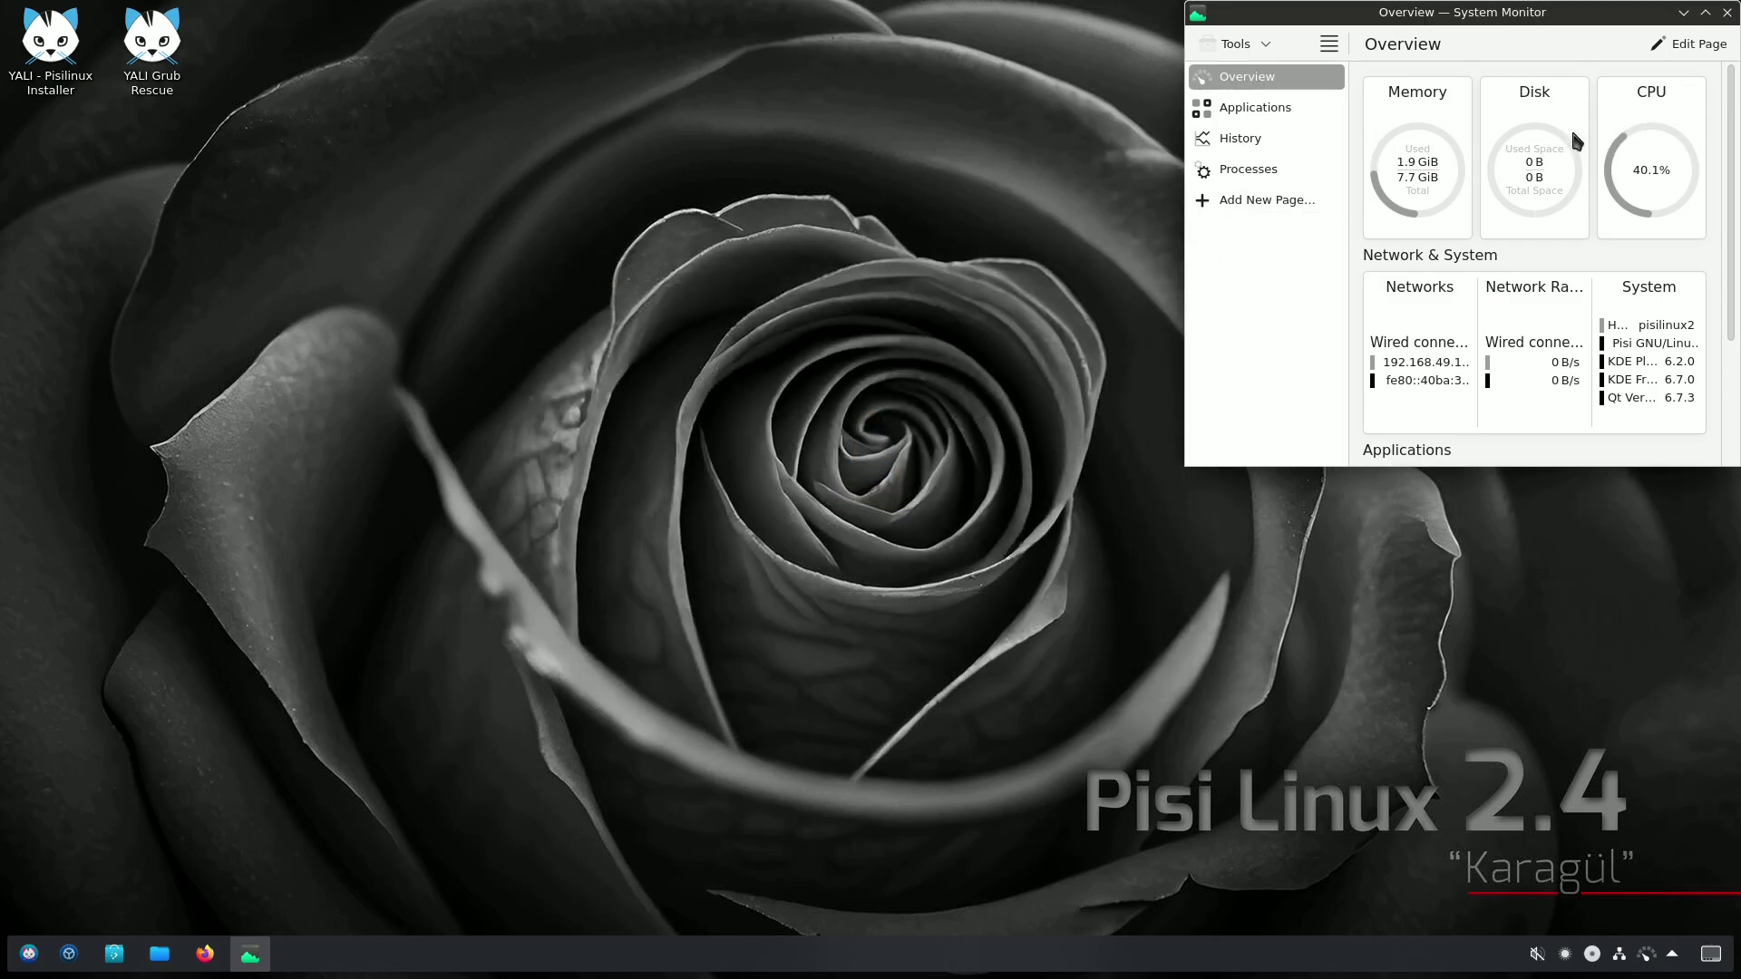
Maximize System Monitor, review its Applications, History and Processes pages, display the processes as a tree and close it
{"action": "left_click", "coordinate": [1705, 13]}
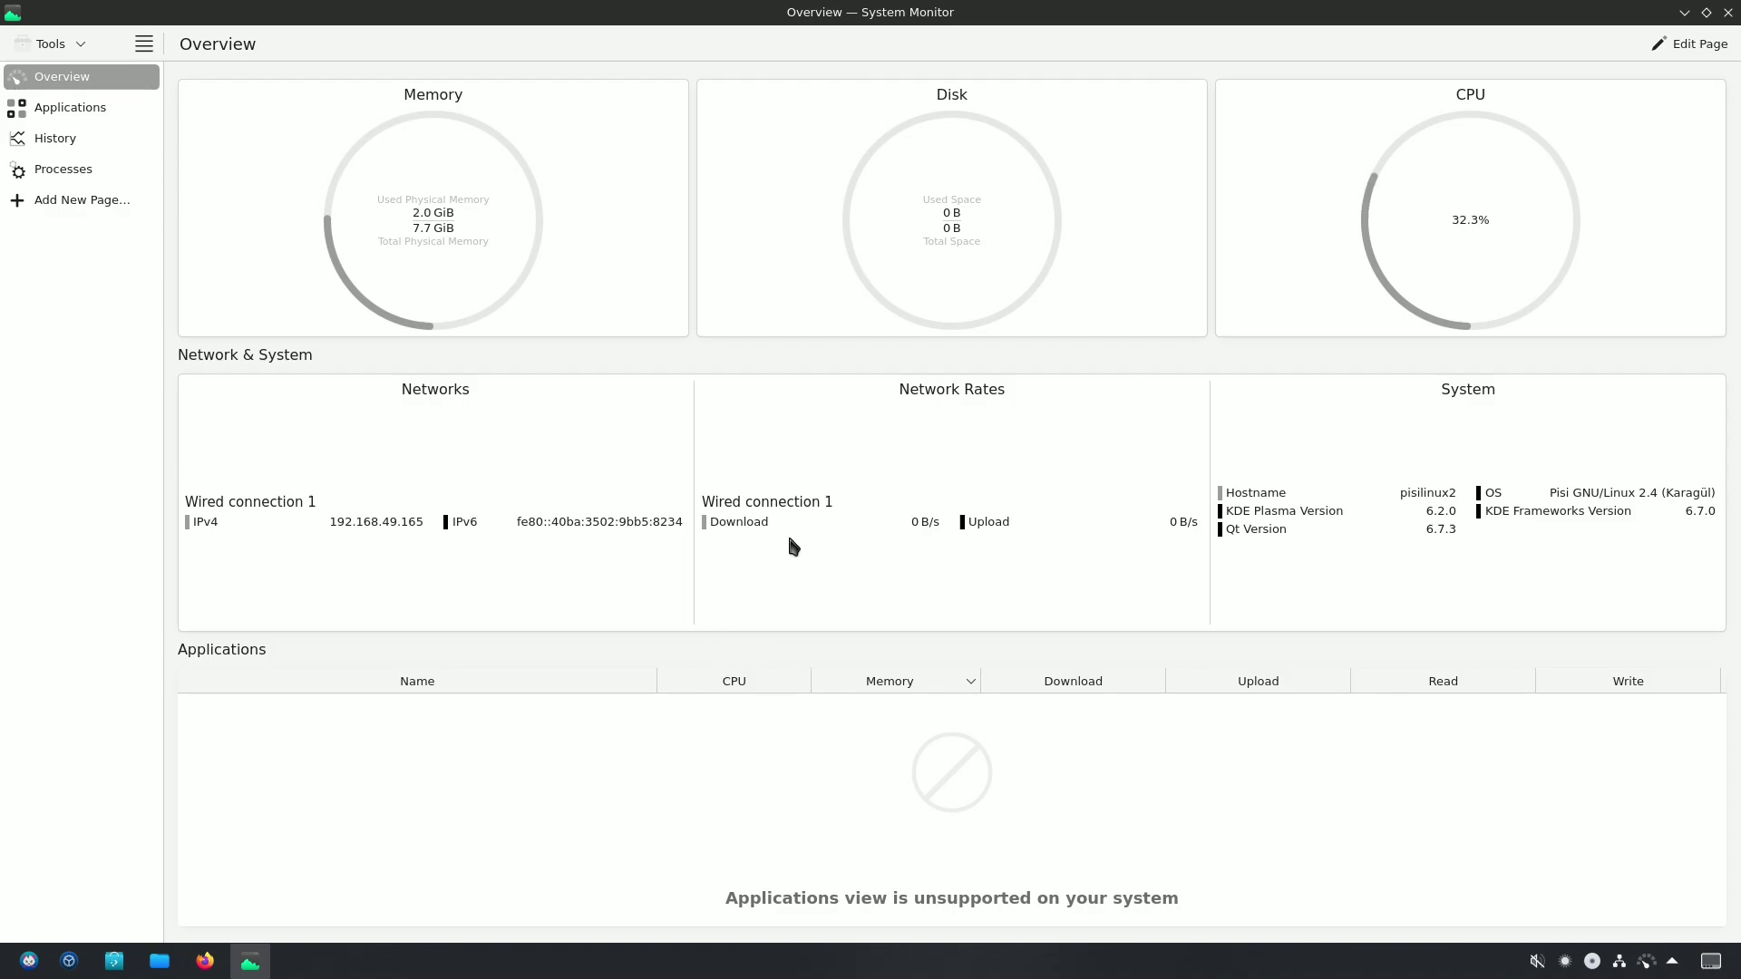
{"action": "left_click", "coordinate": [107, 113]}
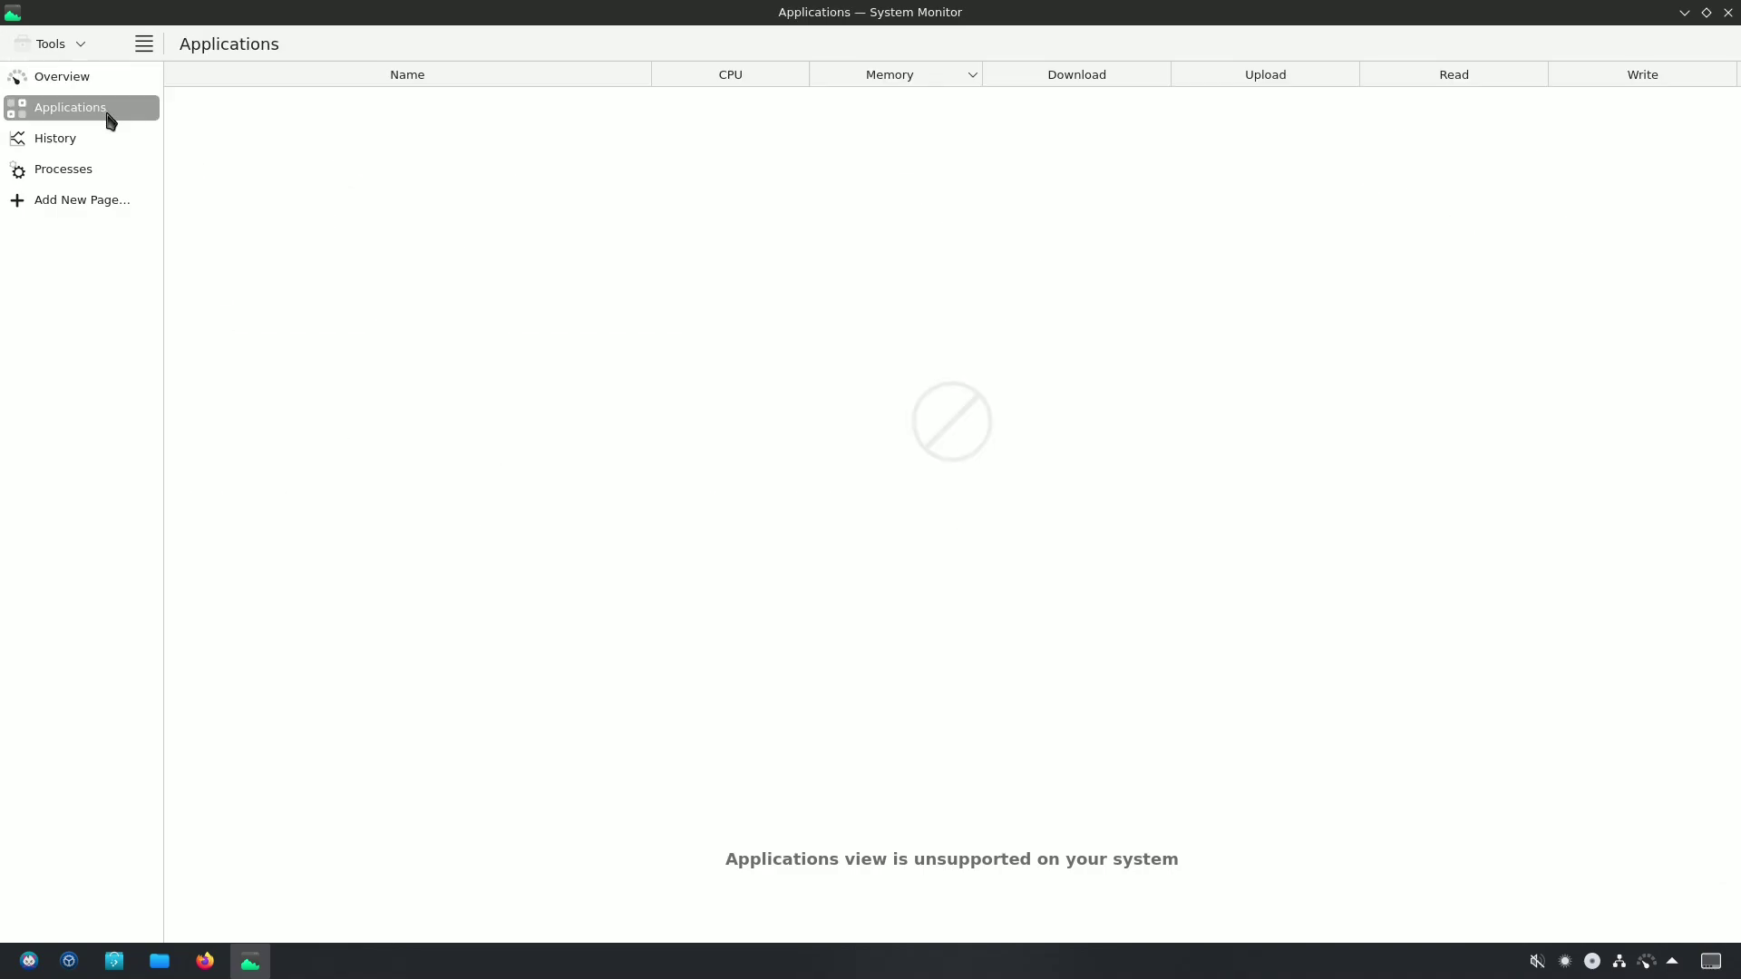
{"action": "left_click", "coordinate": [114, 141]}
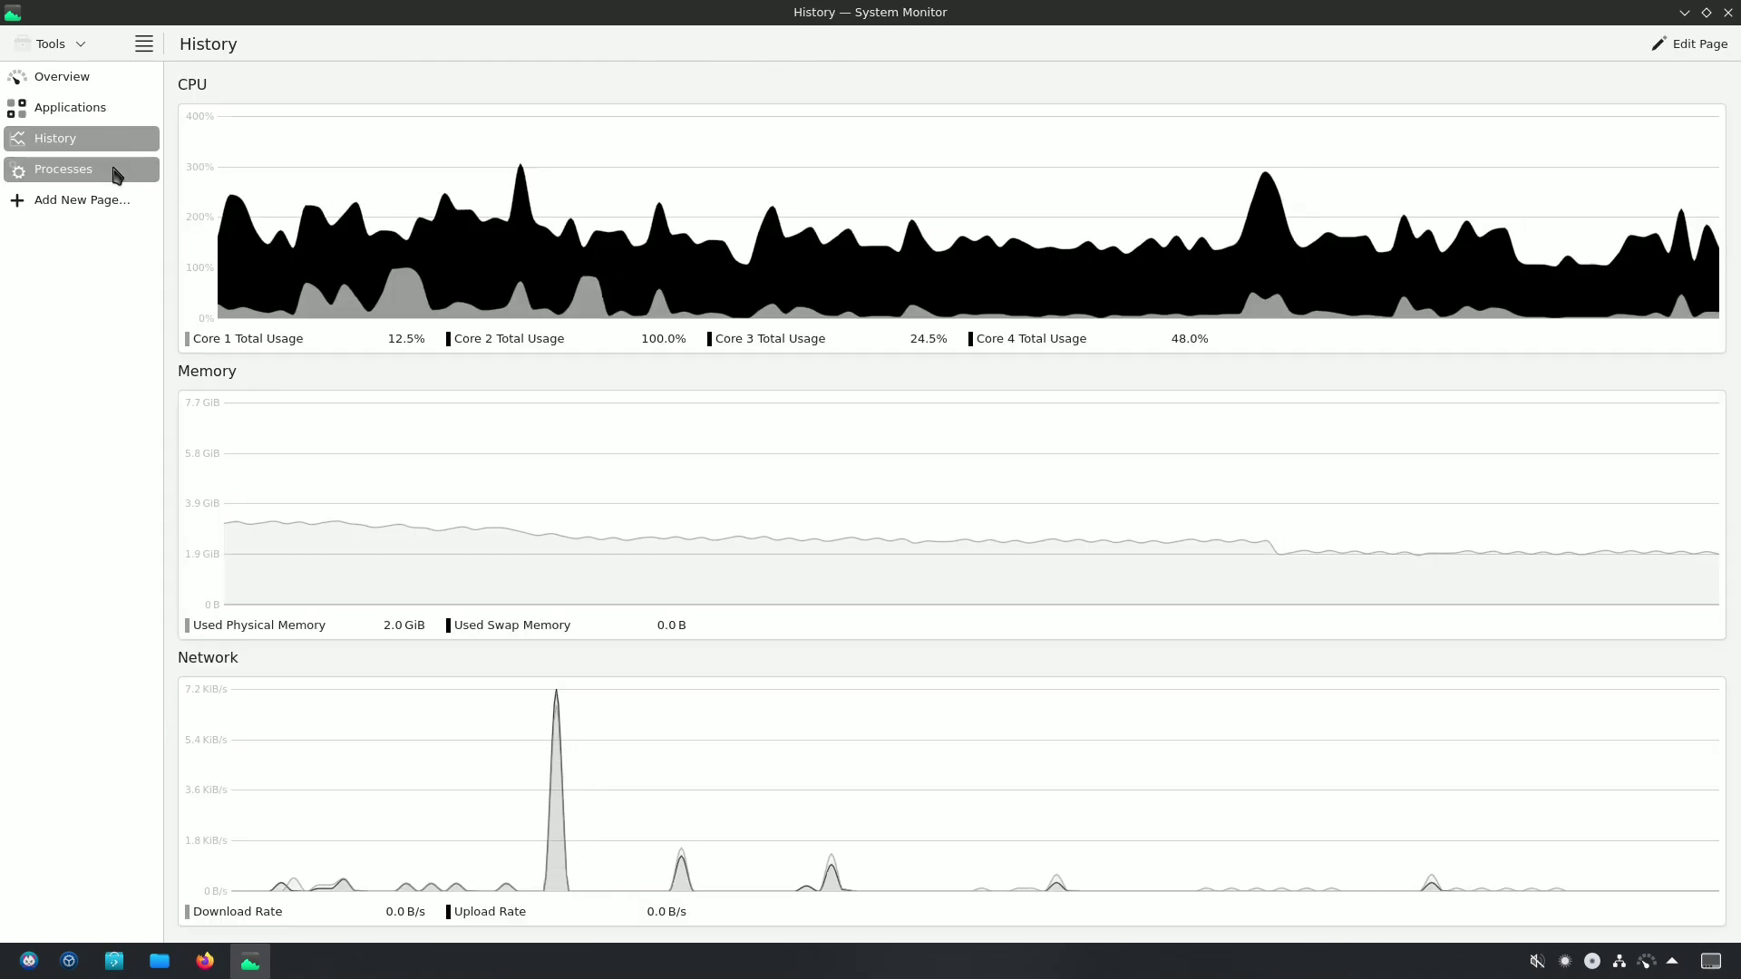
{"action": "left_click", "coordinate": [116, 172]}
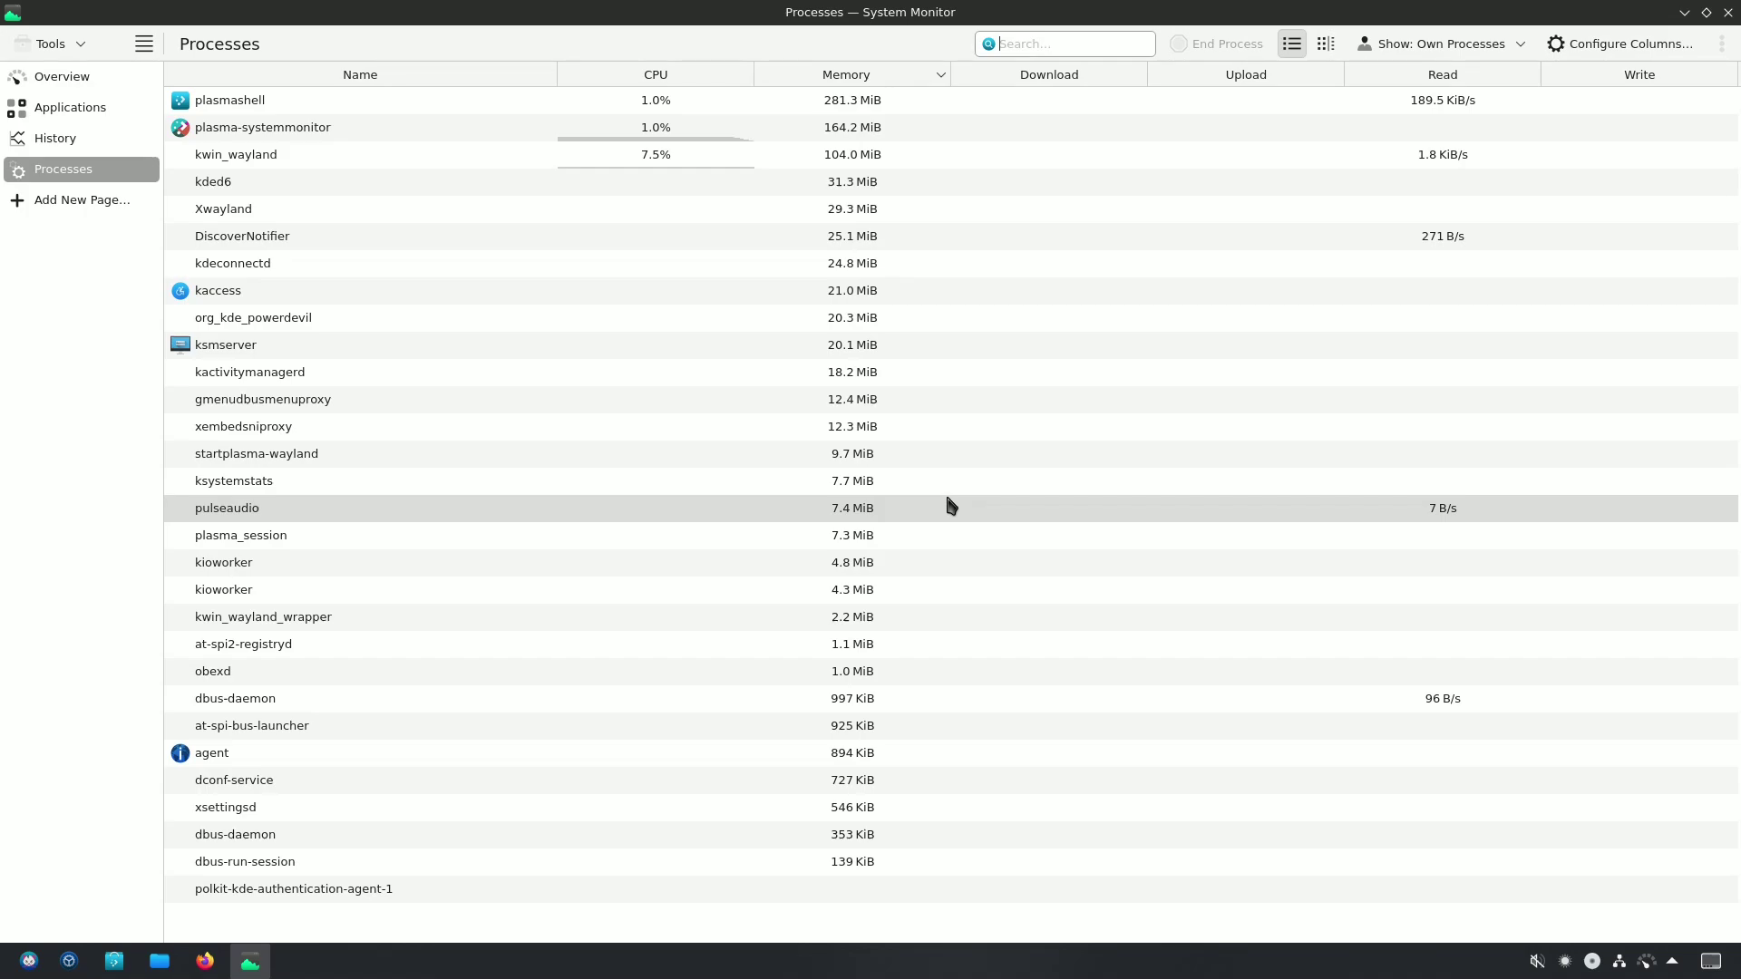
{"action": "left_click", "coordinate": [1325, 48]}
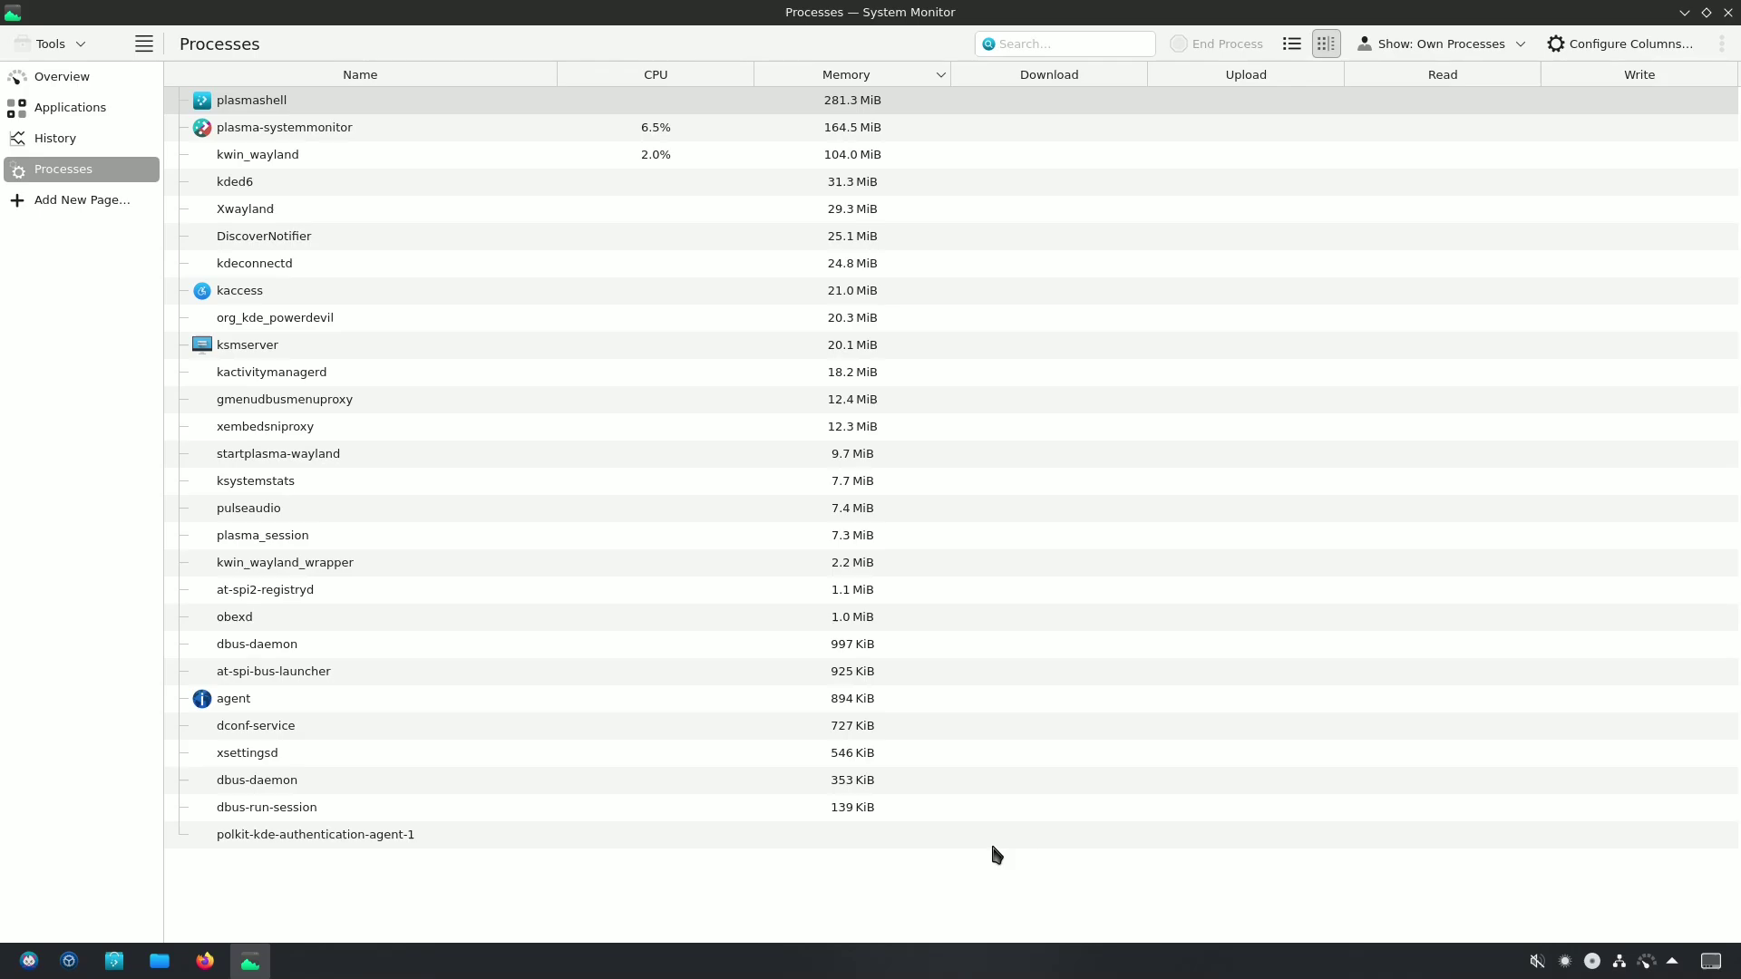
{"action": "left_click", "coordinate": [1728, 12]}
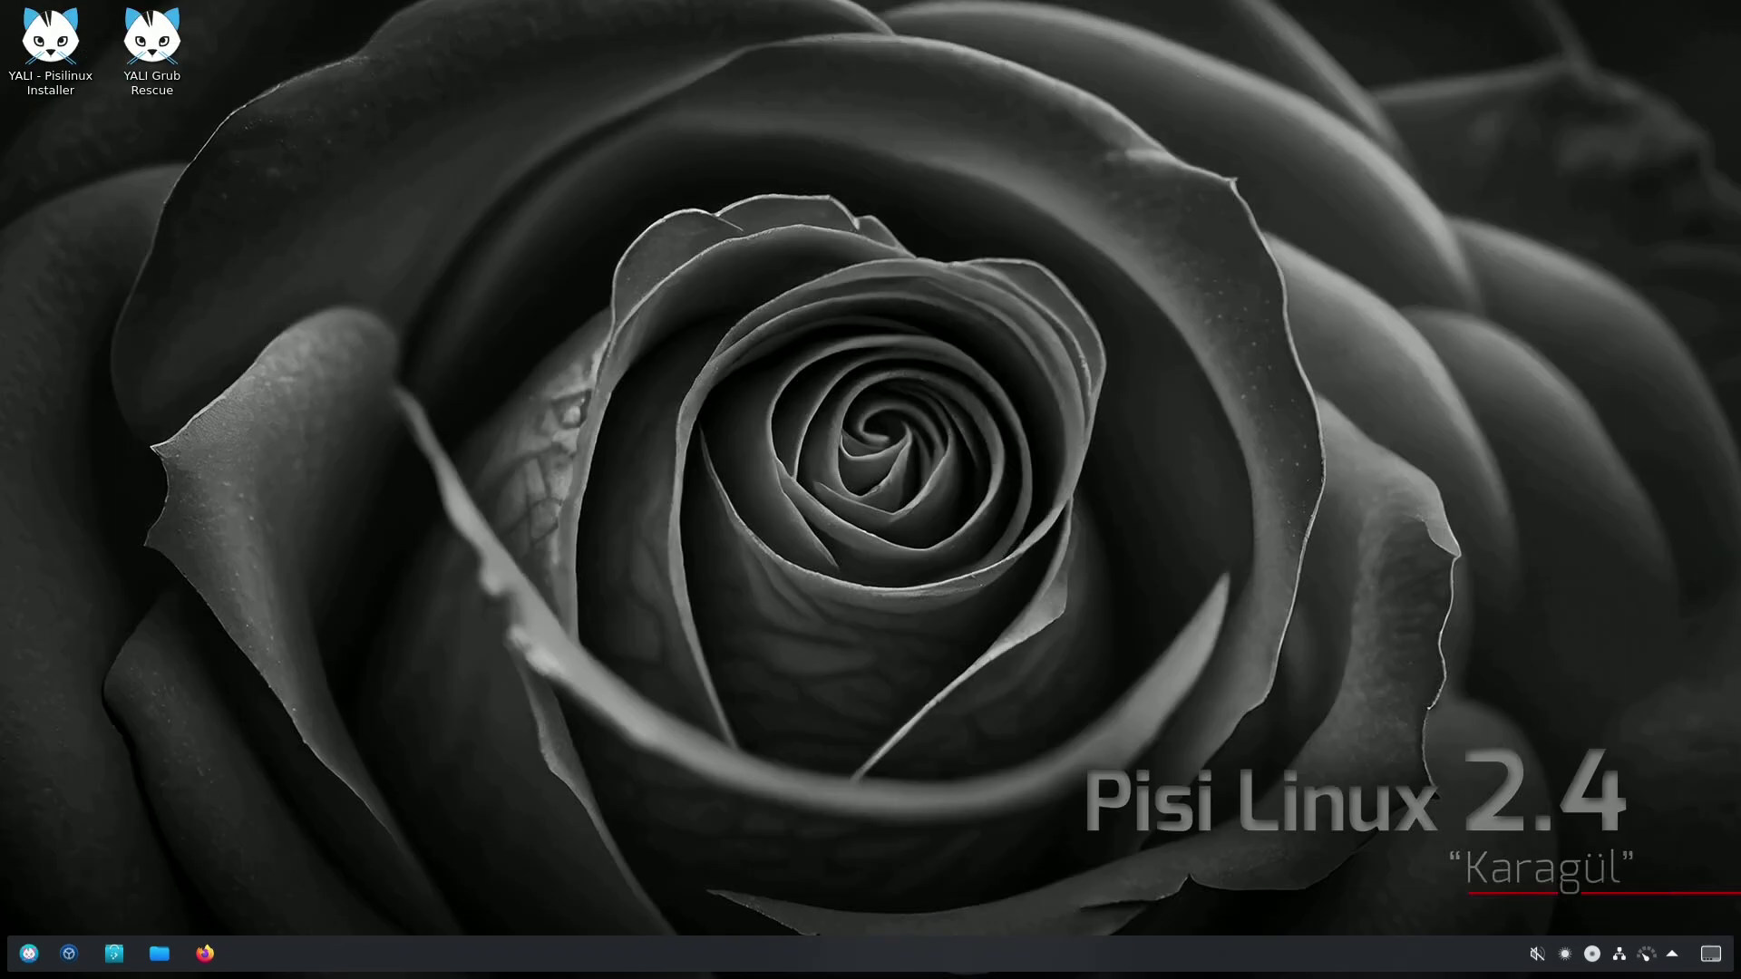
Log out of the Plasma session immediately from the application launcher
{"action": "left_click", "coordinate": [27, 967]}
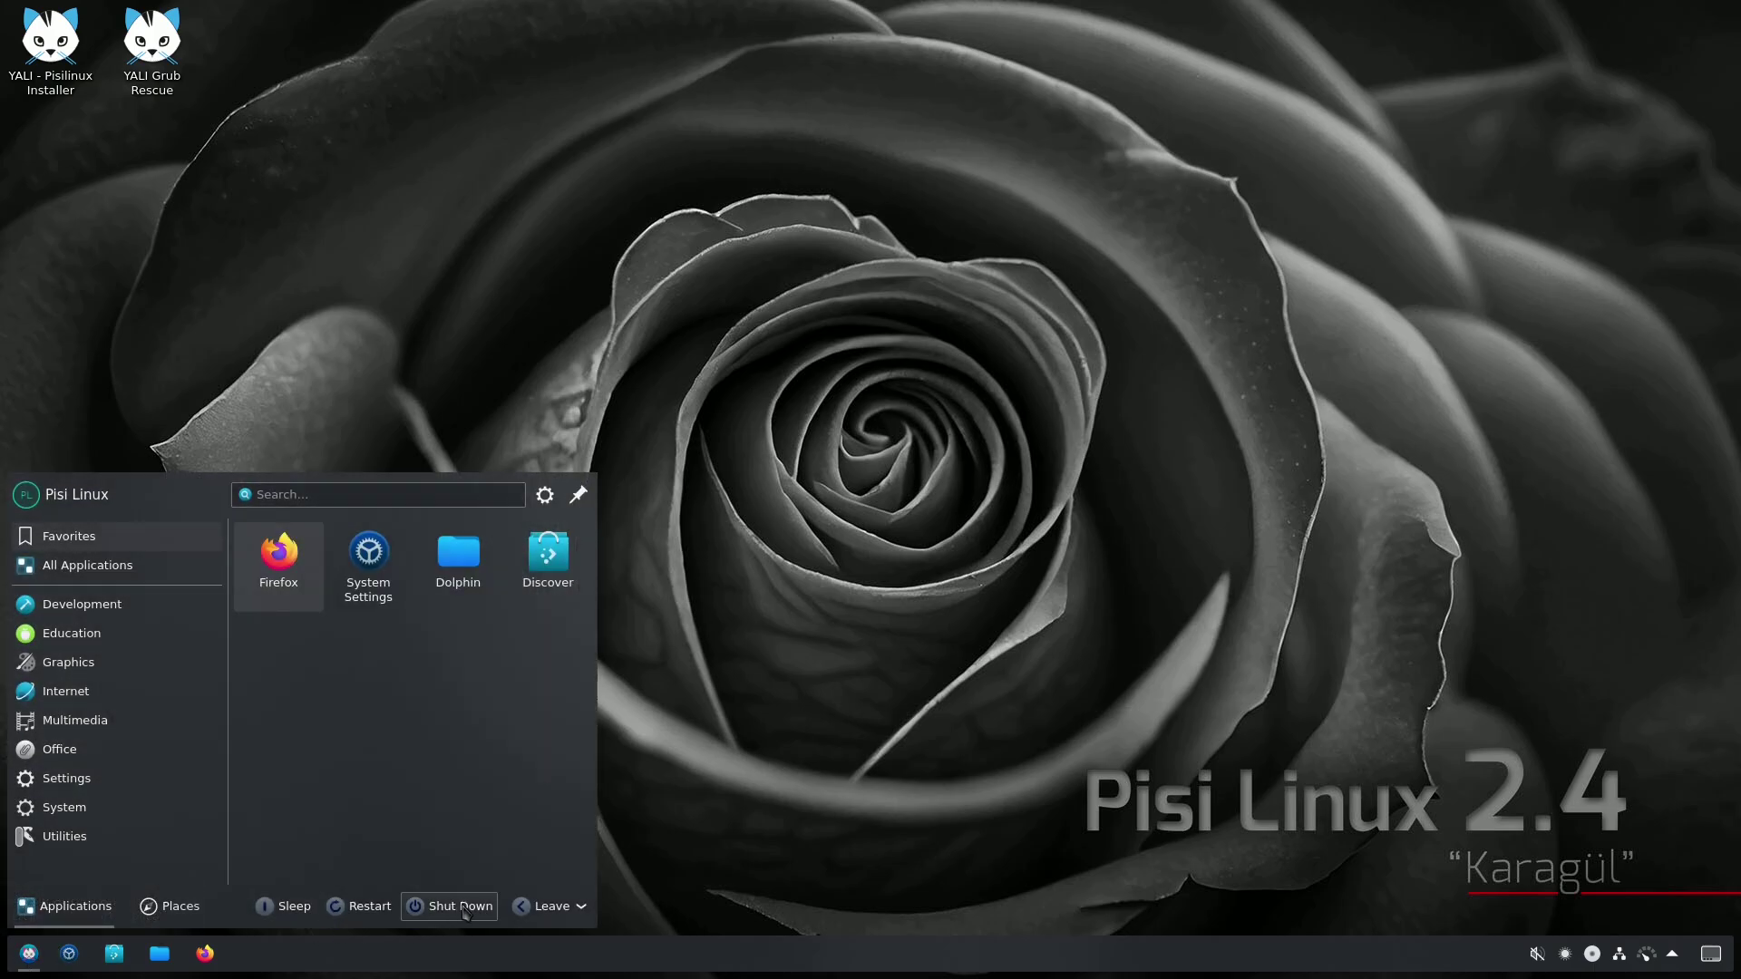
{"action": "left_click", "coordinate": [551, 906]}
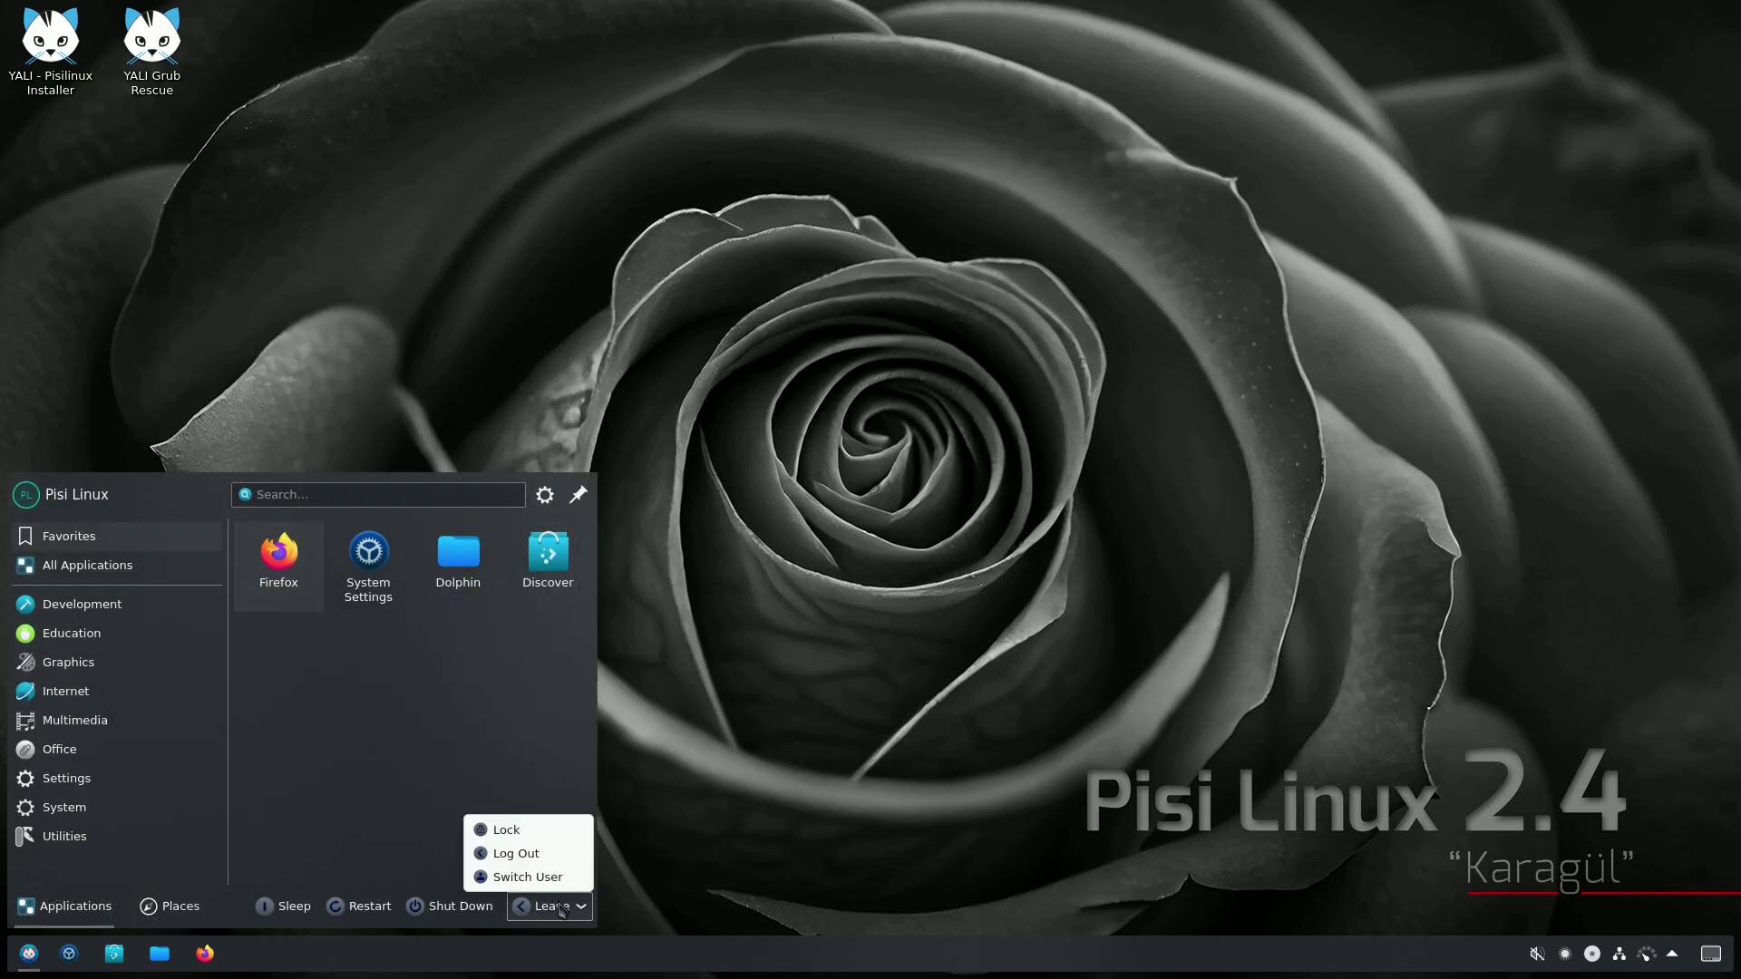
{"action": "left_click", "coordinate": [553, 848]}
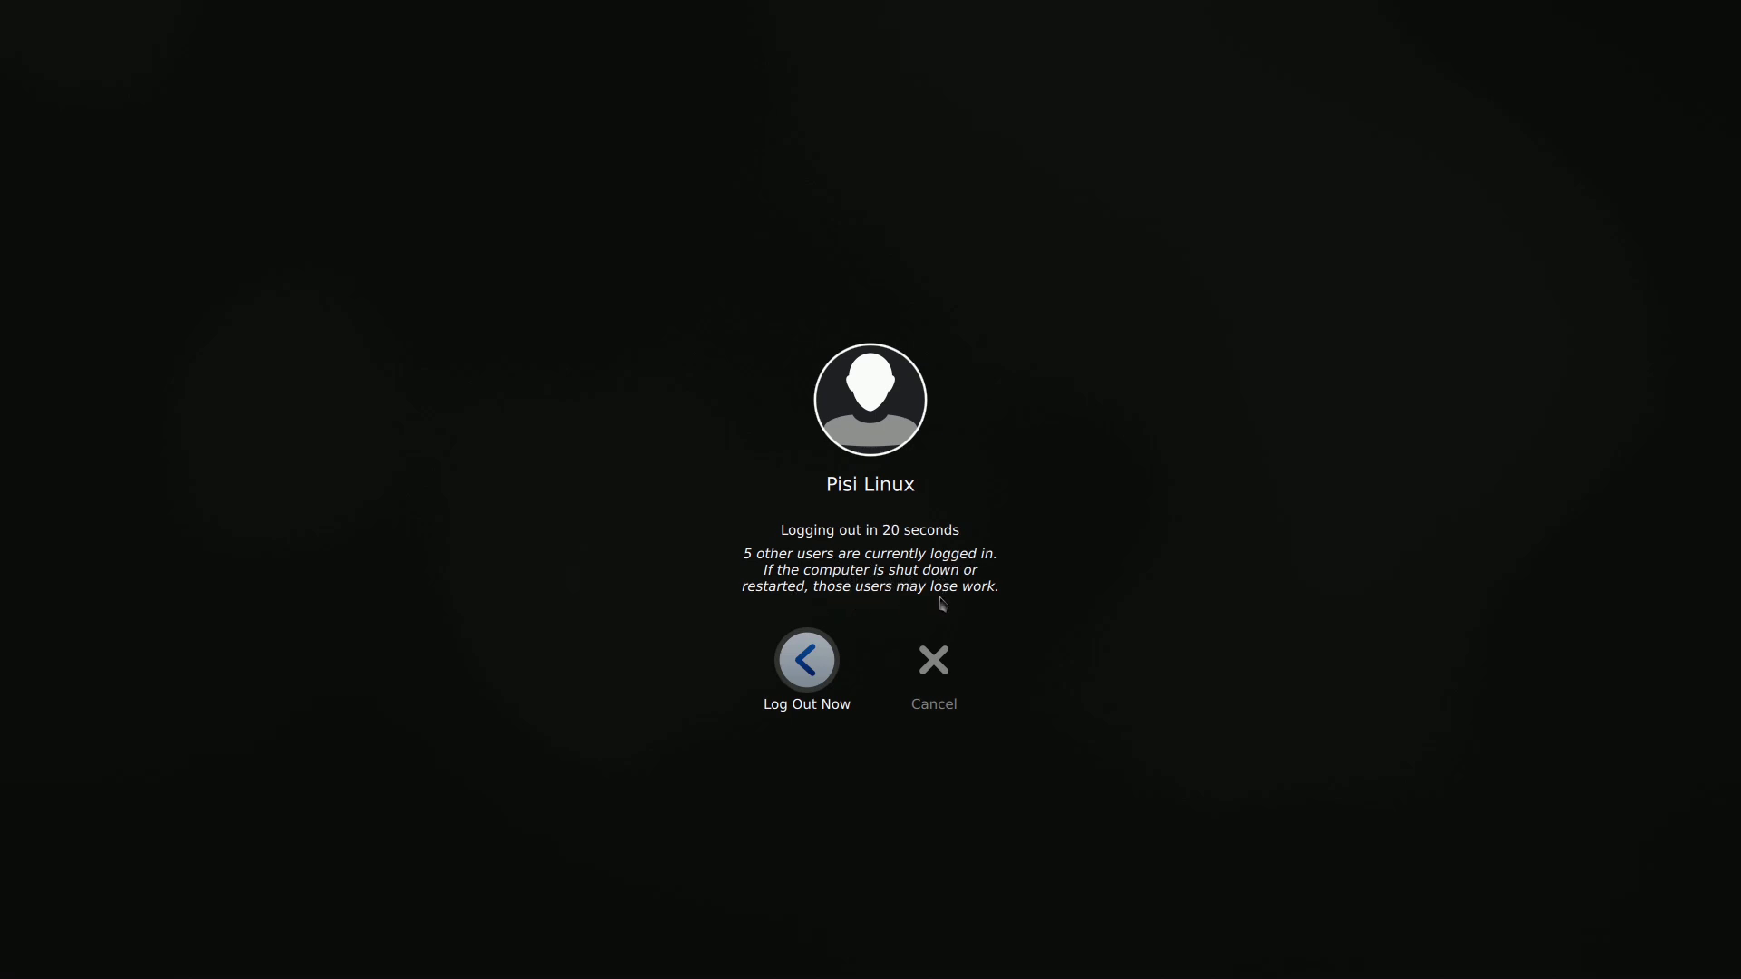
{"action": "left_click", "coordinate": [810, 671]}
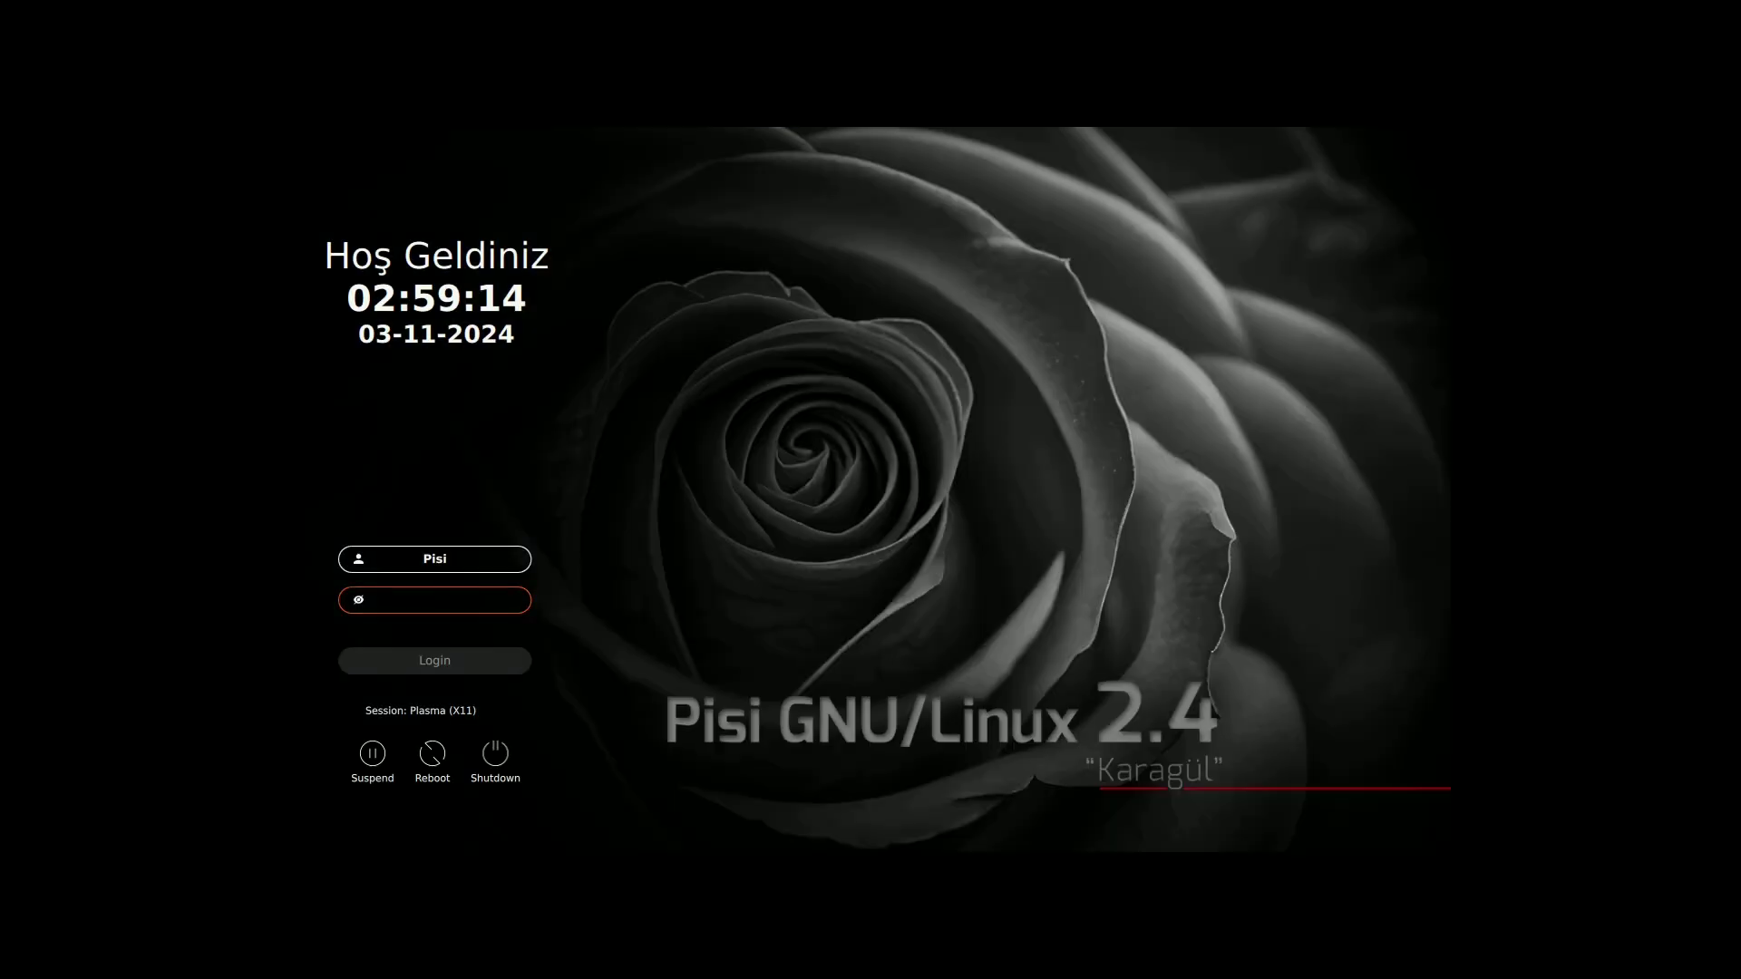
Check the login screen's session types and its user name and password fields, and shut down the system
{"action": "left_click", "coordinate": [490, 710]}
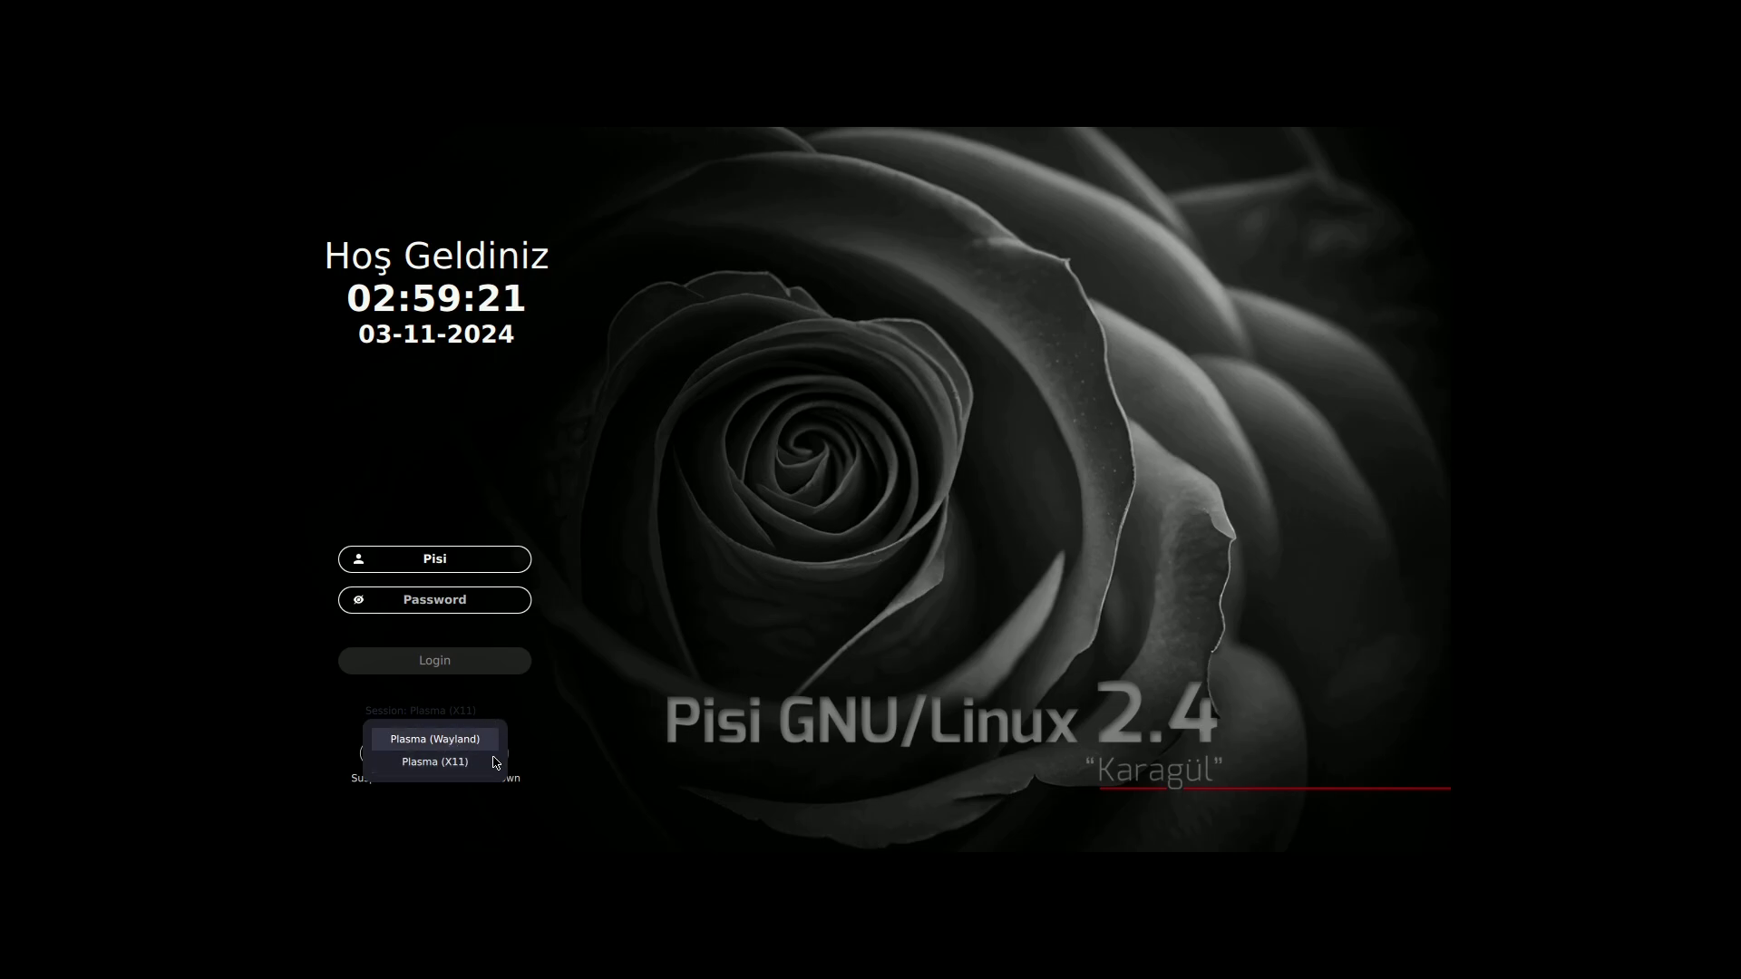
{"action": "left_click", "coordinate": [538, 703]}
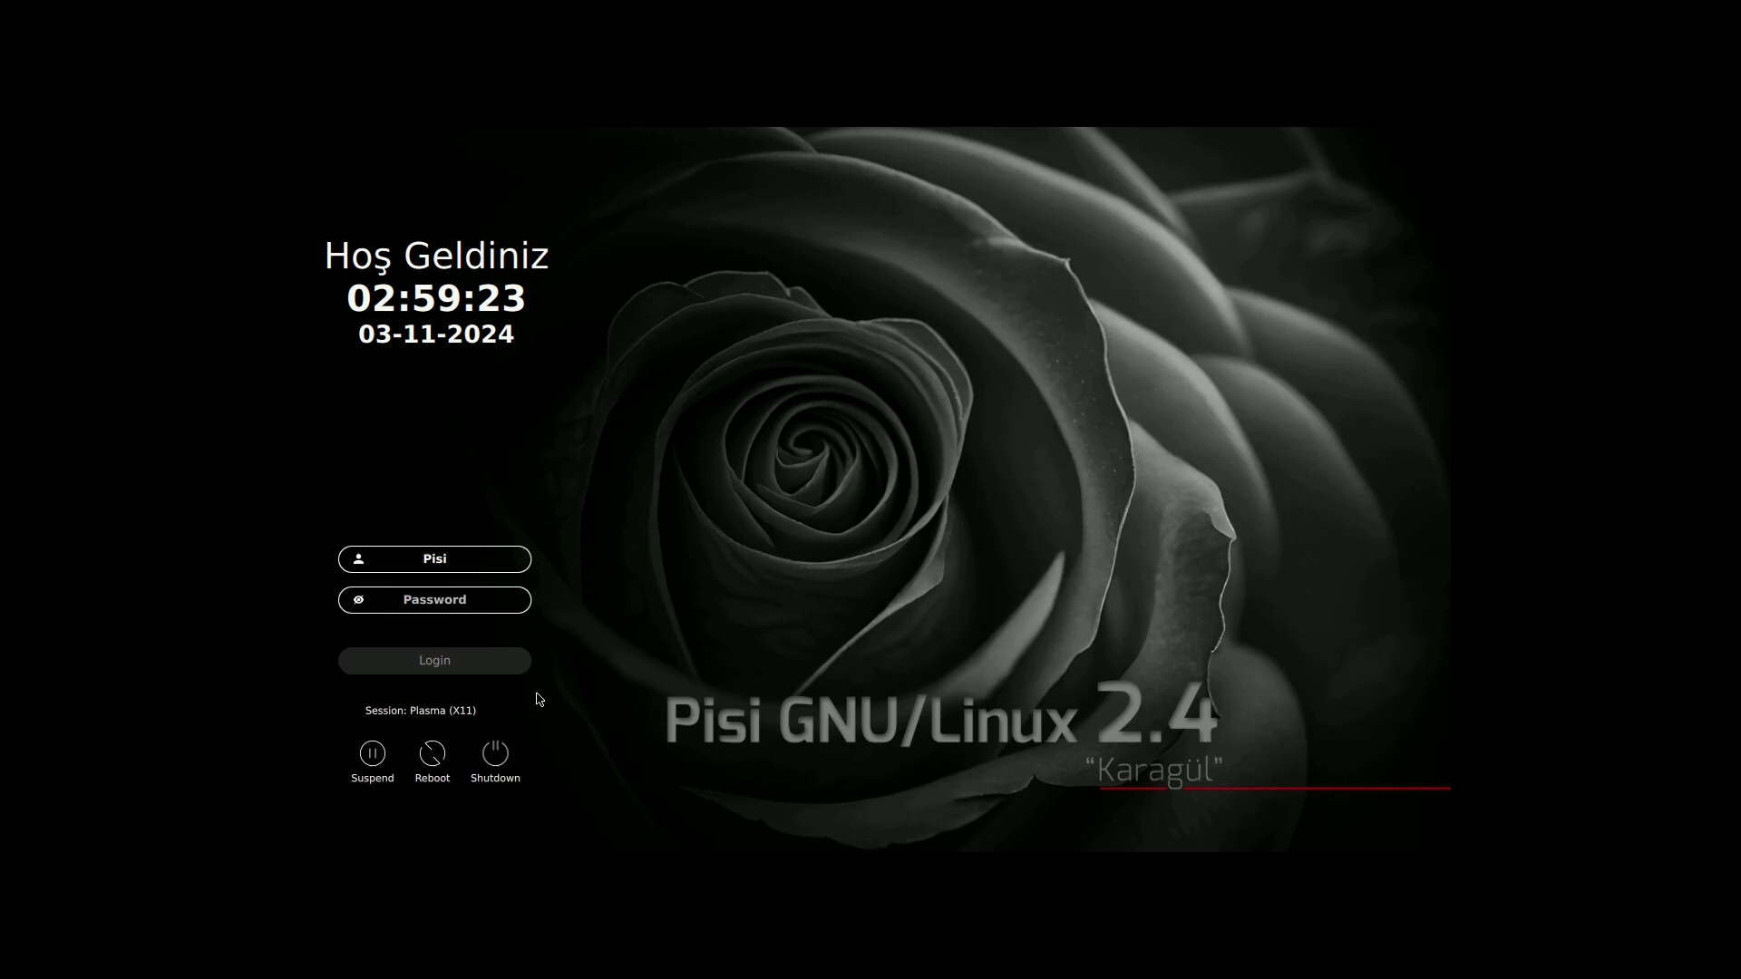
{"action": "left_click", "coordinate": [467, 602]}
{"action": "left_click", "coordinate": [459, 555]}
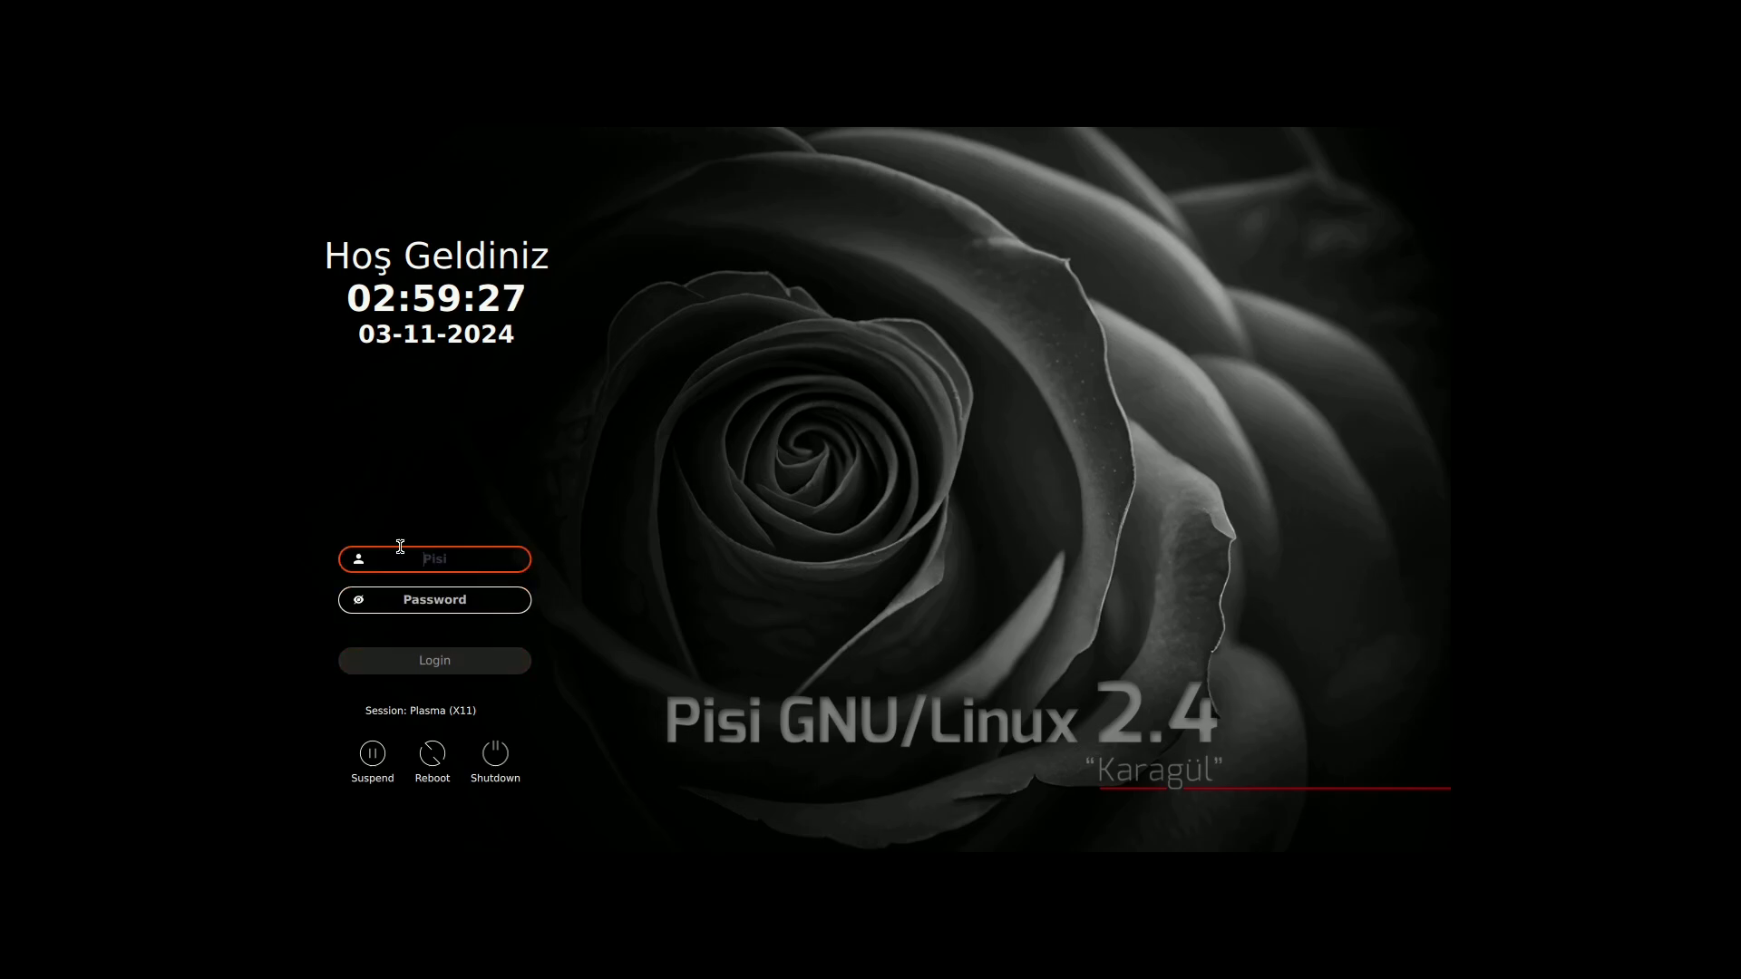
{"action": "left_click", "coordinate": [591, 502]}
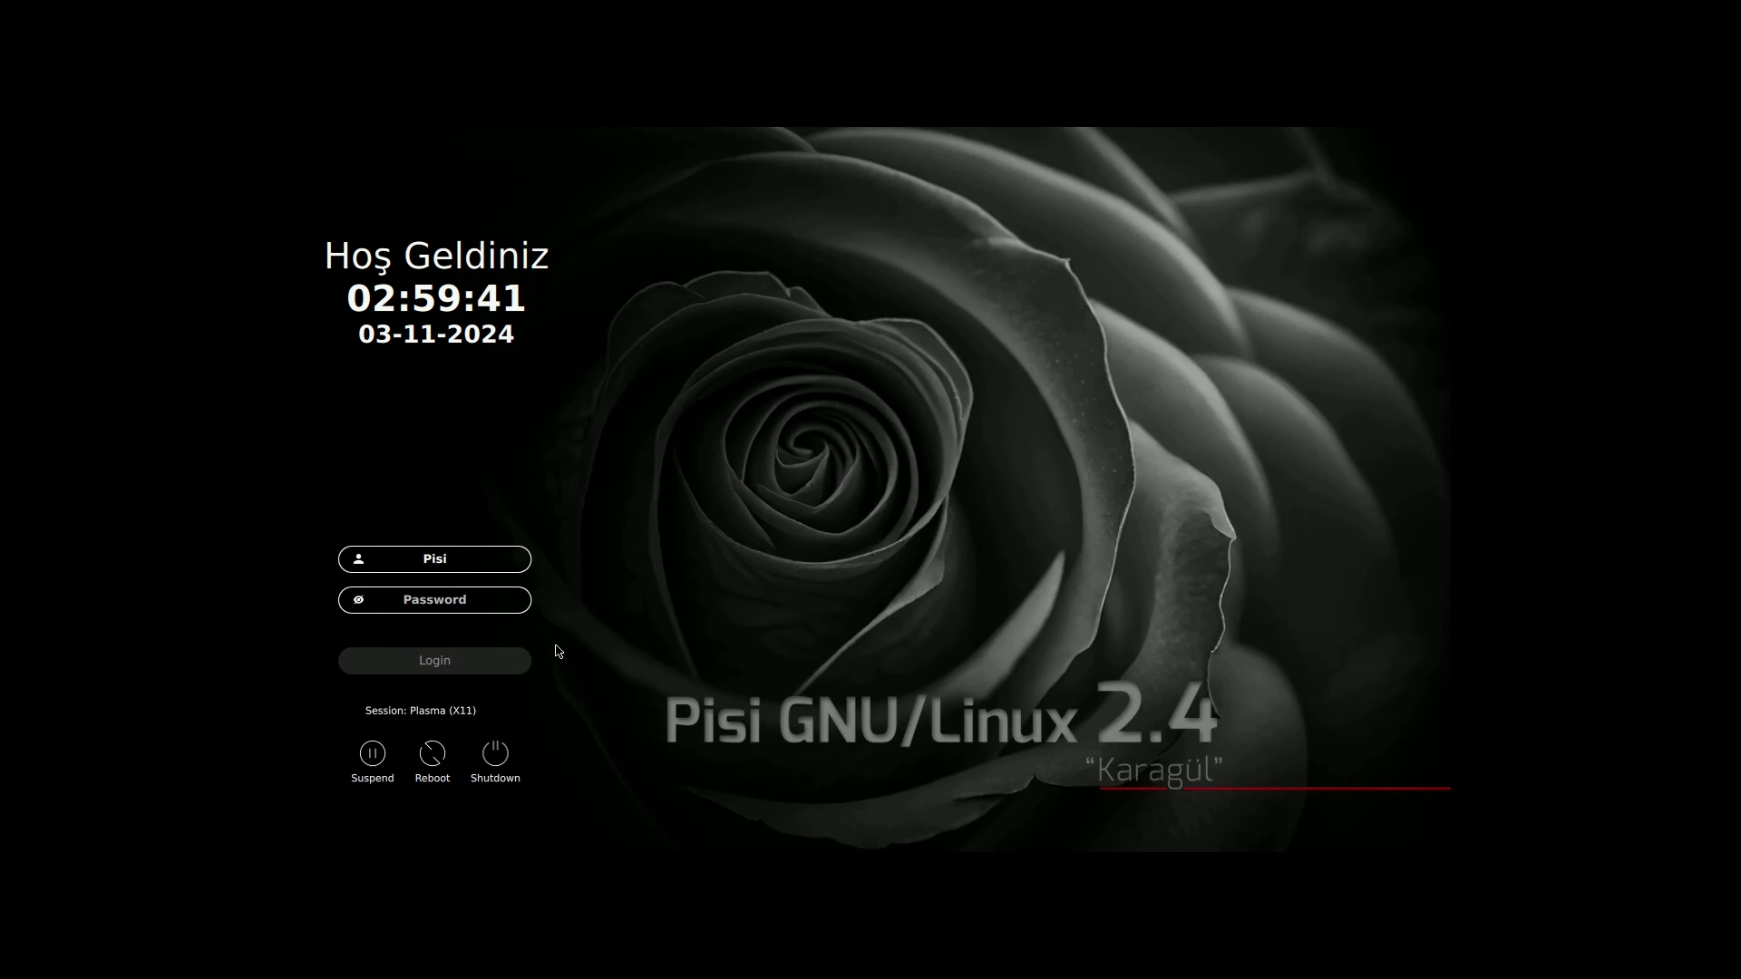
{"action": "left_click", "coordinate": [495, 754]}
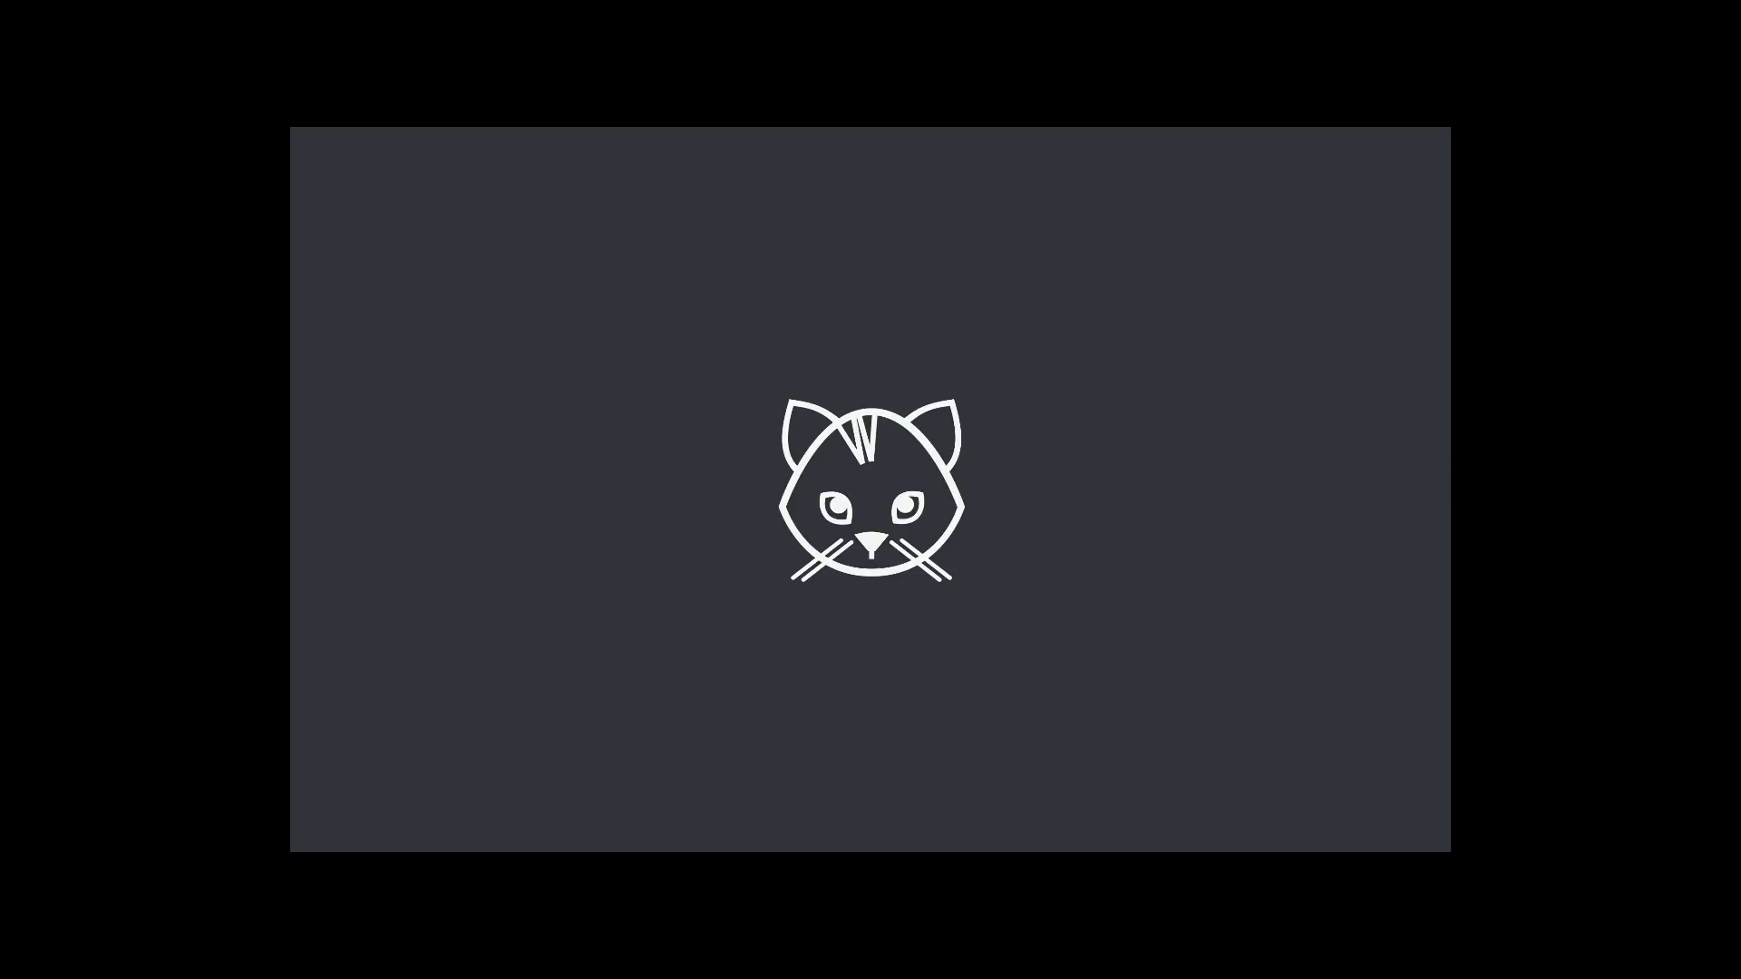